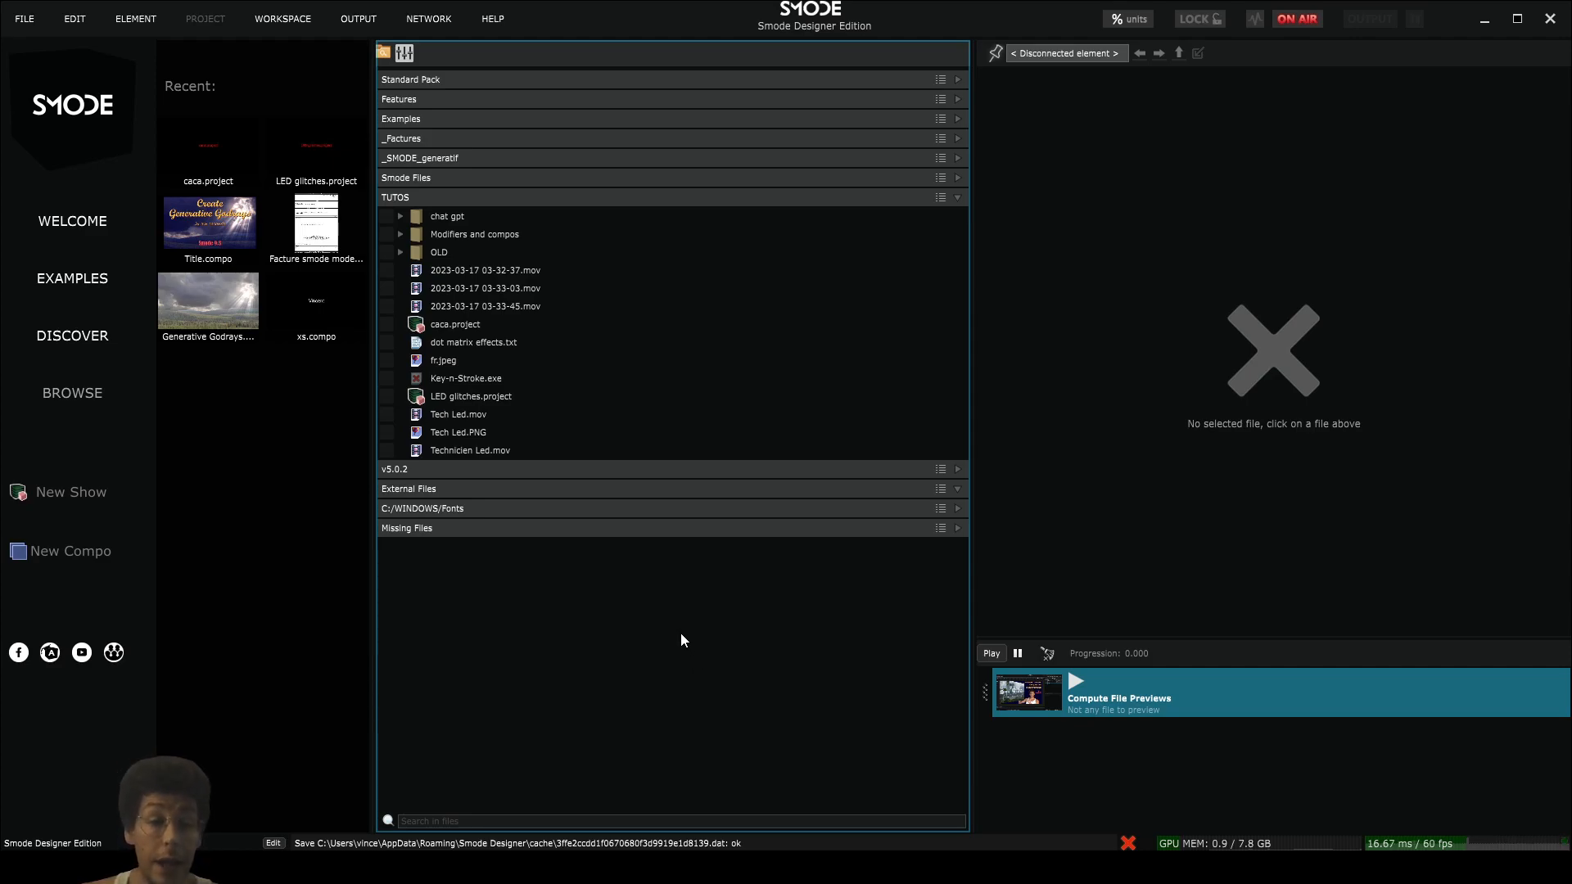
# - Create a new project named "whatever" in the TUTOS folder and open it
pyautogui.click(29, 27)
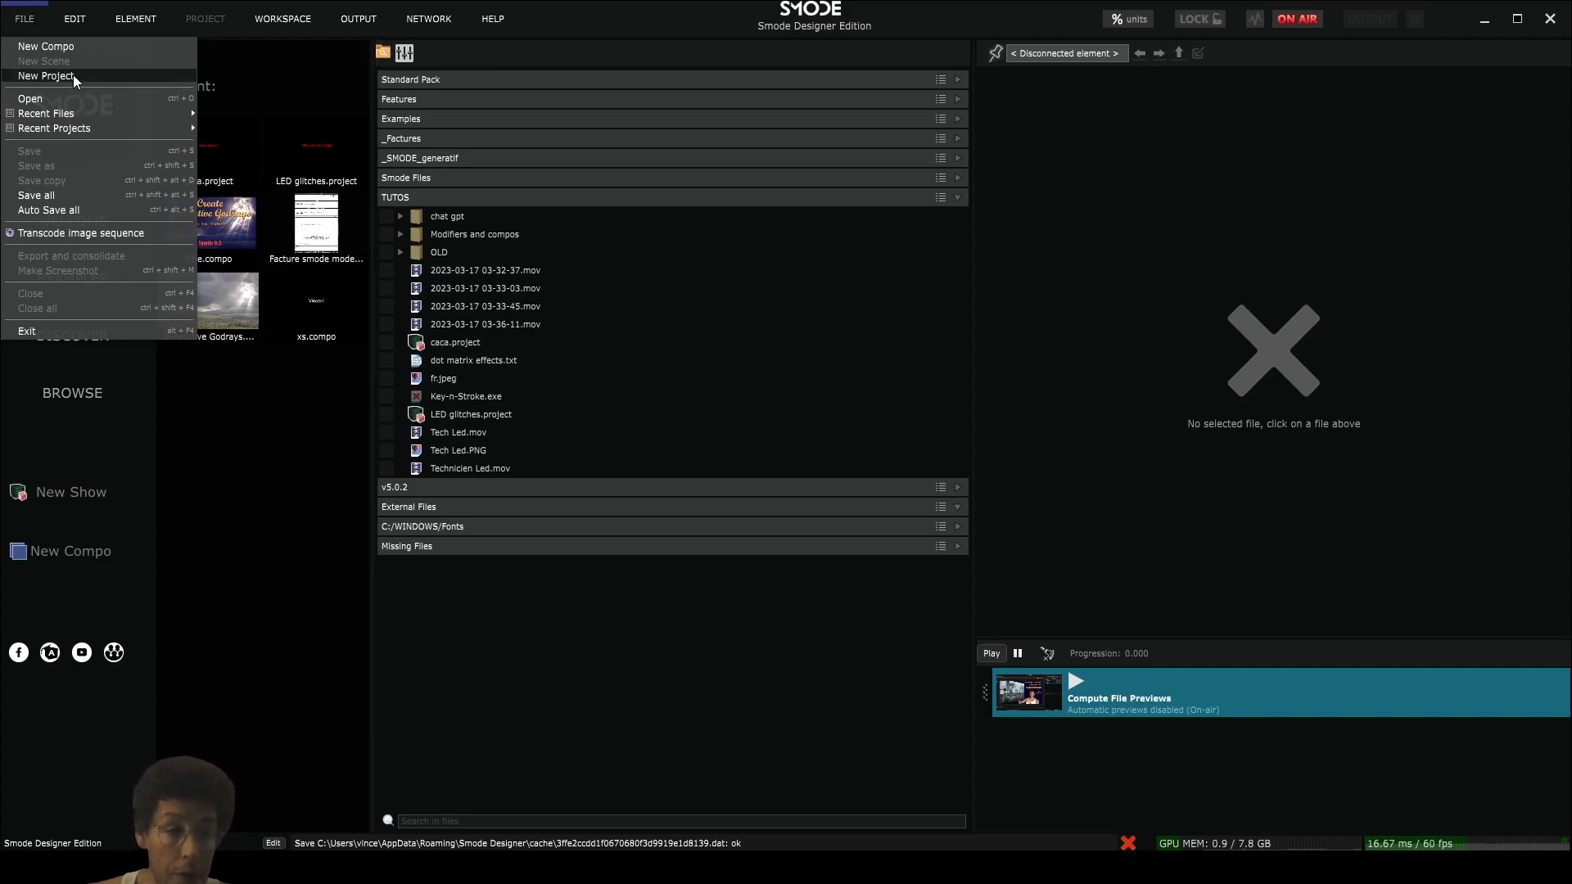
pyautogui.click(49, 76)
pyautogui.click(750, 638)
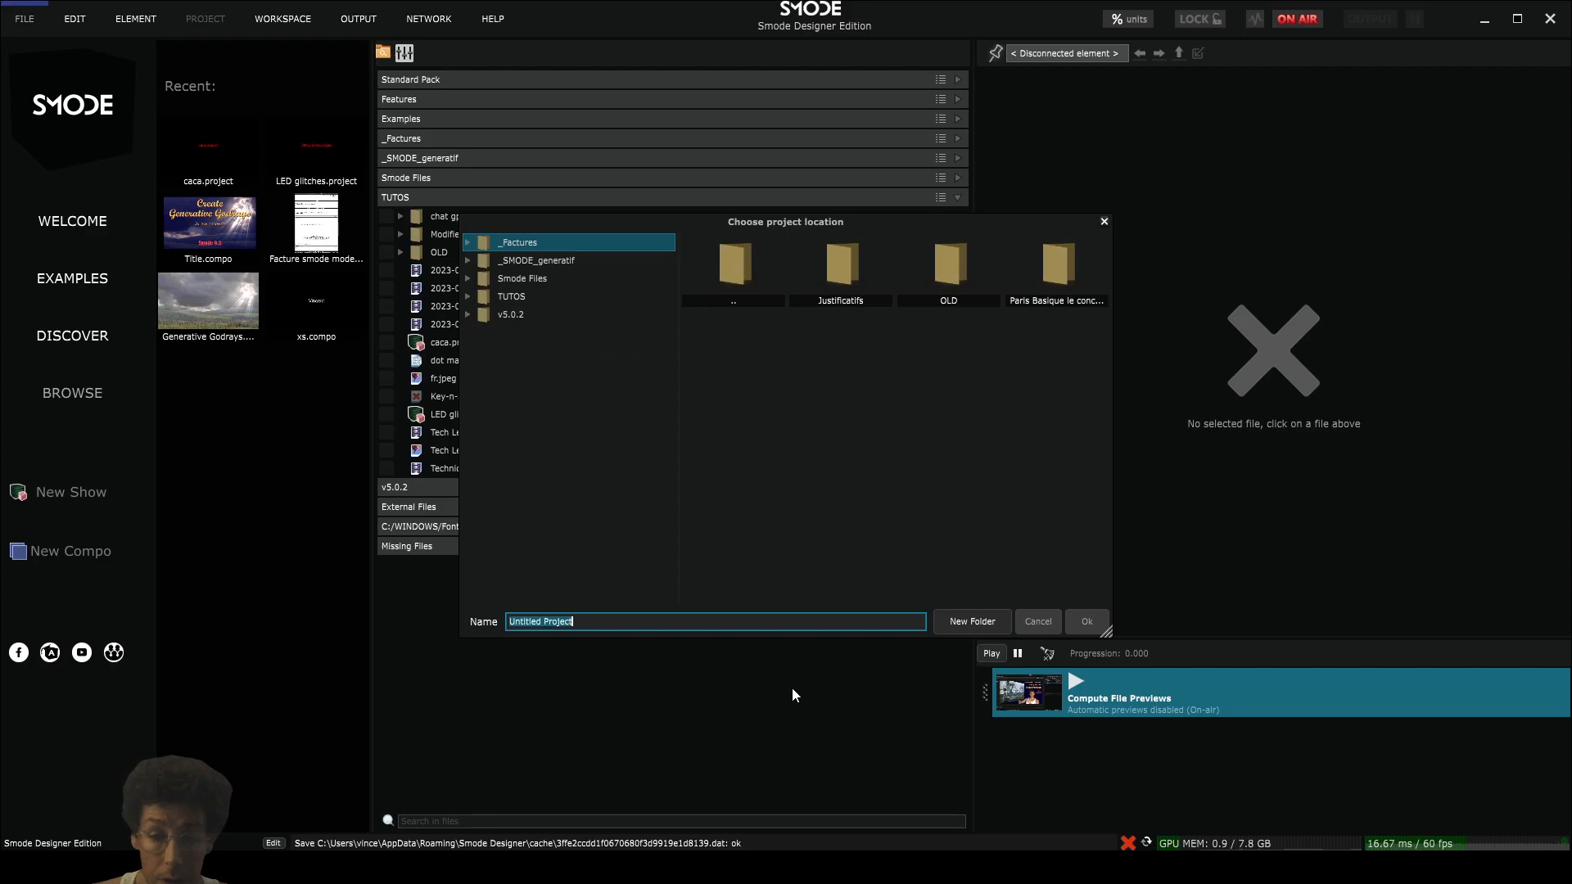
pyautogui.click(512, 296)
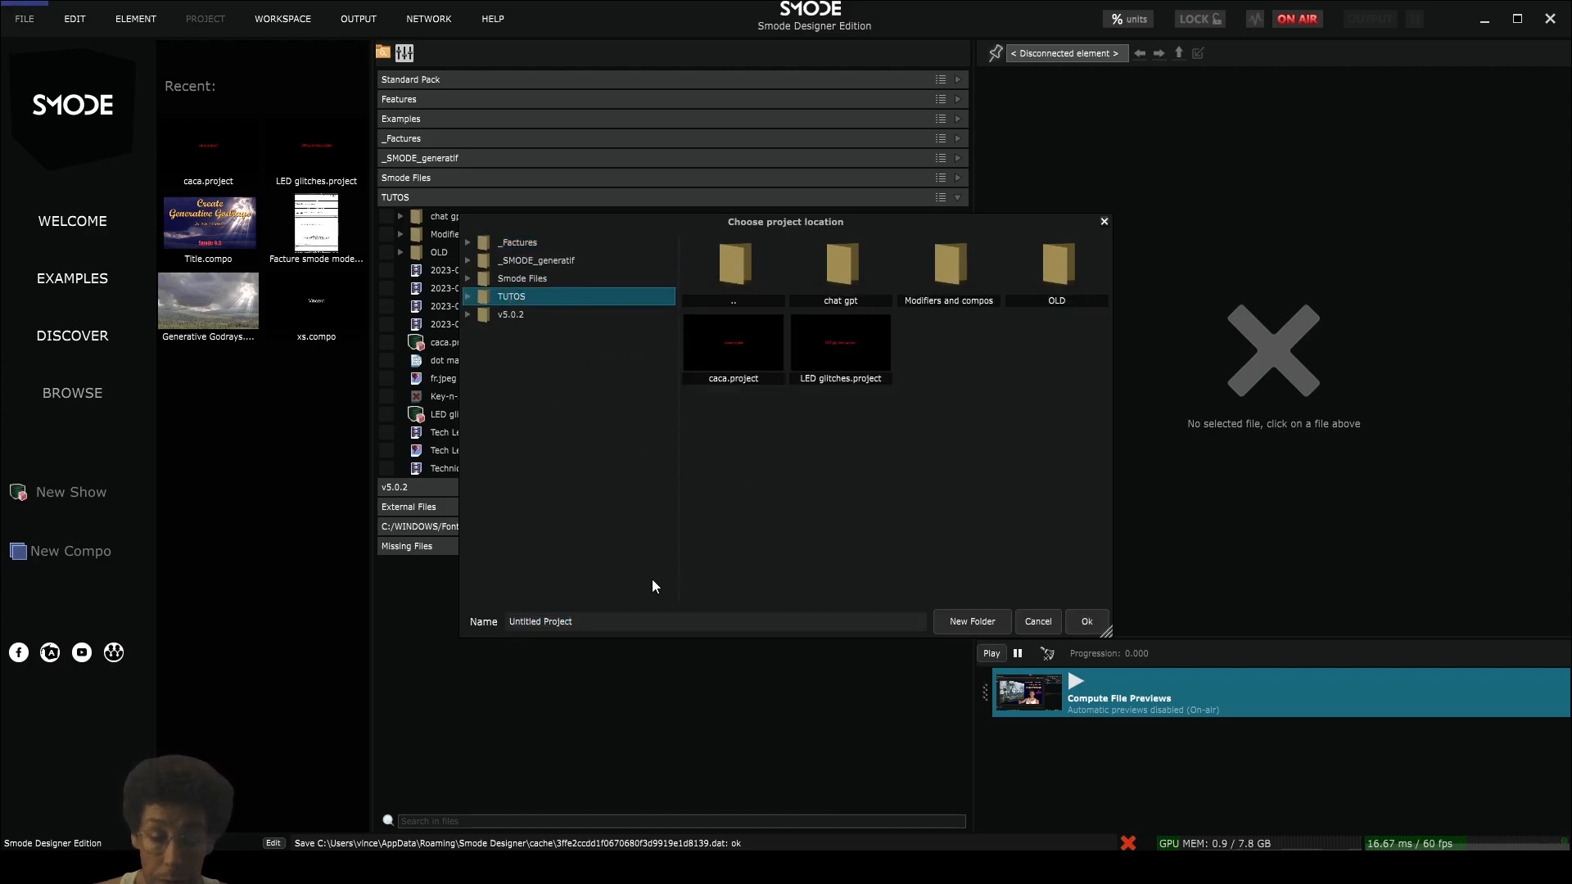
pyautogui.click(597, 627)
pyautogui.write('whatever')
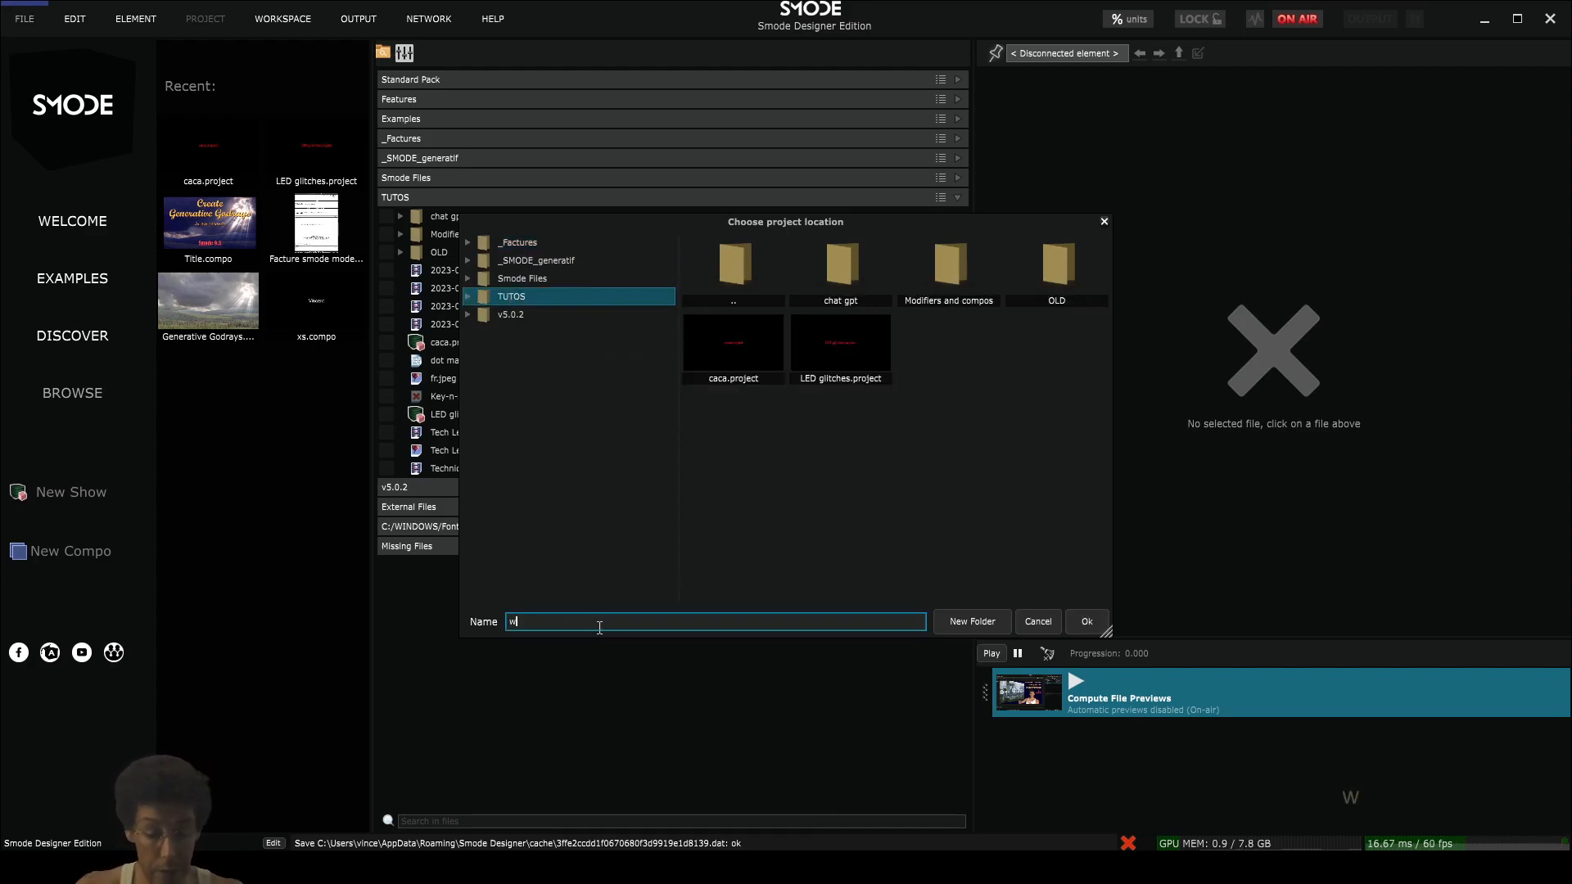
pyautogui.press('Return')
pyautogui.press('Return')
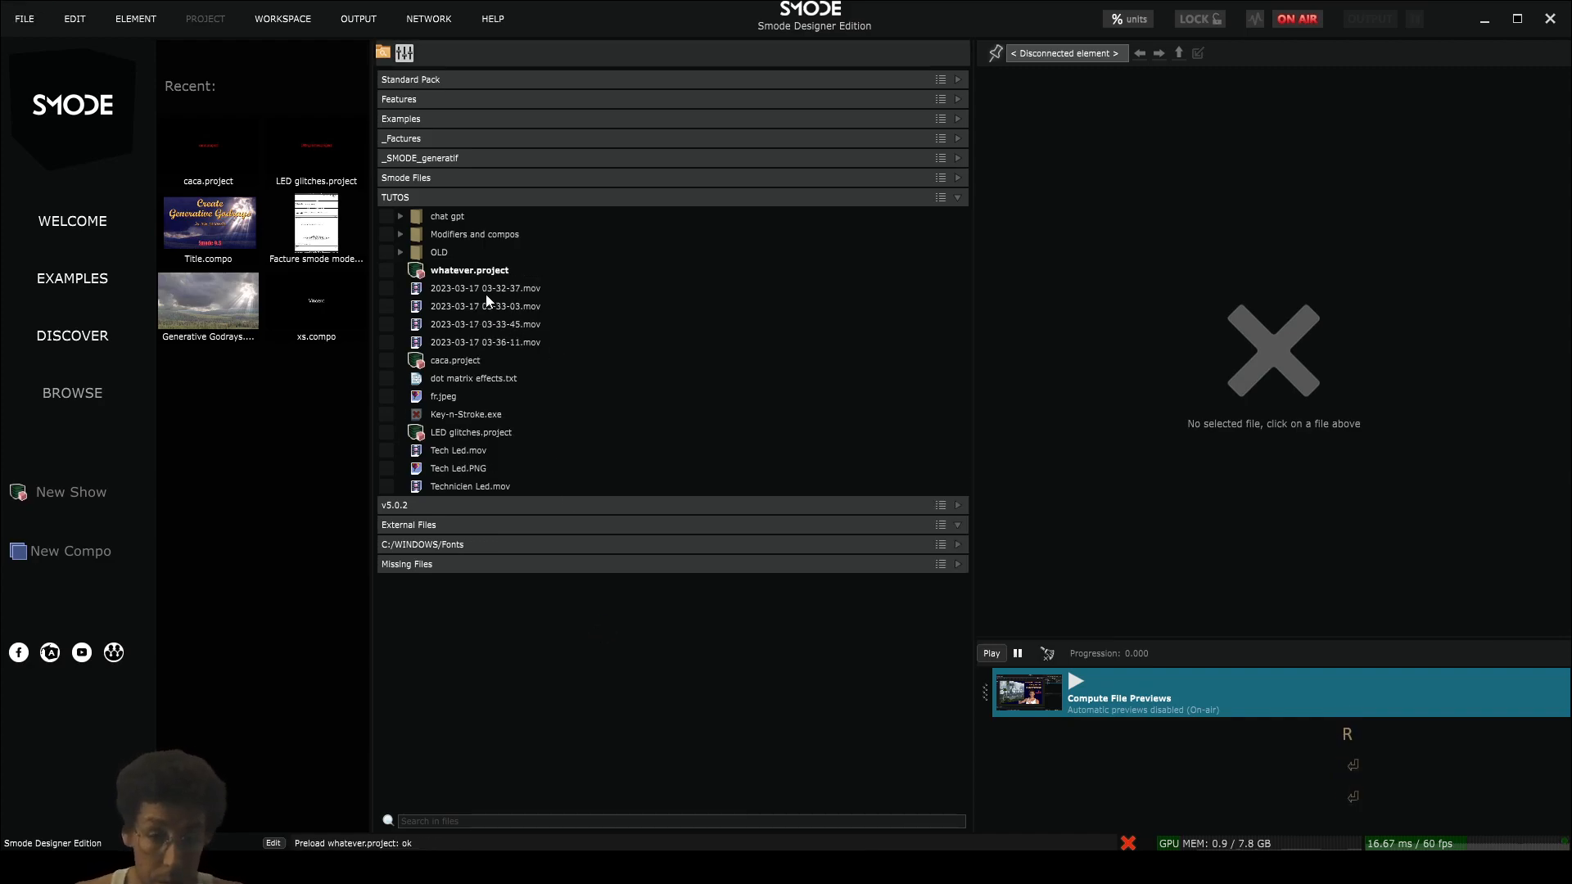
pyautogui.doubleClick(419, 275)
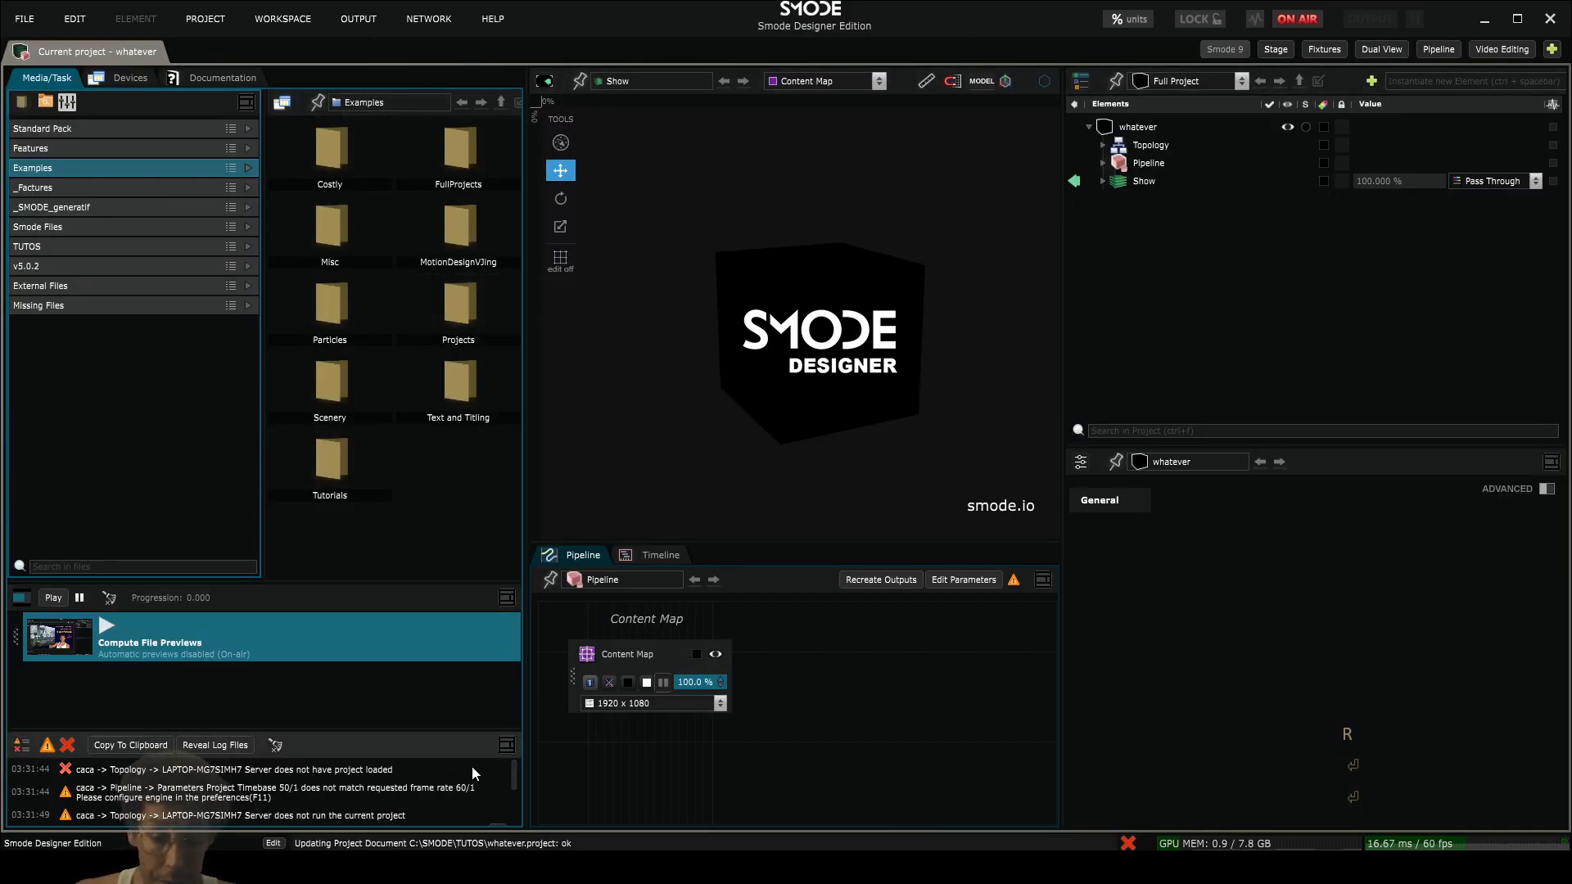
# - Close the log panel and enlarge the task list below the media browser
pyautogui.click(507, 744)
pyautogui.click(544, 839)
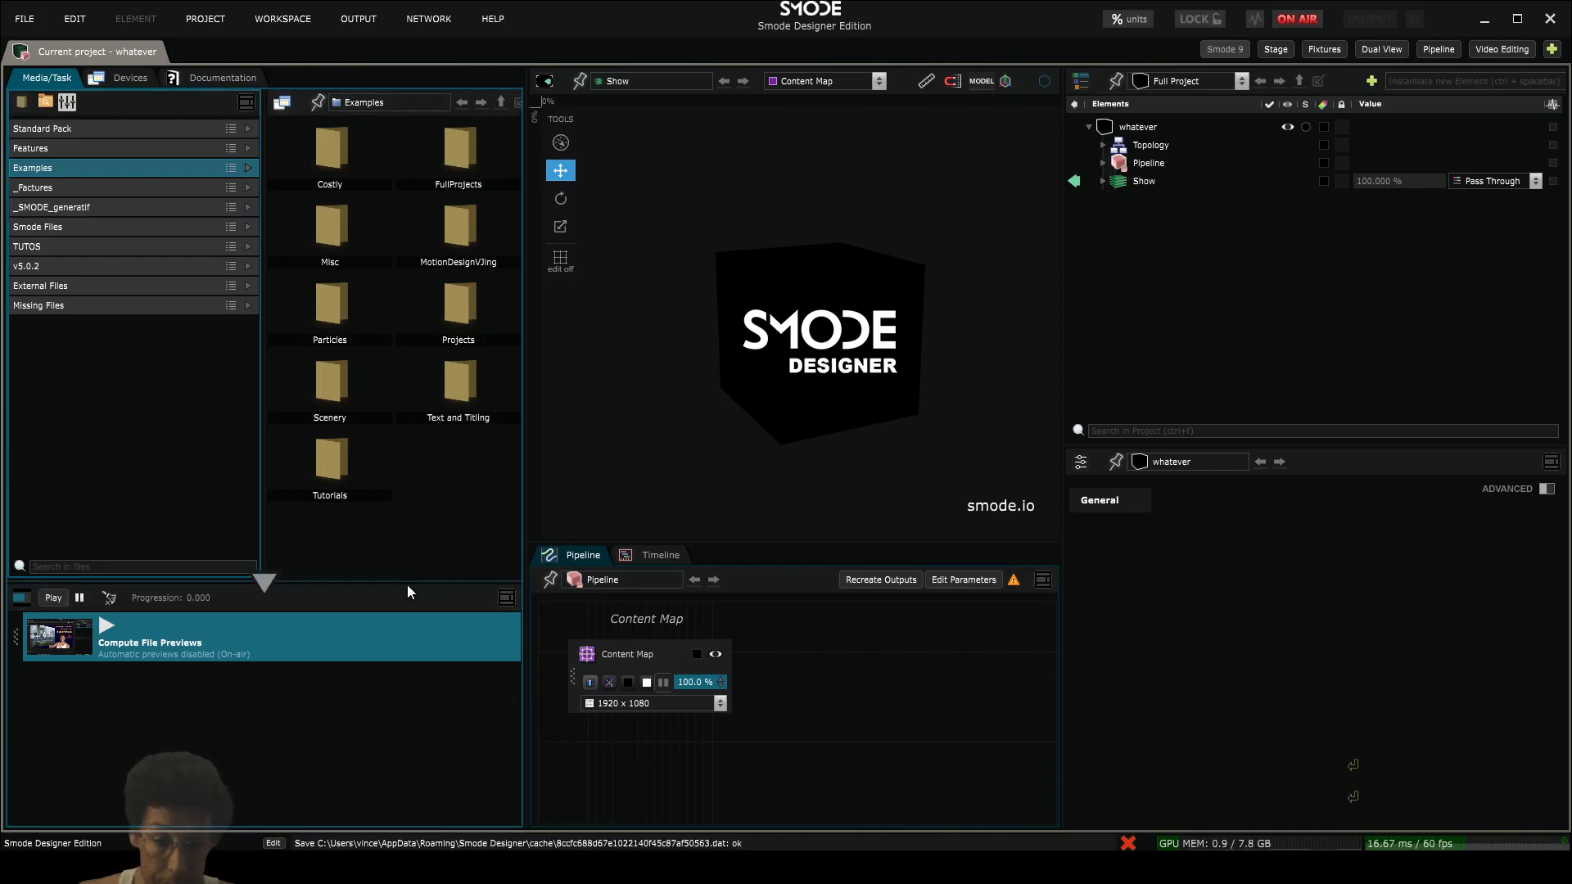
pyautogui.moveTo(406, 583); pyautogui.dragTo(439, 528)
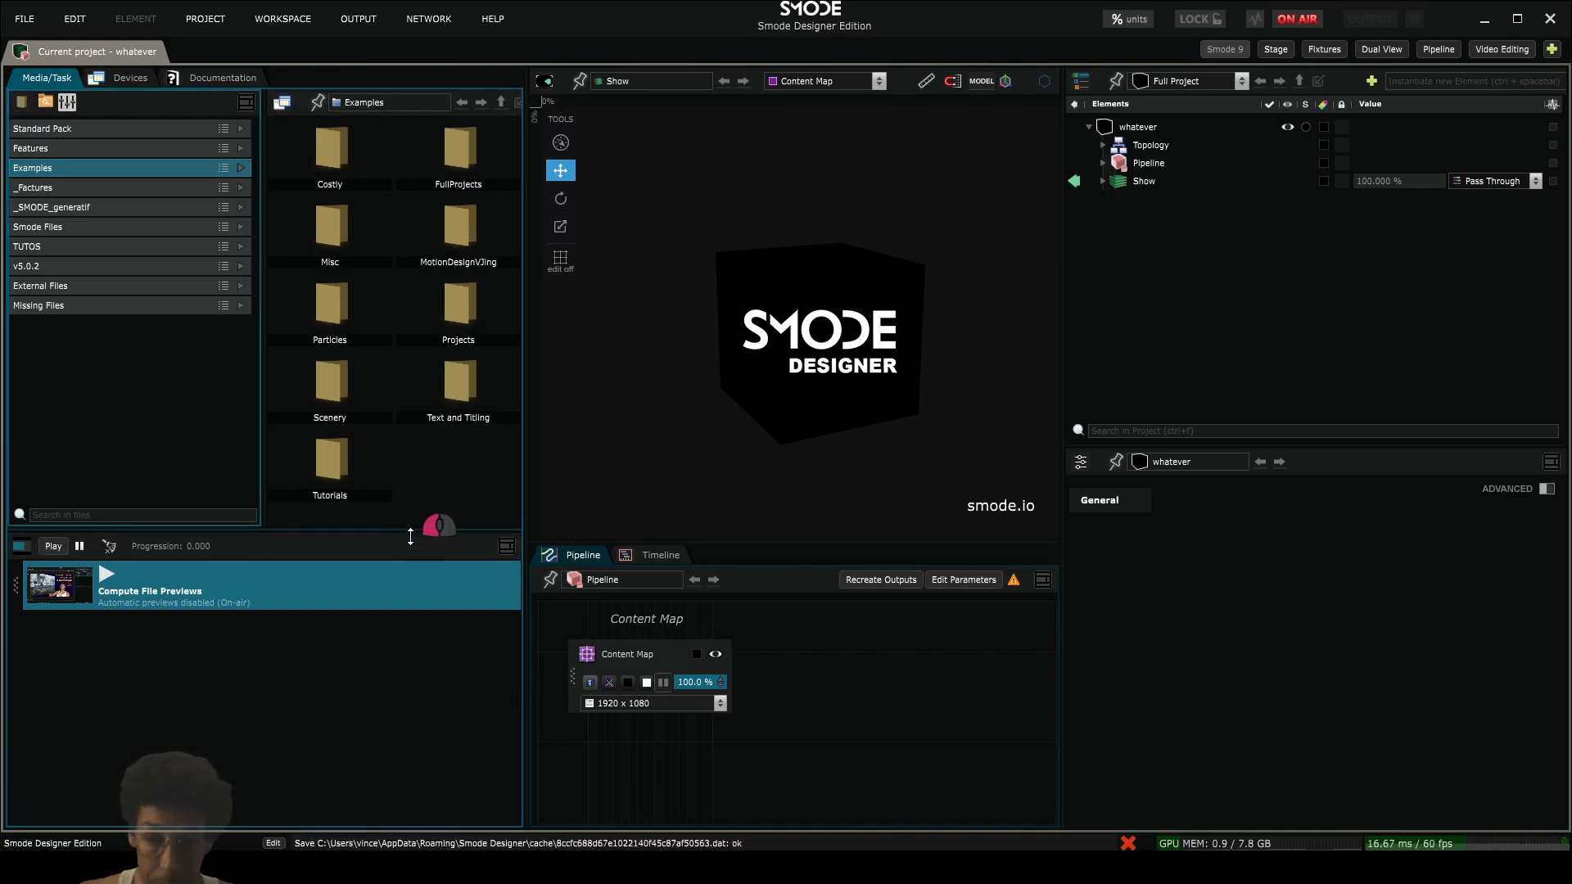
# - Turn off ON AIR mode and narrow the media browser to widen the viewport
pyautogui.click(1285, 17)
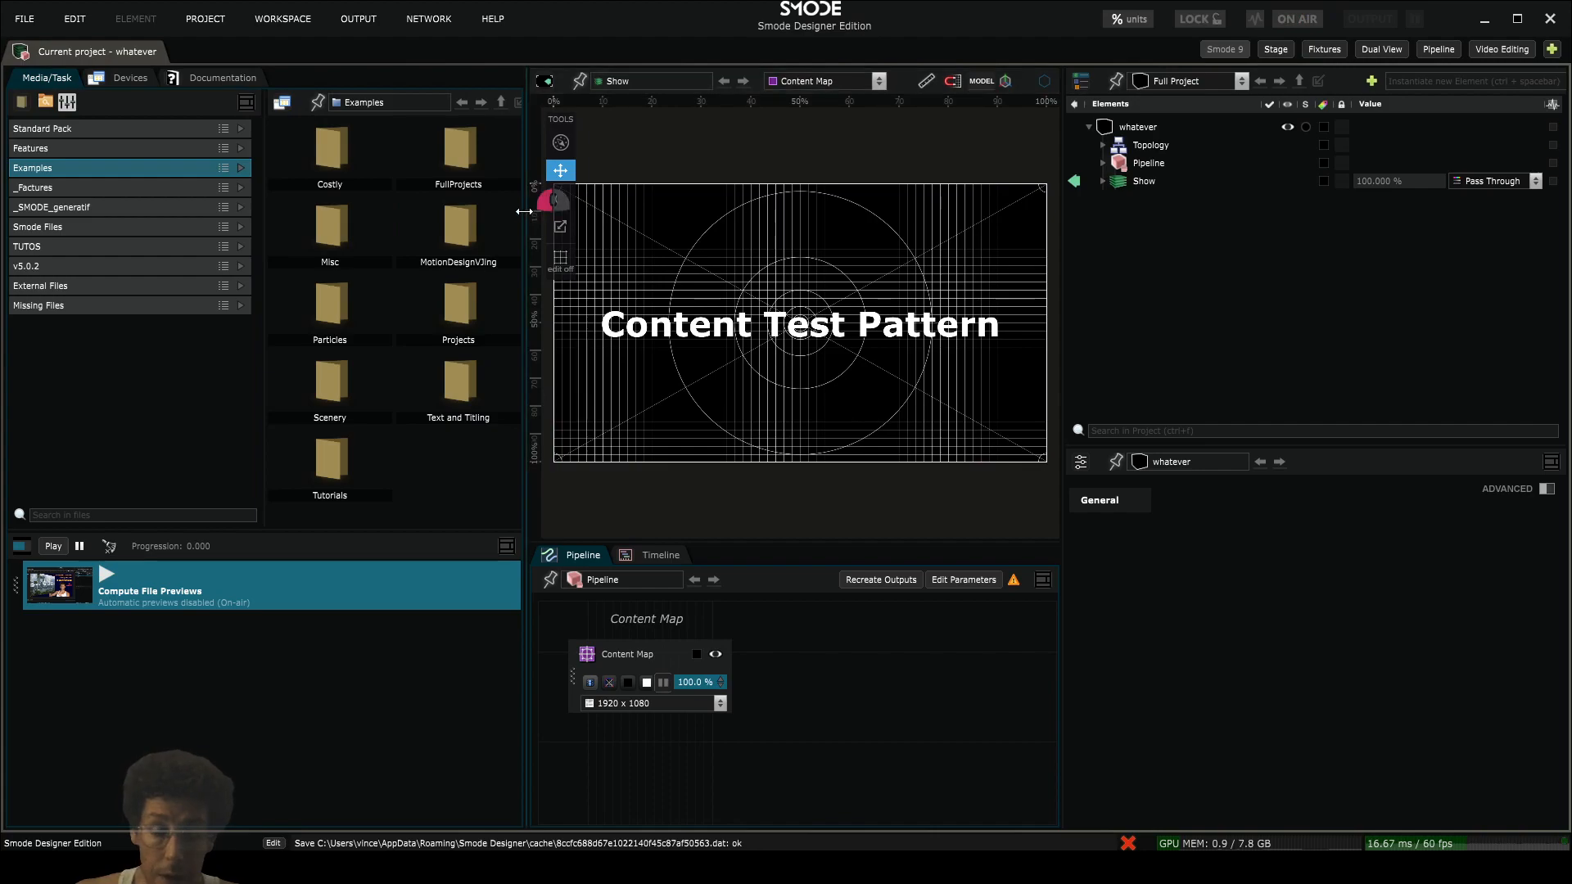
pyautogui.moveTo(524, 212); pyautogui.dragTo(335, 211)
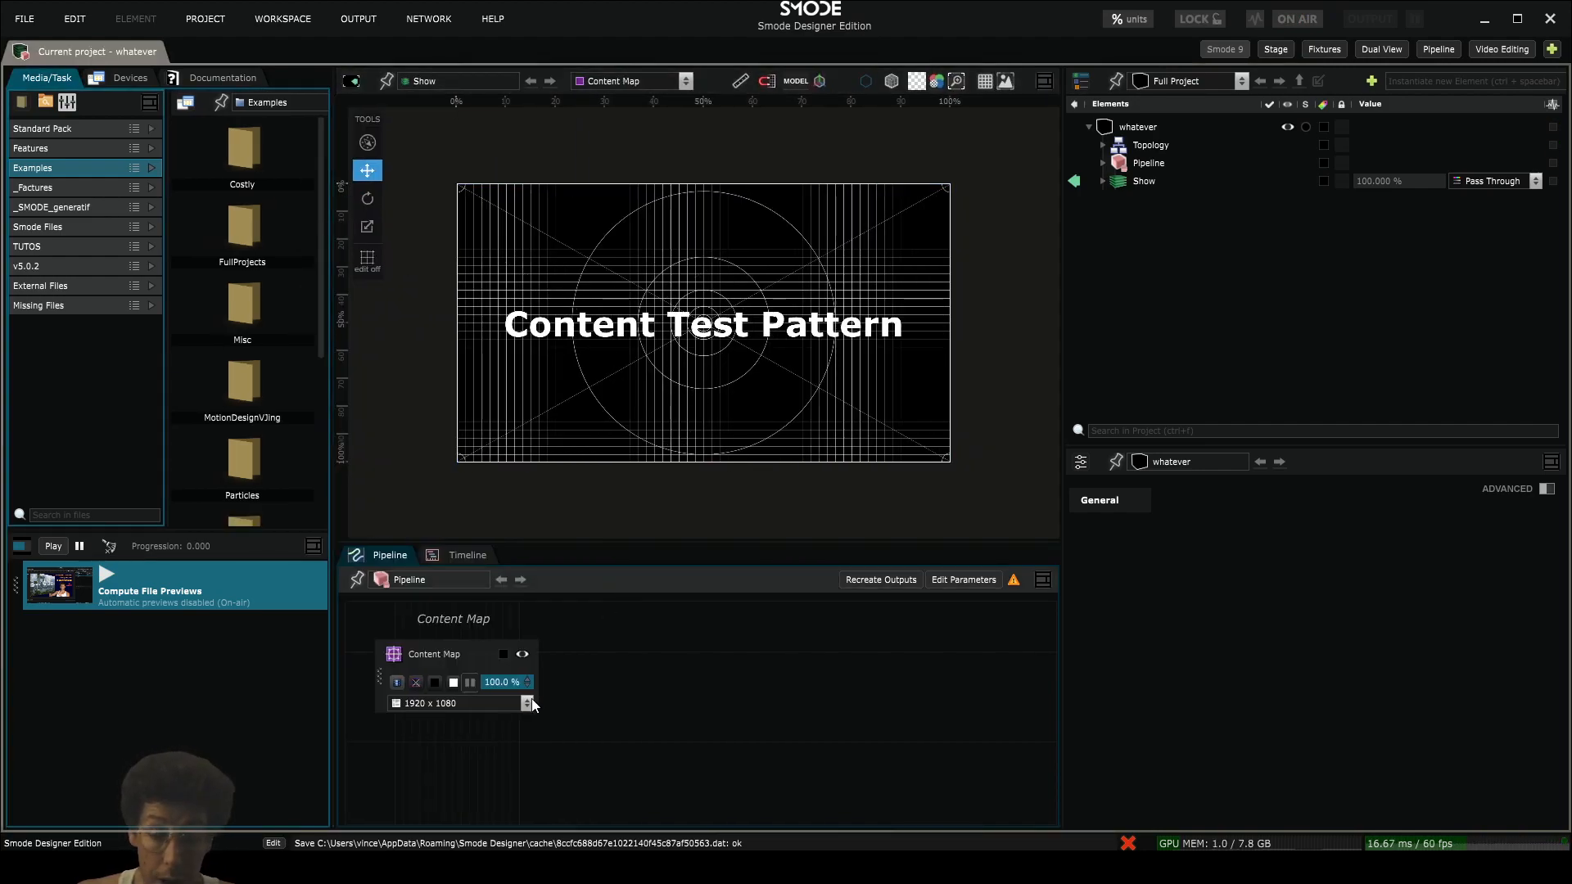
pyautogui.scroll(-3, 635, 446)
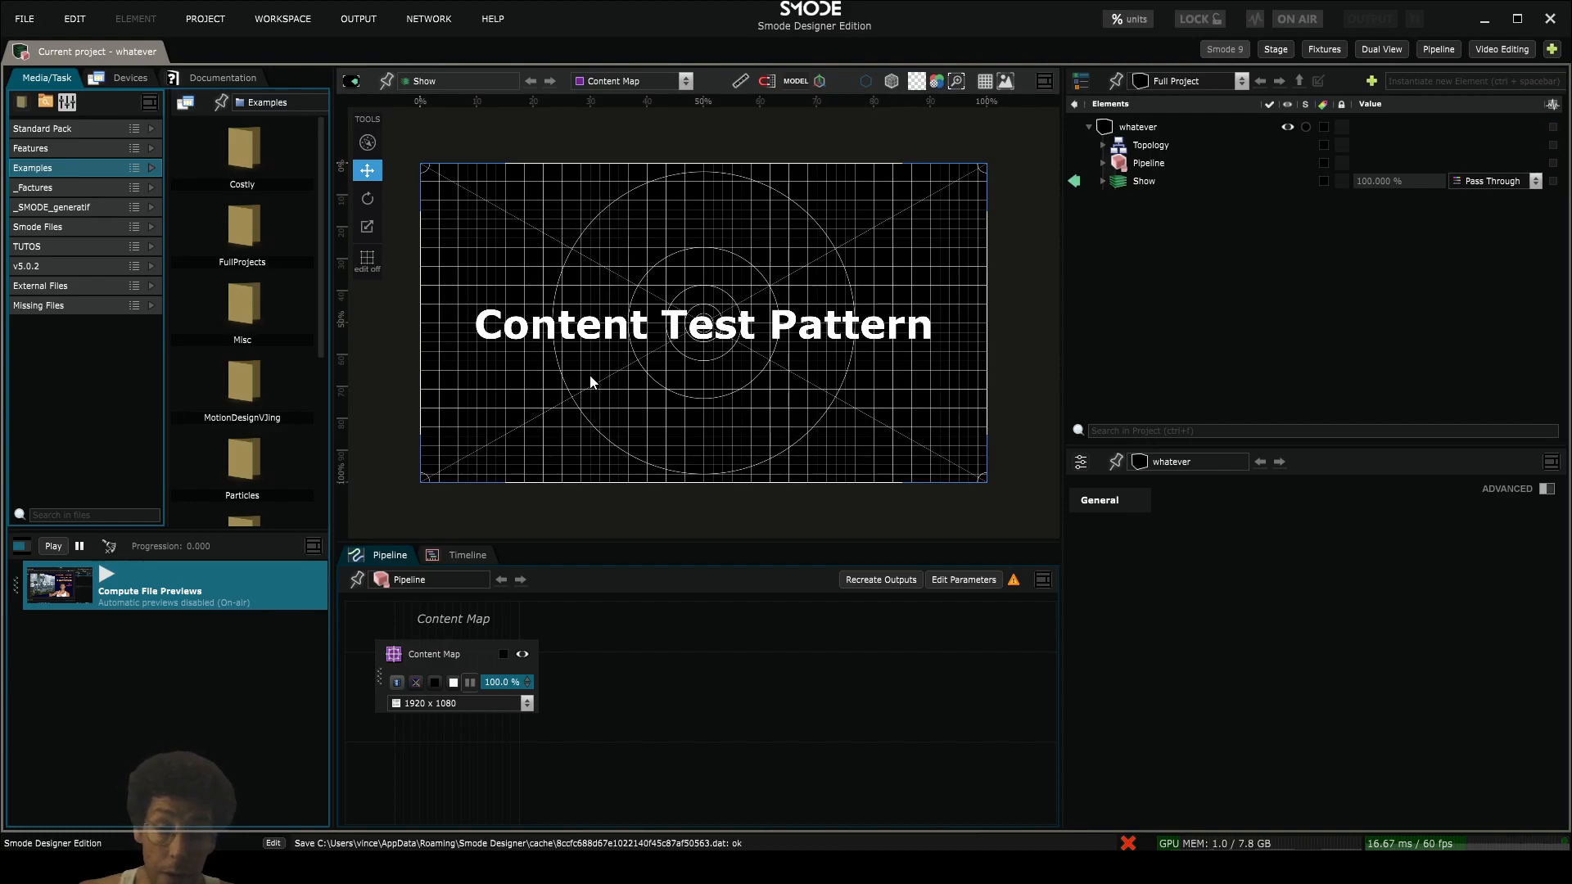
# - Set the Content Map to a custom resolution of 64*10 (640) wide by 64*6 (384) high
pyautogui.click(477, 702)
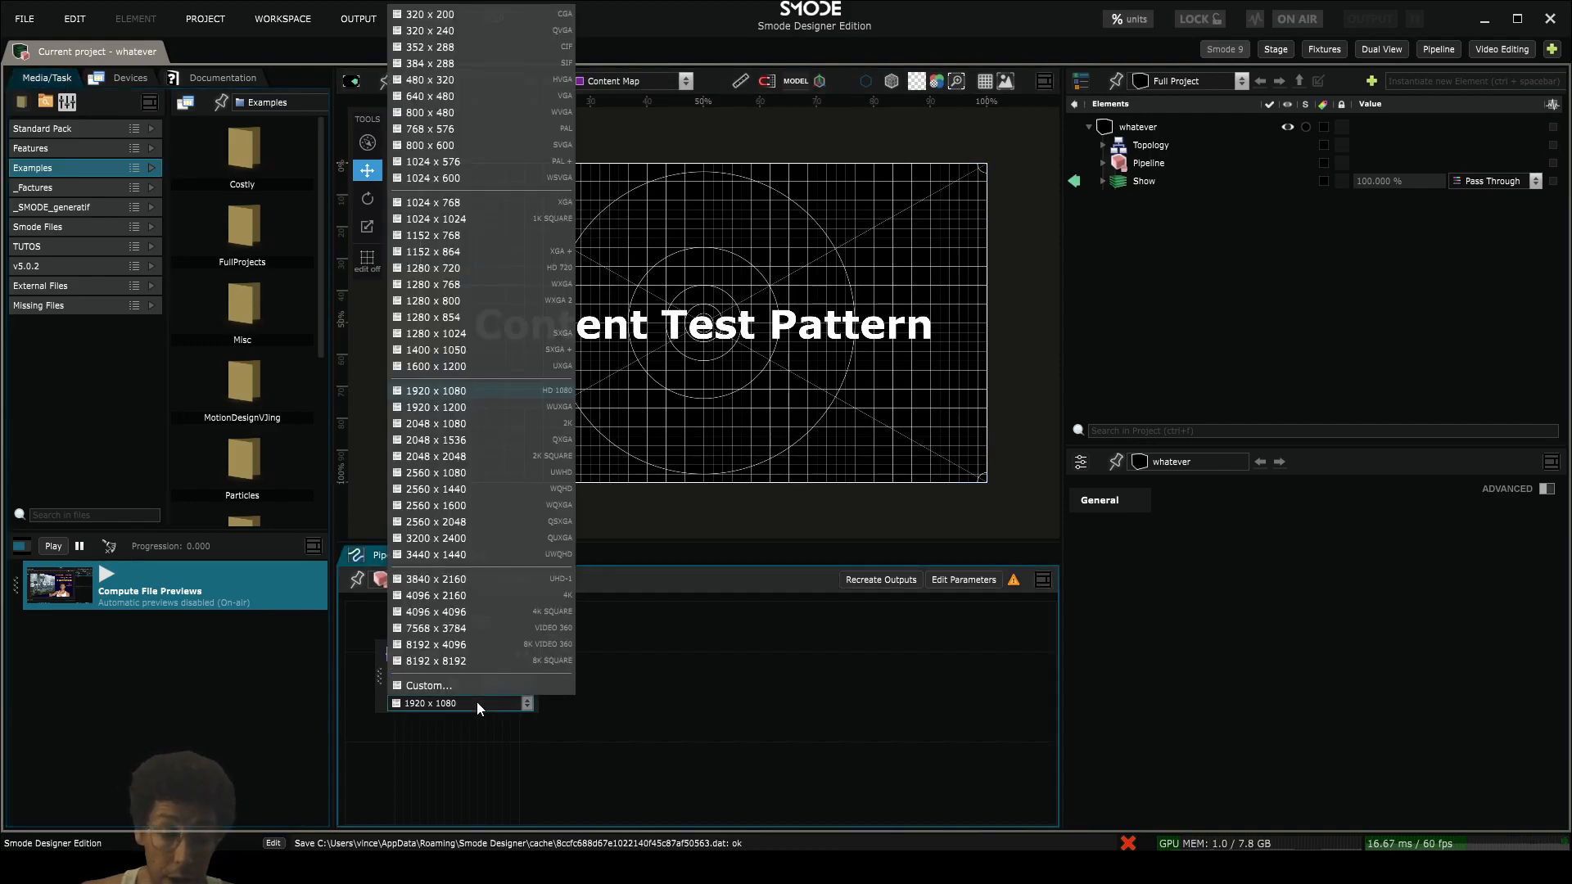
pyautogui.click(411, 686)
pyautogui.doubleClick(735, 416)
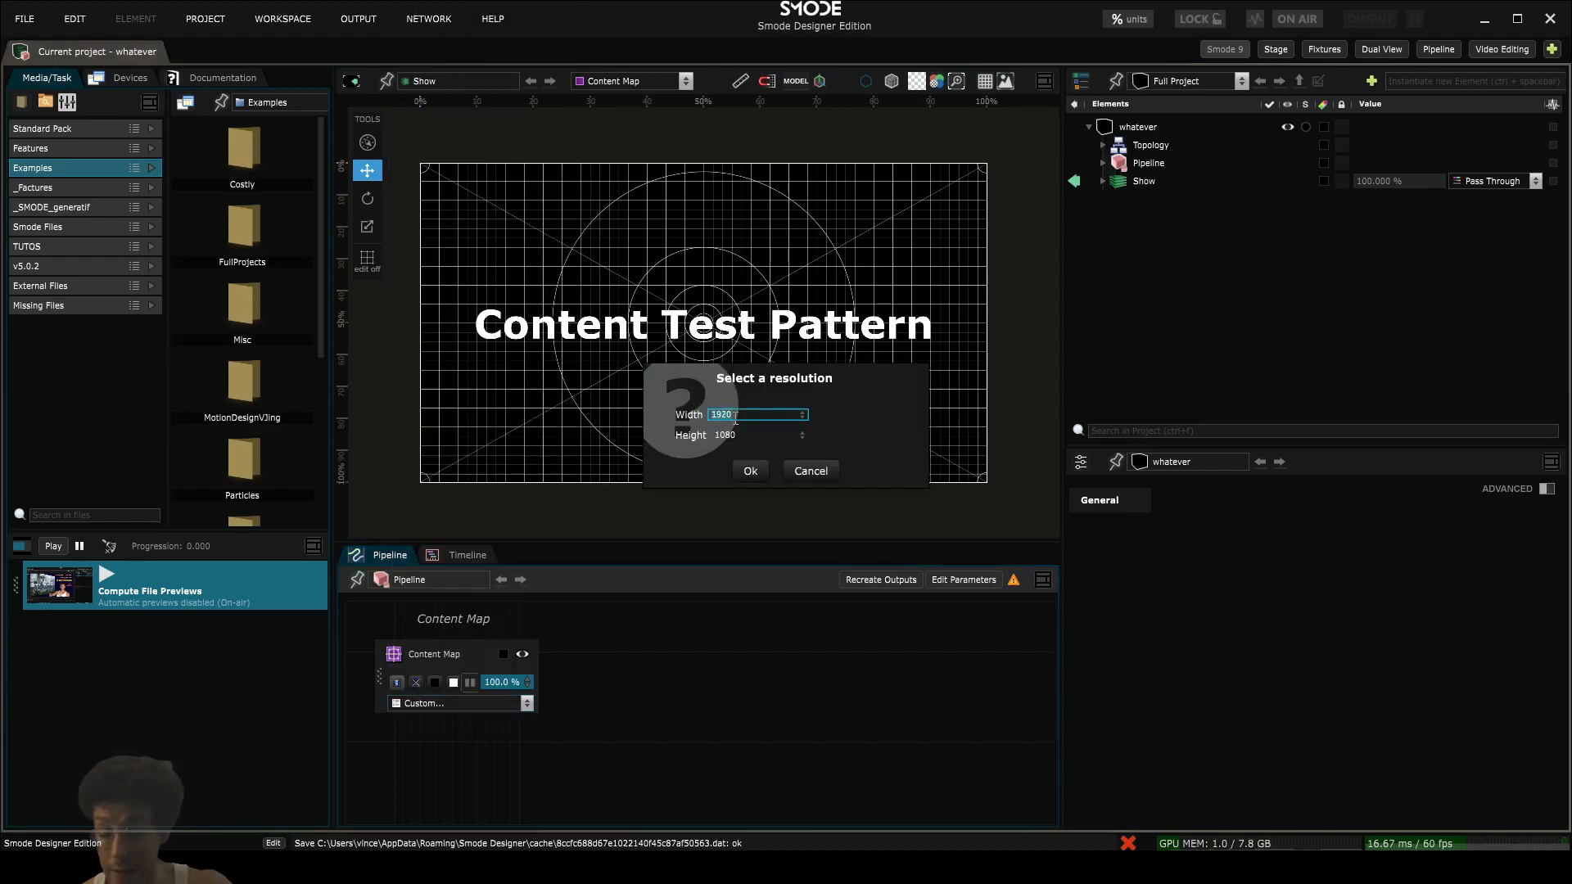
pyautogui.write('64*1')
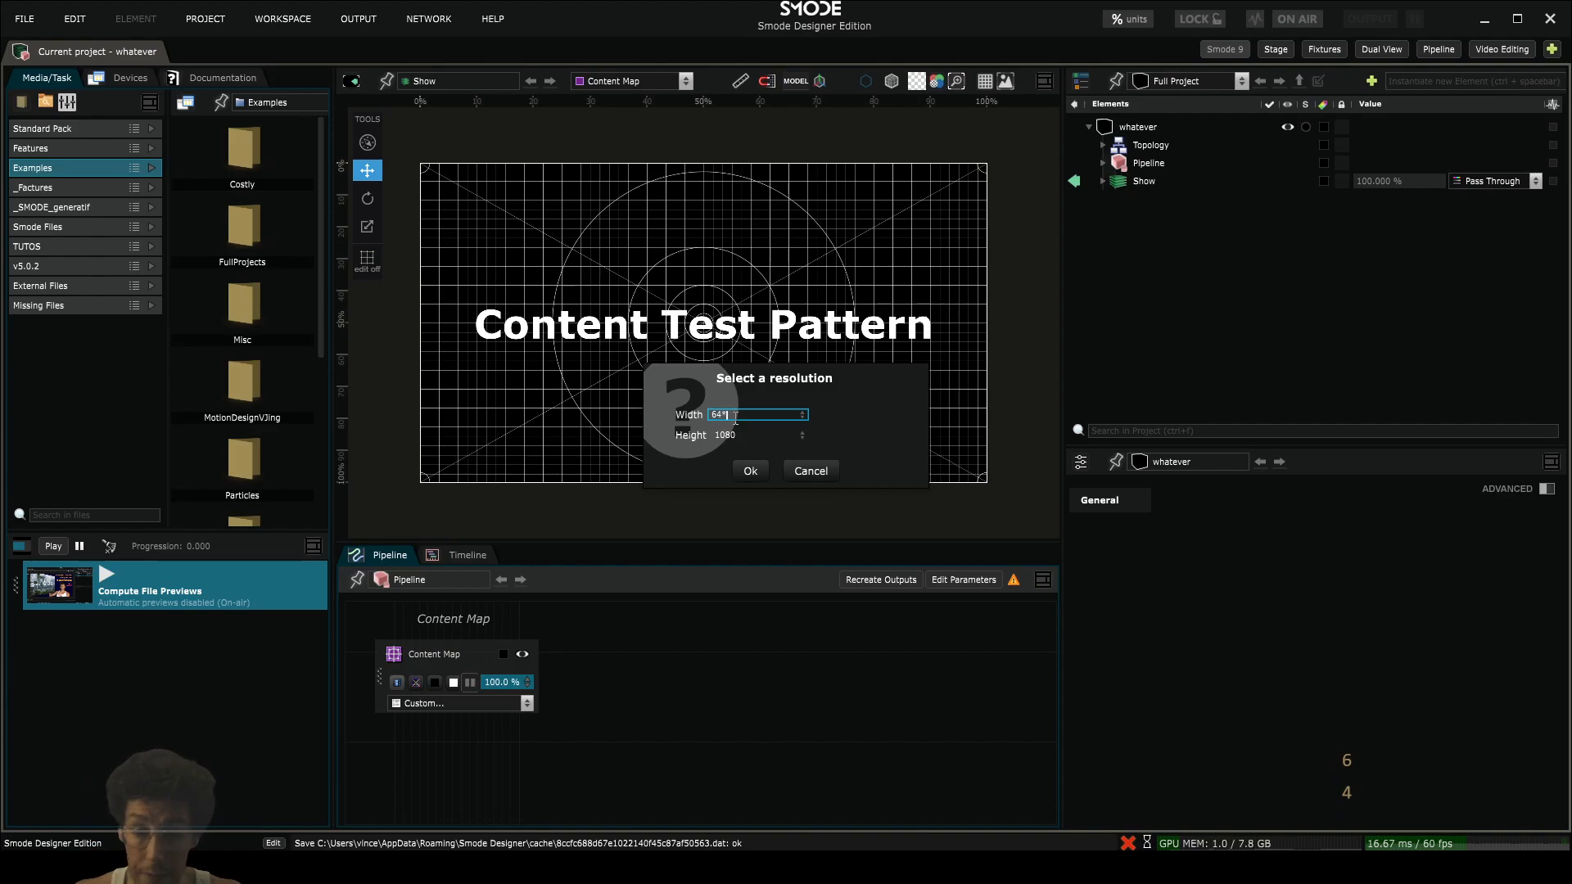
pyautogui.write('0')
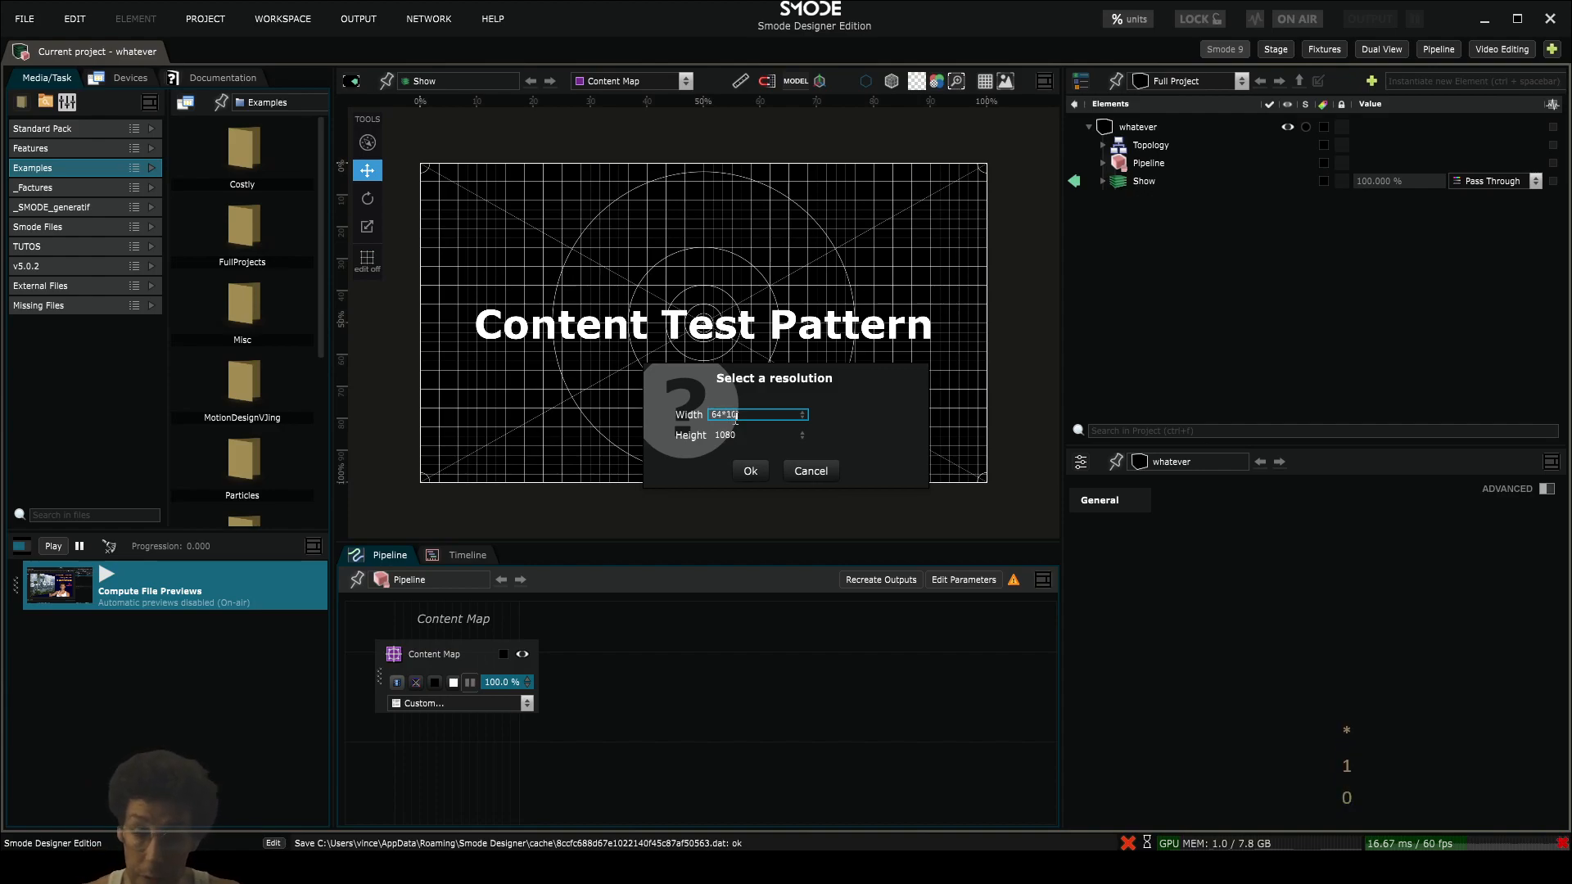
pyautogui.press('Tab')
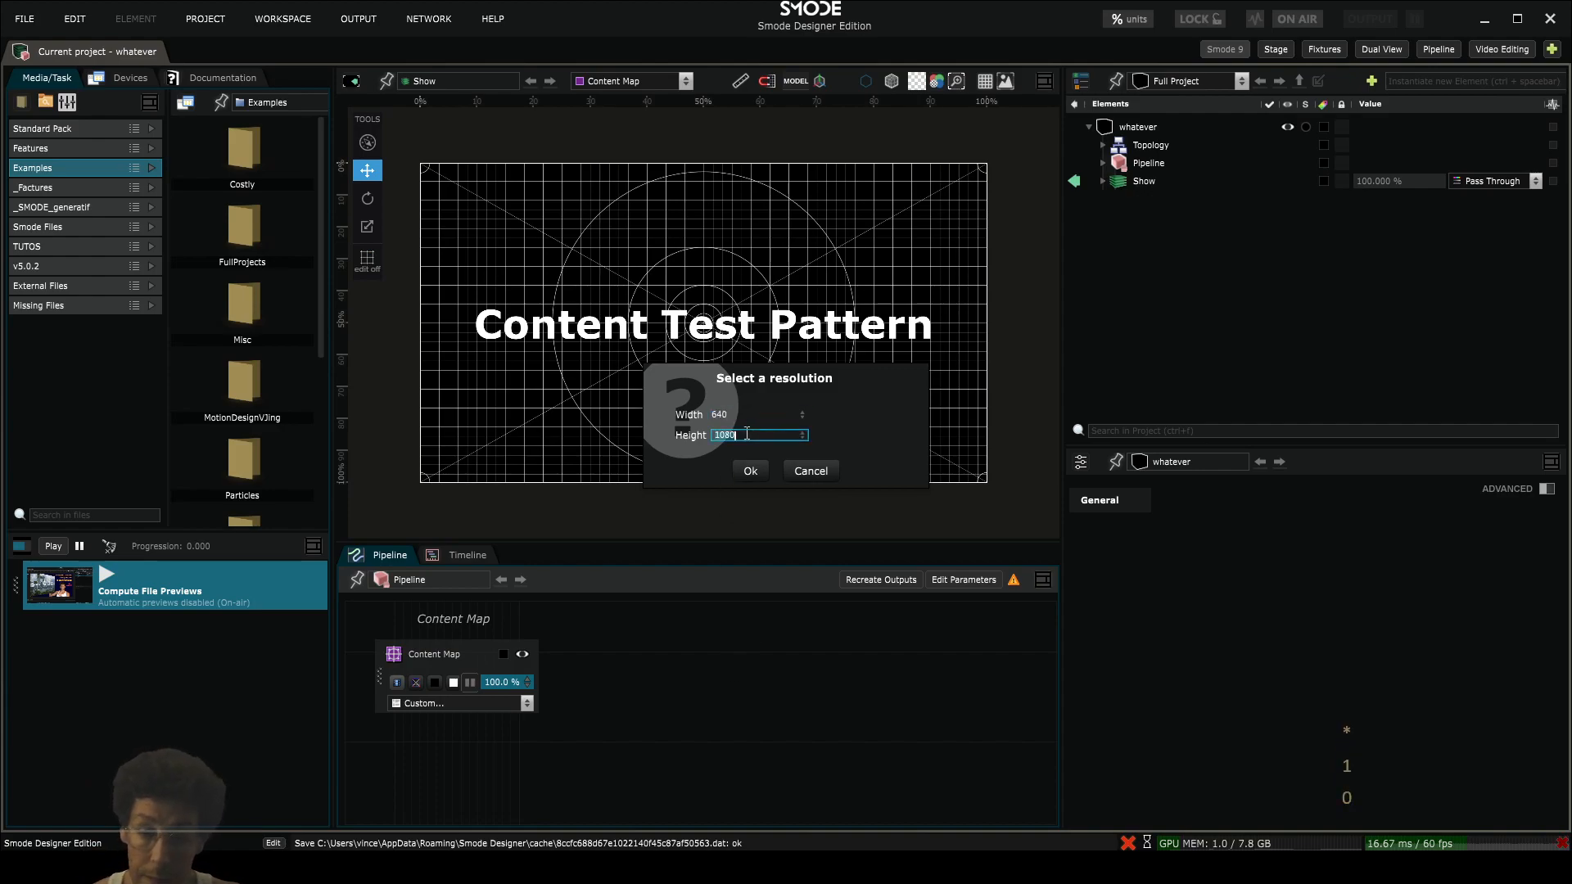
pyautogui.write('64*6')
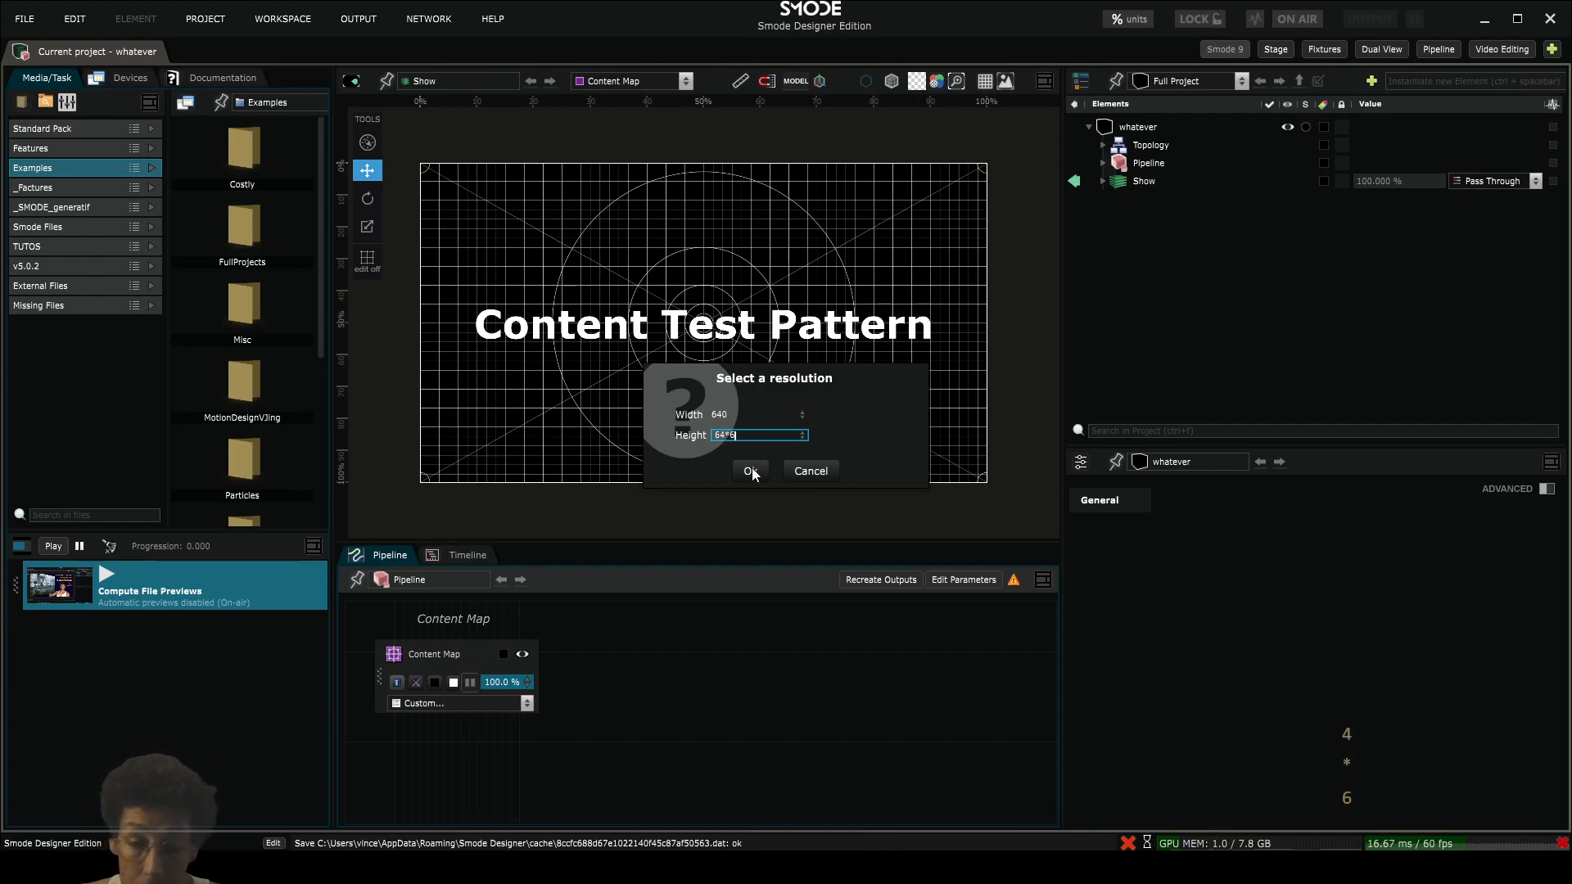
pyautogui.click(752, 472)
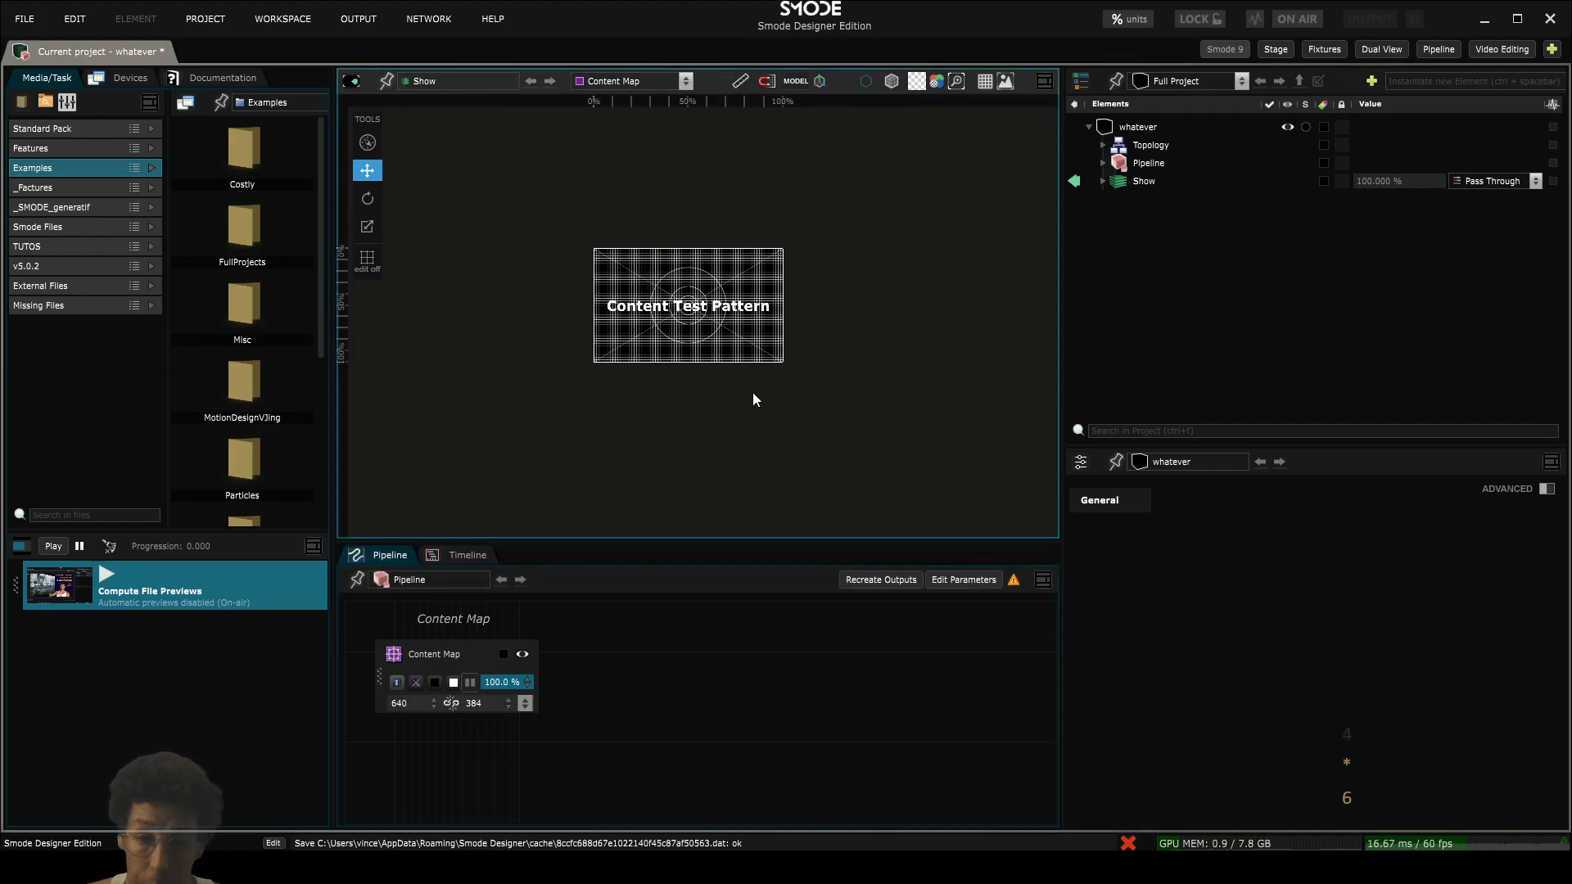
# - Set the grid size of the Content Test Pattern in the Show to 64 px
pyautogui.scroll(5, 729, 388)
pyautogui.moveTo(726, 379); pyautogui.dragTo(768, 424)
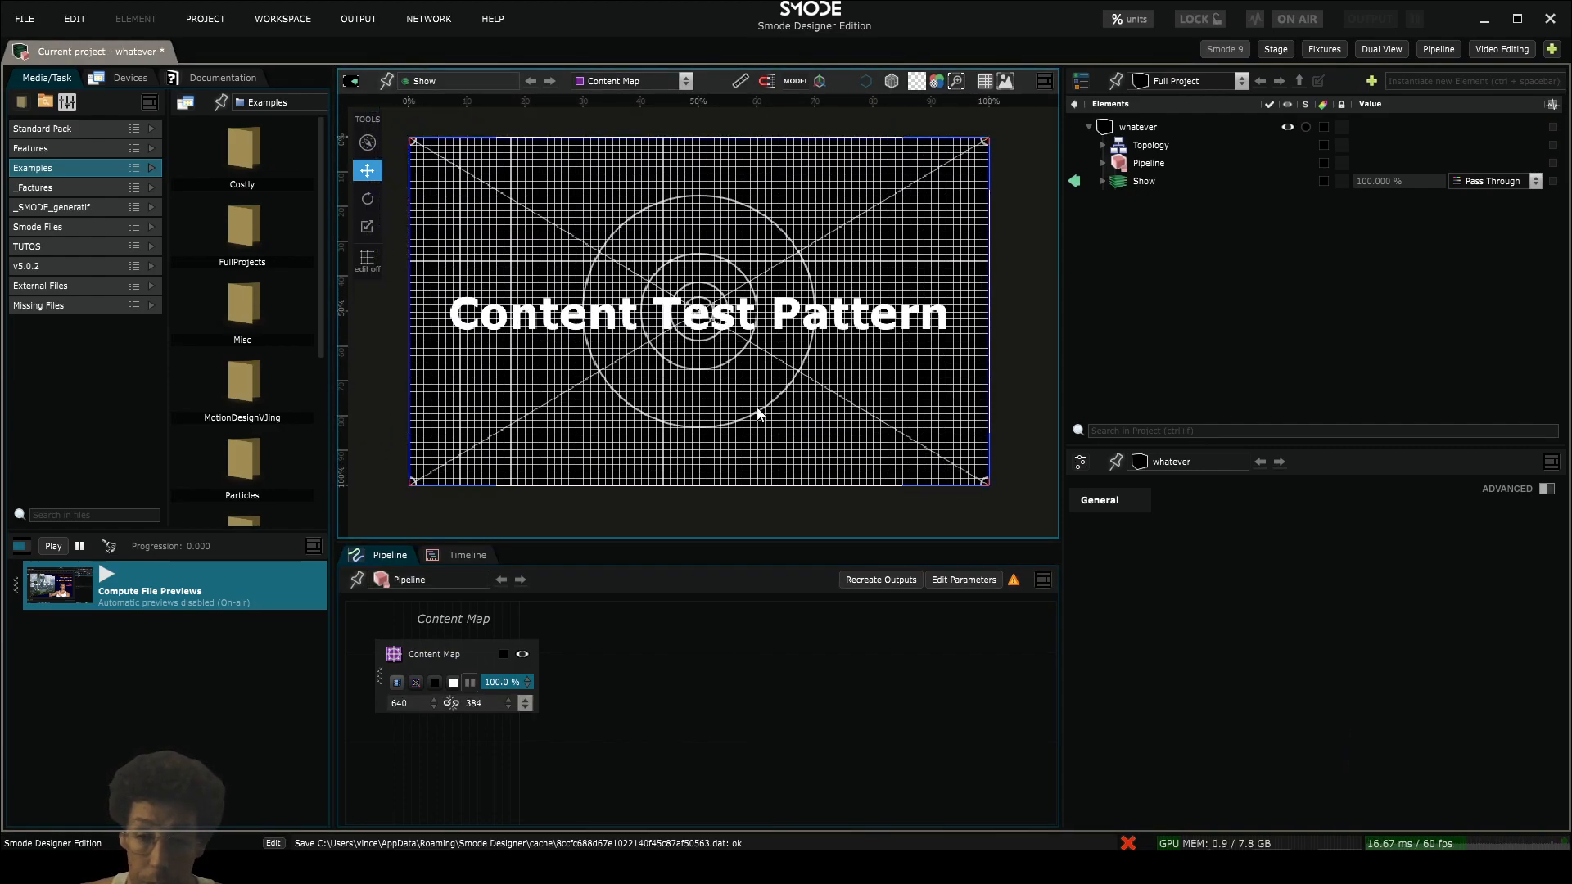
pyautogui.moveTo(697, 233); pyautogui.dragTo(719, 249)
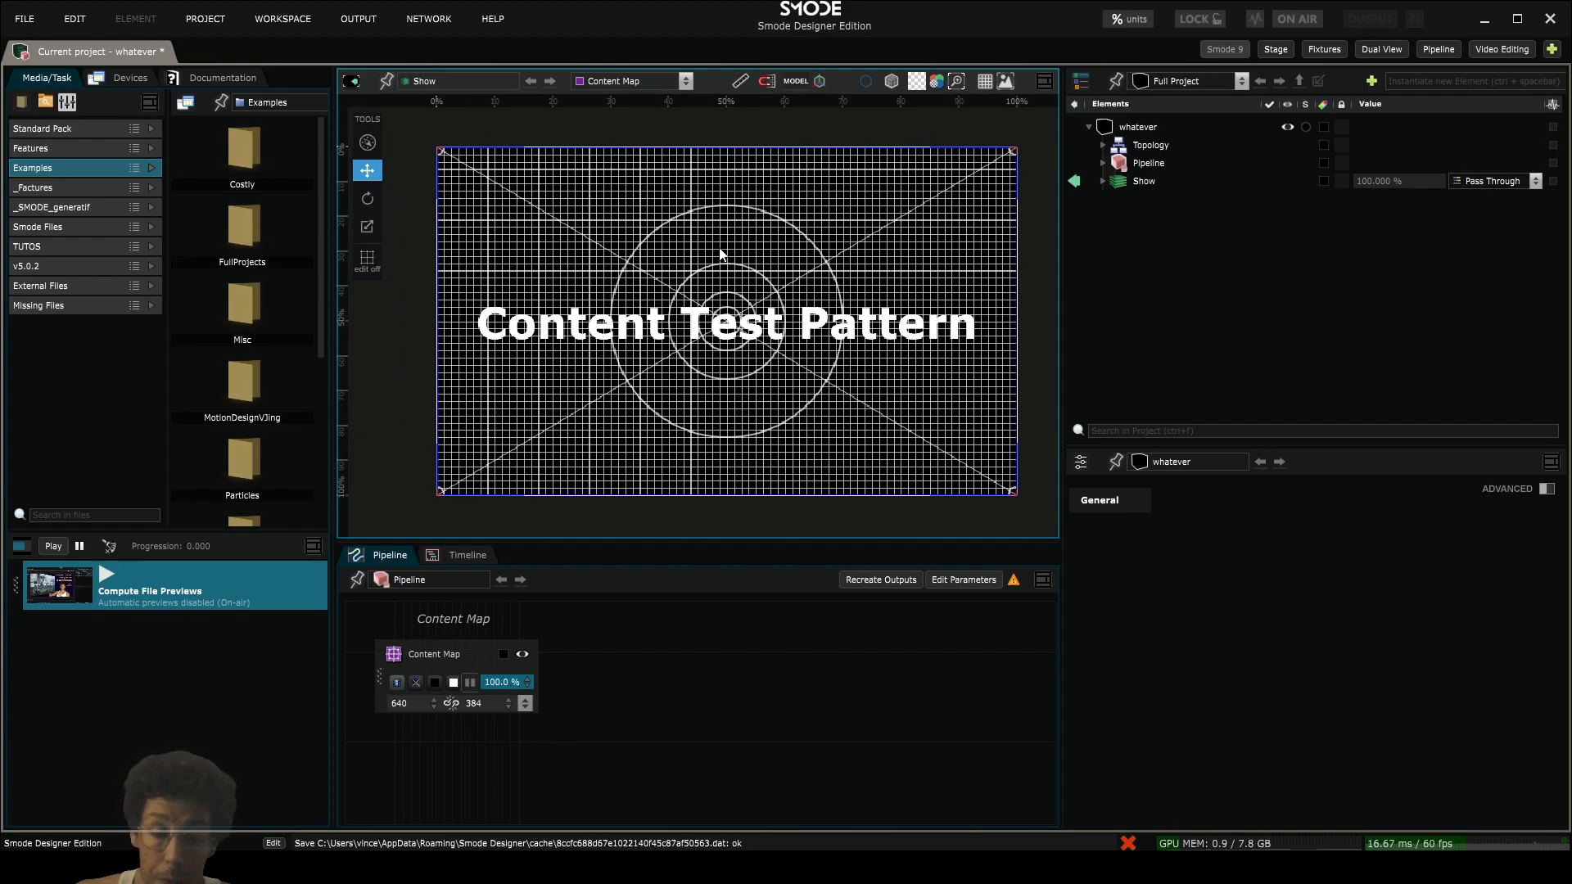
pyautogui.click(1102, 180)
pyautogui.click(1171, 205)
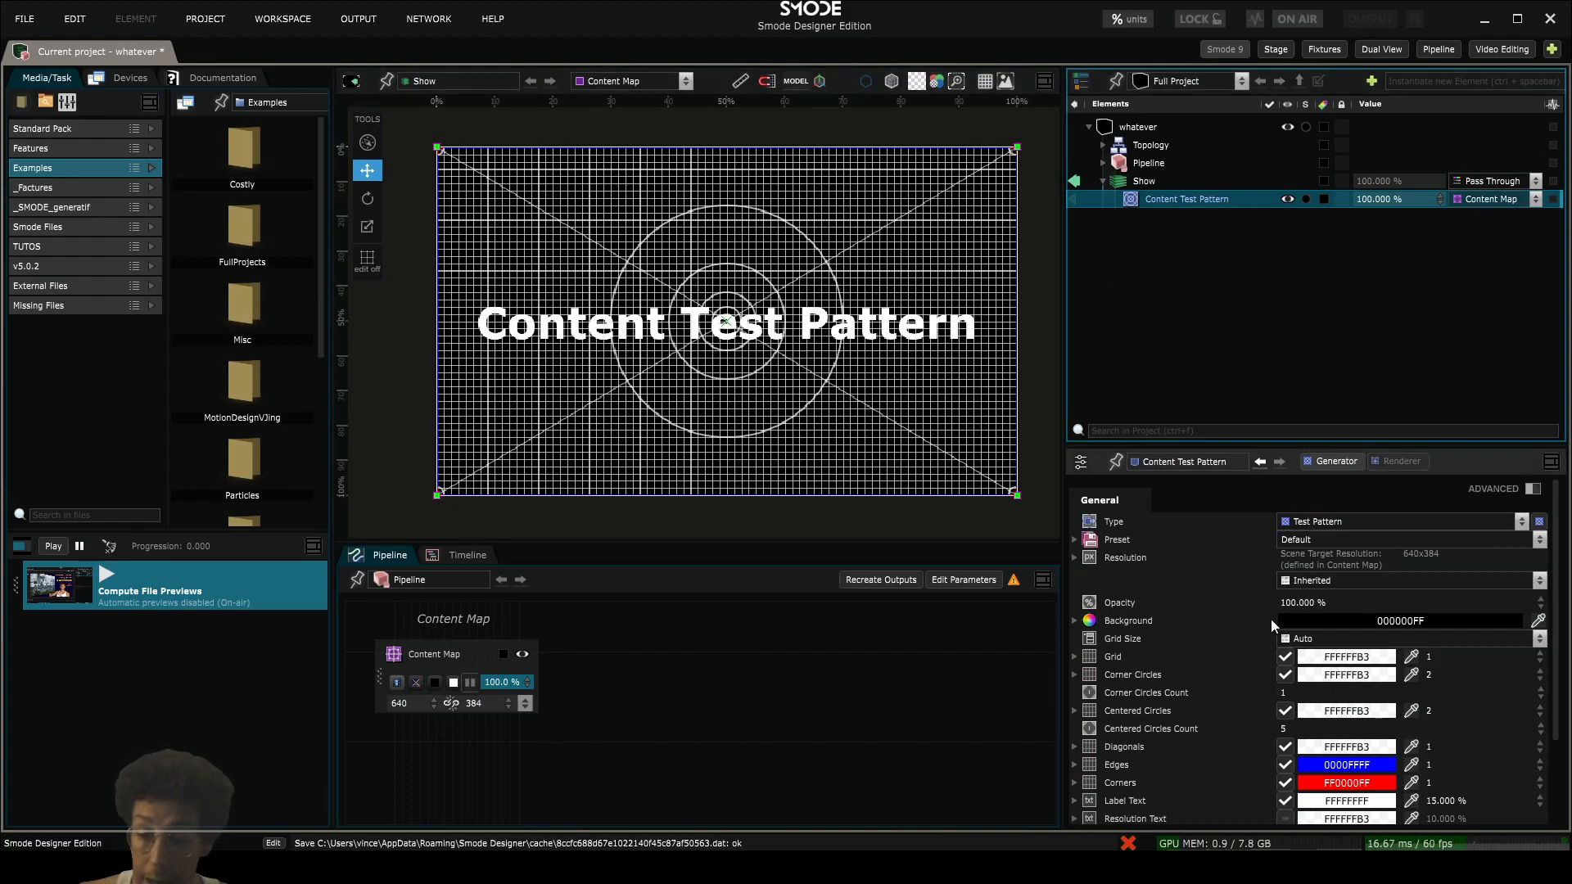
pyautogui.click(1347, 639)
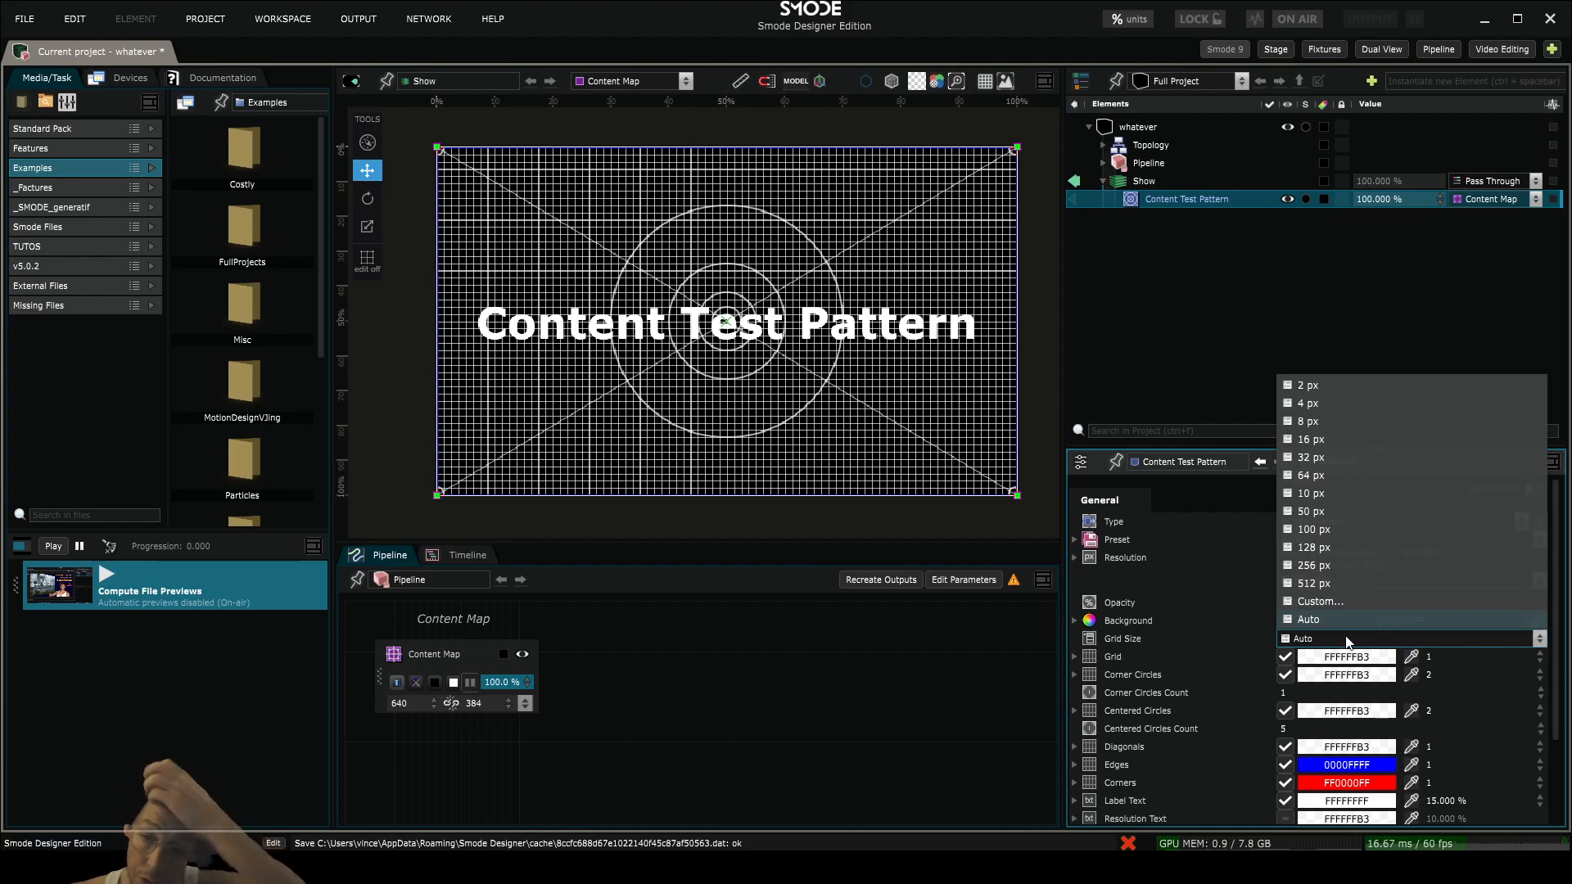
pyautogui.click(1304, 478)
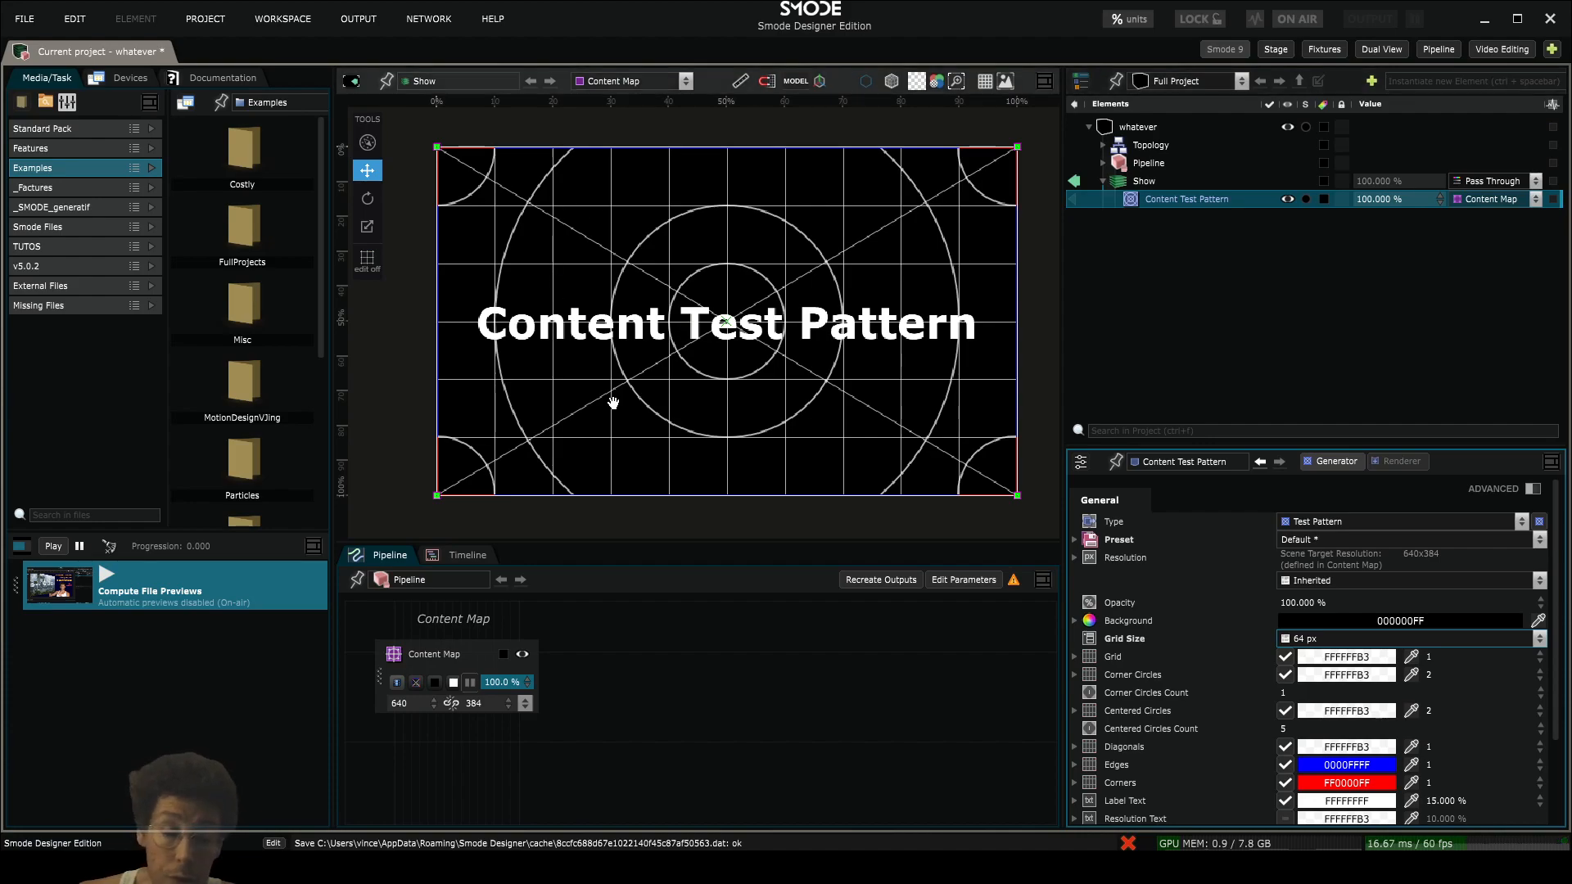
# - Change the Content Map's height to 64*5 (320)
pyautogui.doubleClick(475, 705)
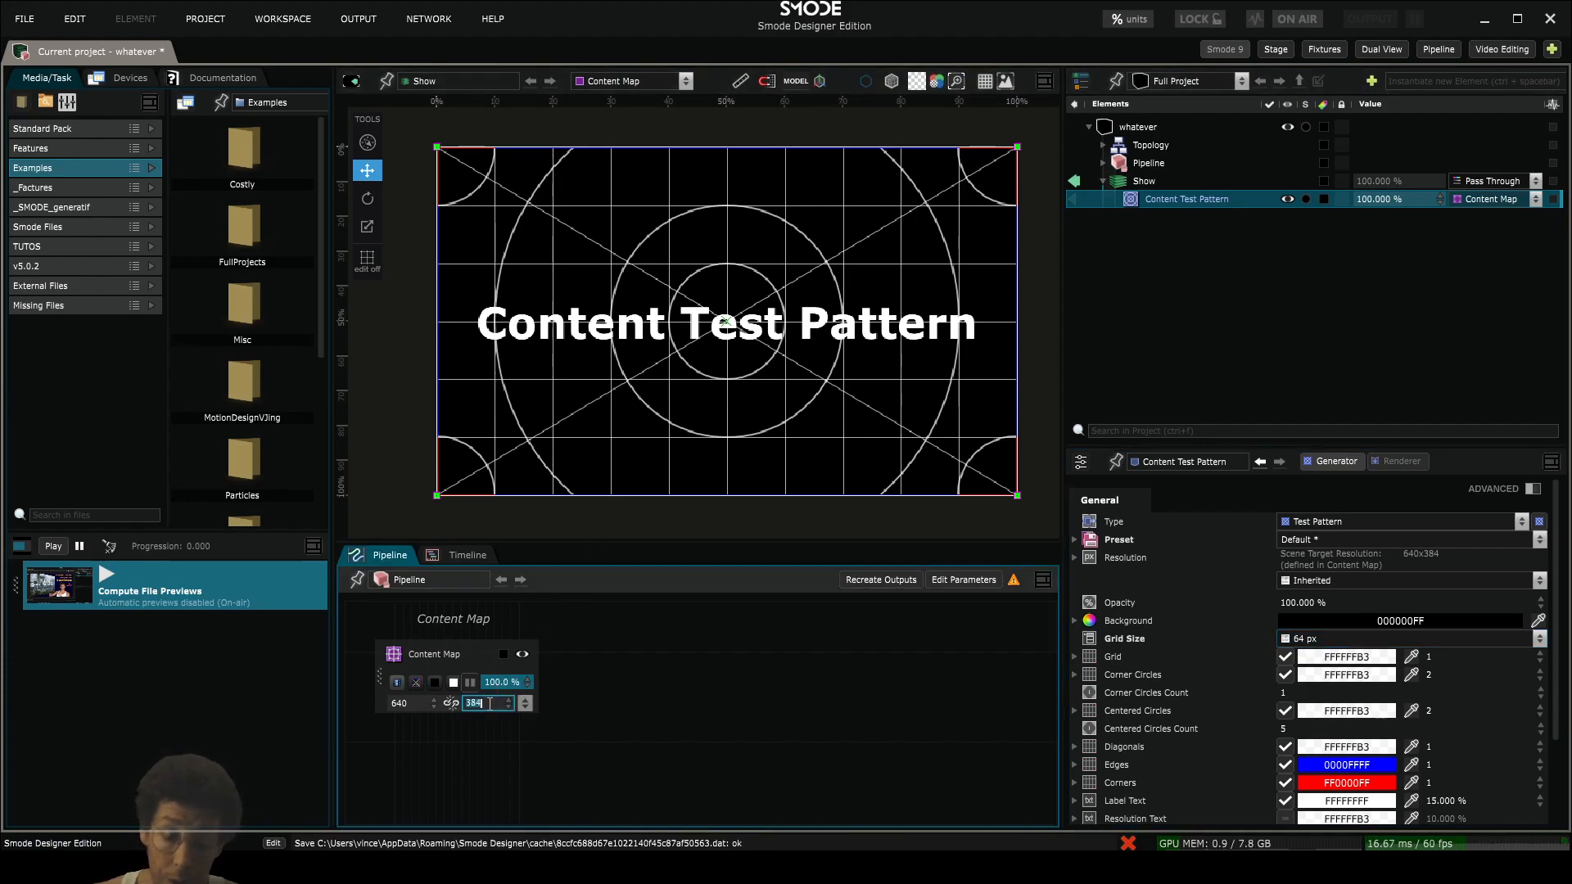
pyautogui.write('64*')
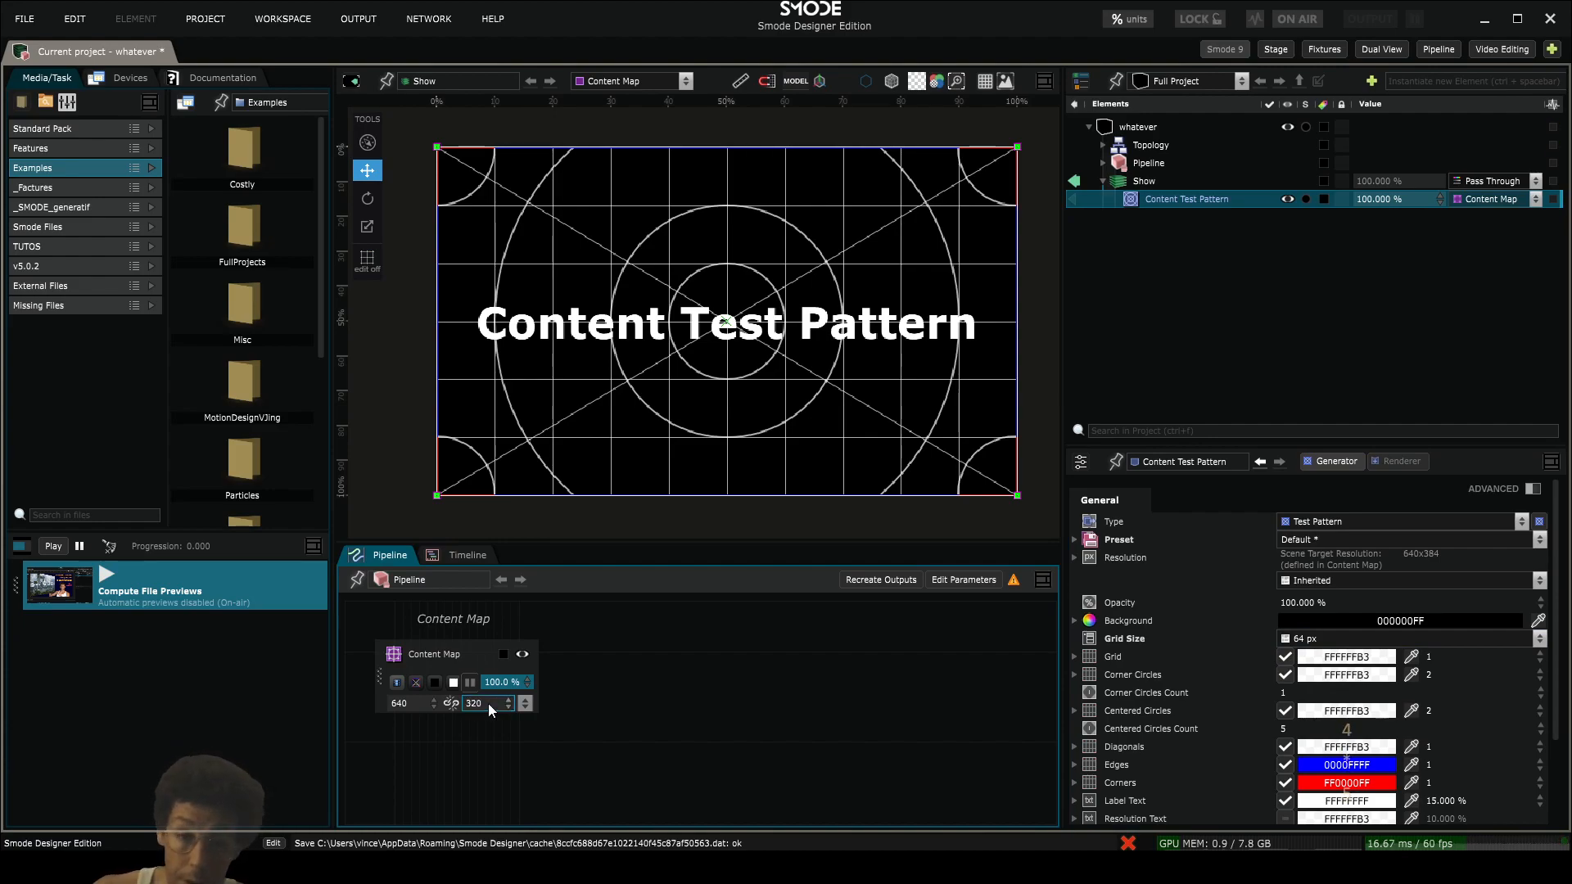
pyautogui.write('5')
pyautogui.press('Return')
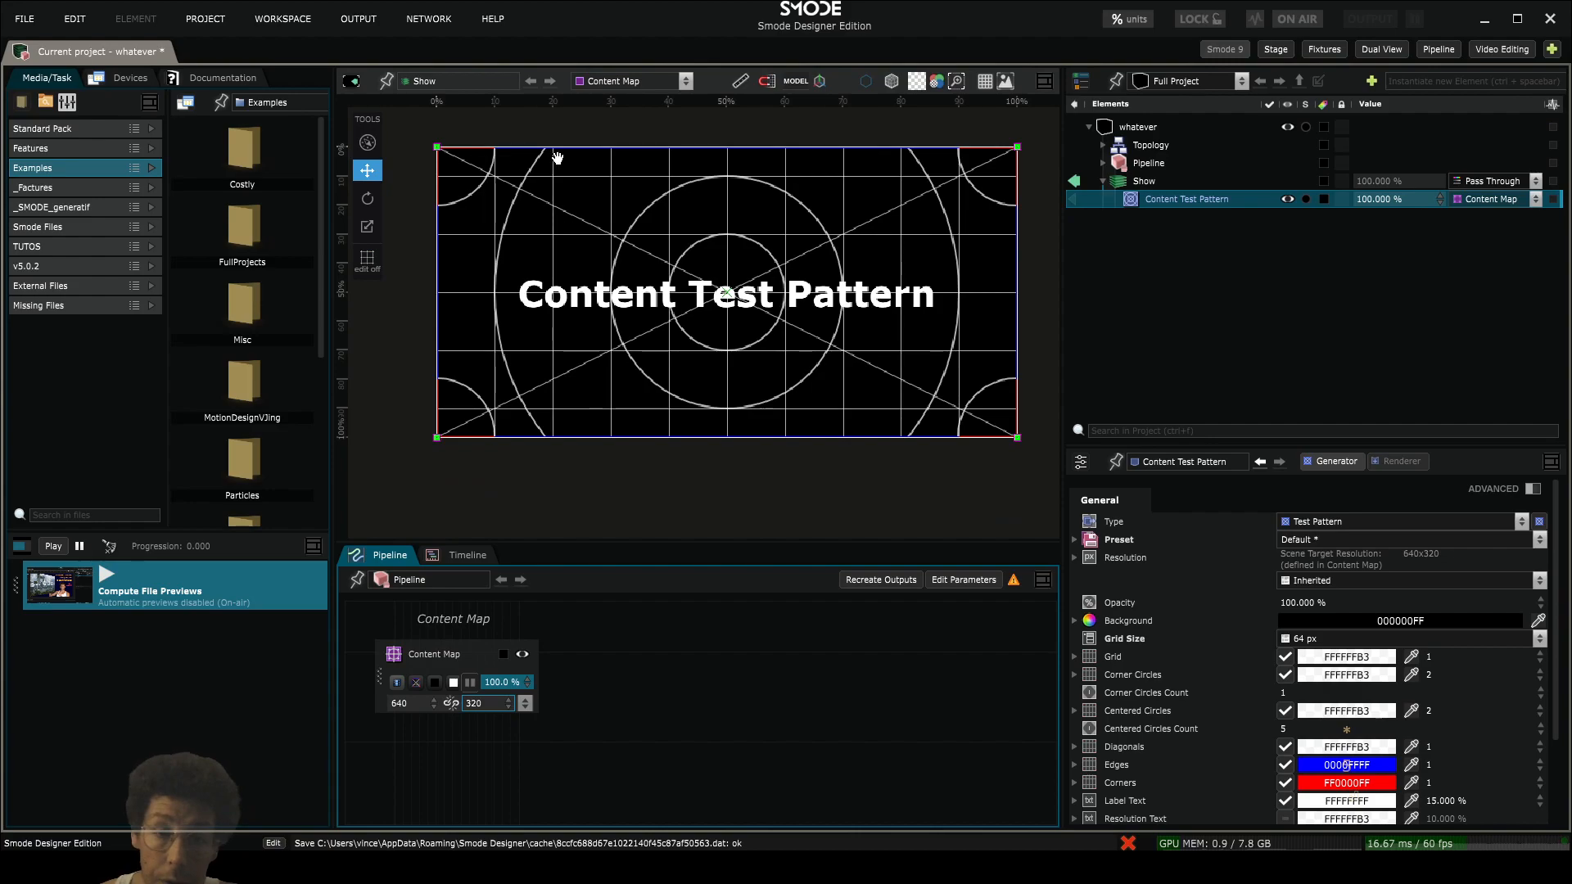
# - Set the Content Map's height back to 384
pyautogui.click(494, 704)
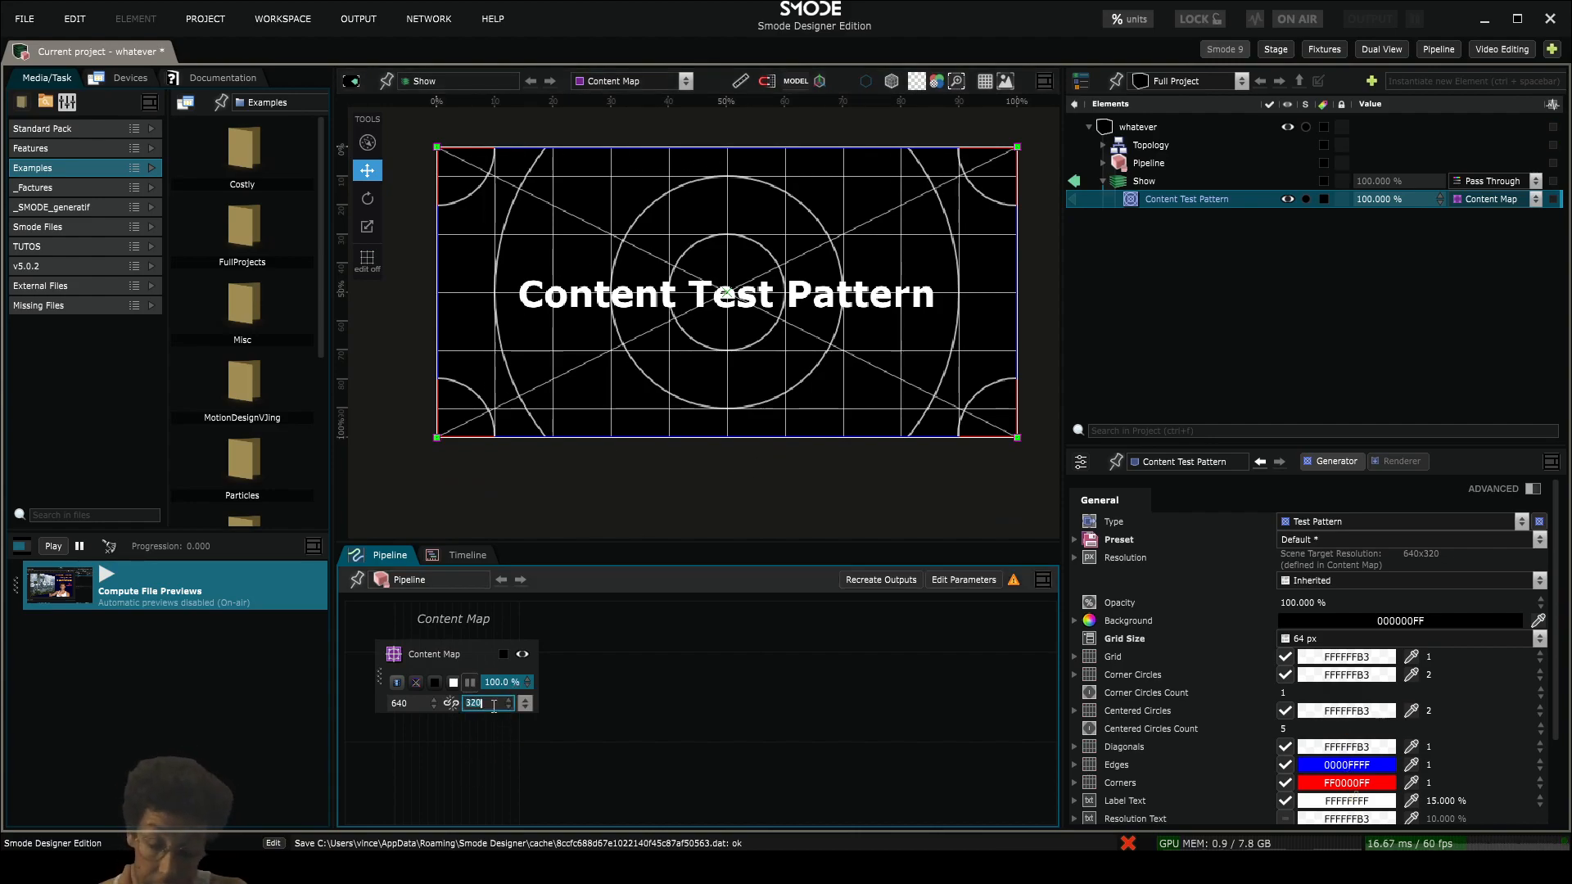
pyautogui.click(494, 707)
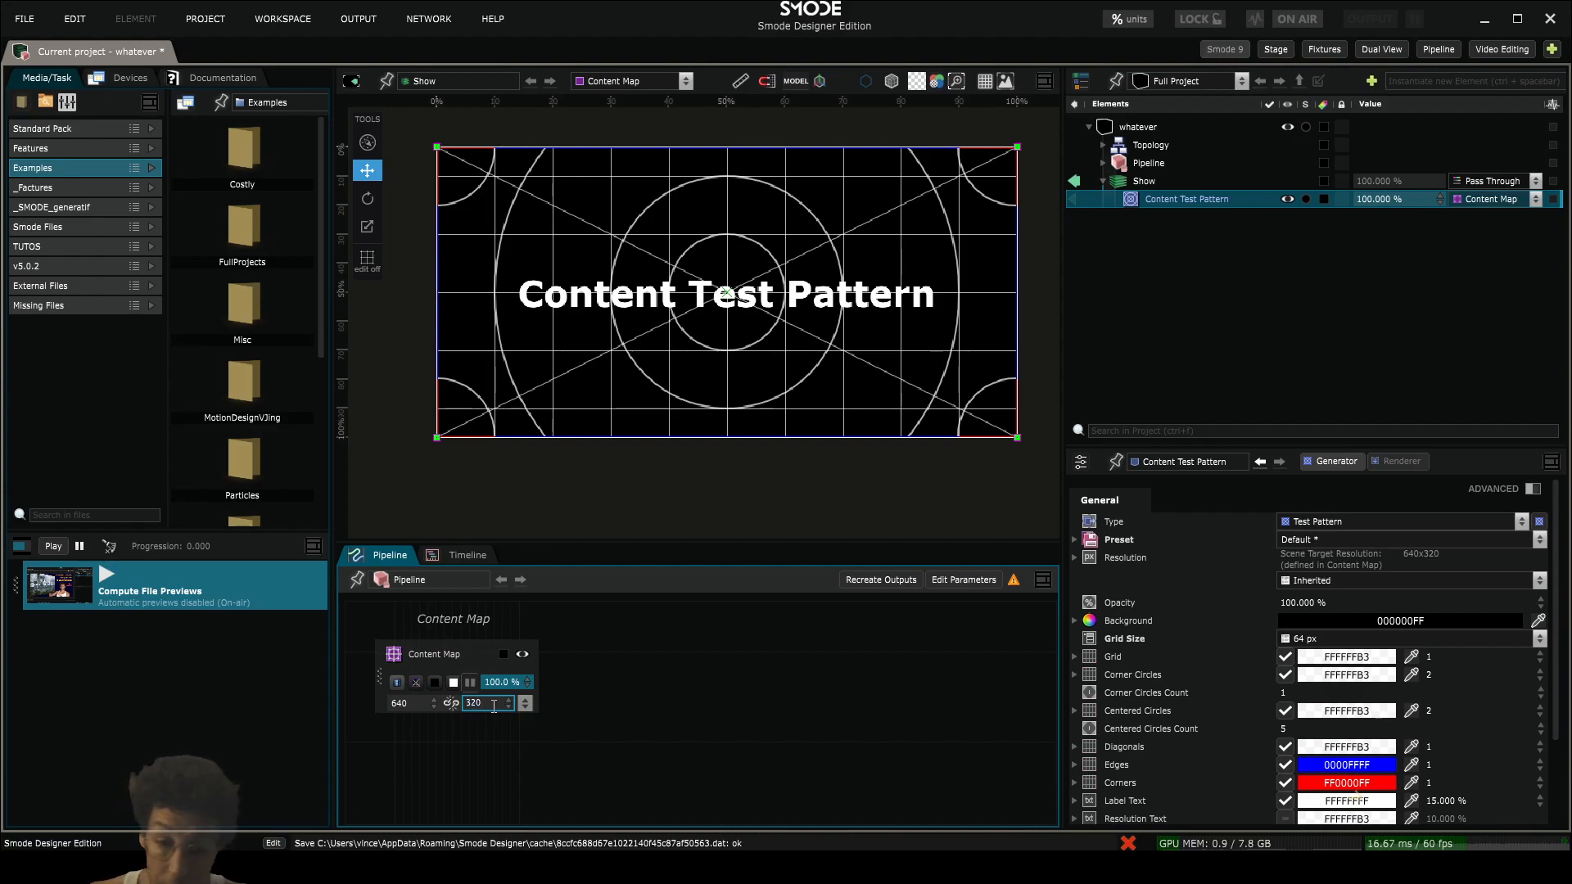
pyautogui.press('BackSpace')
pyautogui.press('BackSpace')
pyautogui.press('BackSpace')
pyautogui.write('384')
pyautogui.press('Return')
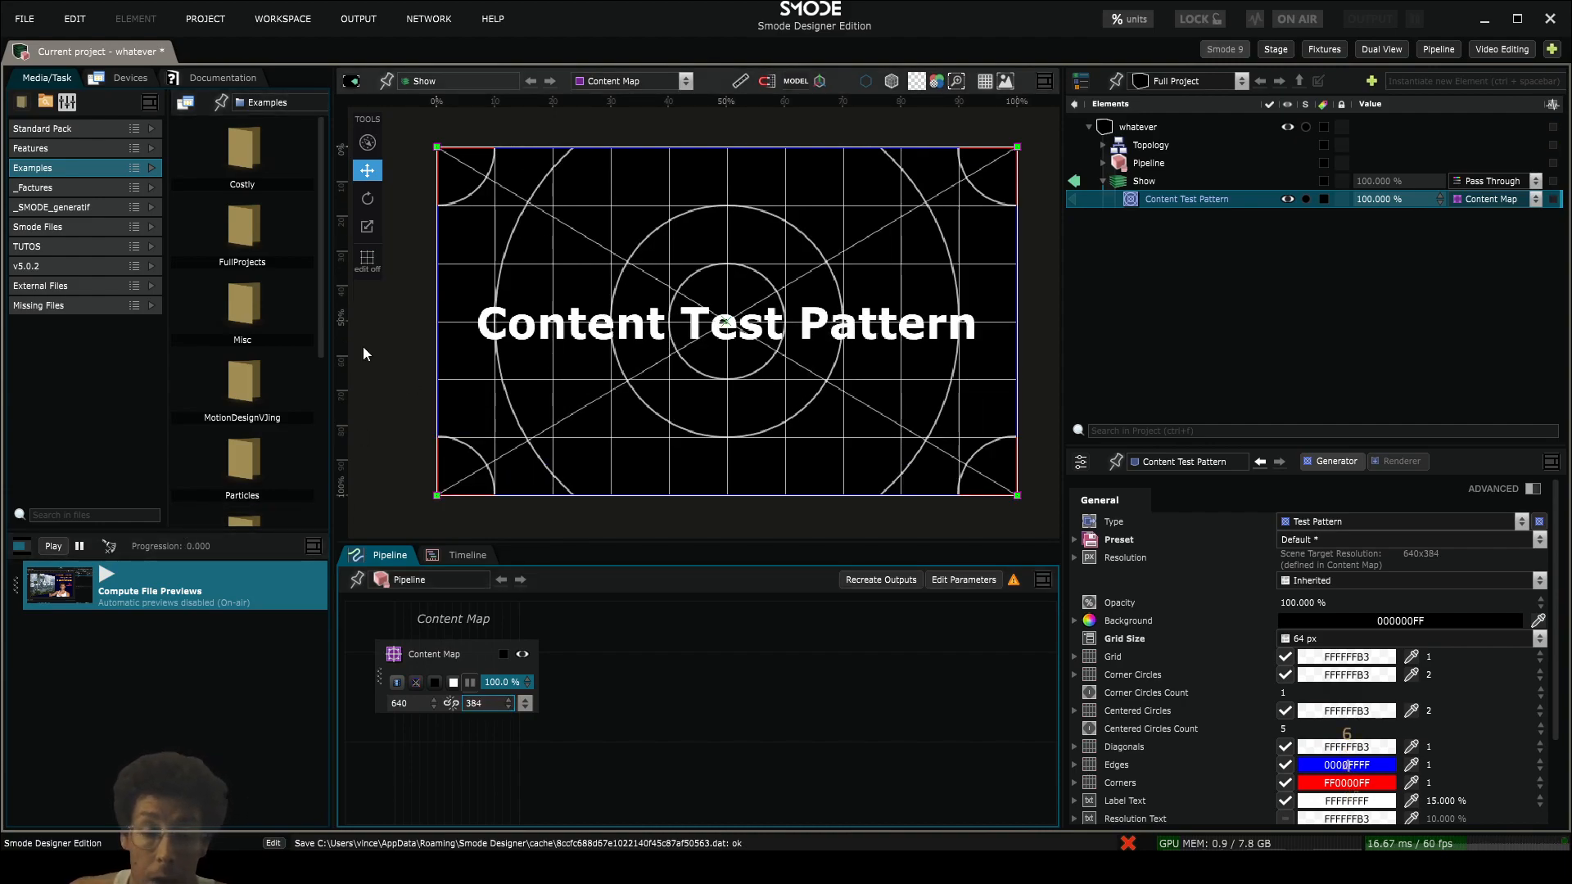
# - Widen the viewport a little further and add a Content Area to the Content Map in the Pipeline
pyautogui.moveTo(333, 320); pyautogui.dragTo(284, 317)
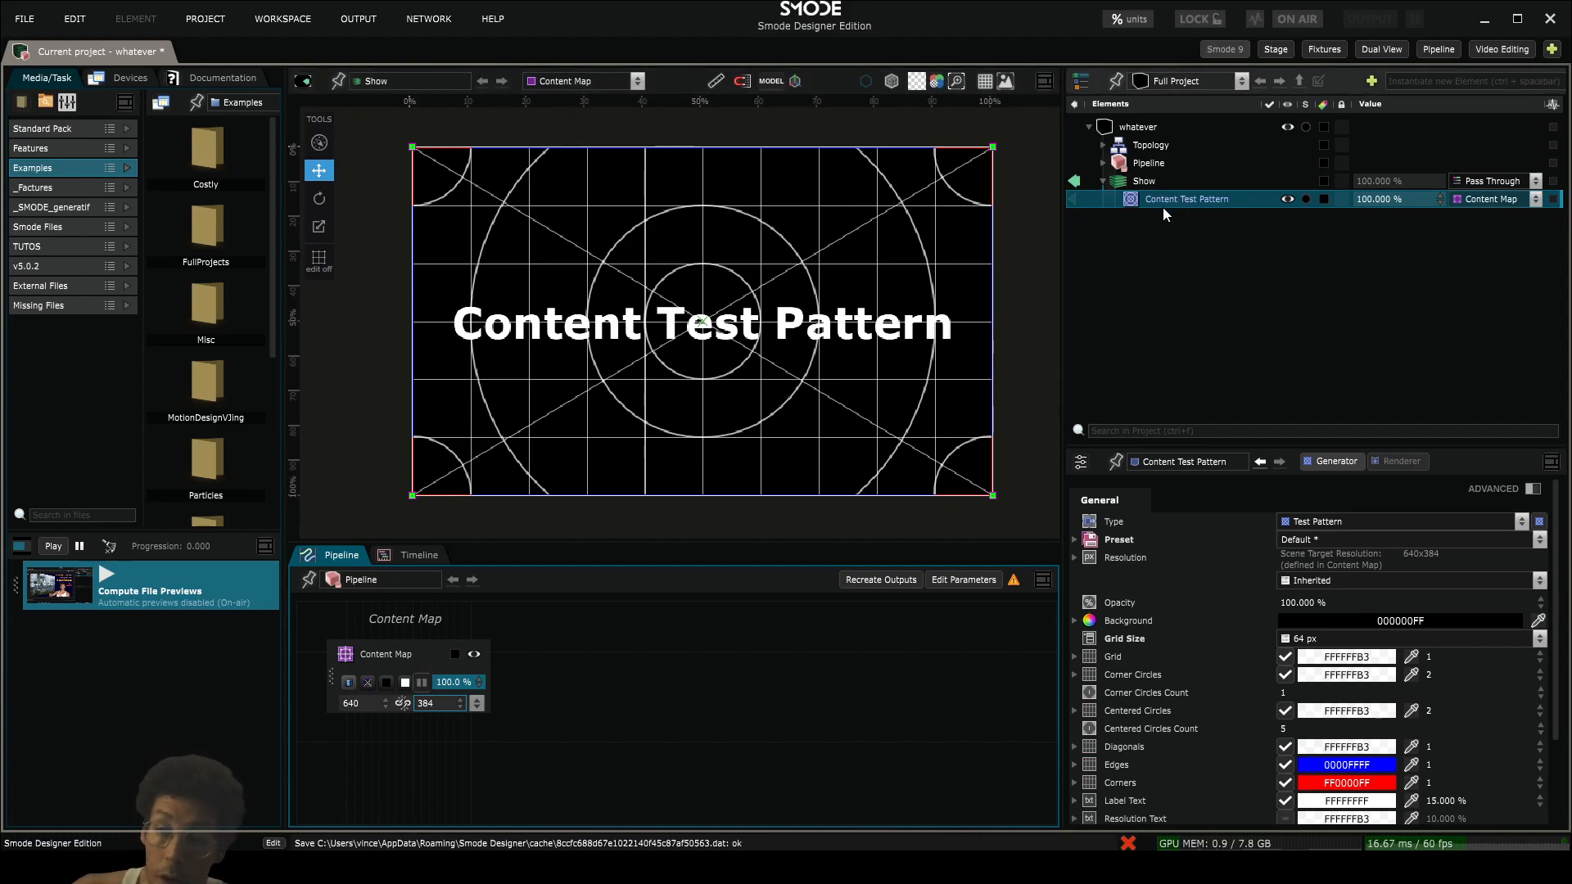
pyautogui.click(1102, 163)
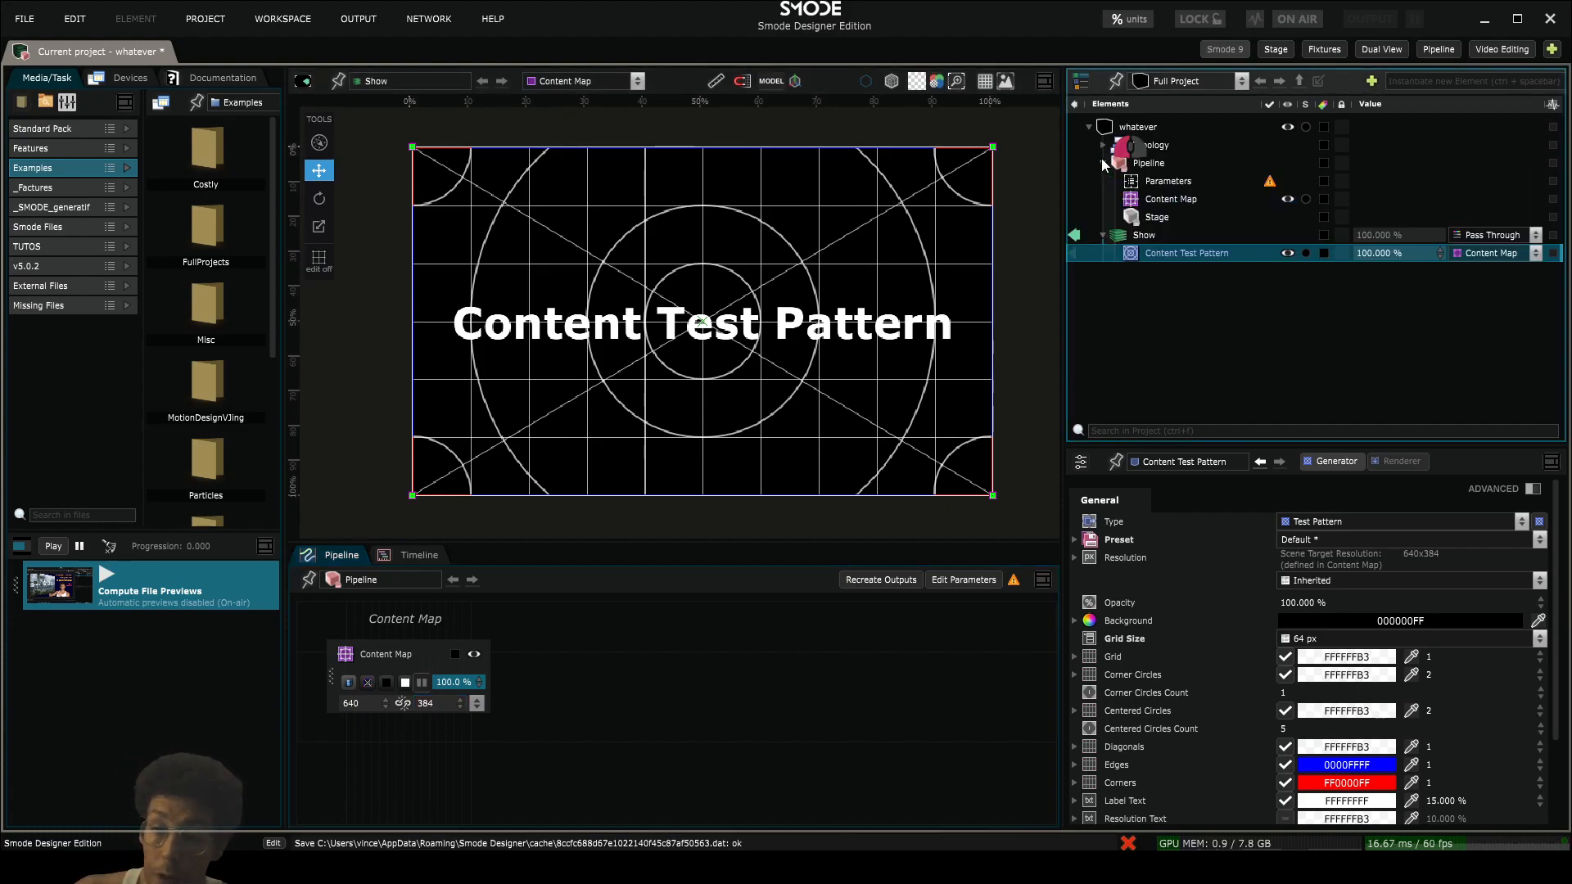
pyautogui.click(1171, 199)
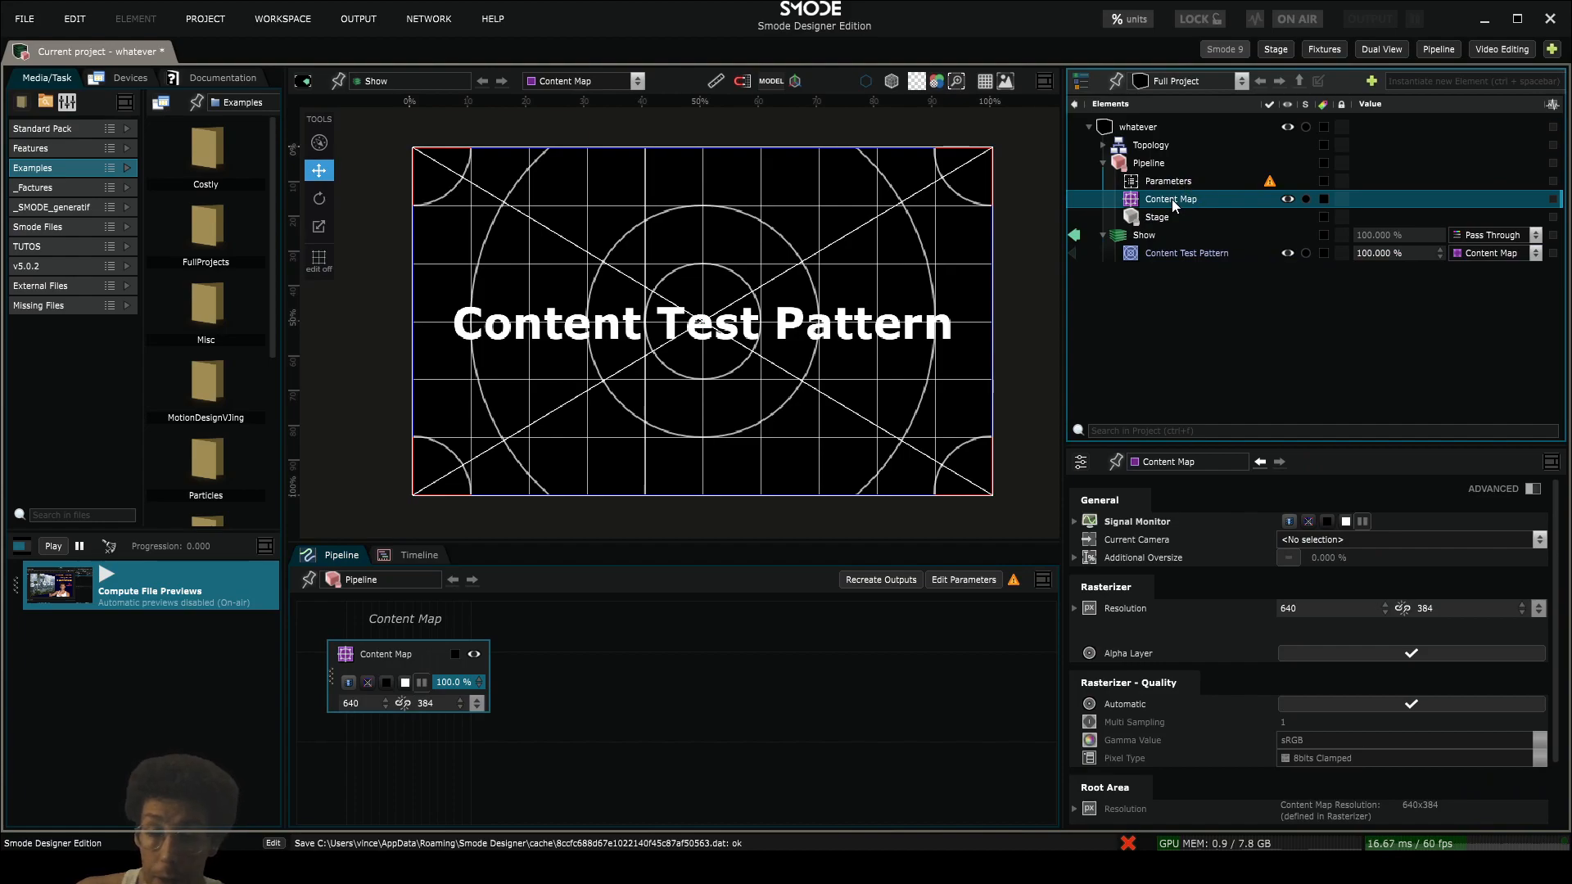
pyautogui.rightClick(1172, 199)
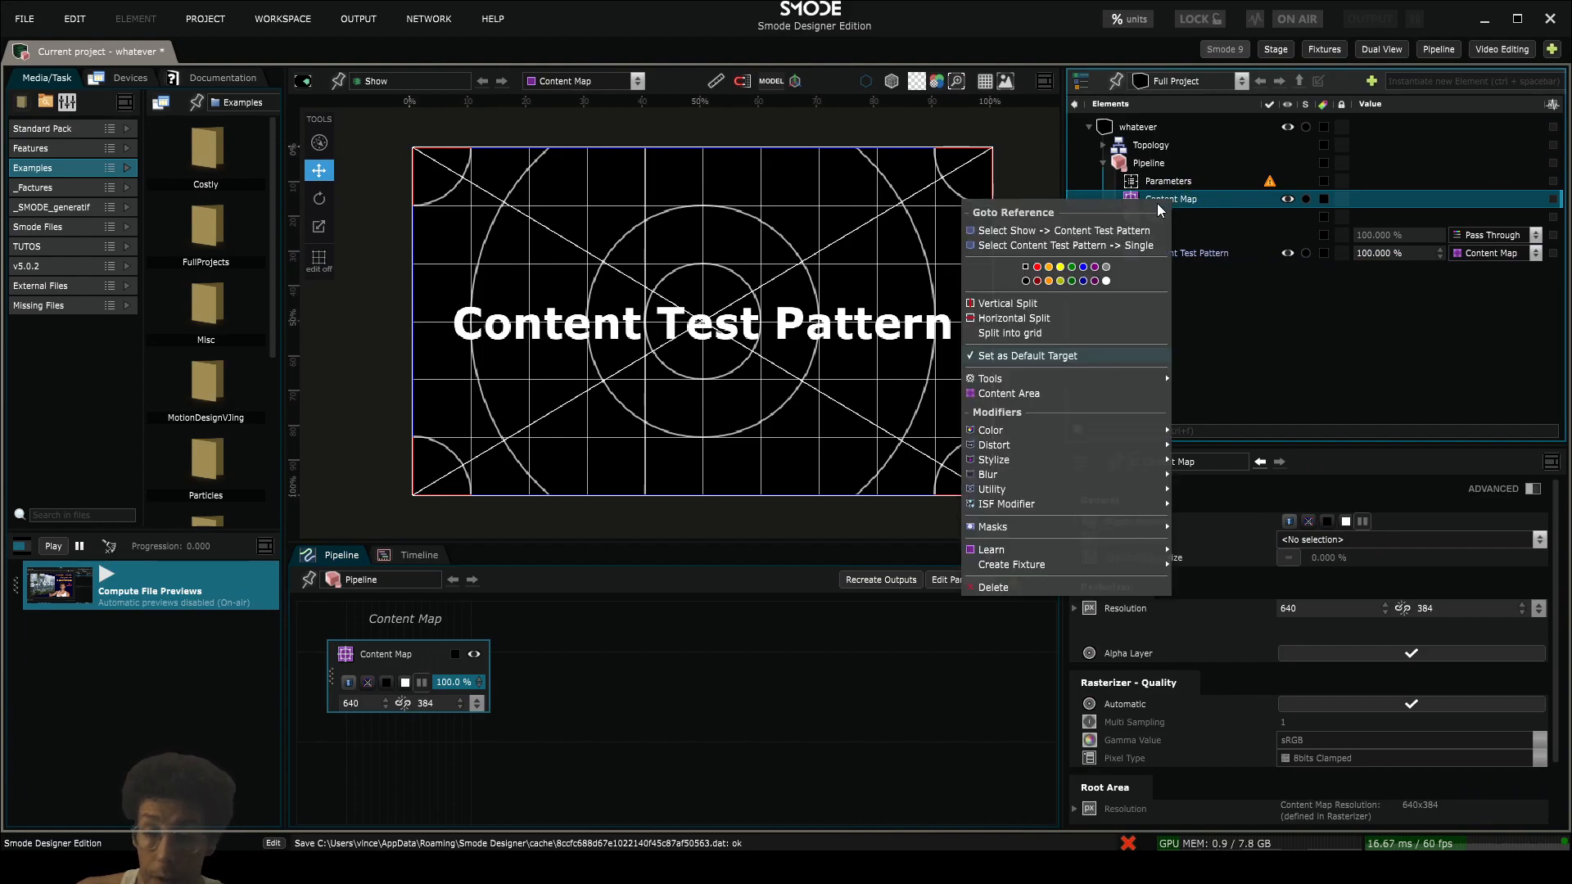
pyautogui.click(1078, 395)
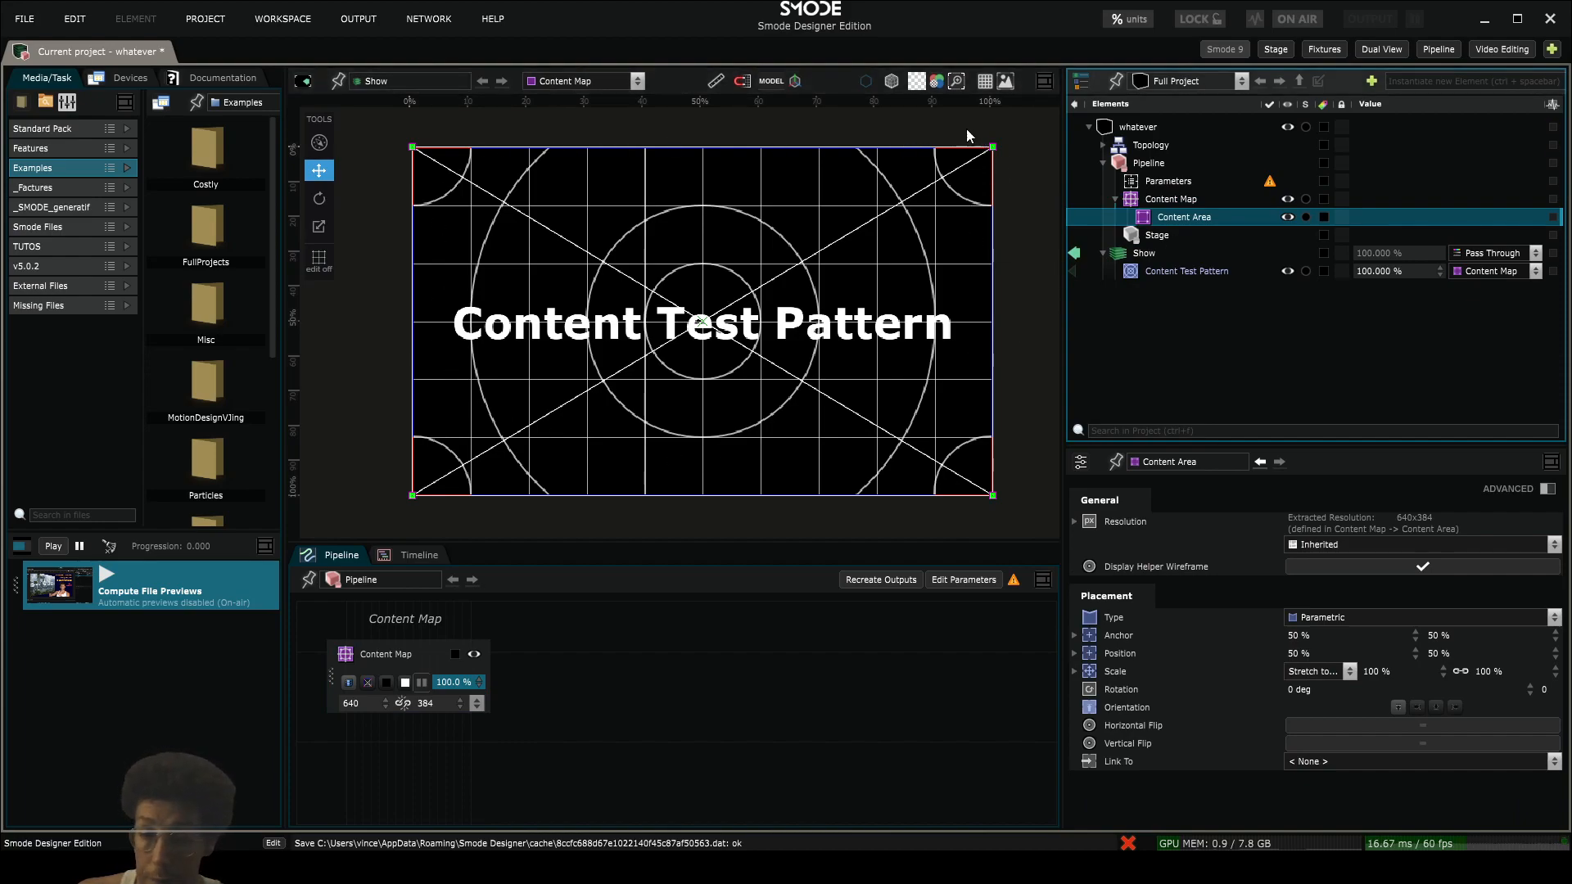
# - Add a Placement Mask to the Content Area and switch the project's display units from percent to pixels
pyautogui.rightClick(1150, 214)
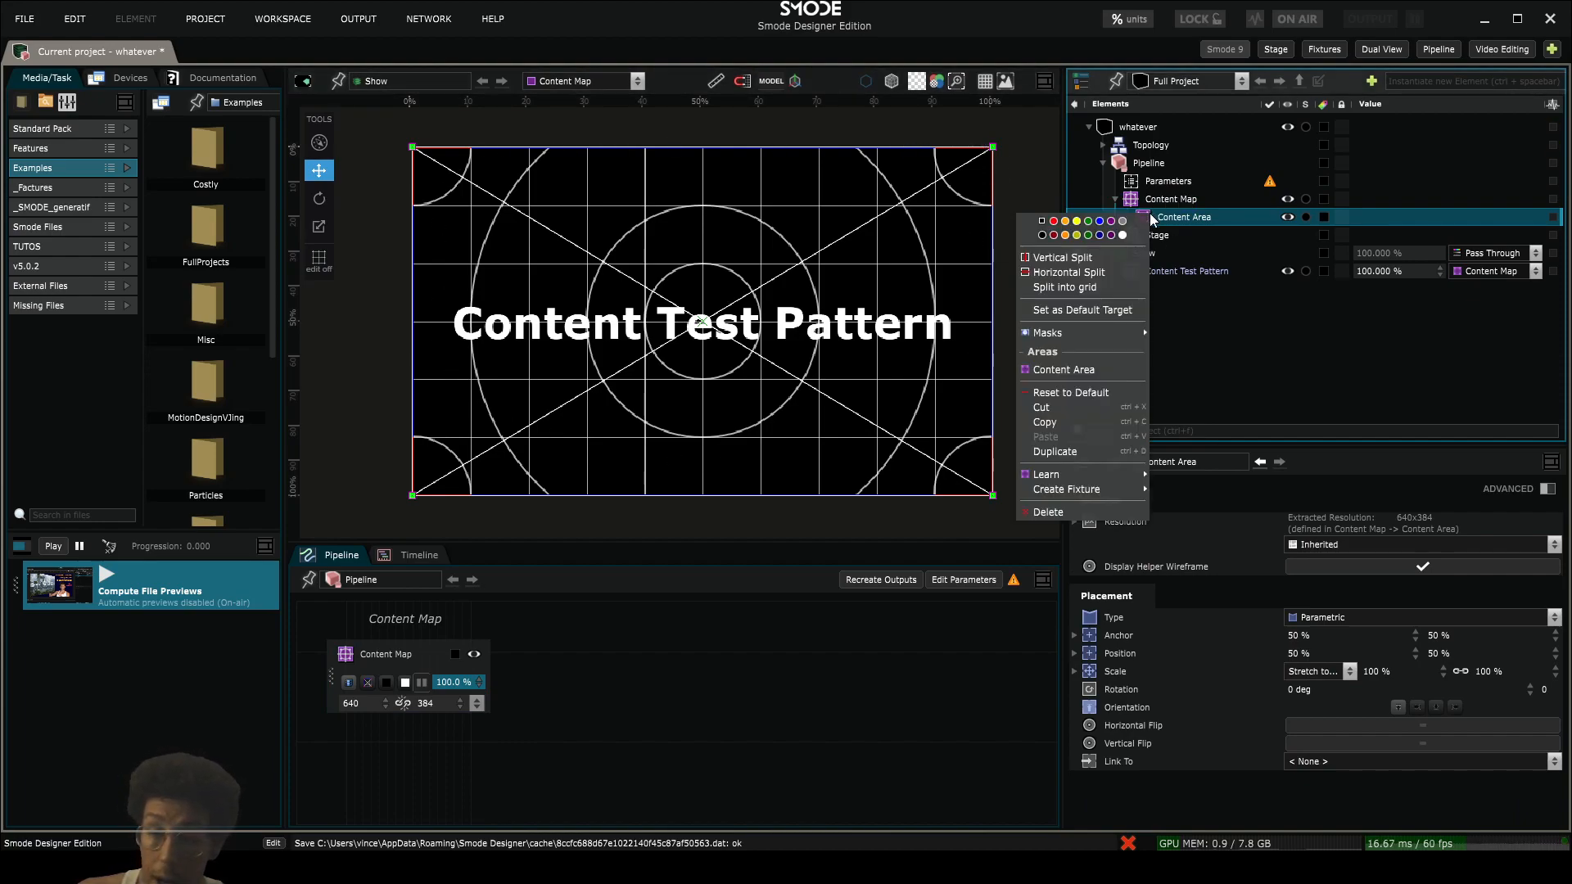
pyautogui.moveTo(1093, 337)
pyautogui.click(1195, 357)
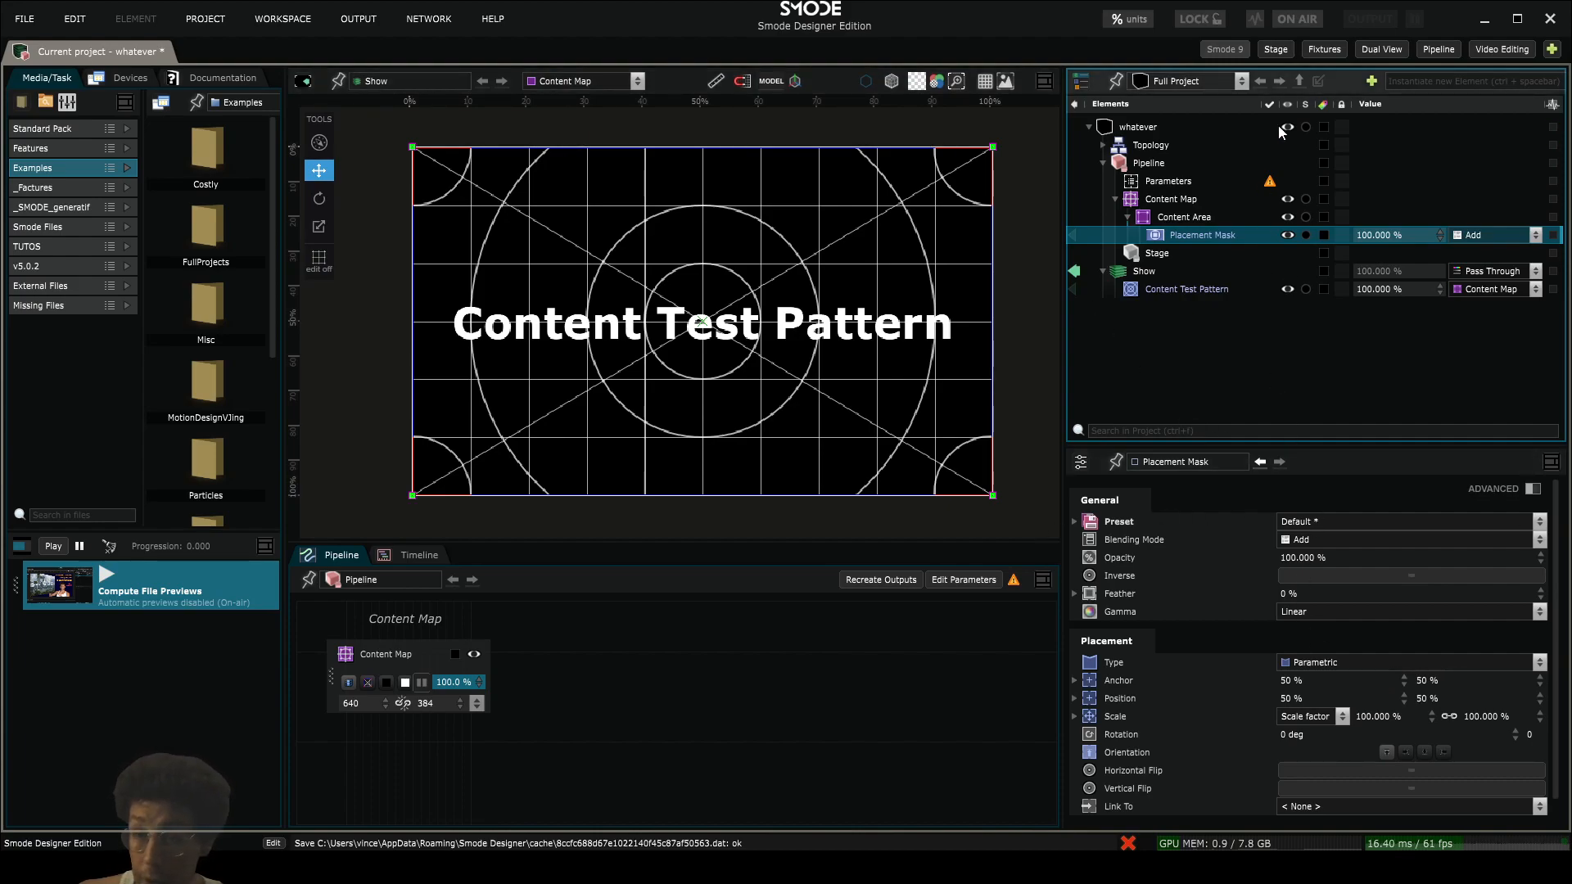
pyautogui.click(1136, 20)
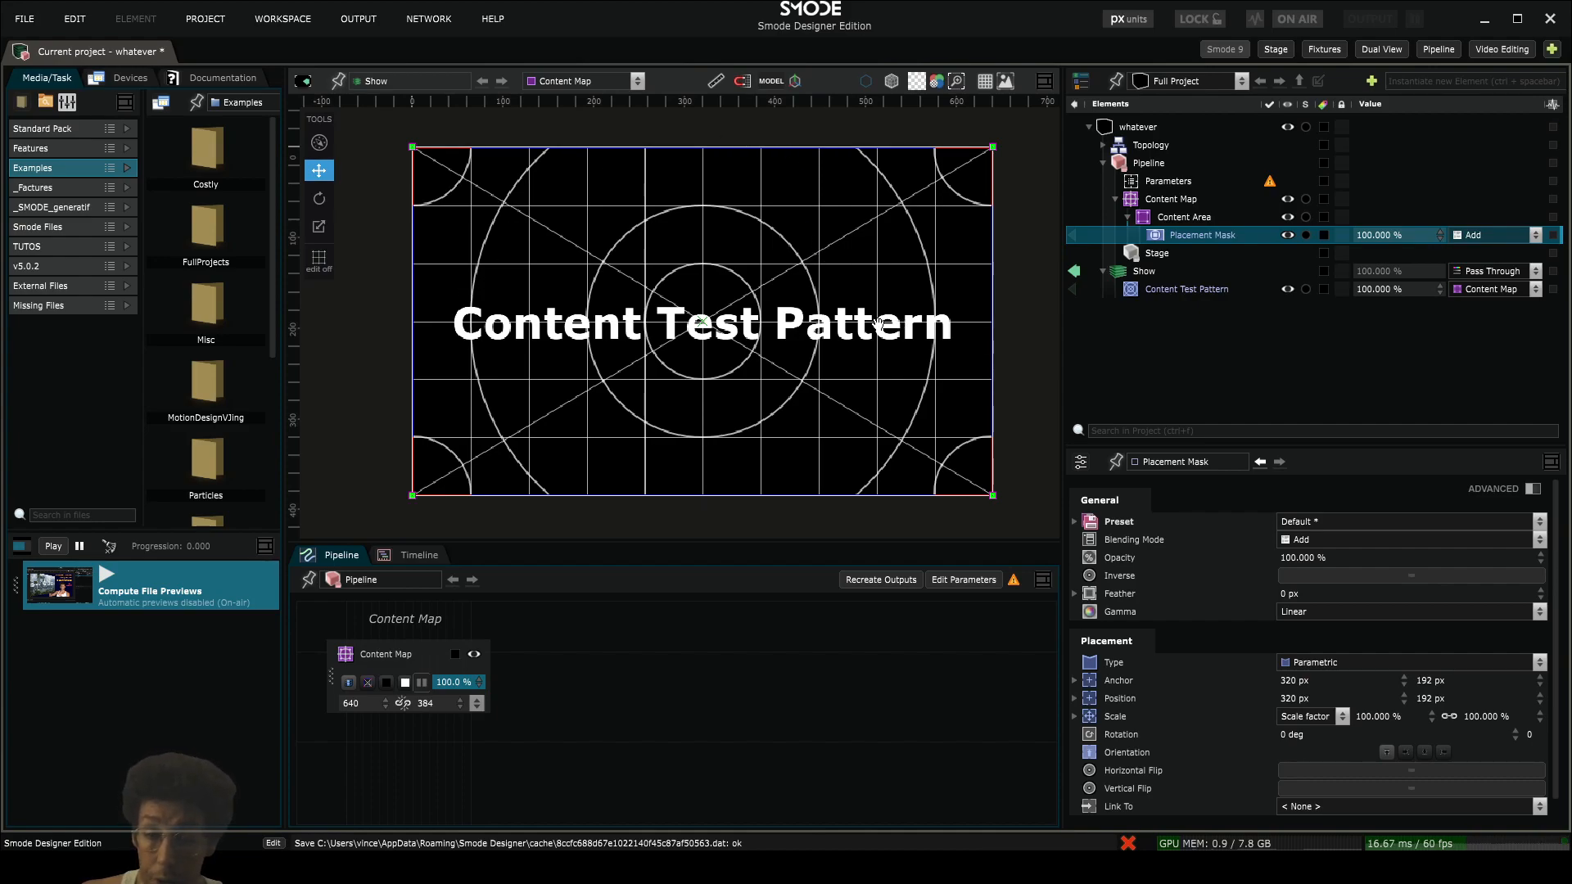
# - Change the Placement Mask's scale mode to Stretch to Fit, unlink its dimensions and set the width to 320 px
pyautogui.click(1313, 717)
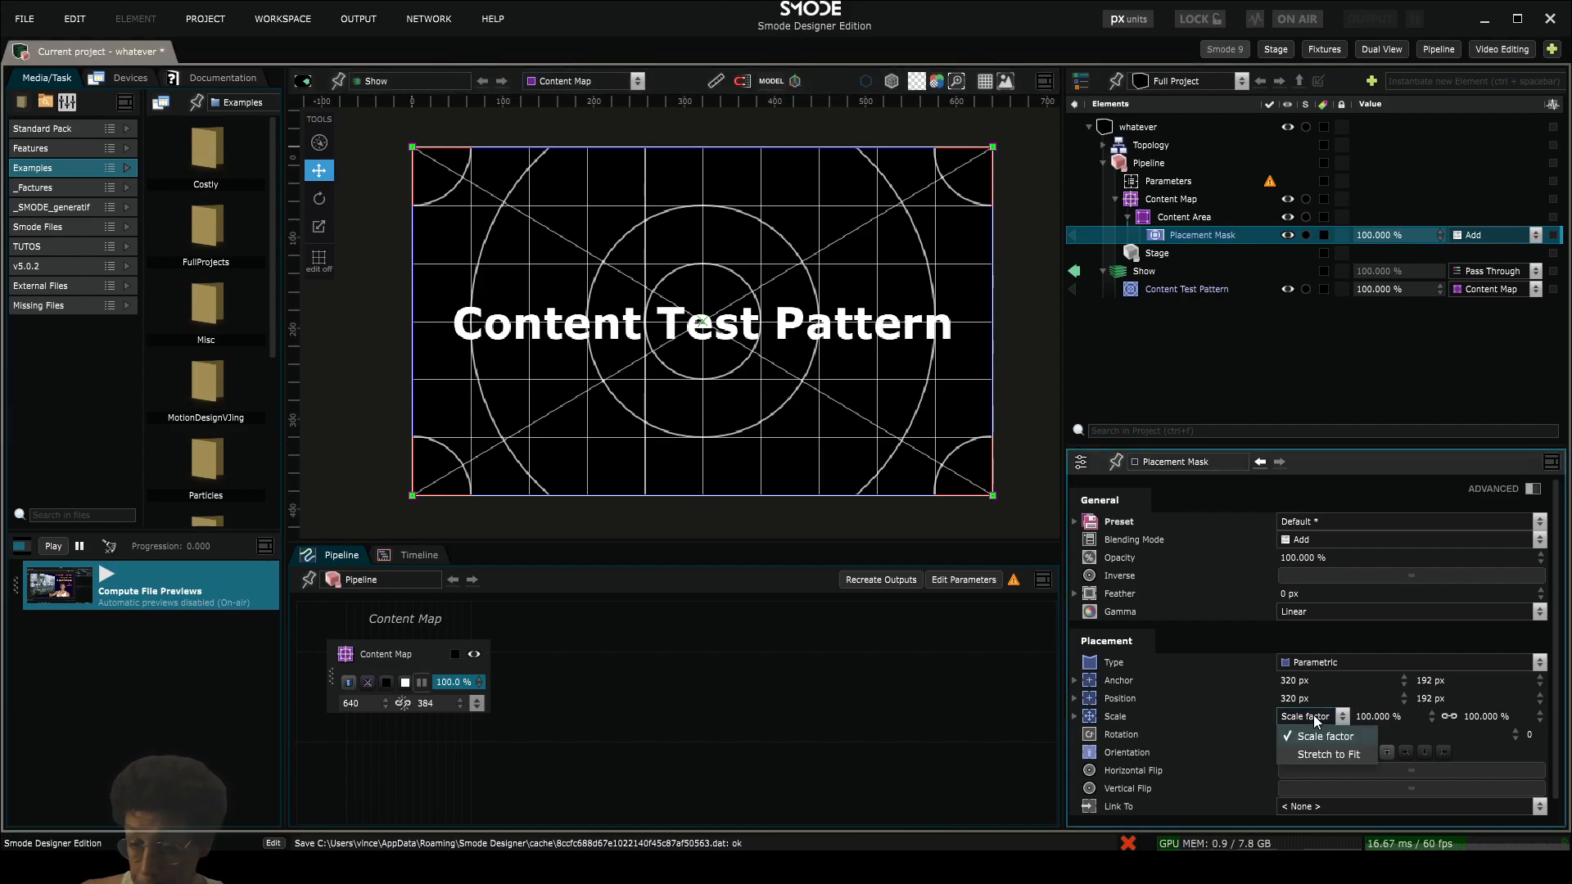
pyautogui.click(1324, 758)
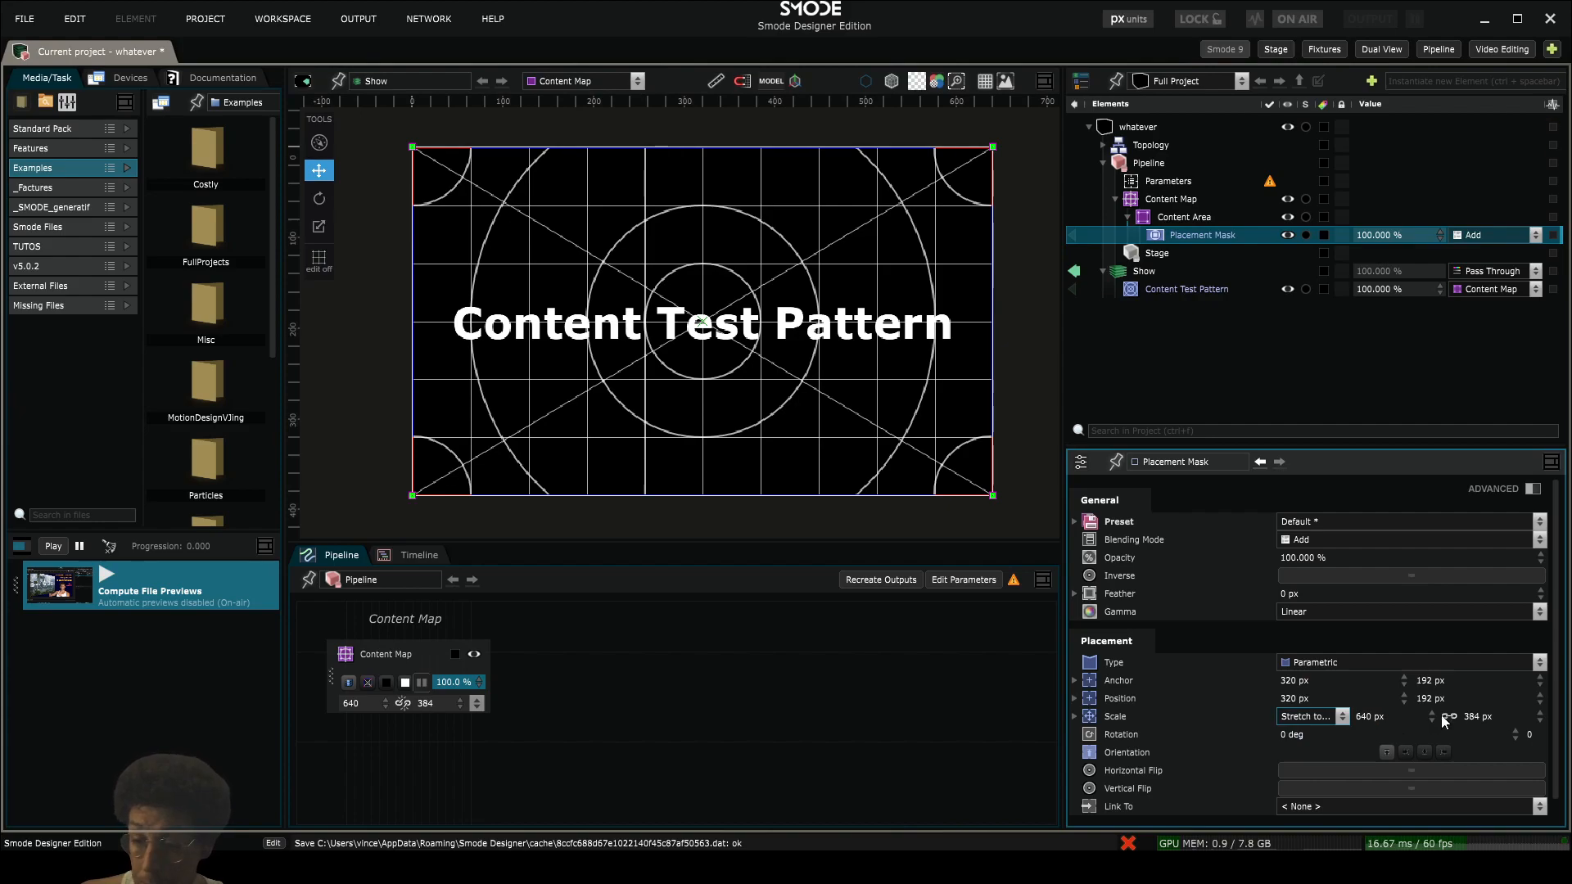
pyautogui.click(1448, 716)
pyautogui.click(1376, 718)
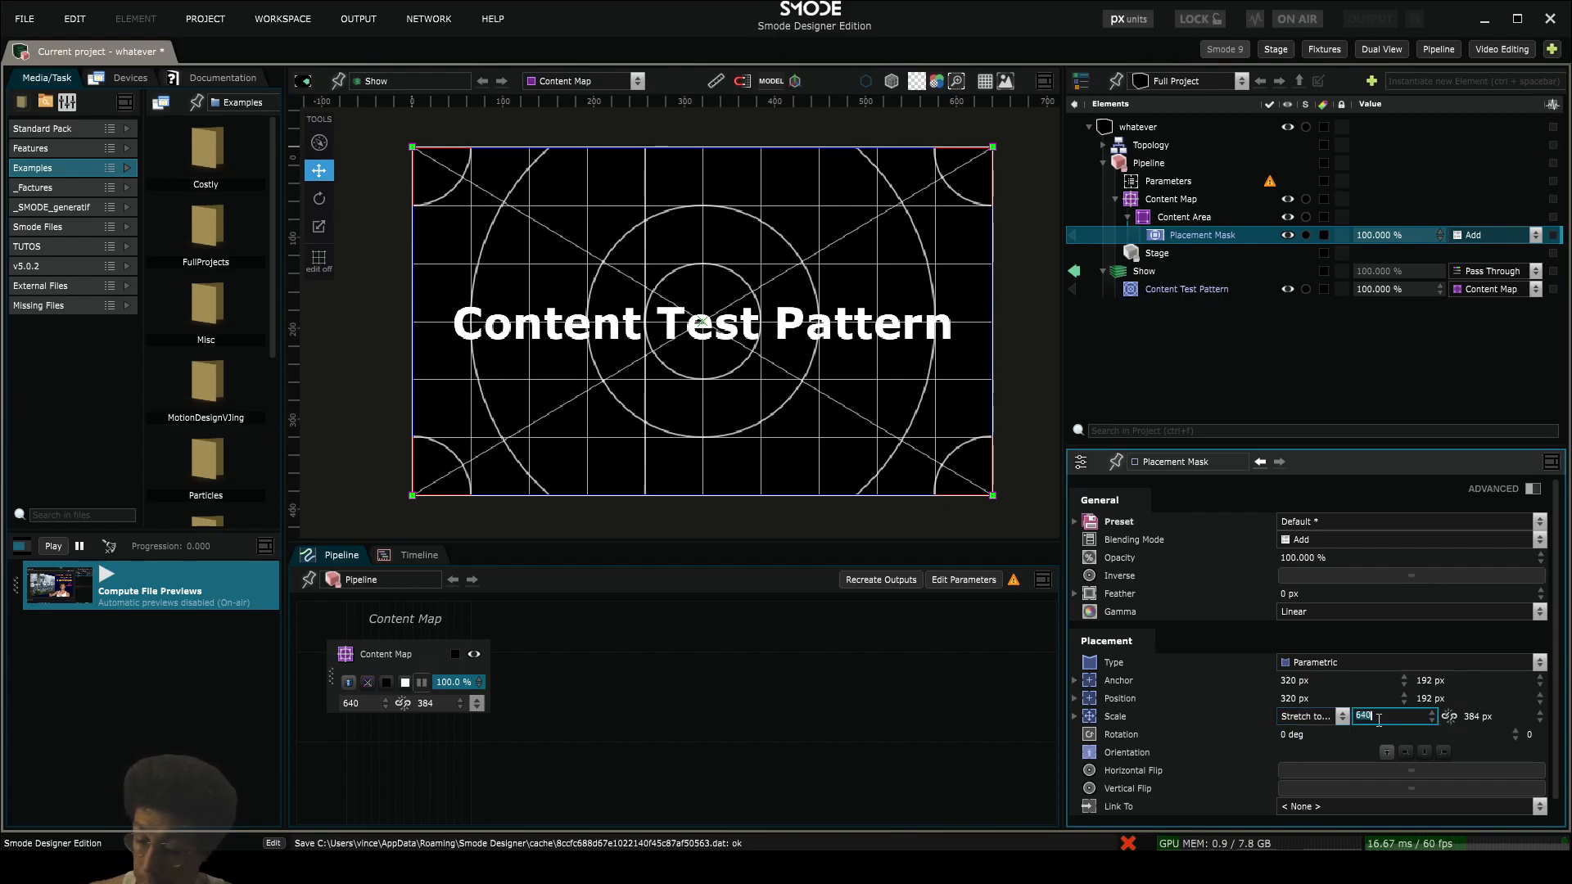
pyautogui.write('320')
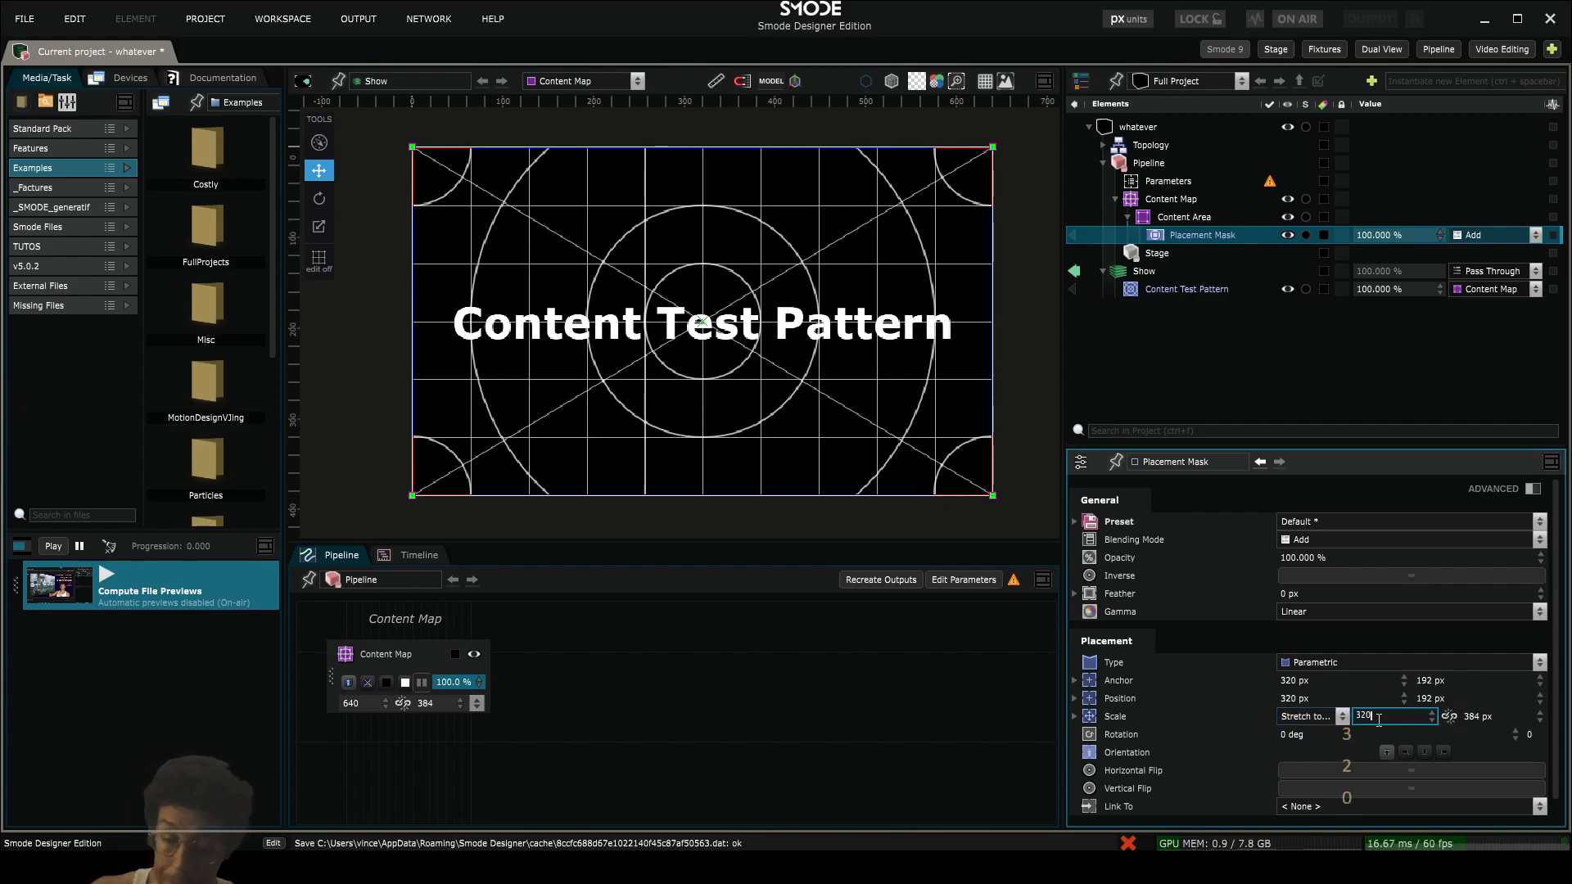
pyautogui.press('Return')
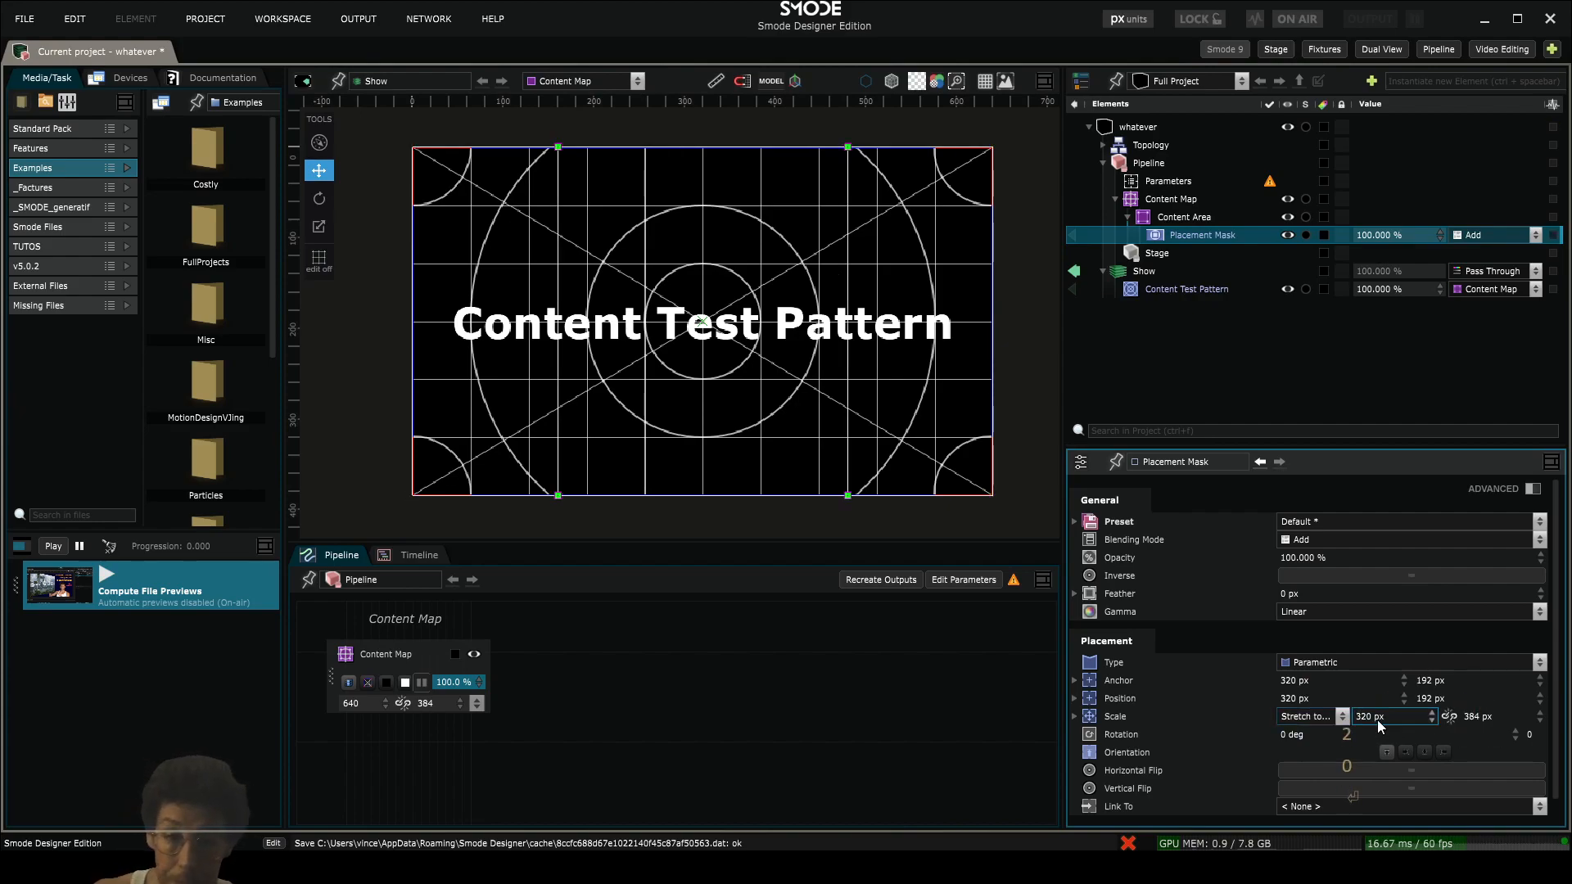
# - Set both the anchor and the position of the Placement Mask to 0 px horizontally and vertically
pyautogui.click(1318, 686)
pyautogui.write('0')
pyautogui.press('Return')
pyautogui.click(1314, 698)
pyautogui.write('0')
pyautogui.press('Return')
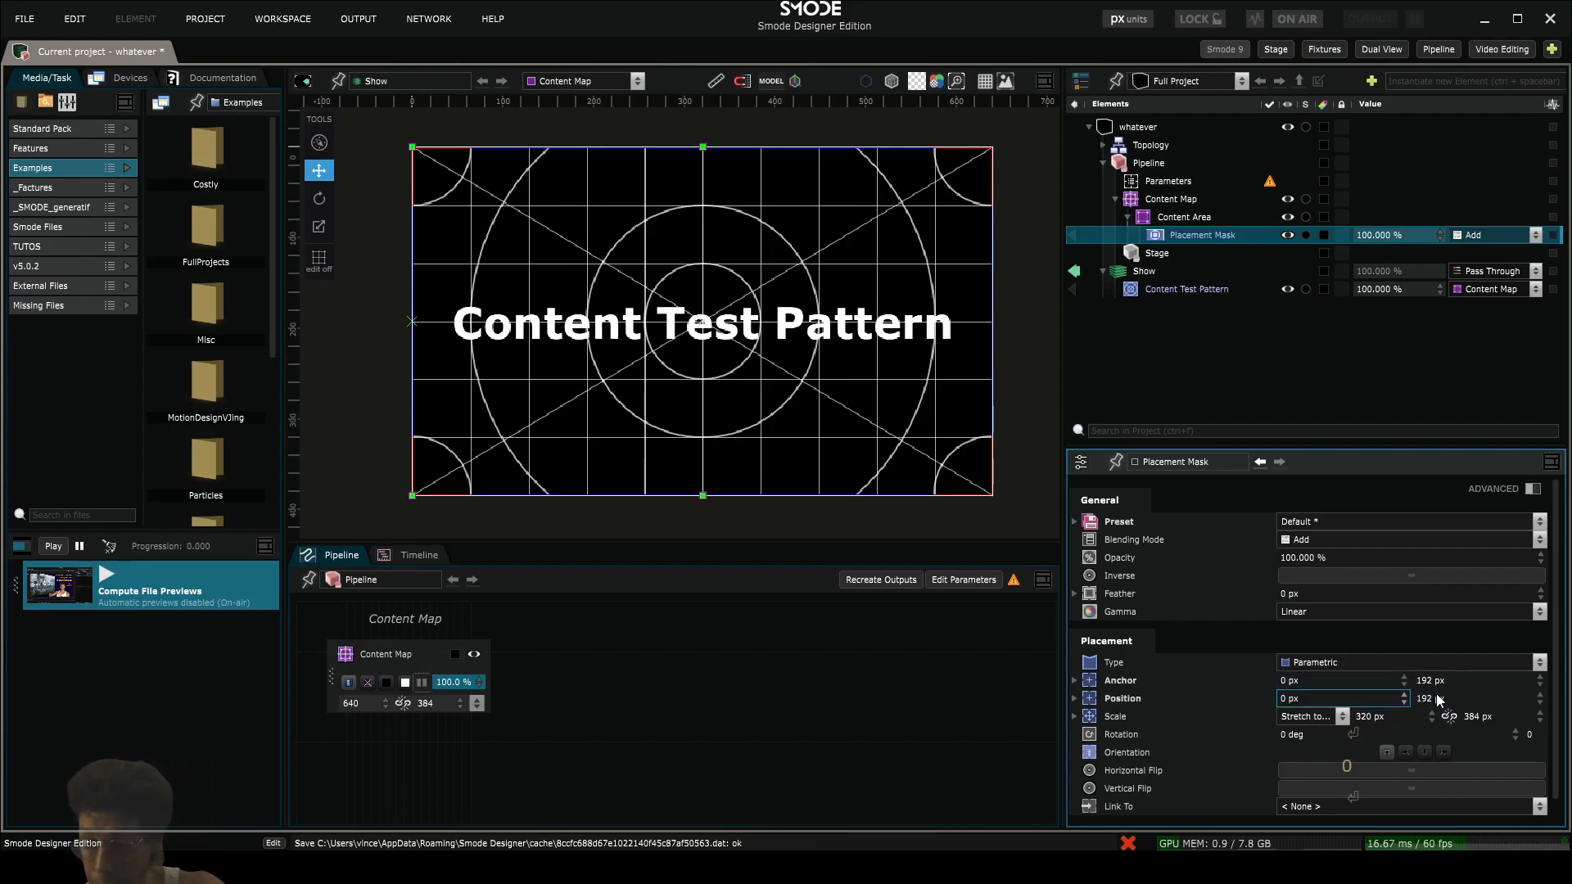
pyautogui.click(1436, 697)
pyautogui.write('0')
pyautogui.press('Return')
pyautogui.click(1441, 680)
pyautogui.write('0')
pyautogui.press('Return')
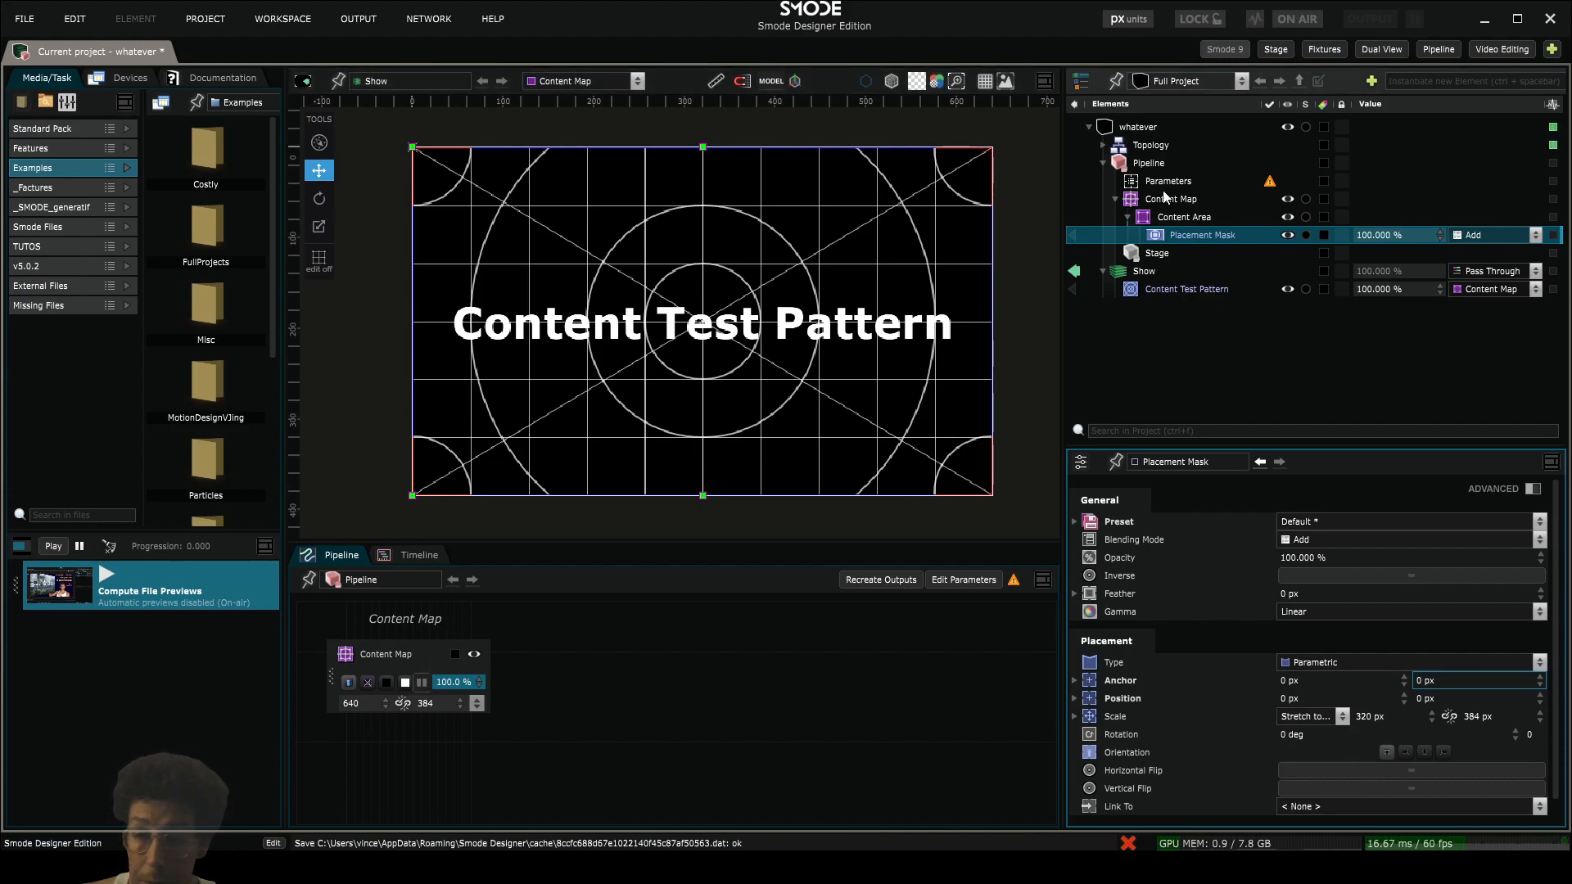
# - Collapse the Content Map, add a 2D Compo layer to the Show and rename it Dead Pixels
pyautogui.click(1116, 198)
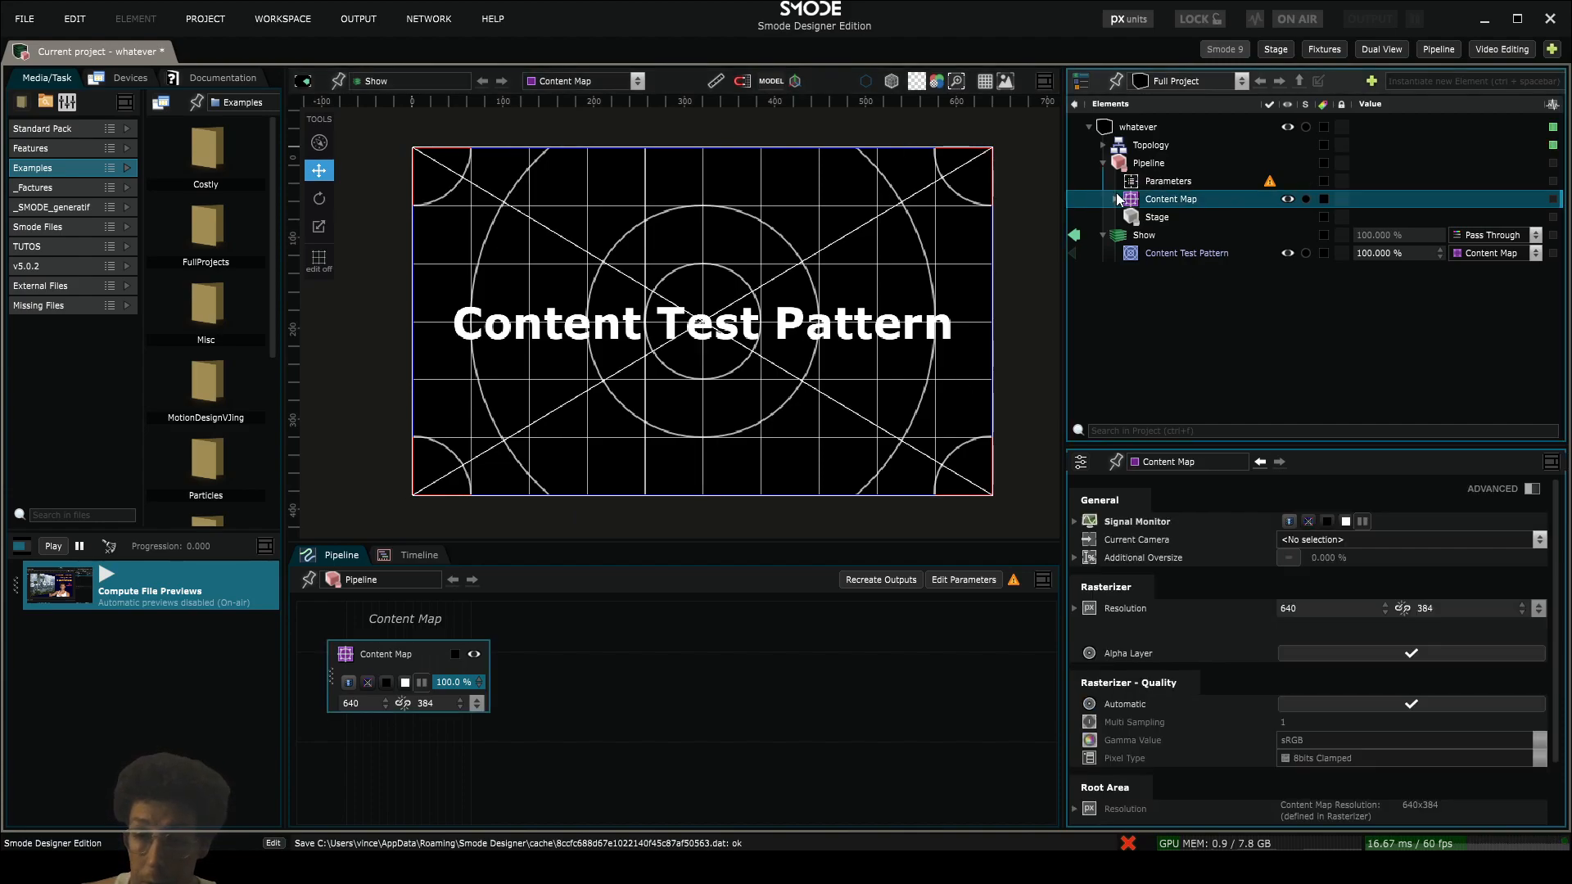
pyautogui.rightClick(1145, 290)
pyautogui.click(1134, 234)
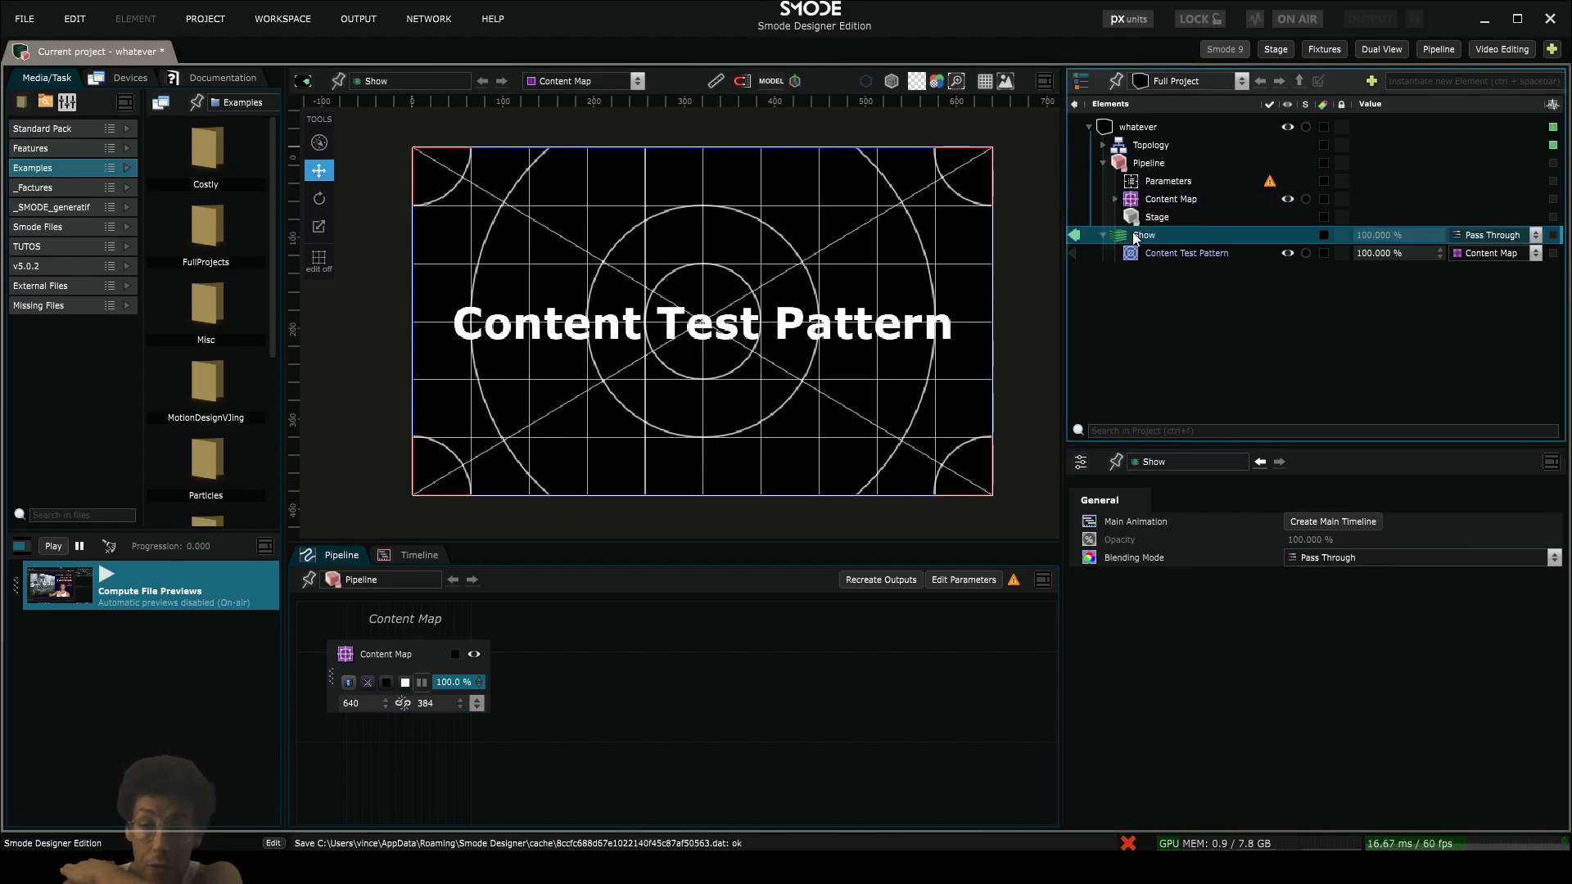
pyautogui.rightClick(1134, 236)
pyautogui.moveTo(1062, 293)
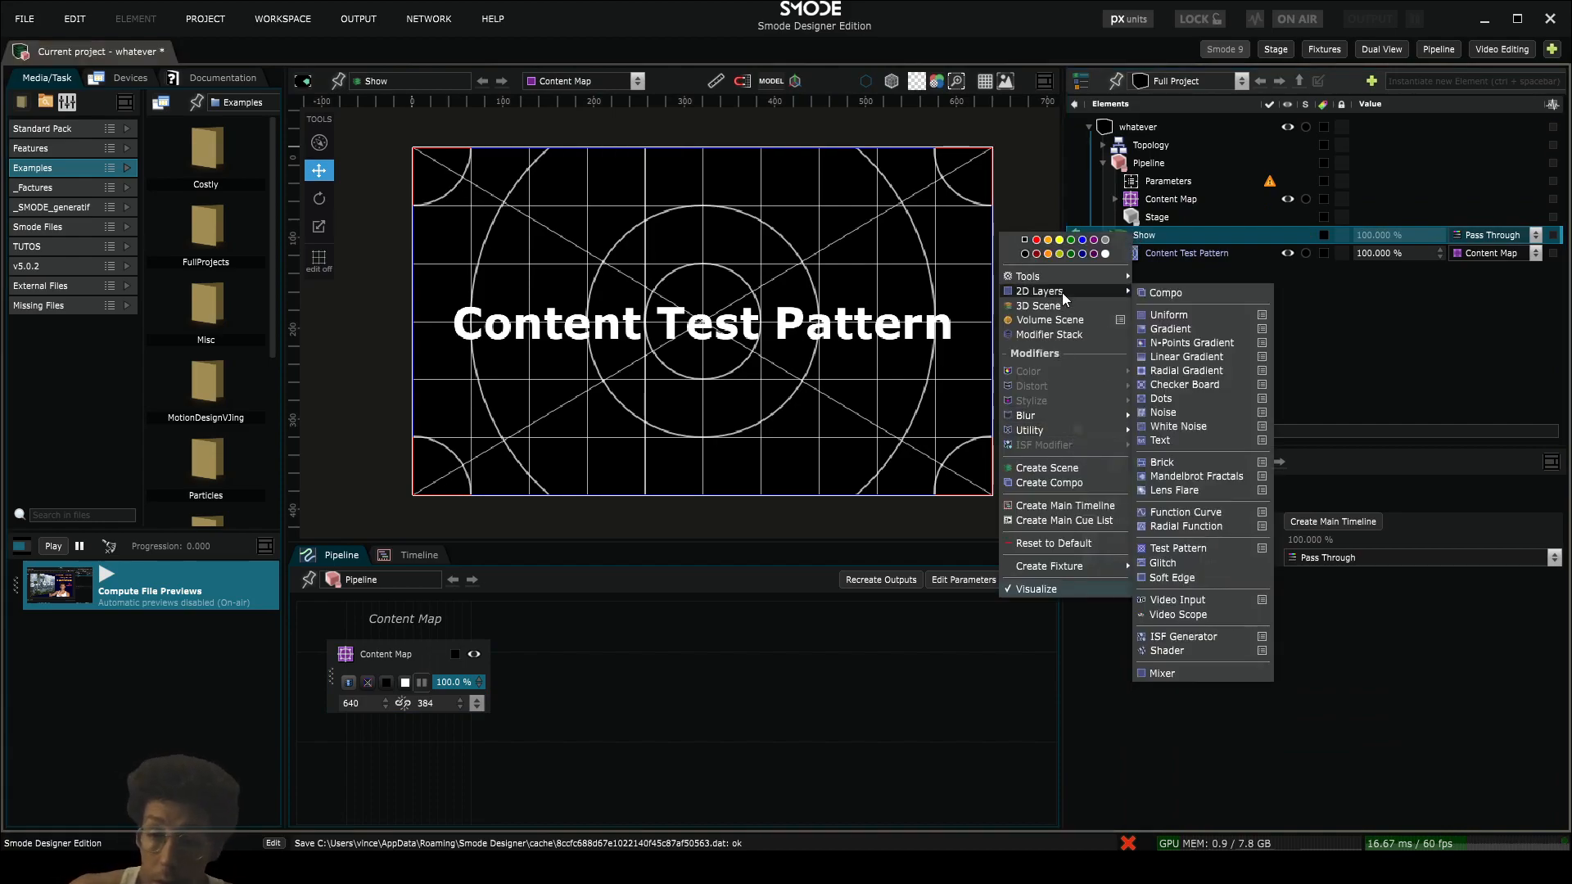
pyautogui.click(1181, 293)
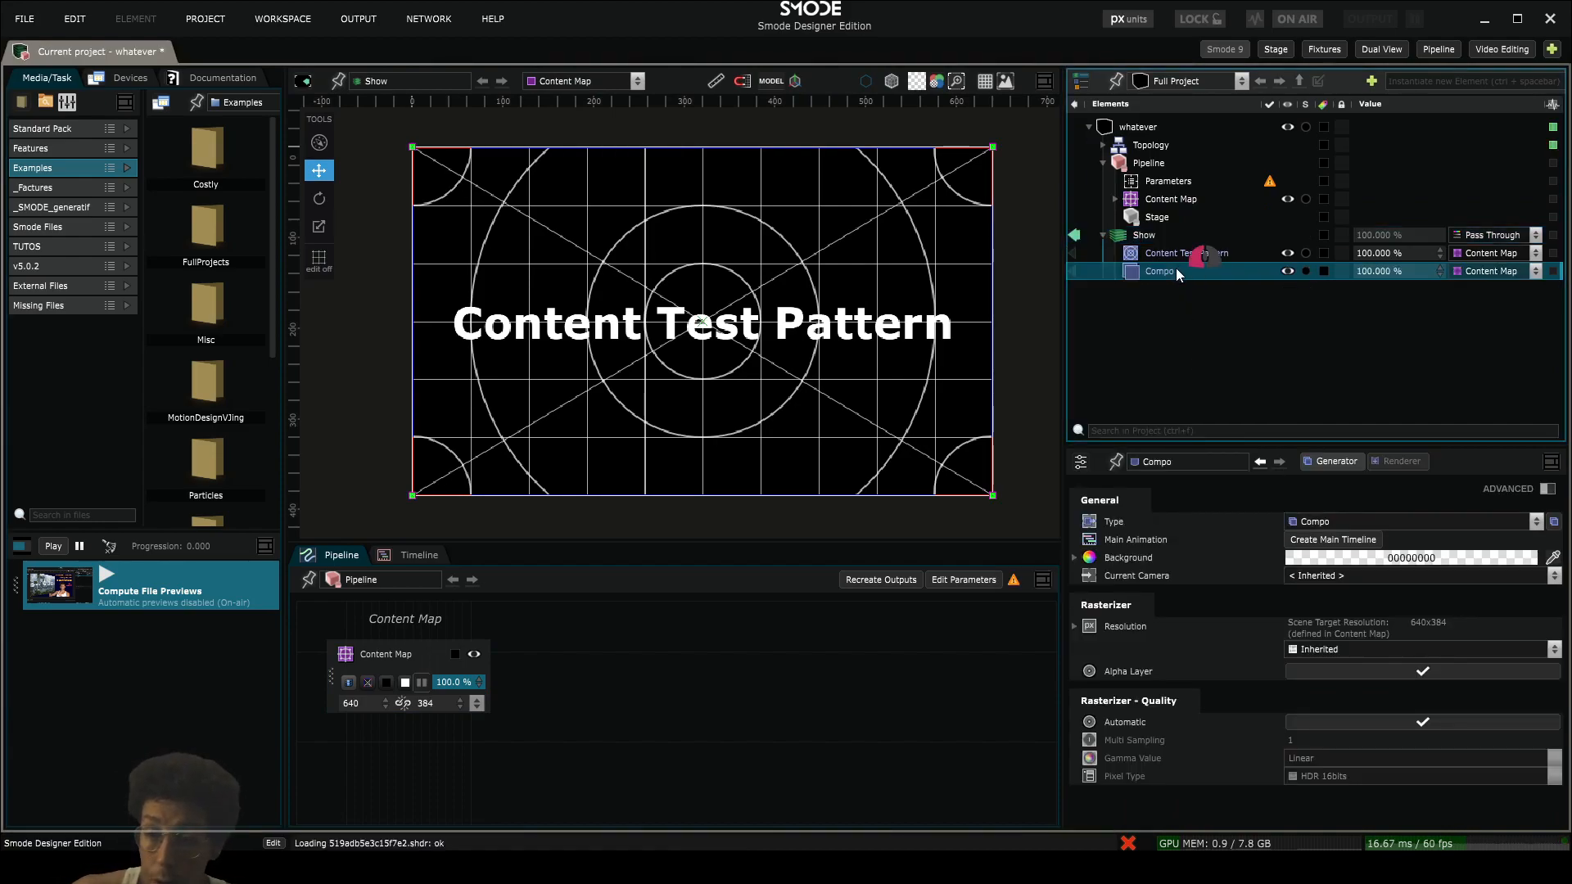
pyautogui.doubleClick(1176, 270)
pyautogui.write('Dea')
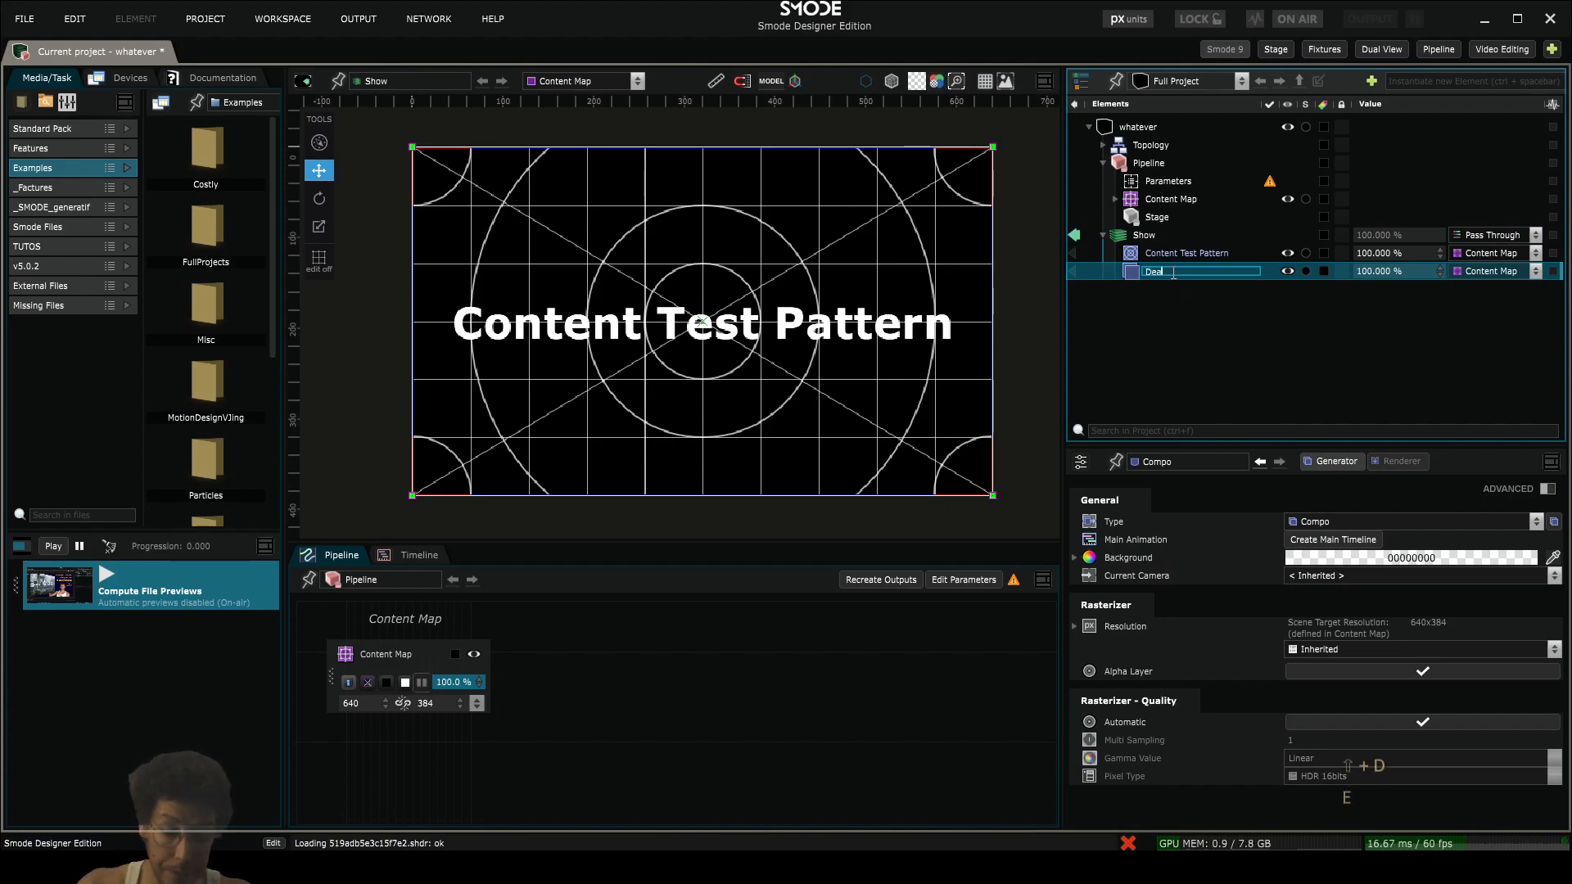
pyautogui.write('d Pixels')
pyautogui.press('Return')
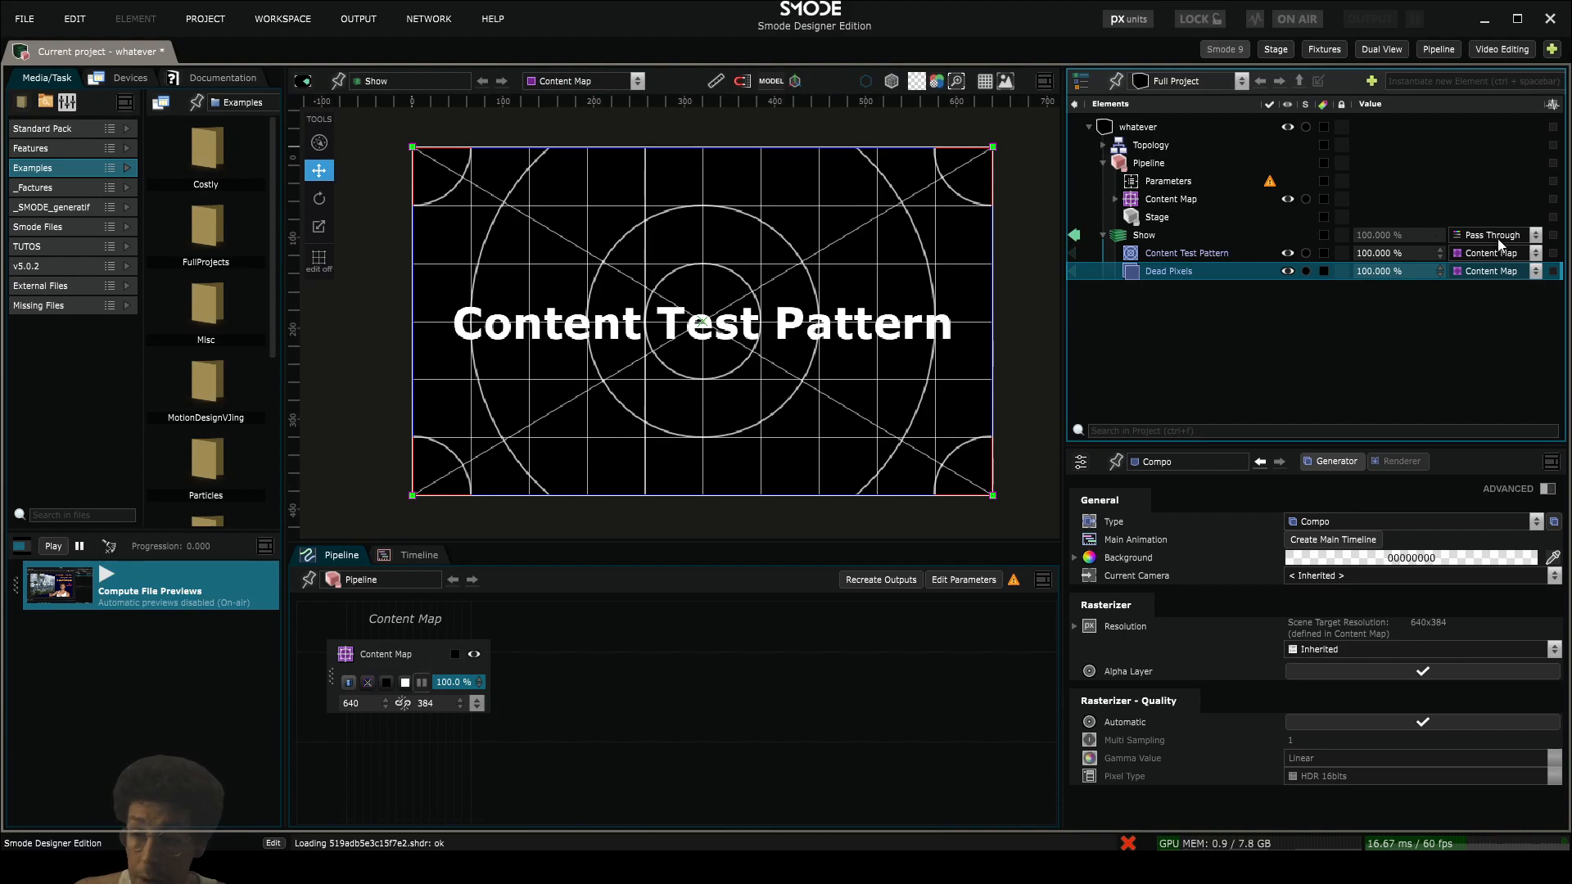
# - Change the render target of the Dead Pixels compo from the Content Map to its Content Area
pyautogui.click(1511, 274)
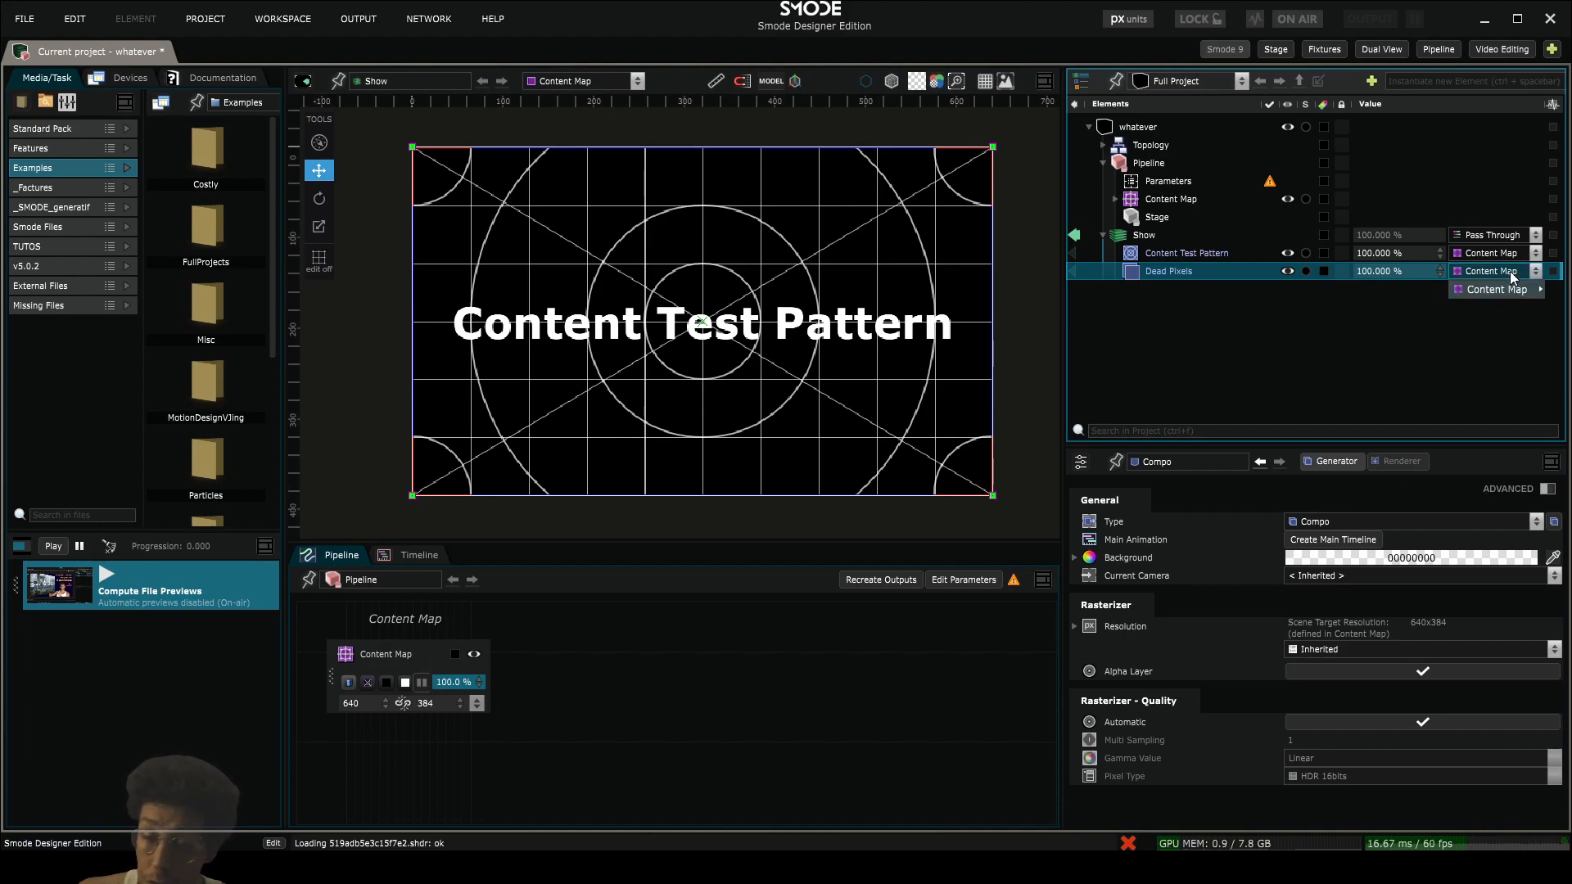
pyautogui.moveTo(1510, 287)
pyautogui.click(1414, 291)
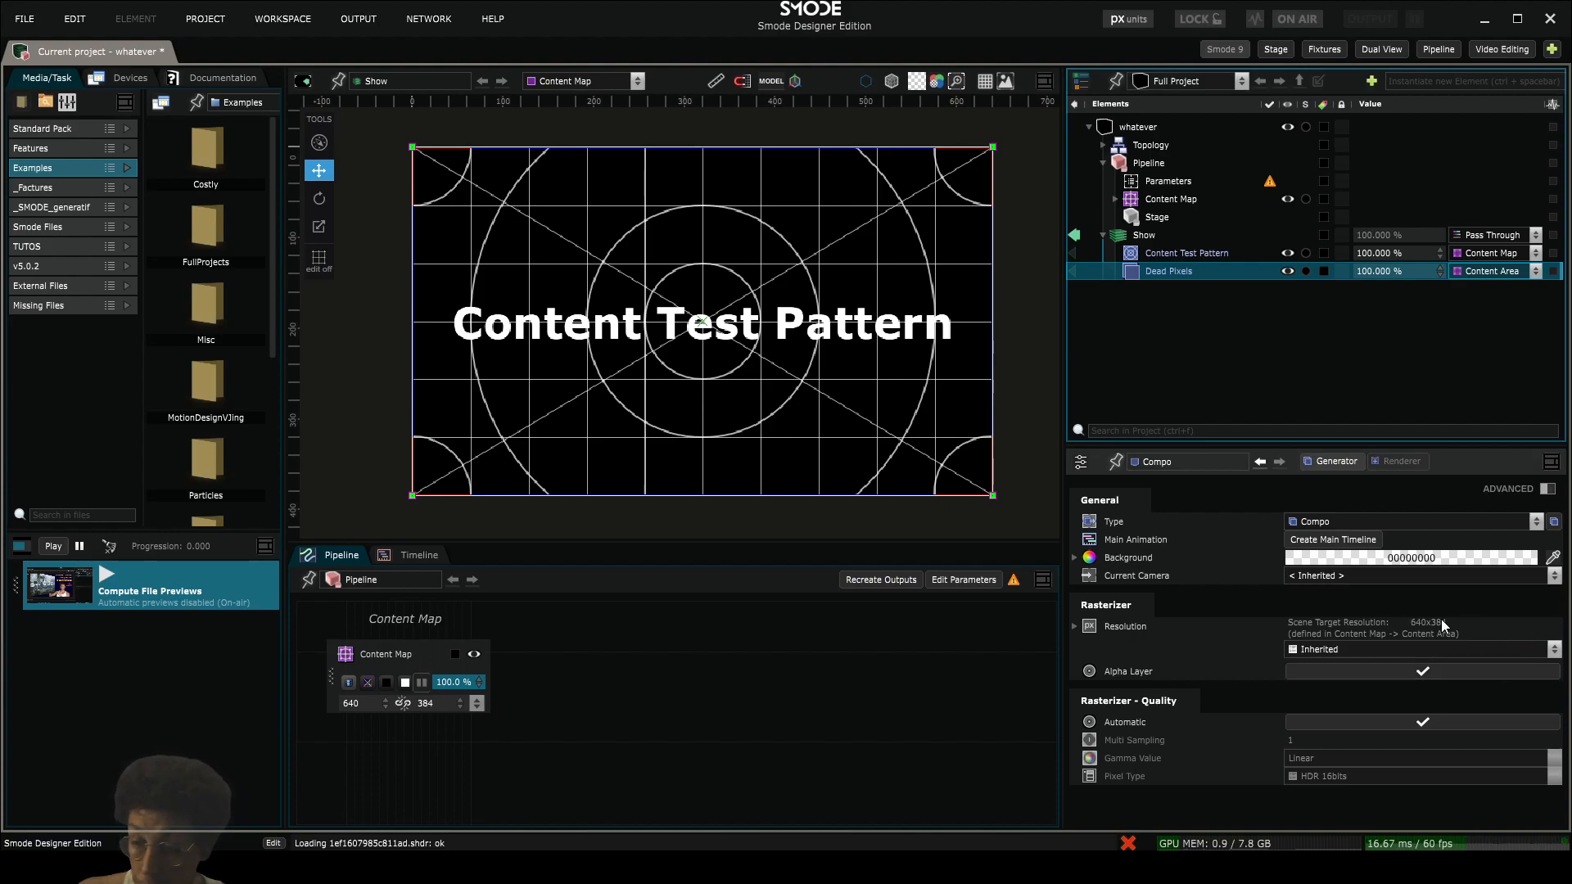
# - Add a 3D Plane mesh and a Perspective Camera to the Dead Pixels compo
pyautogui.rightClick(1133, 271)
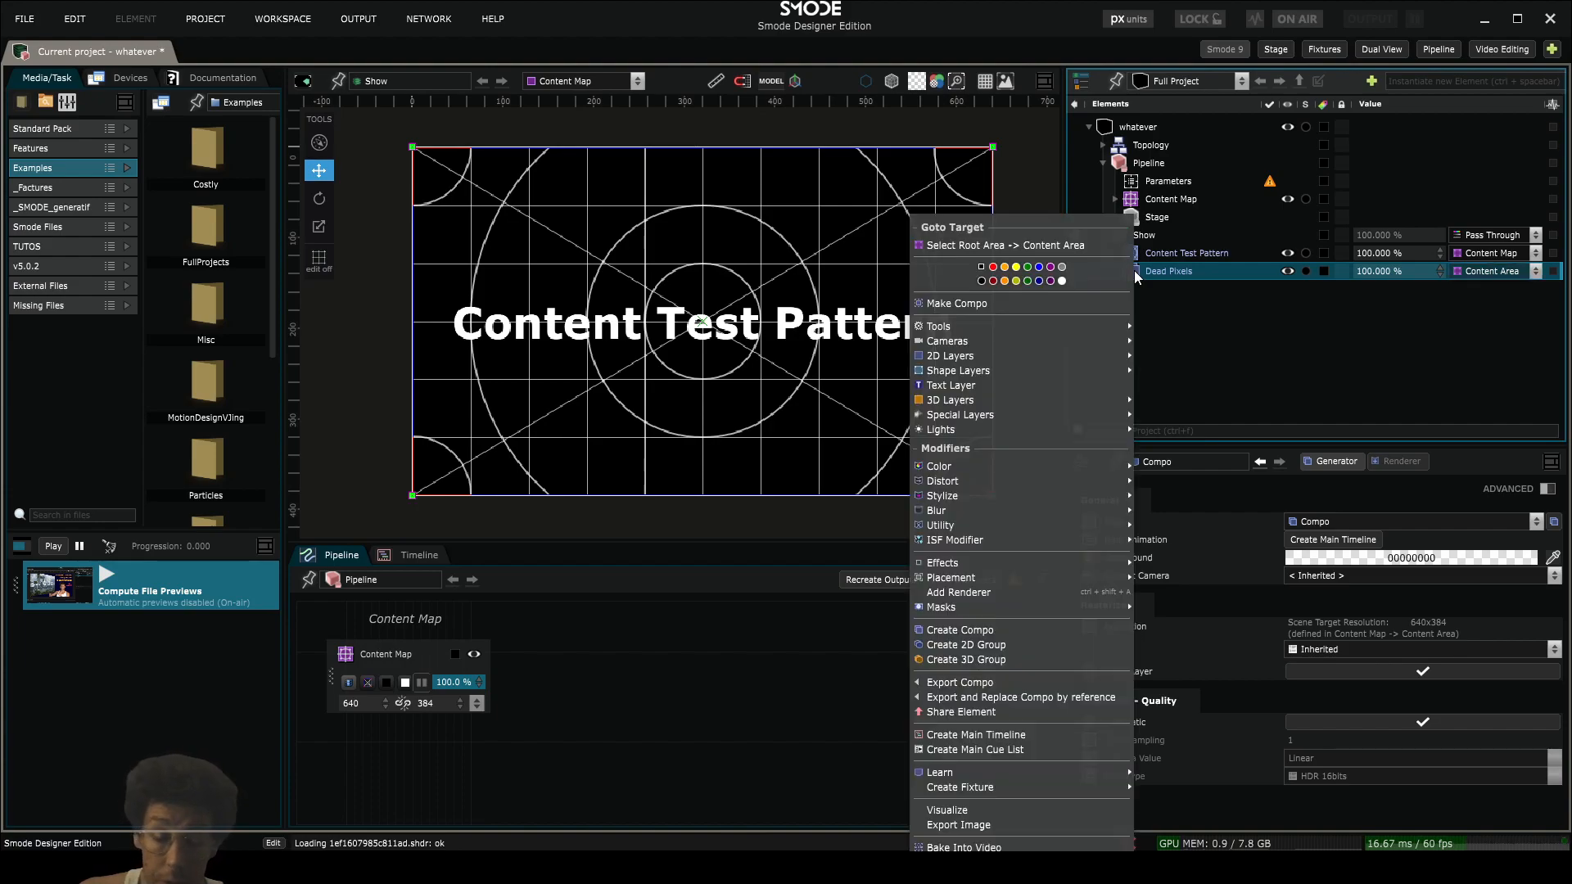
pyautogui.moveTo(1024, 401)
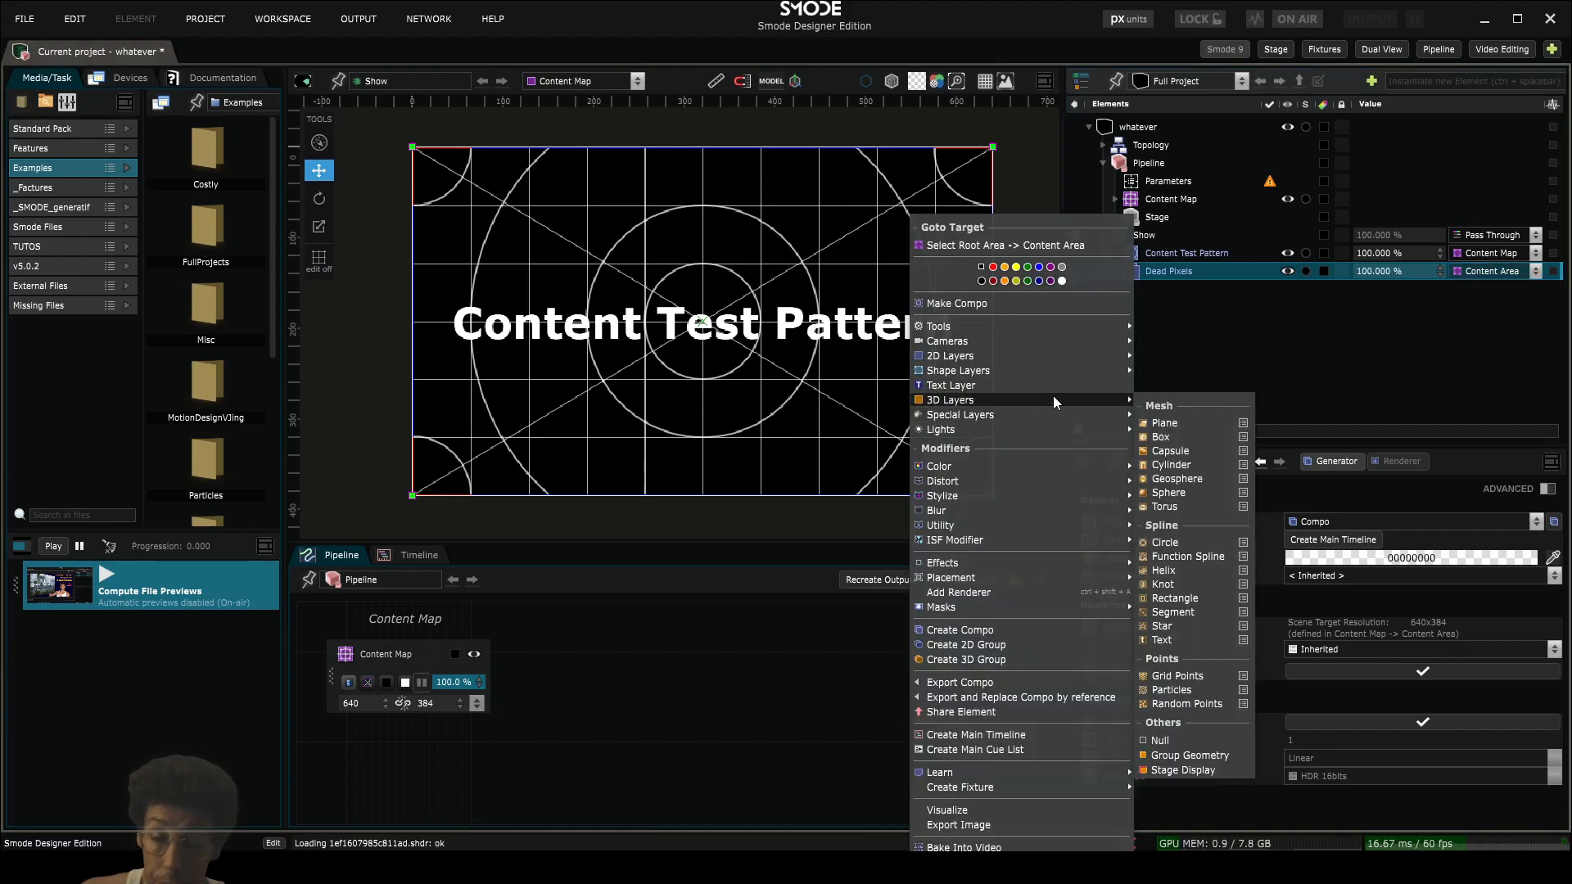
pyautogui.click(1165, 424)
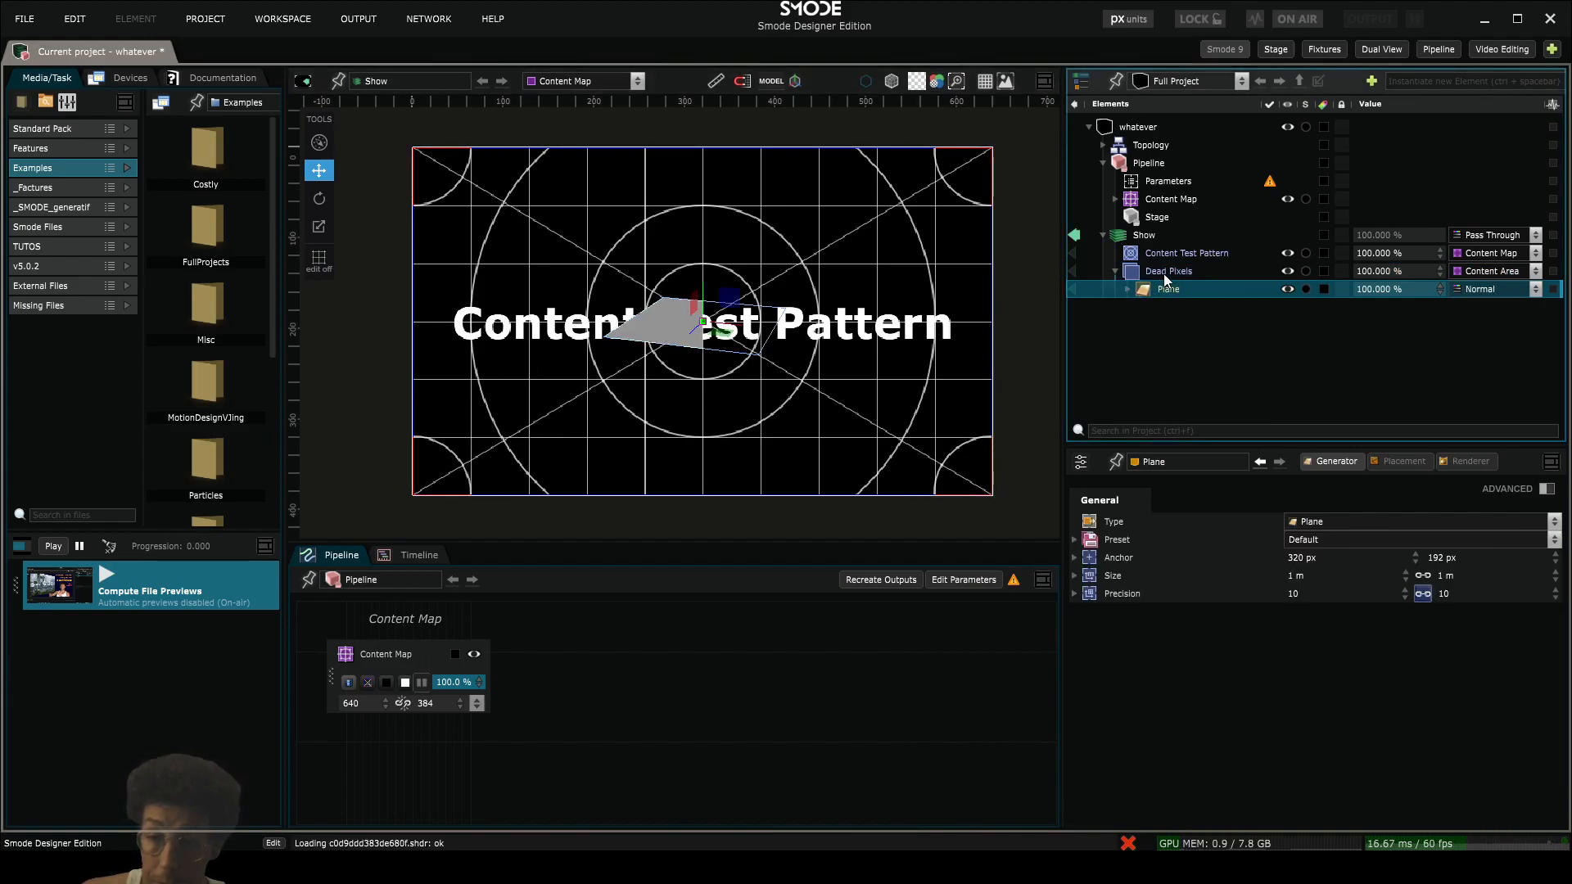
pyautogui.click(1162, 272)
pyautogui.rightClick(1162, 273)
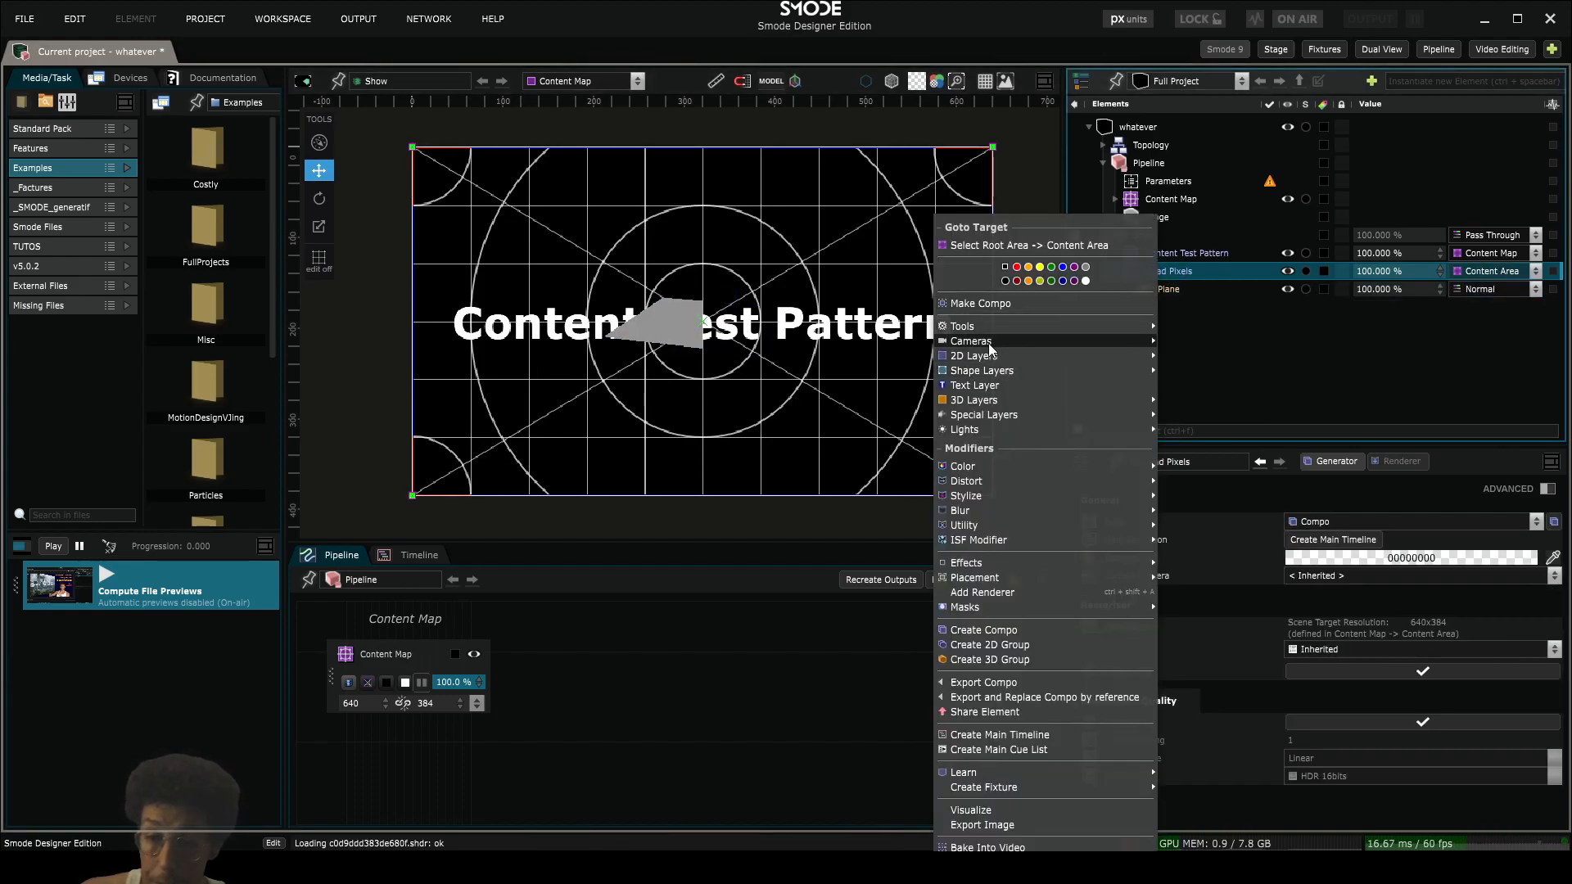
pyautogui.moveTo(1029, 338)
pyautogui.click(1186, 337)
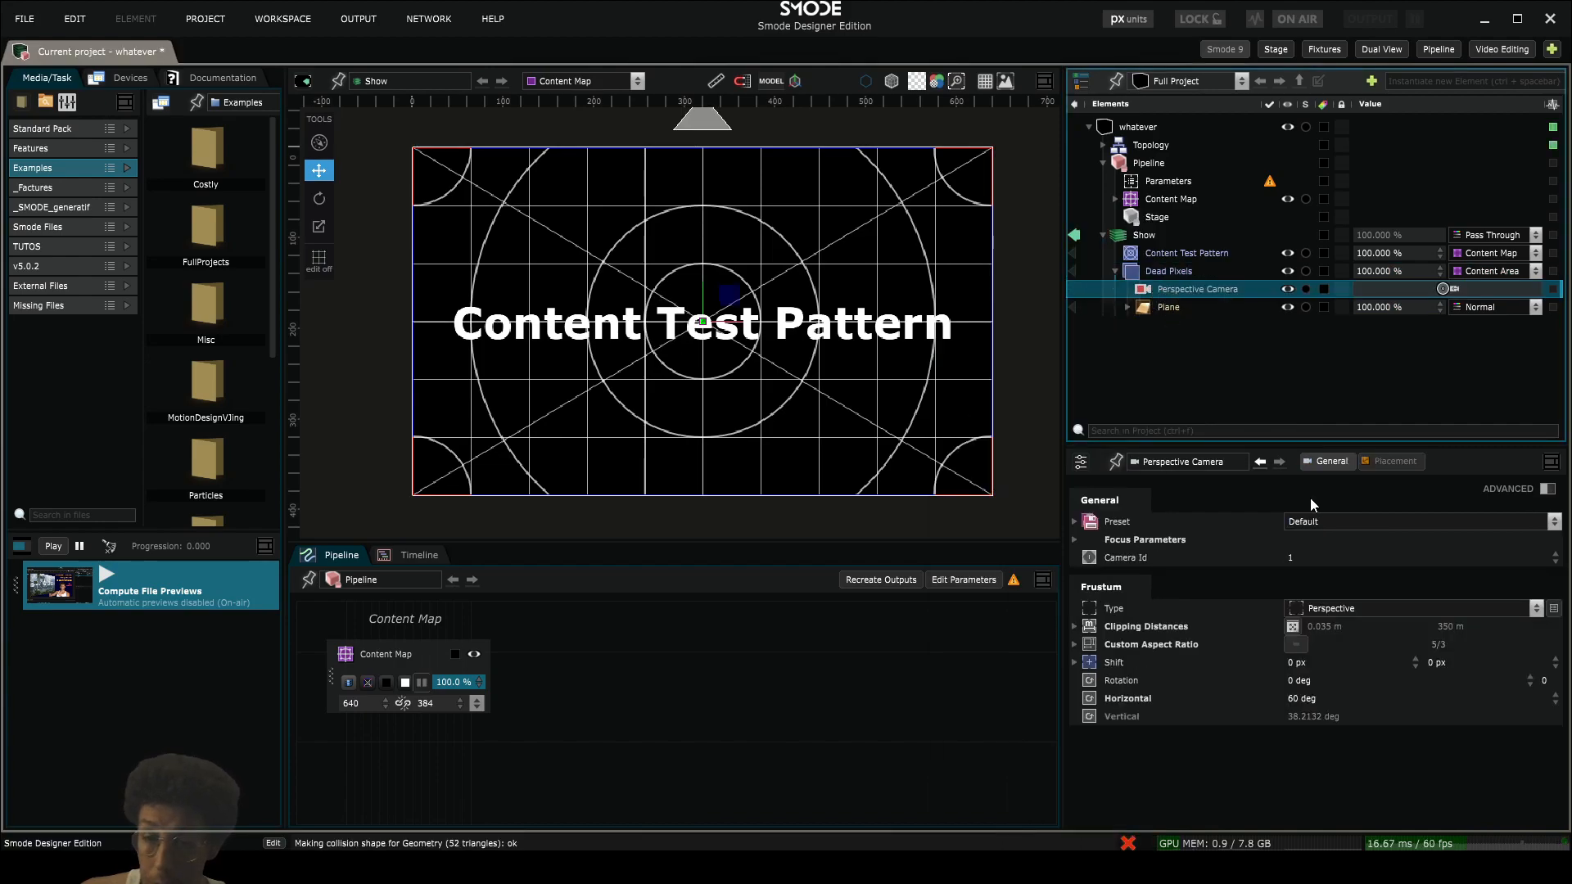
# - Set the first orientation angle in the Perspective Camera's placement to -90 degrees
pyautogui.click(1393, 461)
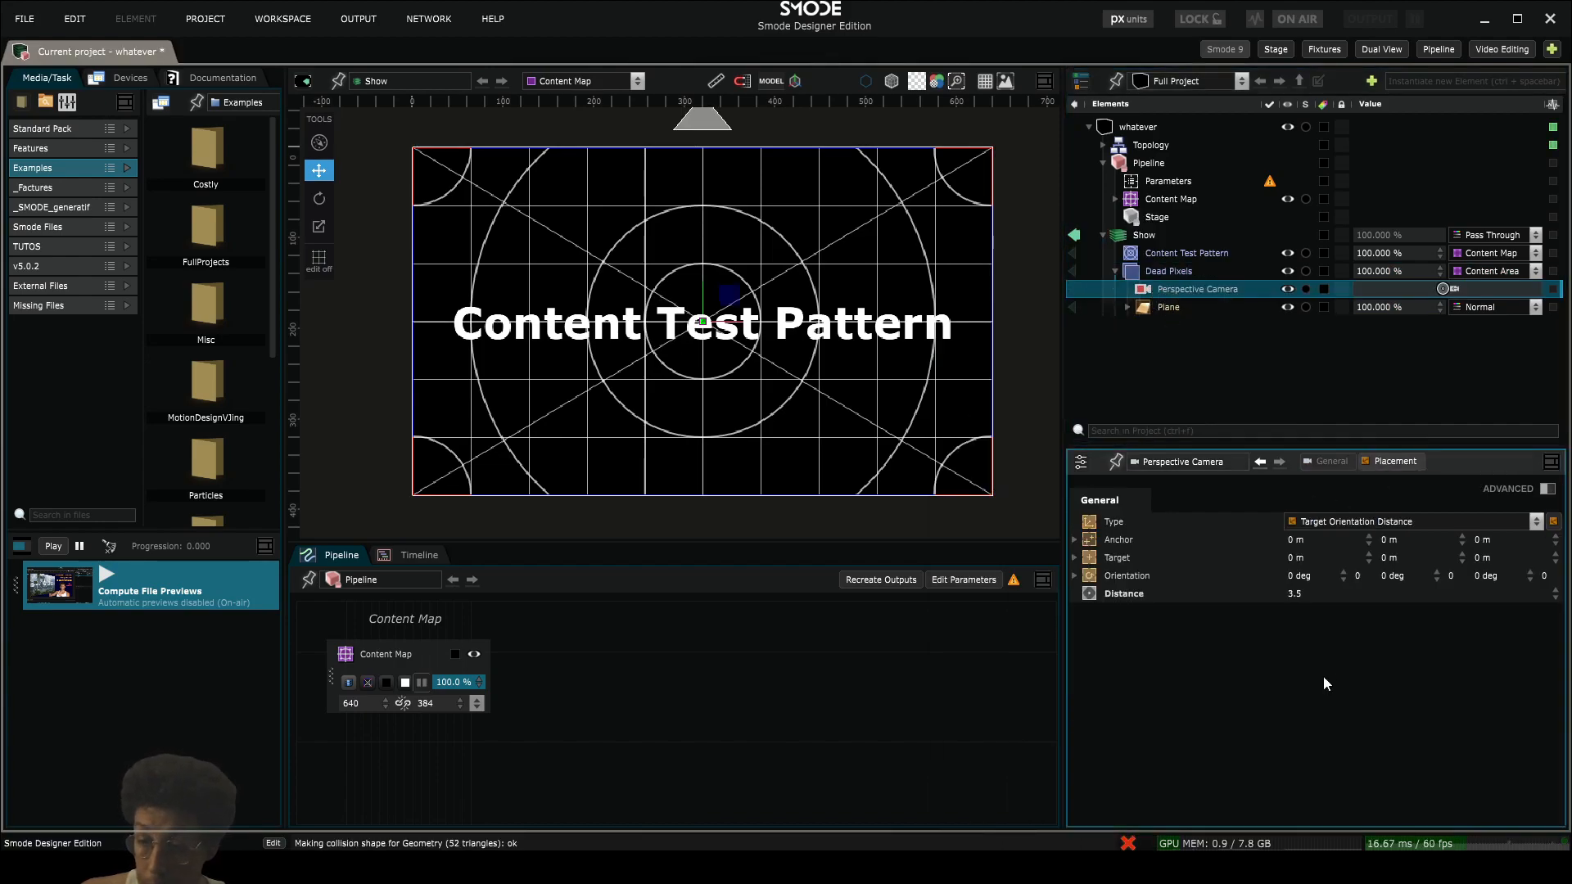
pyautogui.moveTo(1312, 576); pyautogui.dragTo(1356, 769)
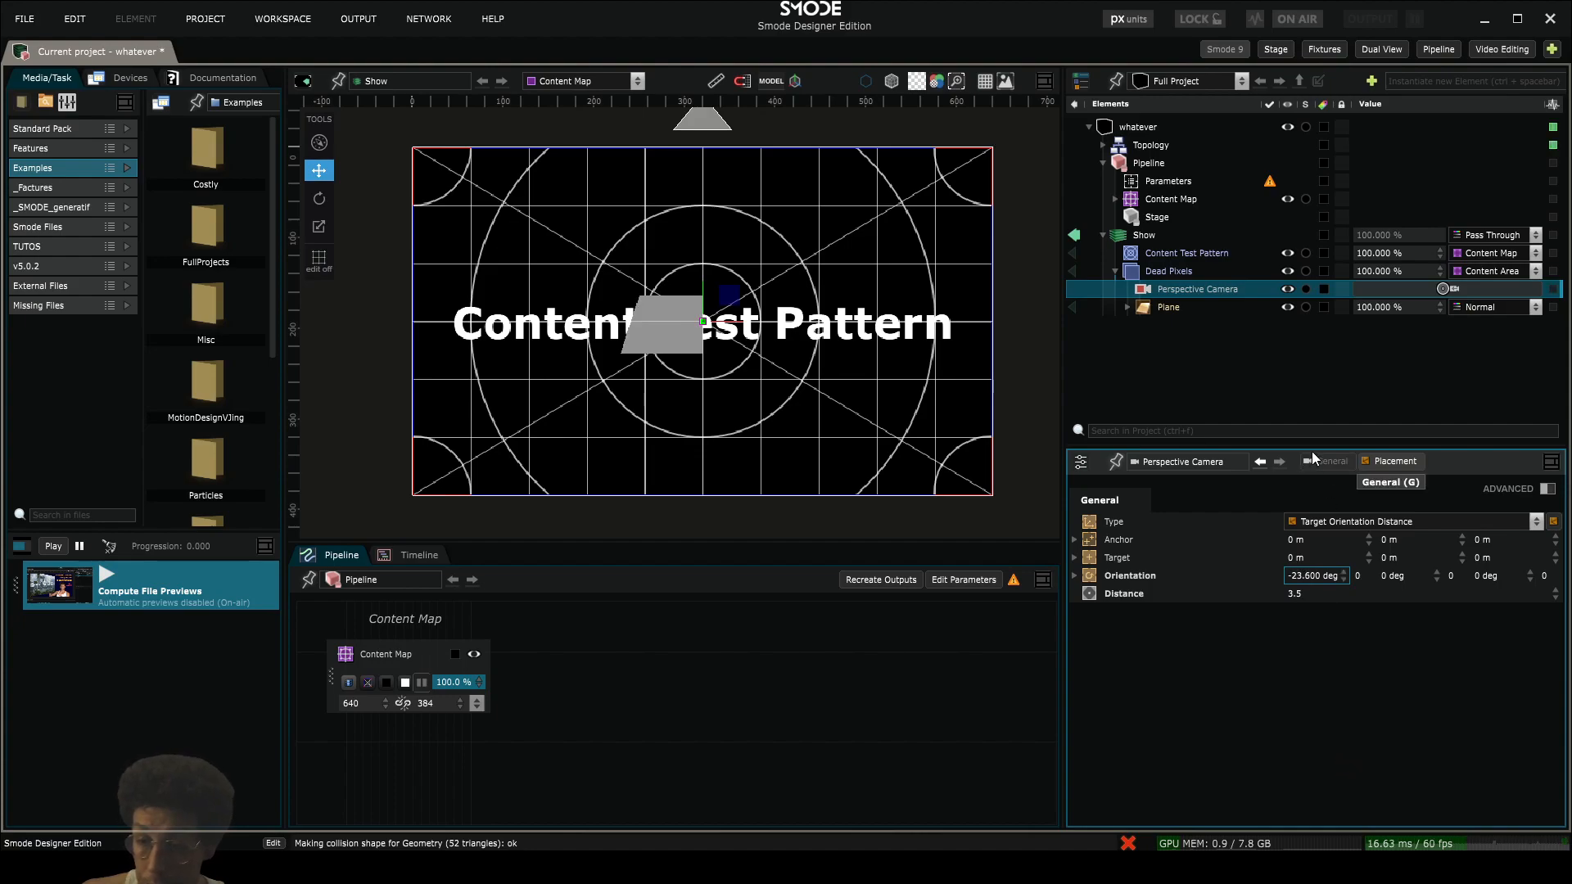
pyautogui.doubleClick(1330, 576)
pyautogui.write('-90')
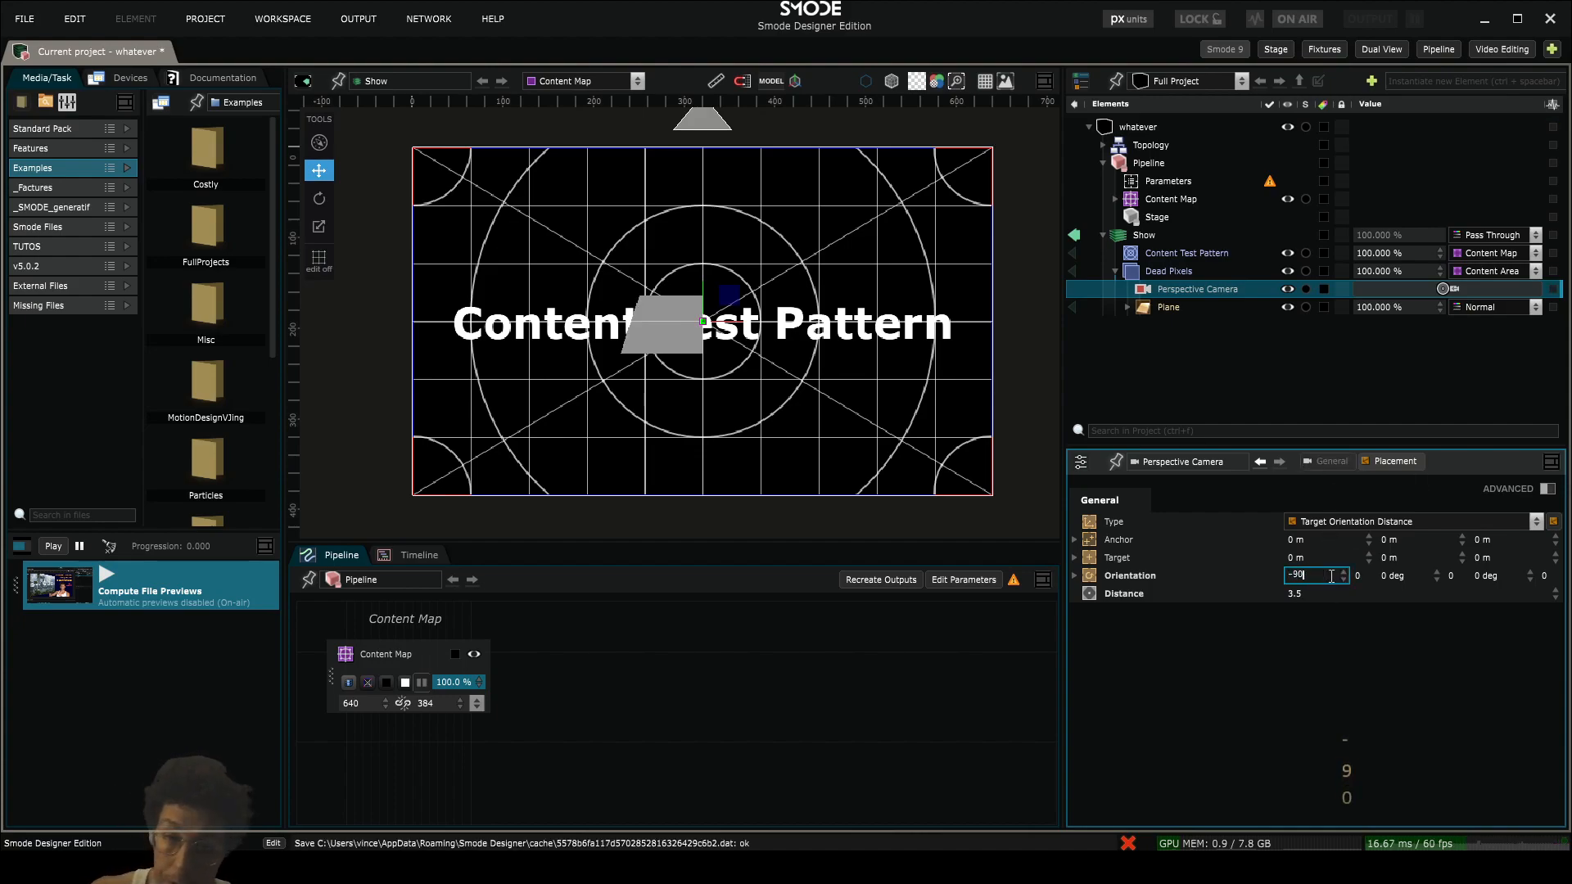
pyautogui.press('Return')
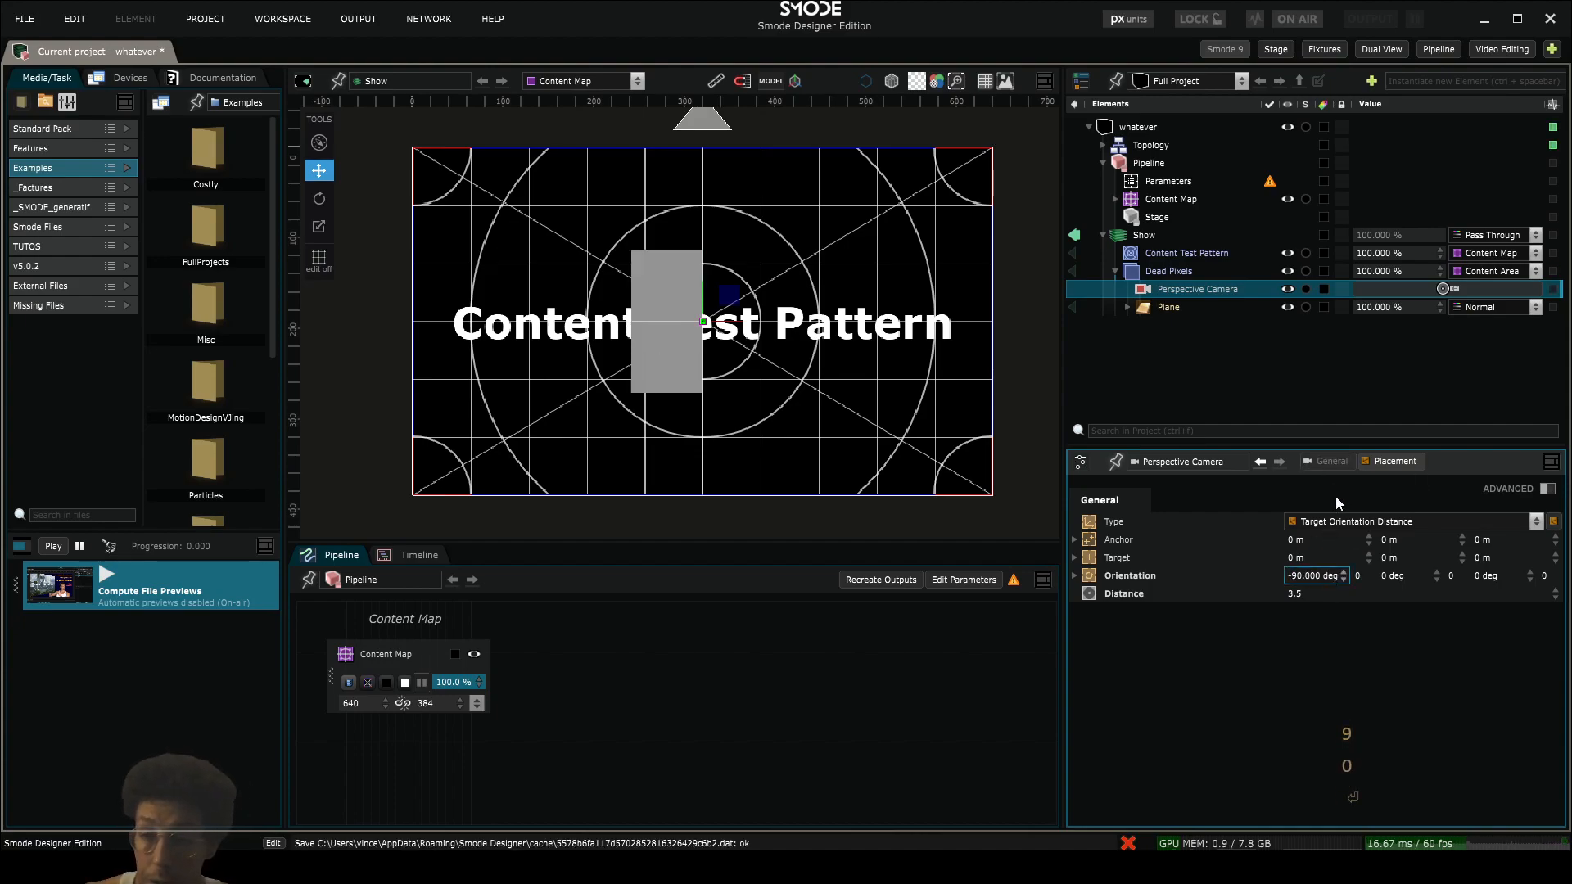
# - Unlink the Plane's dimensions and enlarge it to about 4.1 m by 2.66 m so it covers the content area
pyautogui.click(1156, 313)
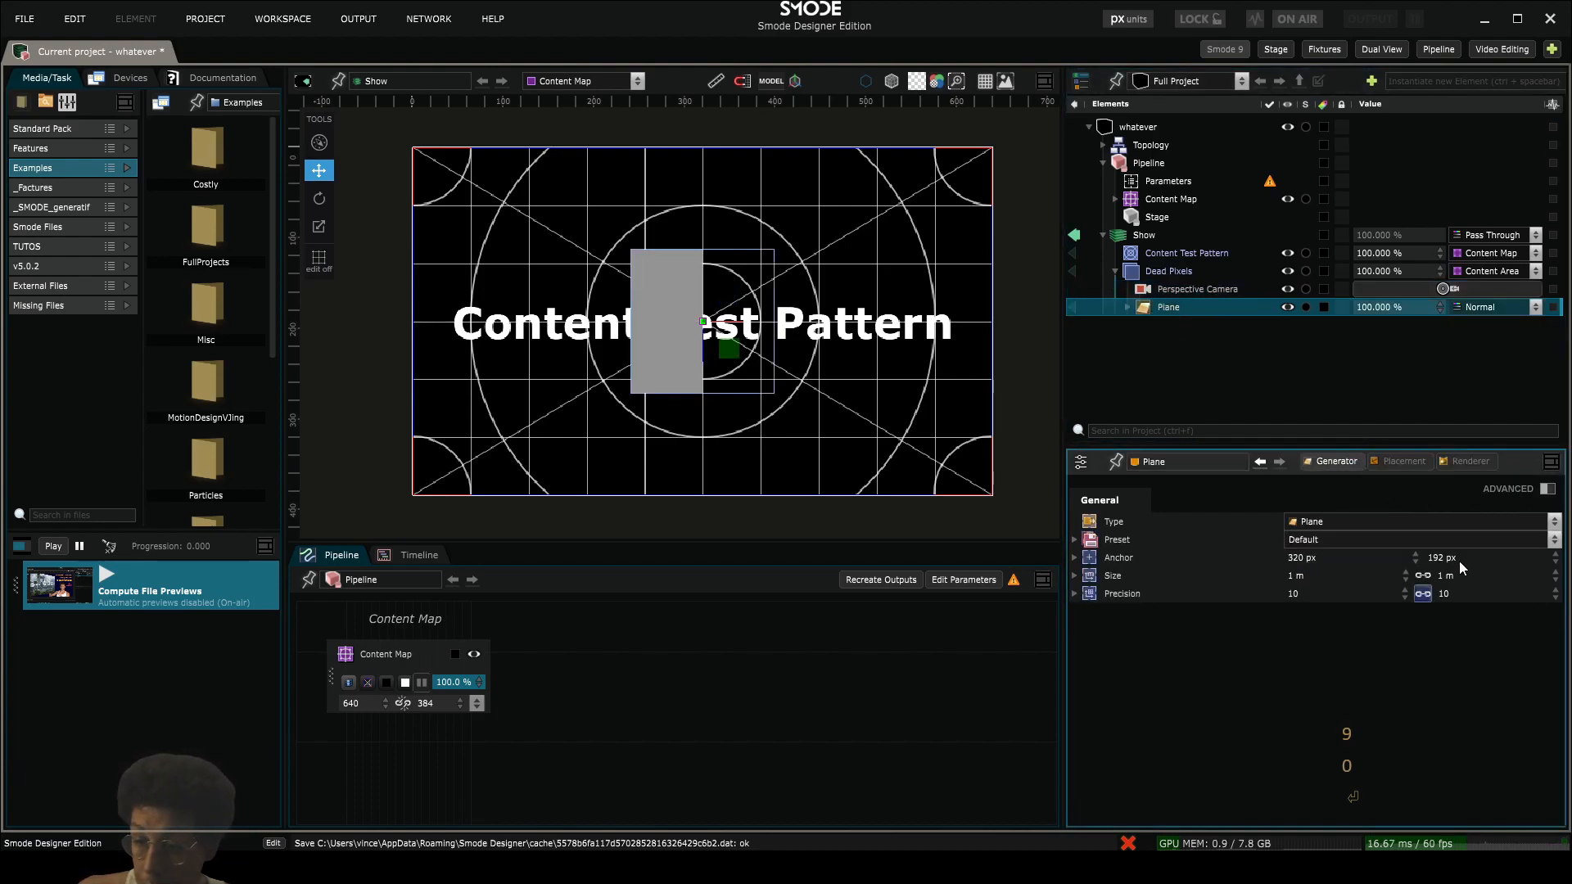
pyautogui.moveTo(1451, 586); pyautogui.dragTo(1488, 446)
pyautogui.moveTo(1460, 582); pyautogui.dragTo(1287, 582)
pyautogui.click(1422, 577)
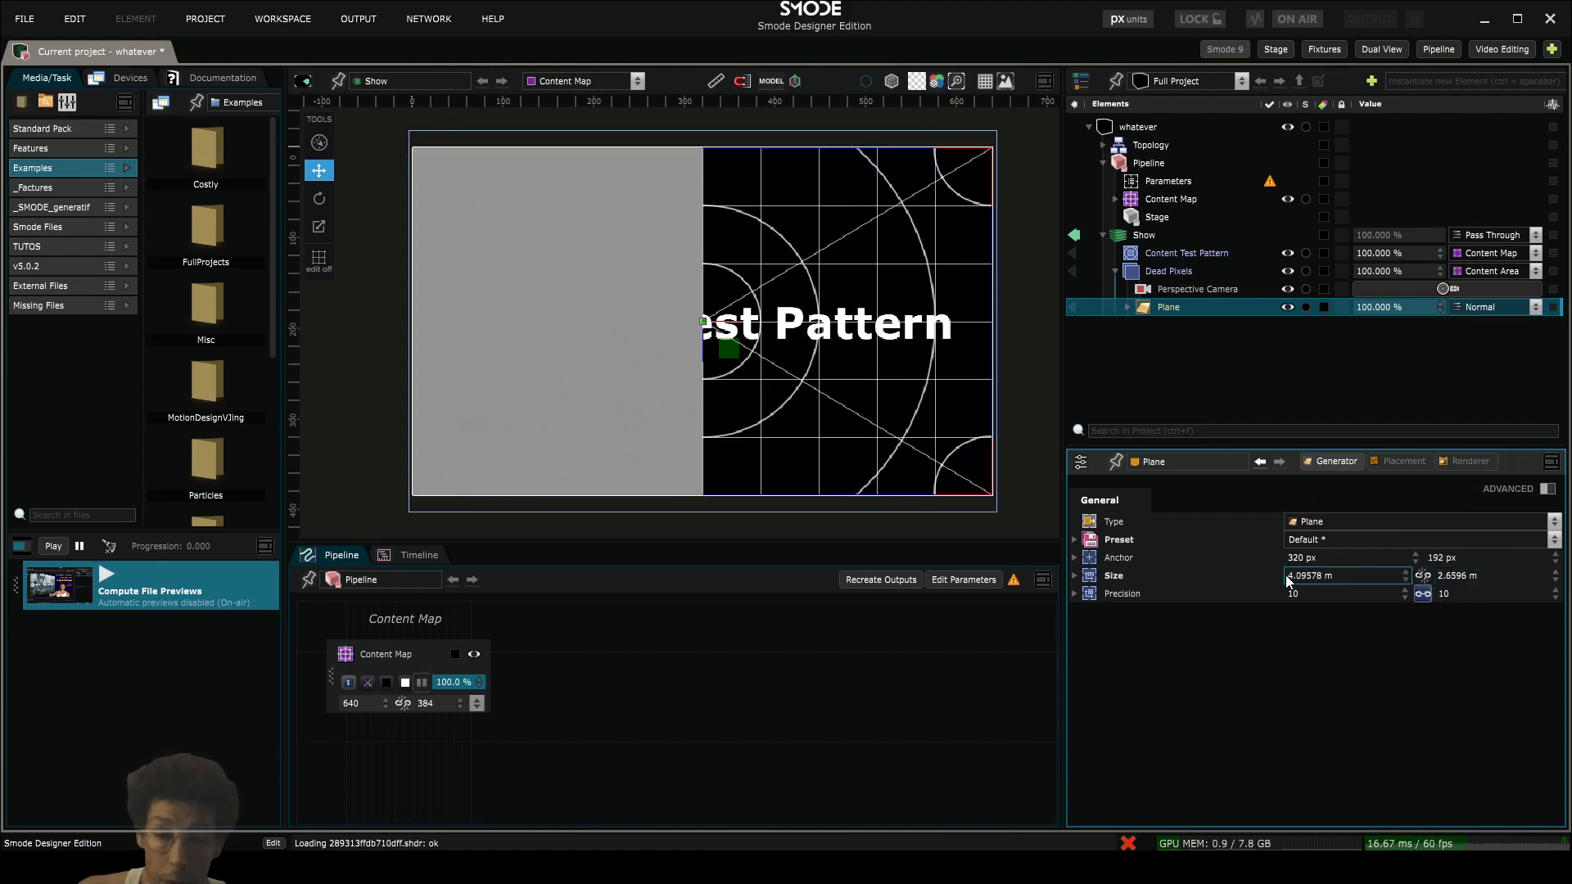
# - Rename the Content Area inside the Content Map as "Electonic 01"
pyautogui.click(1129, 273)
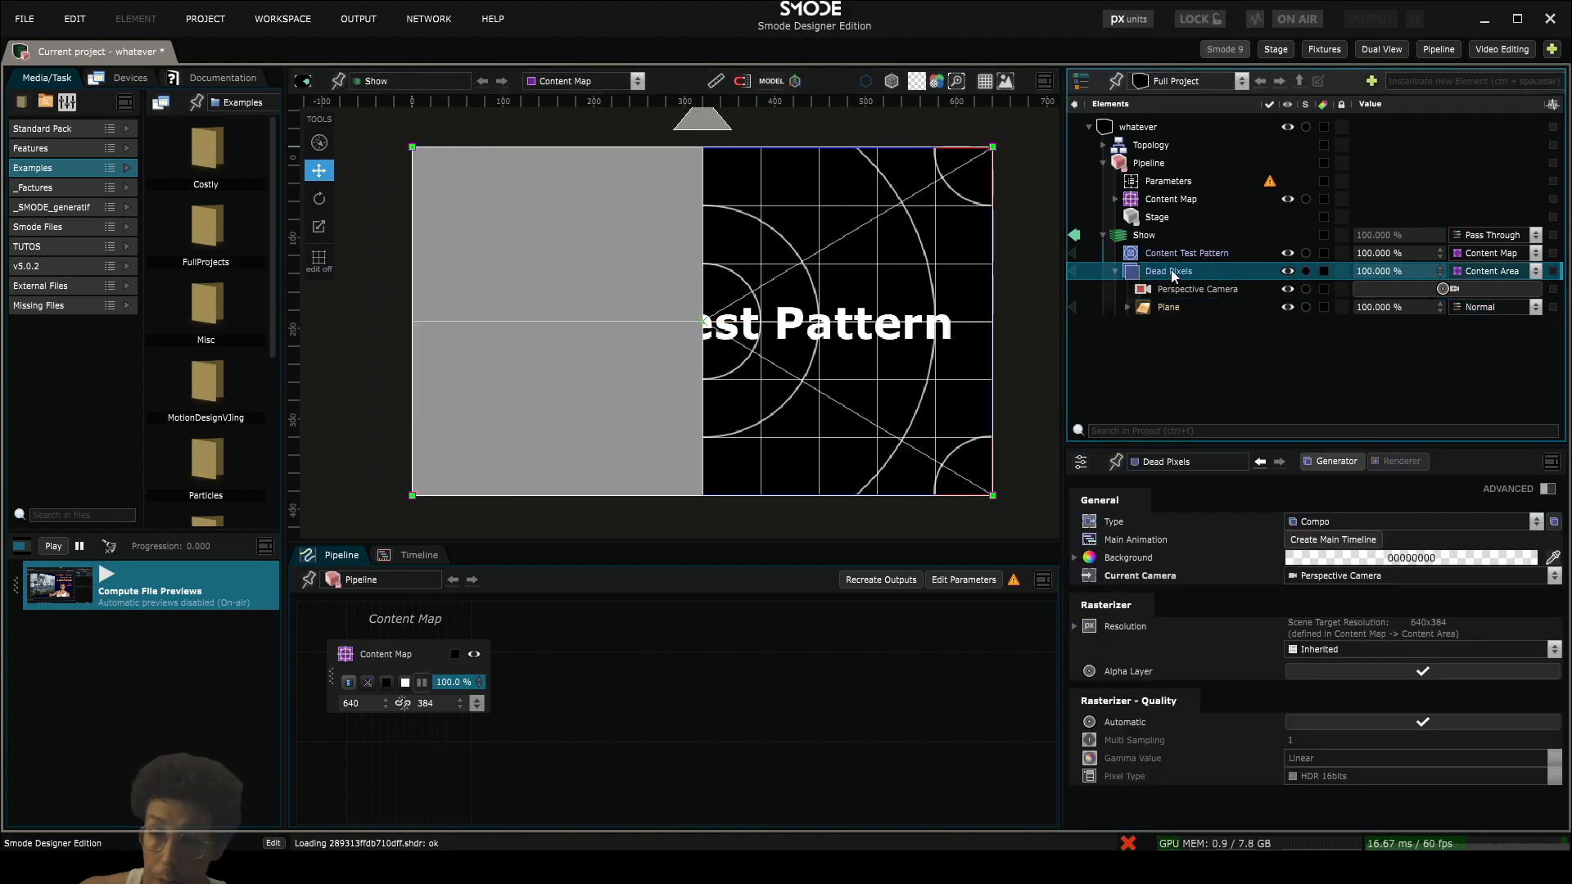
pyautogui.moveTo(1066, 266); pyautogui.dragTo(911, 266)
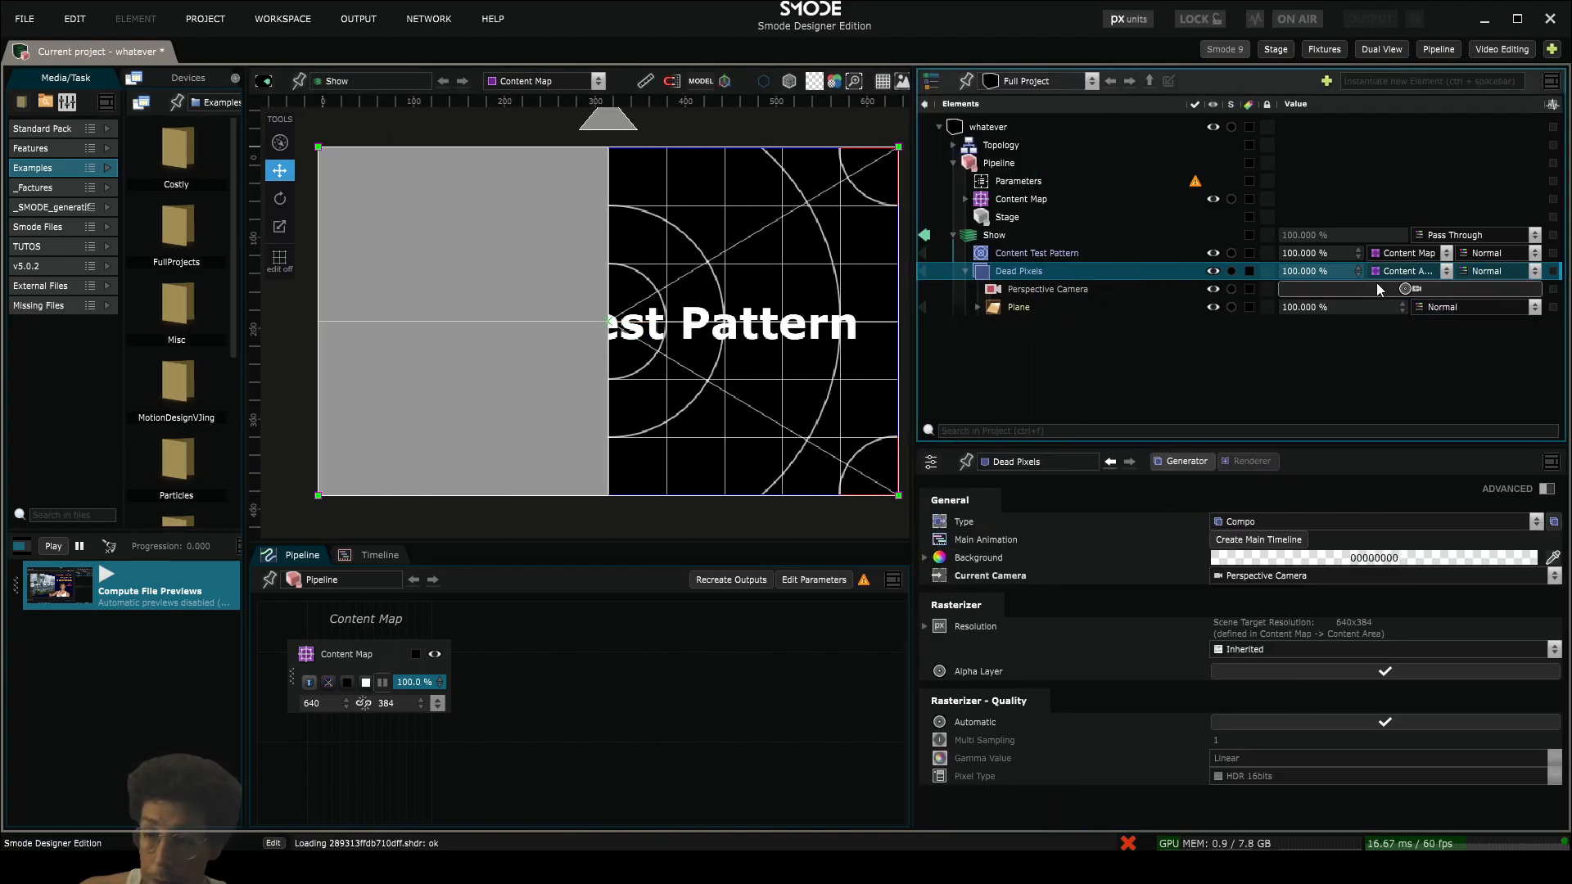
pyautogui.click(966, 199)
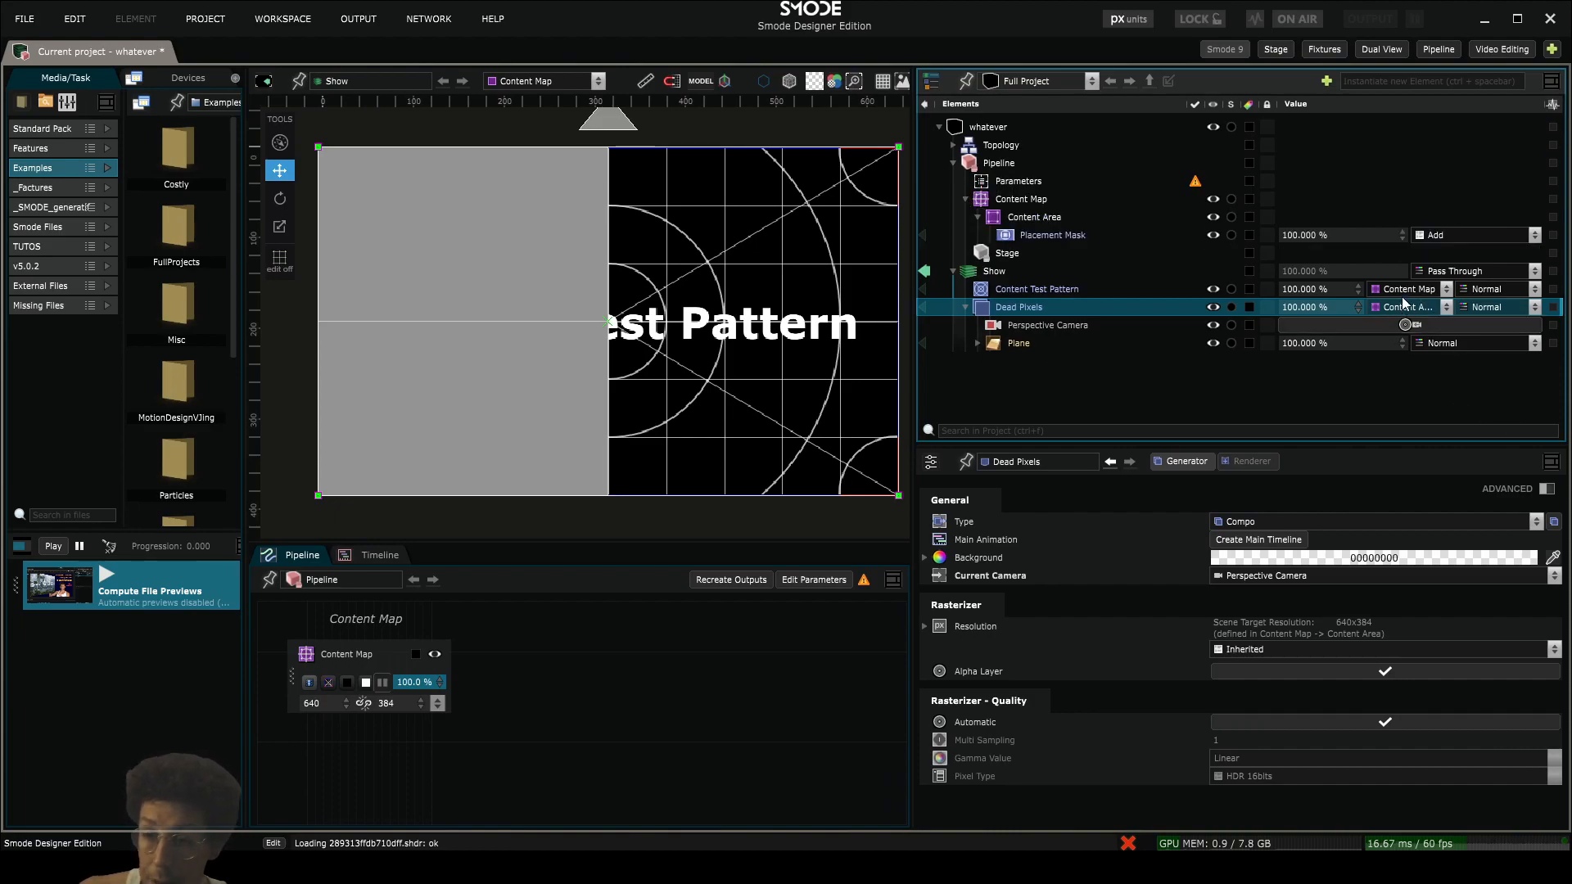
pyautogui.click(1039, 218)
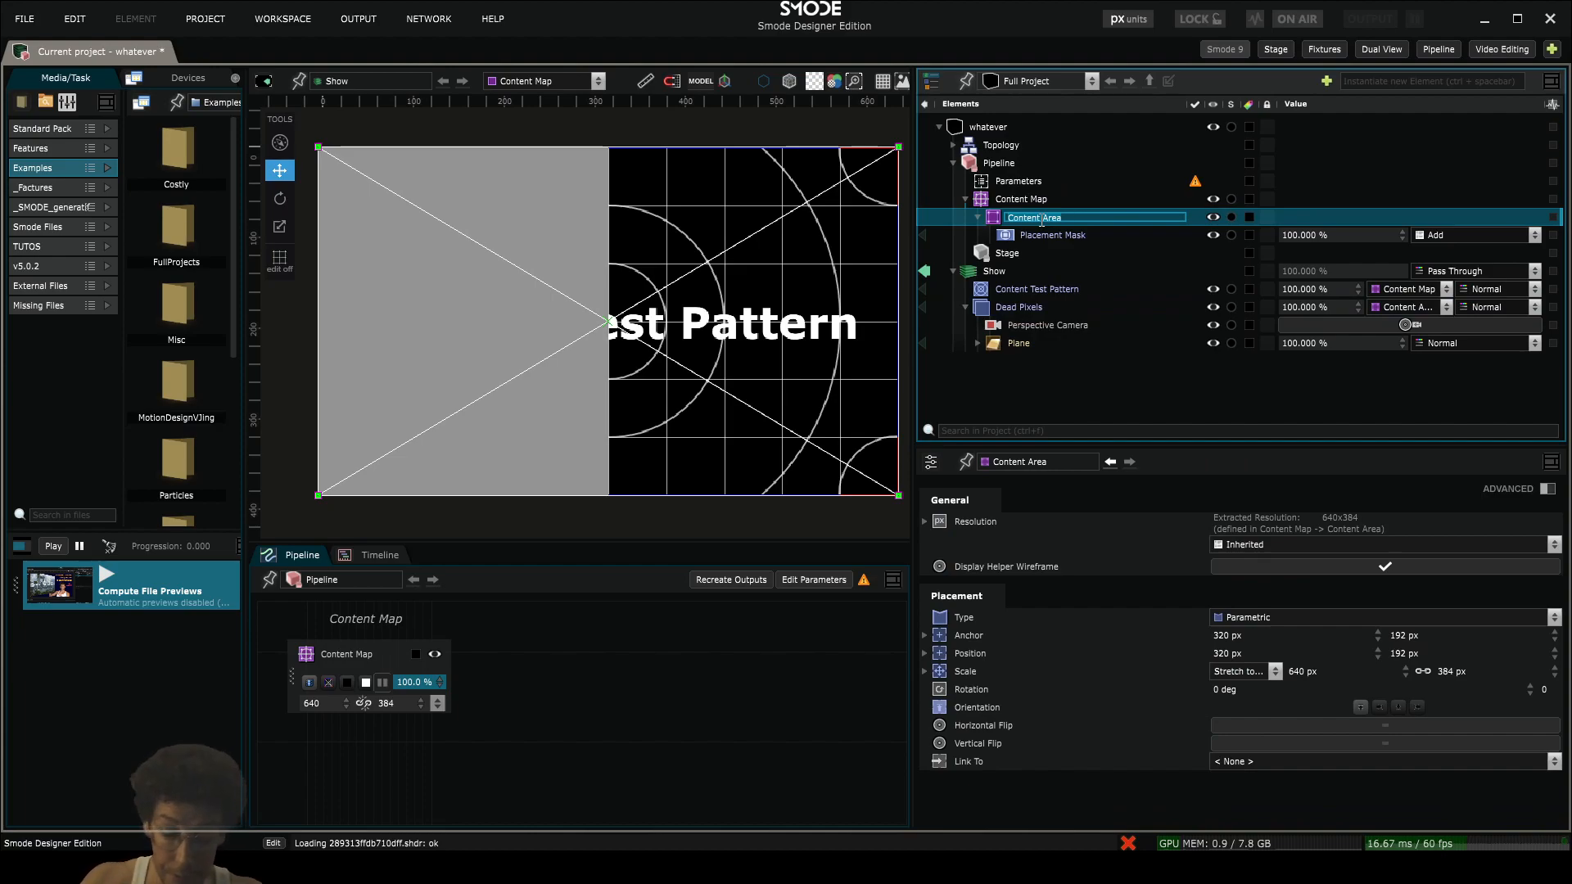
pyautogui.write('Electo')
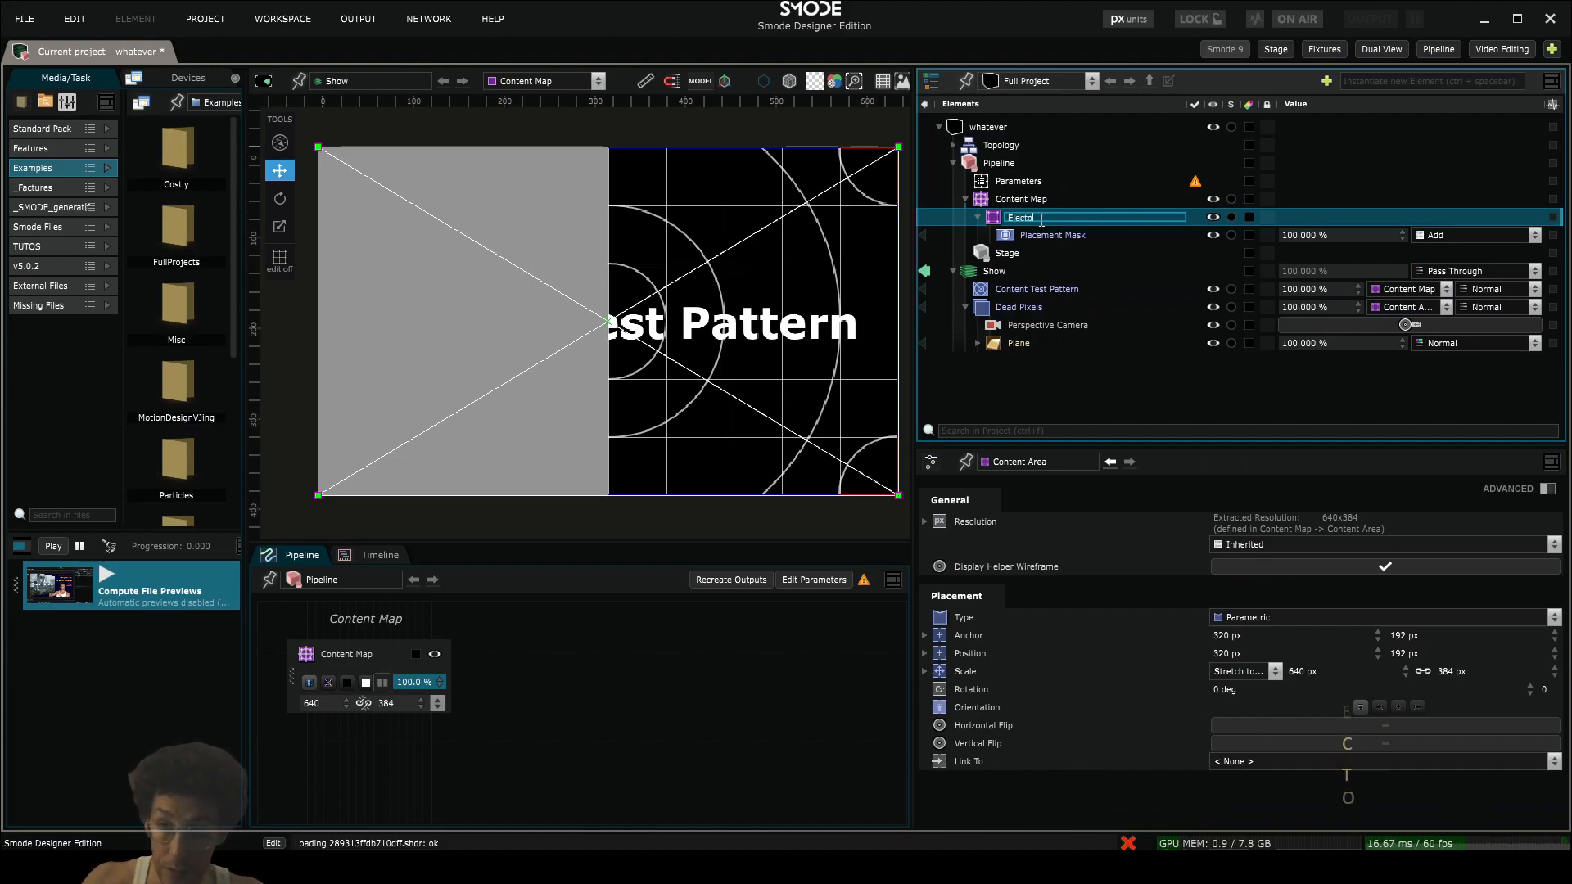
pyautogui.write('nic 01')
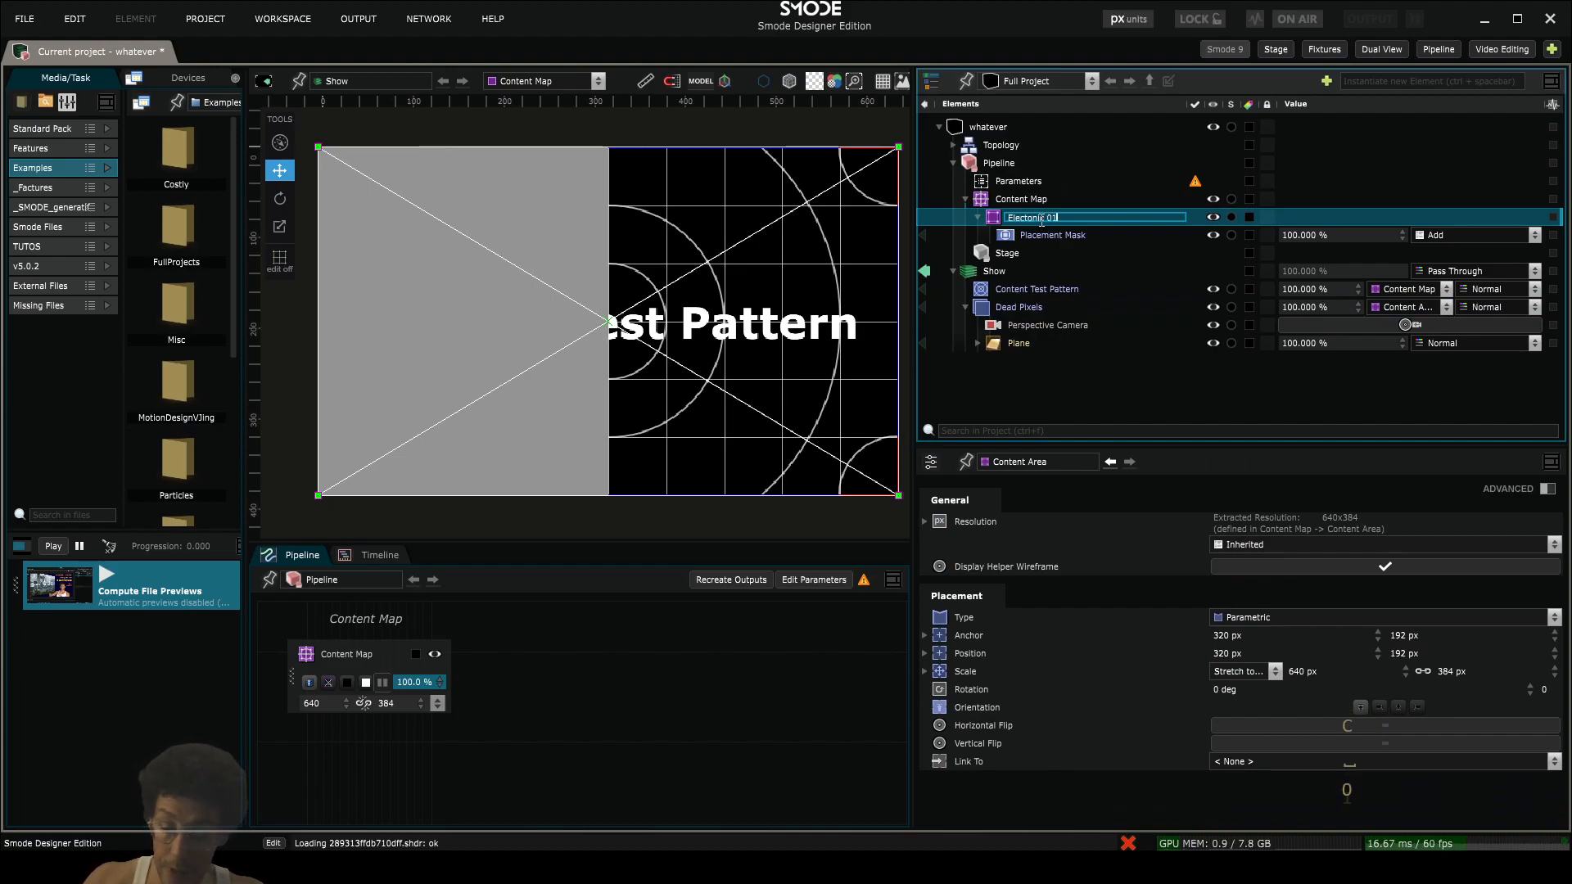
pyautogui.press('Return')
# - Tag the Electonic 01 area with the orange colour and the Content Map with the red colour
pyautogui.rightClick(1042, 218)
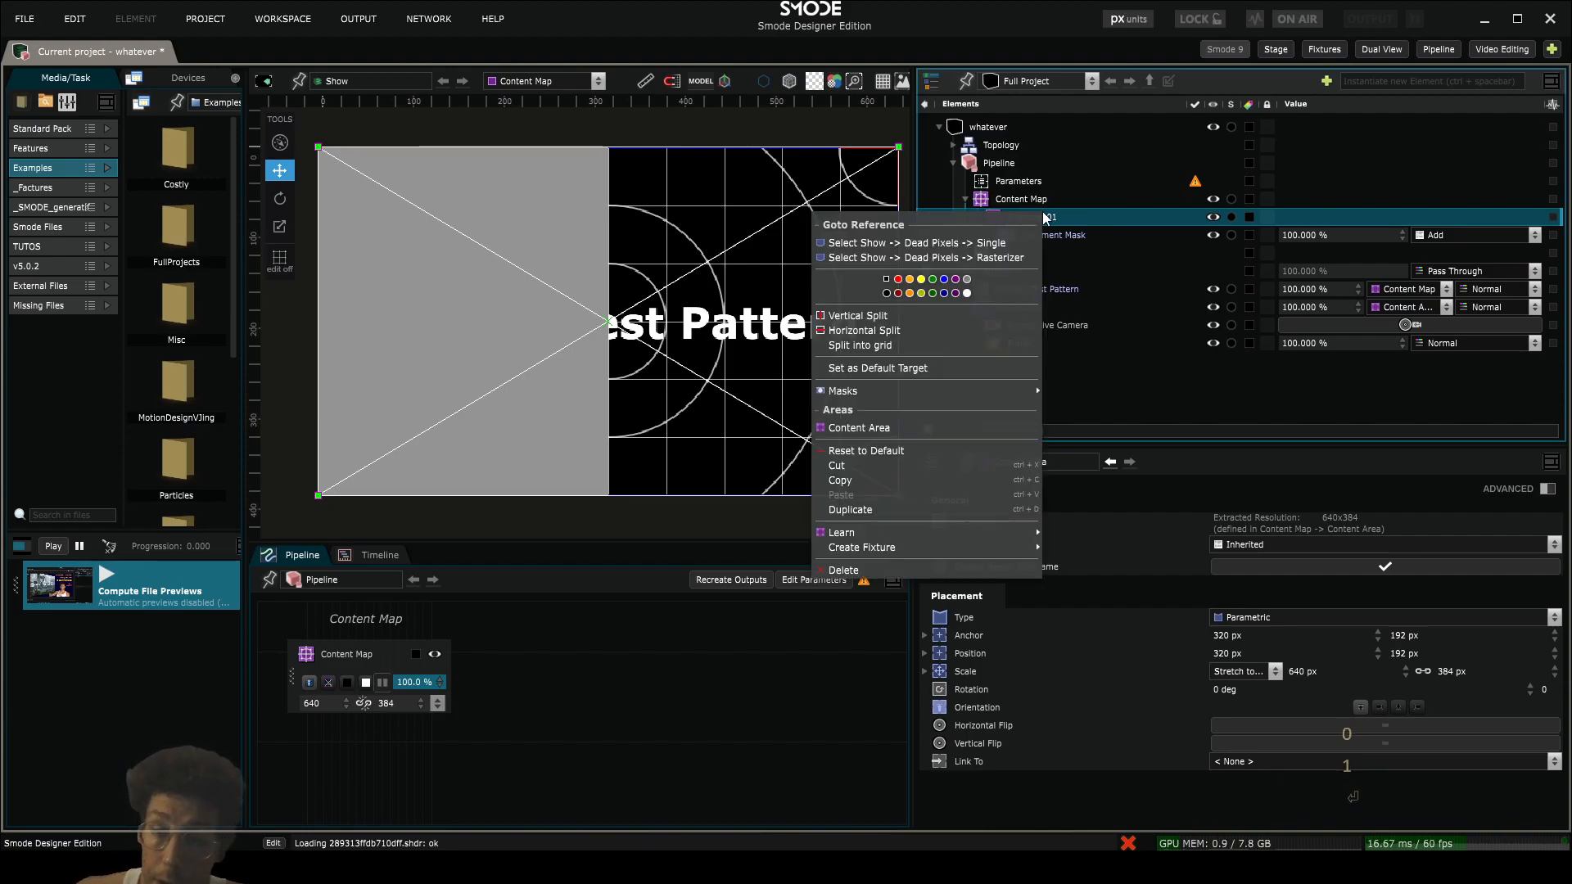
pyautogui.click(1028, 200)
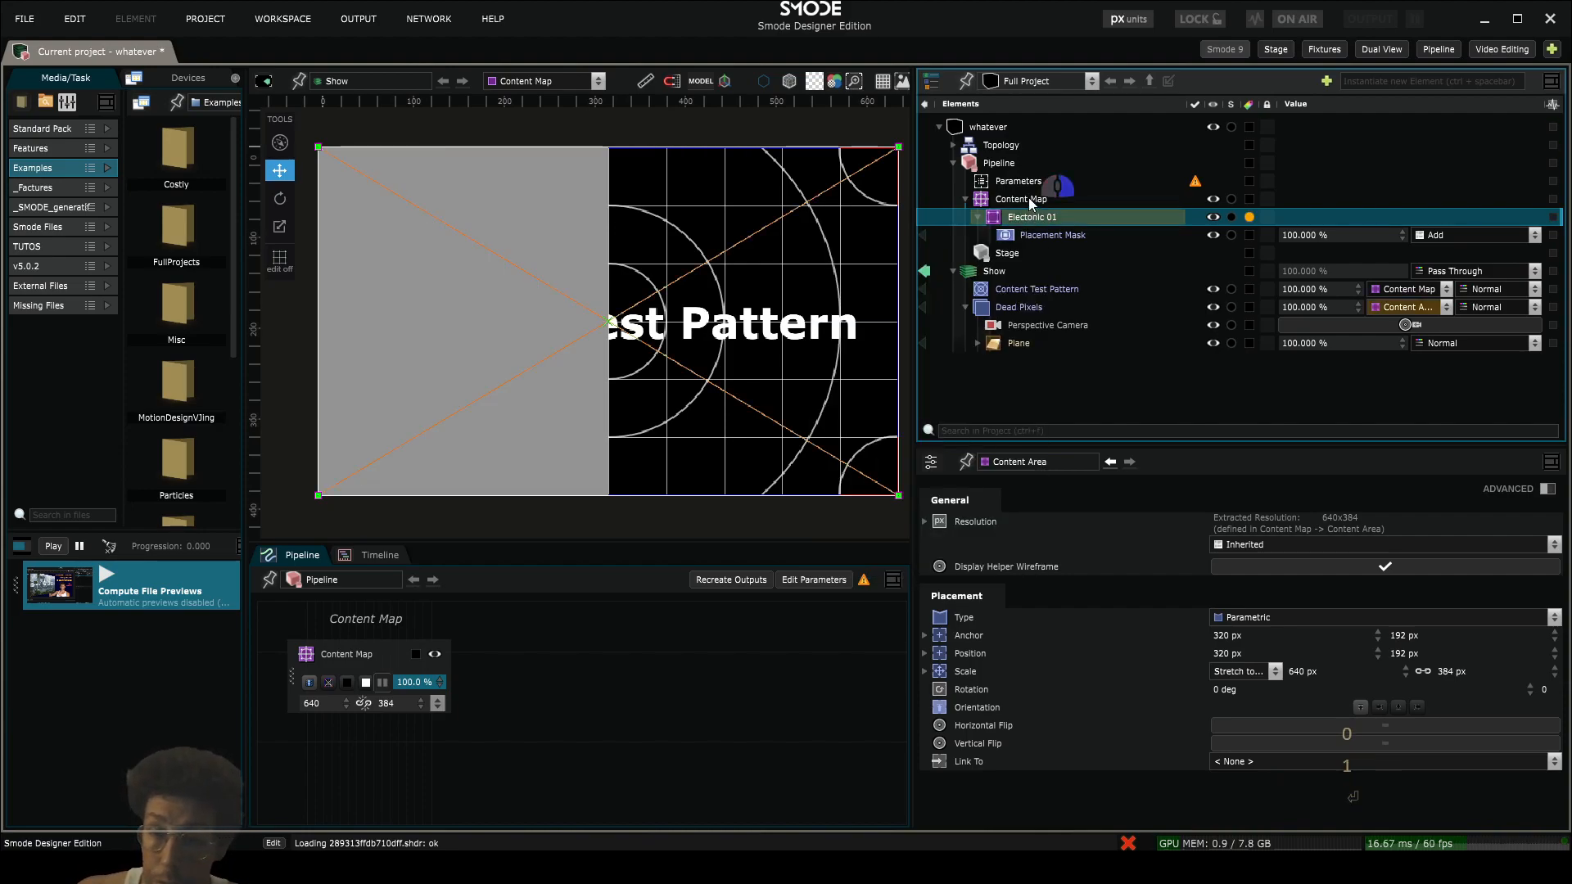
pyautogui.rightClick(1028, 201)
pyautogui.click(877, 282)
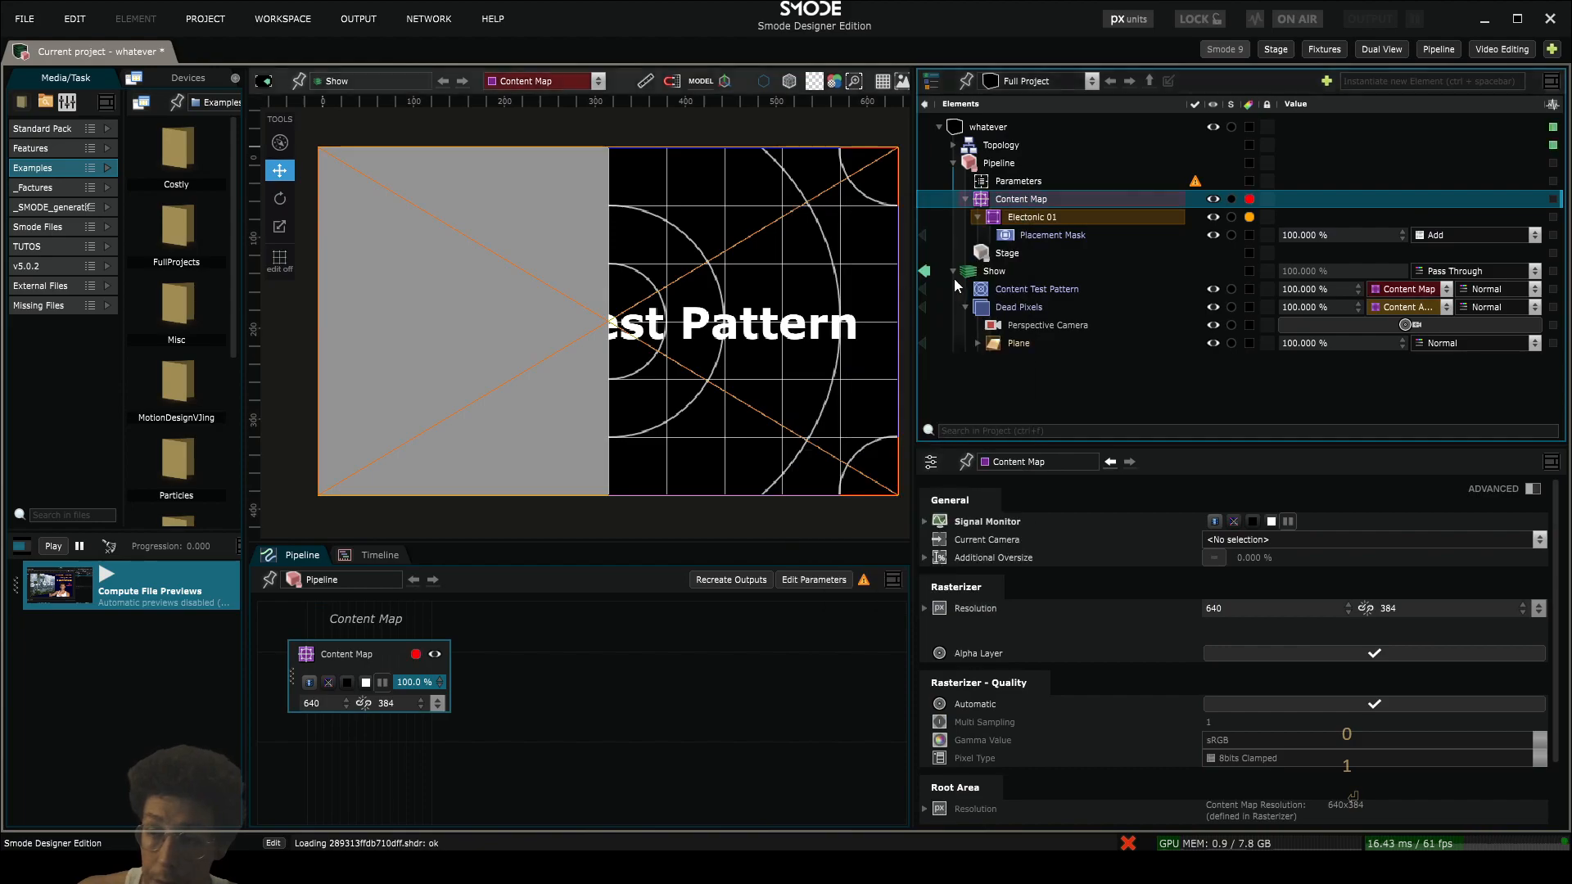
# - Visualize the Dead Pixels compo on its own and return to the Show view
pyautogui.click(1023, 292)
pyautogui.click(1064, 309)
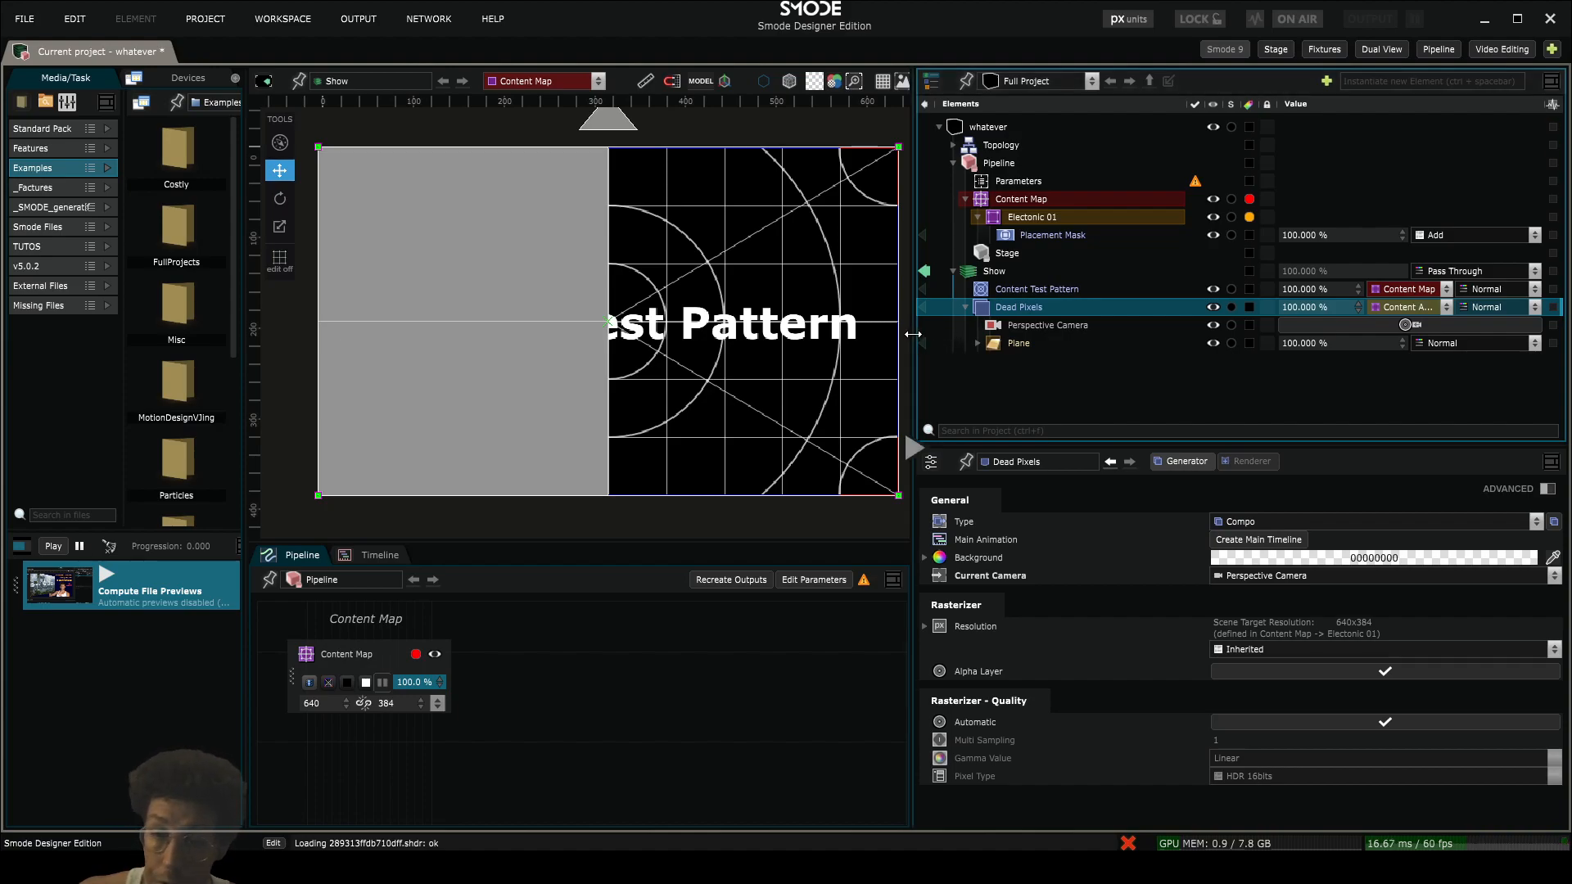
pyautogui.moveTo(916, 336)
pyautogui.mouseDown()
pyautogui.moveTo(1000, 323)
pyautogui.moveTo(1082, 337)
pyautogui.moveTo(923, 343)
pyautogui.mouseUp()
pyautogui.scroll(-1, 564, 174)
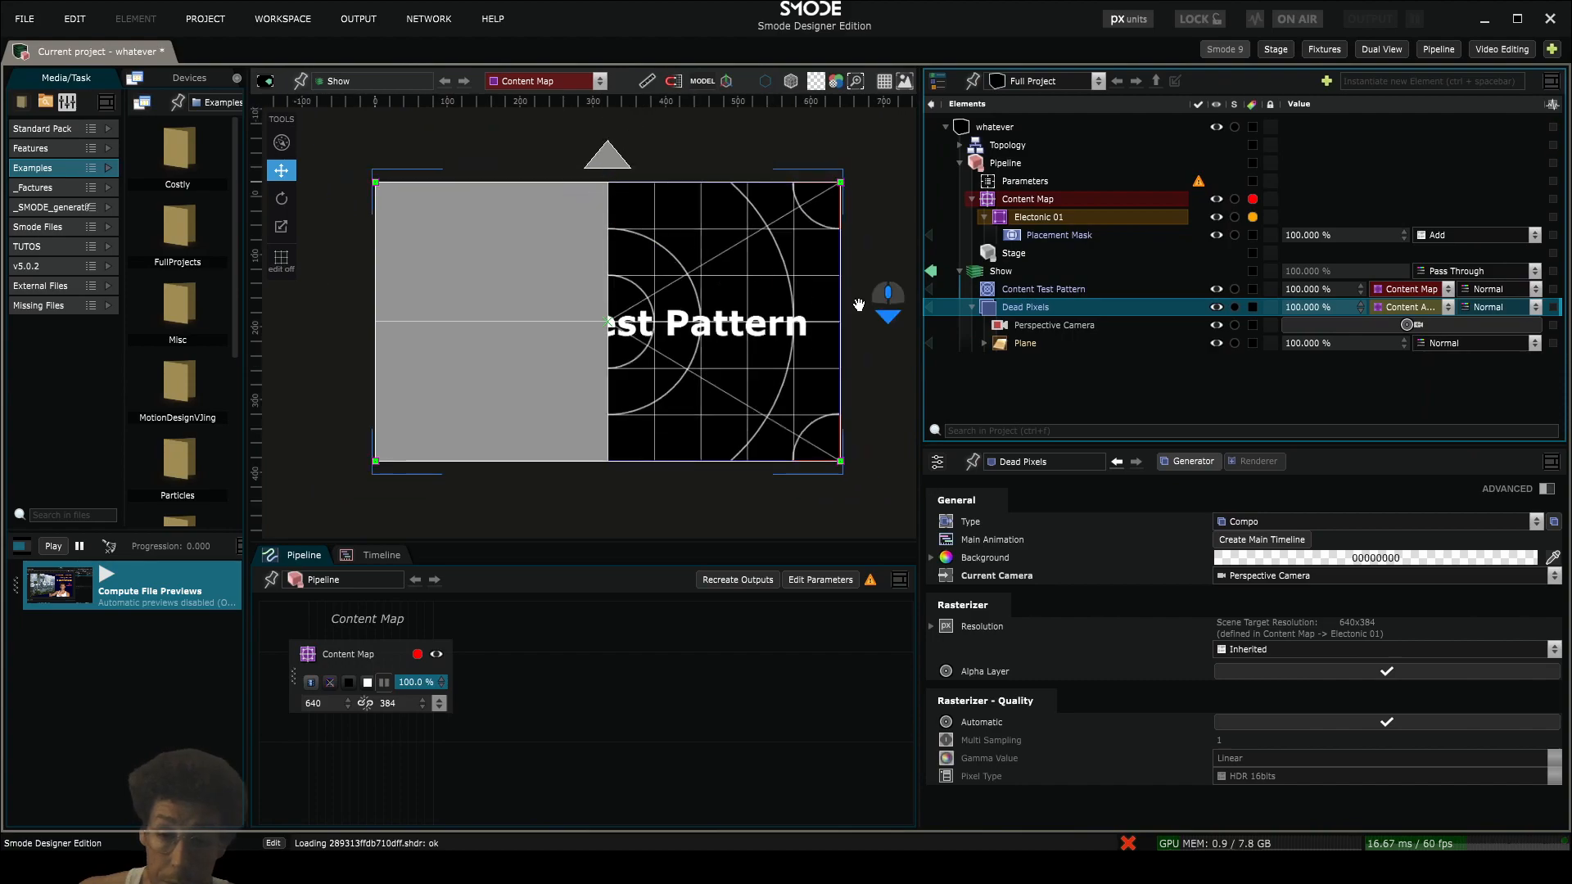
pyautogui.click(927, 307)
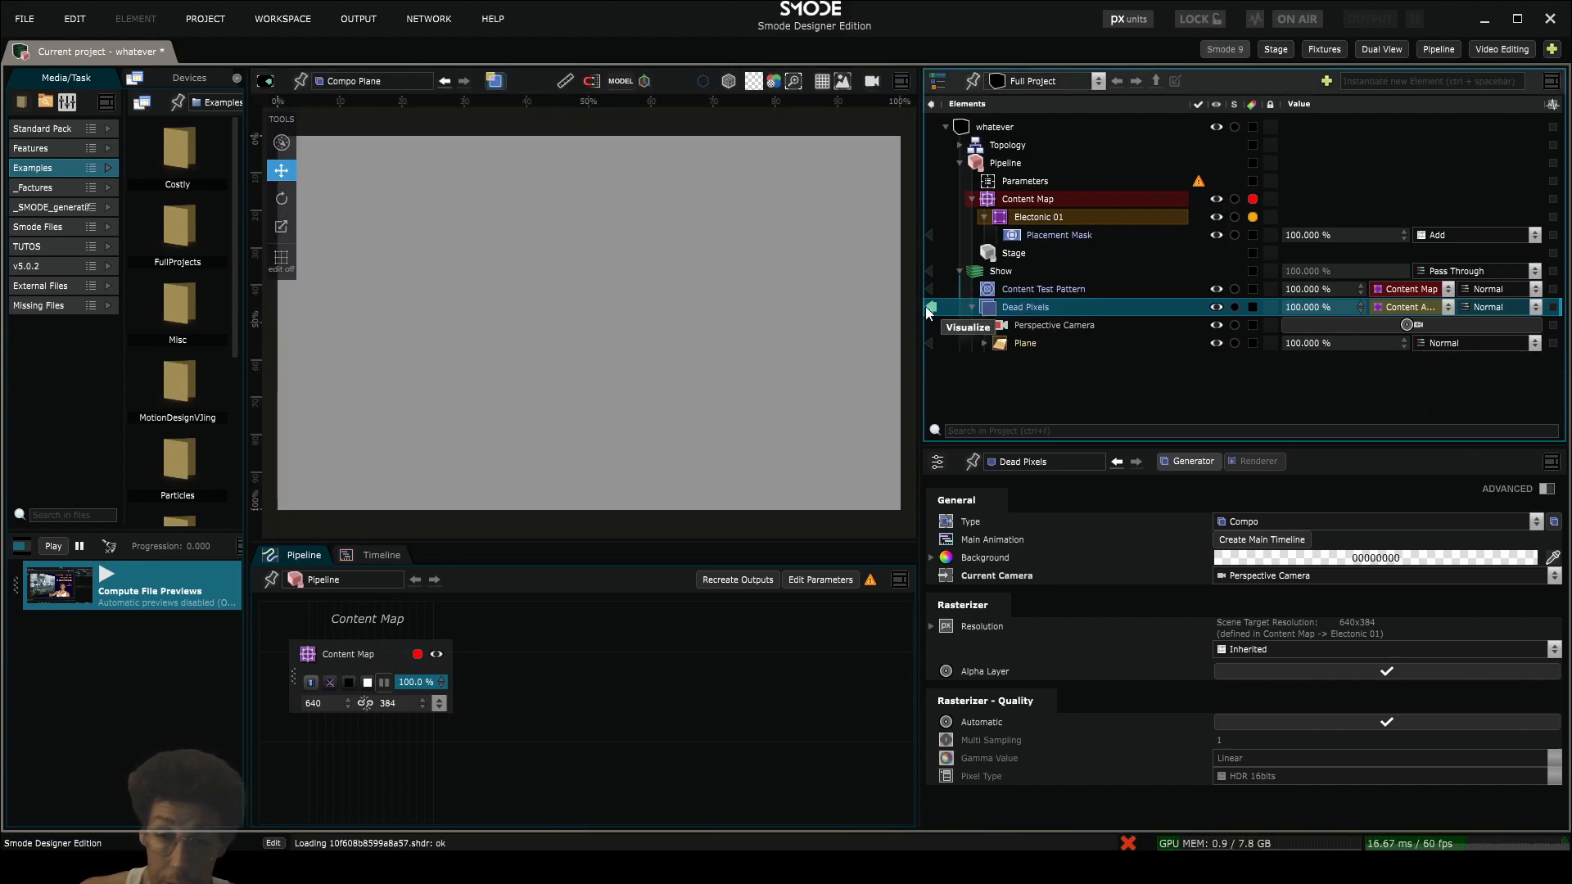
pyautogui.click(928, 307)
pyautogui.scroll(-1, 615, 316)
pyautogui.moveTo(619, 318); pyautogui.dragTo(581, 299)
pyautogui.scroll(-2, 655, 293)
pyautogui.scroll(1, 580, 299)
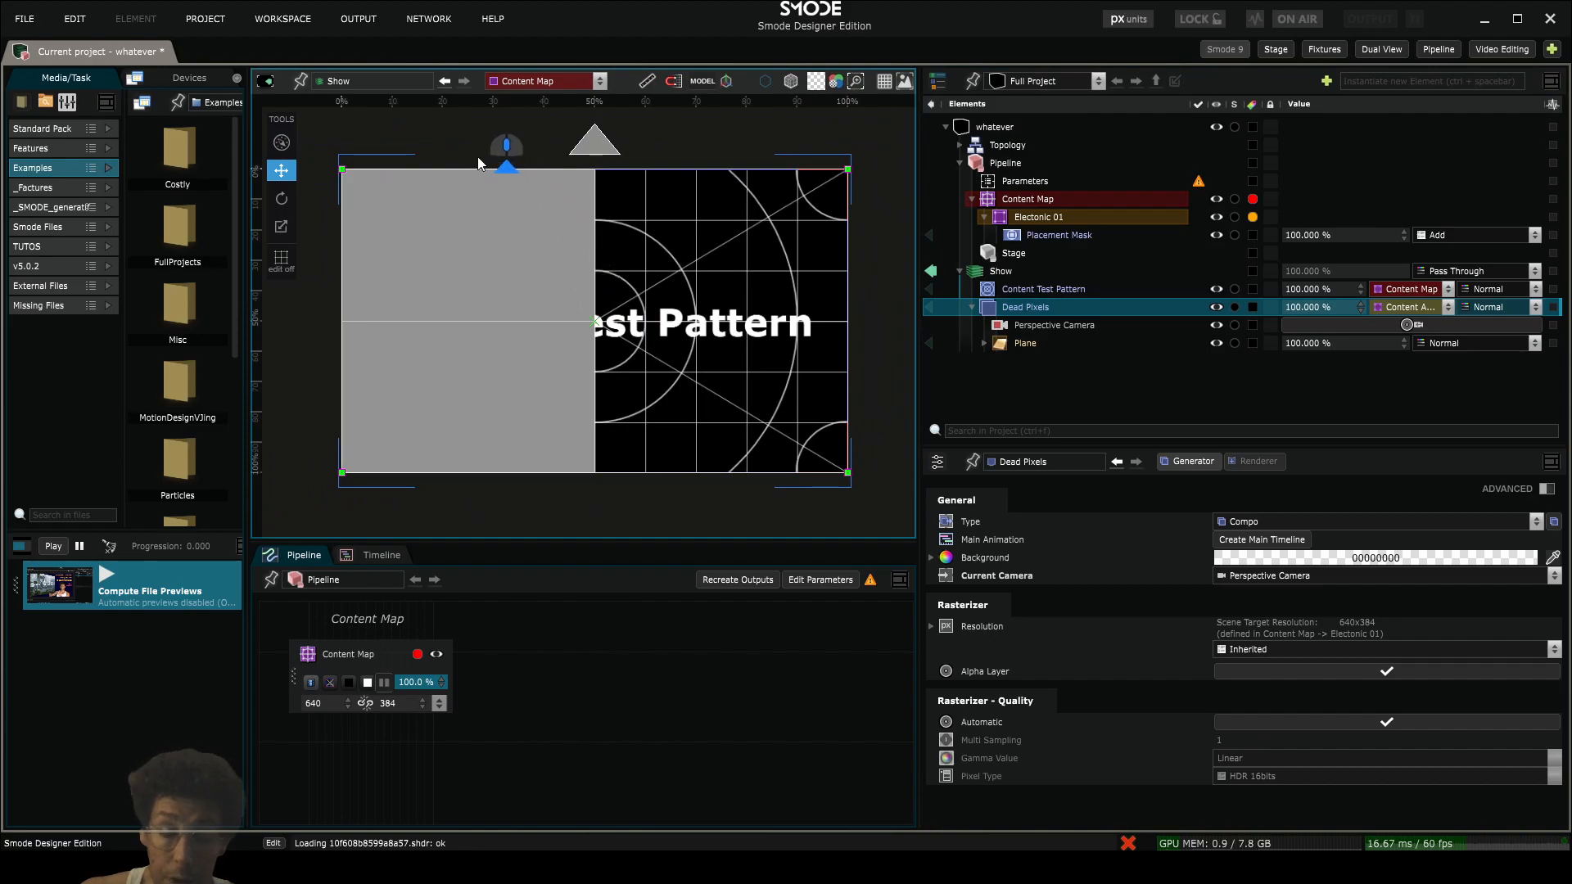
# - Switch the Dead Pixels compo's render target to the Content Map and back to the Electonic 01 area
pyautogui.click(1434, 309)
pyautogui.click(1438, 328)
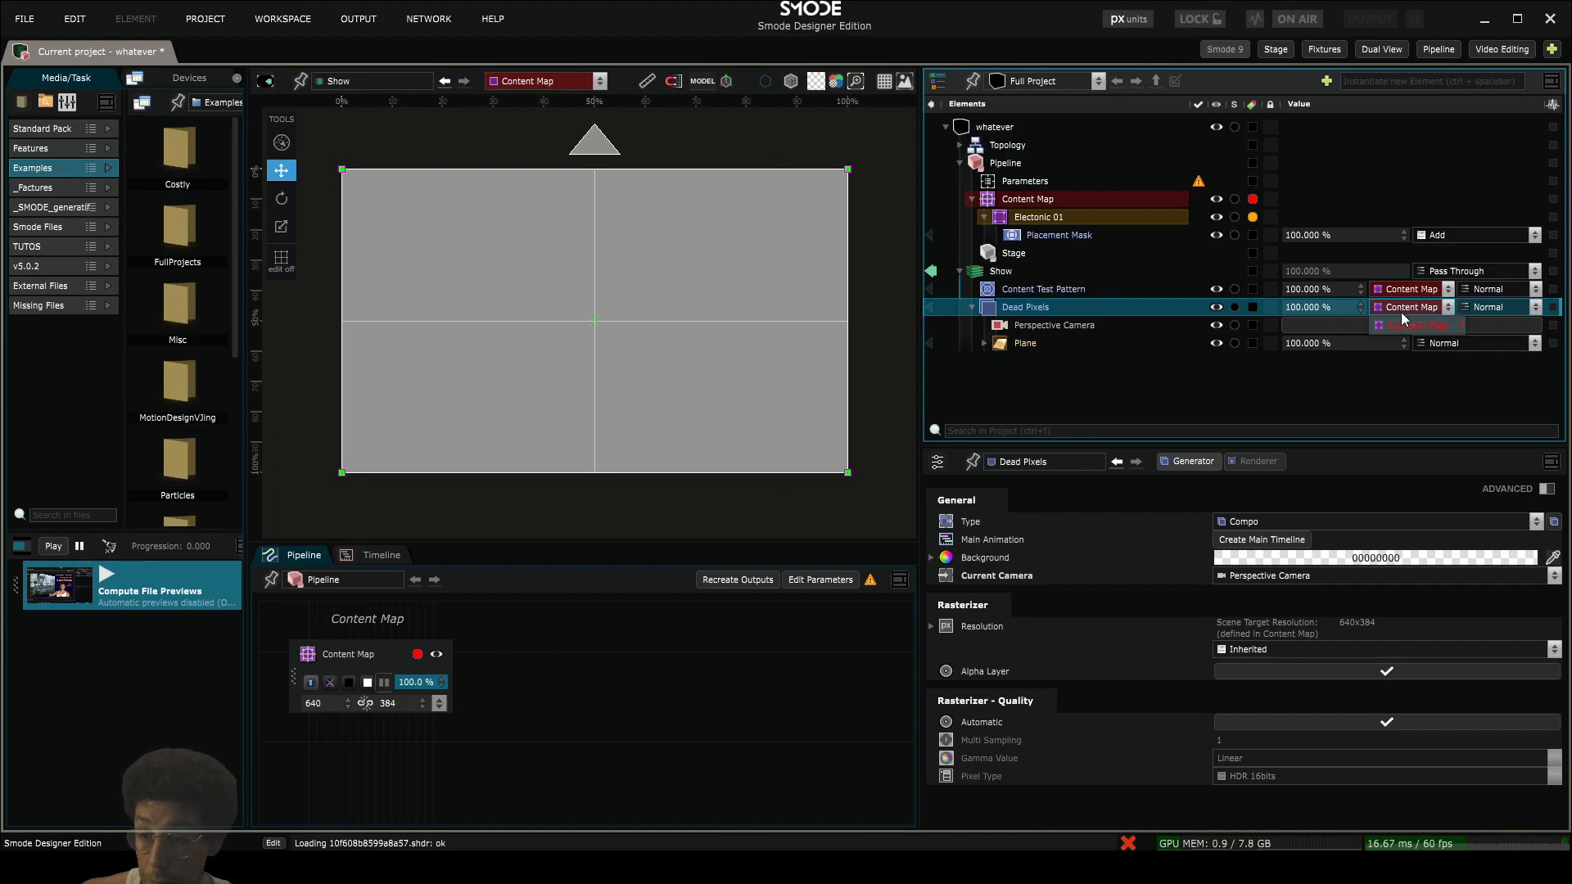
pyautogui.click(1402, 312)
pyautogui.click(1349, 324)
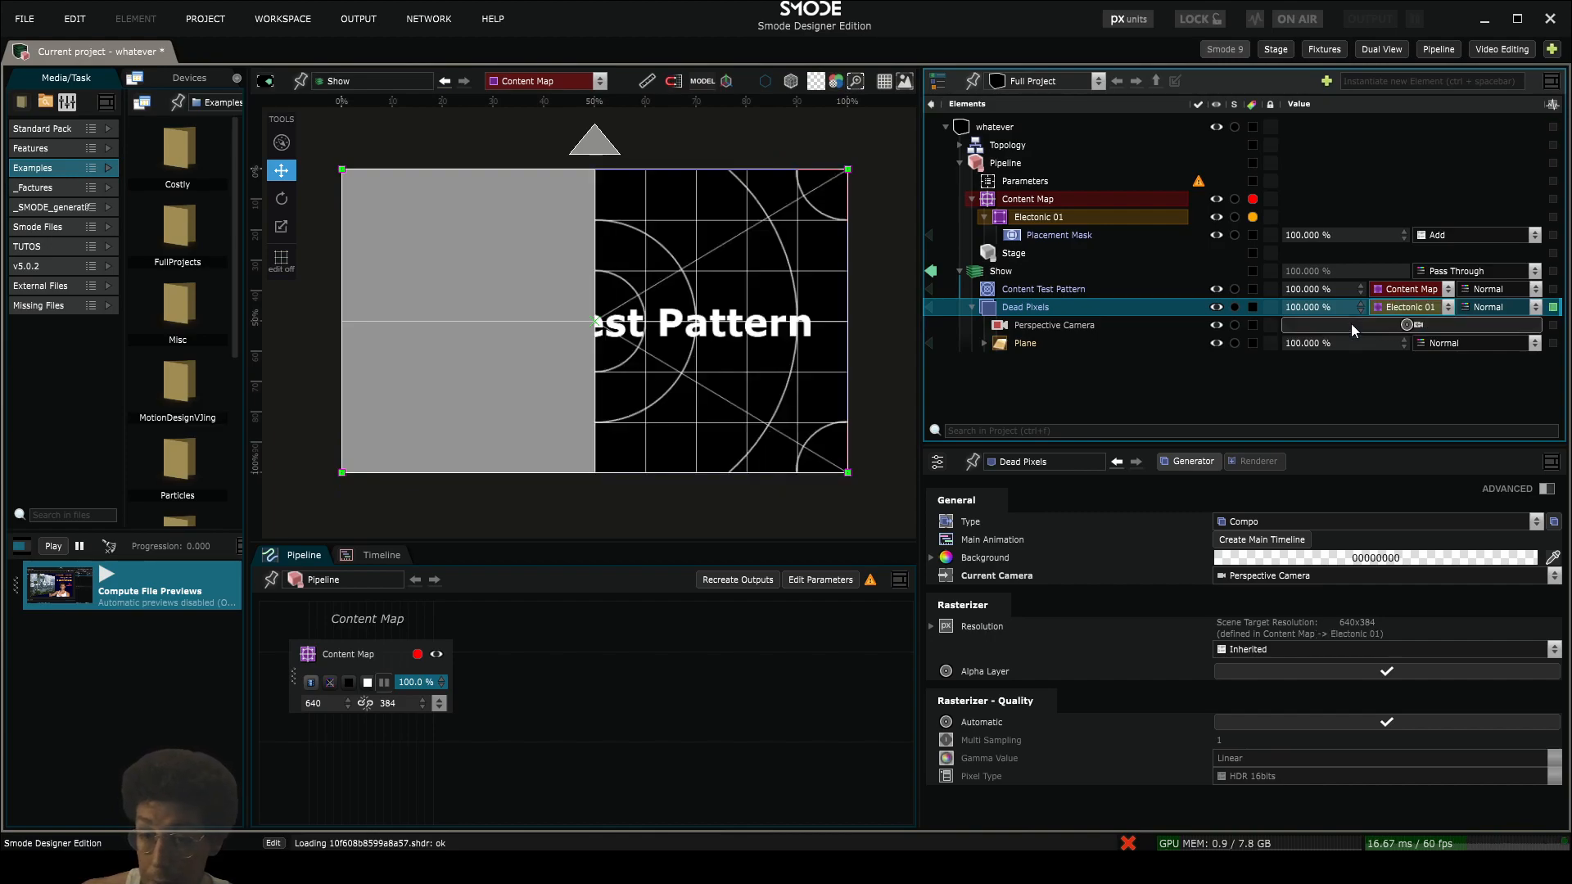
# - Add another renderer to the Plane so its surface becomes a separate element, and delete the extra Default Surface
pyautogui.click(984, 344)
pyautogui.scroll(-3, 1039, 328)
pyautogui.click(1028, 275)
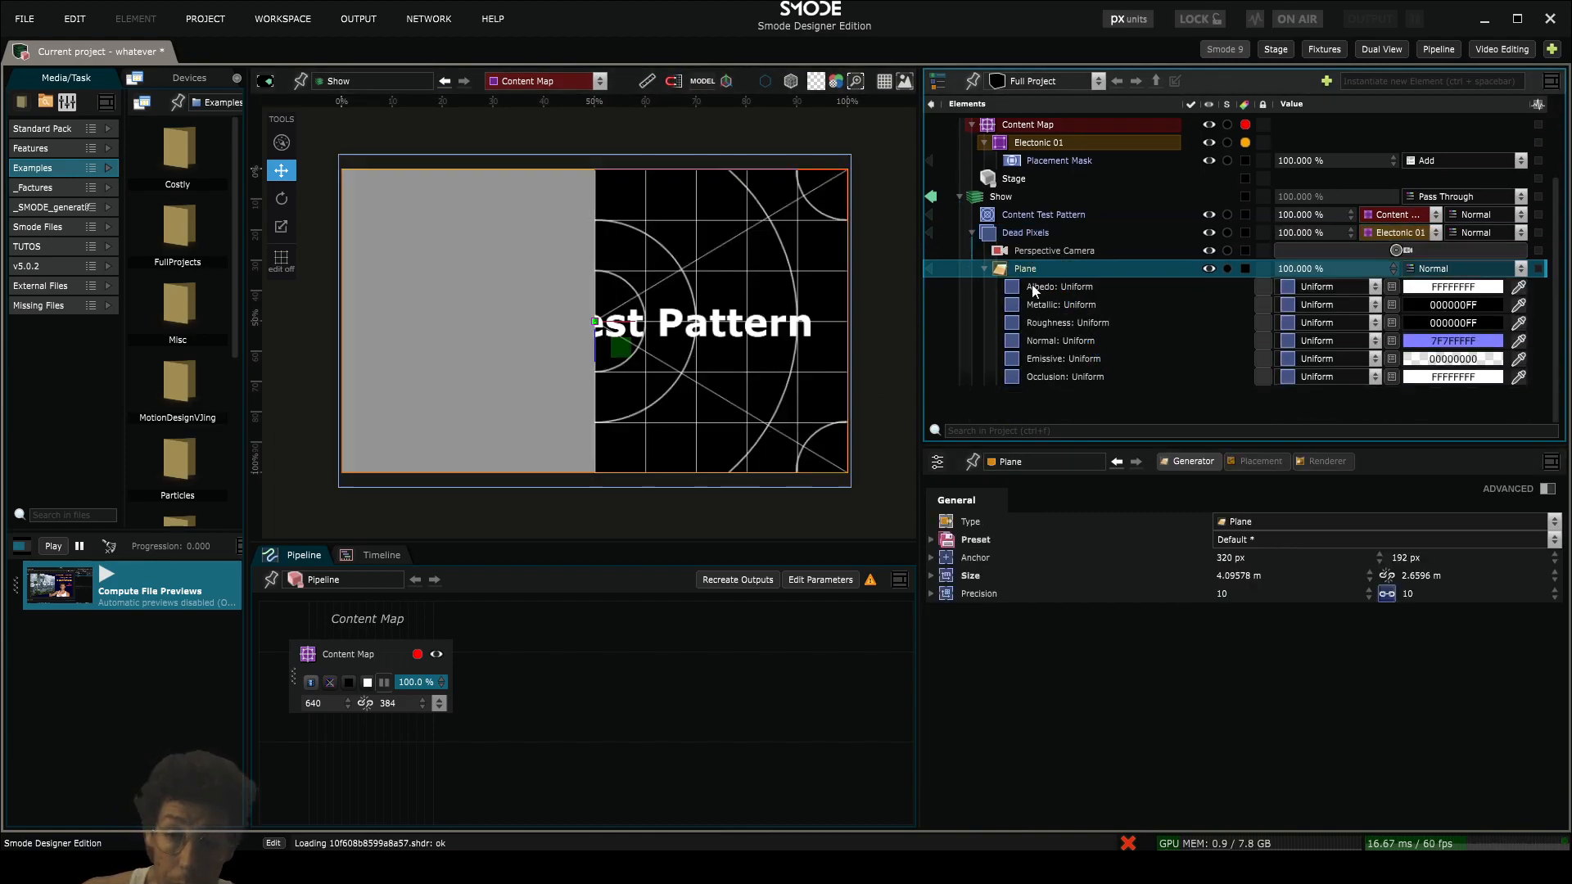
pyautogui.rightClick(1005, 270)
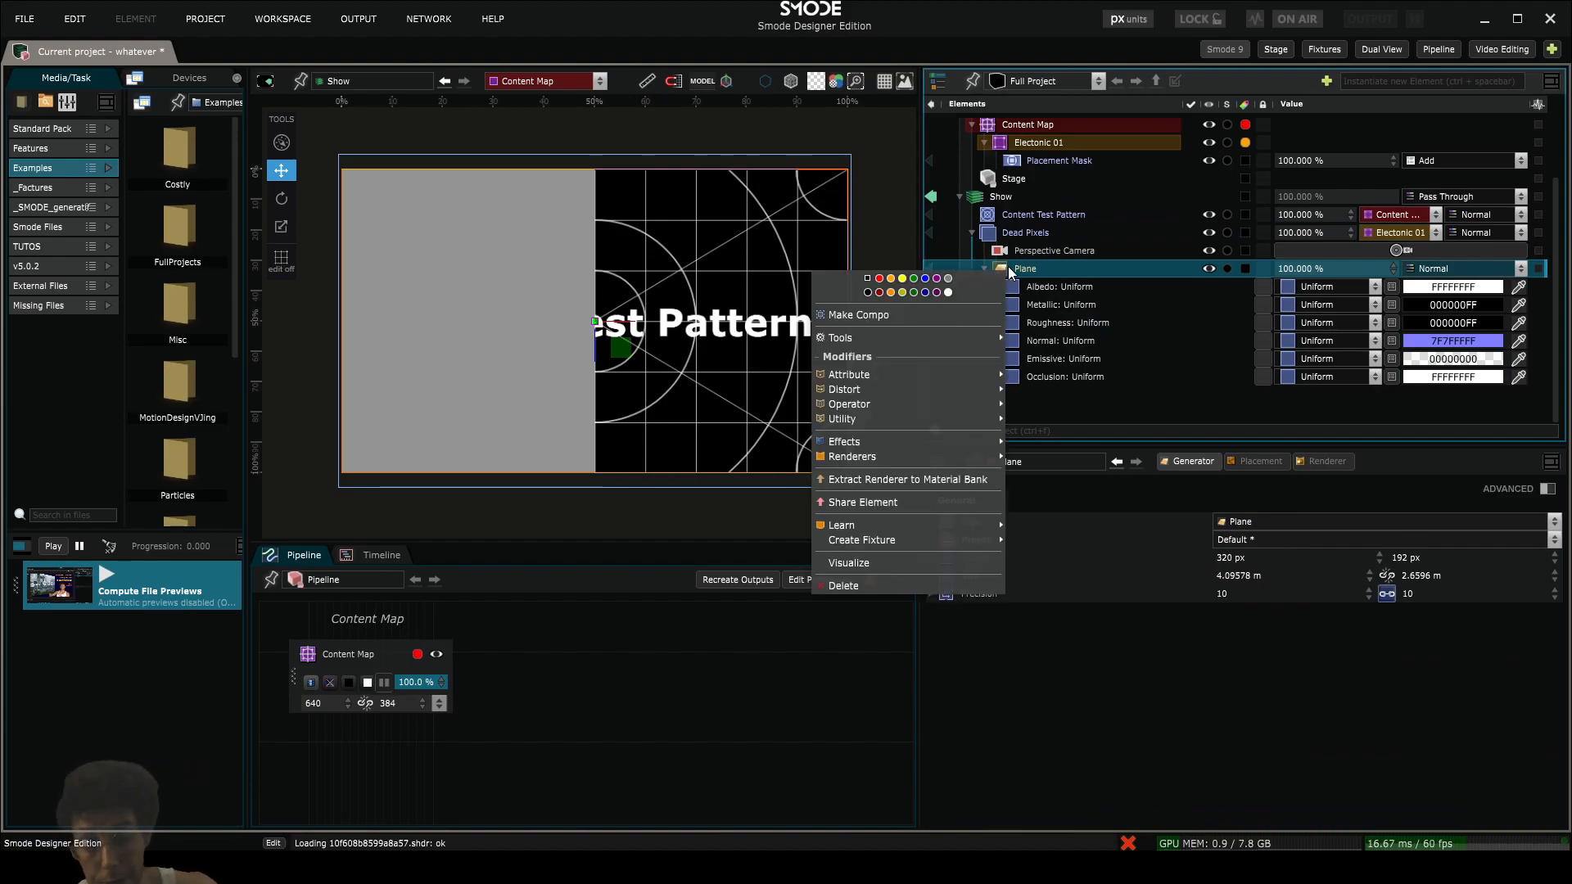
pyautogui.click(1025, 265)
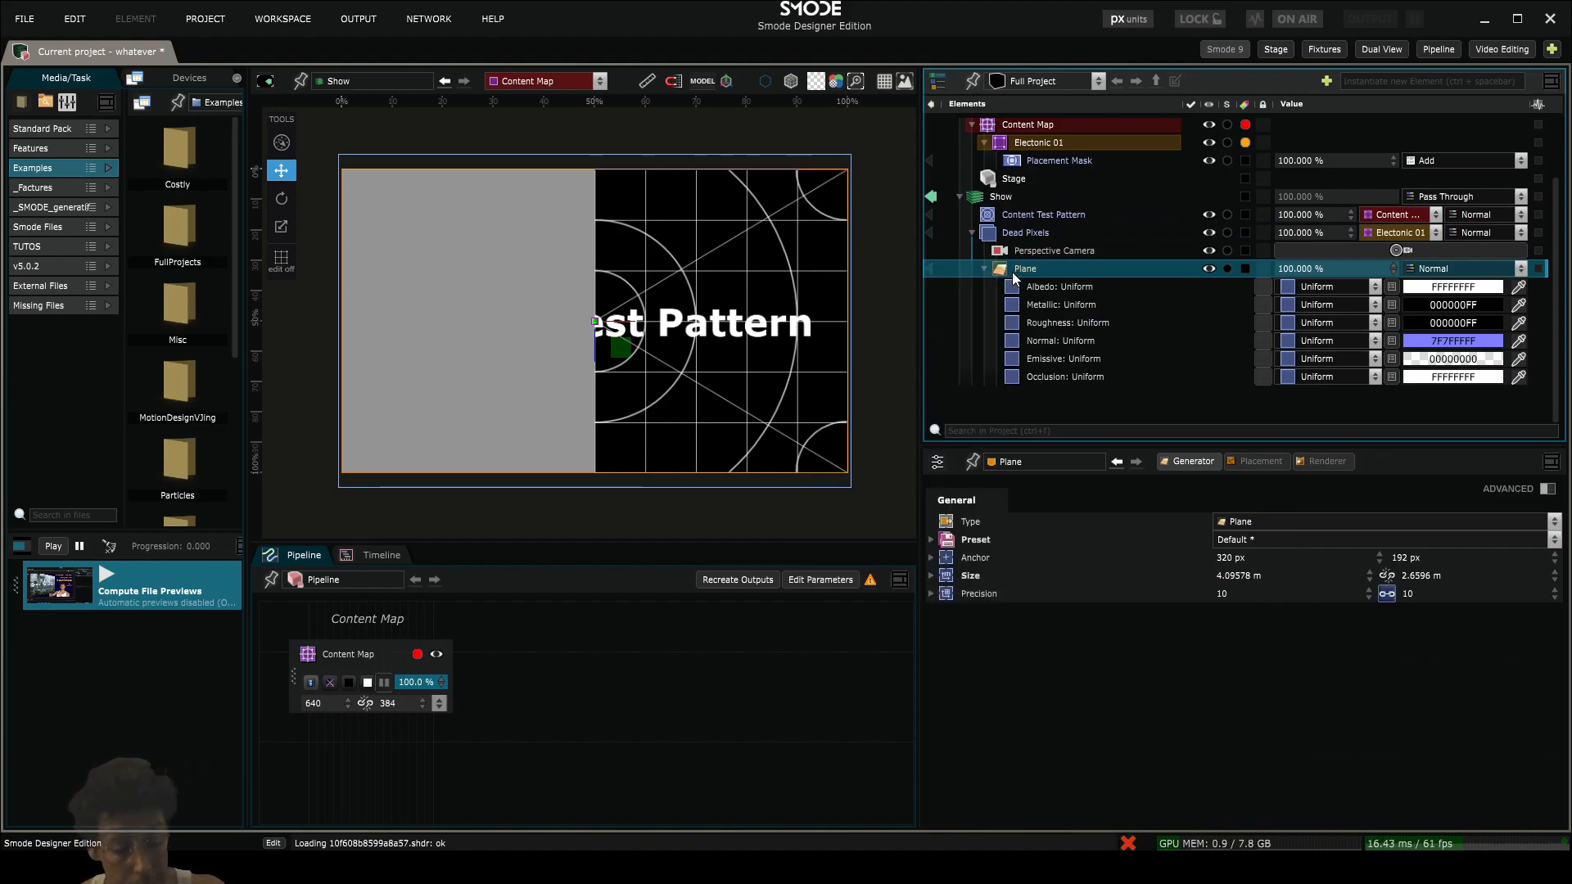
pyautogui.press('ctrl')
pyautogui.hotkey('ctrl', 'shift', 'a')
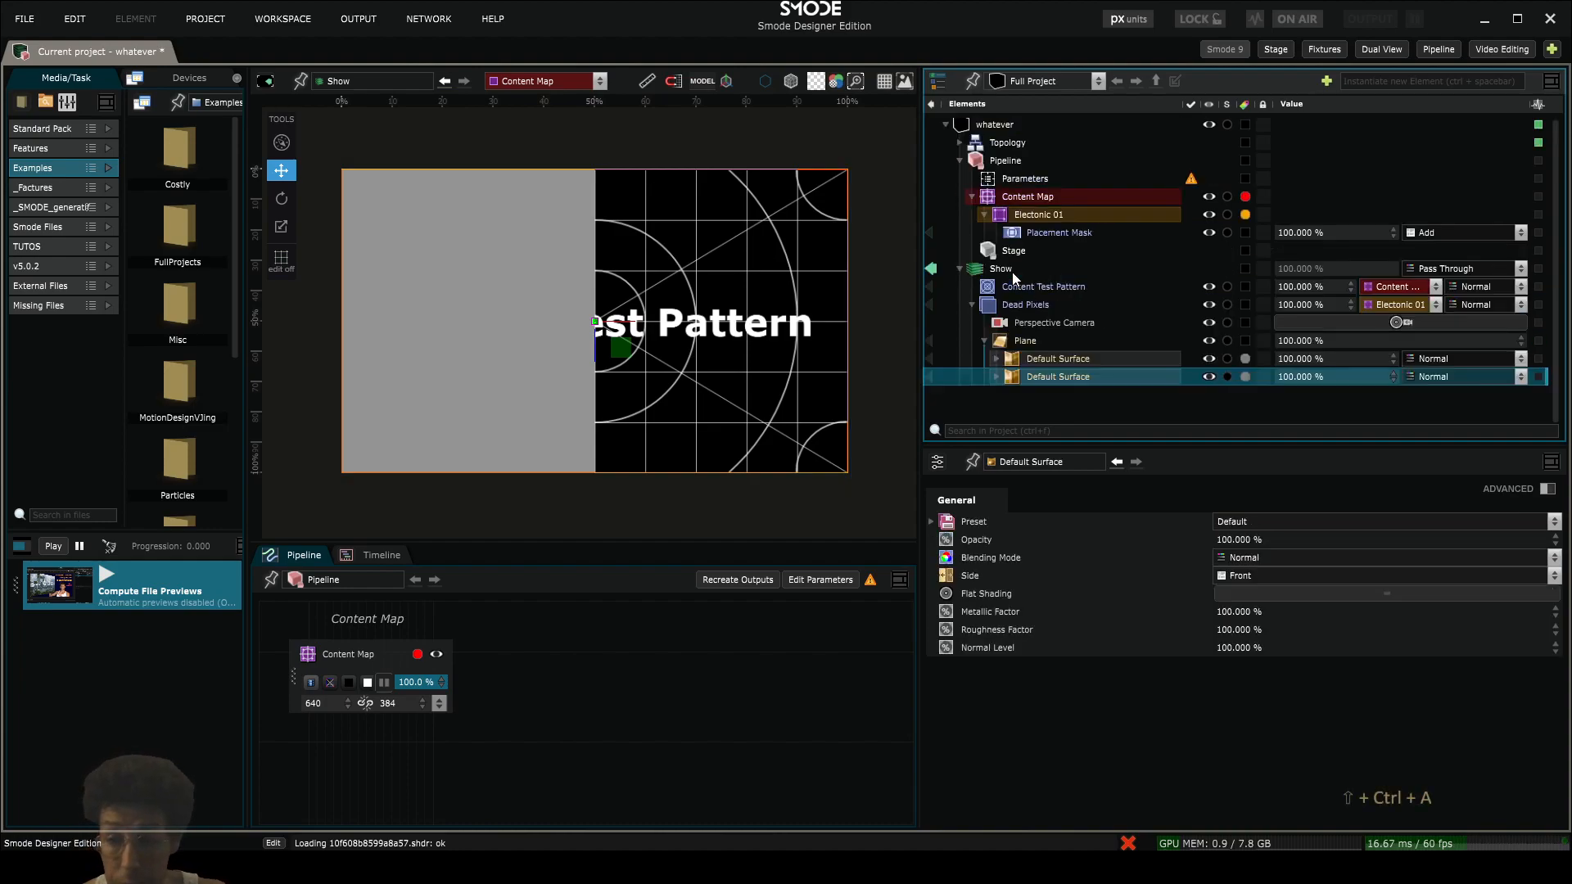
pyautogui.press('Delete')
pyautogui.press('Return')
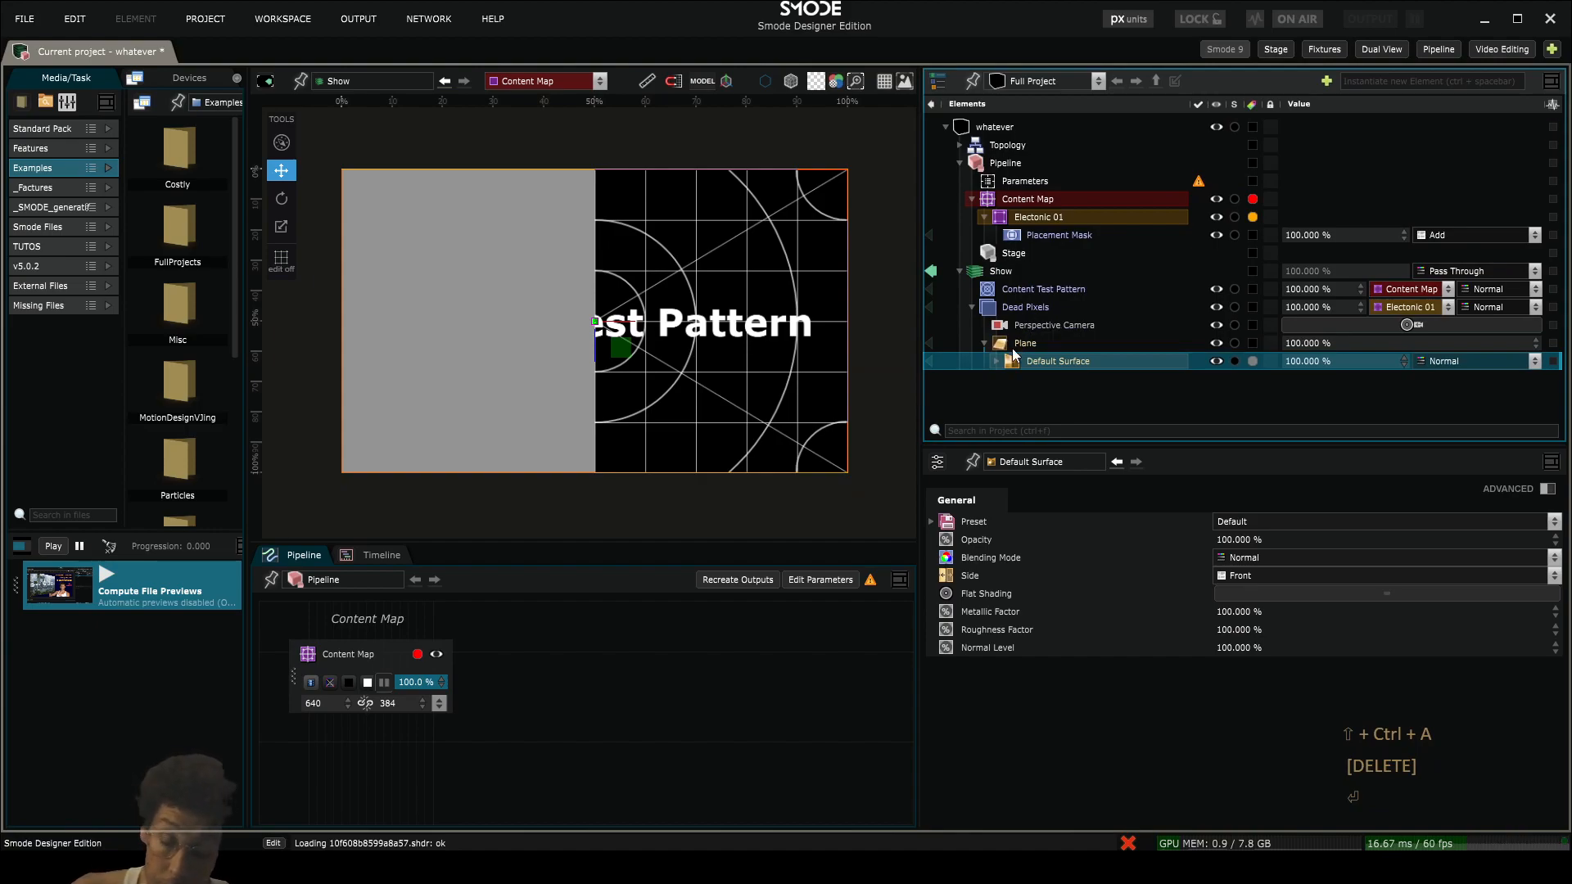
# - Add a Simple Points renderer to the Plane
pyautogui.click(1029, 345)
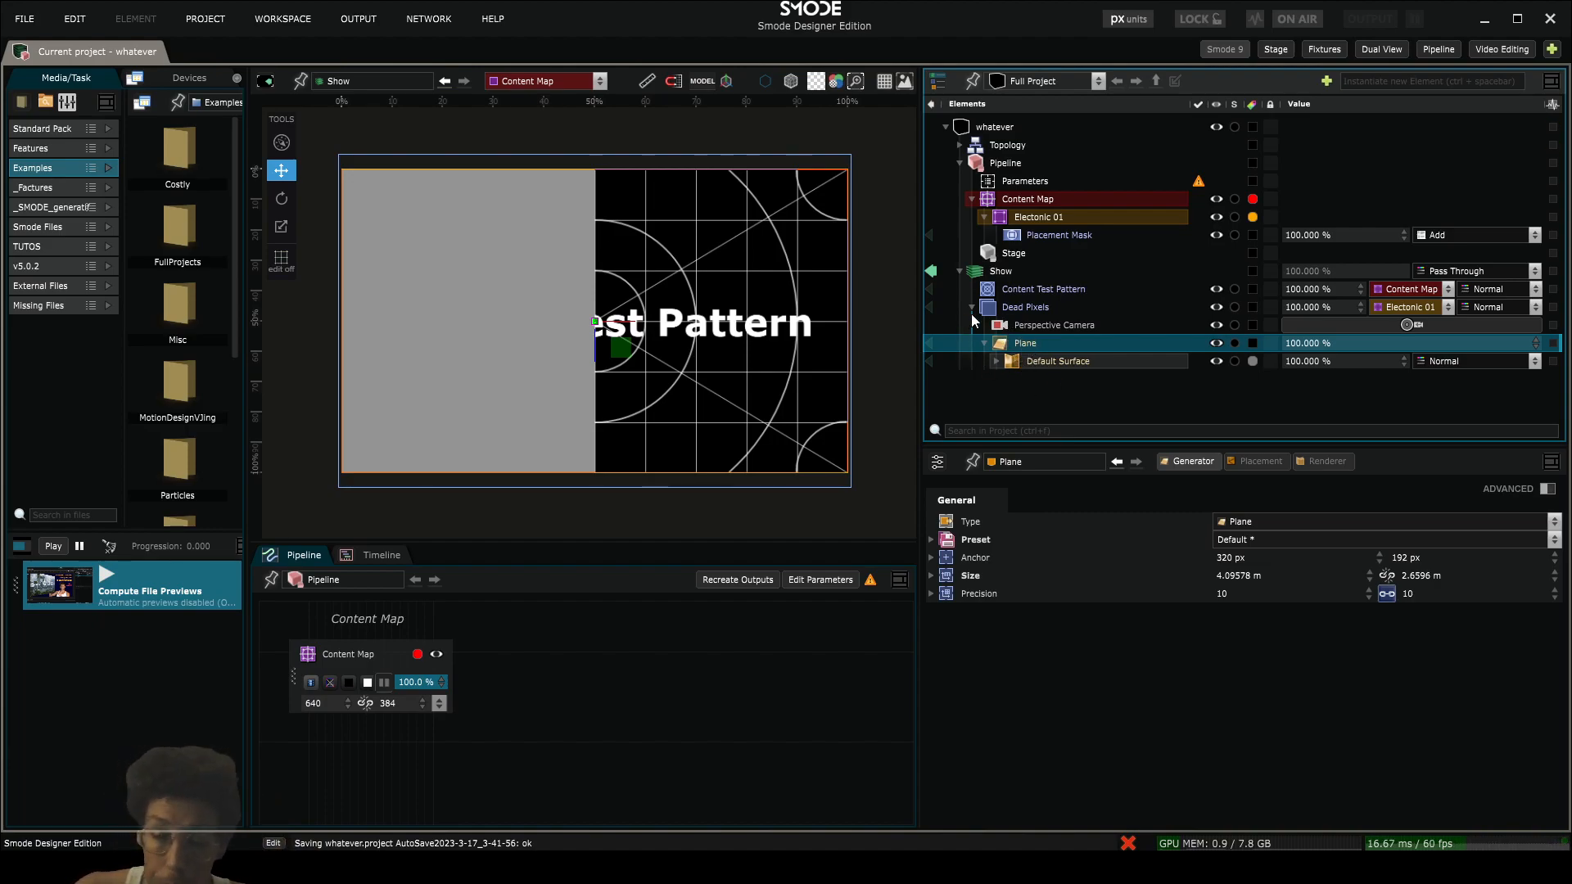
pyautogui.rightClick(1016, 346)
pyautogui.moveTo(935, 511)
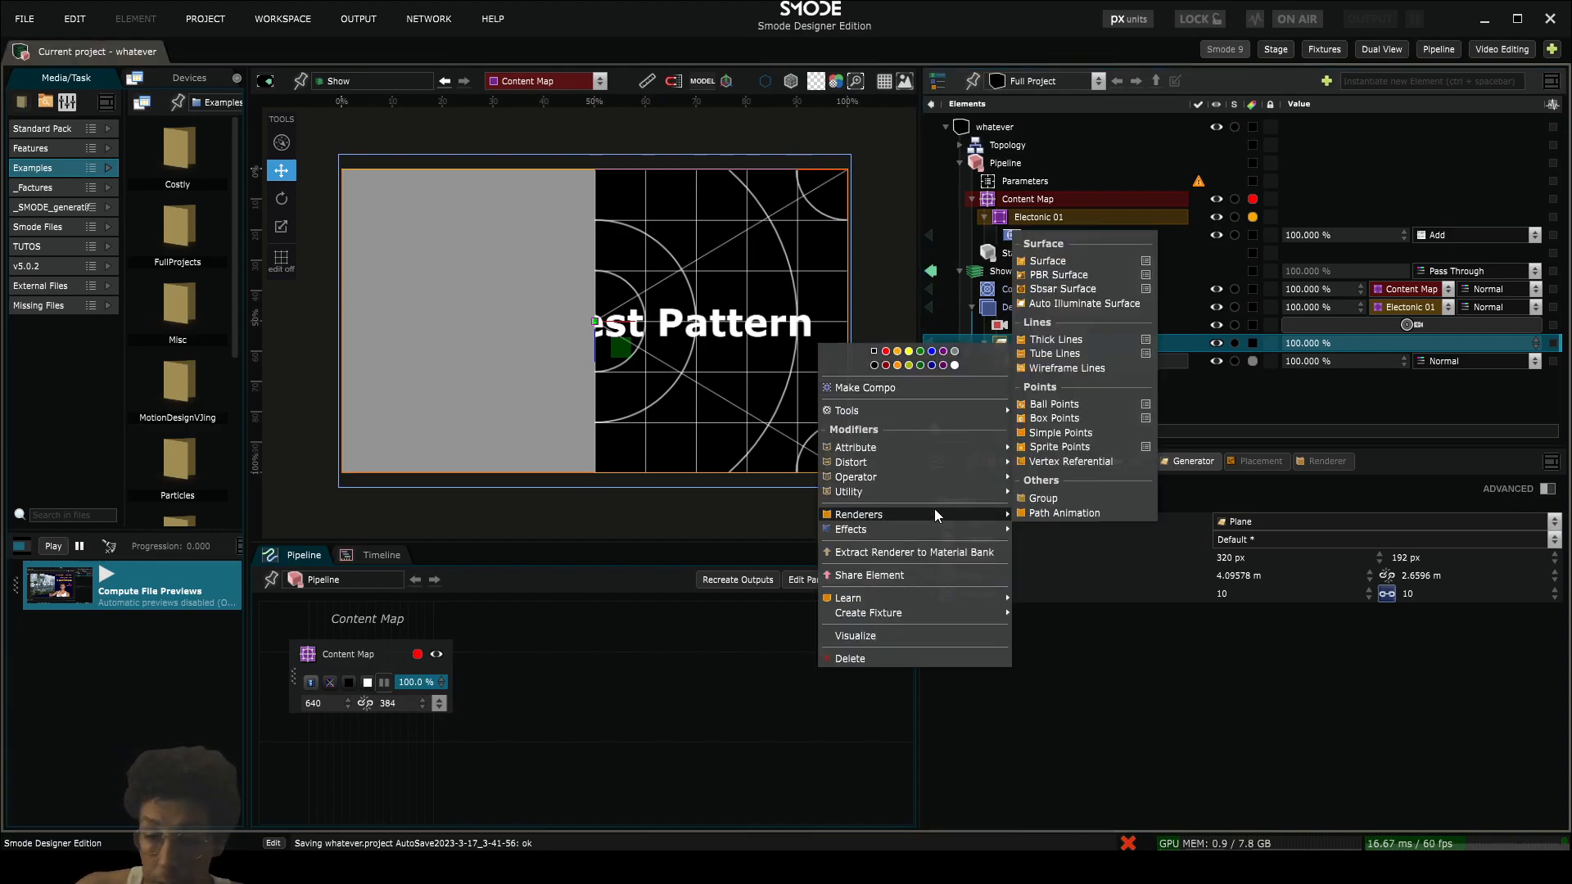
pyautogui.click(1073, 439)
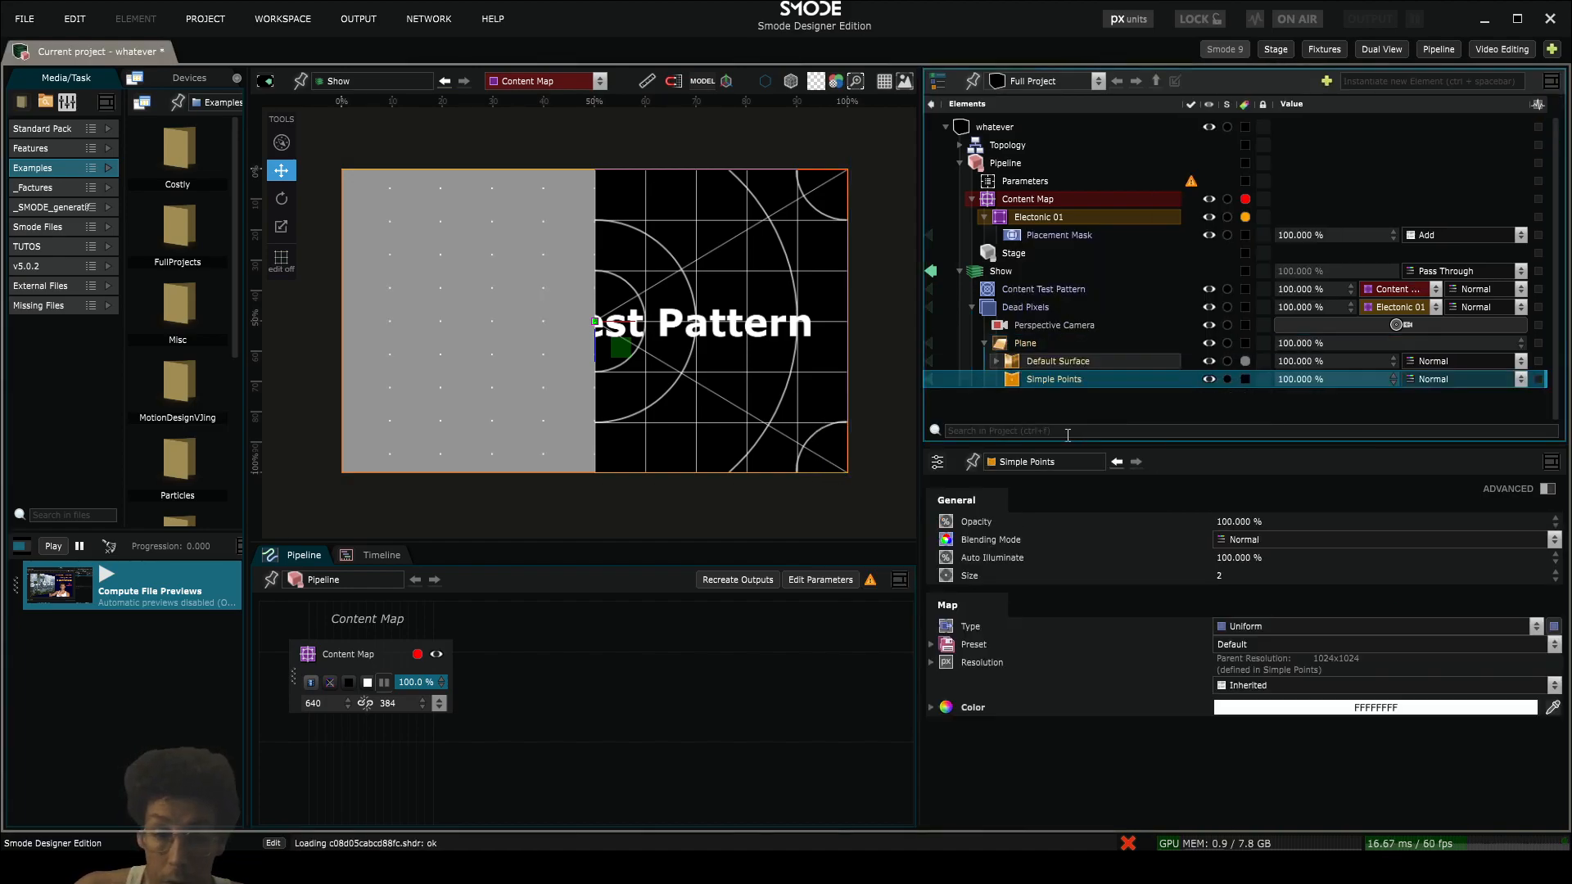
pyautogui.scroll(5, 512, 344)
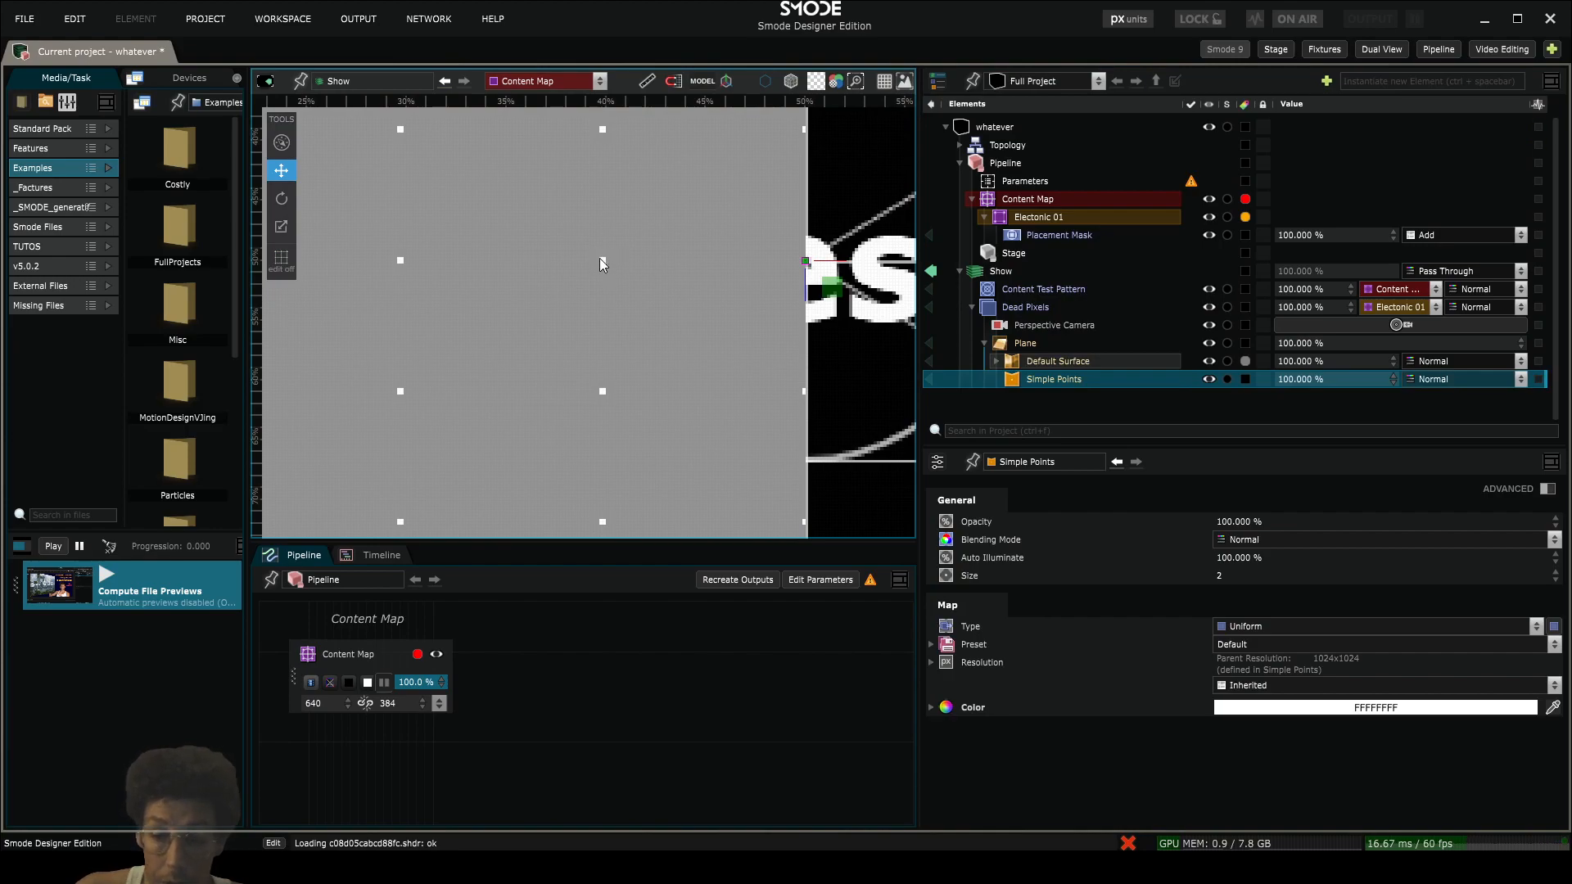
# - Set the Simple Points renderer's size to 1 and its colour to red, FF0000FF
pyautogui.click(1225, 576)
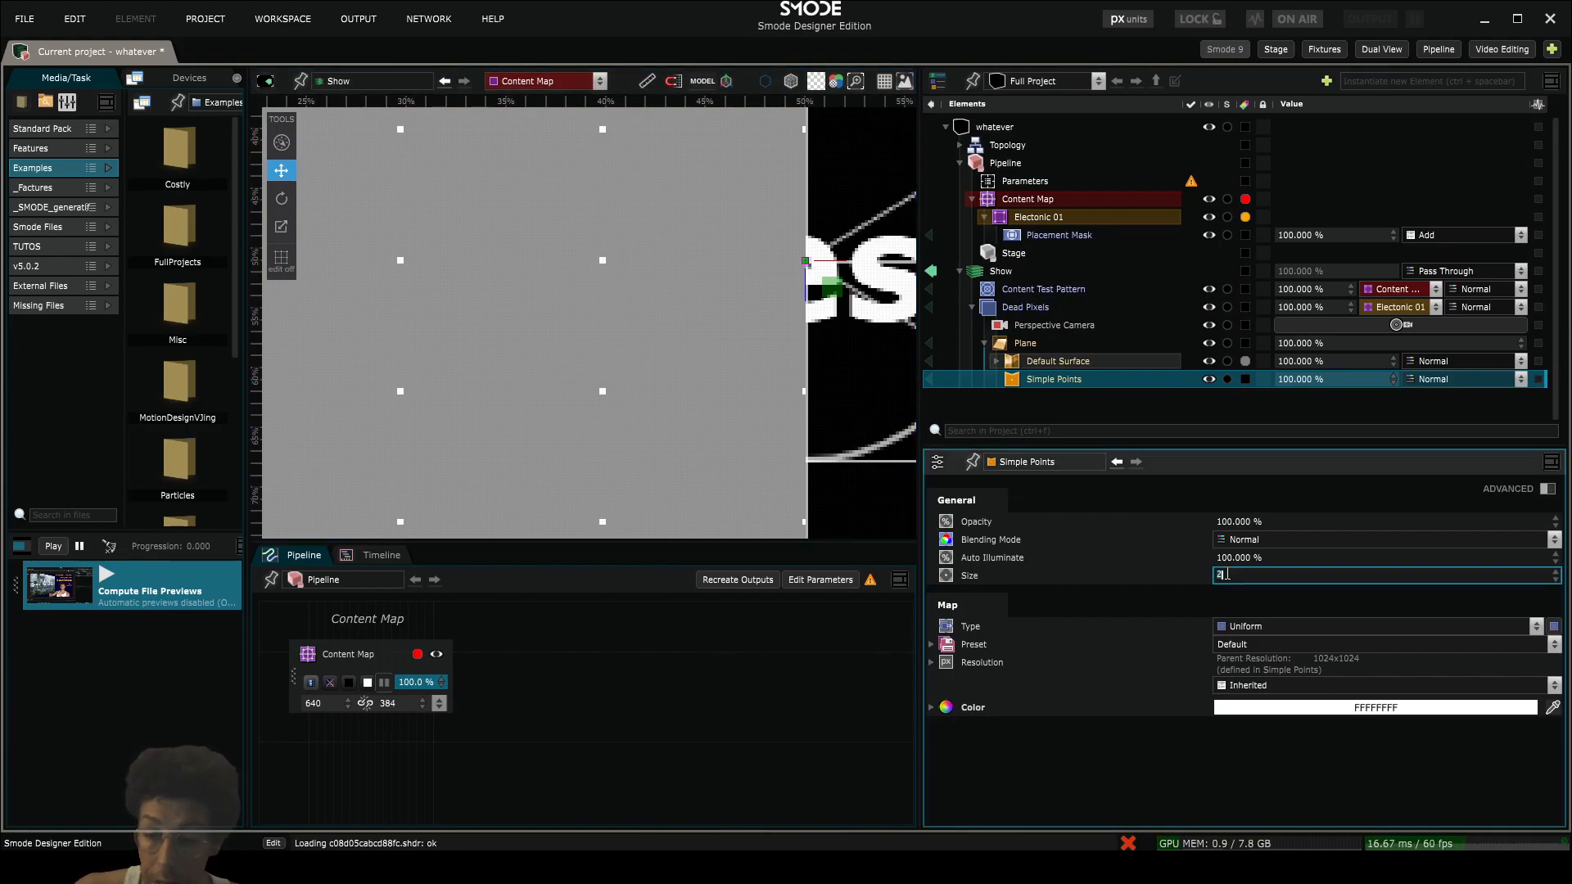
pyautogui.write('1')
pyautogui.press('Return')
pyautogui.scroll(-5, 505, 341)
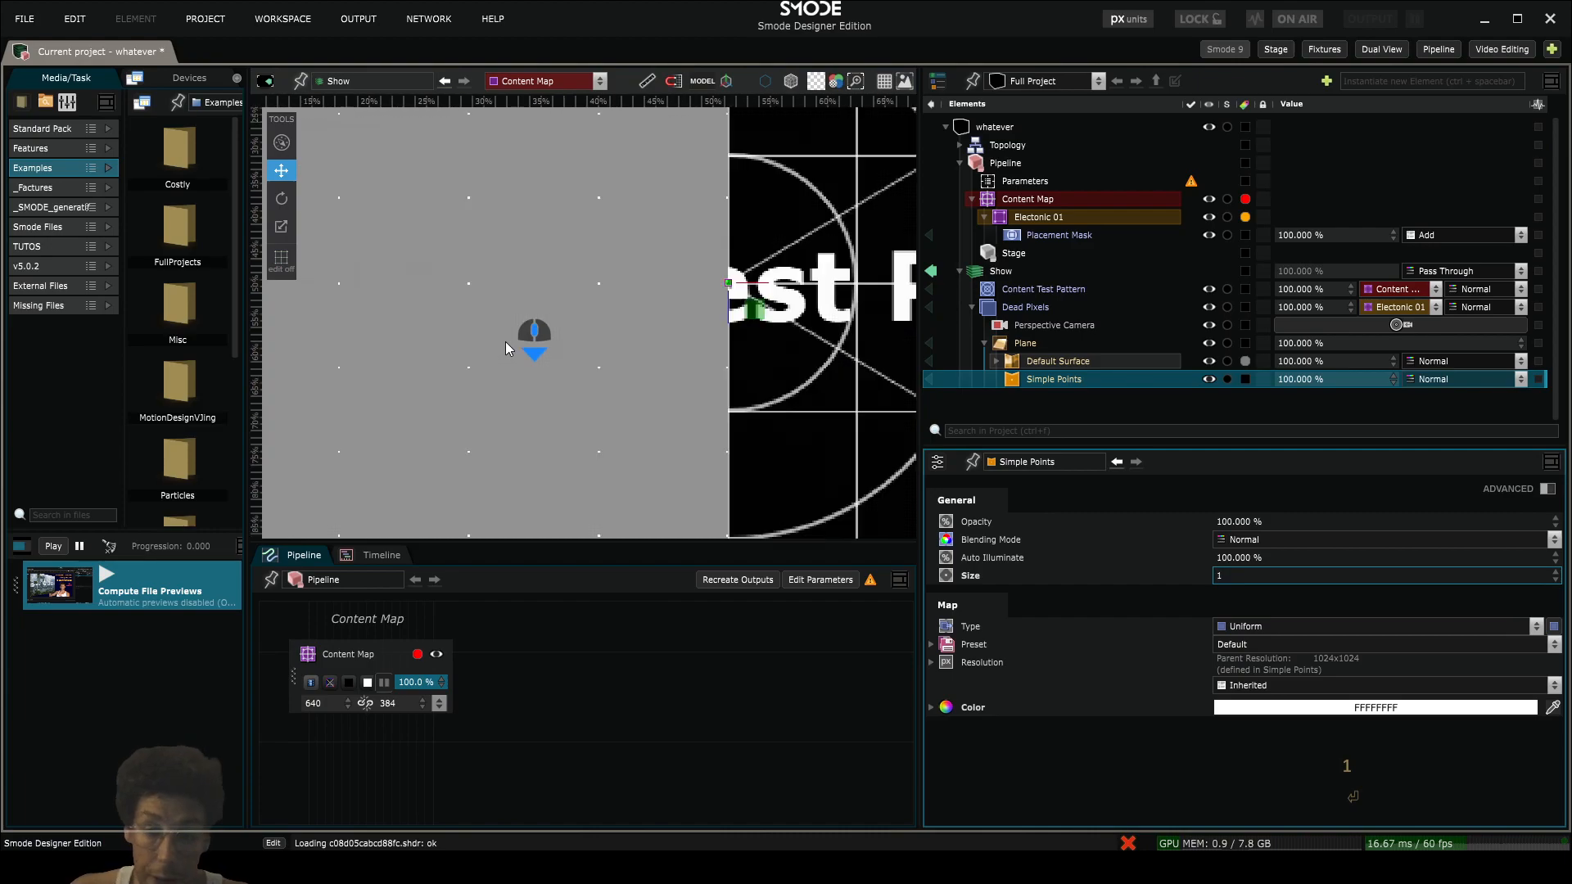
pyautogui.moveTo(507, 341); pyautogui.dragTo(590, 334)
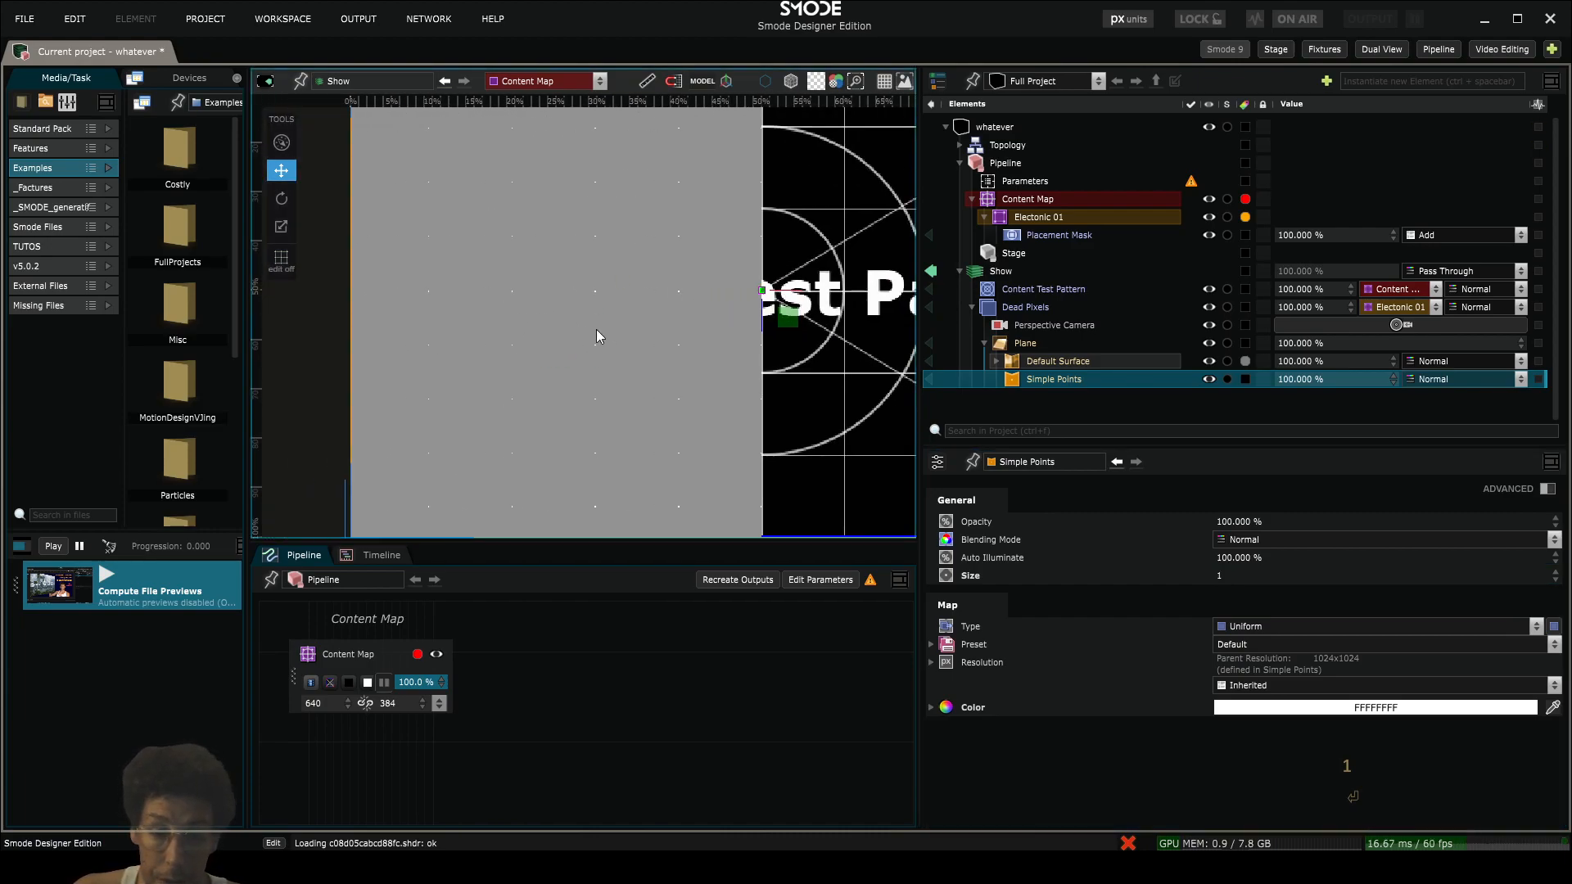
pyautogui.scroll(2, 596, 329)
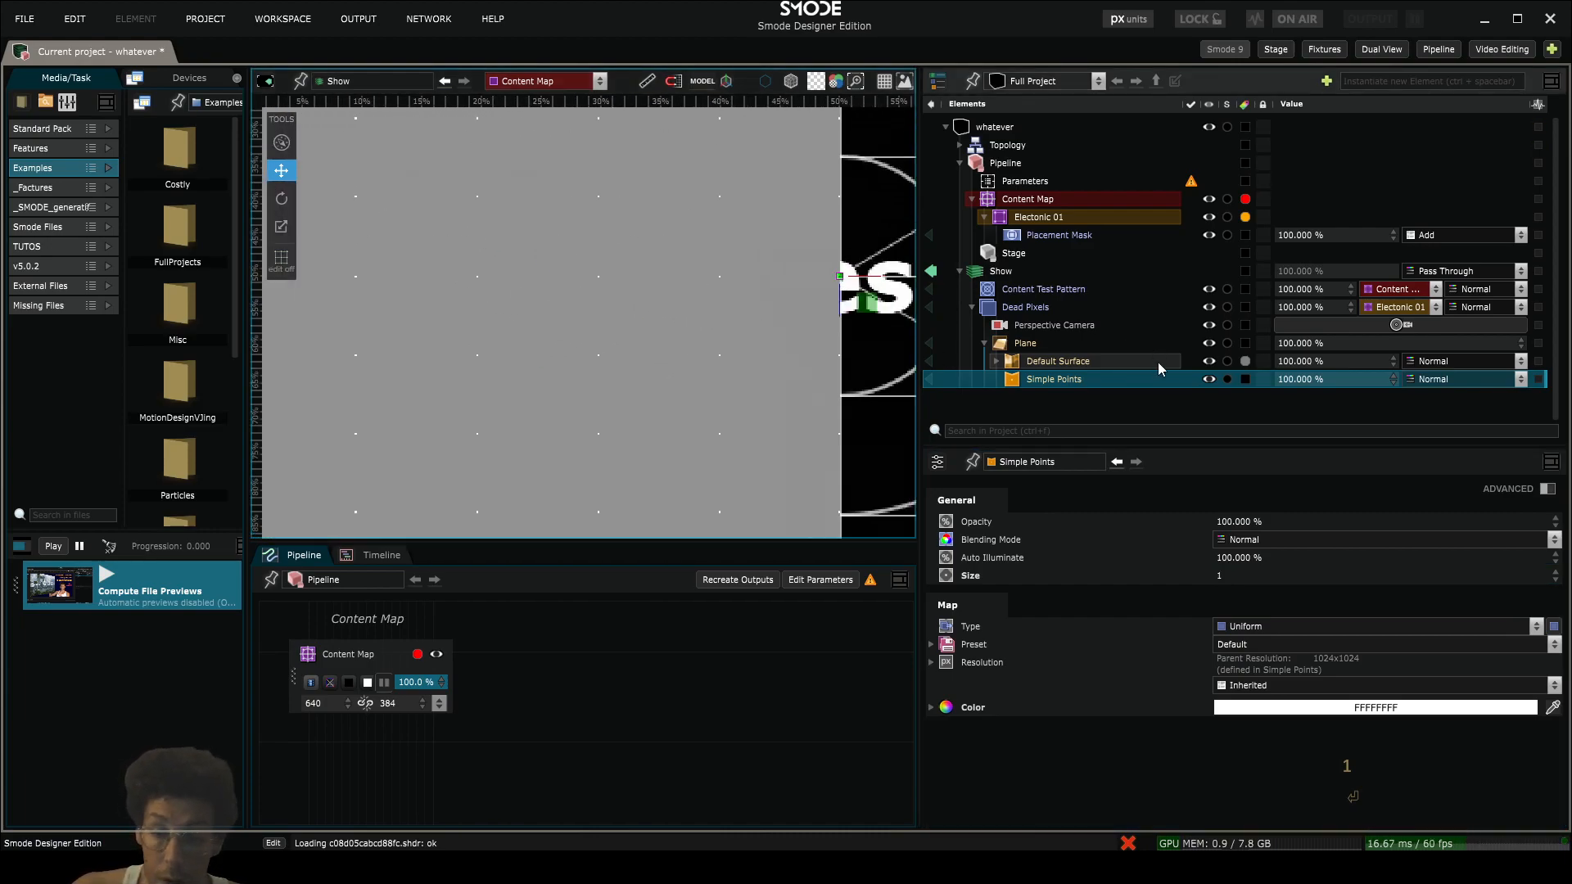
pyautogui.click(1395, 709)
pyautogui.moveTo(1336, 731); pyautogui.dragTo(1544, 519)
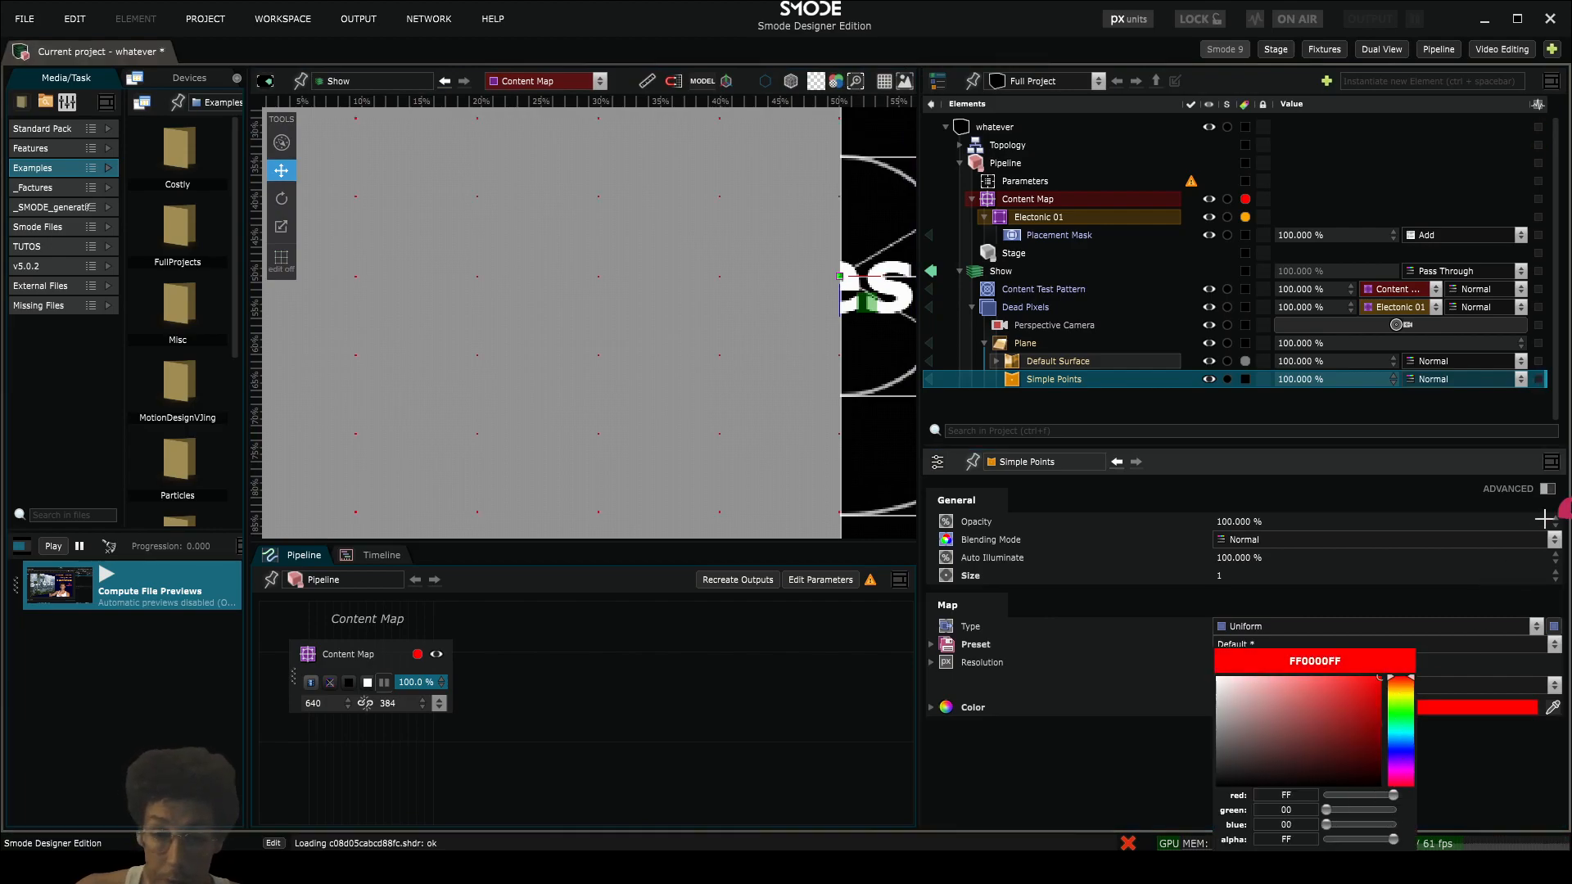
# - Add a Random Points operator modifier to the Plane
pyautogui.click(1023, 343)
pyautogui.rightClick(1017, 342)
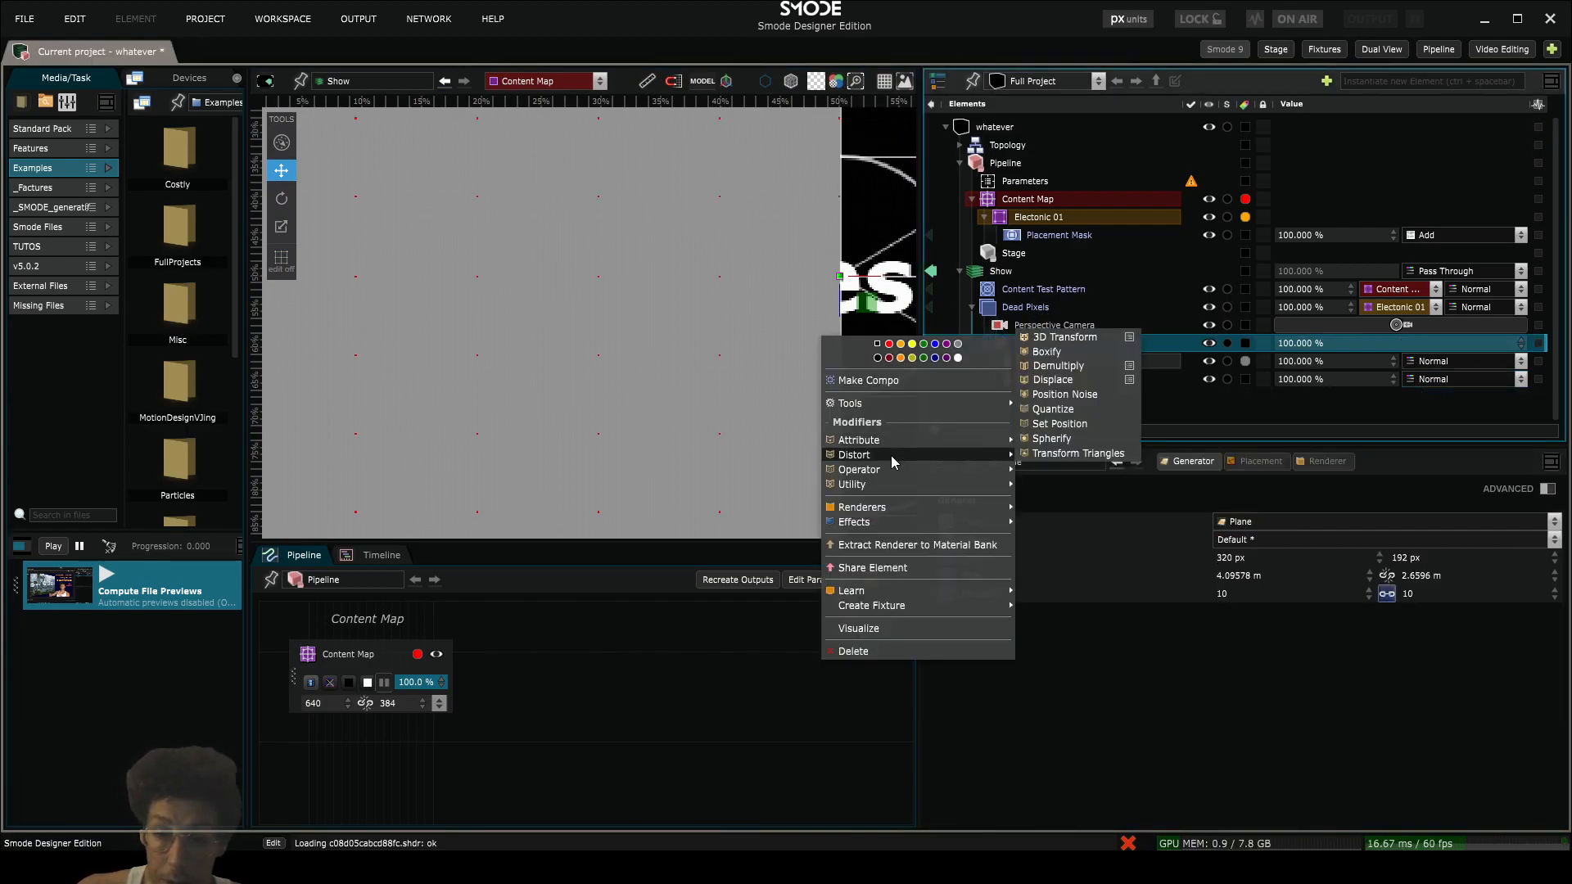
pyautogui.moveTo(891, 467)
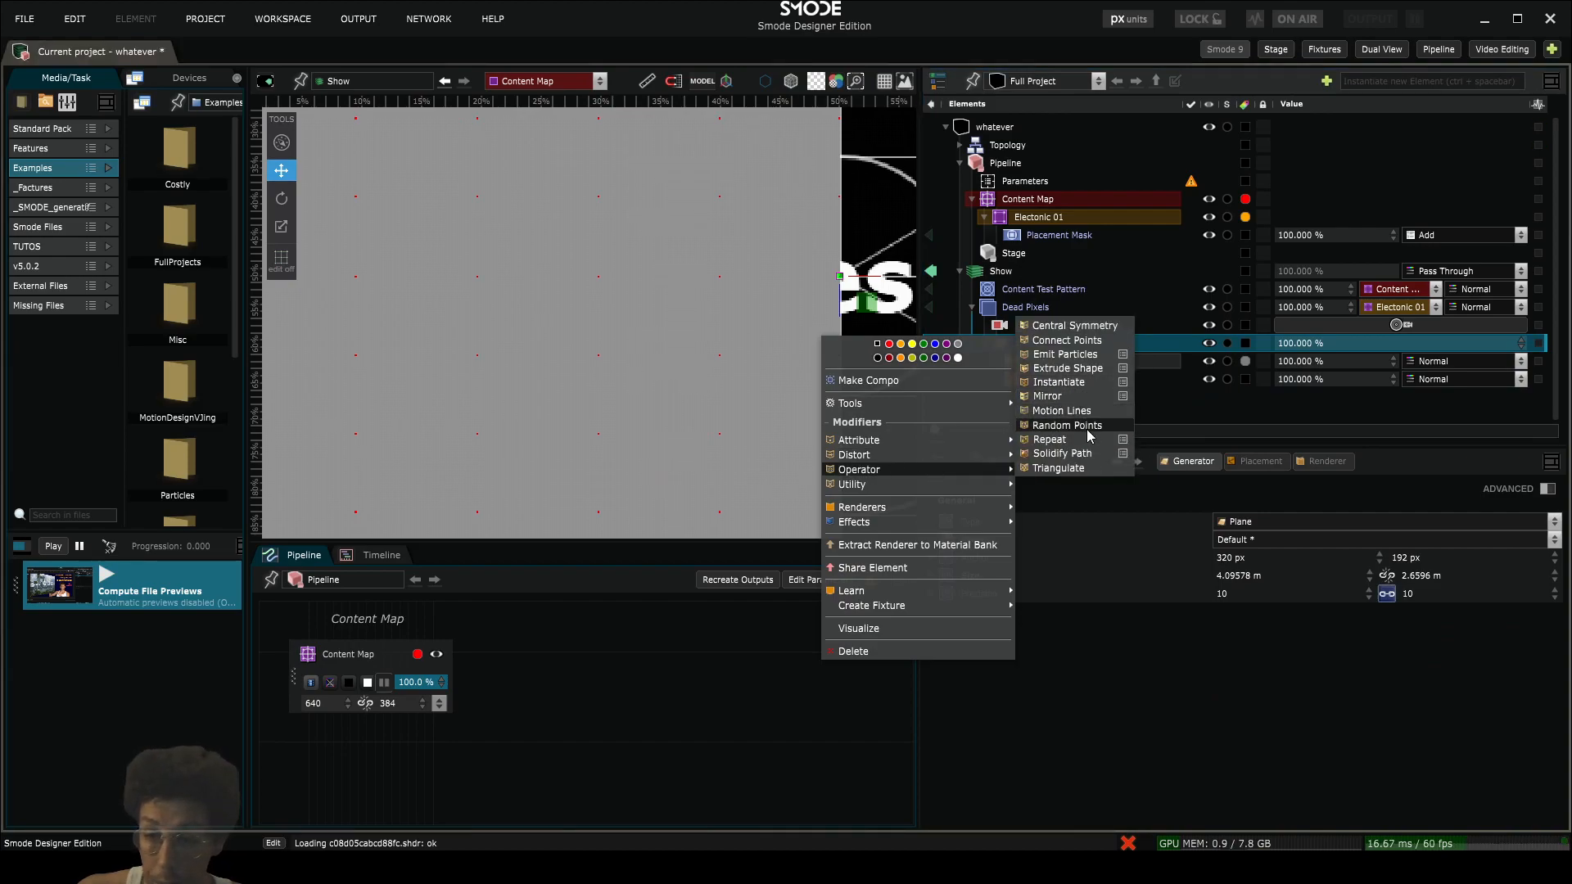
pyautogui.click(1058, 424)
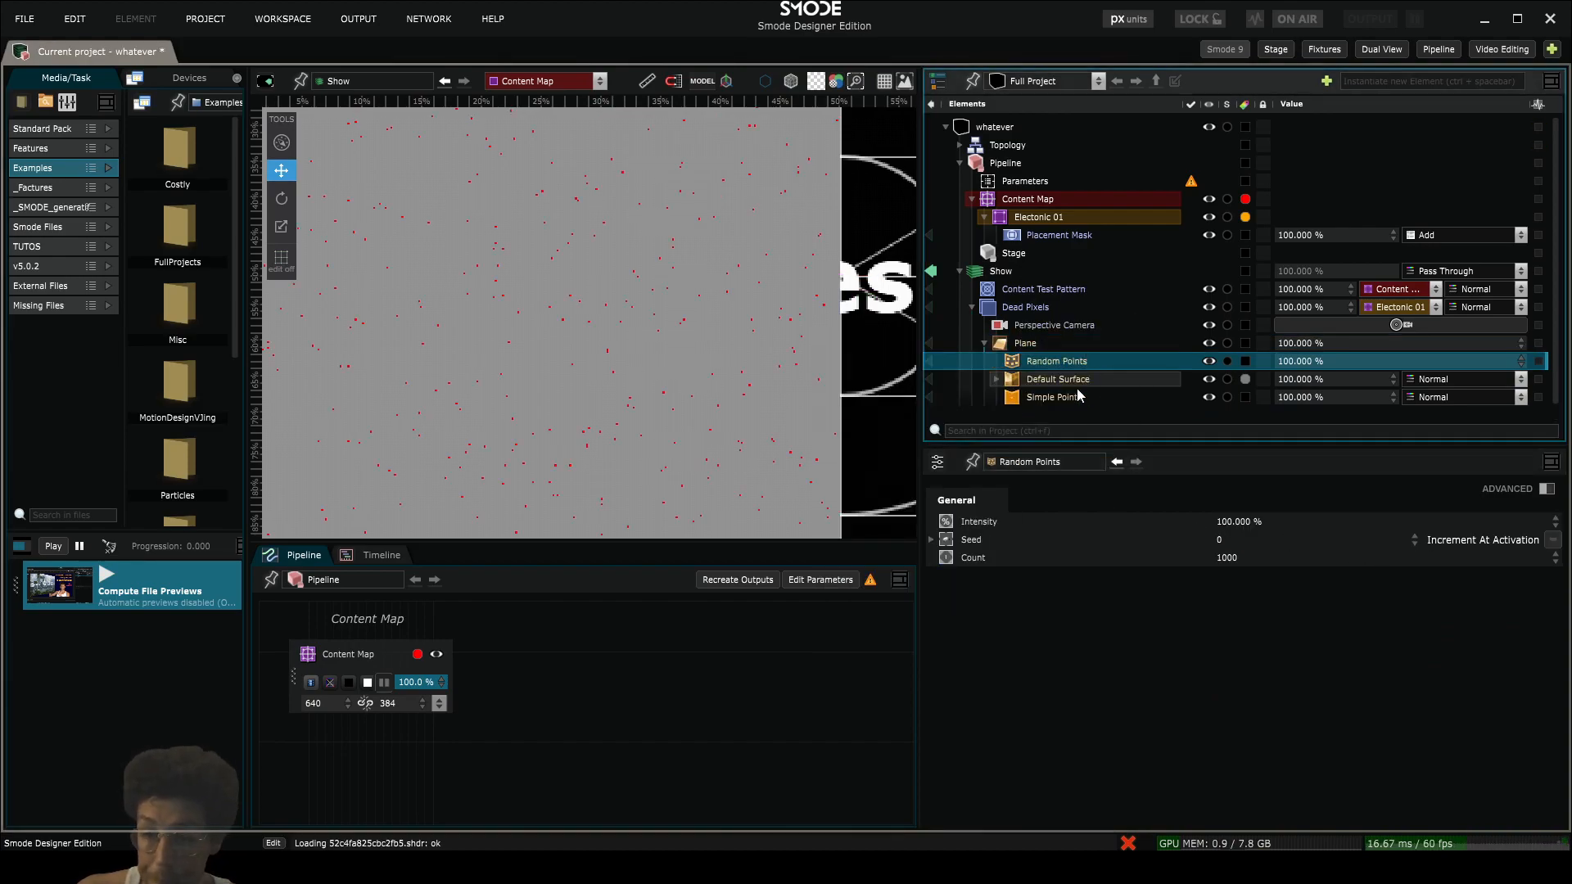
# - Deactivate and delete the Plane's Default Surface renderer
pyautogui.click(1052, 380)
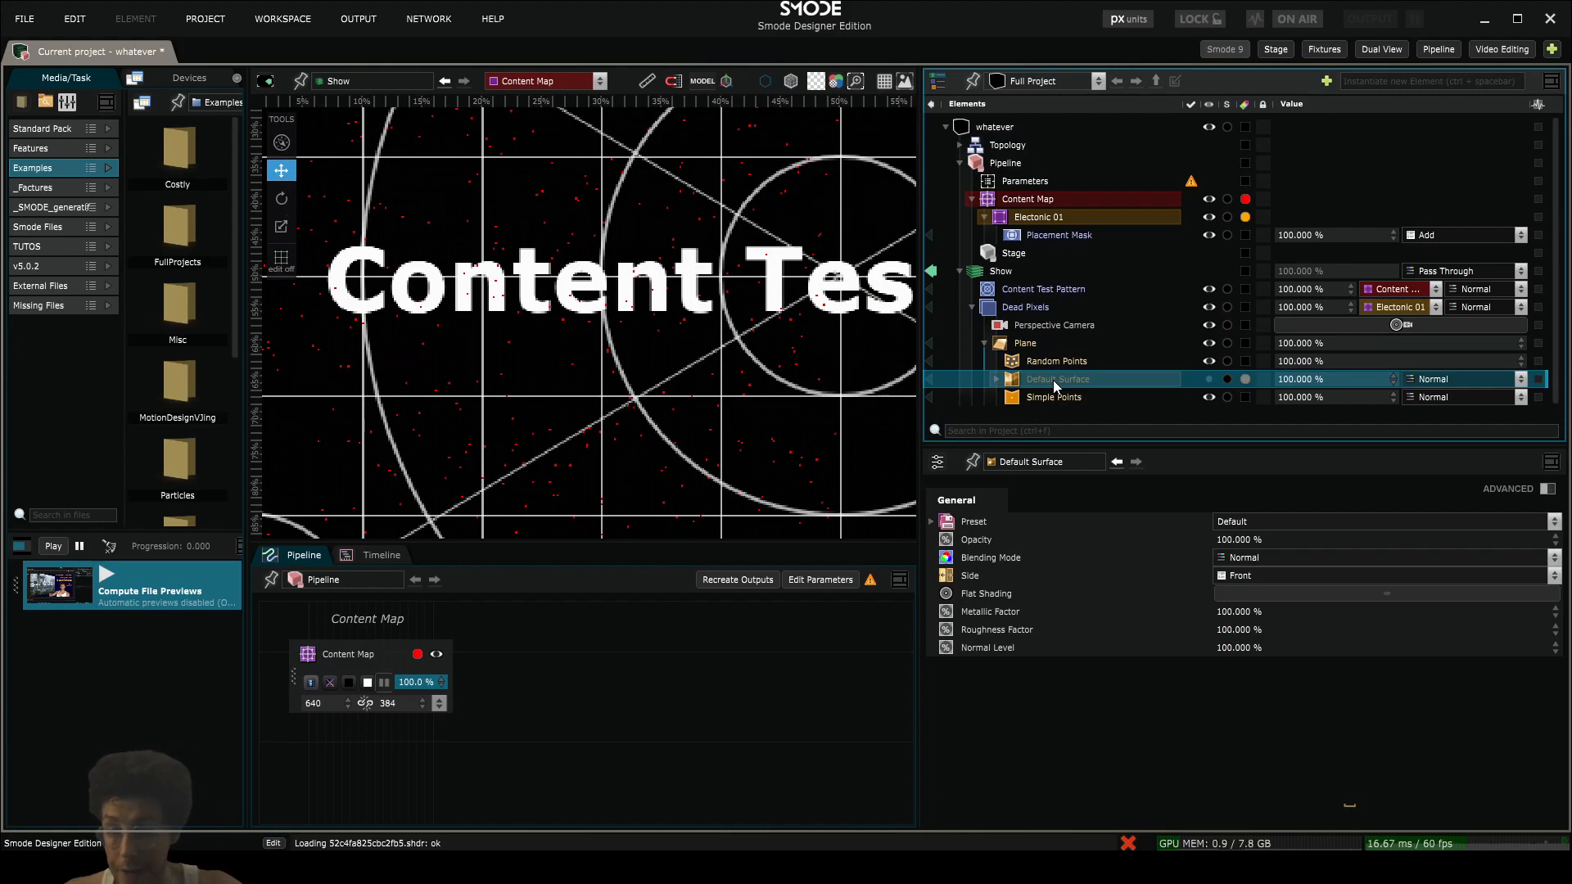
pyautogui.press('Delete')
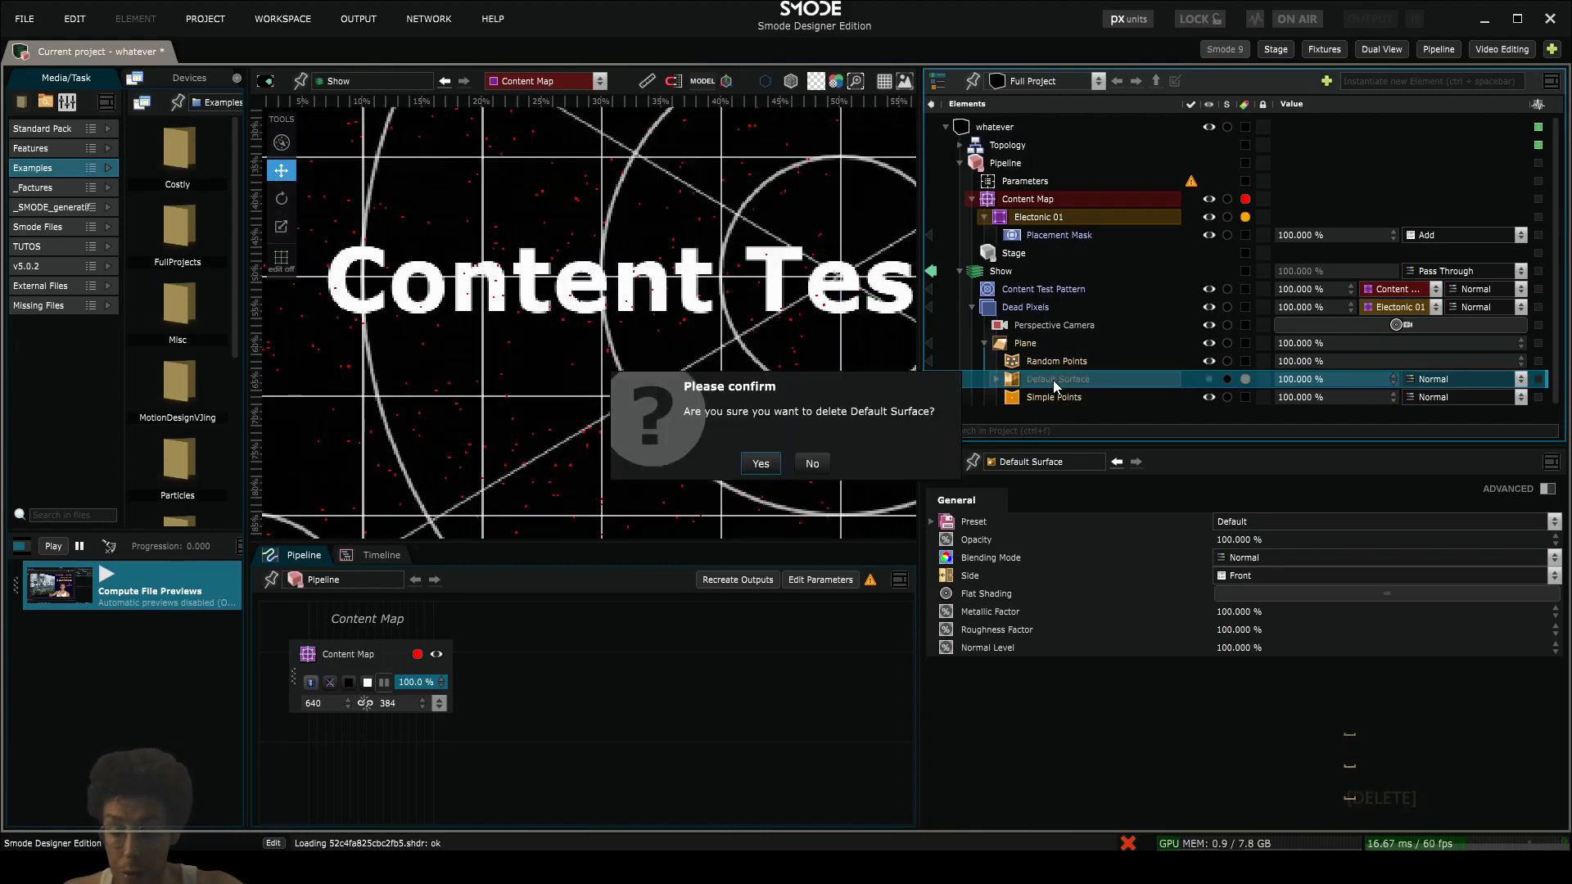
pyautogui.press('Return')
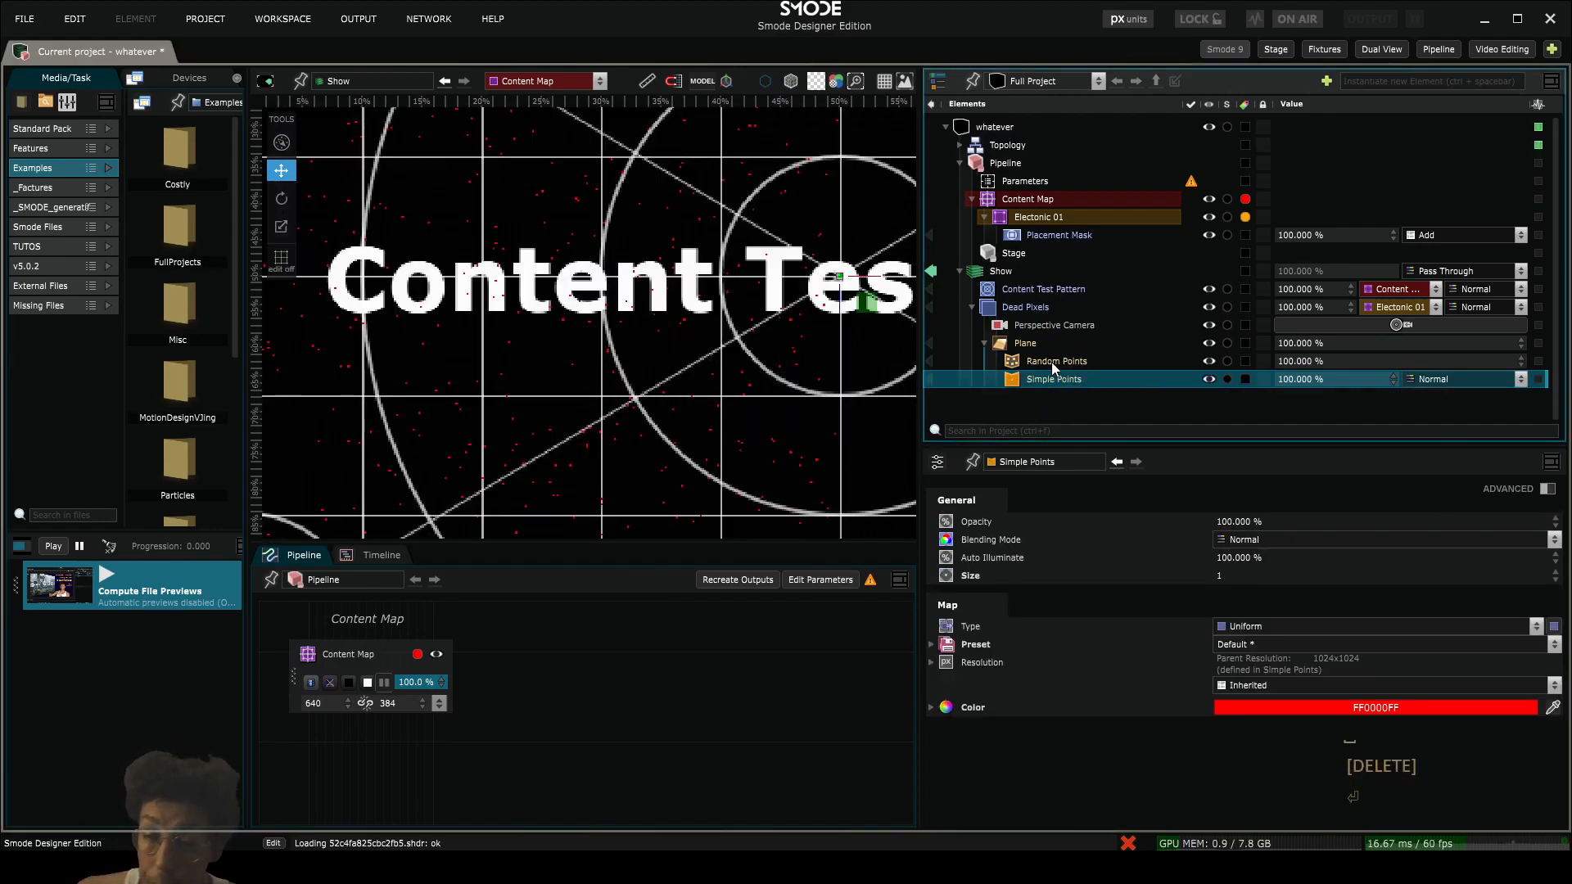
# - Expose the Random Points count as a positive number parameter and move the resulting Parameters bank into the Dead Pixels compo
pyautogui.scroll(-2, 786, 336)
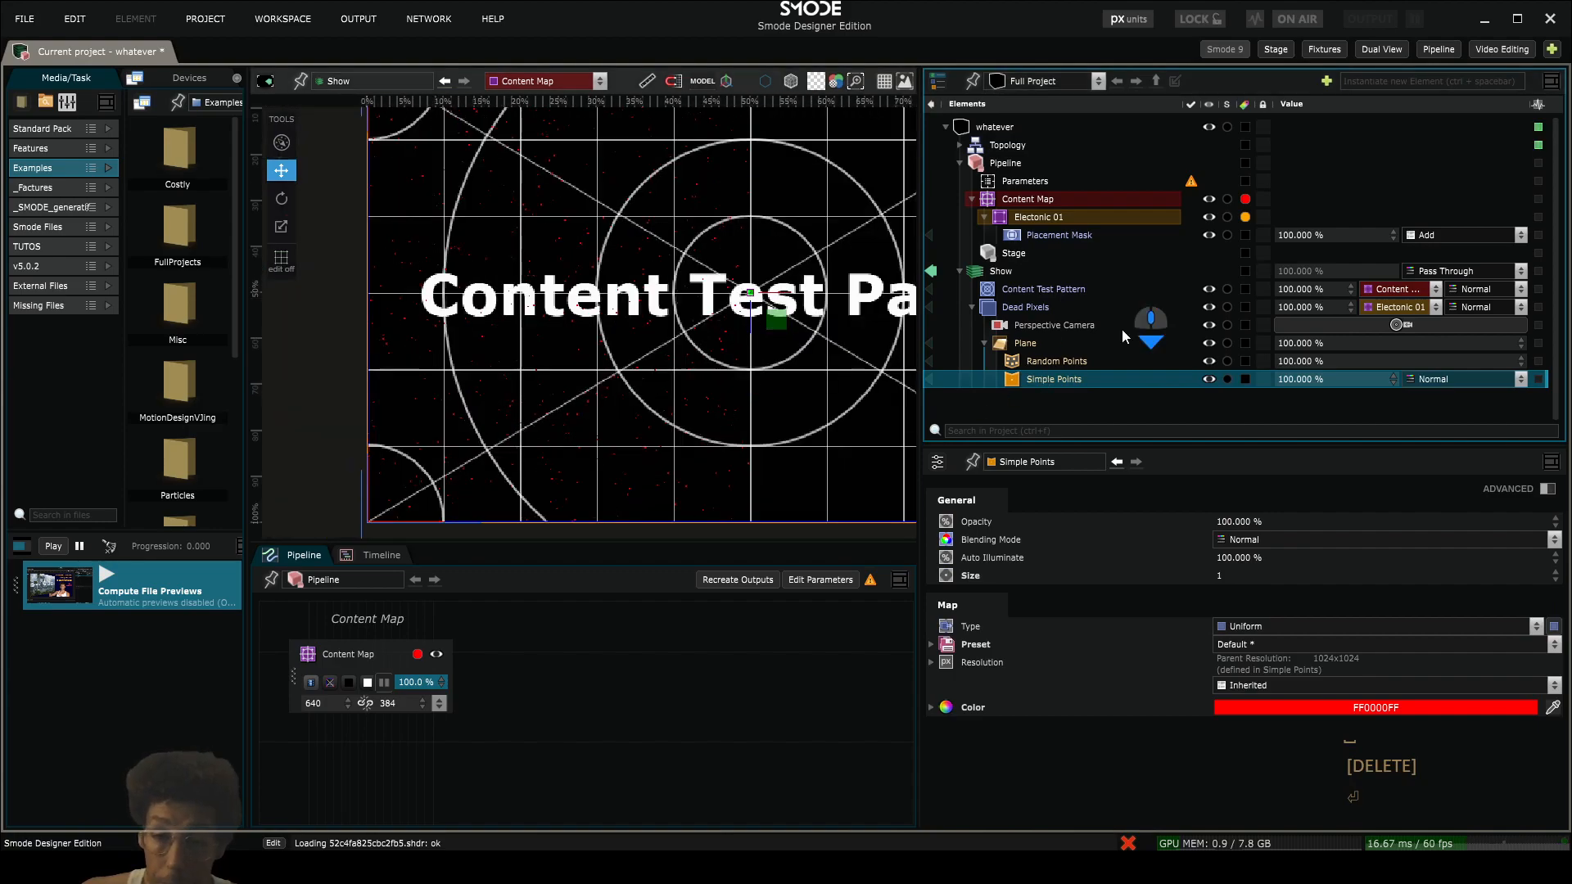
pyautogui.click(1046, 361)
pyautogui.click(1231, 557)
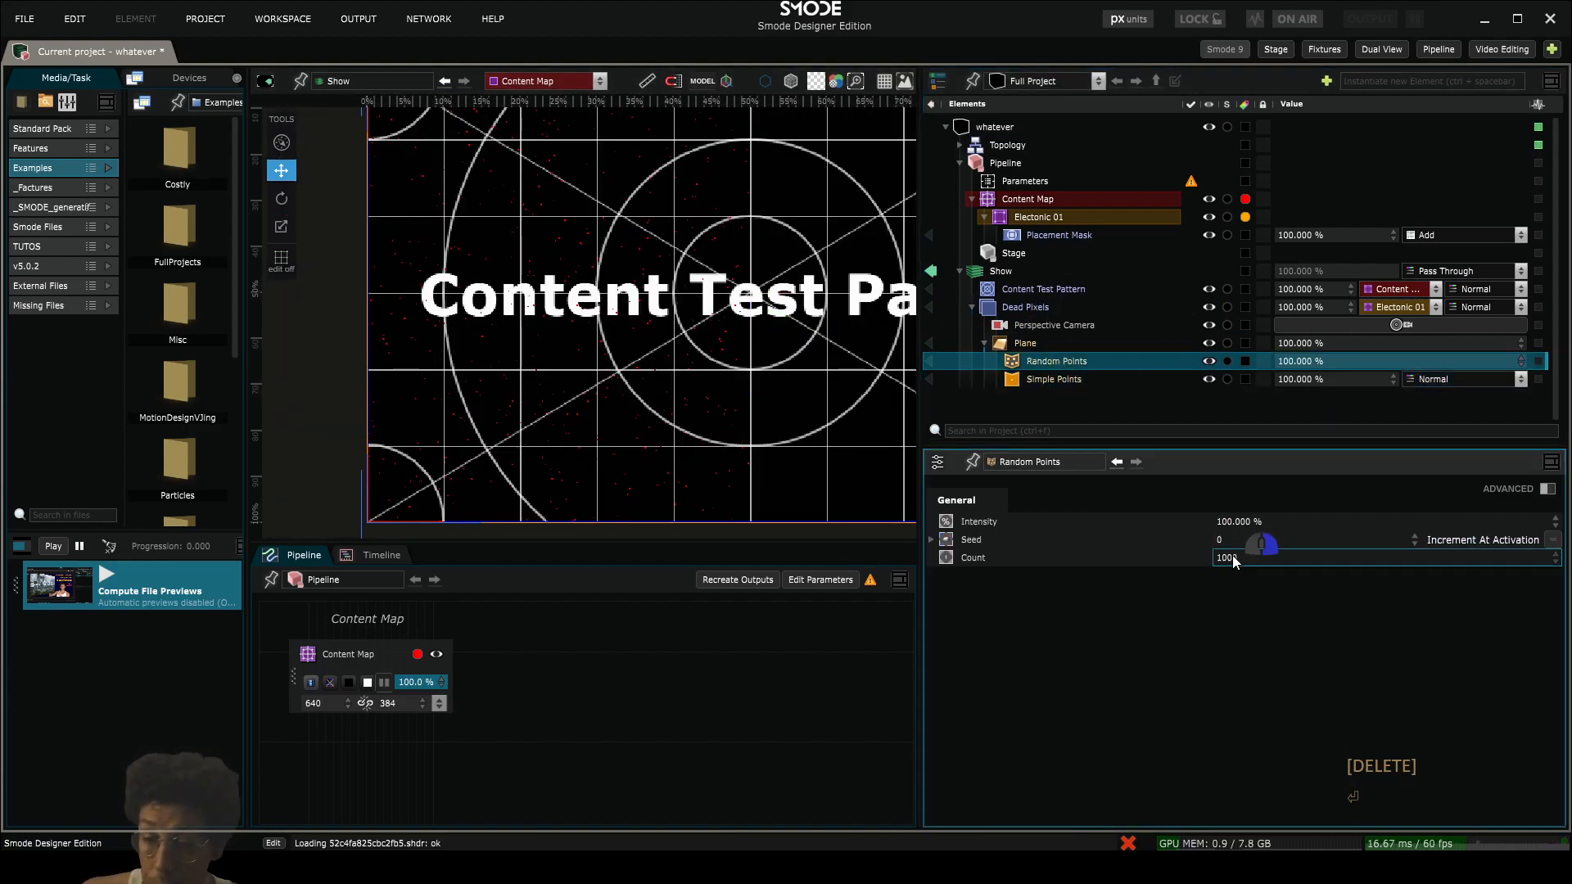
pyautogui.rightClick(1232, 557)
pyautogui.click(1258, 587)
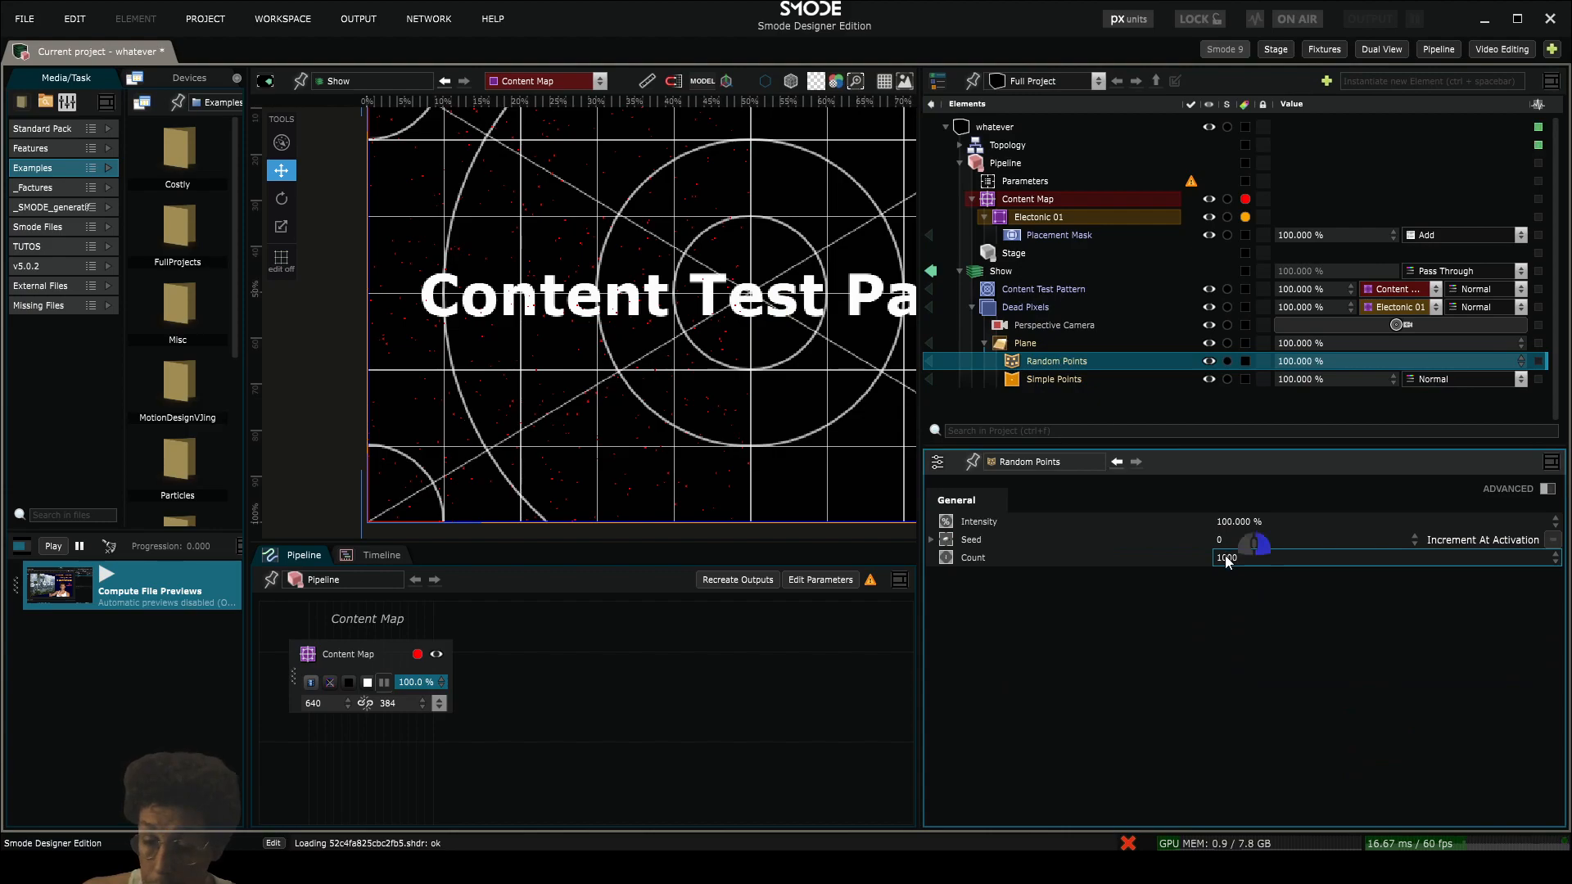
pyautogui.rightClick(1227, 561)
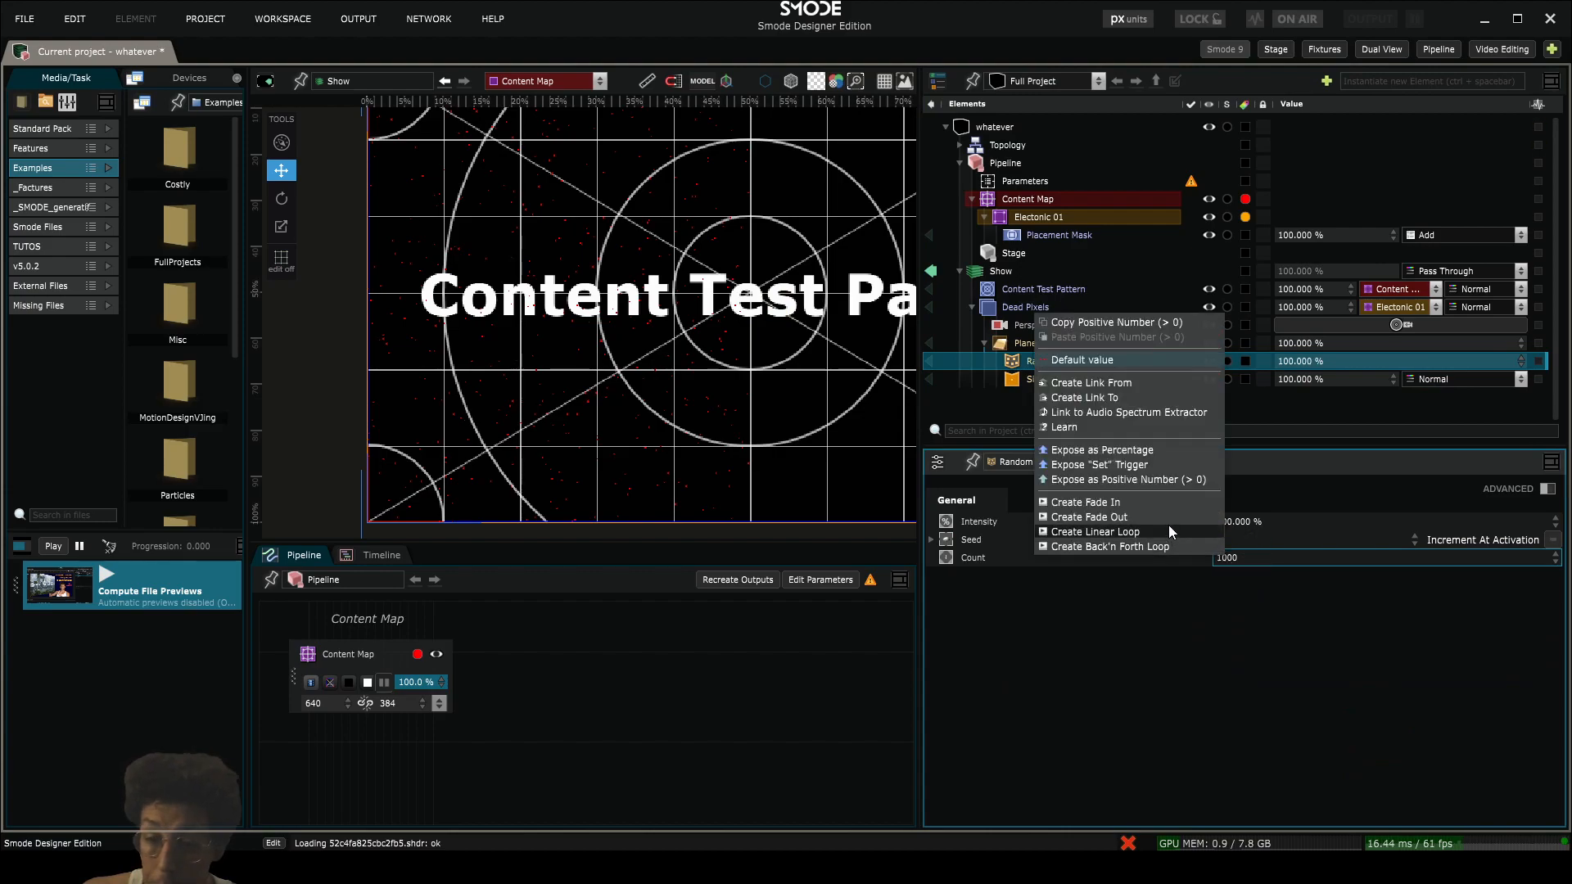
pyautogui.click(1164, 481)
pyautogui.moveTo(1006, 293); pyautogui.dragTo(1020, 357)
# - Raise the exposed Random Points Count parameter to 19600
pyautogui.moveTo(1326, 344); pyautogui.dragTo(609, 487)
pyautogui.scroll(-2, 602, 398)
pyautogui.scroll(4, 550, 379)
pyautogui.scroll(3, 550, 379)
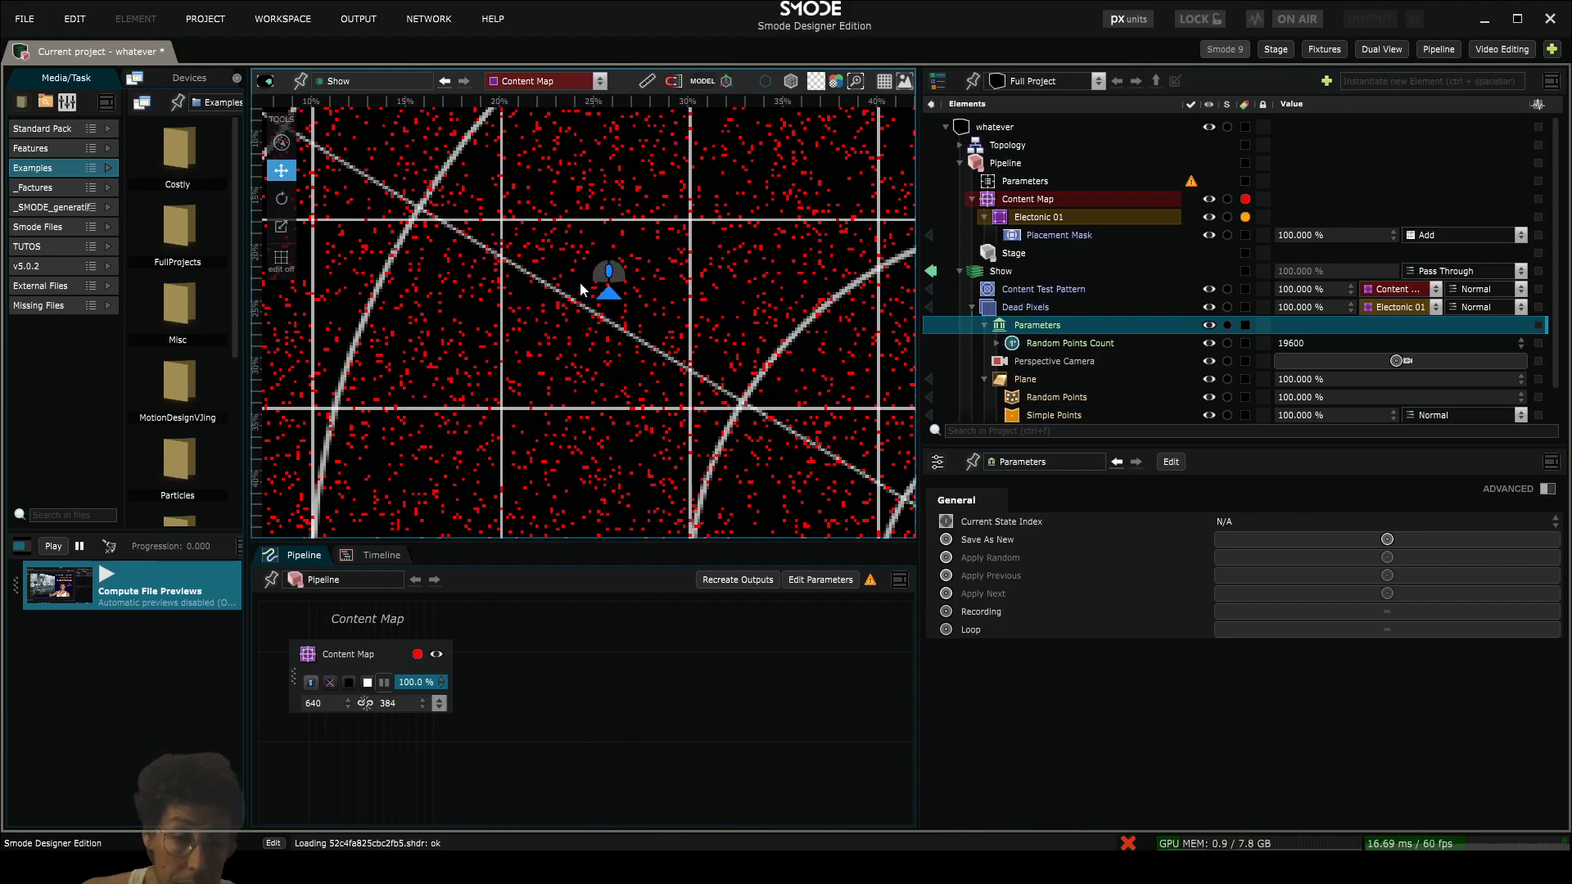
pyautogui.scroll(-2, 1064, 376)
# - Create a linear loop animation on the seed of the Random Points modifier
pyautogui.click(1048, 359)
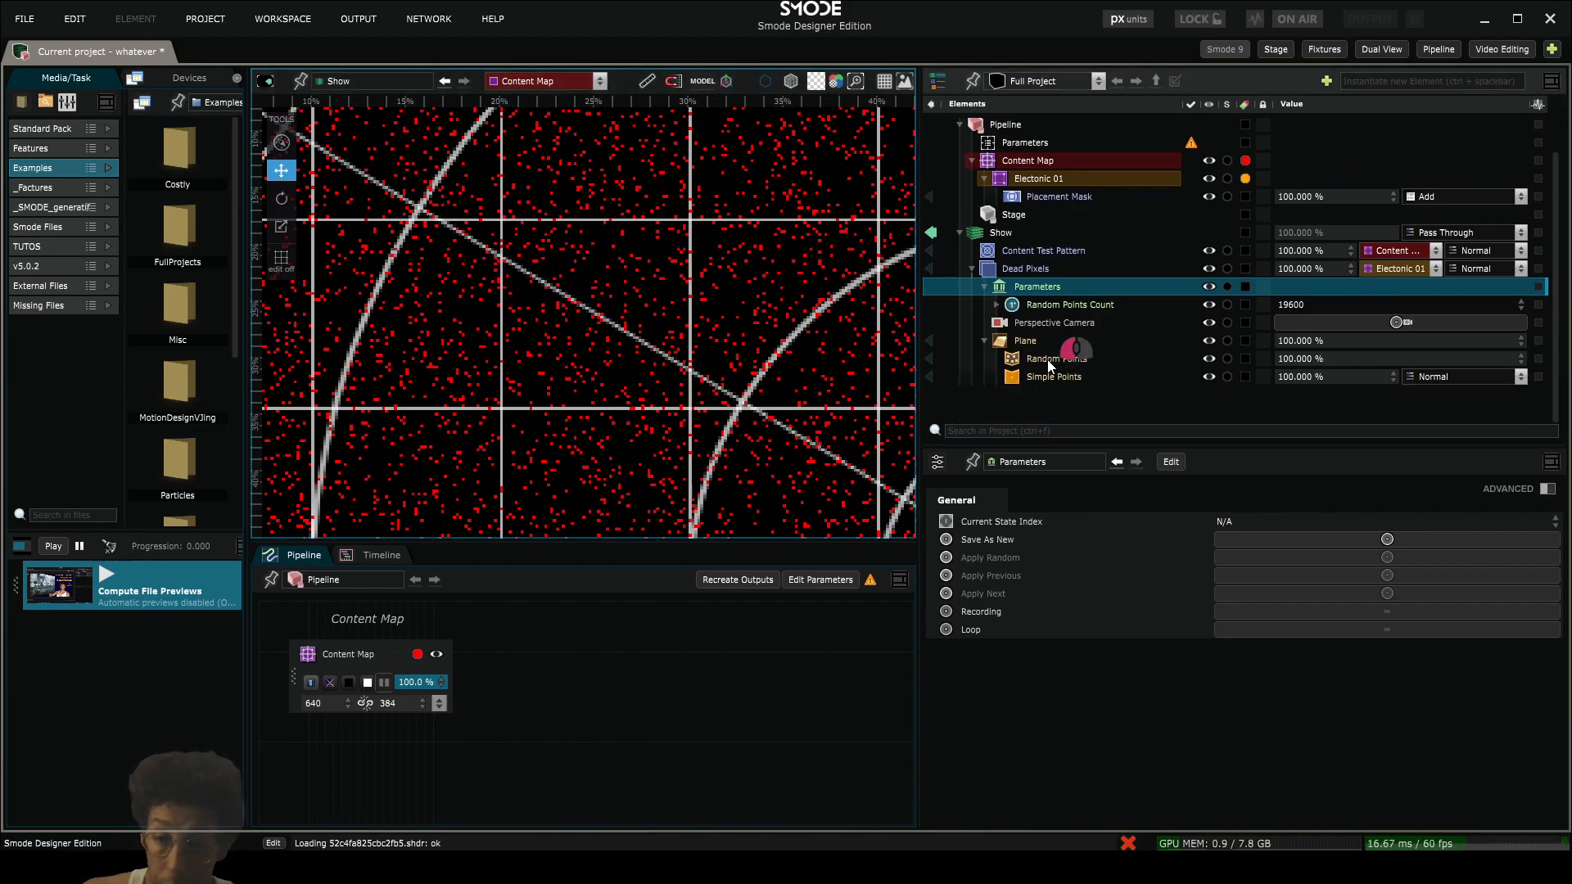
pyautogui.rightClick(1225, 538)
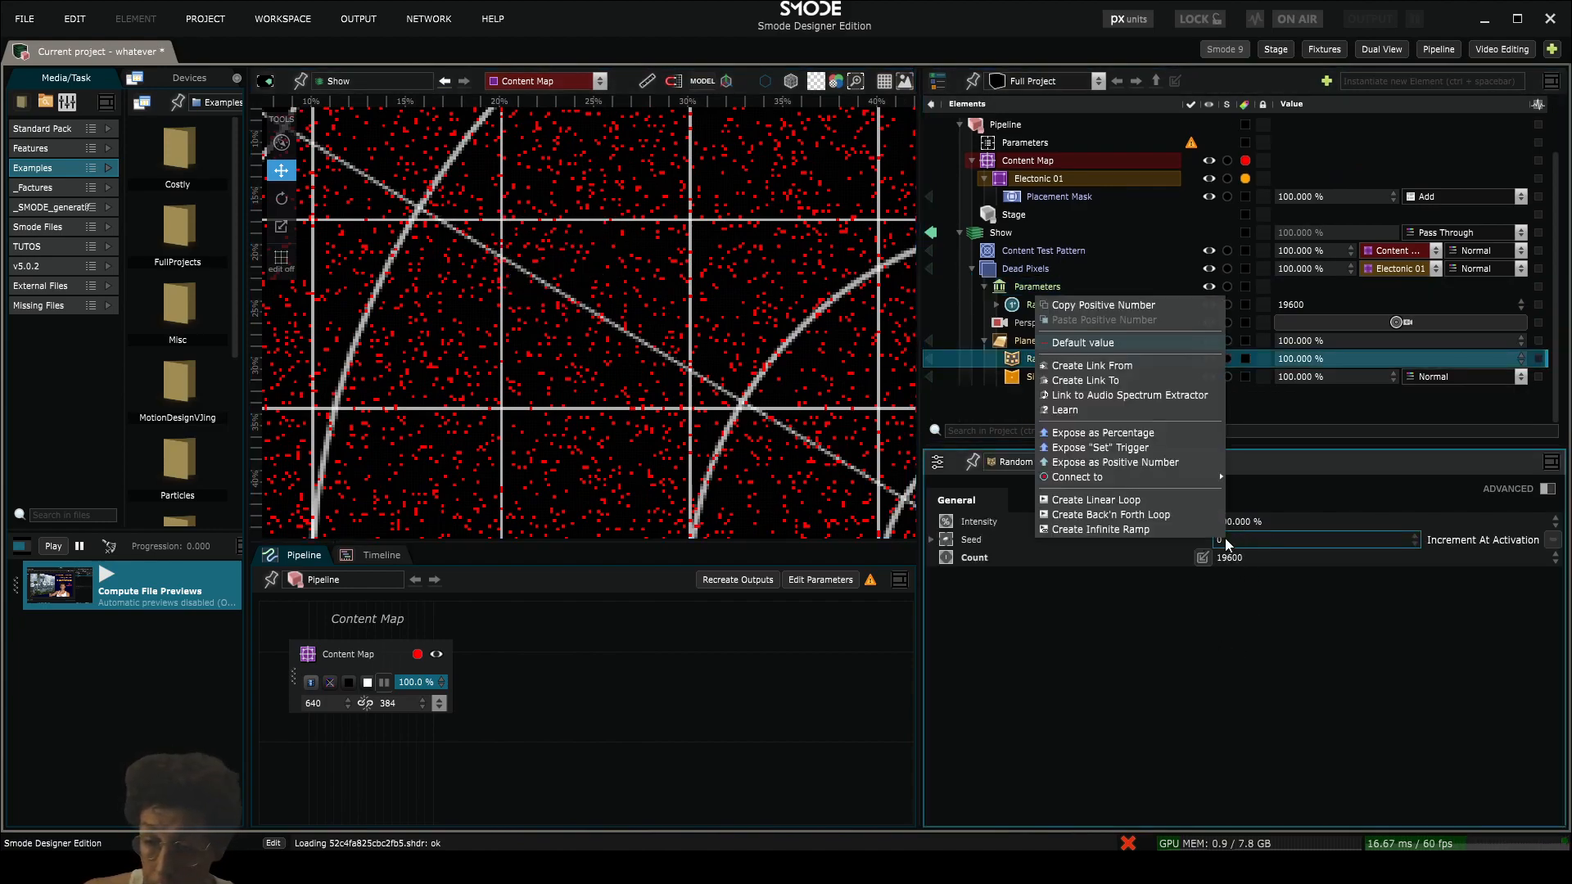
pyautogui.click(1085, 503)
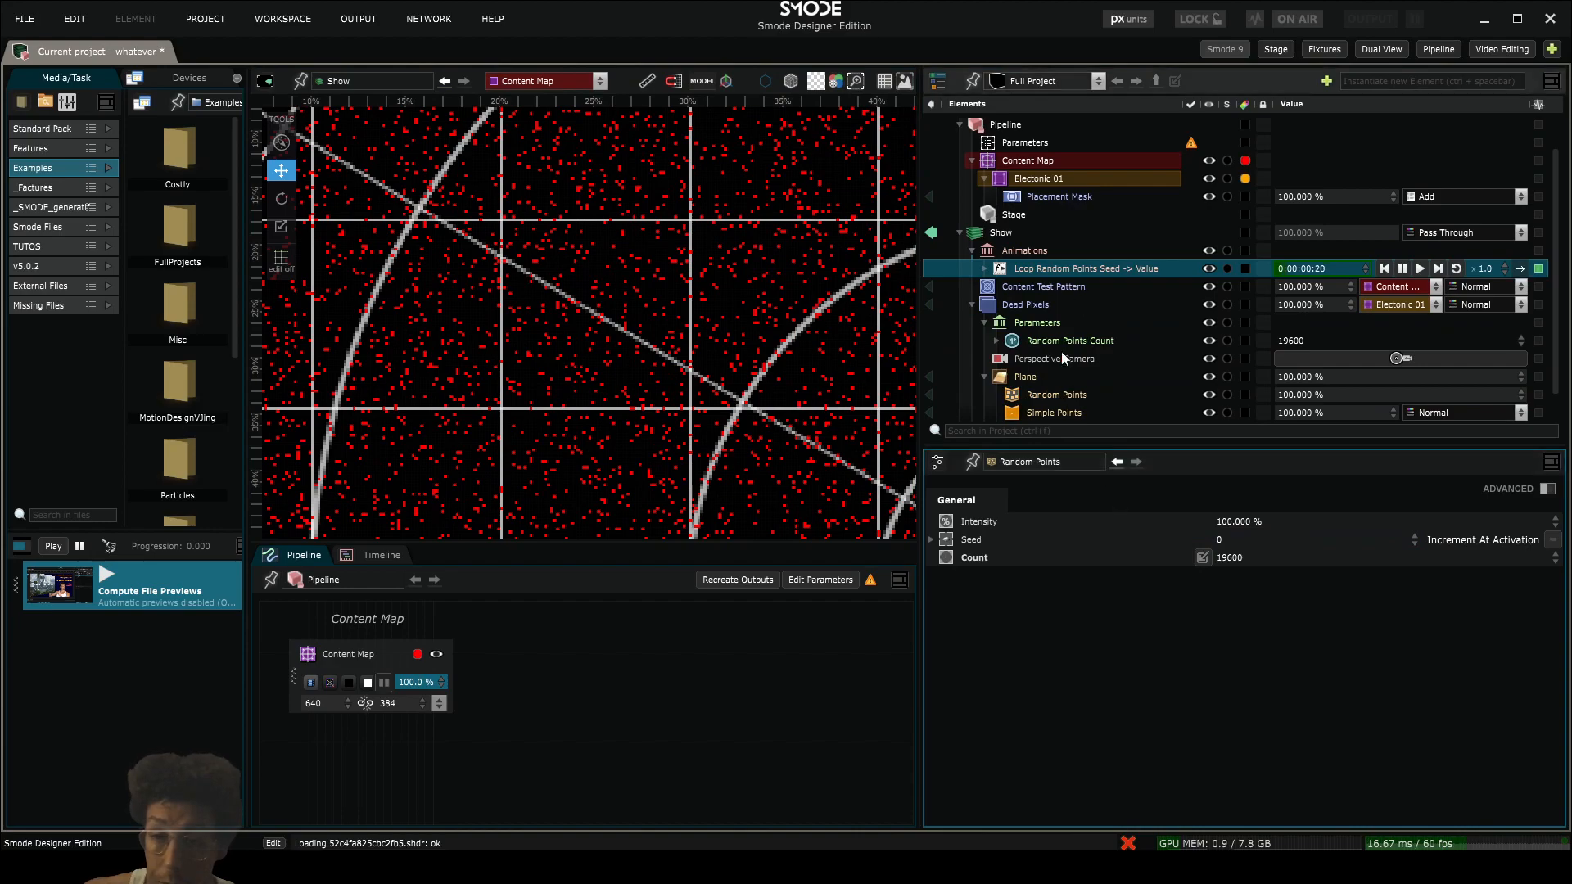
# - Set the maximum of the Random Points seed loop's function to 100
pyautogui.click(986, 268)
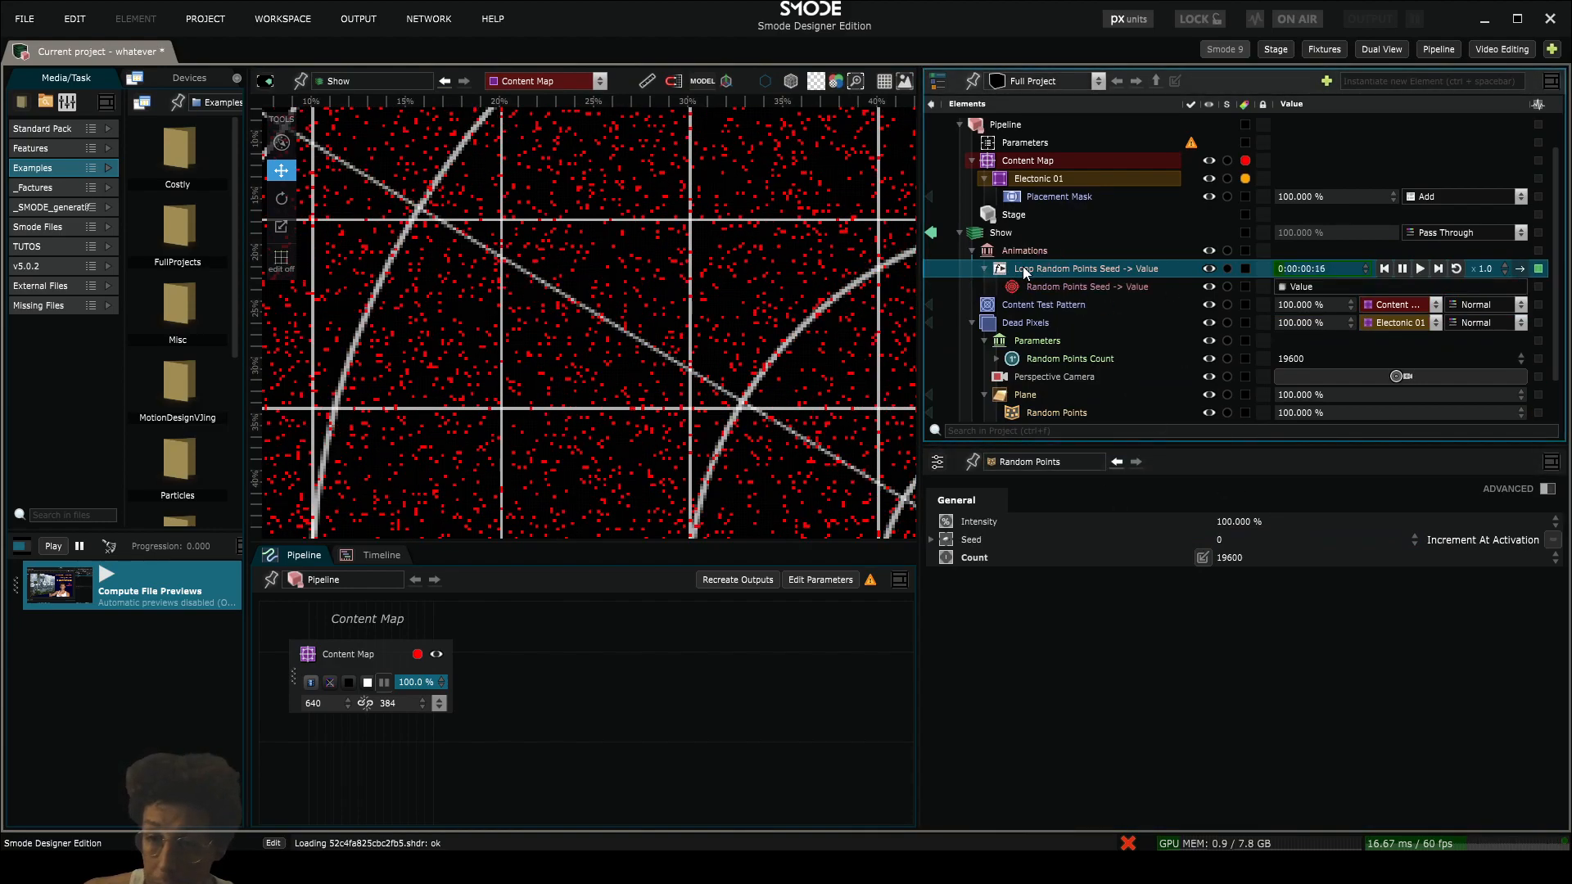
pyautogui.click(1024, 272)
pyautogui.click(1254, 461)
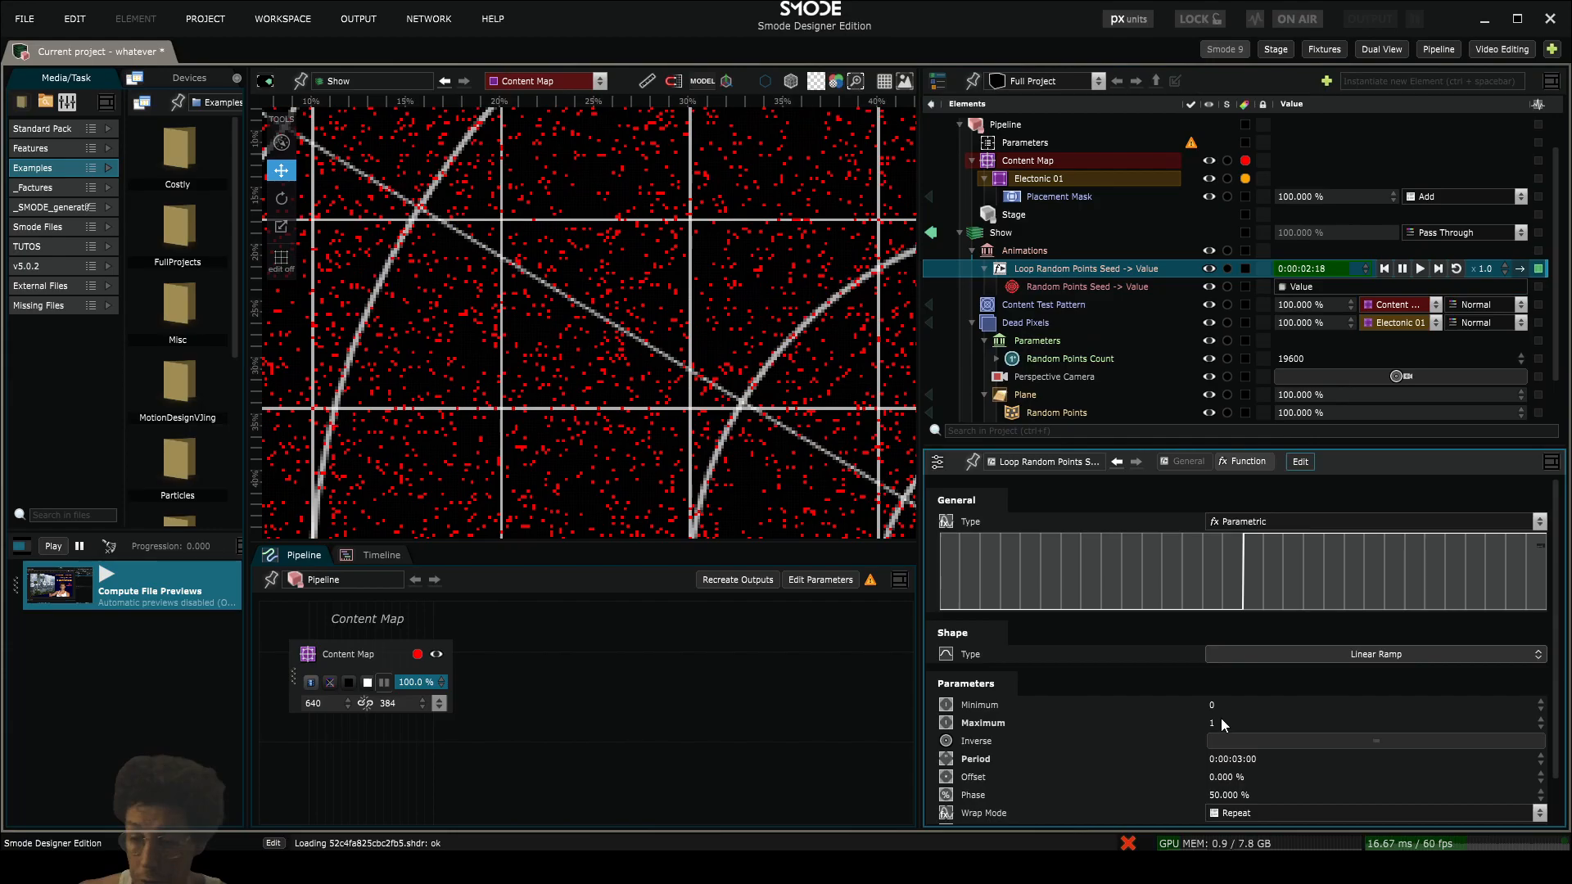
pyautogui.click(1219, 720)
pyautogui.write('100')
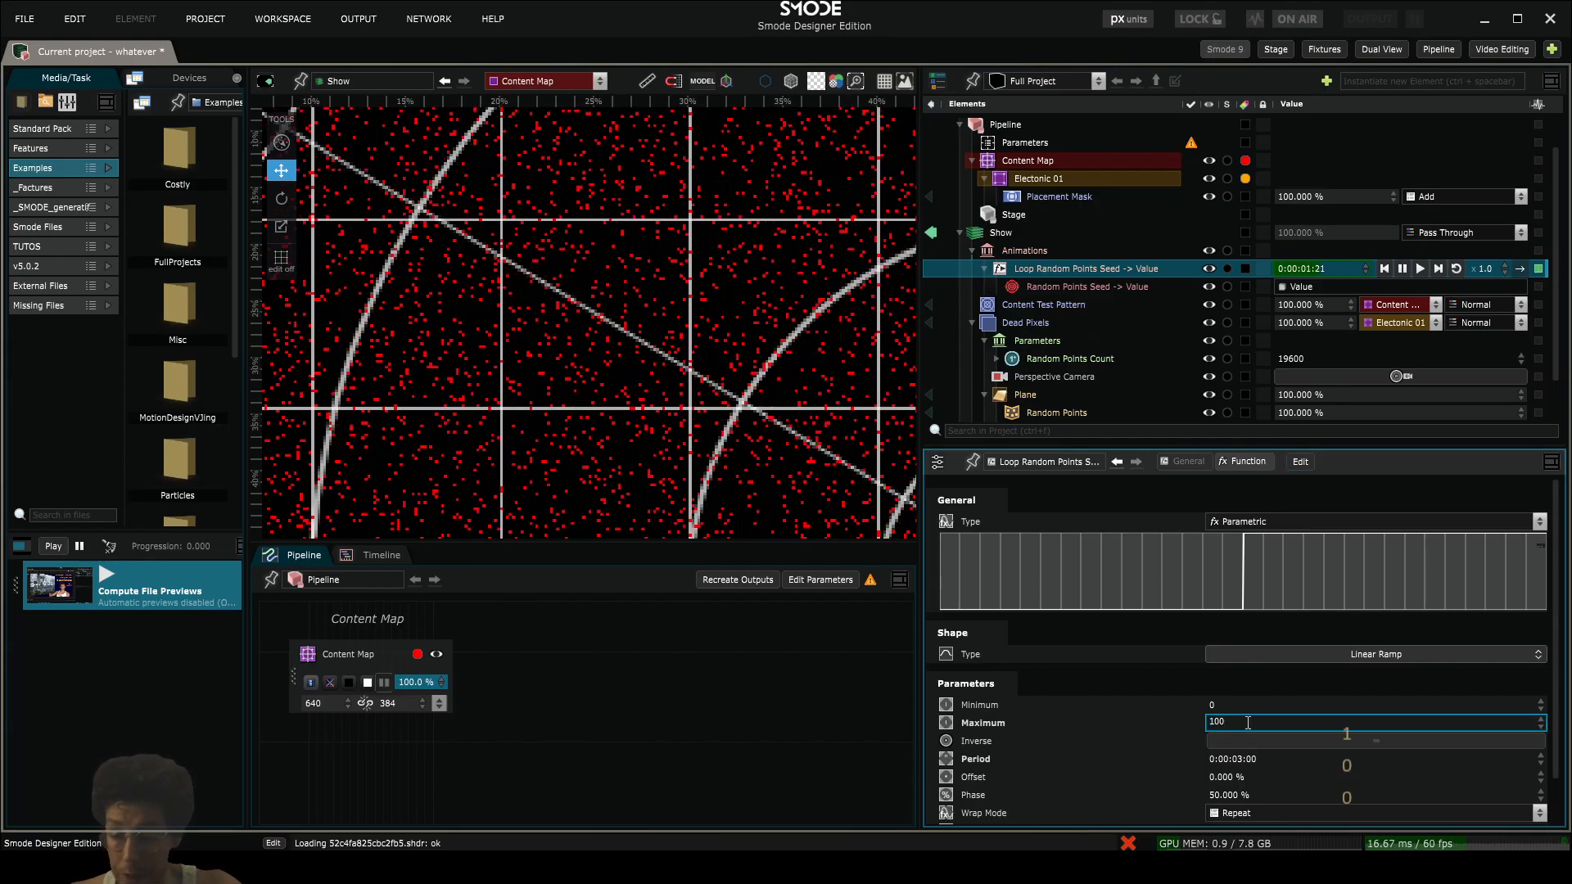
pyautogui.press('Return')
pyautogui.scroll(-3, 448, 233)
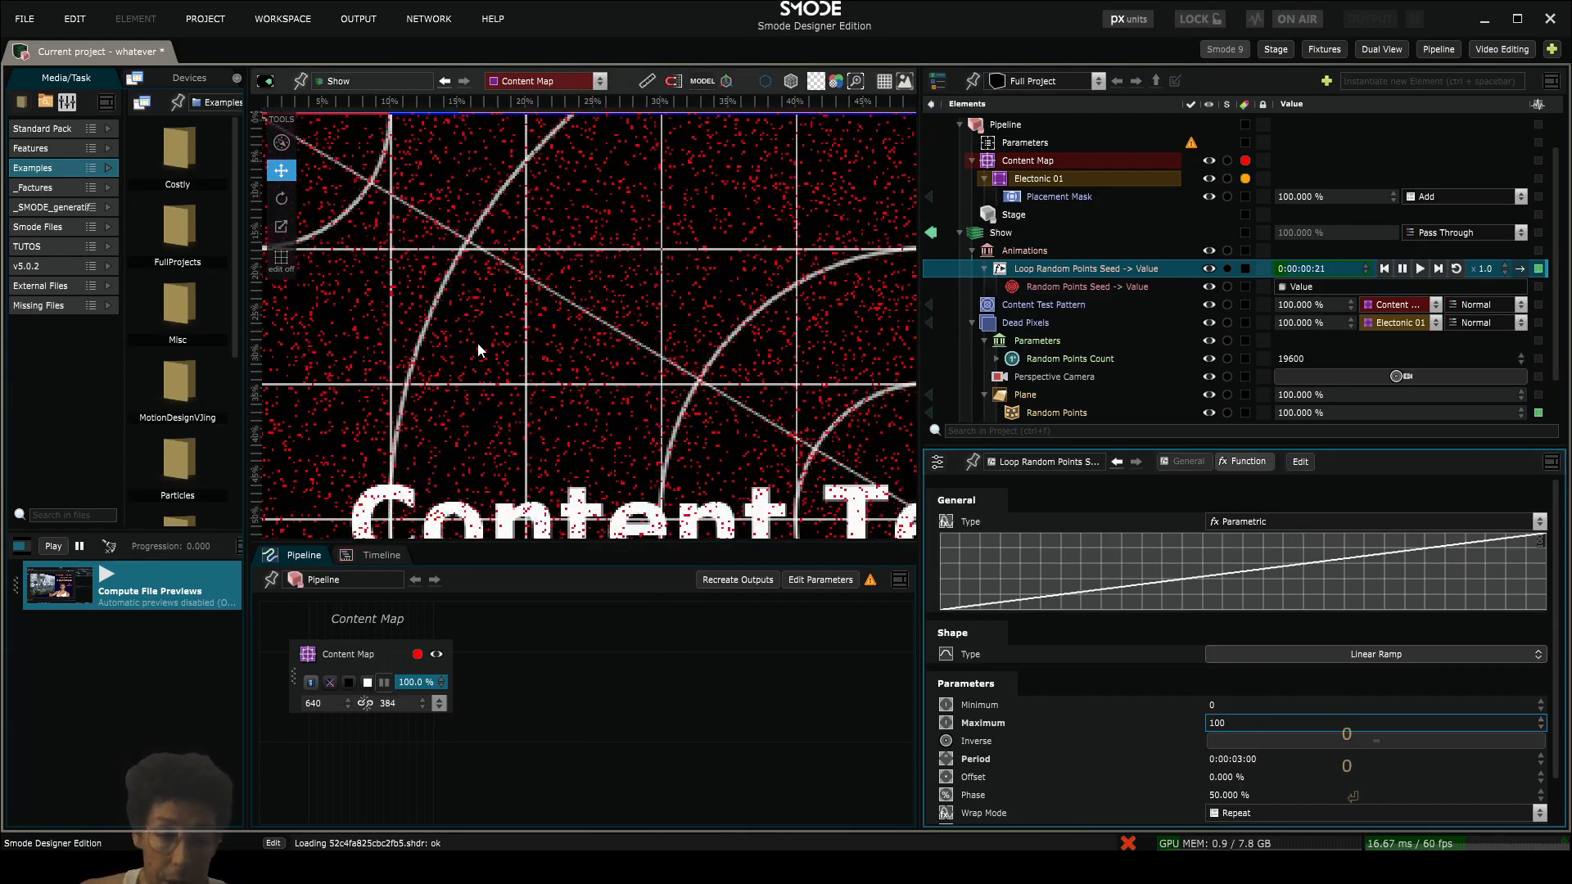
pyautogui.scroll(-2, 459, 327)
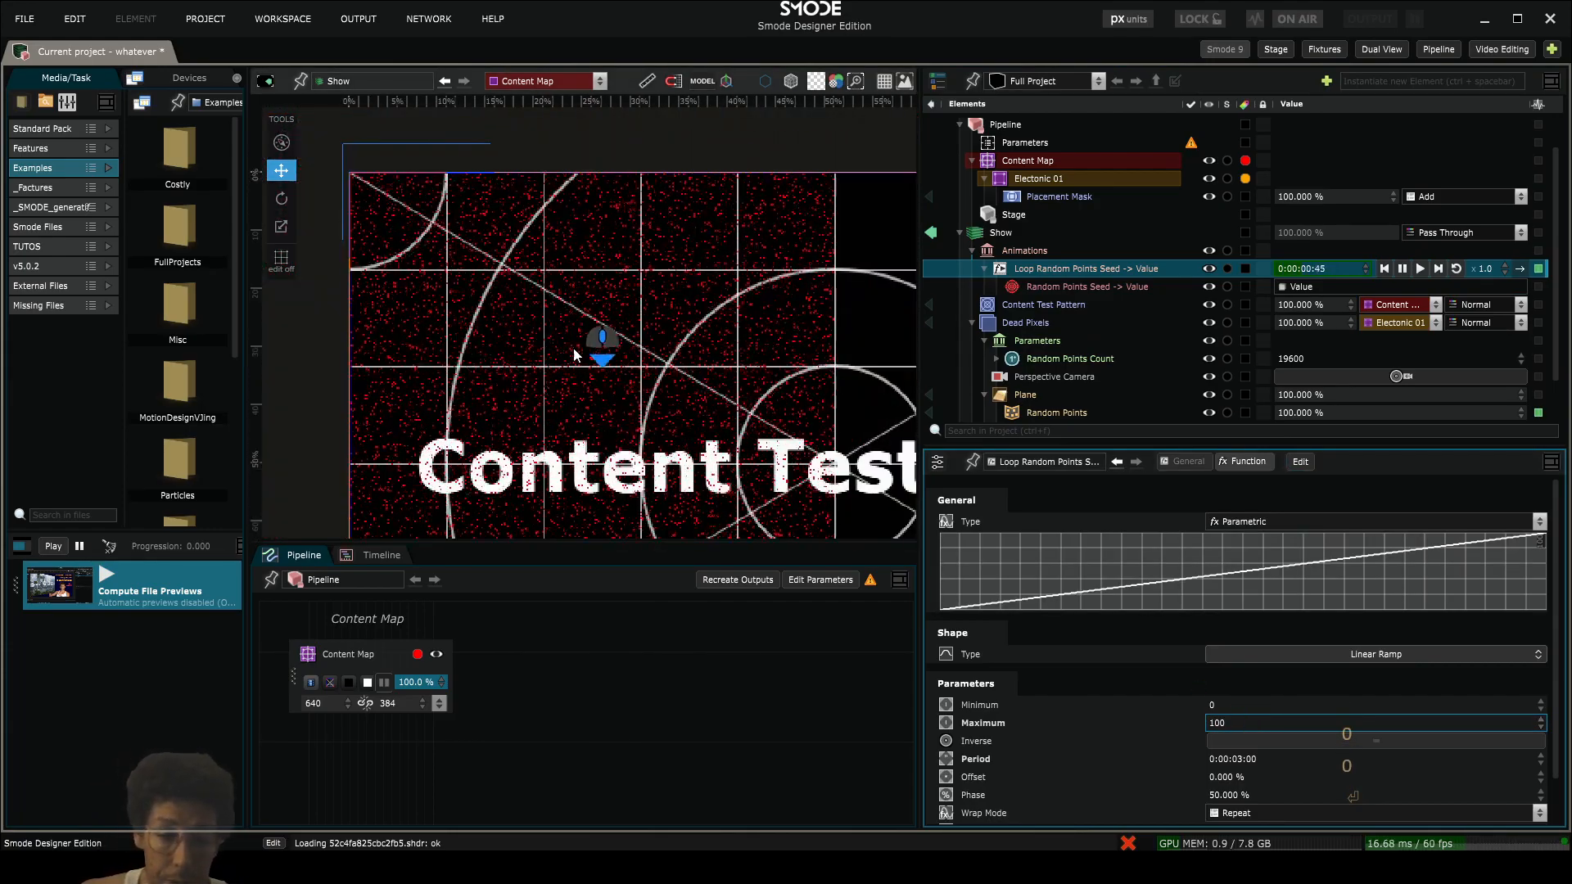
# - Move the Animations bank into the Dead Pixels compo and expose the seed loop's speed as a Speed Factor parameter
pyautogui.click(1020, 250)
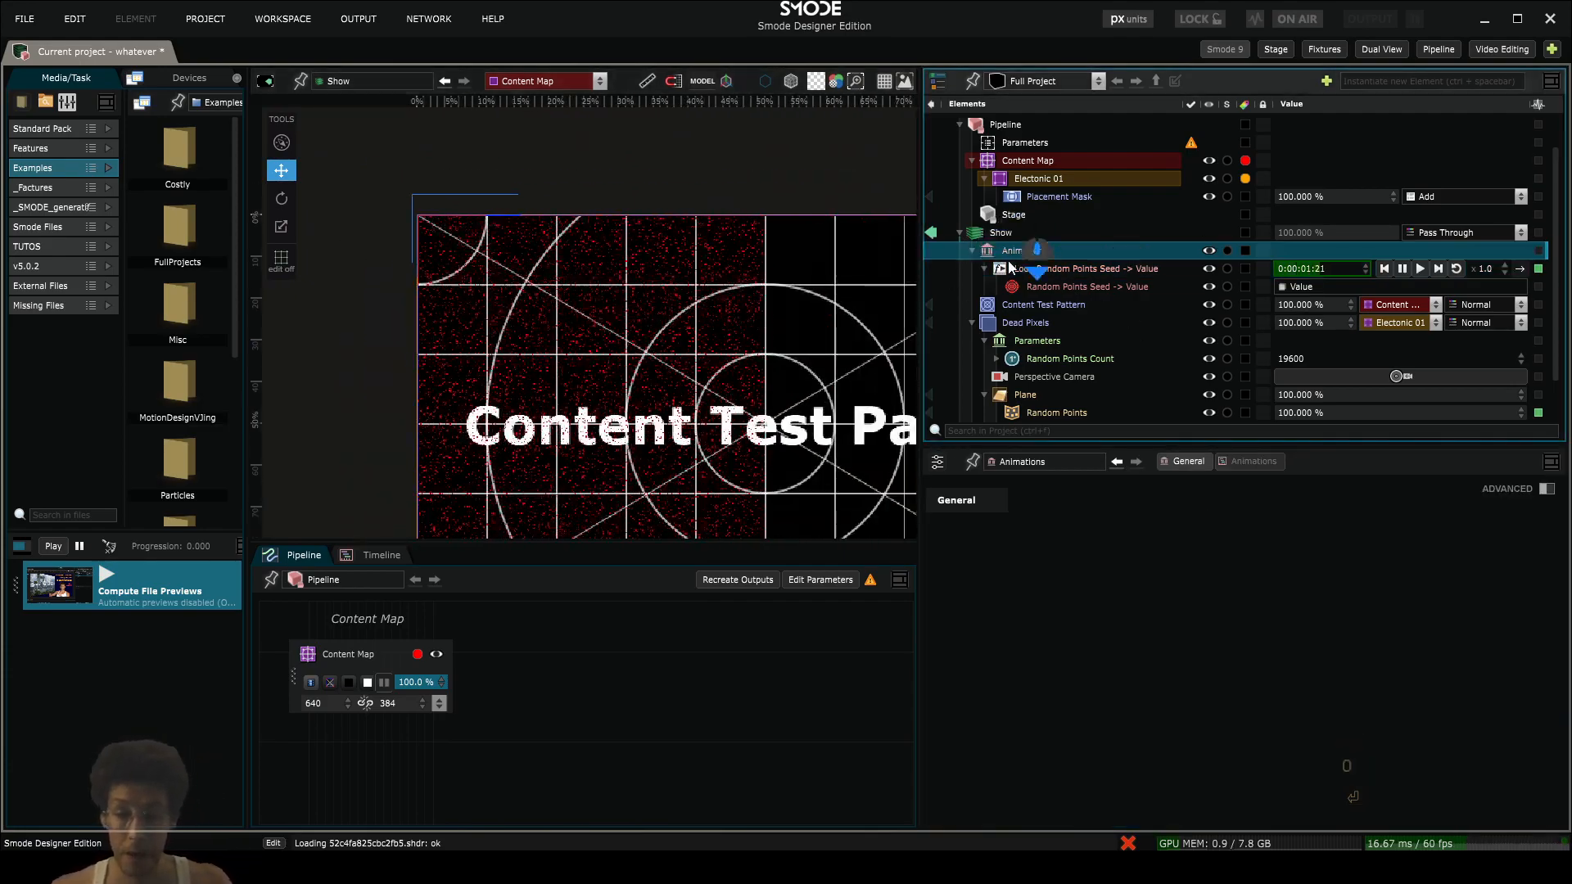
pyautogui.moveTo(1020, 250)
pyautogui.mouseDown()
pyautogui.moveTo(1035, 350)
pyautogui.moveTo(1044, 329)
pyautogui.moveTo(1003, 295)
pyautogui.moveTo(1014, 278)
pyautogui.mouseUp()
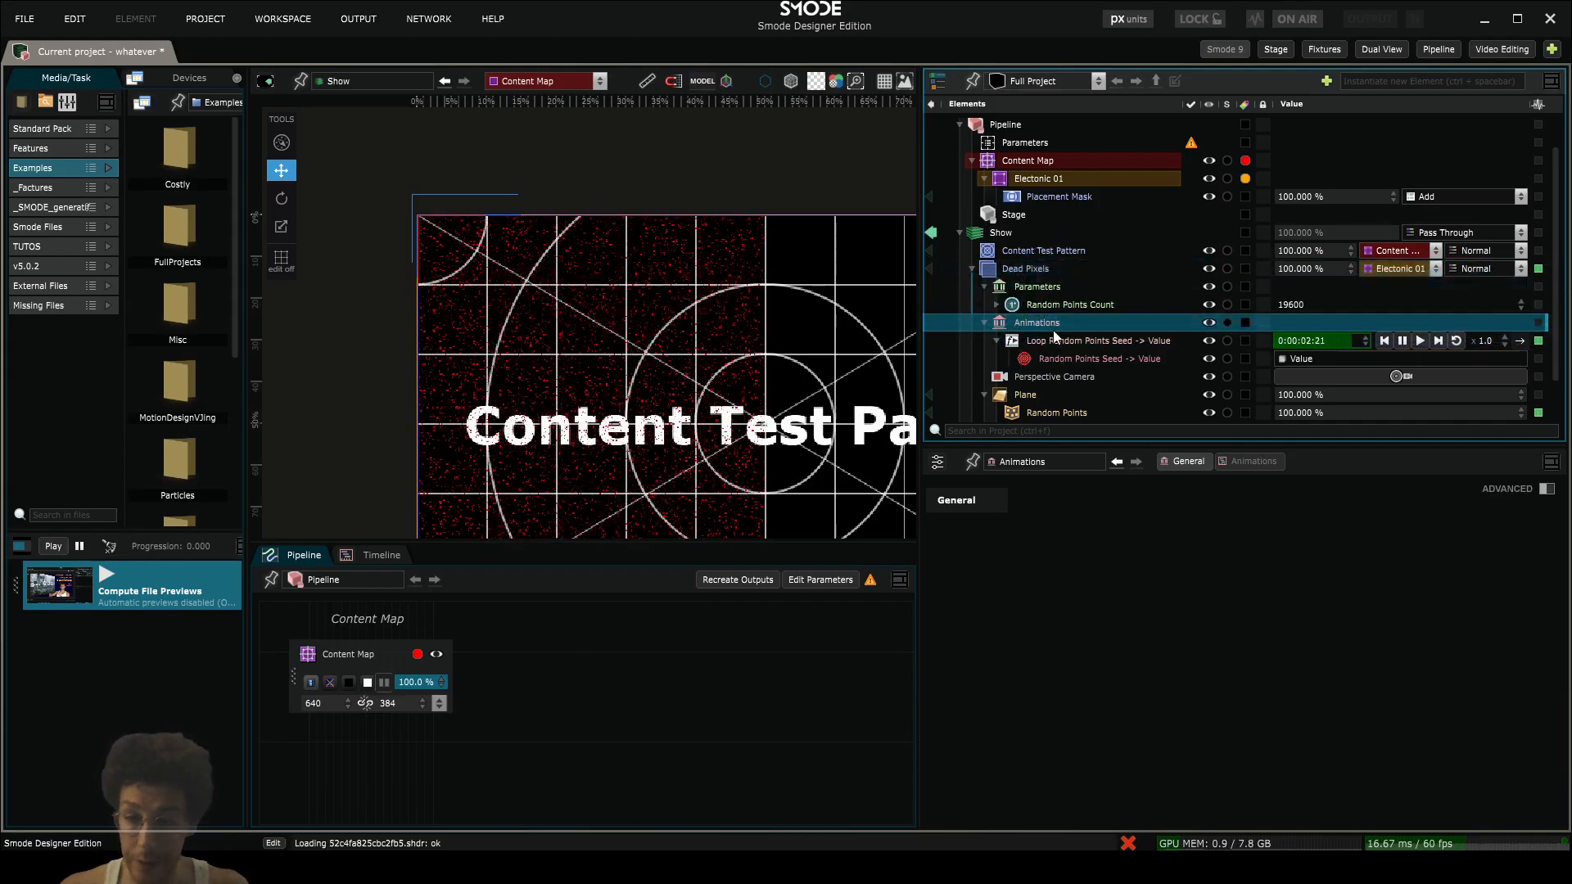
pyautogui.rightClick(1489, 341)
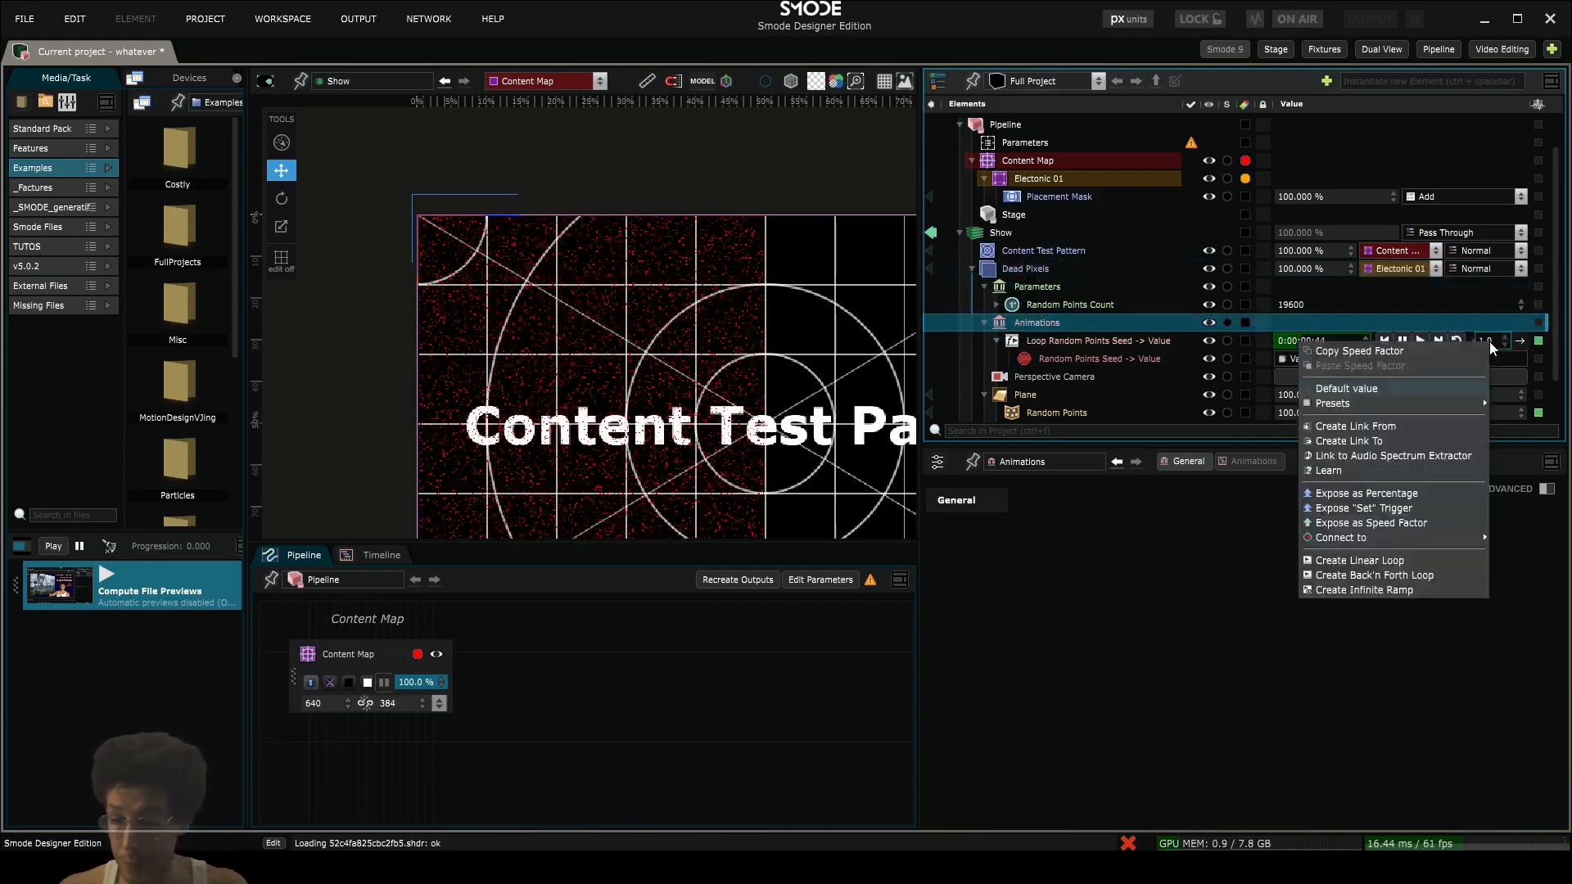
pyautogui.click(1427, 523)
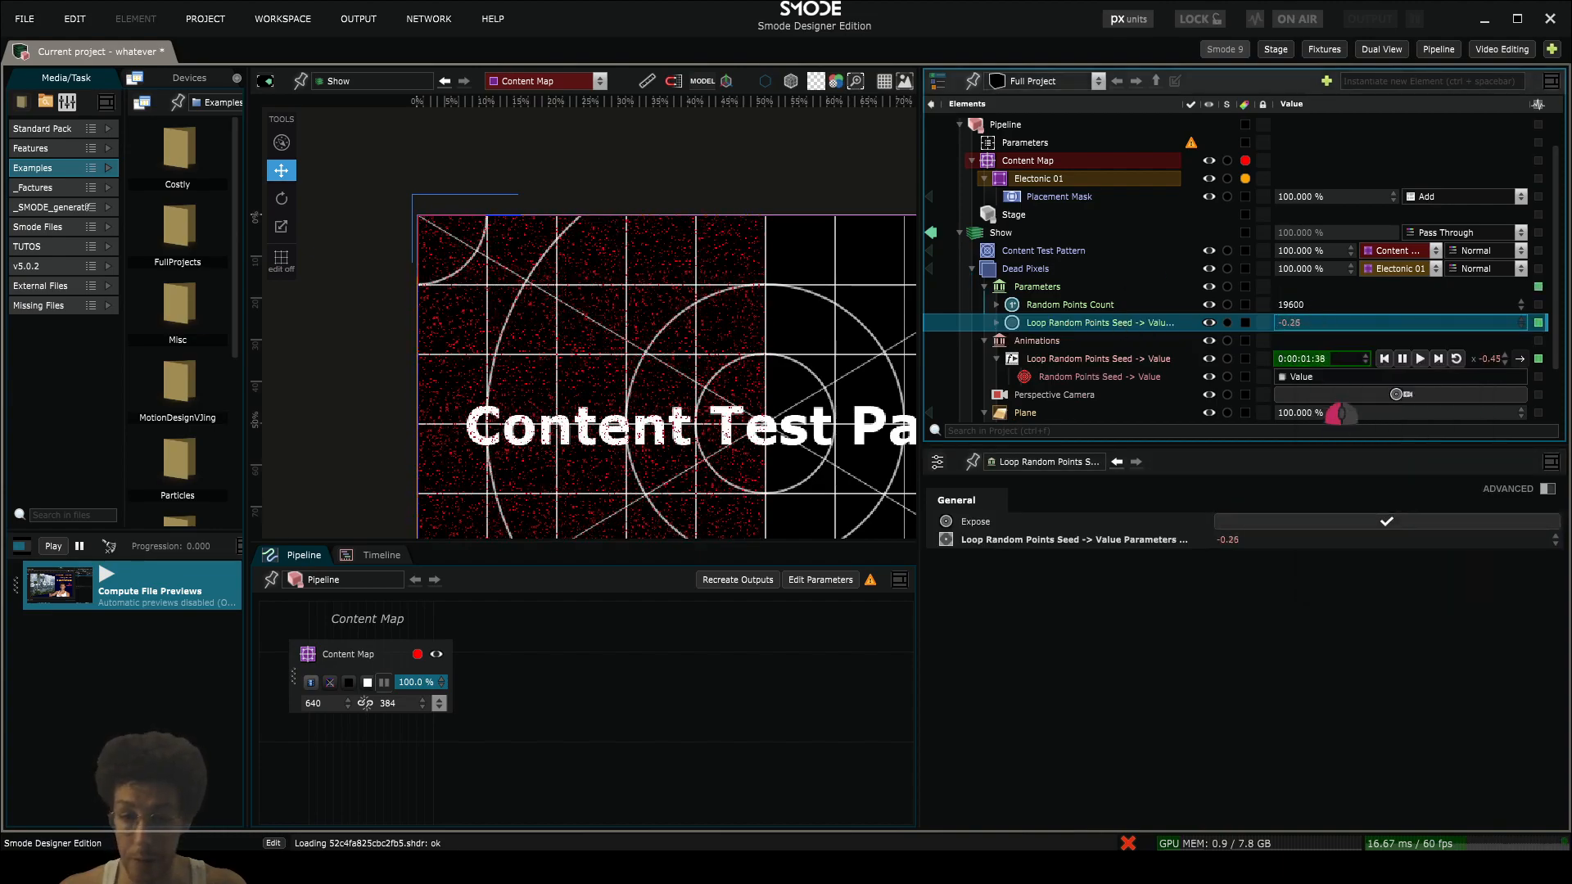
# - Set the exposed seed loop speed to 0 and lower the Random Points Count to 5880
pyautogui.write('0')
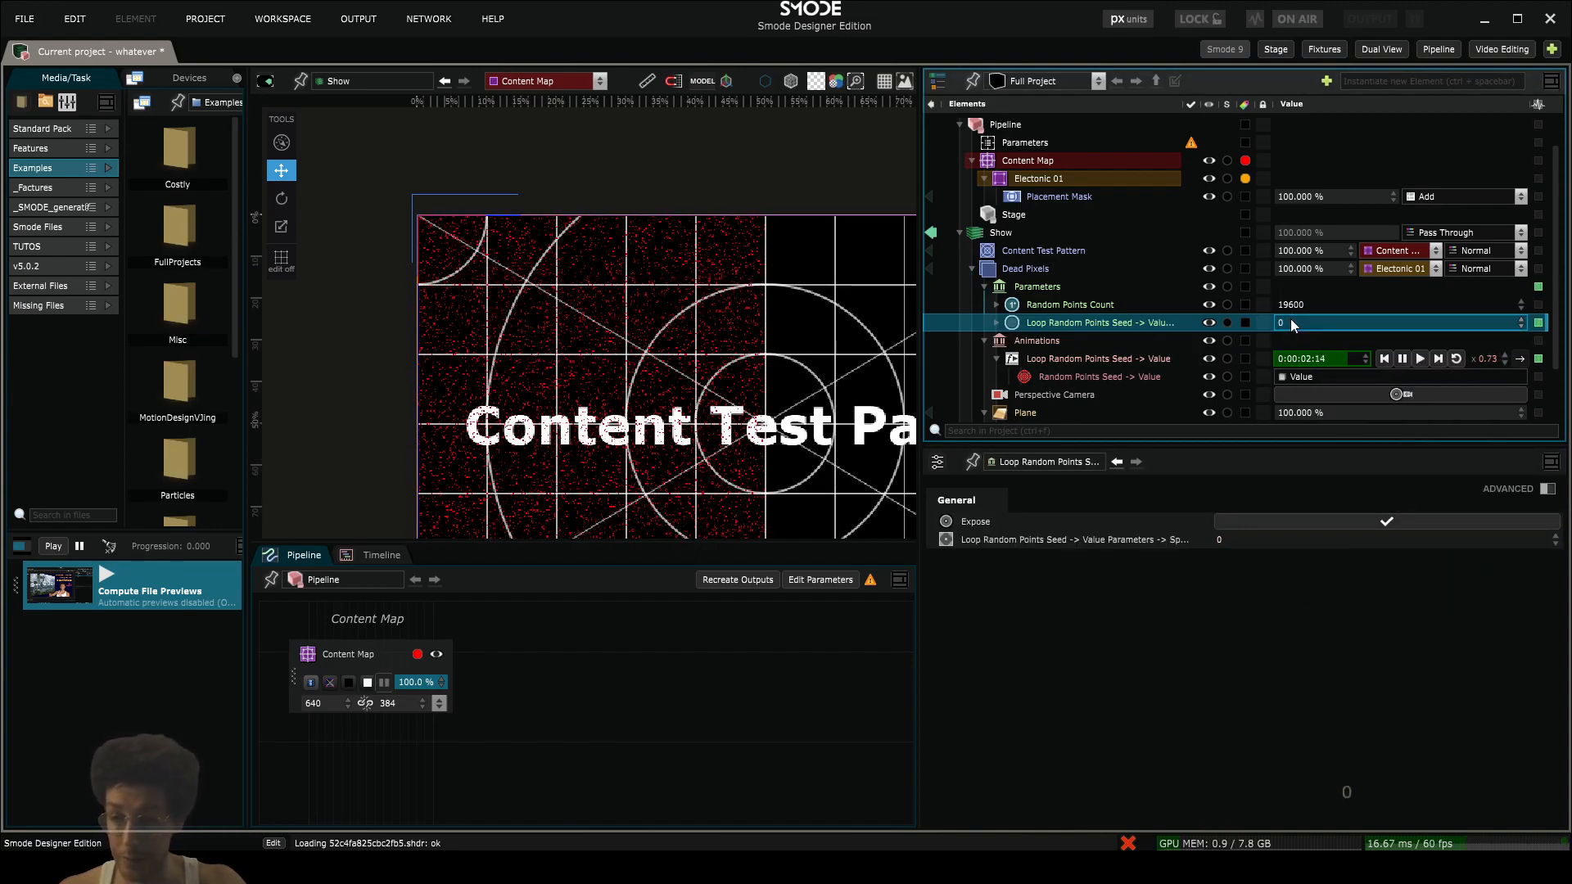
pyautogui.press('Return')
pyautogui.moveTo(1305, 303)
pyautogui.mouseDown()
pyautogui.moveTo(1320, 388)
pyautogui.moveTo(1314, 288)
pyautogui.moveTo(1332, 296)
pyautogui.mouseUp()
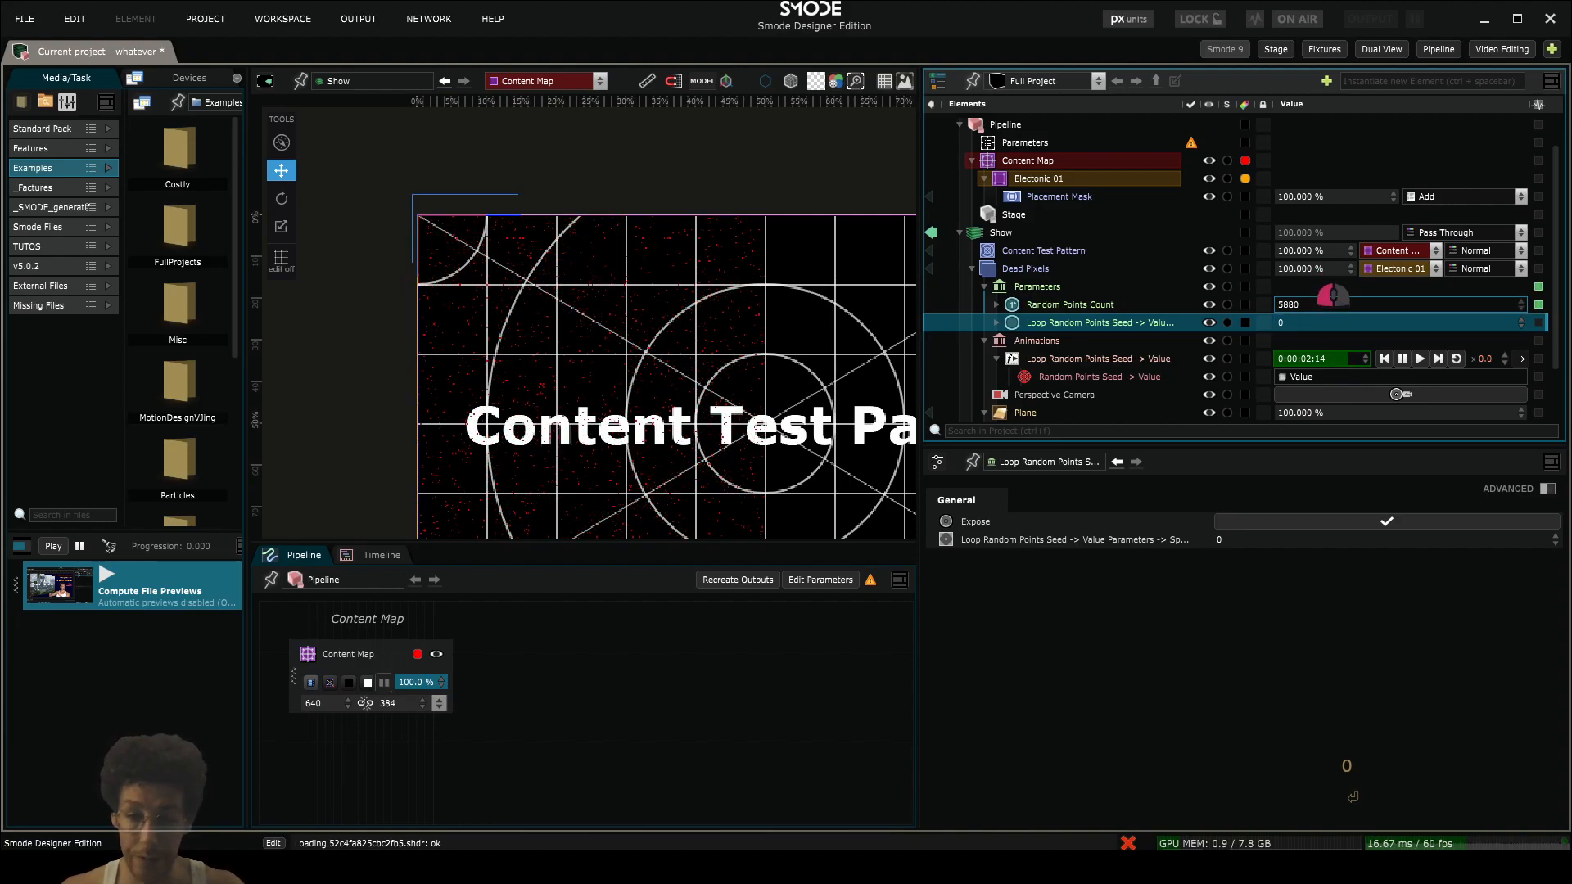
# - Duplicate the Plane's Simple Points renderer and set the copy's colour to green, 00FF00FF
pyautogui.scroll(-2, 647, 212)
pyautogui.scroll(-2, 1073, 343)
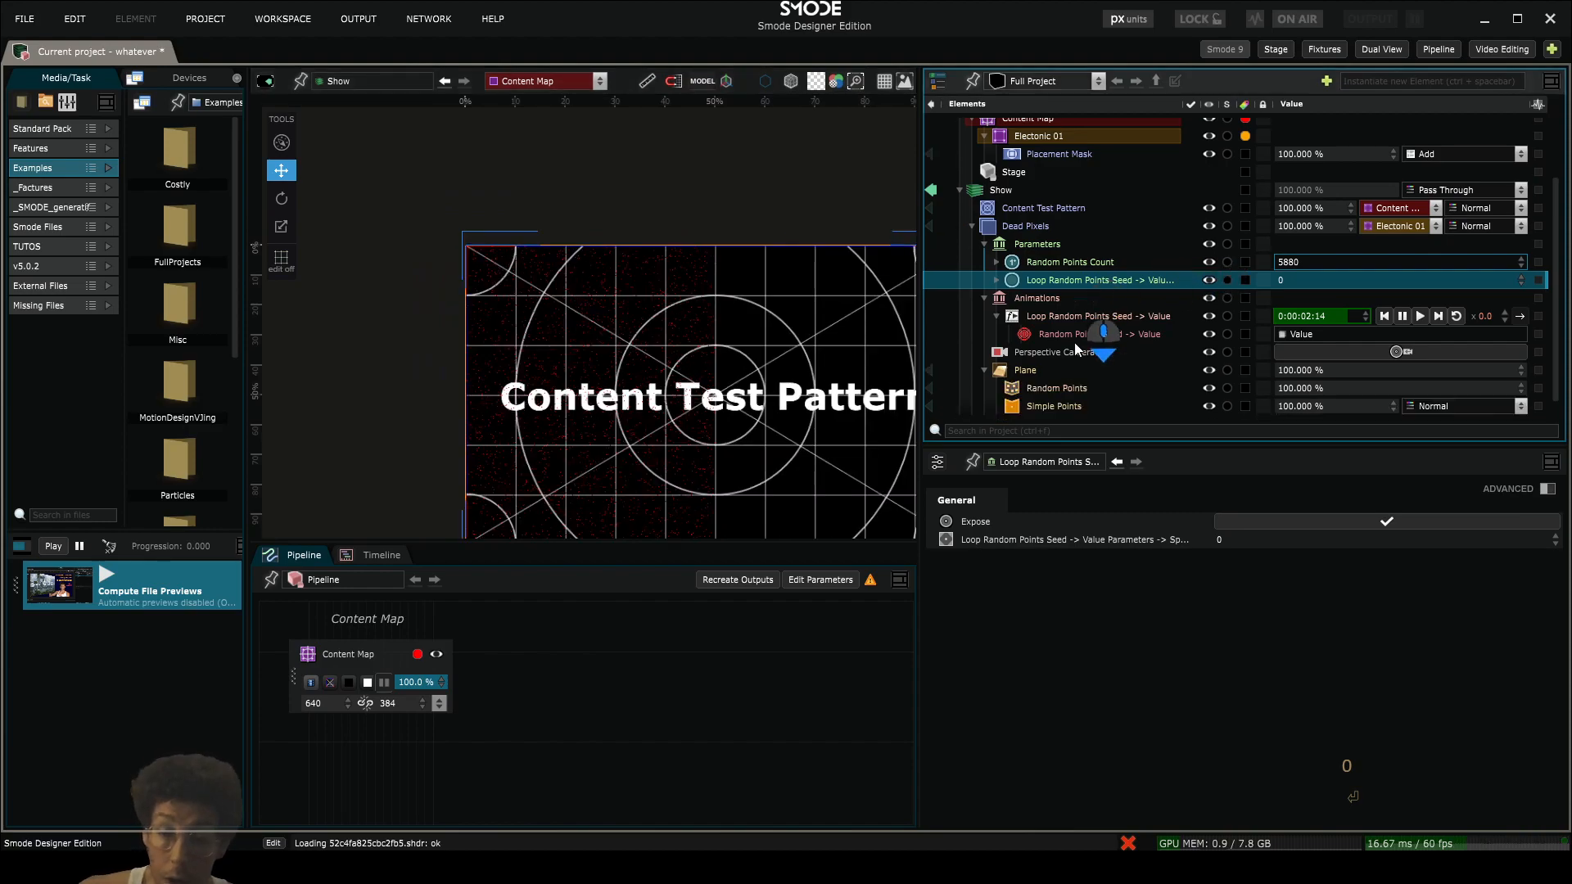
pyautogui.click(1026, 378)
pyautogui.hotkey('ctrl', 'd')
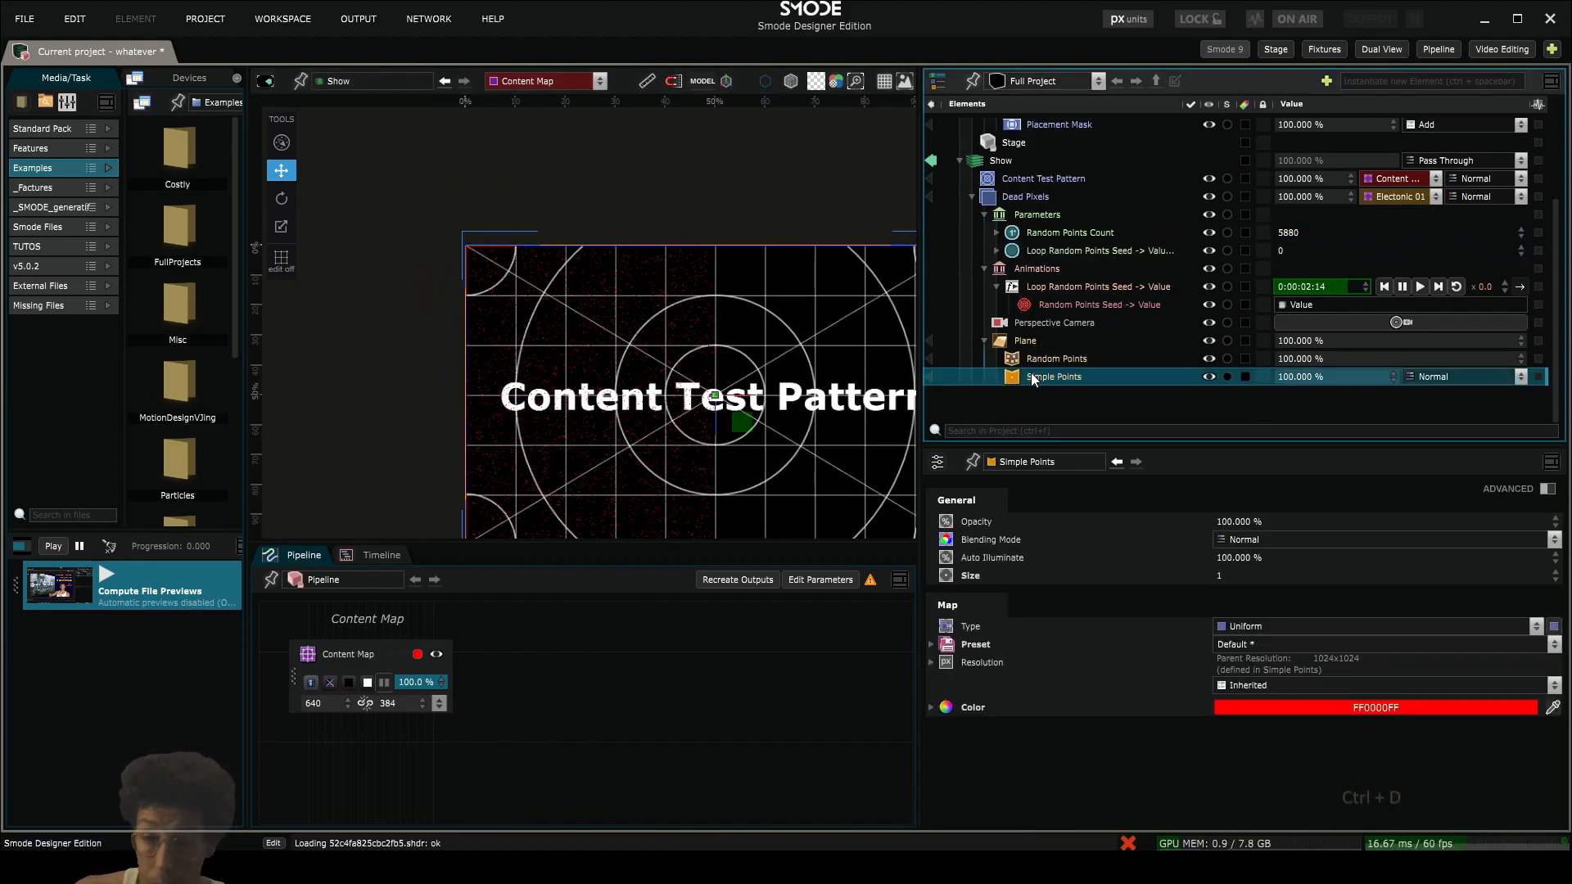
pyautogui.click(1338, 704)
pyautogui.click(1403, 706)
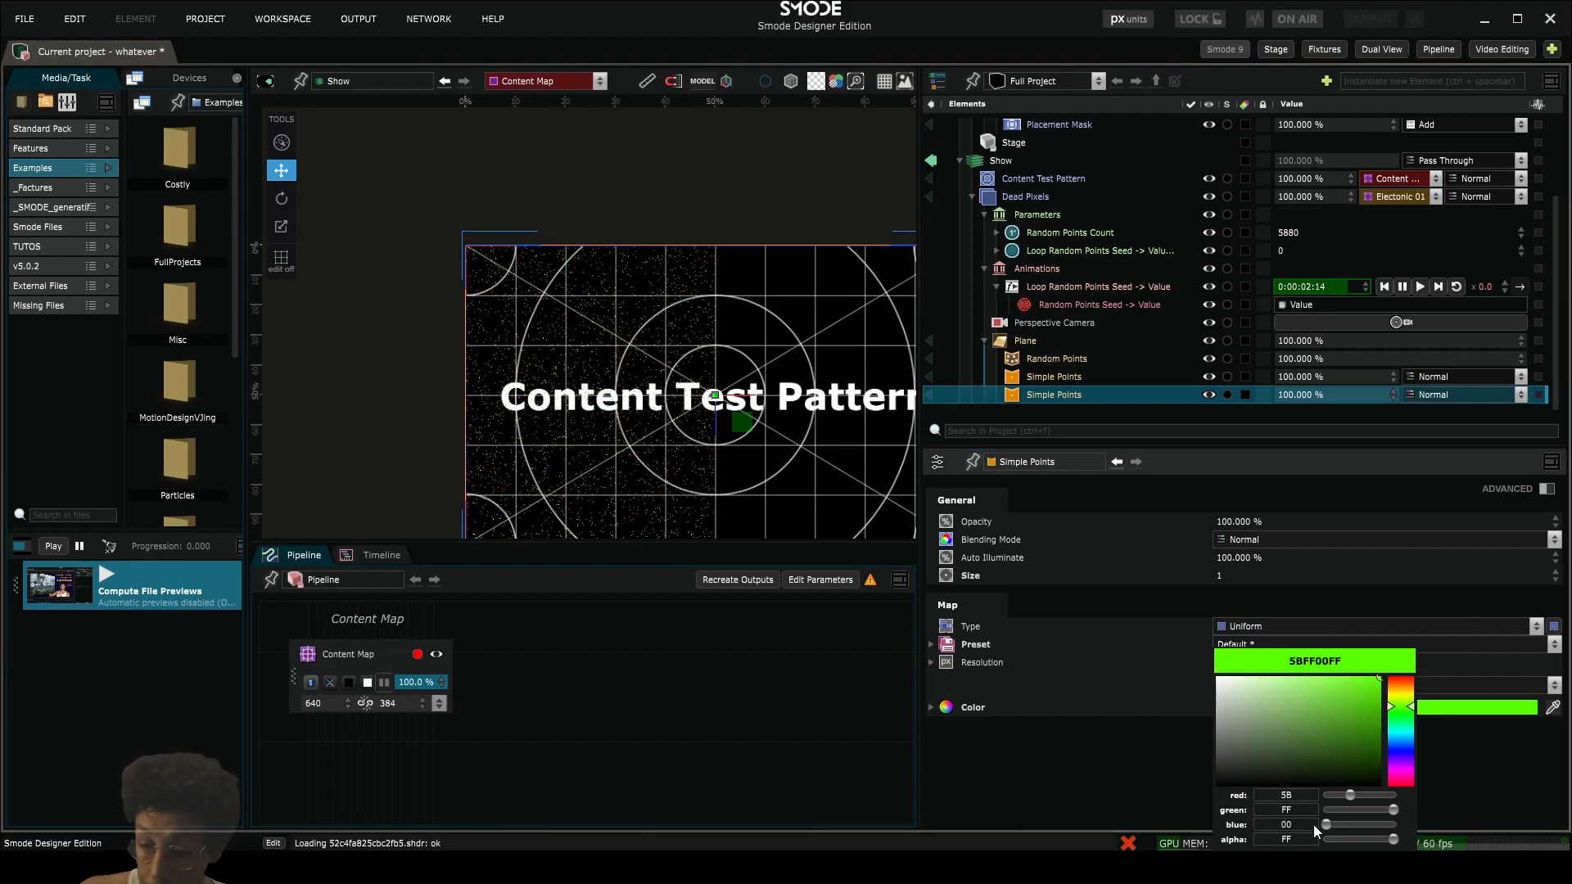
pyautogui.moveTo(1348, 793); pyautogui.dragTo(1147, 779)
pyautogui.scroll(5, 702, 403)
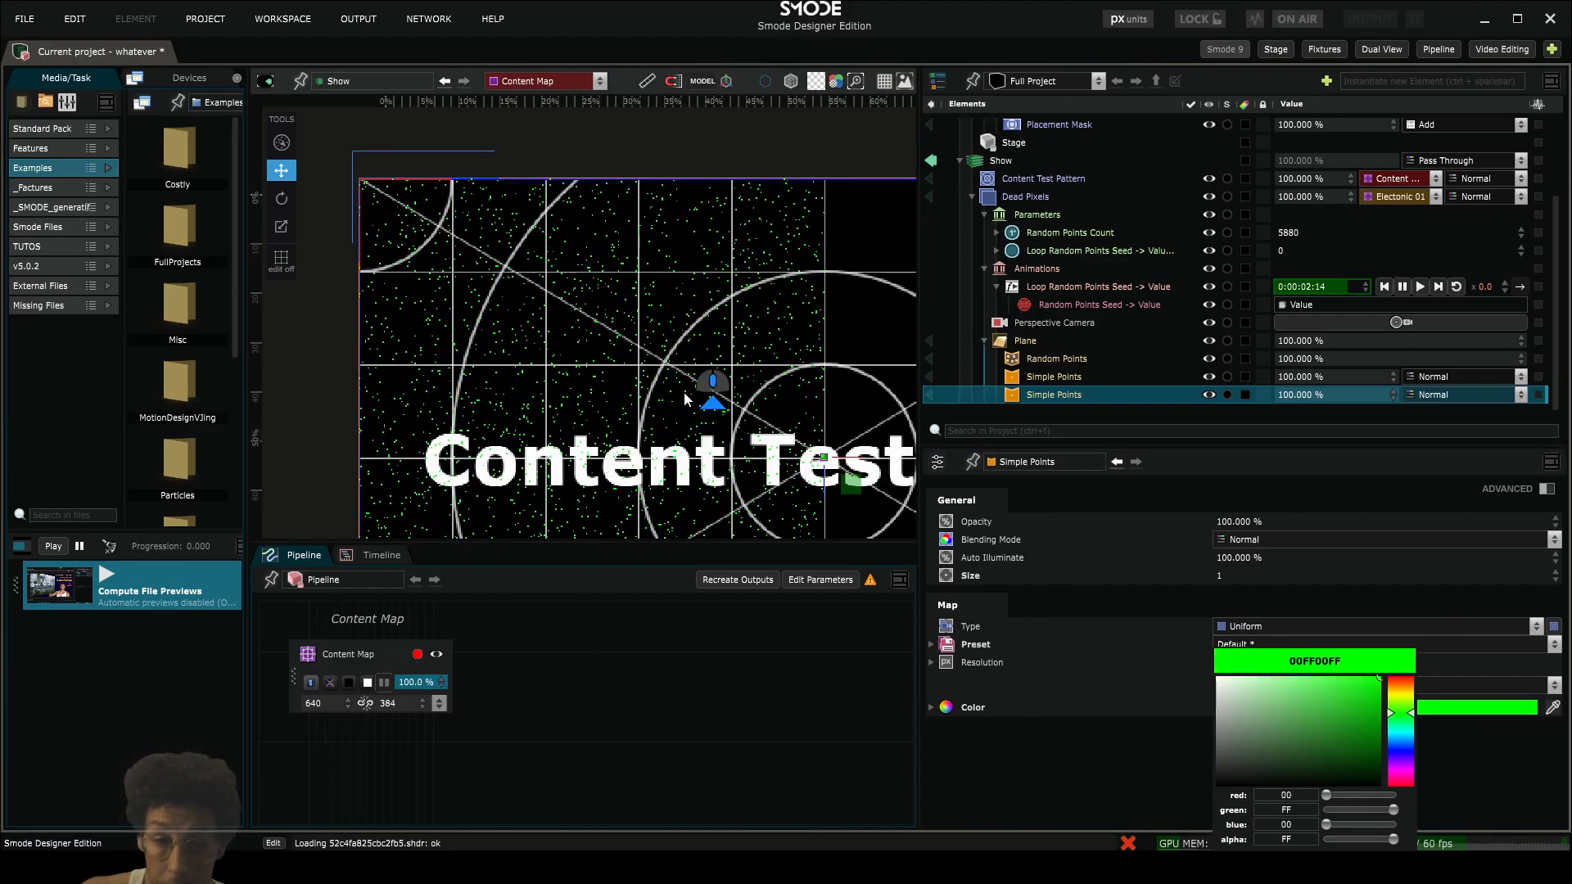
# - Add a 3D Transform distort modifier to the green Simple Points renderer
pyautogui.rightClick(1022, 393)
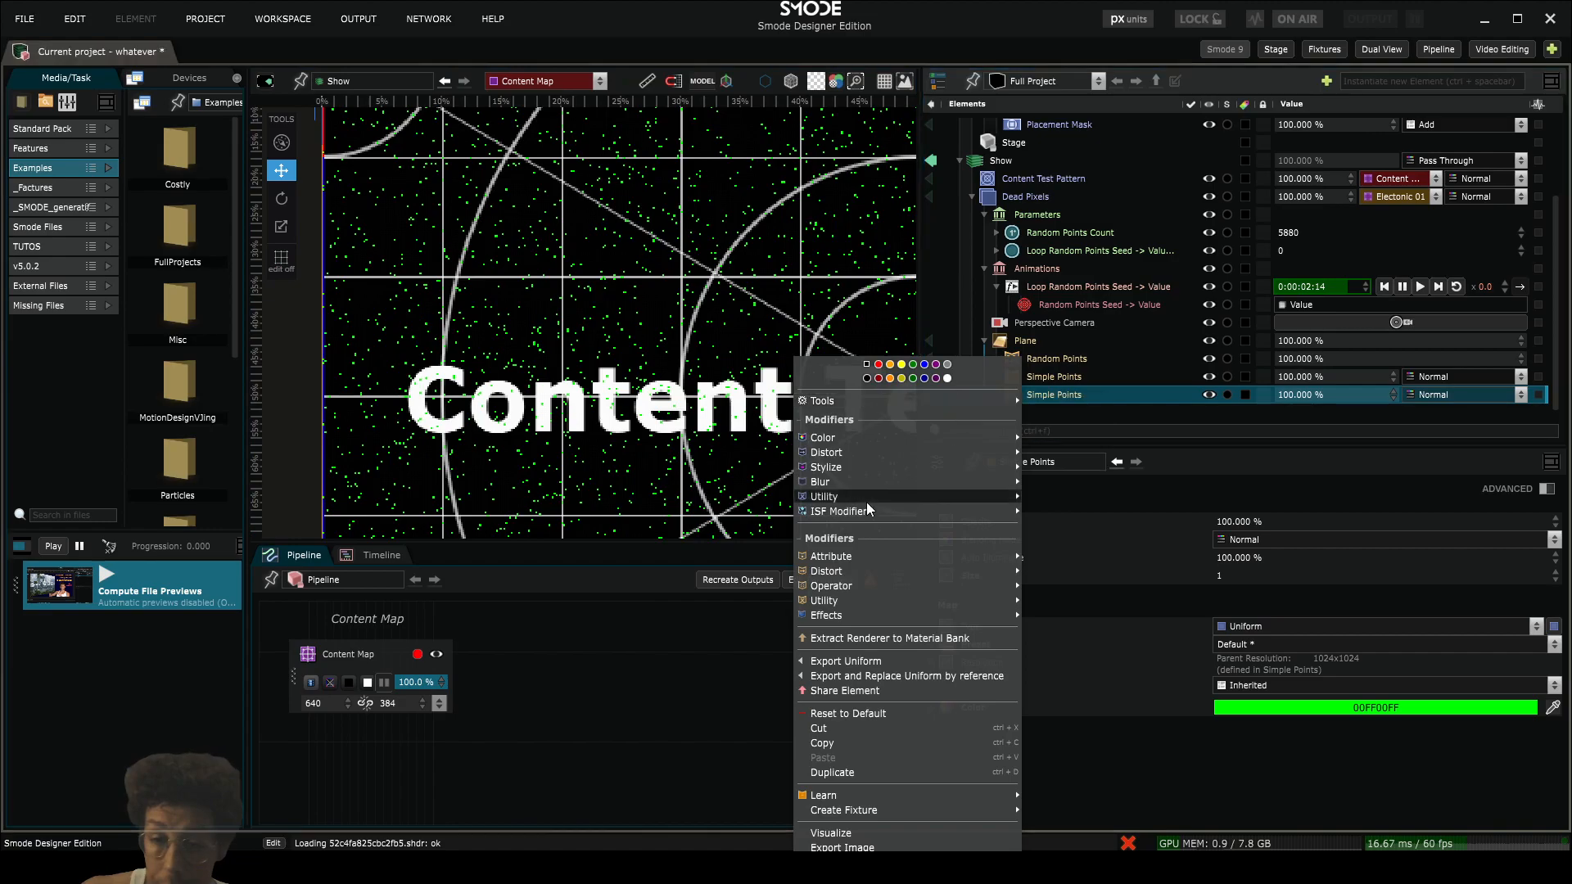
pyautogui.moveTo(868, 573)
pyautogui.click(1068, 453)
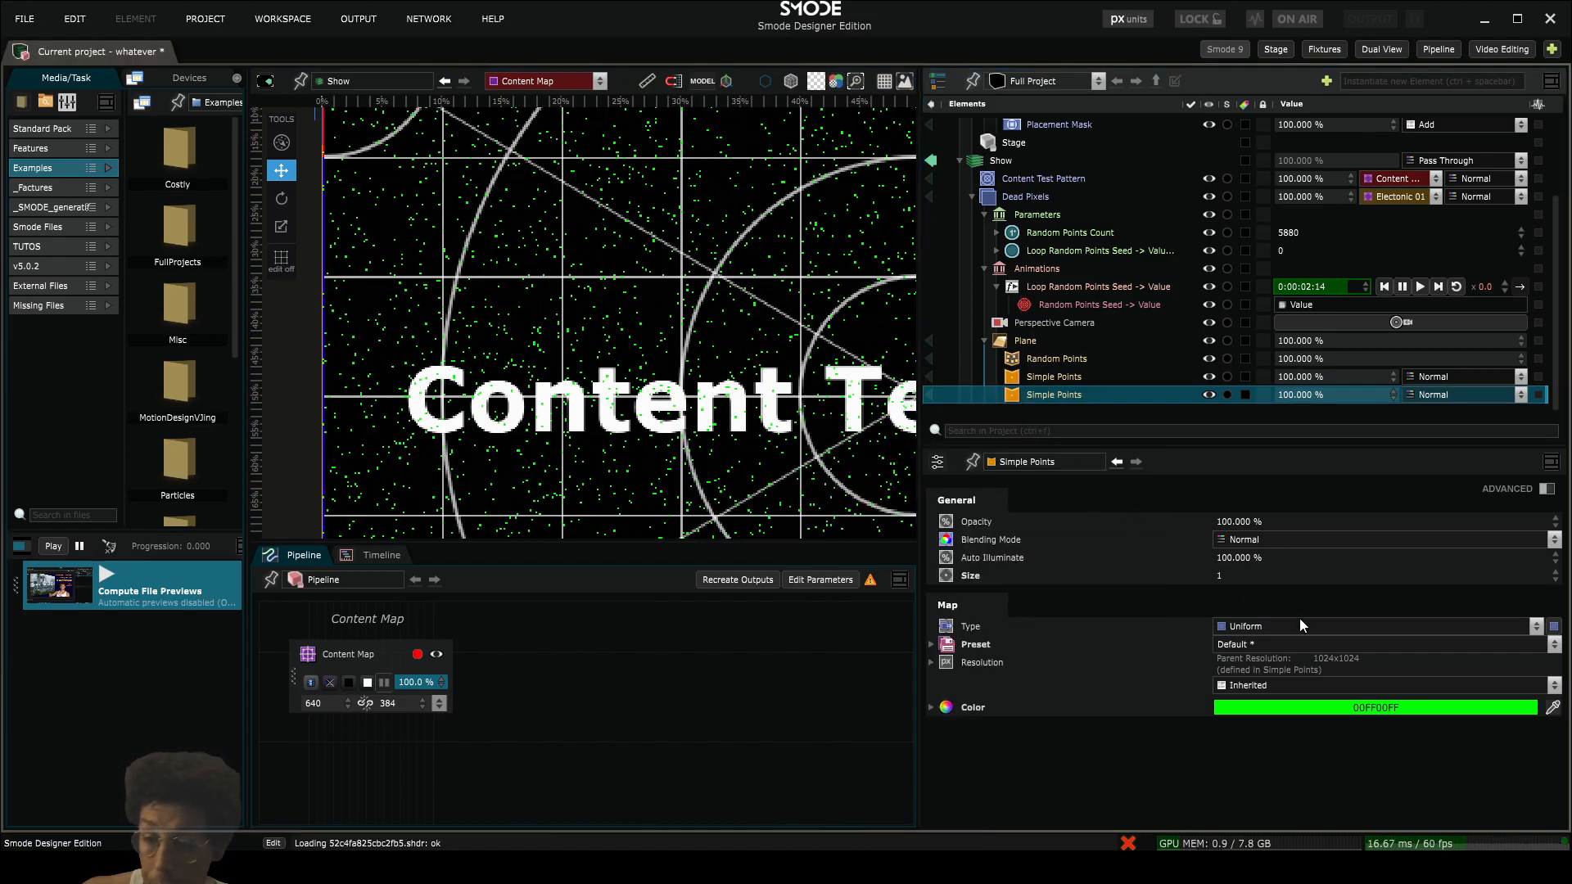
# - Set the 3D Transform's X translation to -0.19 m, Y rotation to 20.3 degrees and Z rotation to -26.3 degrees
pyautogui.moveTo(1267, 573); pyautogui.dragTo(1270, 586)
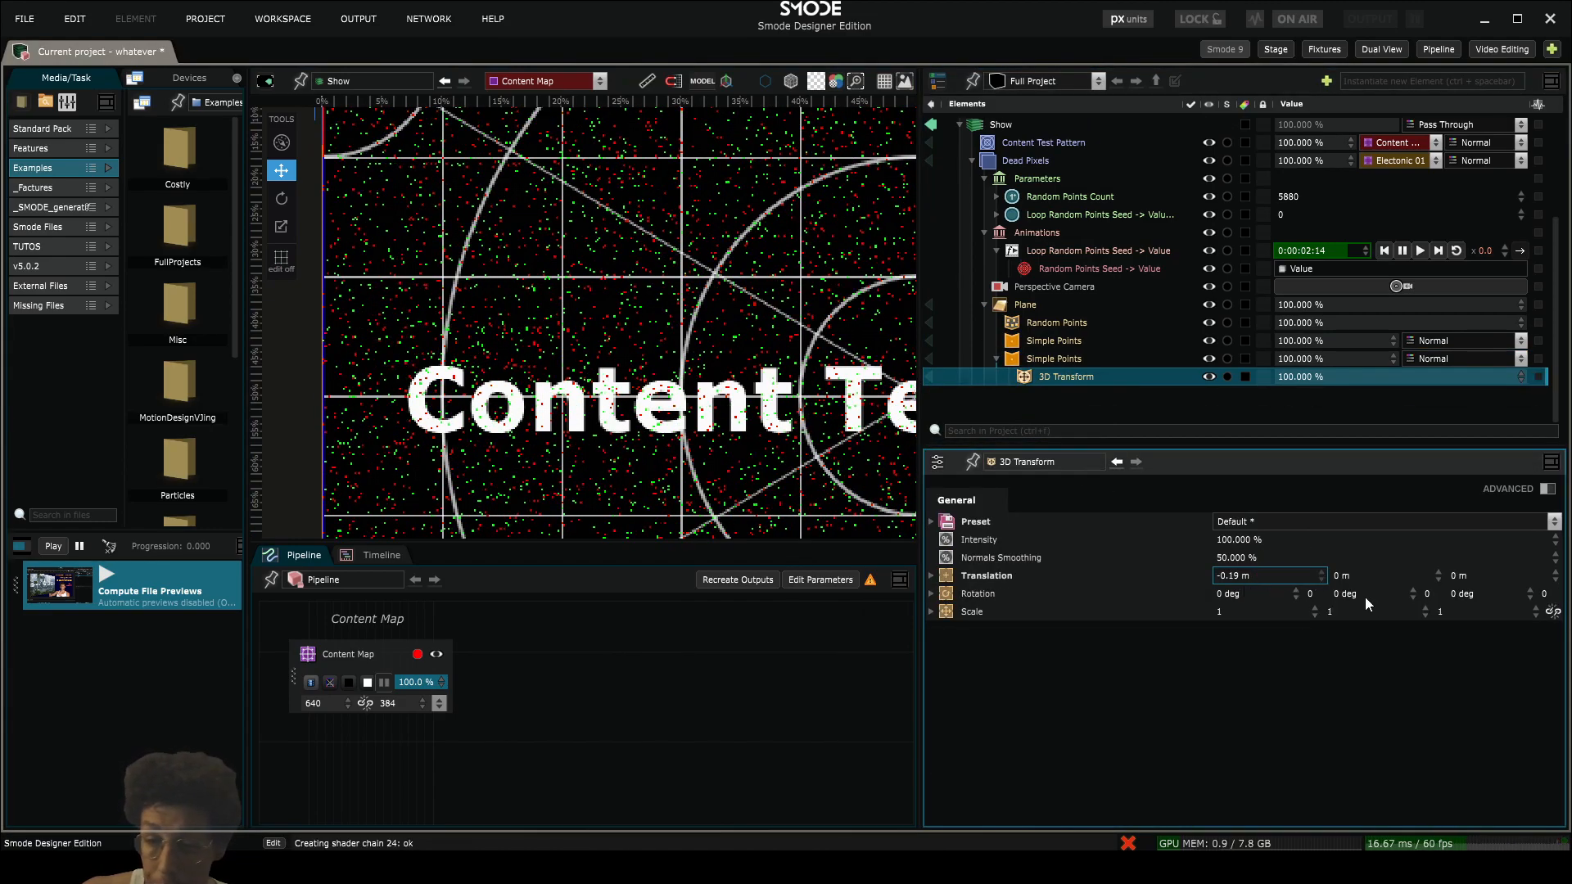
pyautogui.moveTo(1367, 591); pyautogui.dragTo(1363, 419)
pyautogui.moveTo(1493, 594); pyautogui.dragTo(1518, 790)
pyautogui.scroll(-3, 786, 253)
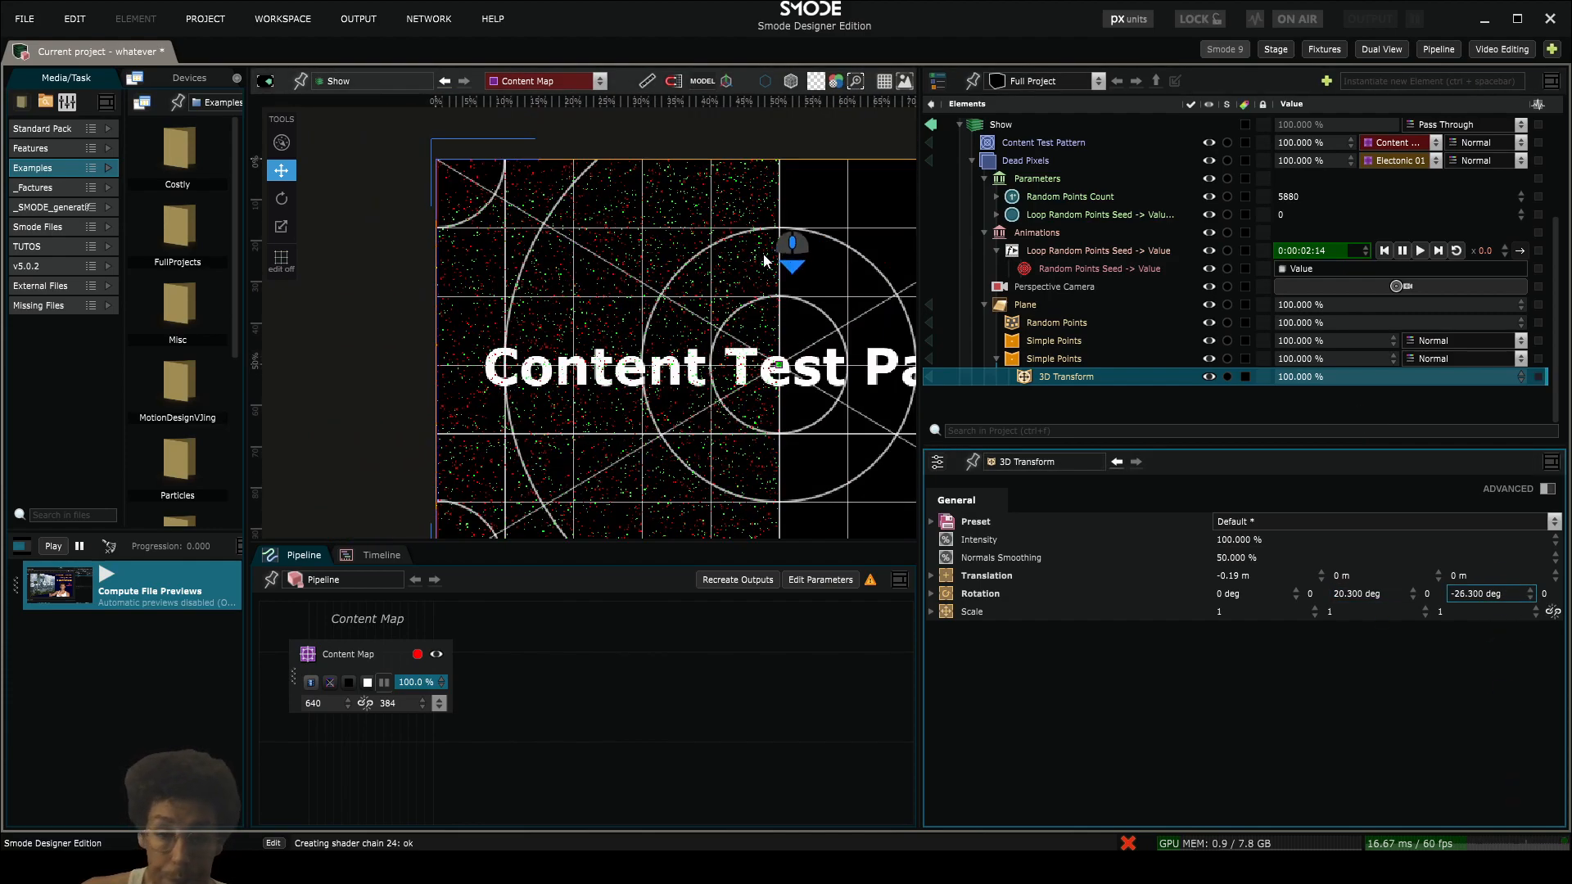
# - Lower the Random Points Count parameter to 588 and inspect the red and green points in the viewport
pyautogui.moveTo(1289, 203); pyautogui.dragTo(1328, 197)
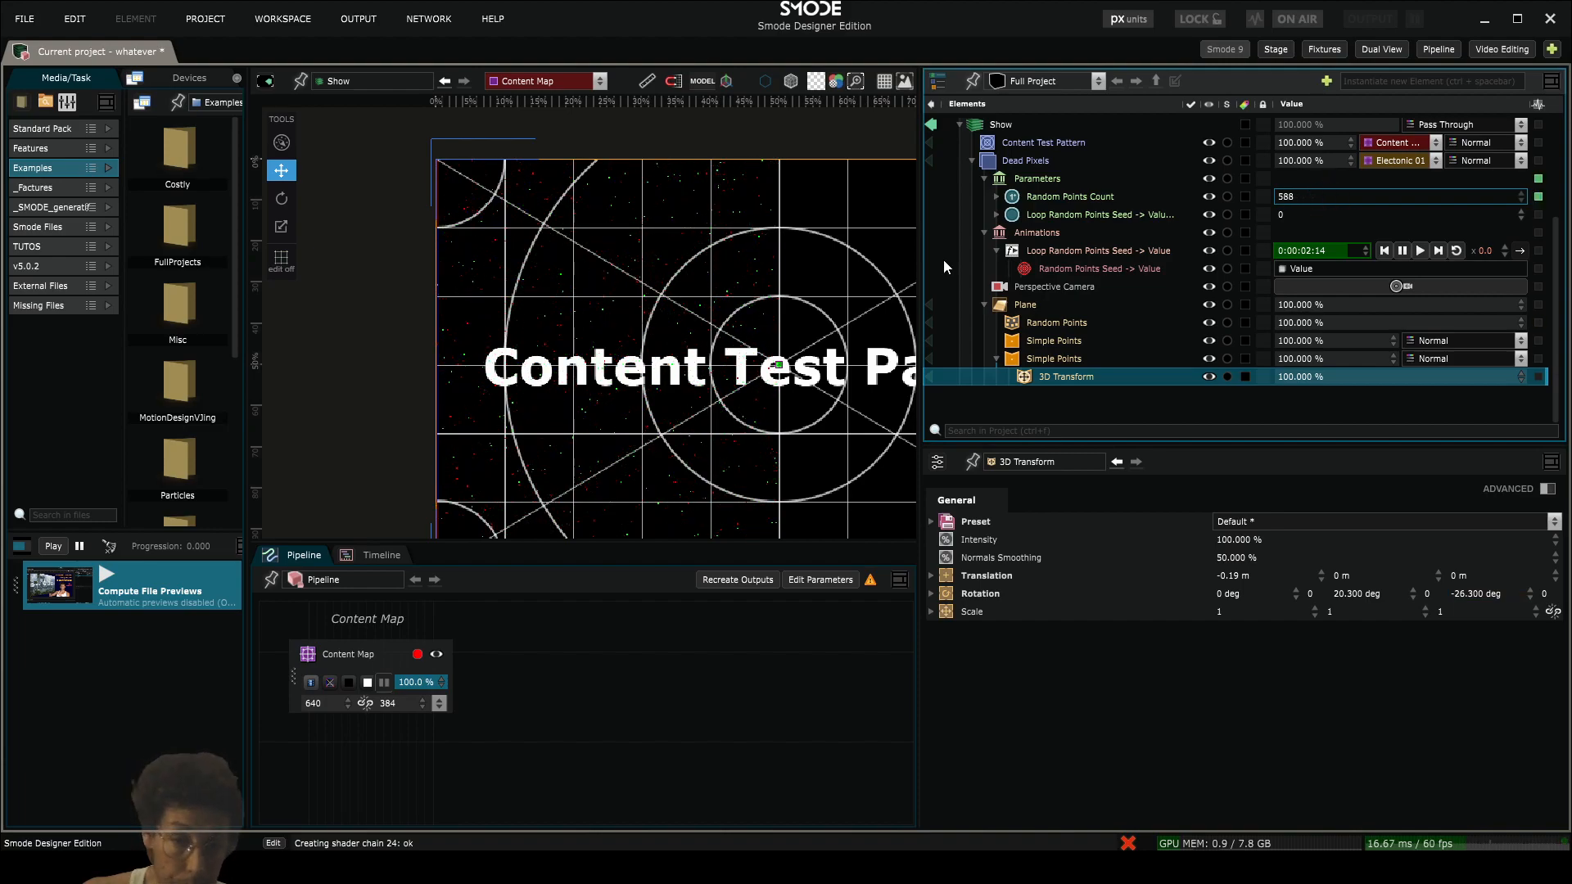
pyautogui.scroll(5, 635, 340)
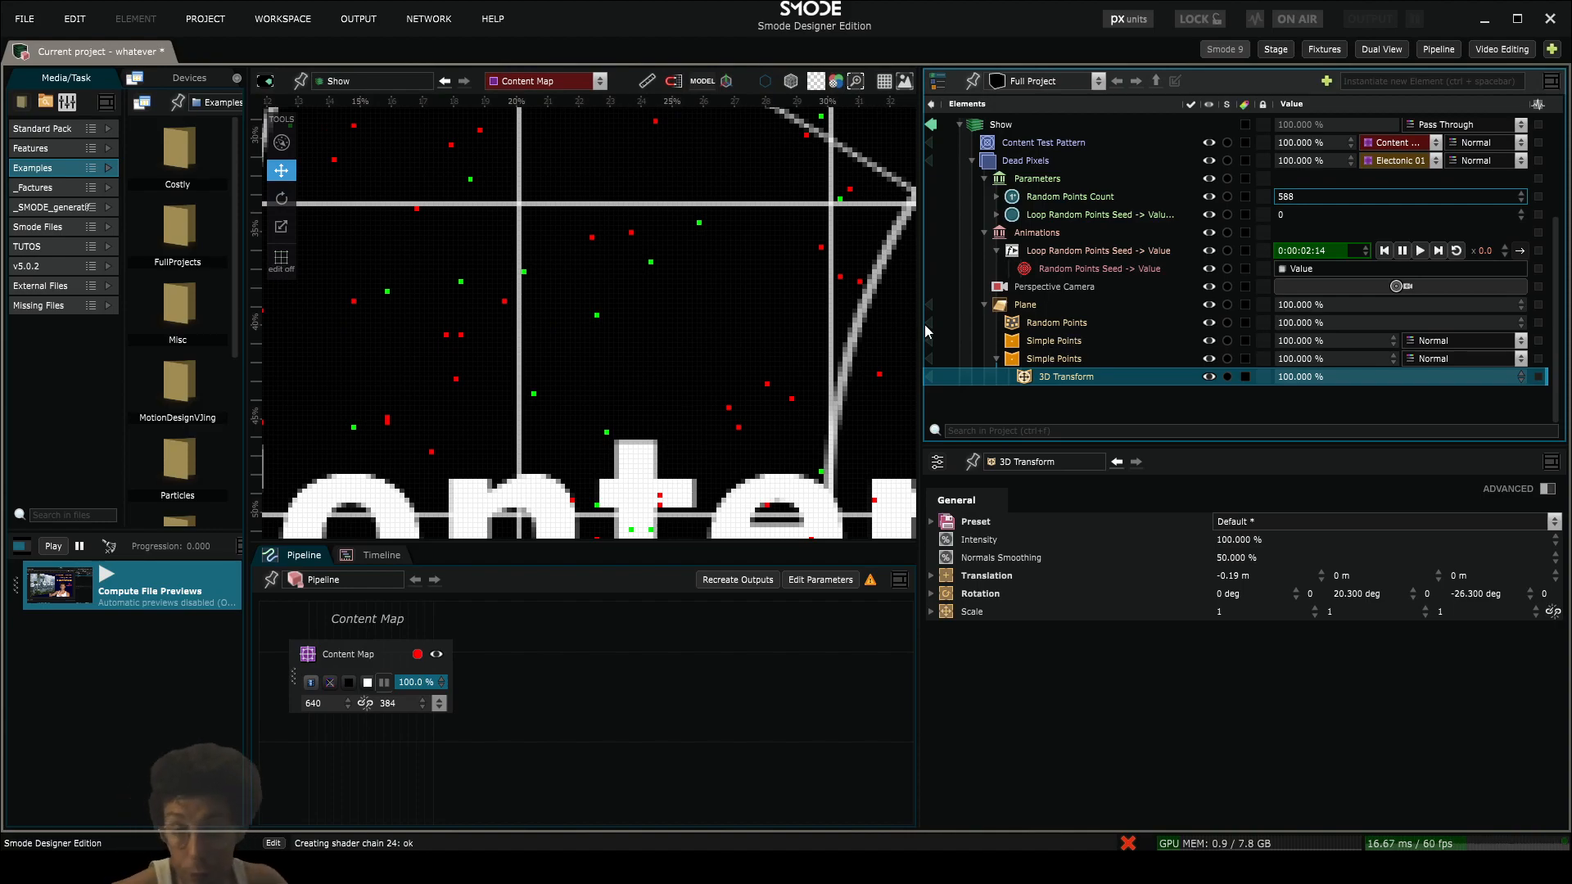
pyautogui.scroll(-5, 741, 288)
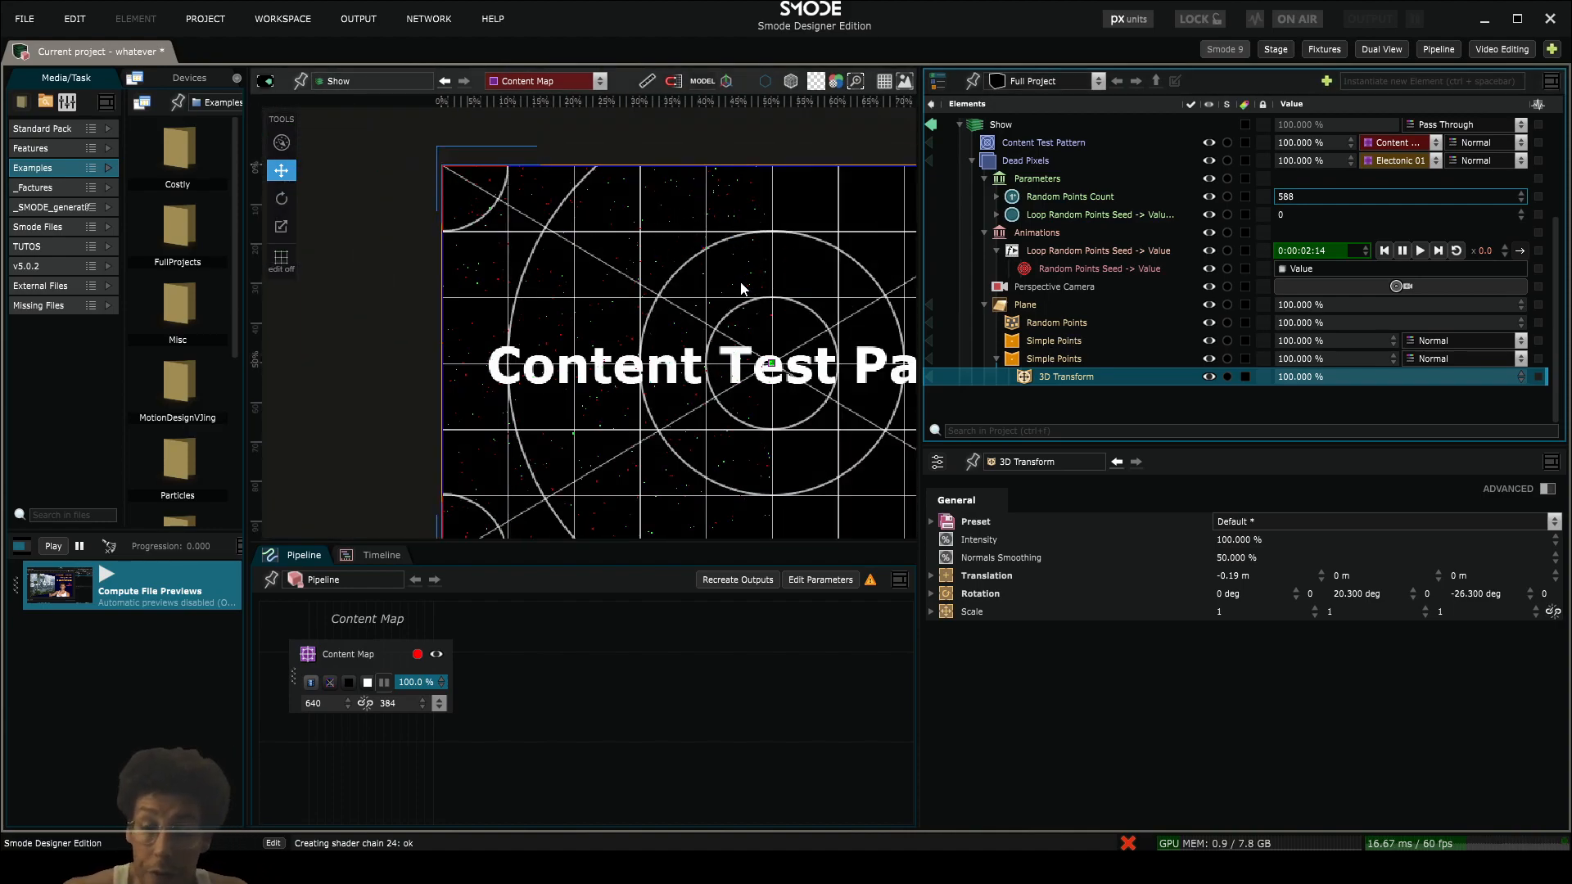
pyautogui.moveTo(685, 370); pyautogui.dragTo(658, 317)
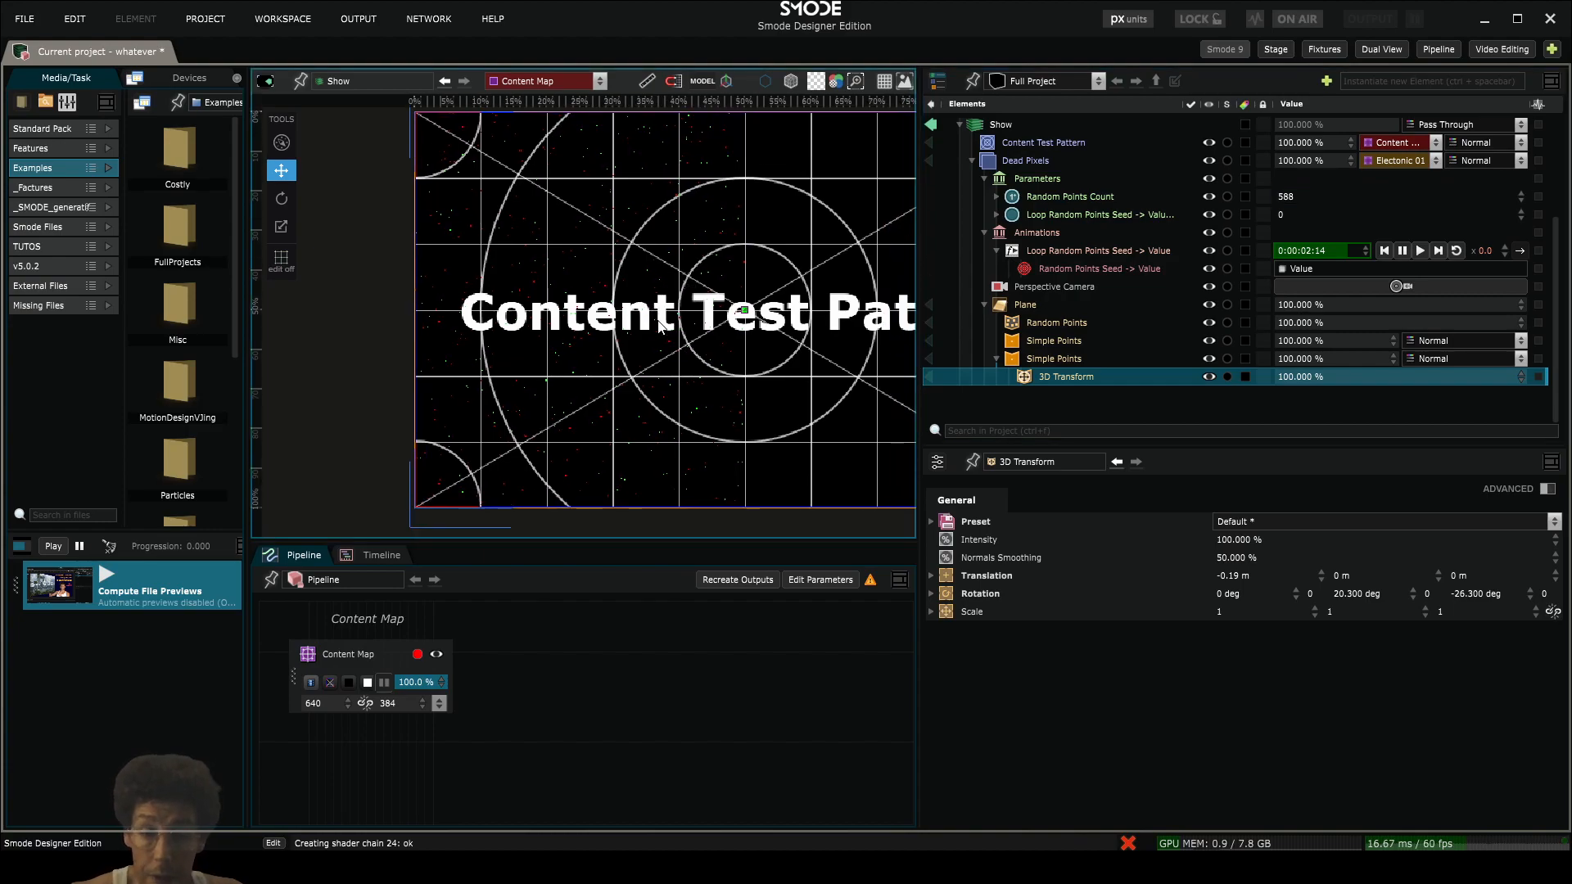
# - Collapse the Plane and Parameters branches in the element tree and select the Dead Pixels compo
pyautogui.click(989, 301)
pyautogui.click(981, 305)
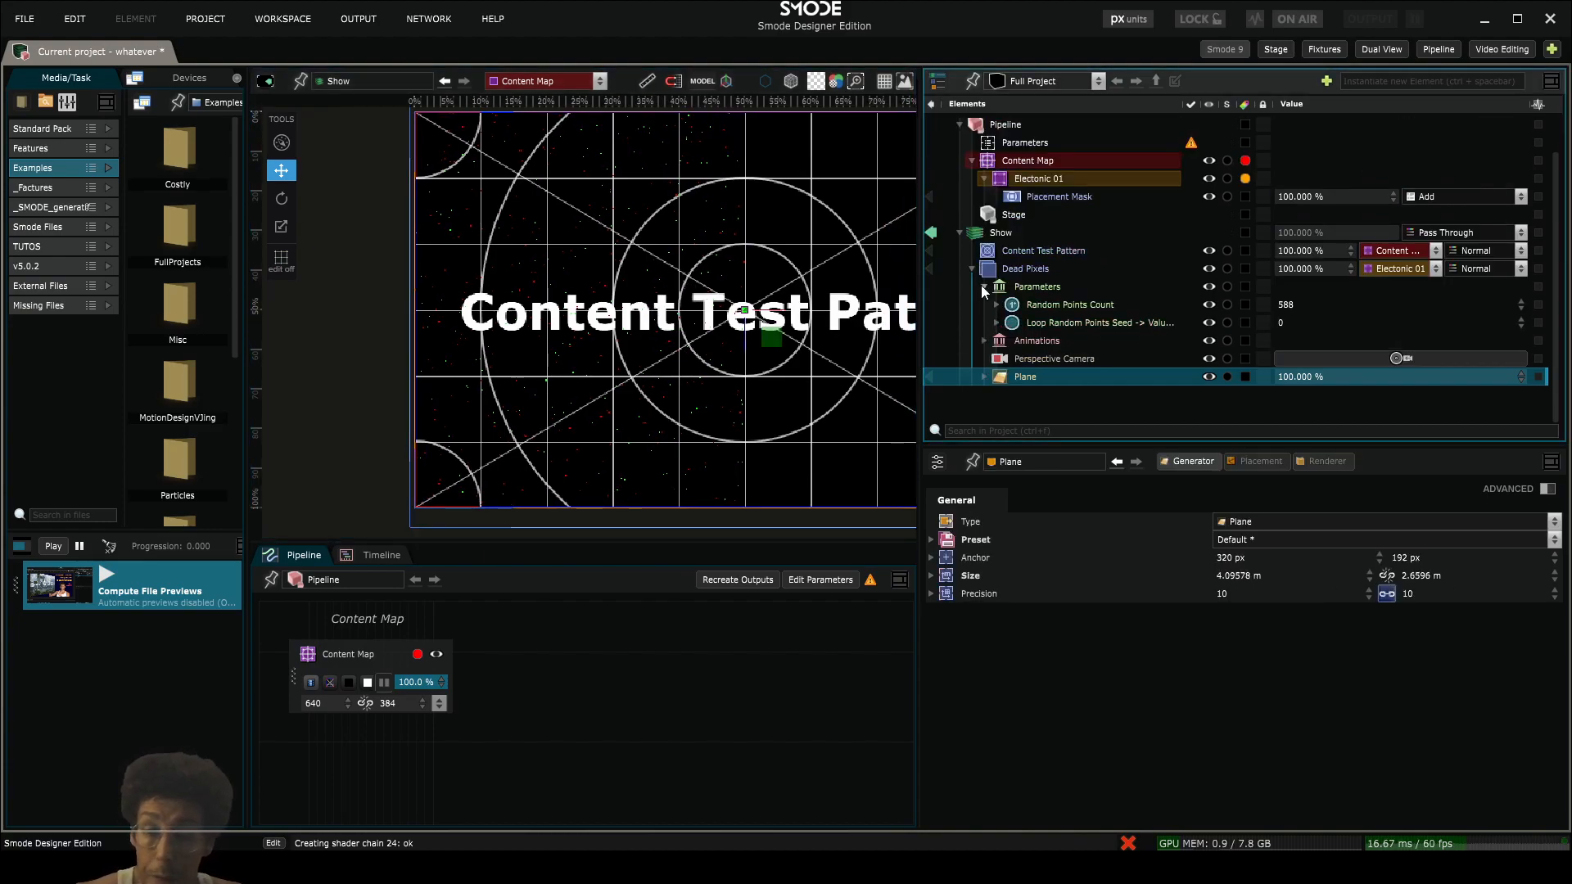
pyautogui.click(989, 287)
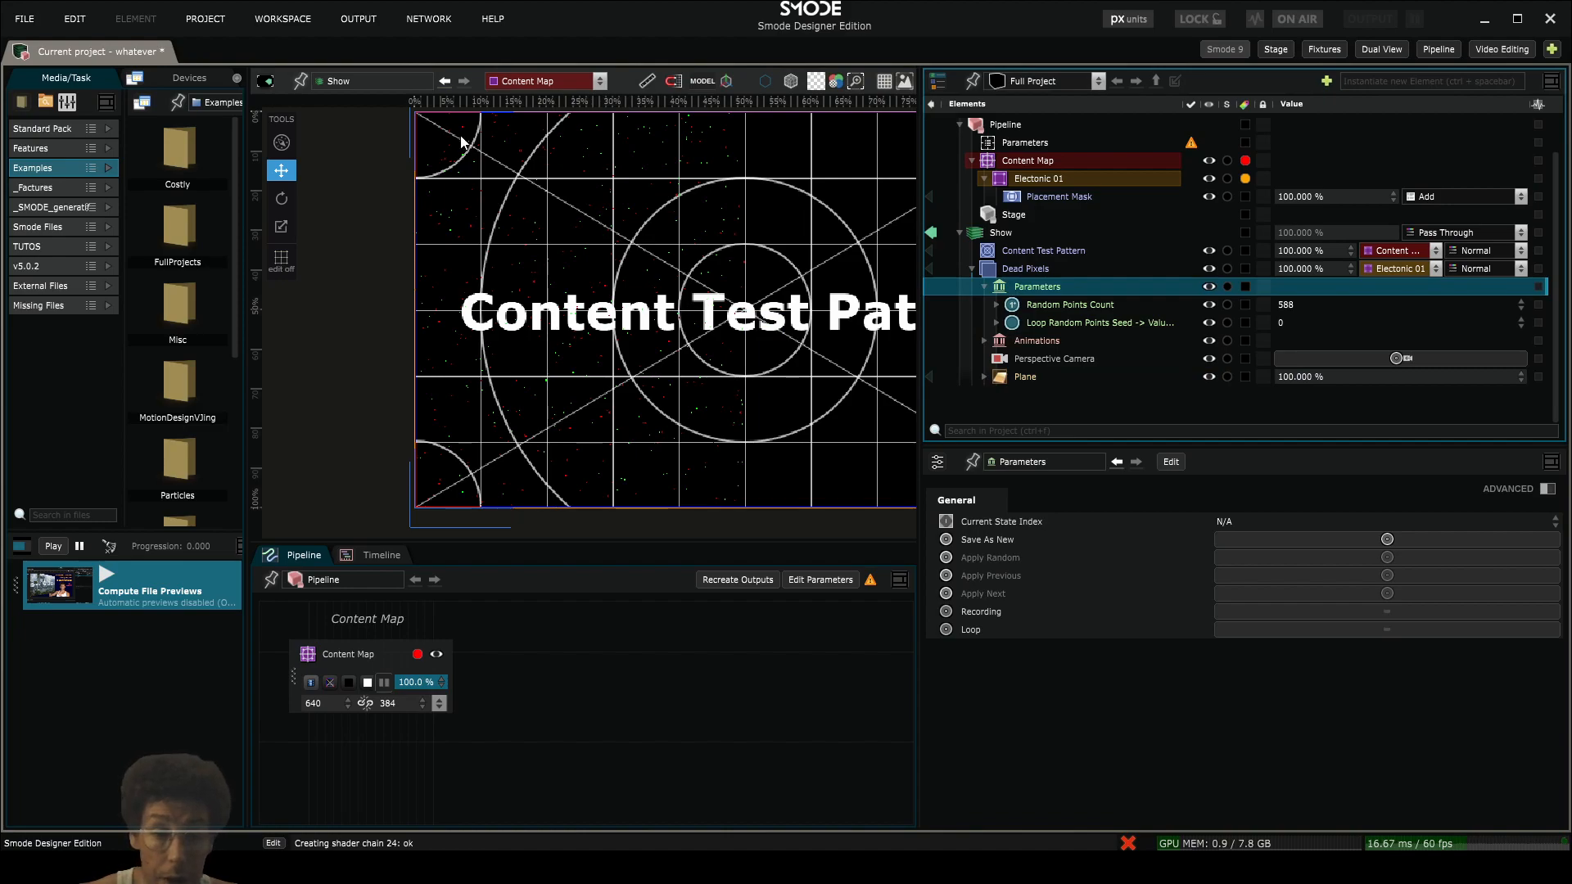
pyautogui.click(983, 288)
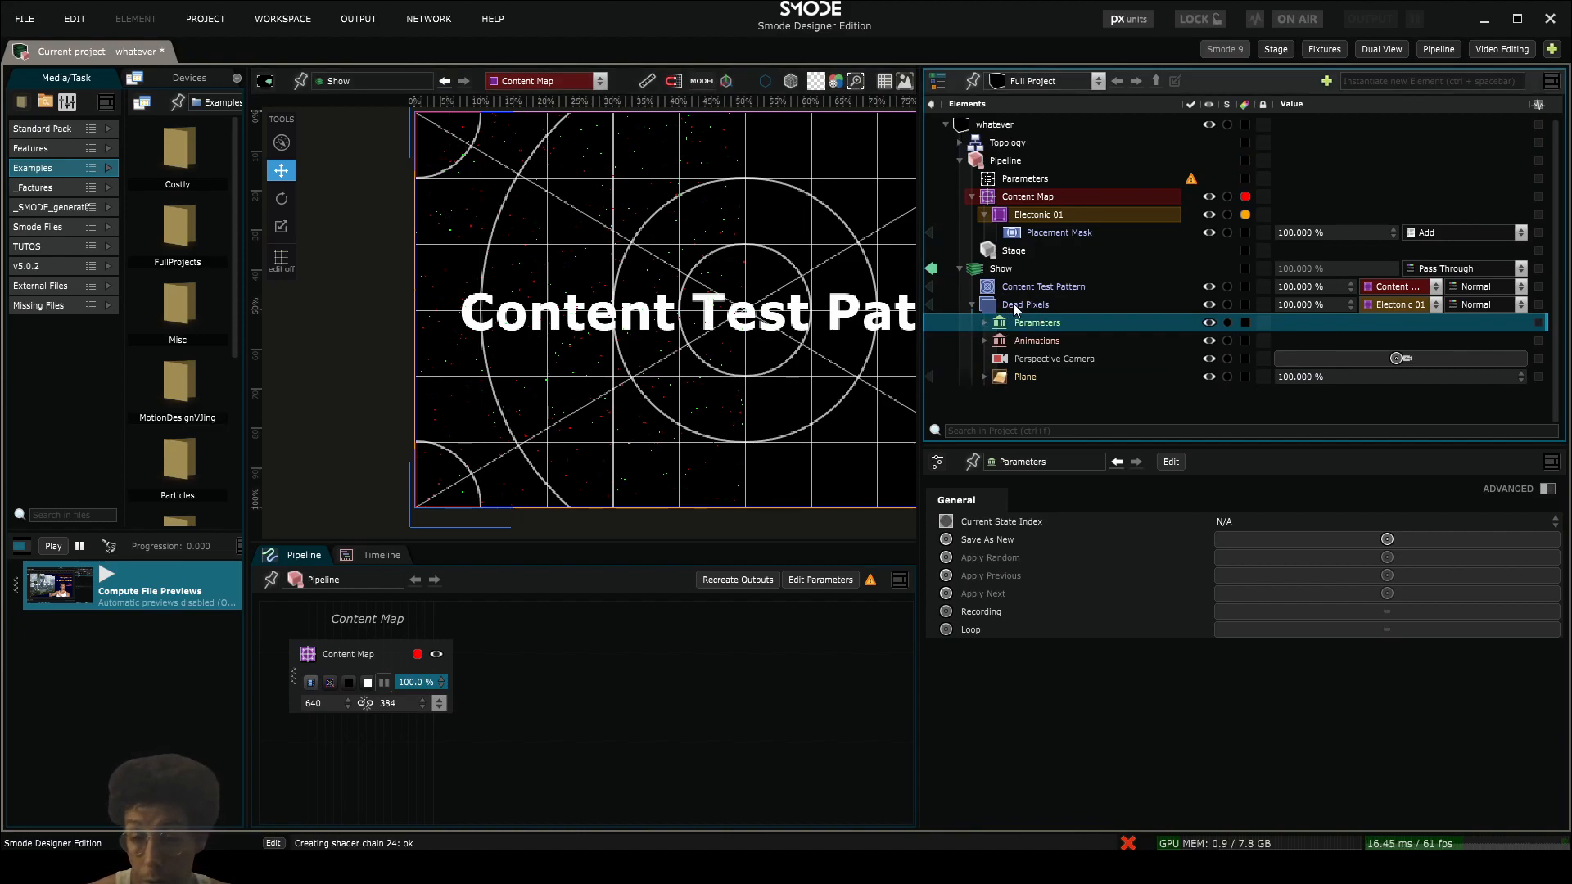
pyautogui.click(1013, 302)
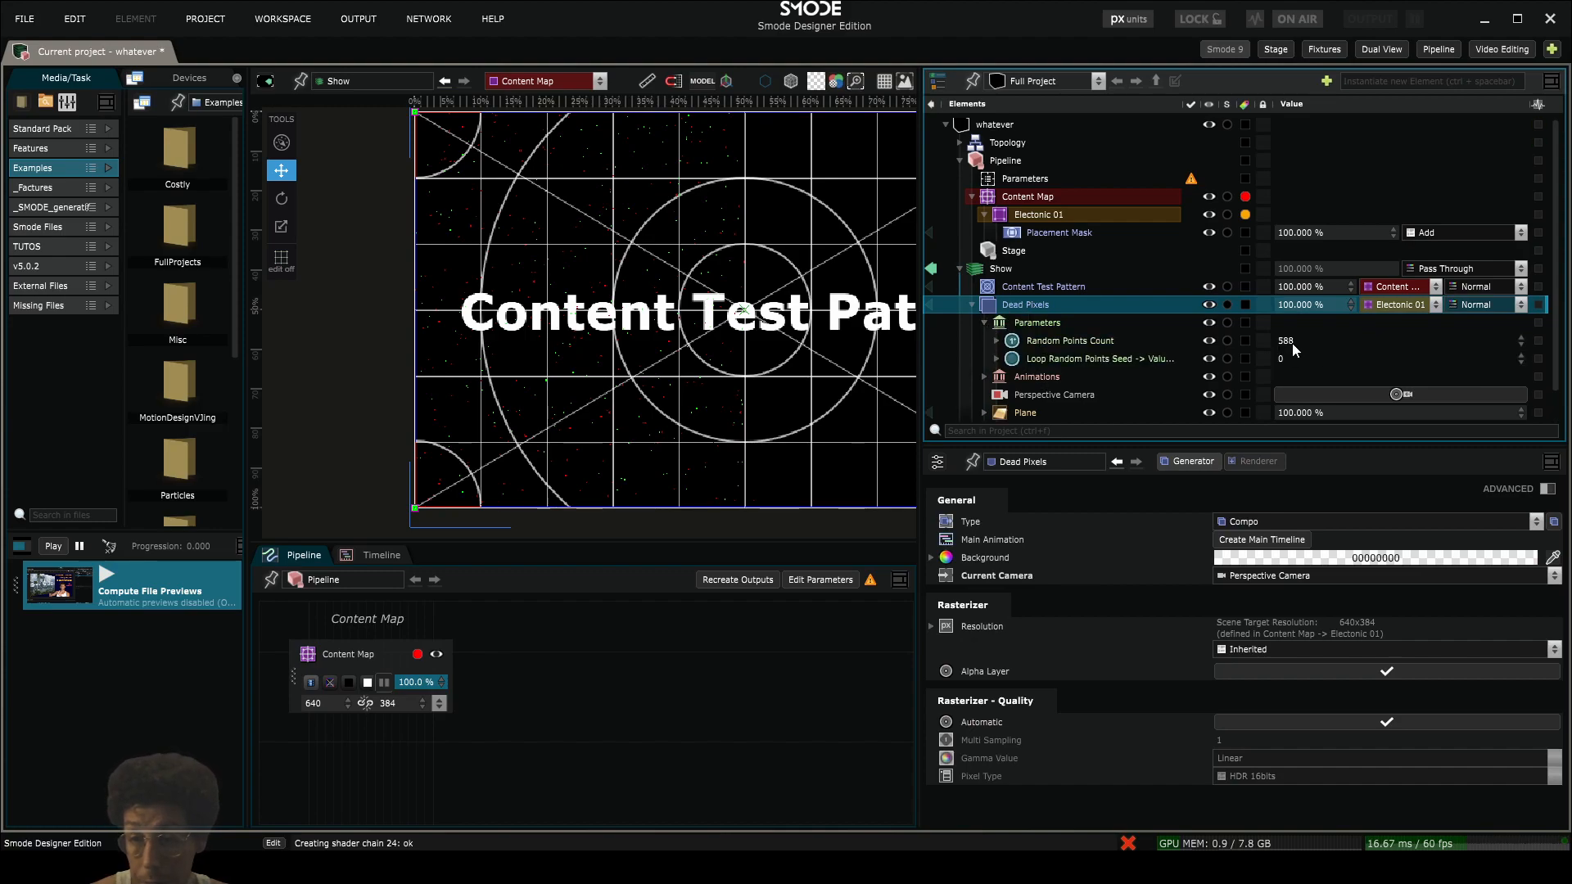
# - Raise the Random Points Count to 4645 and add a Placement Mask to the Dead Pixels compo
pyautogui.moveTo(1291, 344); pyautogui.dragTo(1296, 283)
pyautogui.click(977, 324)
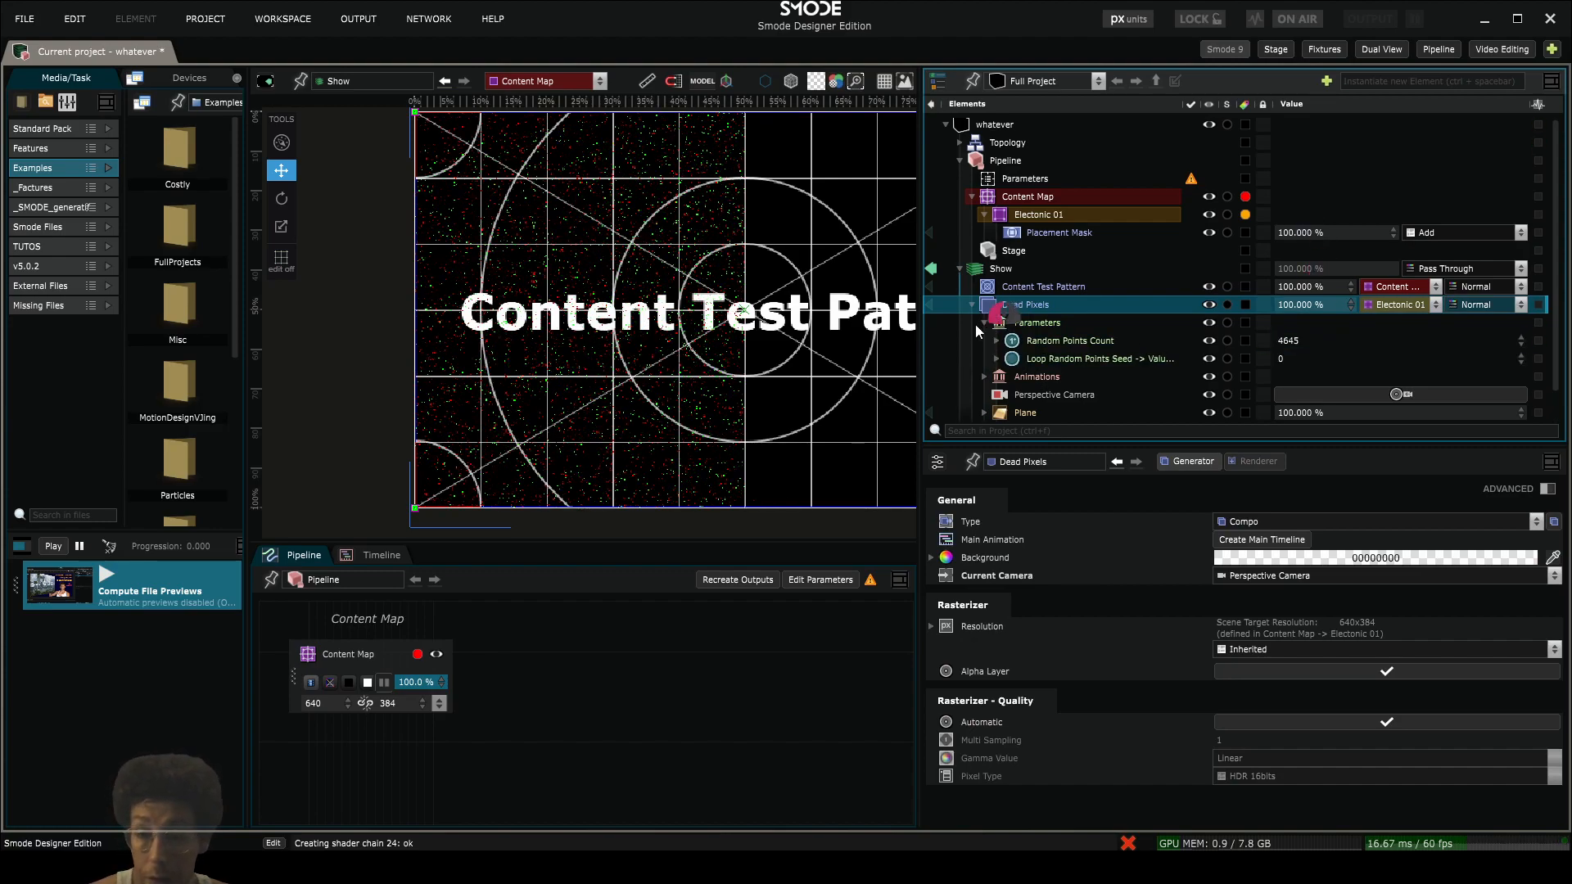
pyautogui.rightClick(994, 303)
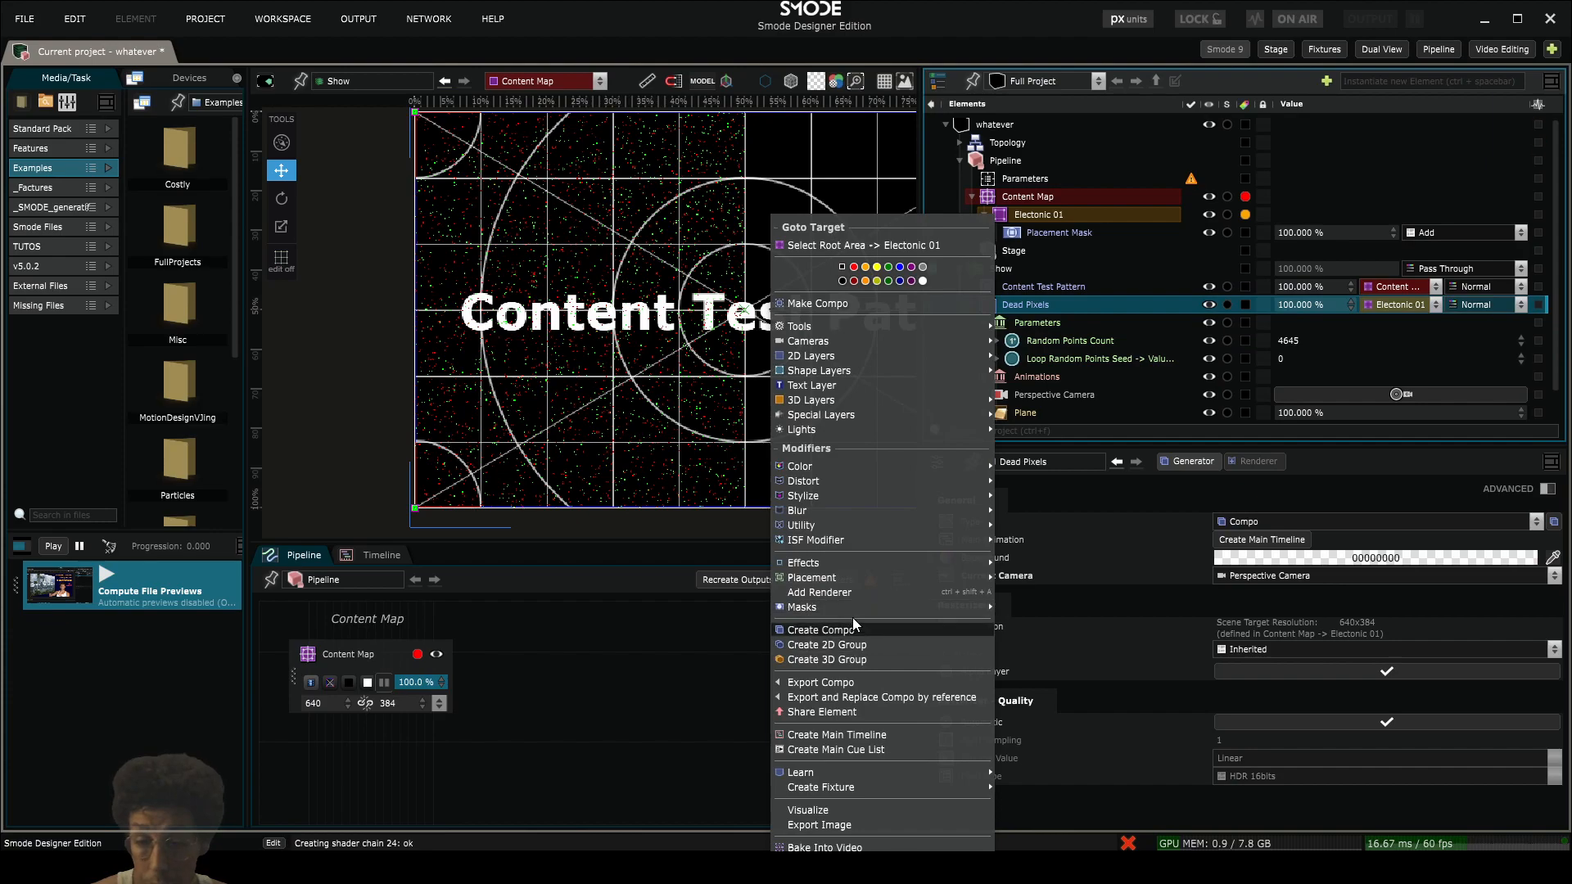
pyautogui.moveTo(870, 605)
pyautogui.click(1049, 432)
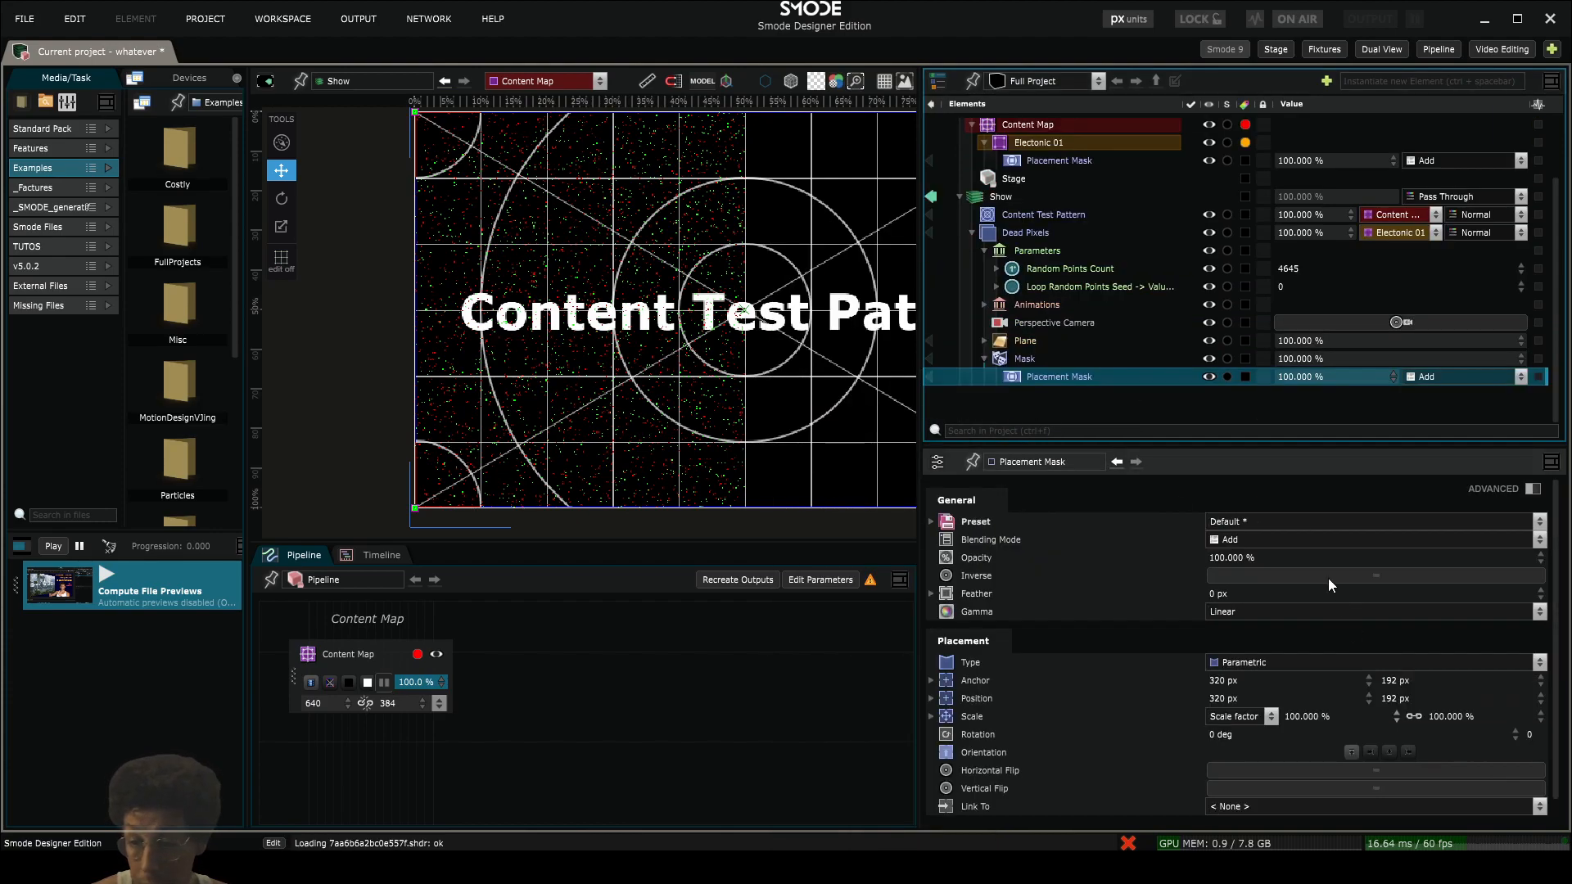
# - Switch the Placement Mask's scale mode to Stretch to Fit and set its size to 64 x 64 px
pyautogui.click(1238, 718)
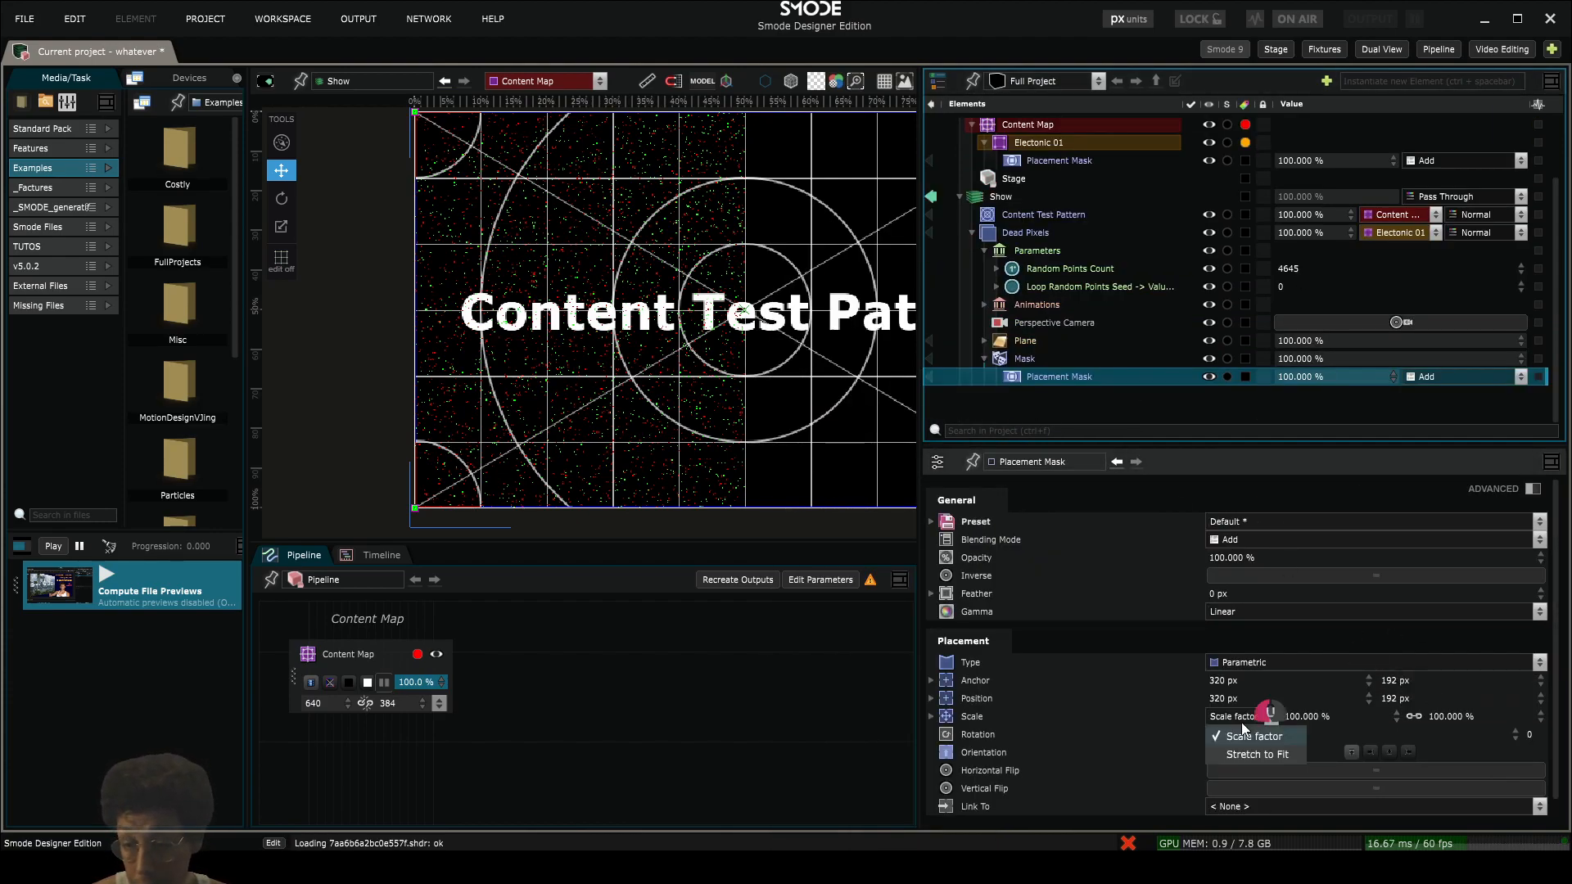
pyautogui.click(1247, 755)
pyautogui.click(1308, 716)
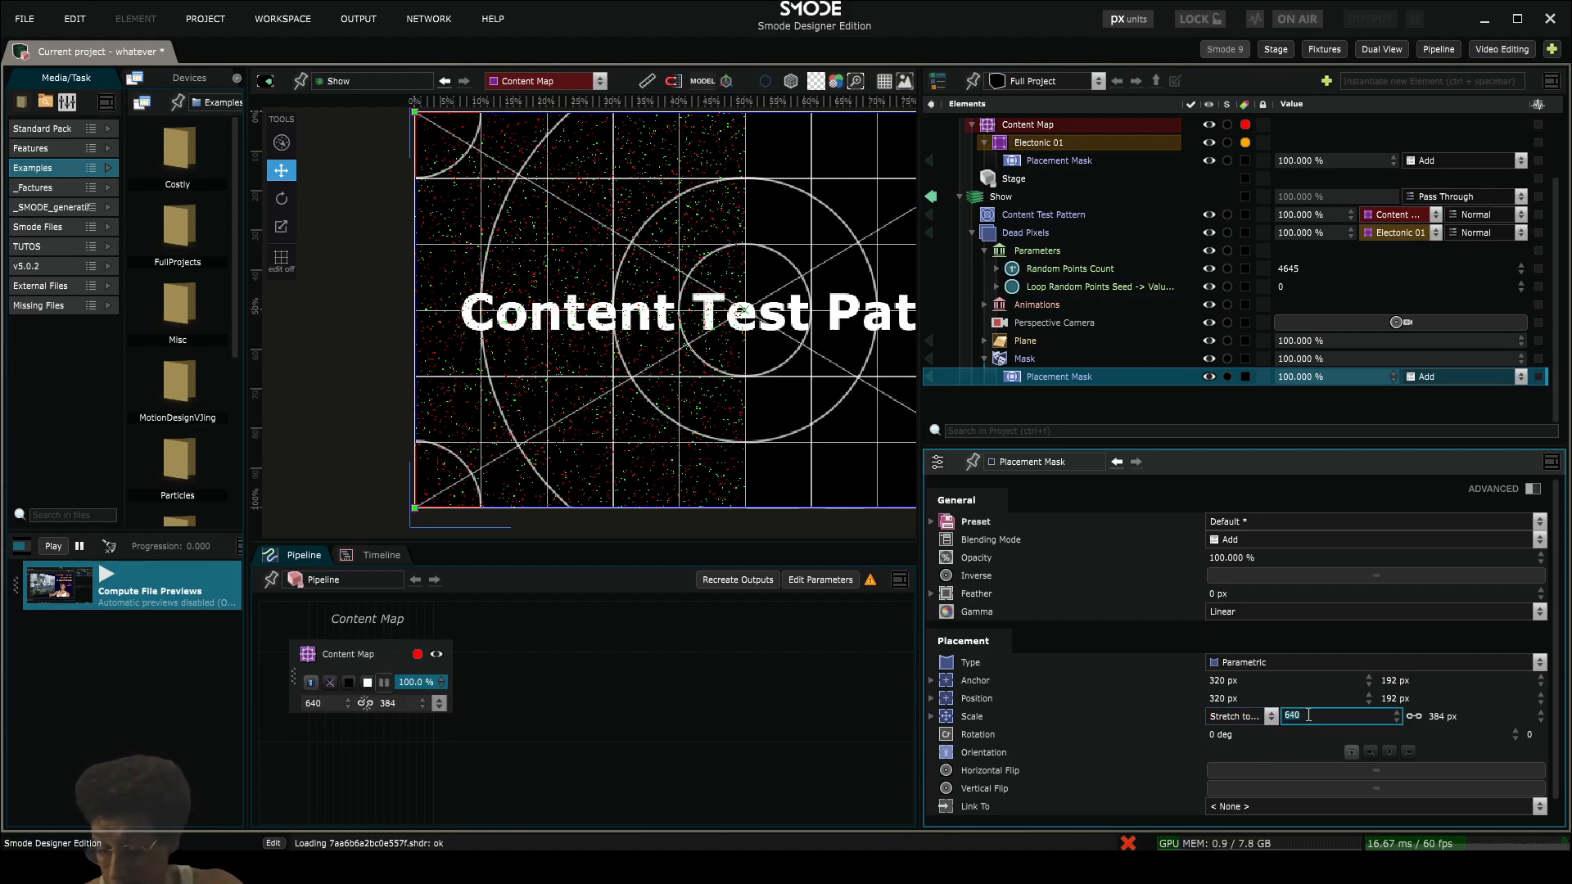
pyautogui.write('64')
pyautogui.press('Return')
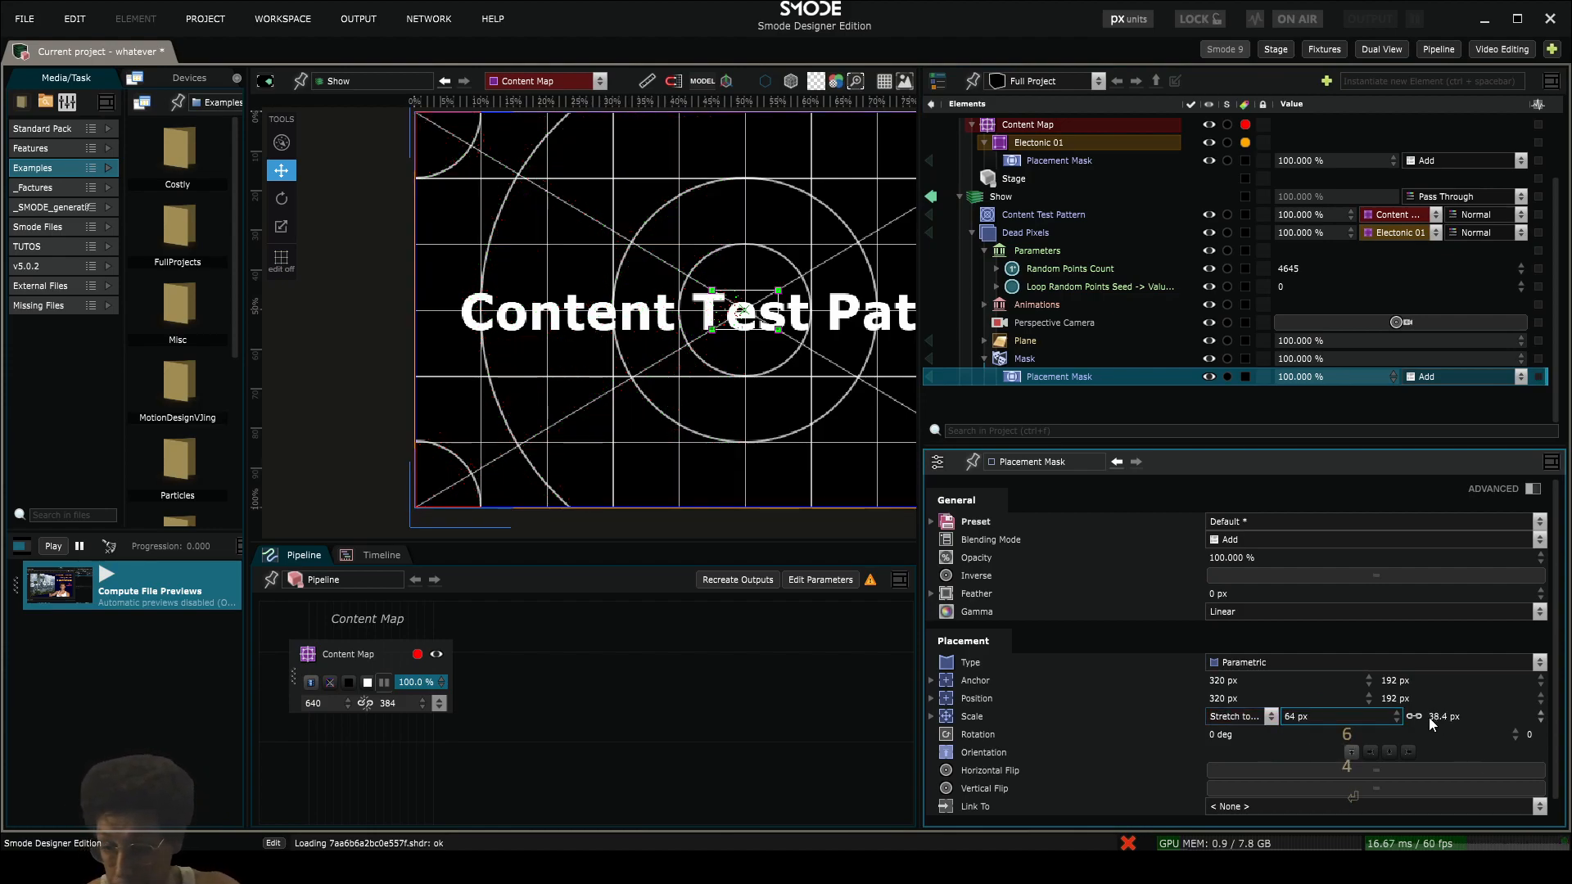
pyautogui.click(1426, 716)
pyautogui.write('64')
pyautogui.press('Return')
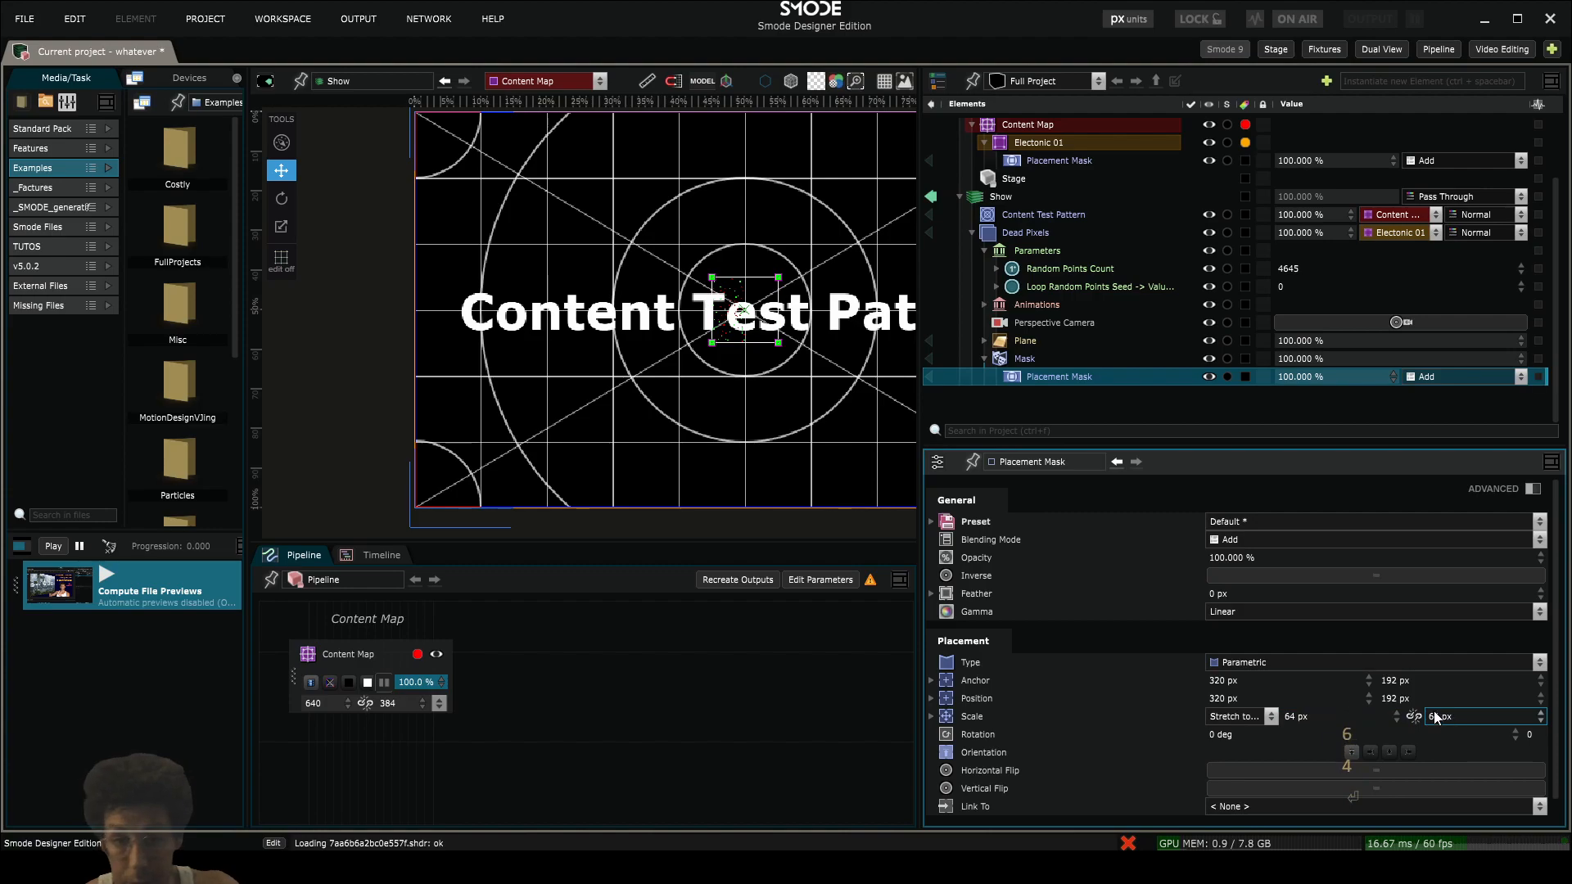
# - Move the Placement Mask in the viewport to about 276, 163 px and set its anchor to 0 px on both axes
pyautogui.moveTo(767, 339); pyautogui.dragTo(721, 309)
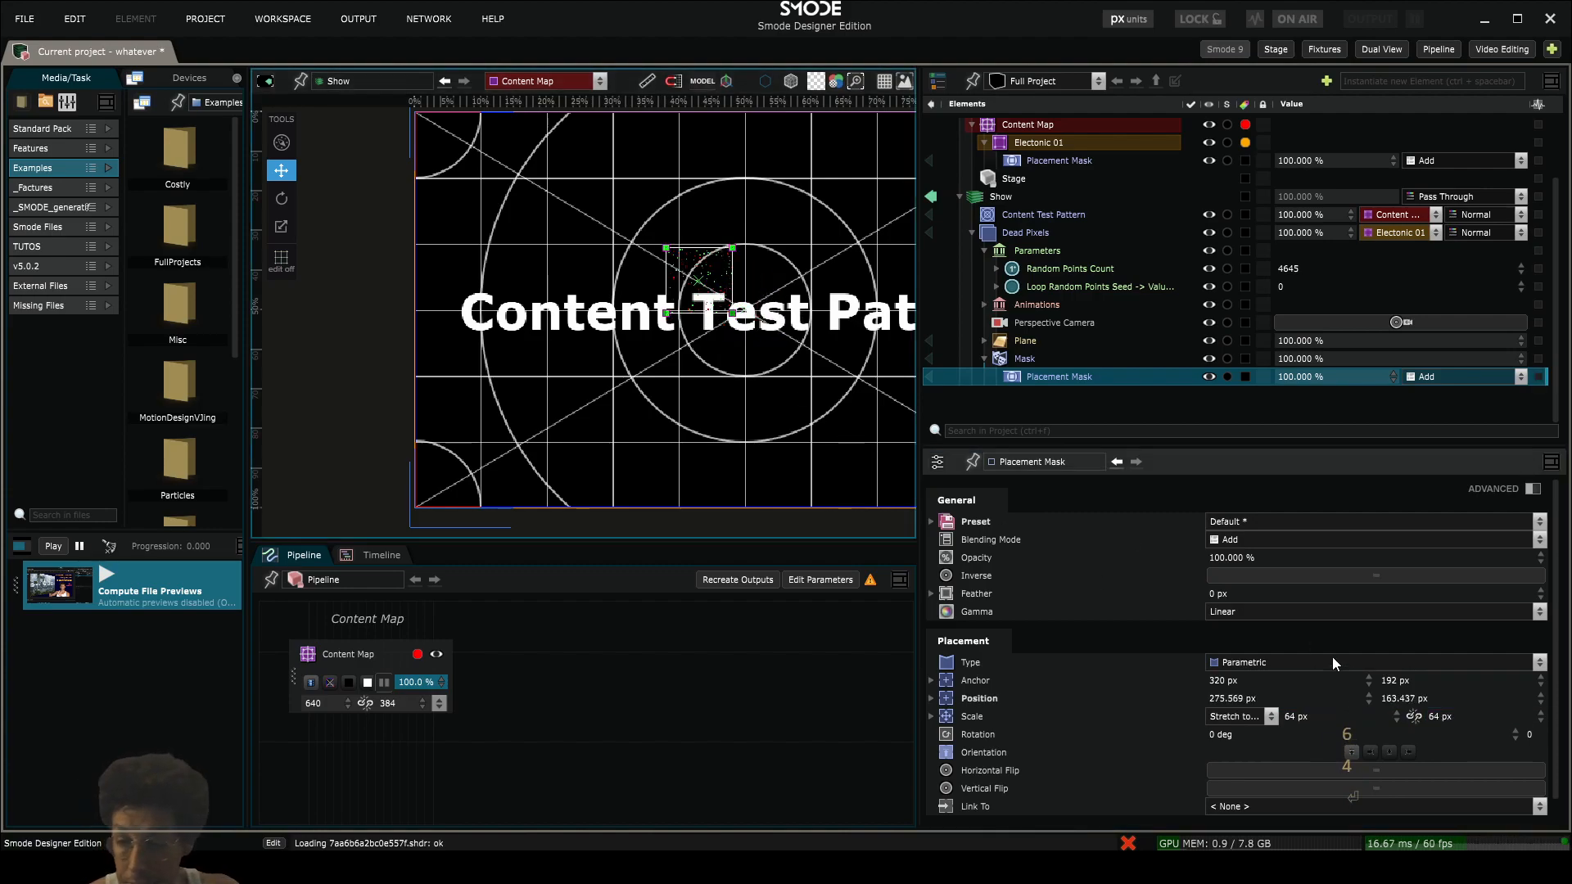
pyautogui.click(1228, 680)
pyautogui.write('0')
pyautogui.press('Return')
pyautogui.click(1384, 682)
pyautogui.write('0')
pyautogui.press('Return')
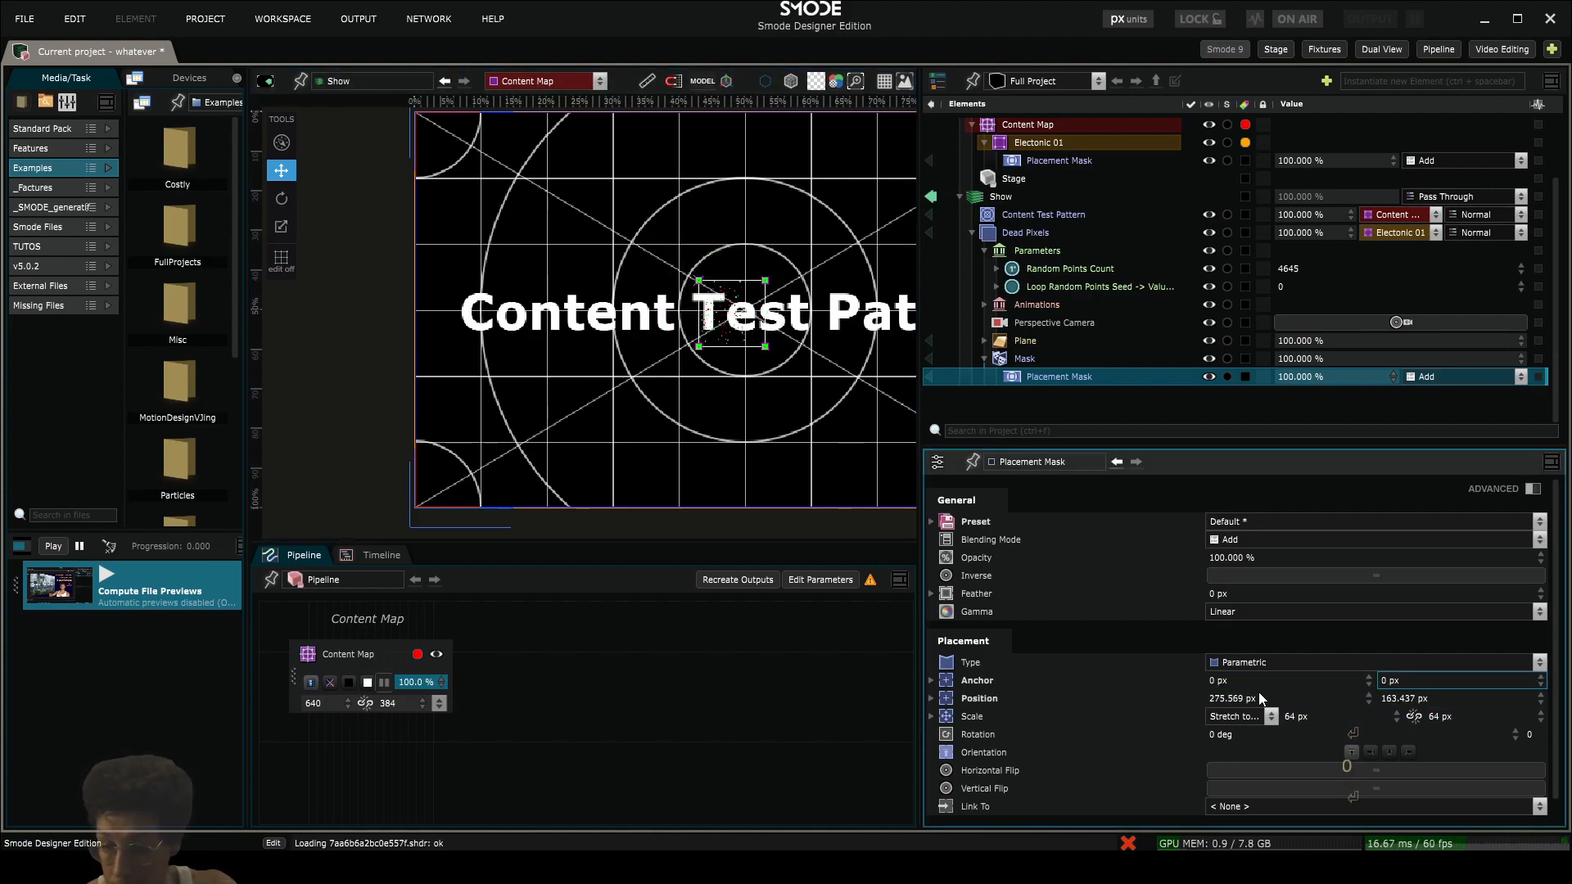
# - Set the Placement Mask's position to 64*2 px in X and 64*3 px in Y
pyautogui.click(1291, 697)
pyautogui.write('64*2')
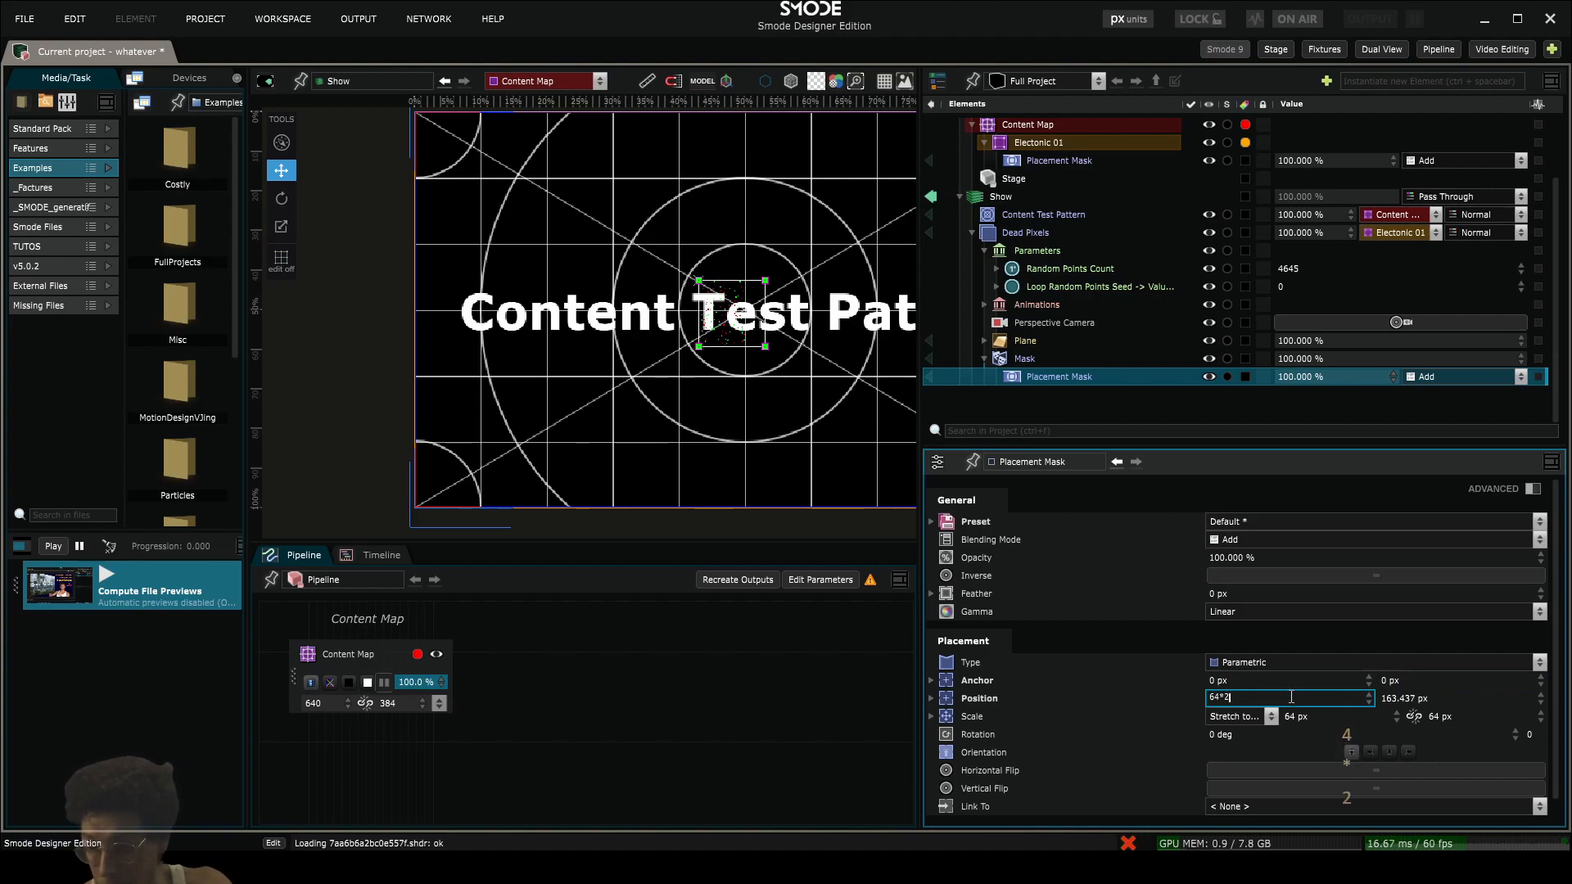
pyautogui.press('Return')
pyautogui.click(1398, 698)
pyautogui.write('64*')
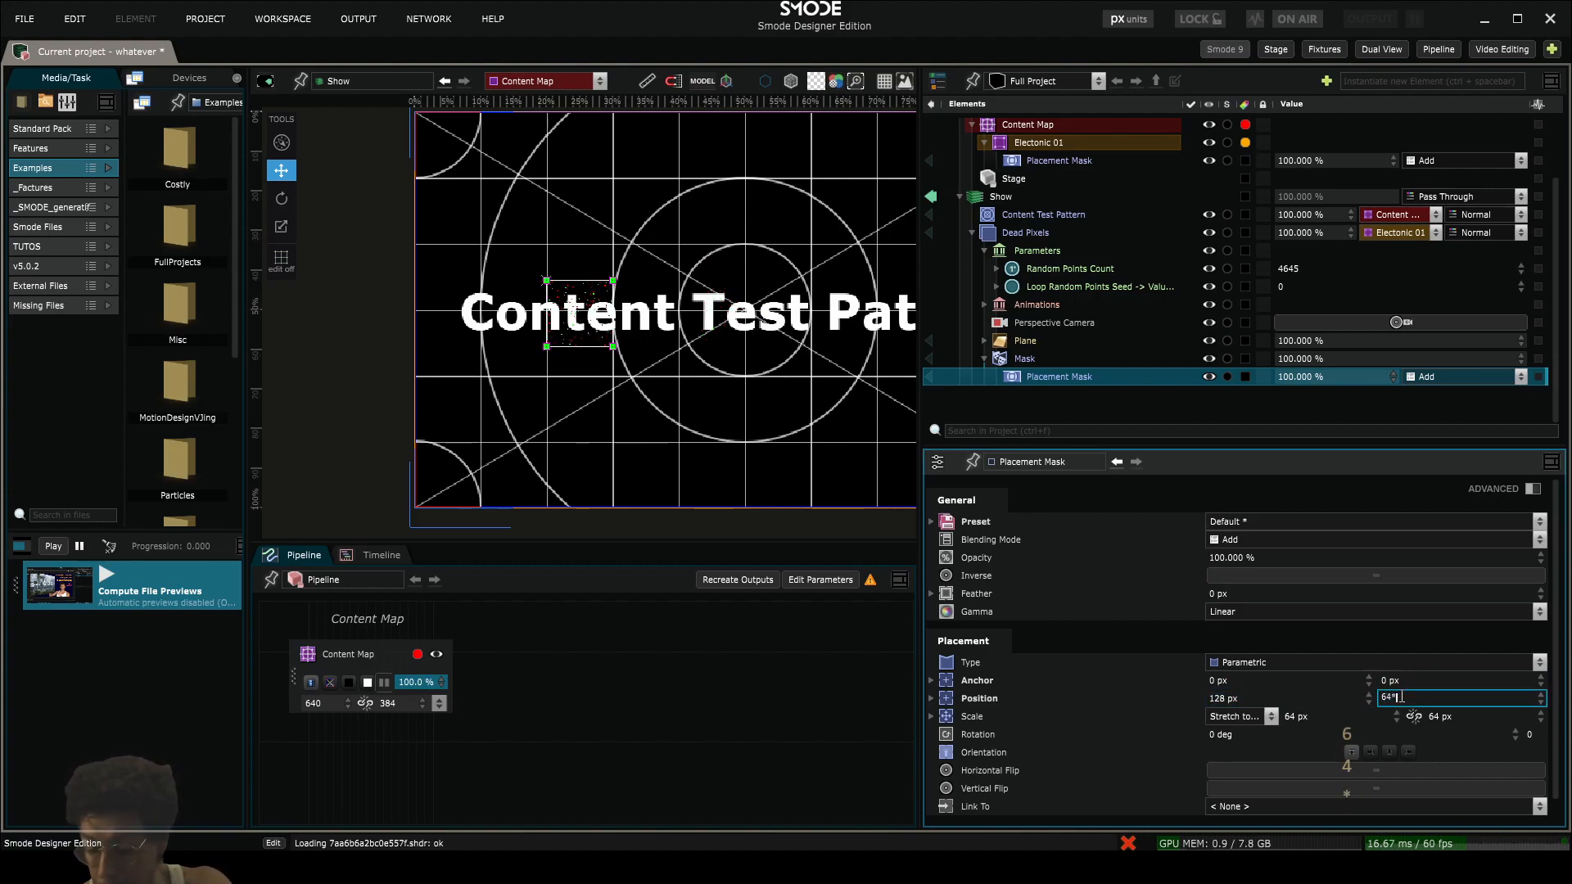
pyautogui.write('3')
pyautogui.press('Return')
pyautogui.scroll(3, 577, 358)
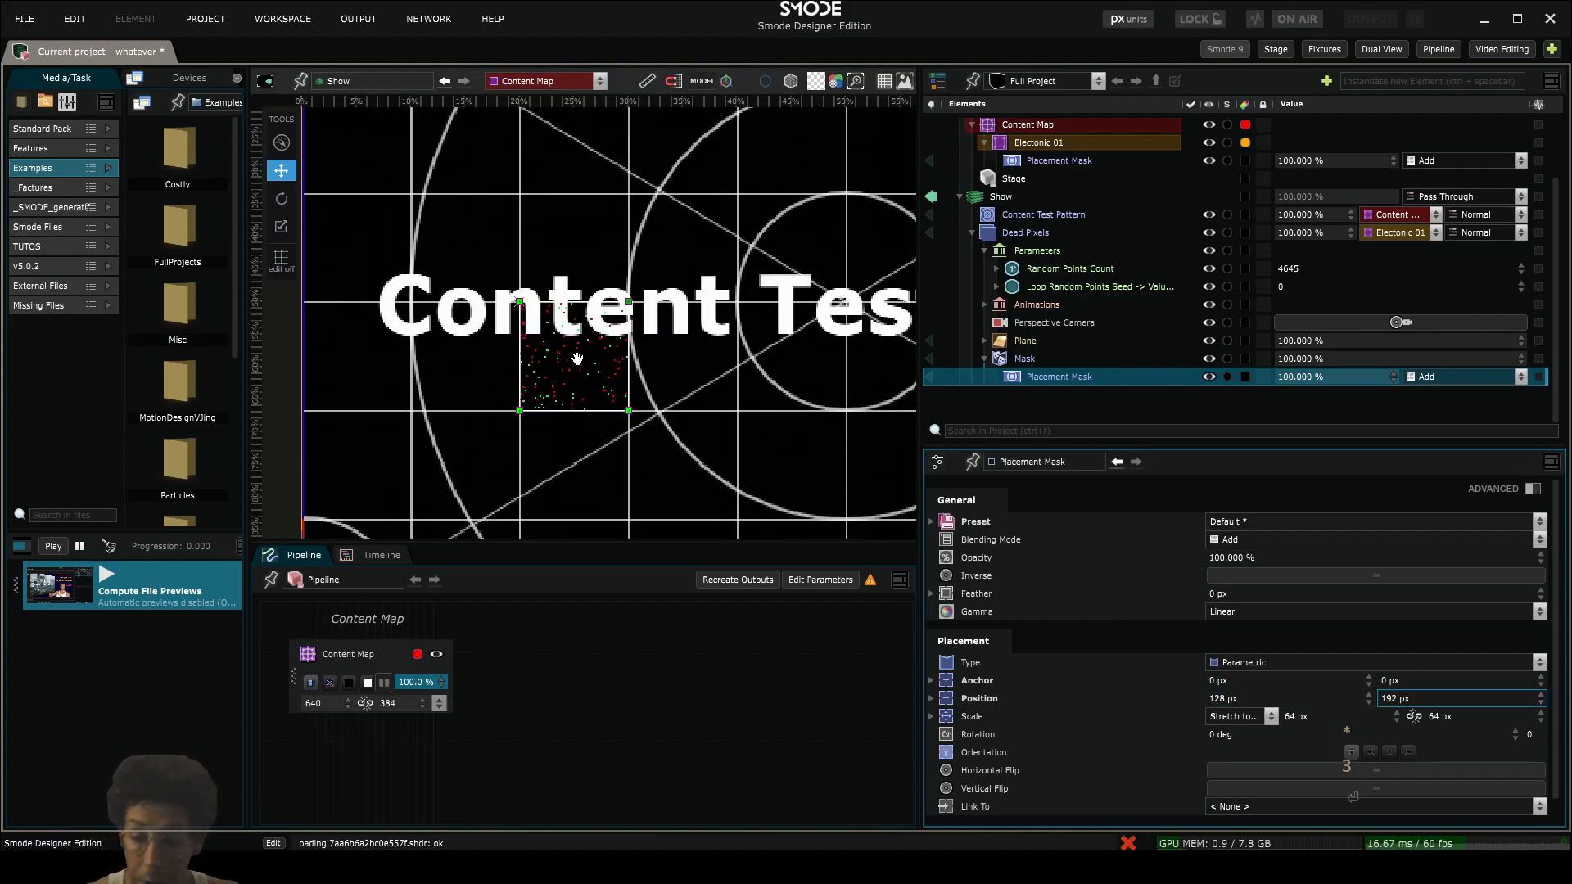
pyautogui.scroll(-2, 577, 358)
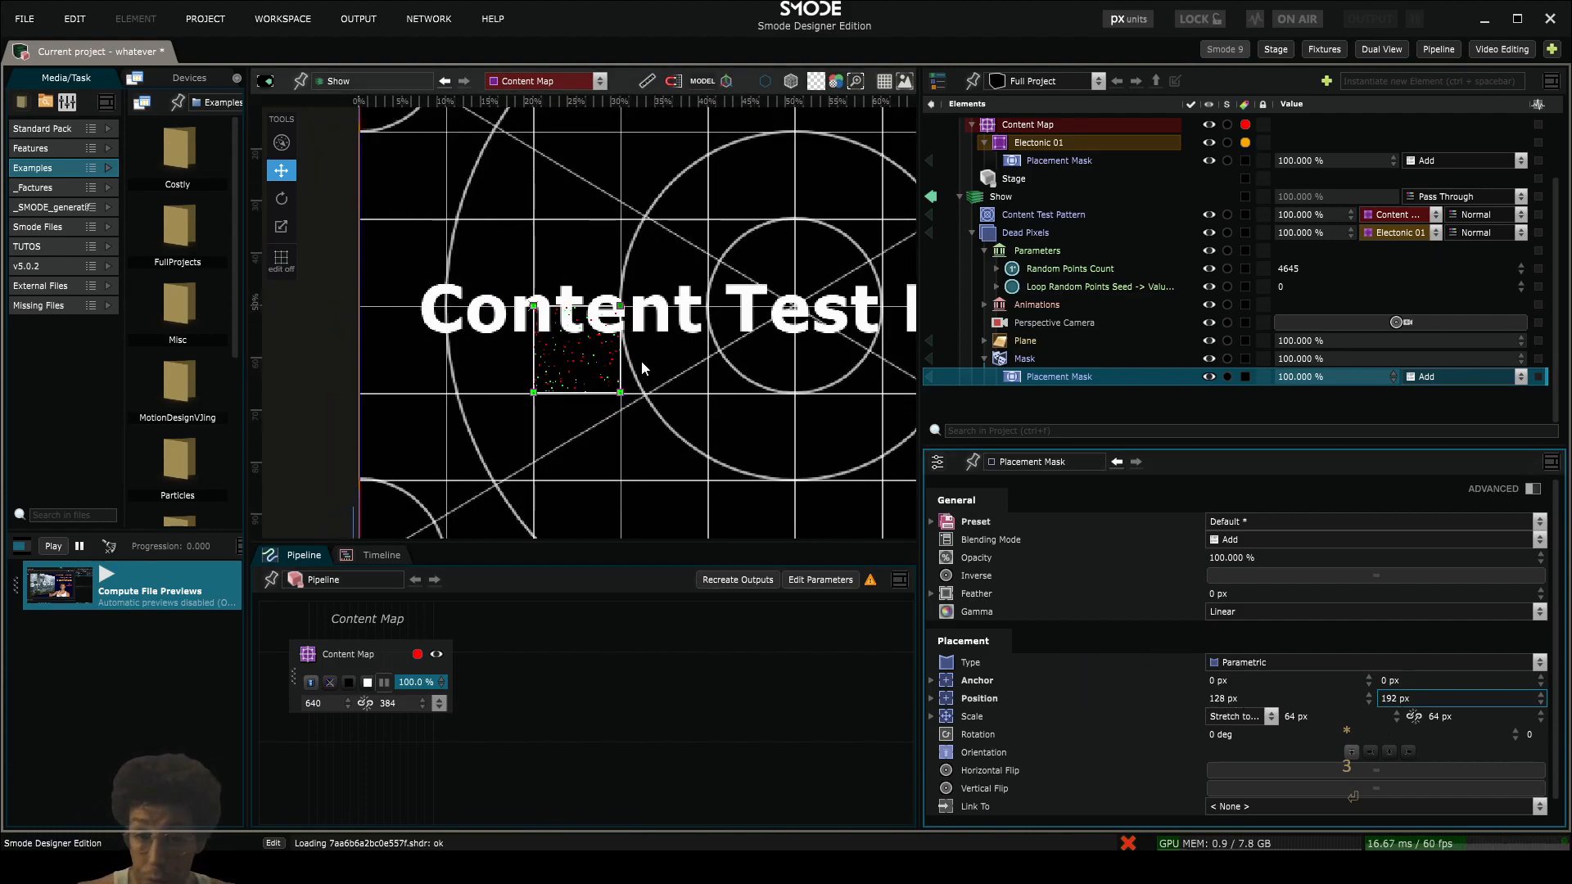
pyautogui.scroll(-2, 638, 356)
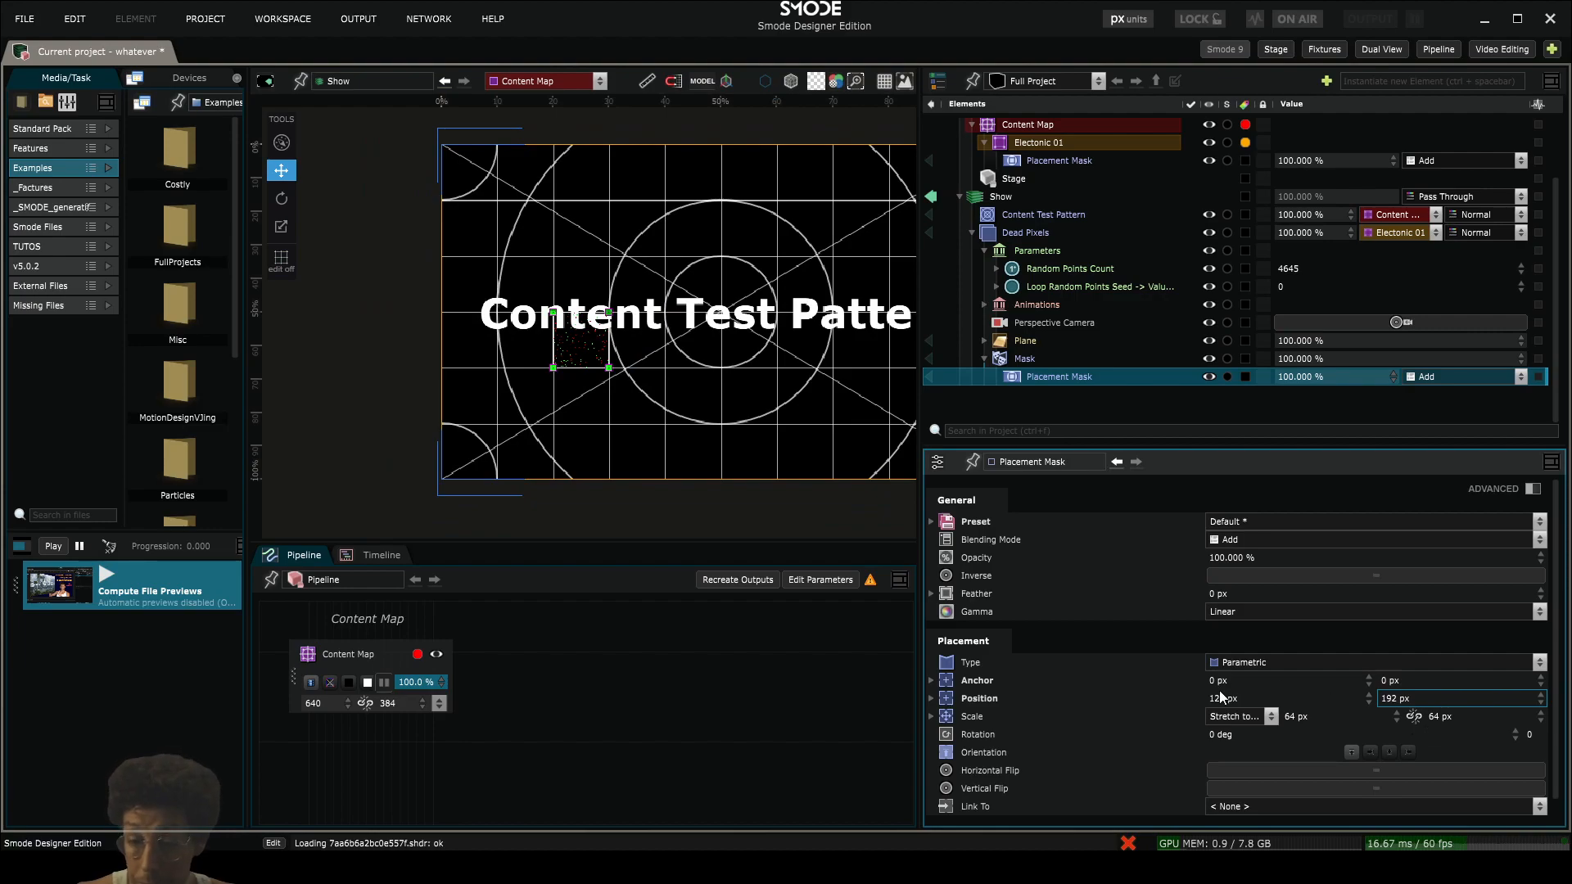
# - Expose the Placement Mask's X position as a Horizontal Canvas Value parameter
pyautogui.click(929, 699)
pyautogui.click(929, 699)
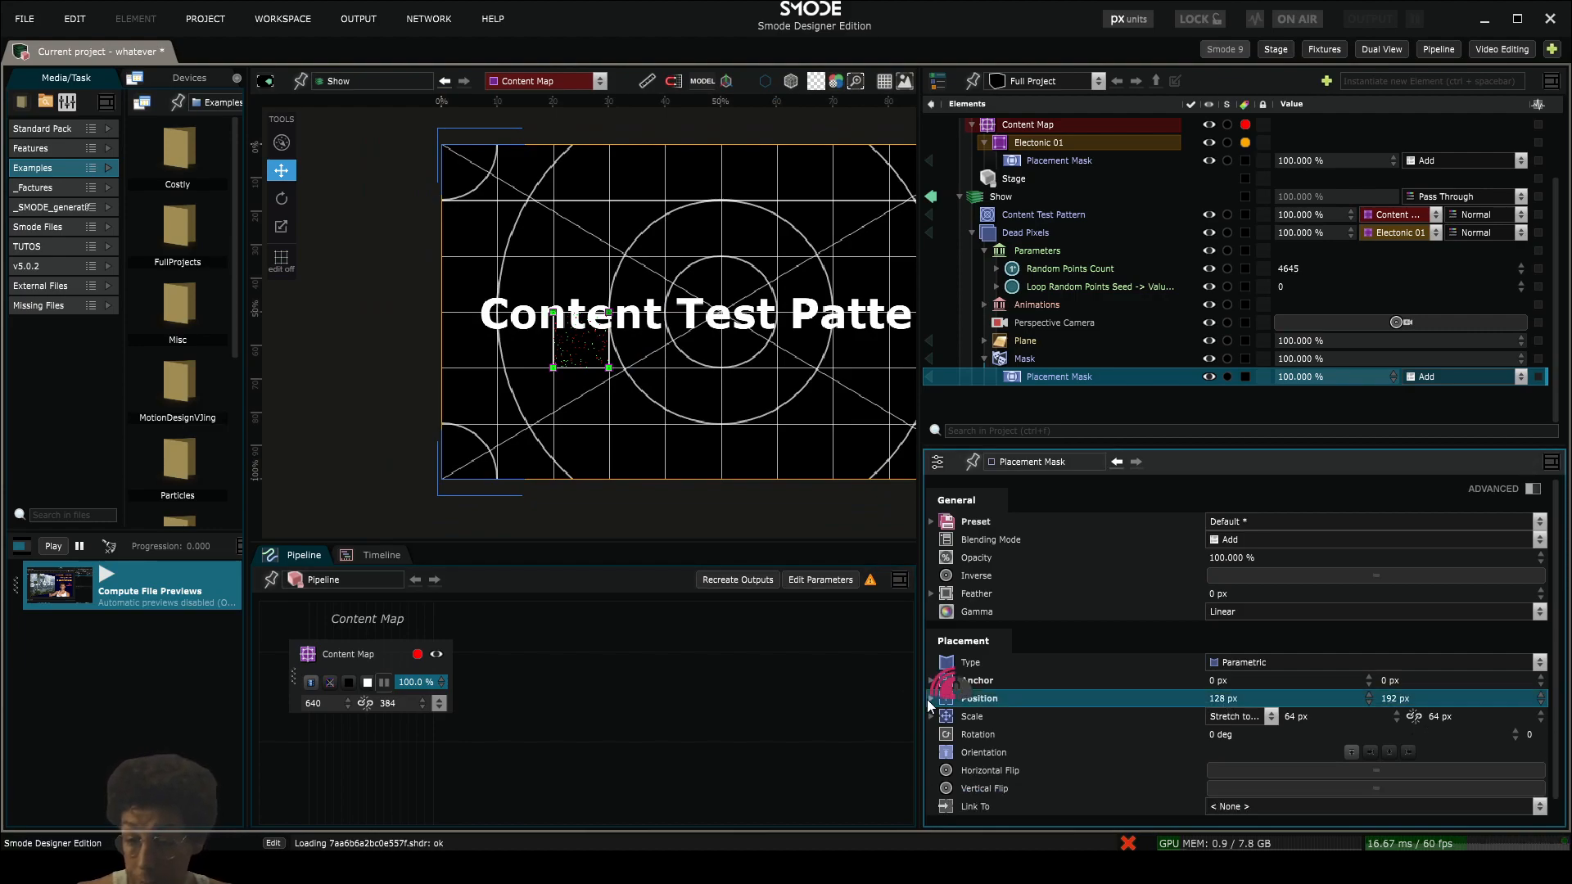
pyautogui.rightClick(1218, 700)
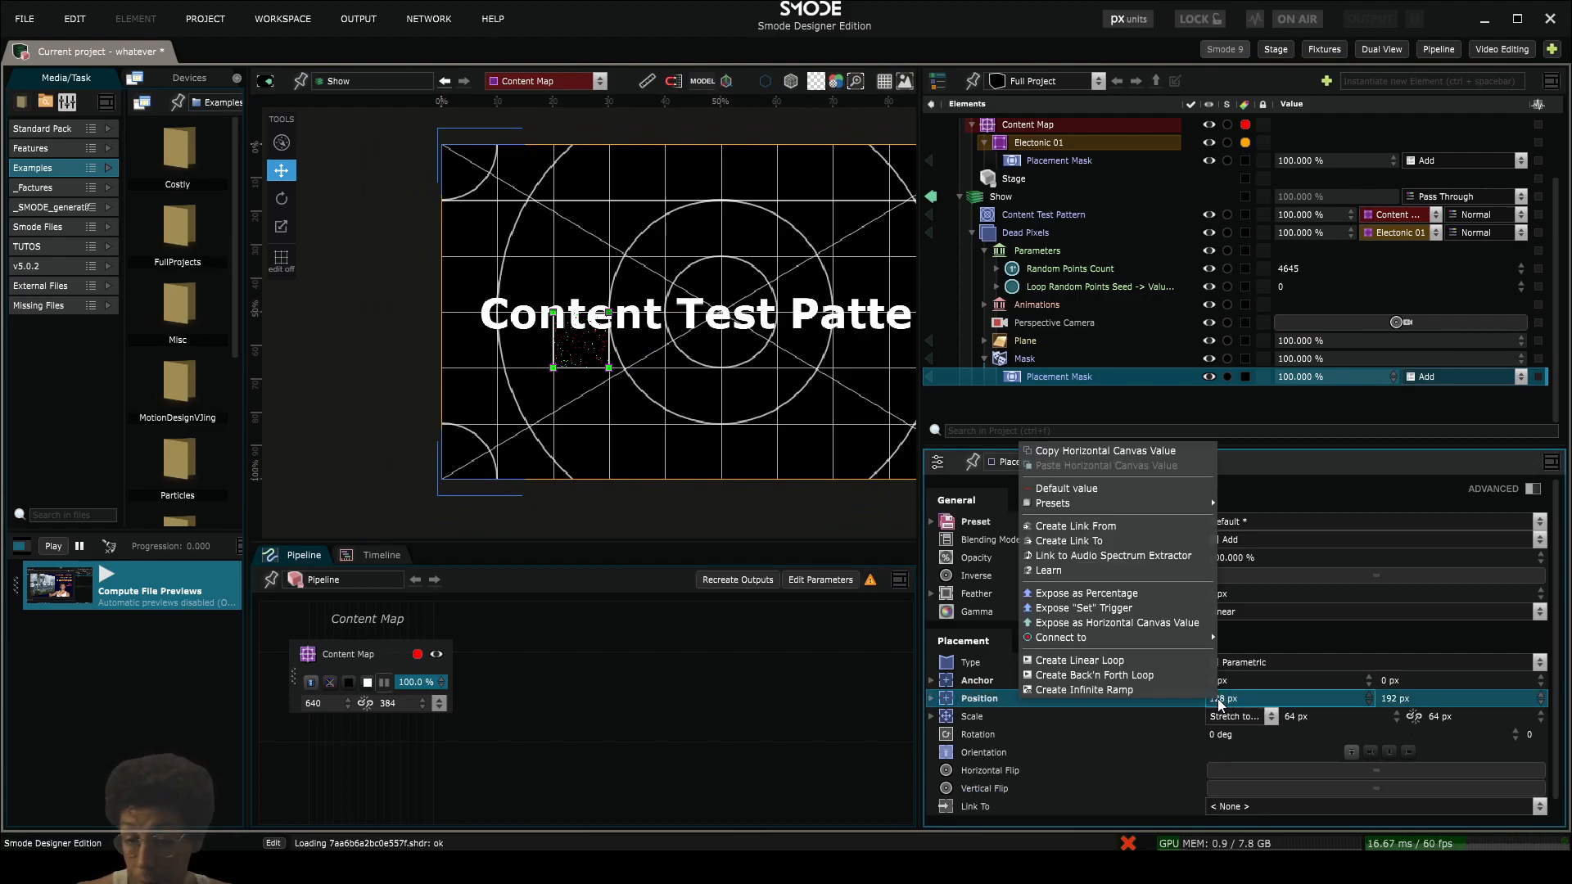
pyautogui.click(1183, 623)
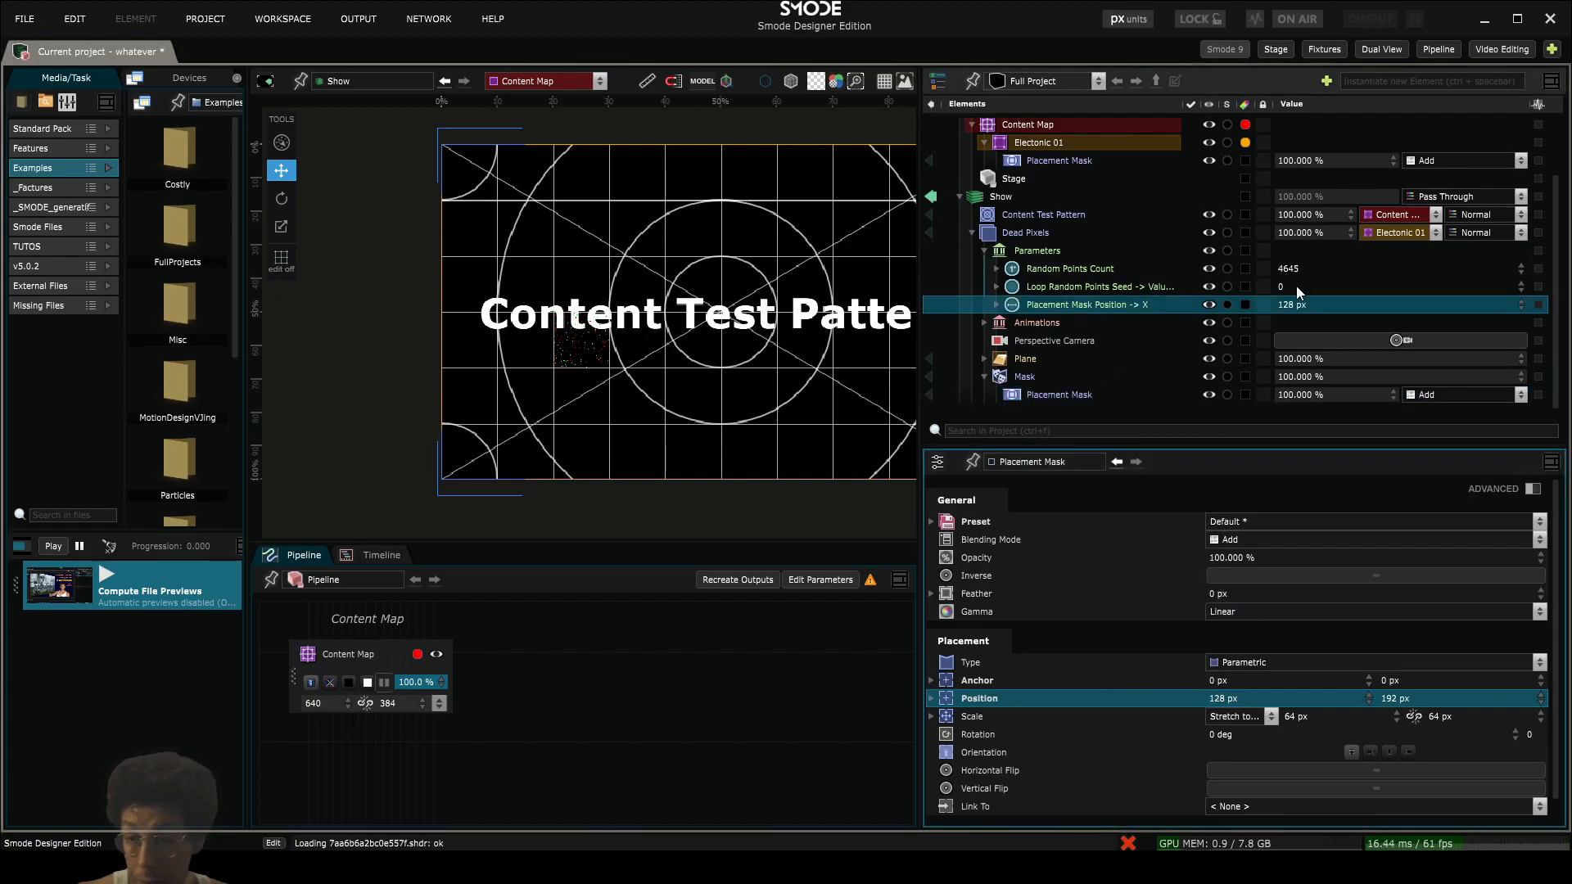
# - Add a Multiply modifier with factor 64 to the link of the exposed mask X position
pyautogui.click(996, 304)
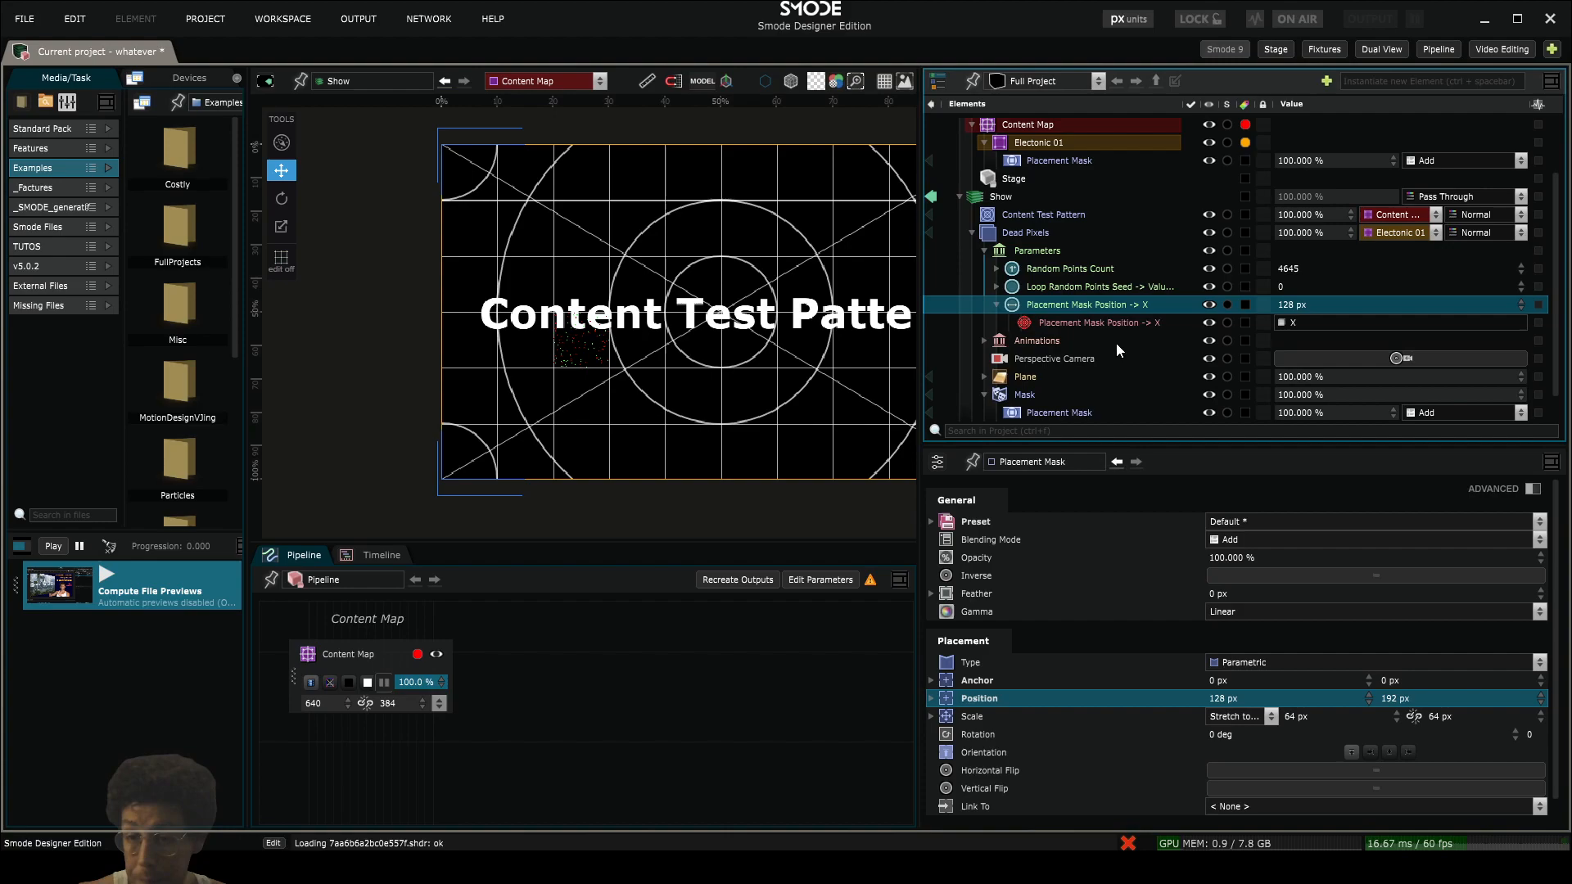
pyautogui.rightClick(1058, 322)
pyautogui.moveTo(961, 410)
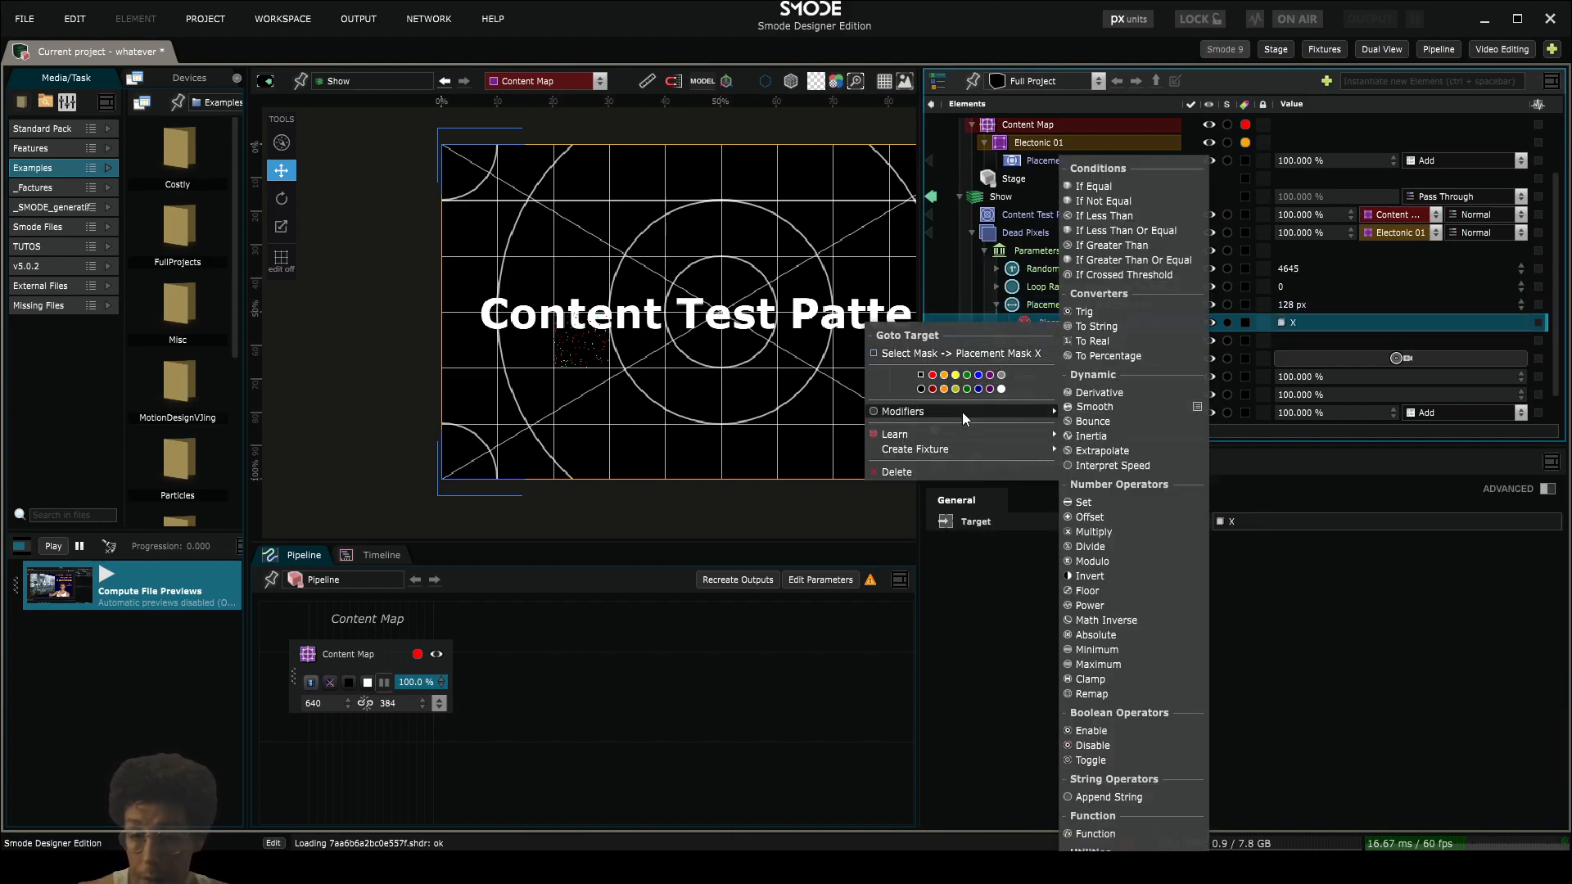
pyautogui.click(1138, 533)
pyautogui.doubleClick(1291, 340)
pyautogui.write('6')
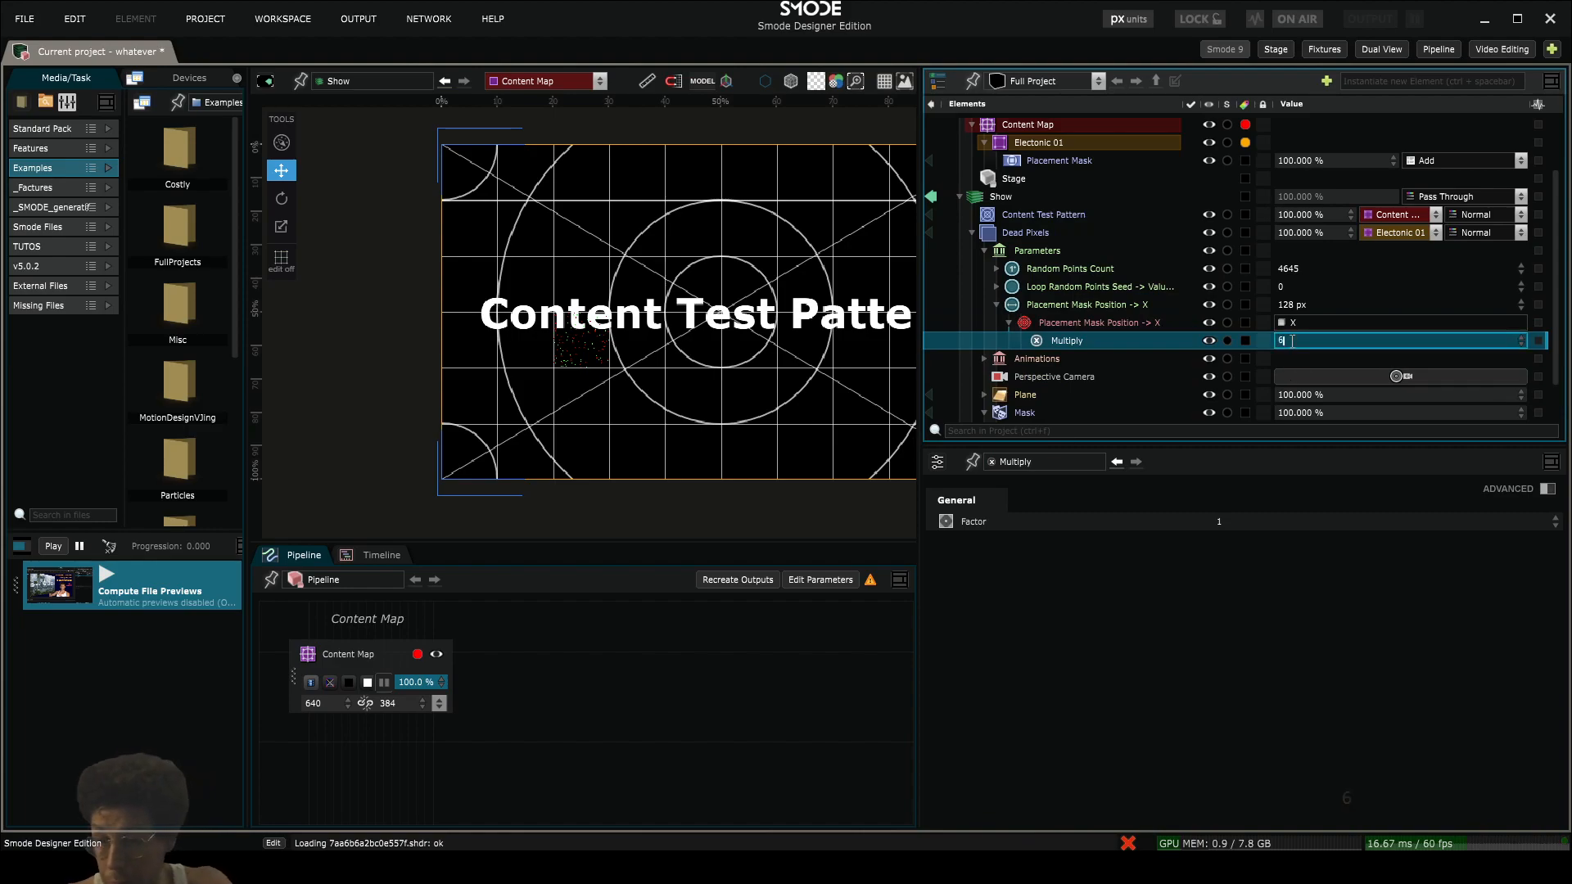
pyautogui.write('4')
pyautogui.press('Return')
pyautogui.scroll(-2, 1144, 332)
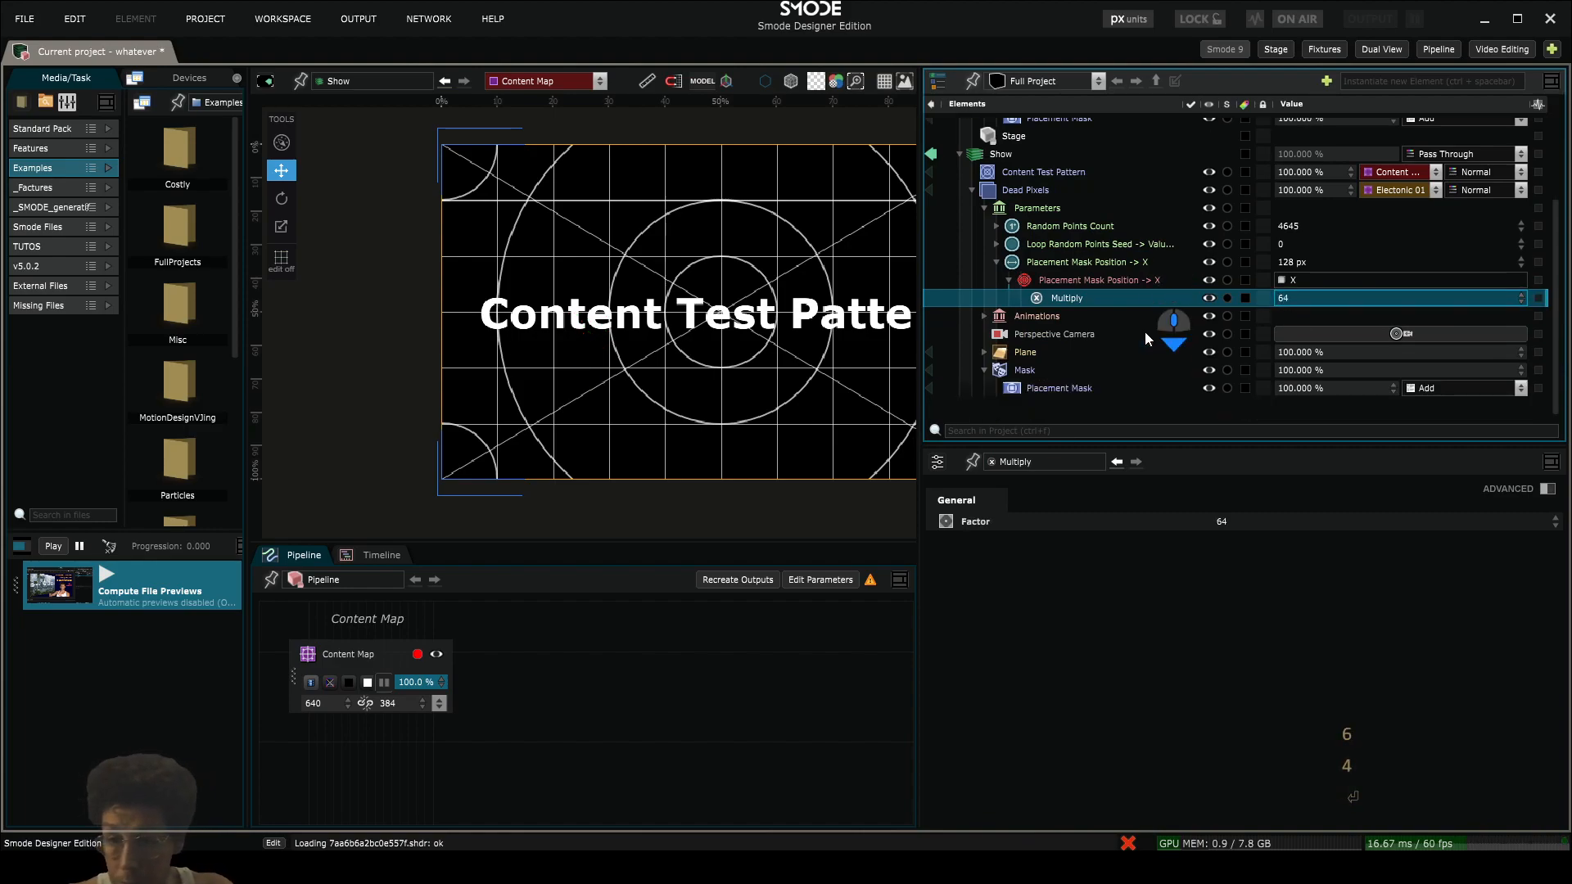
# - Test the exposed mask X position parameter with the values 1, 2, 3 and 4 px
pyautogui.click(1088, 260)
pyautogui.doubleClick(1284, 262)
pyautogui.write('1')
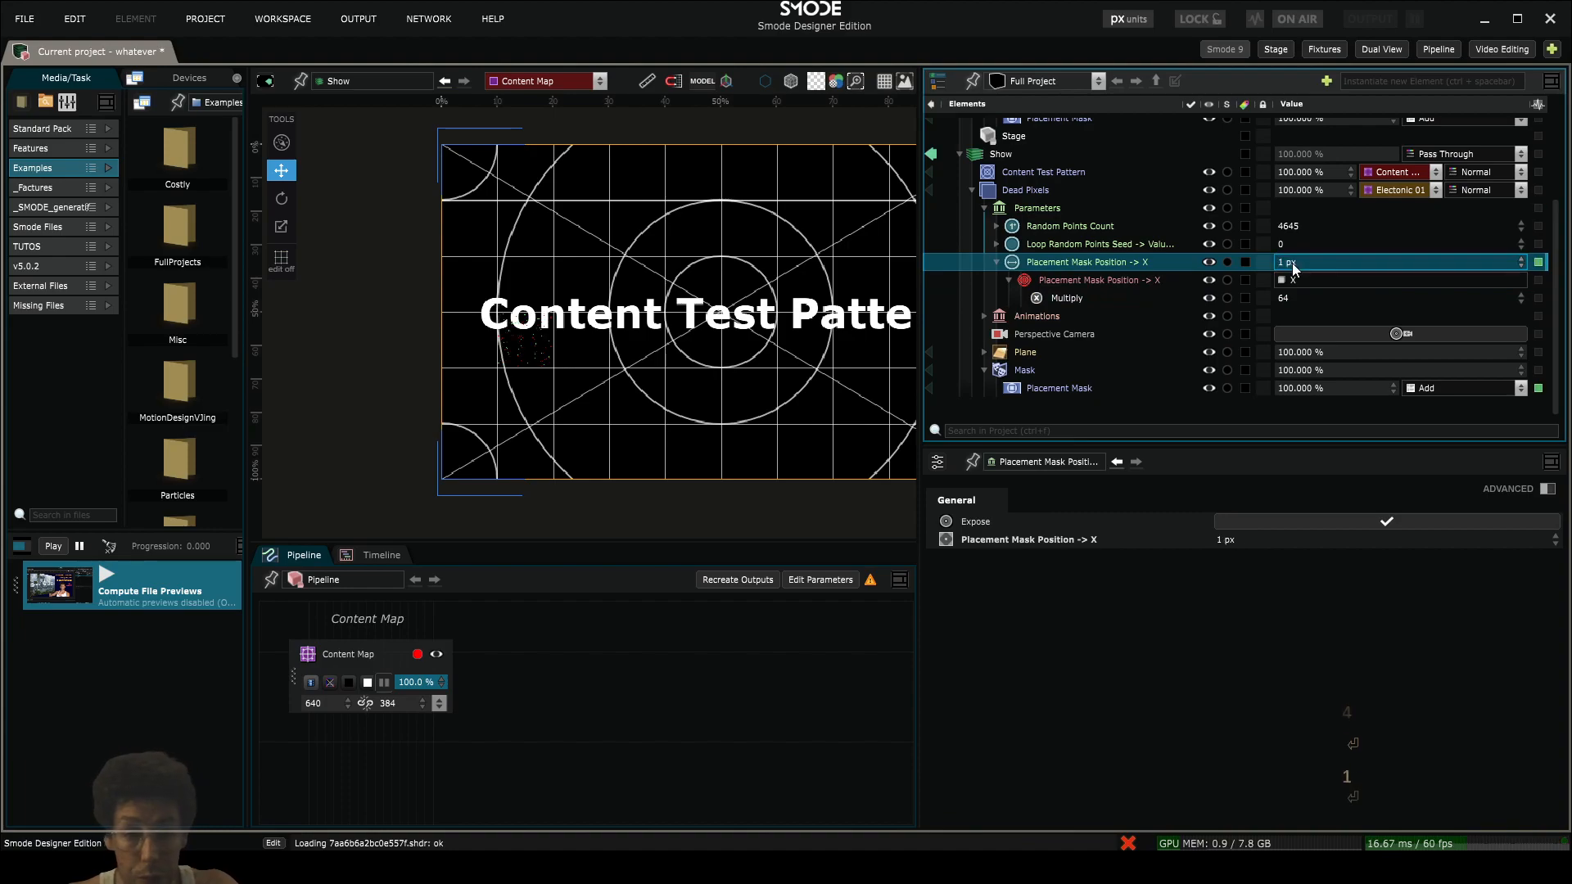
pyautogui.press('Return')
pyautogui.write('2')
pyautogui.press('Return')
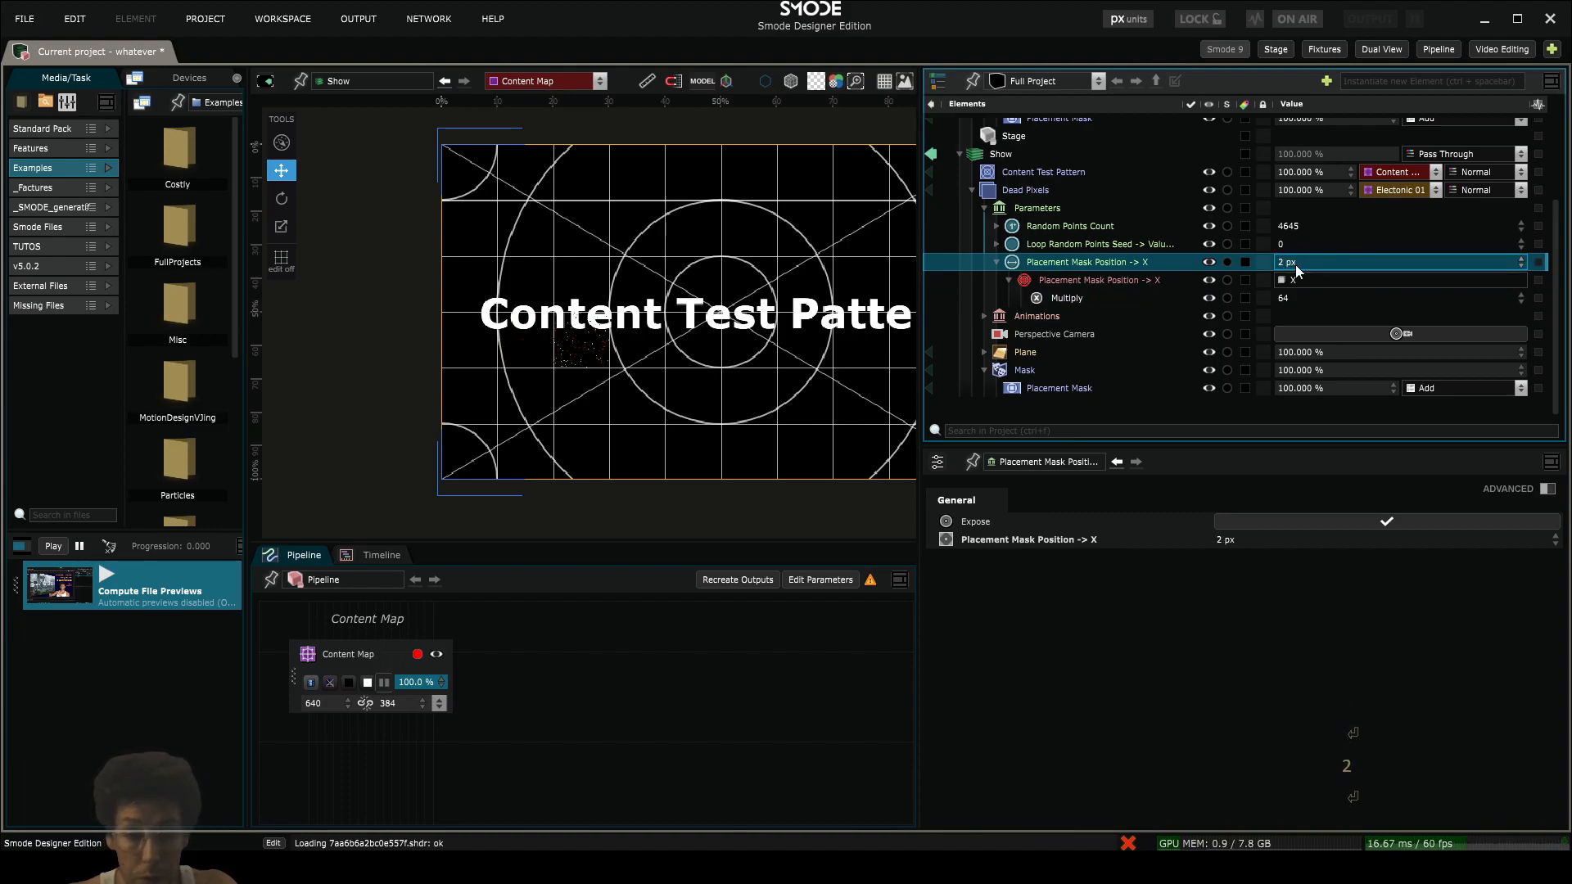
pyautogui.write('4')
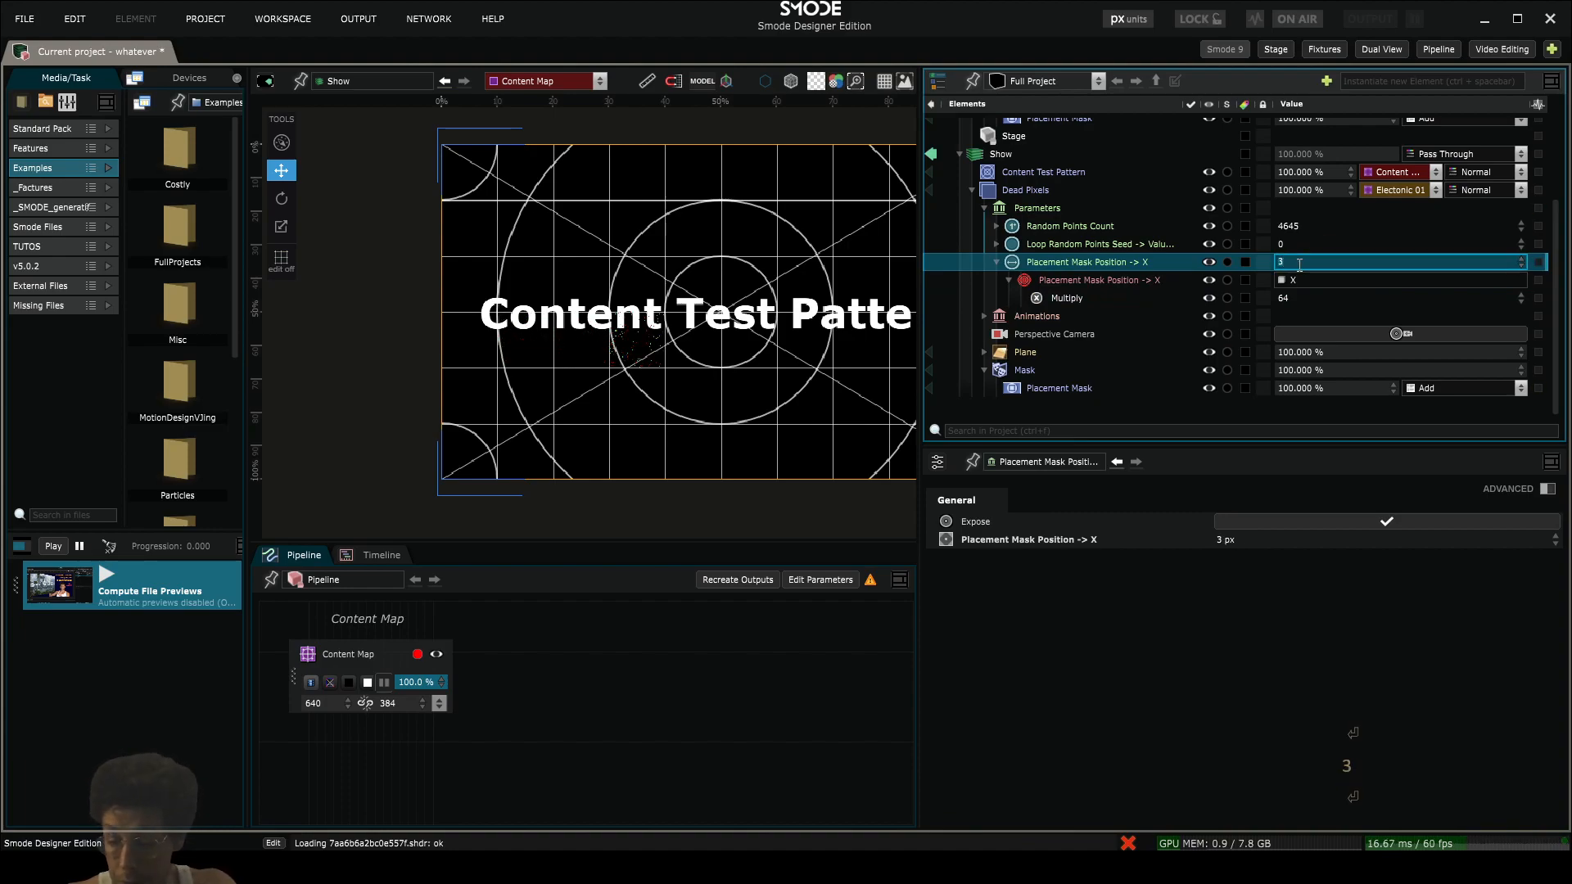
pyautogui.press('Return')
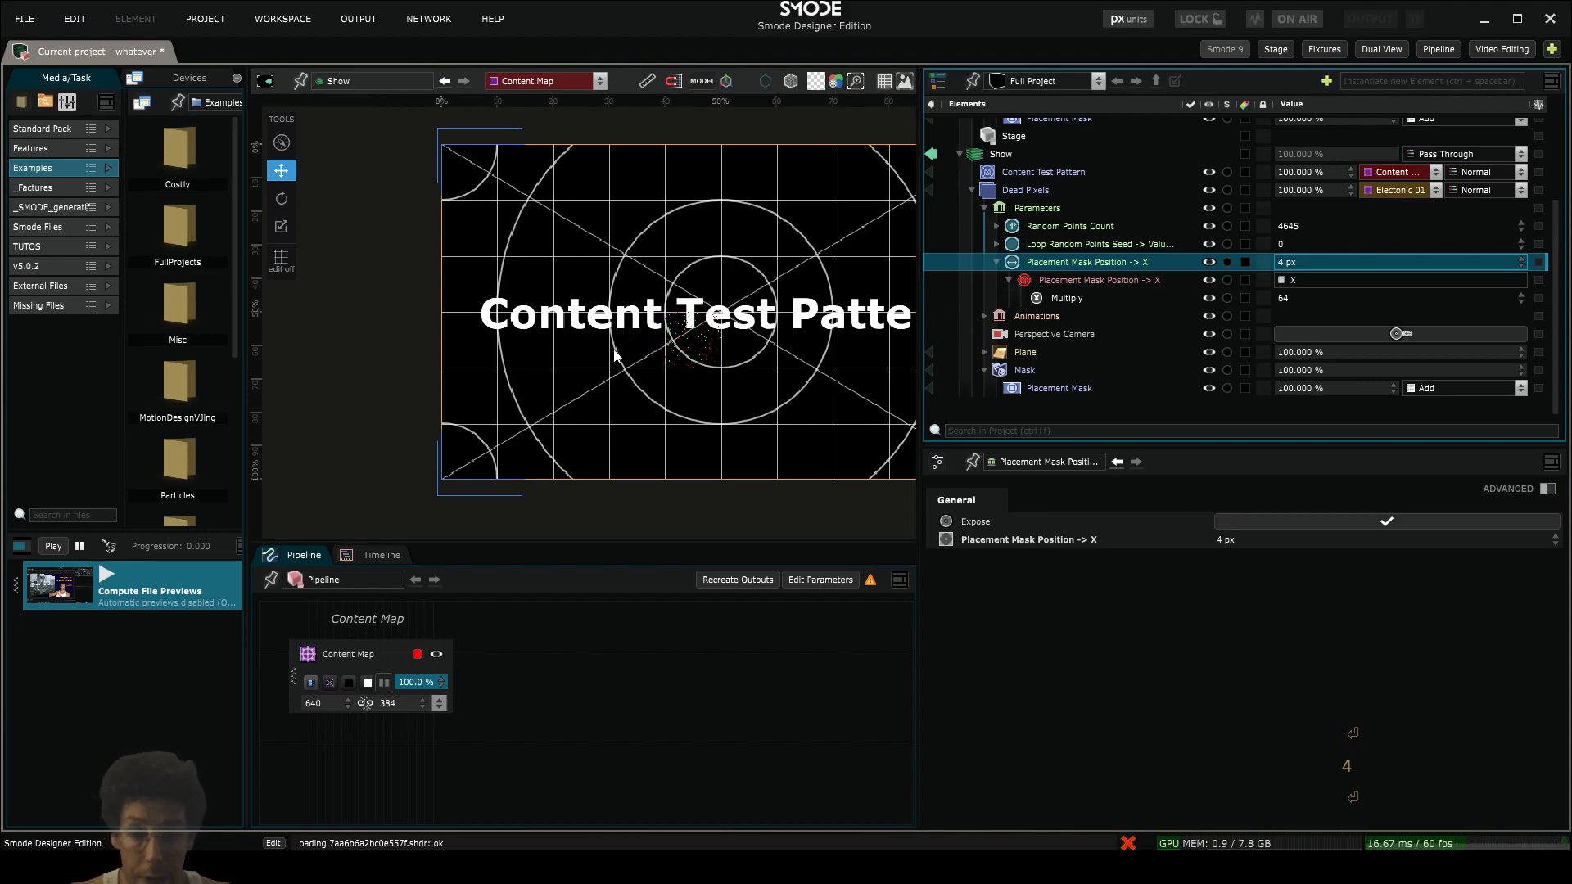
# - Expose the Placement Mask's Y position as a Vertical Canvas Value parameter
pyautogui.click(997, 262)
pyautogui.click(1033, 380)
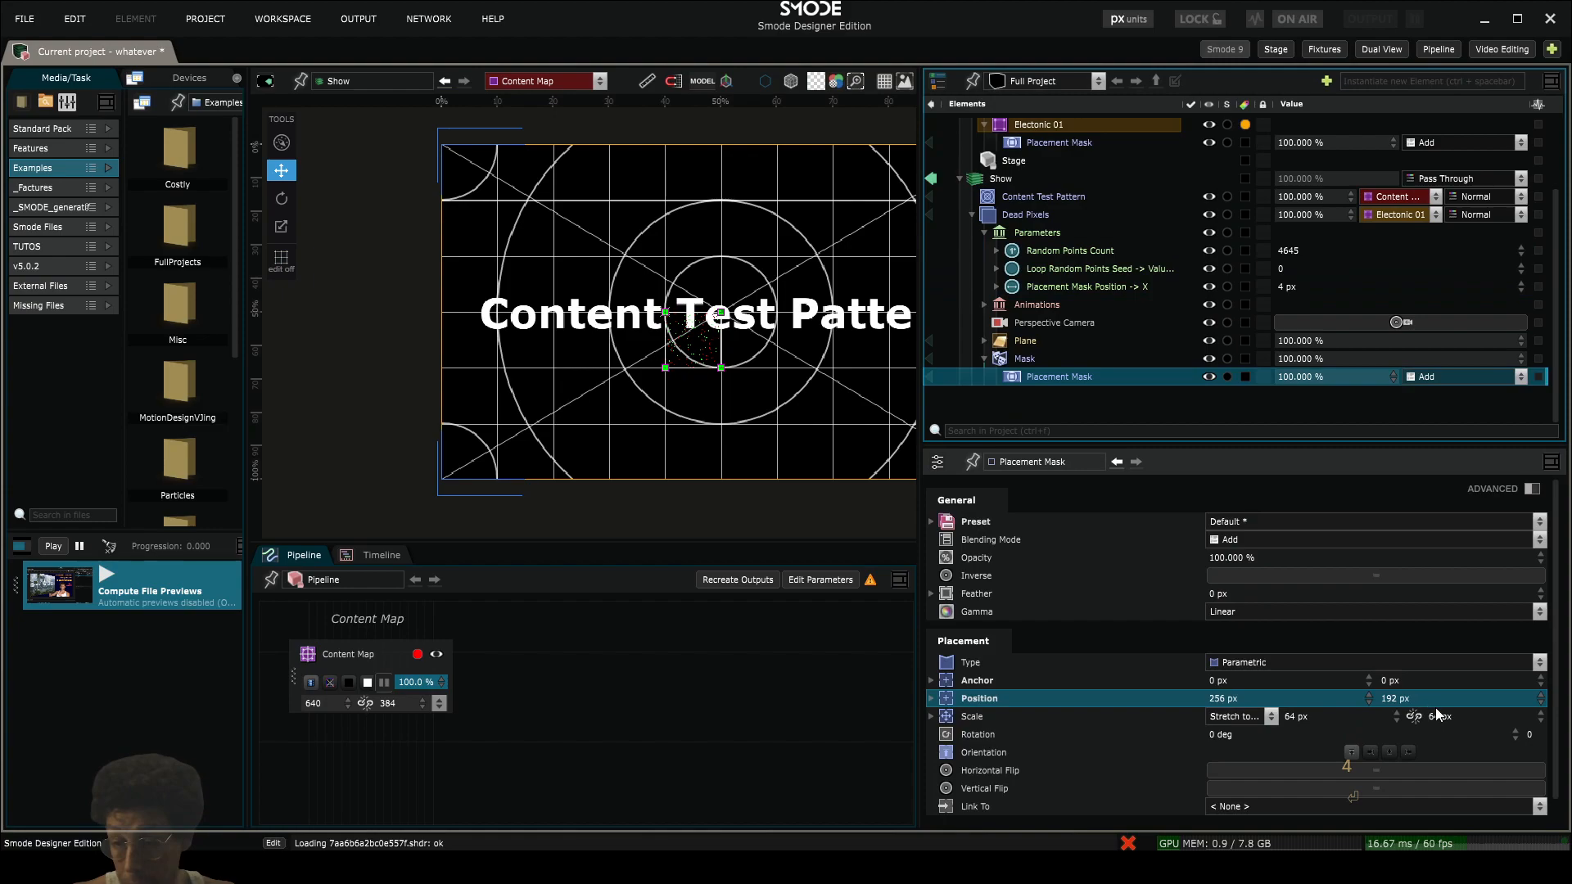
pyautogui.rightClick(1397, 697)
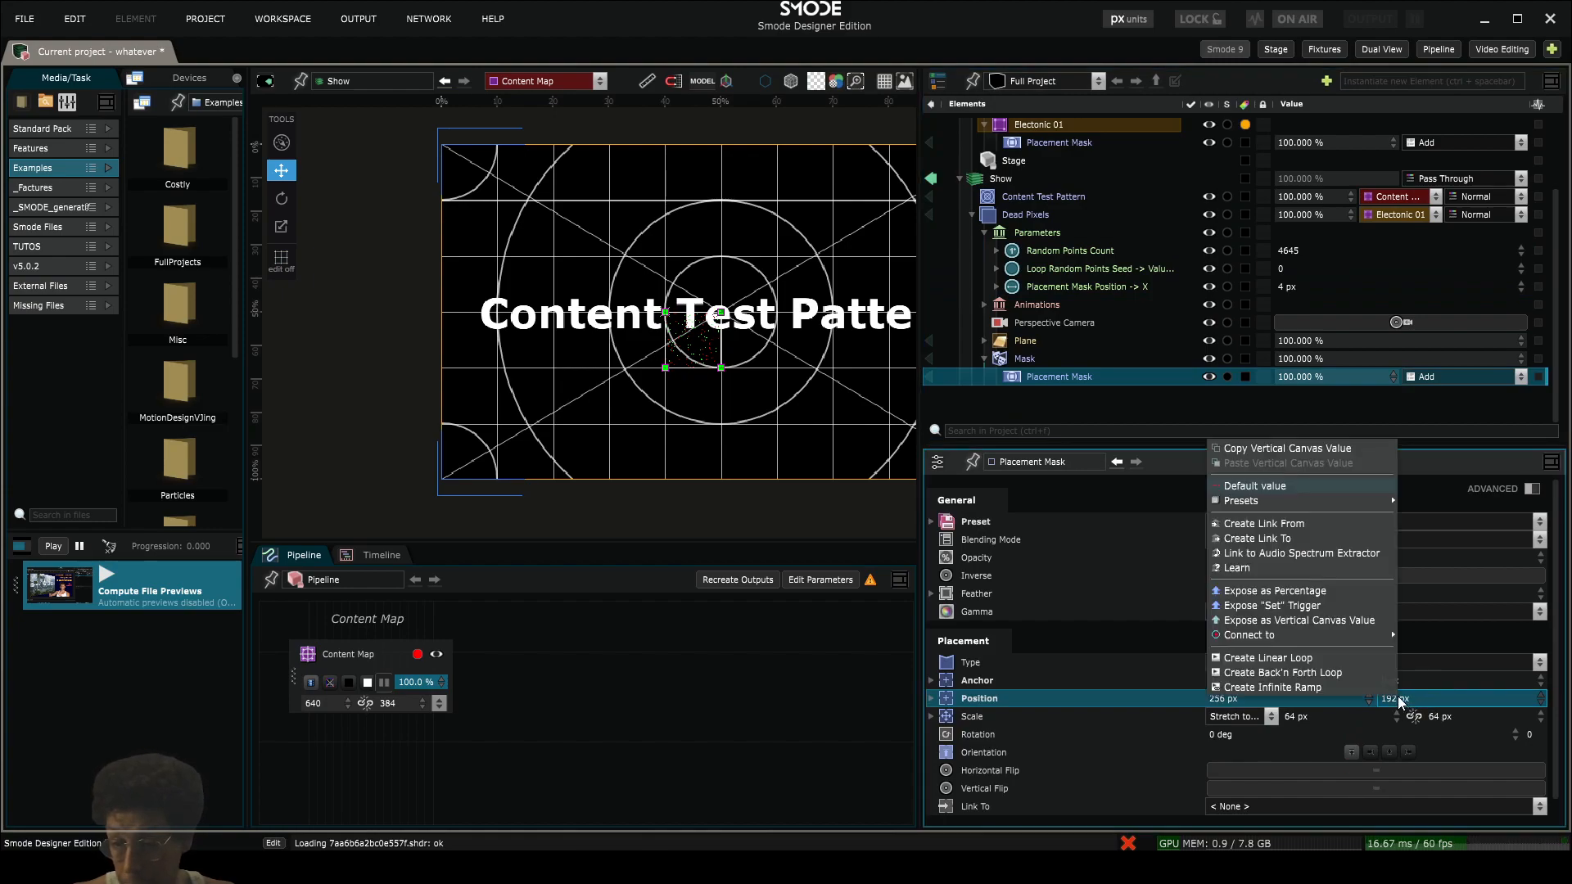
pyautogui.click(1338, 621)
# - Copy the Multiply modifier from the X position link onto the exposed mask Y position link
pyautogui.click(996, 287)
pyautogui.click(1061, 322)
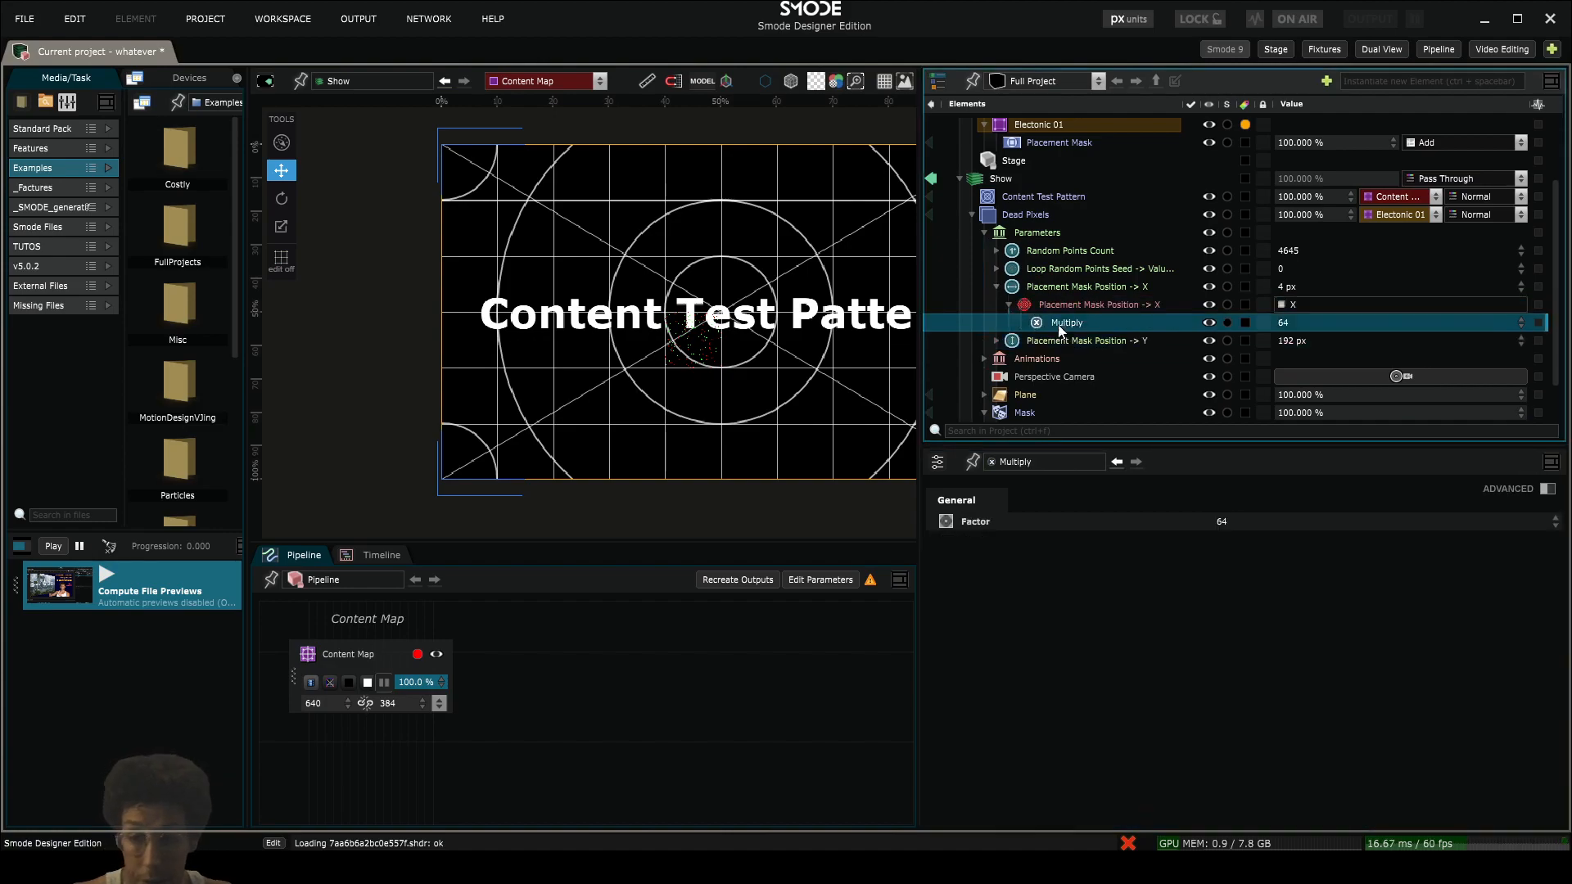
pyautogui.hotkey('ctrl', 'c')
pyautogui.click(1000, 338)
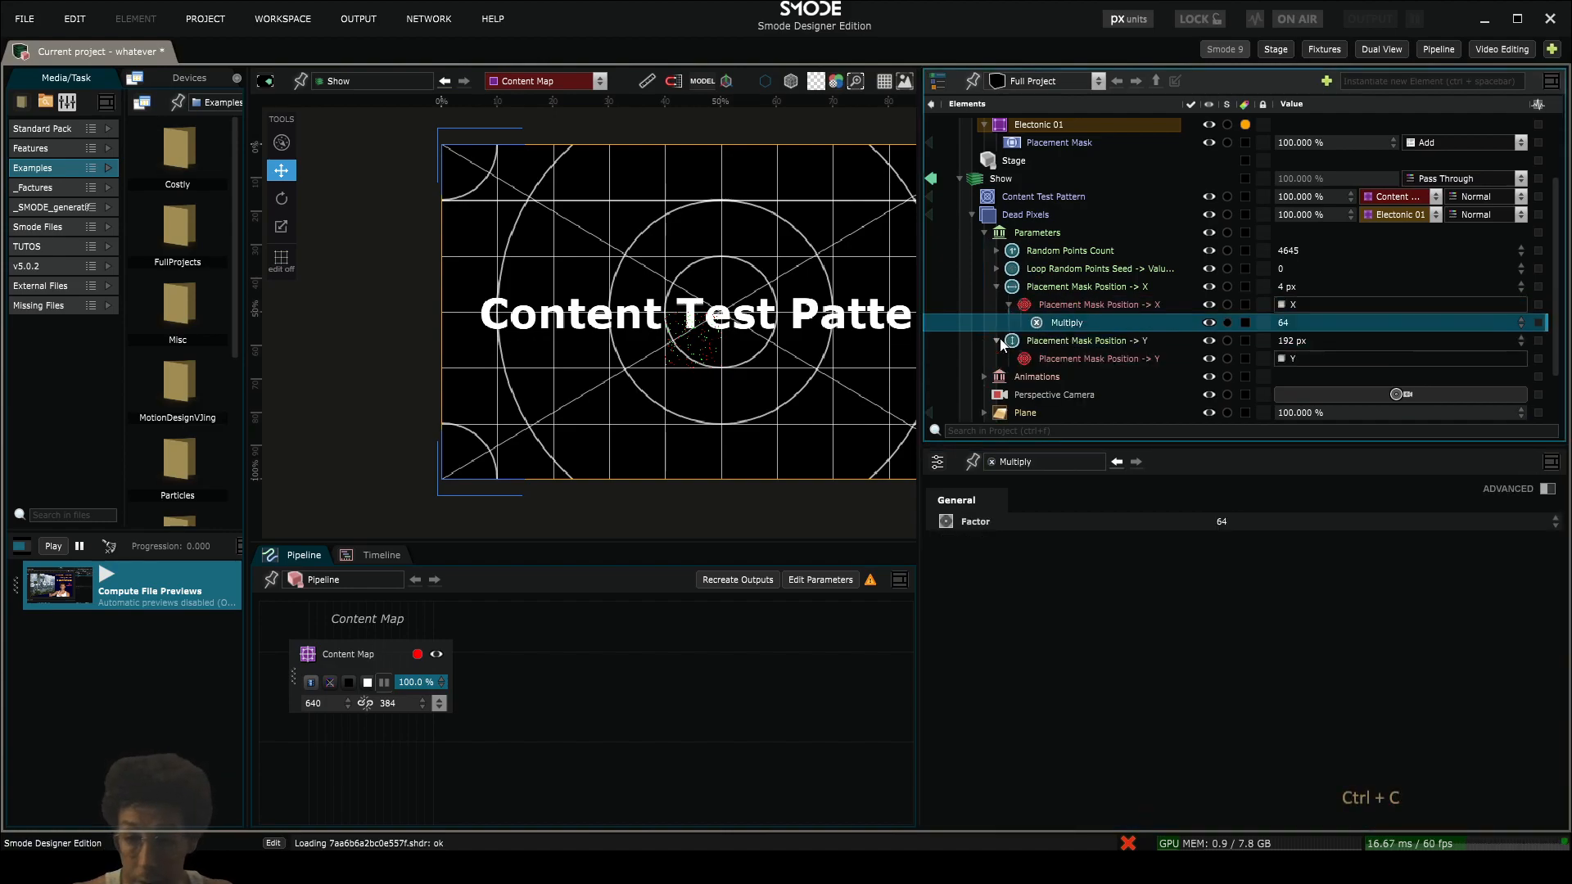
pyautogui.click(1044, 352)
pyautogui.hotkey('ctrl', 'v')
# - Set both the Y and X Placement Mask position parameters to 1 px and collapse their branches
pyautogui.doubleClick(1302, 340)
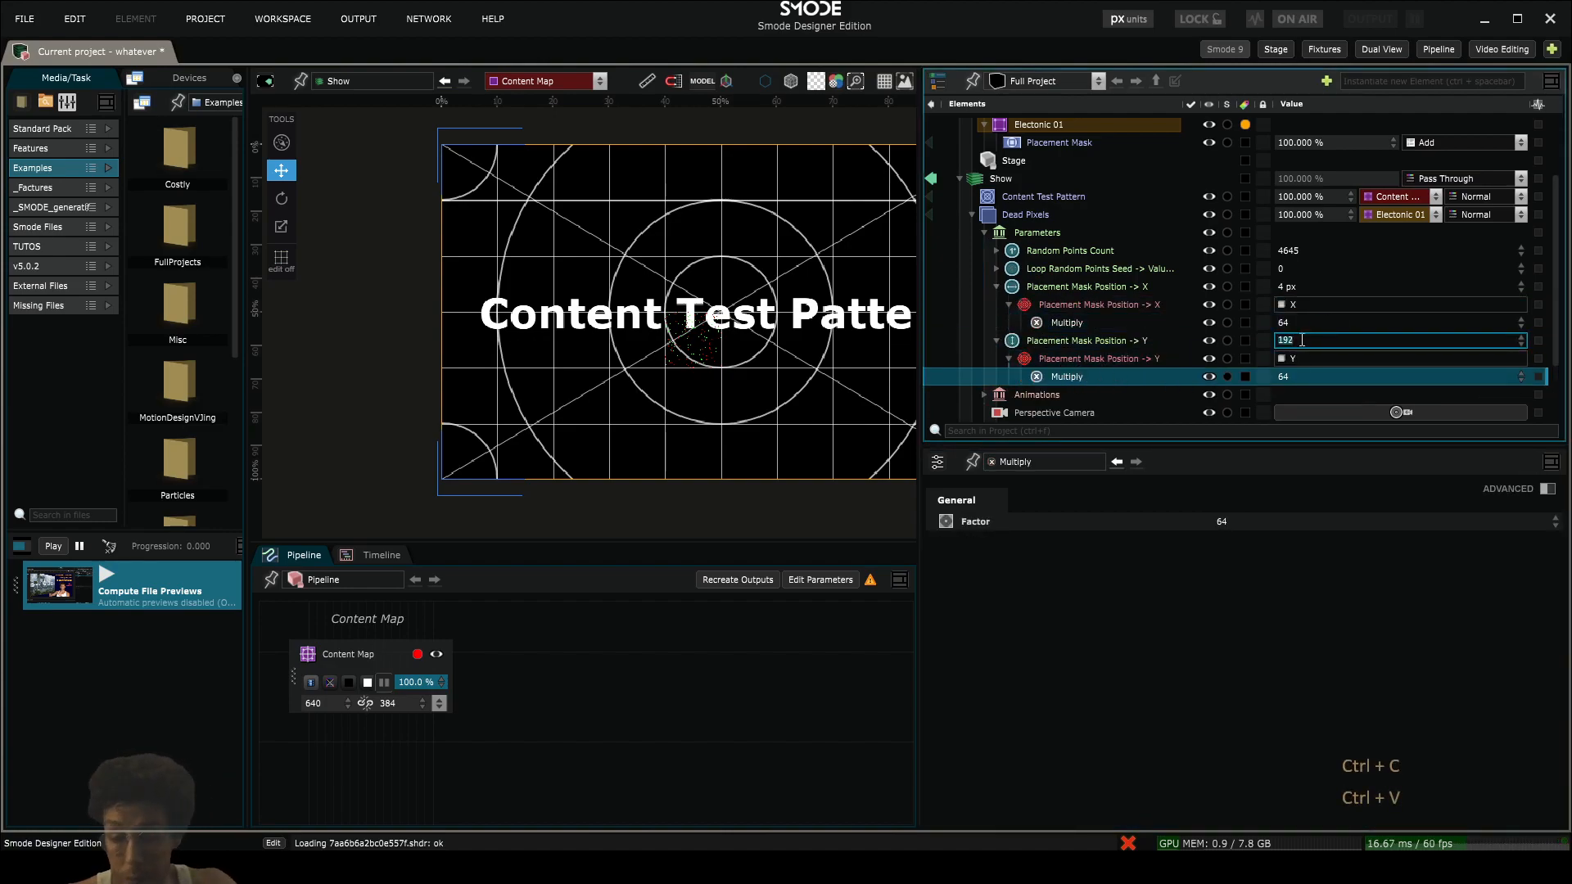
pyautogui.write('1')
pyautogui.press('Return')
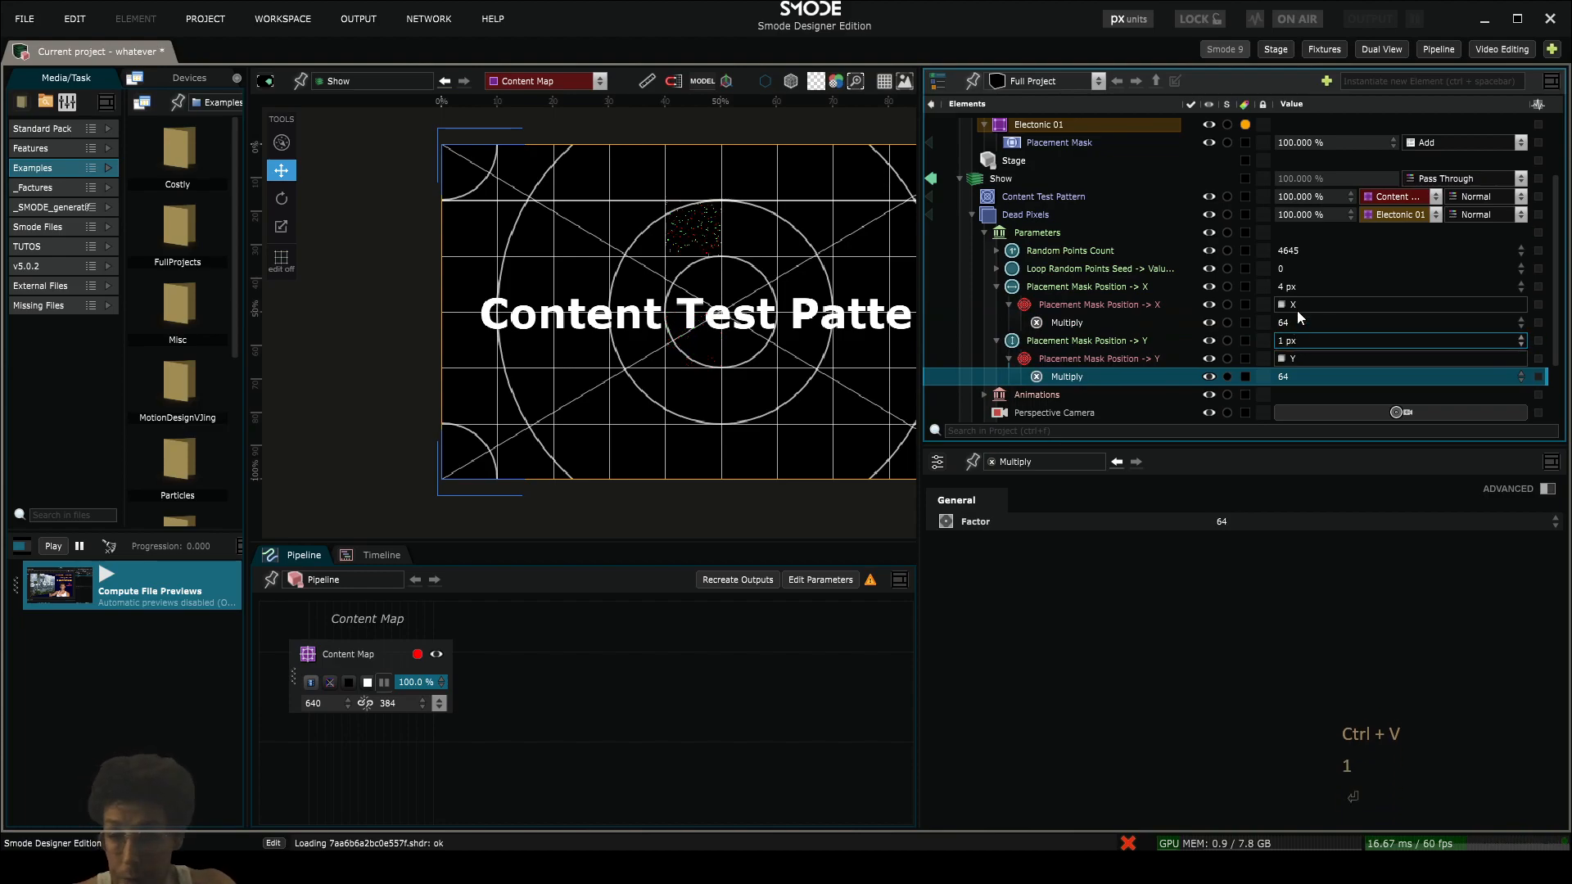
pyautogui.click(998, 287)
pyautogui.click(999, 306)
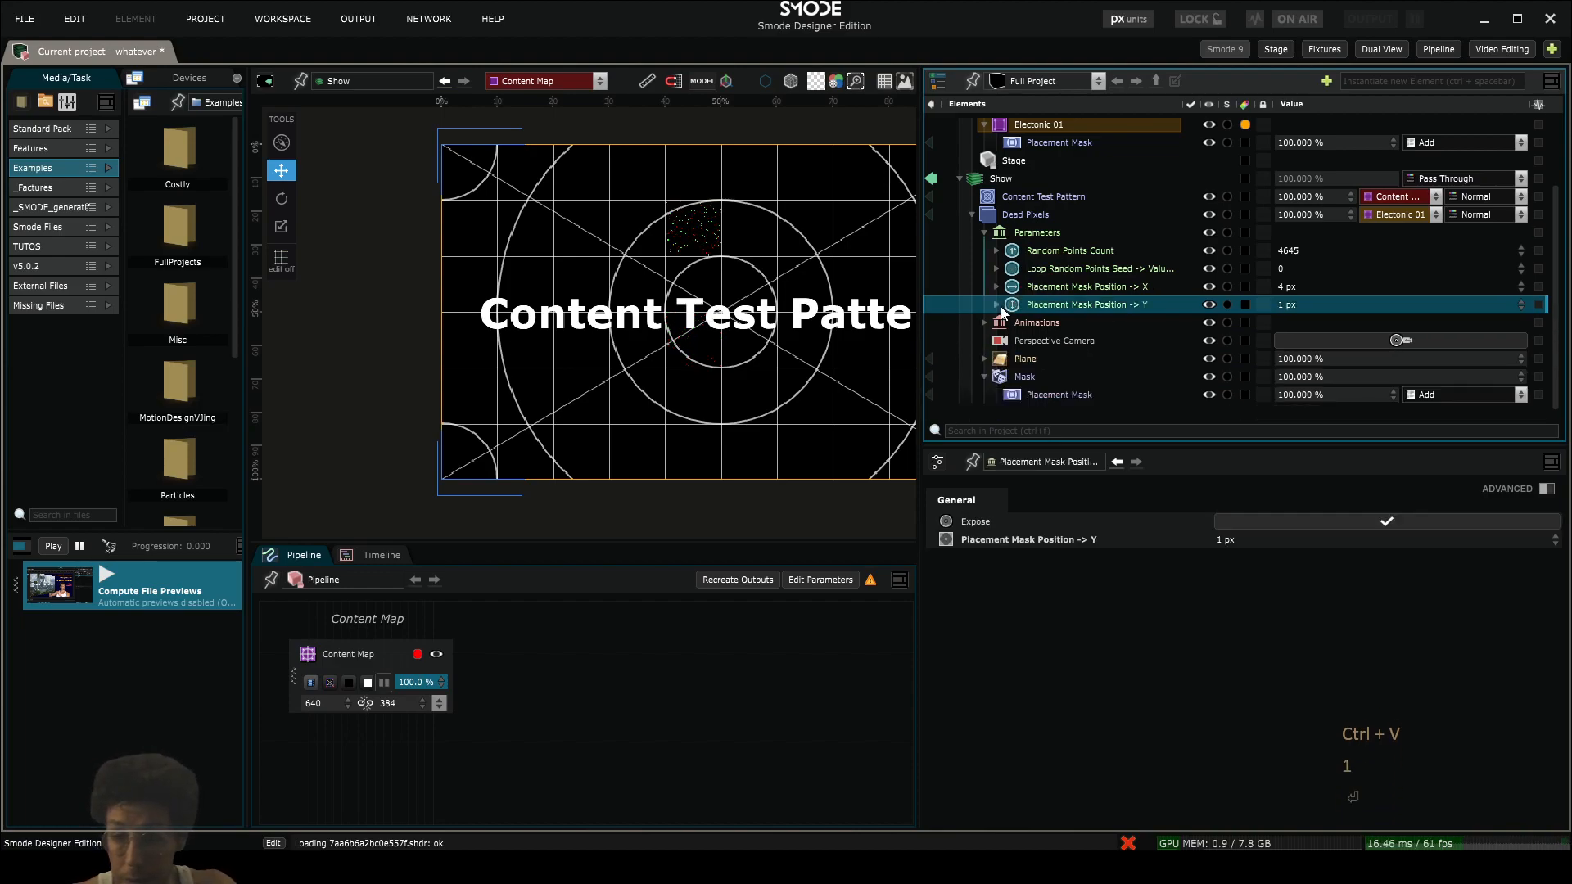
pyautogui.doubleClick(1285, 288)
pyautogui.write('1')
pyautogui.press('Return')
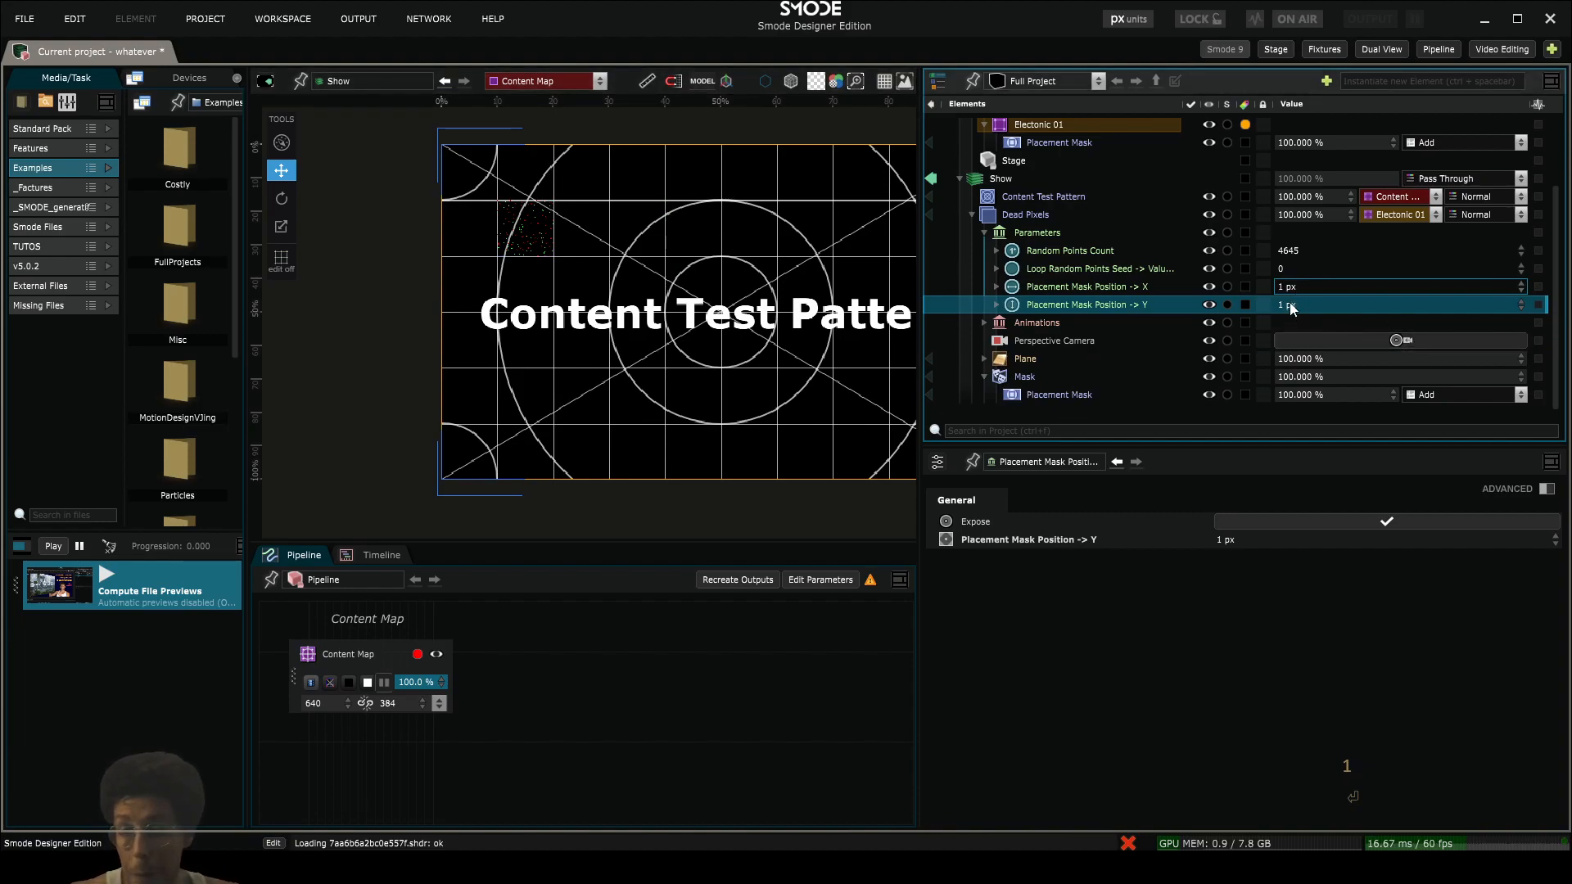
# - Expand the mask X, mask Y and random seed parameters to review their links and modifiers
pyautogui.click(996, 304)
pyautogui.click(996, 287)
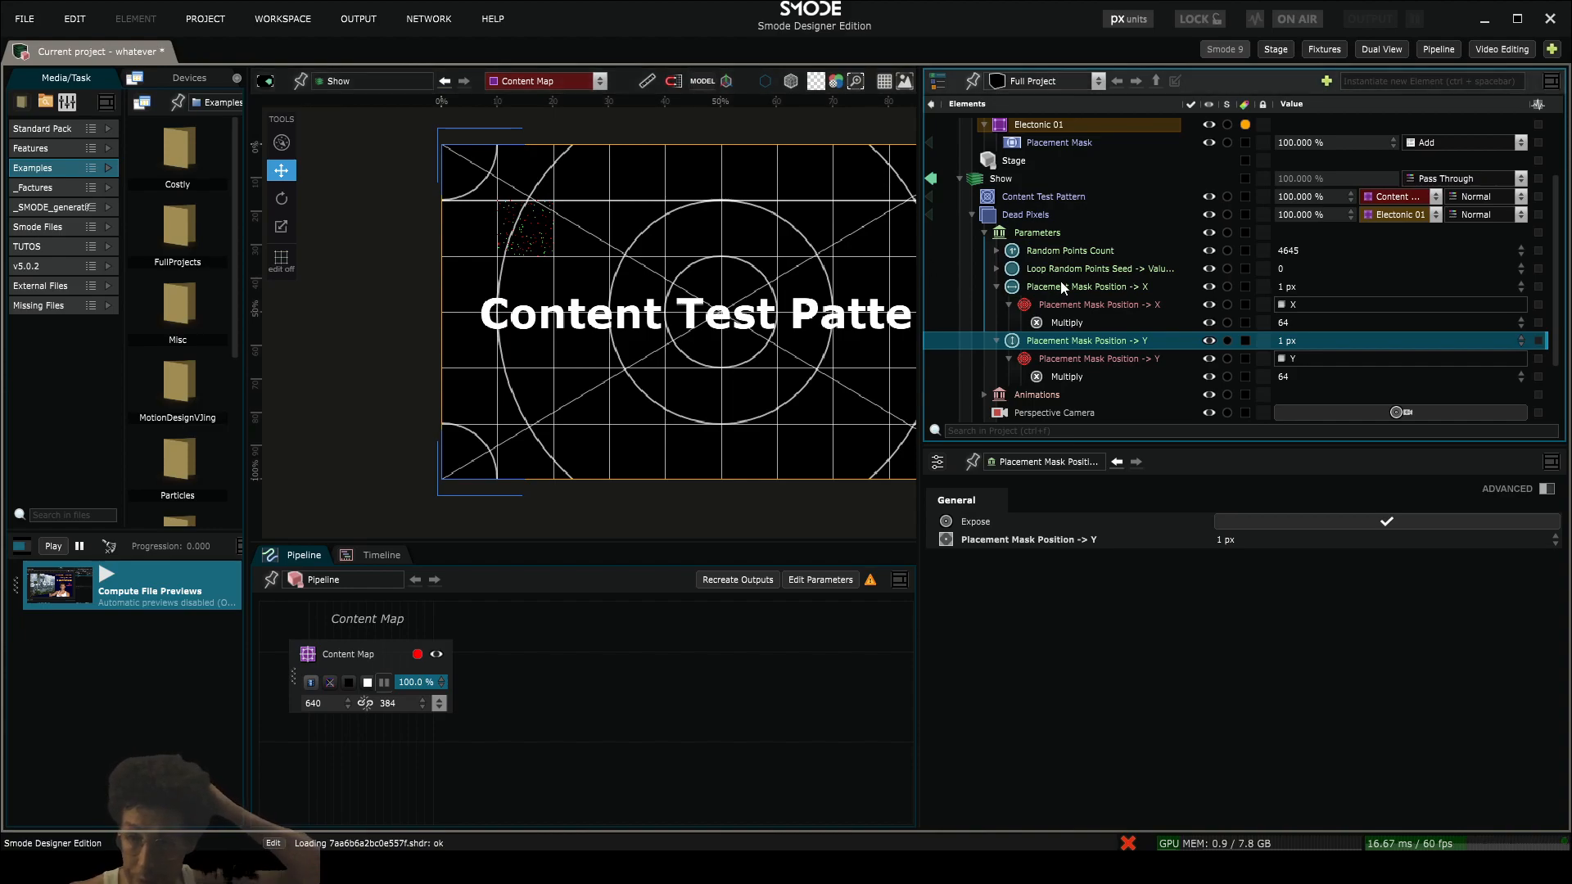
pyautogui.click(995, 270)
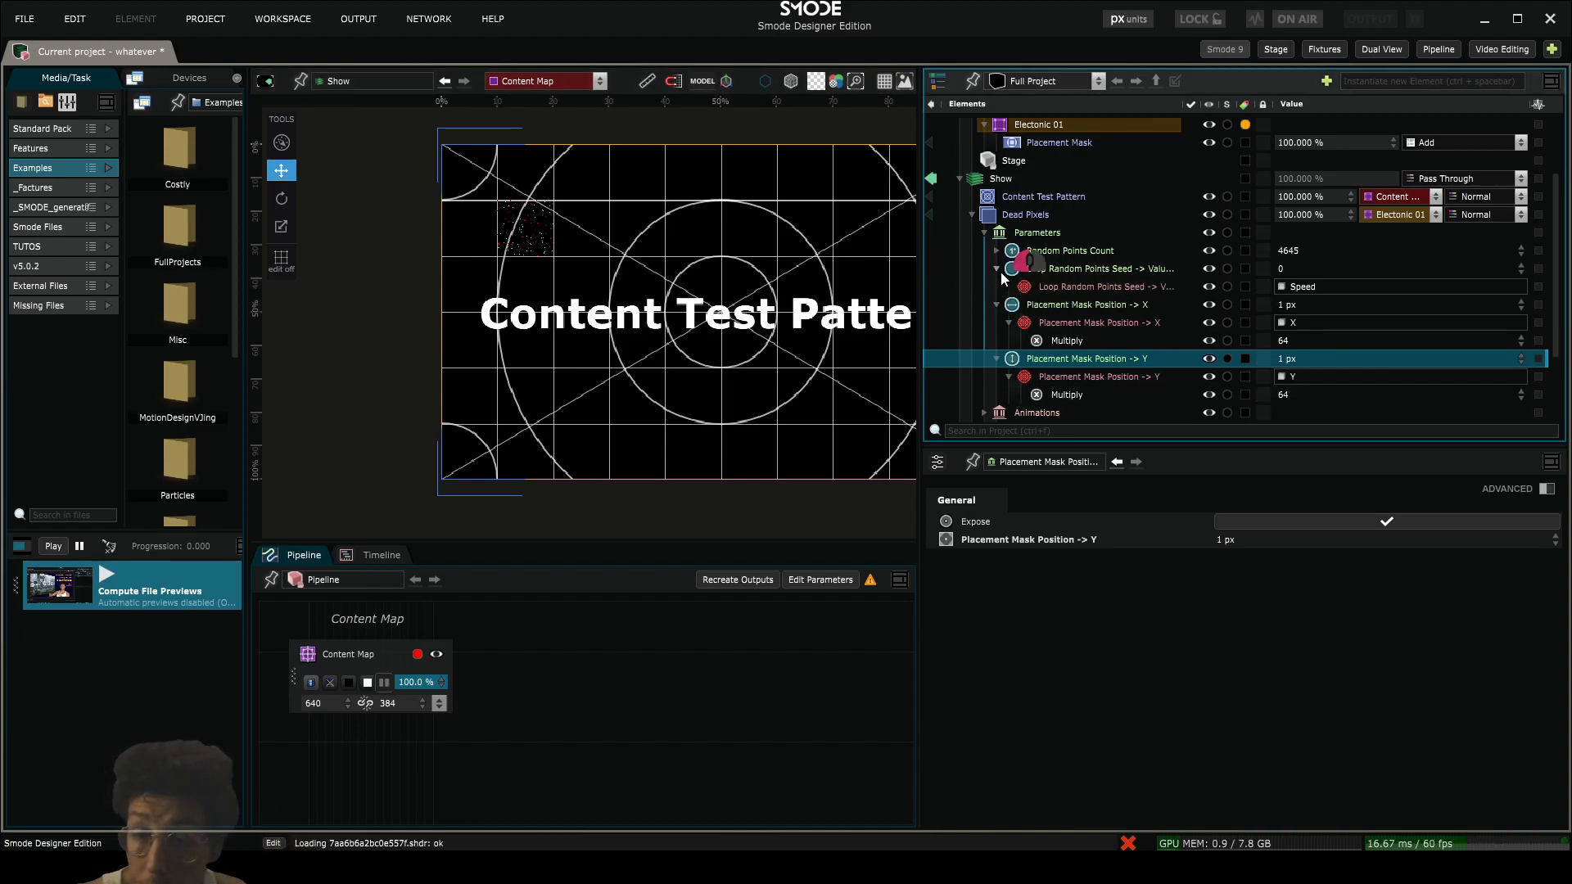
# - Collapse the random seed, mask X and mask Y parameters and disable the Mask that holds the Placement Mask in Dead Pixels
pyautogui.click(998, 271)
pyautogui.click(998, 285)
pyautogui.click(996, 305)
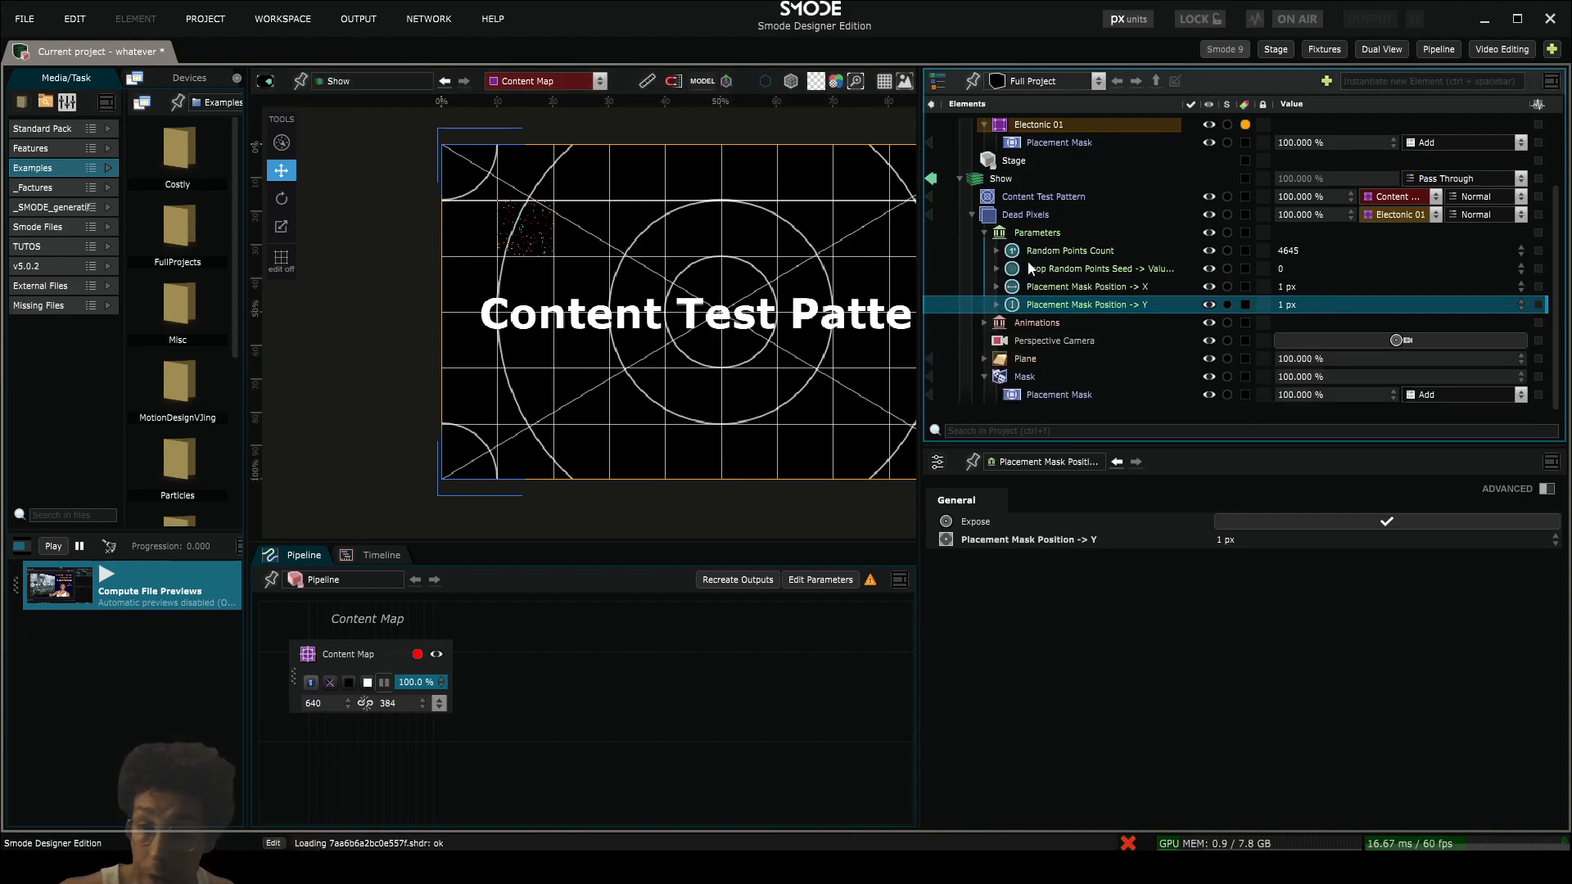
pyautogui.click(1006, 377)
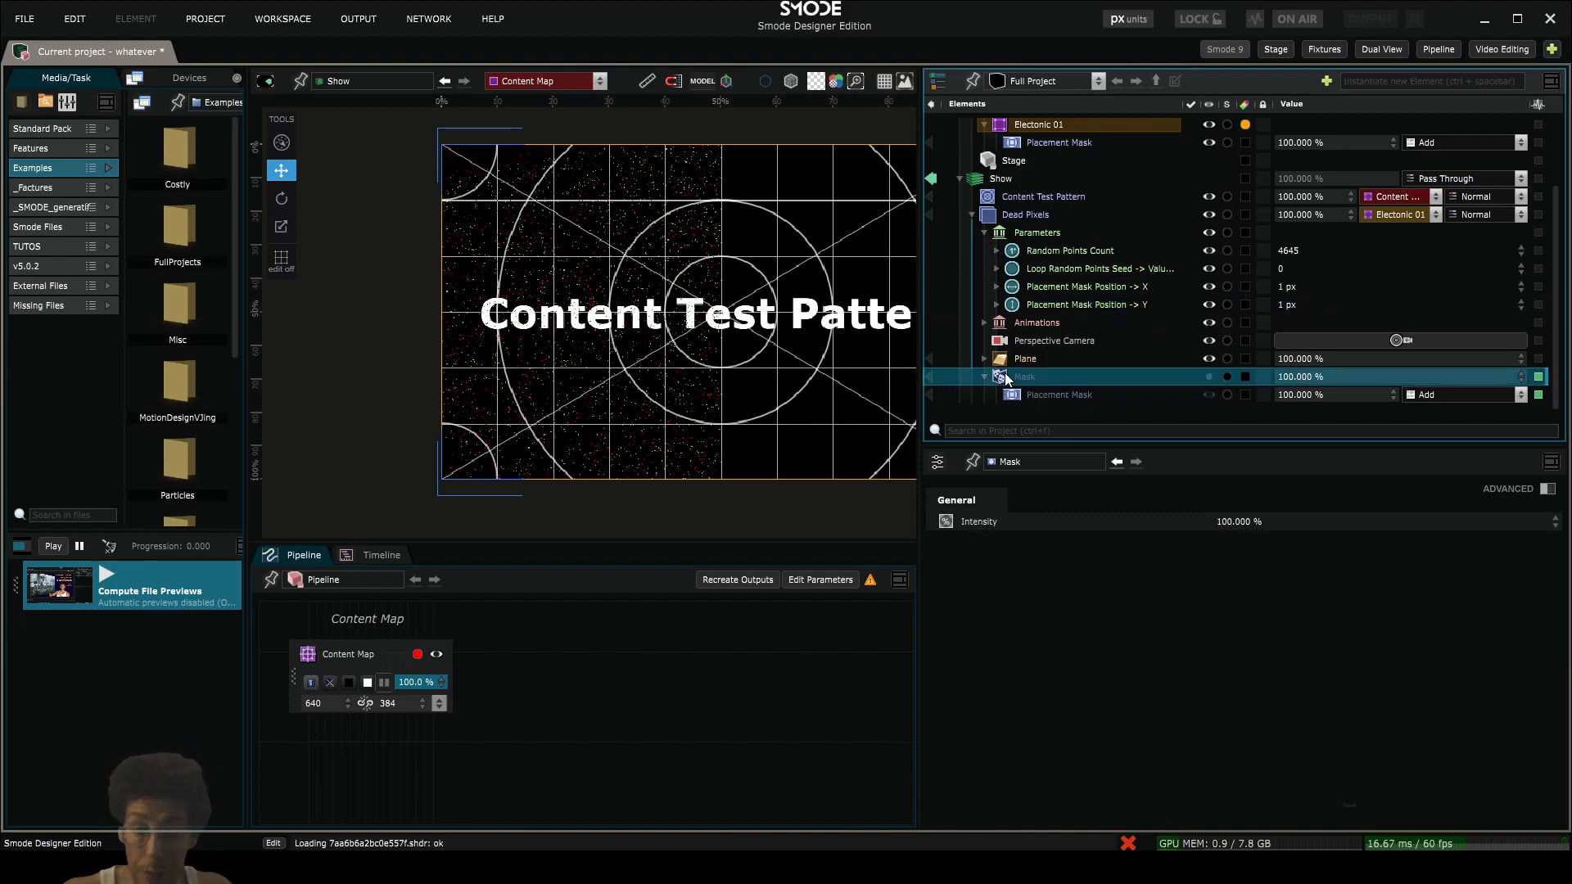
# - Add a Layer Mask to the Dead Pixels compo and set its generator to Checker Board
pyautogui.rightClick(1003, 217)
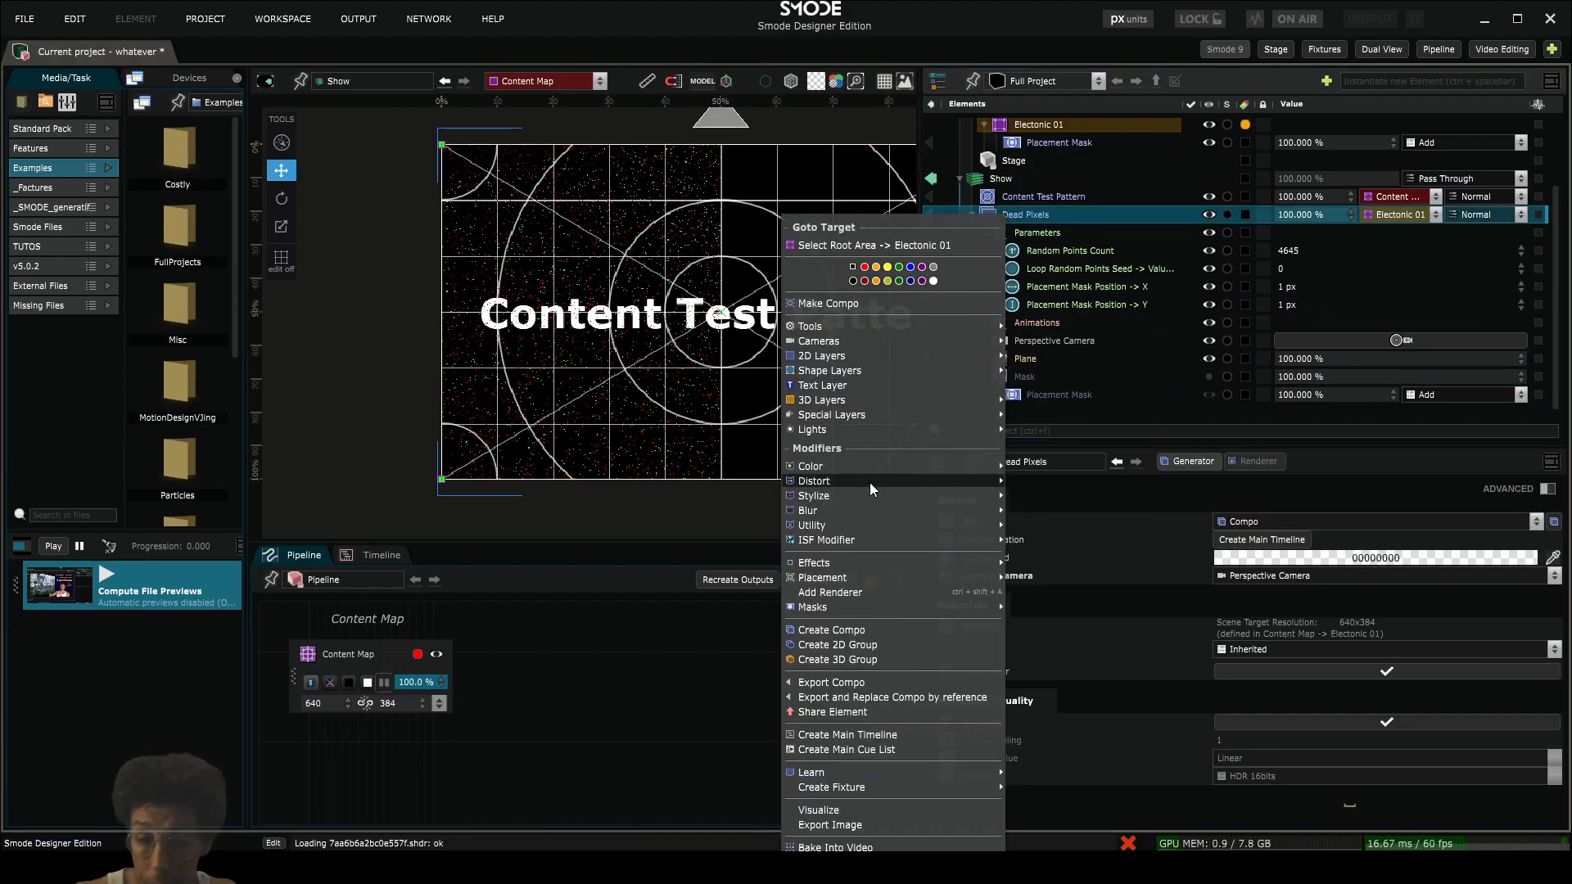
pyautogui.moveTo(865, 609)
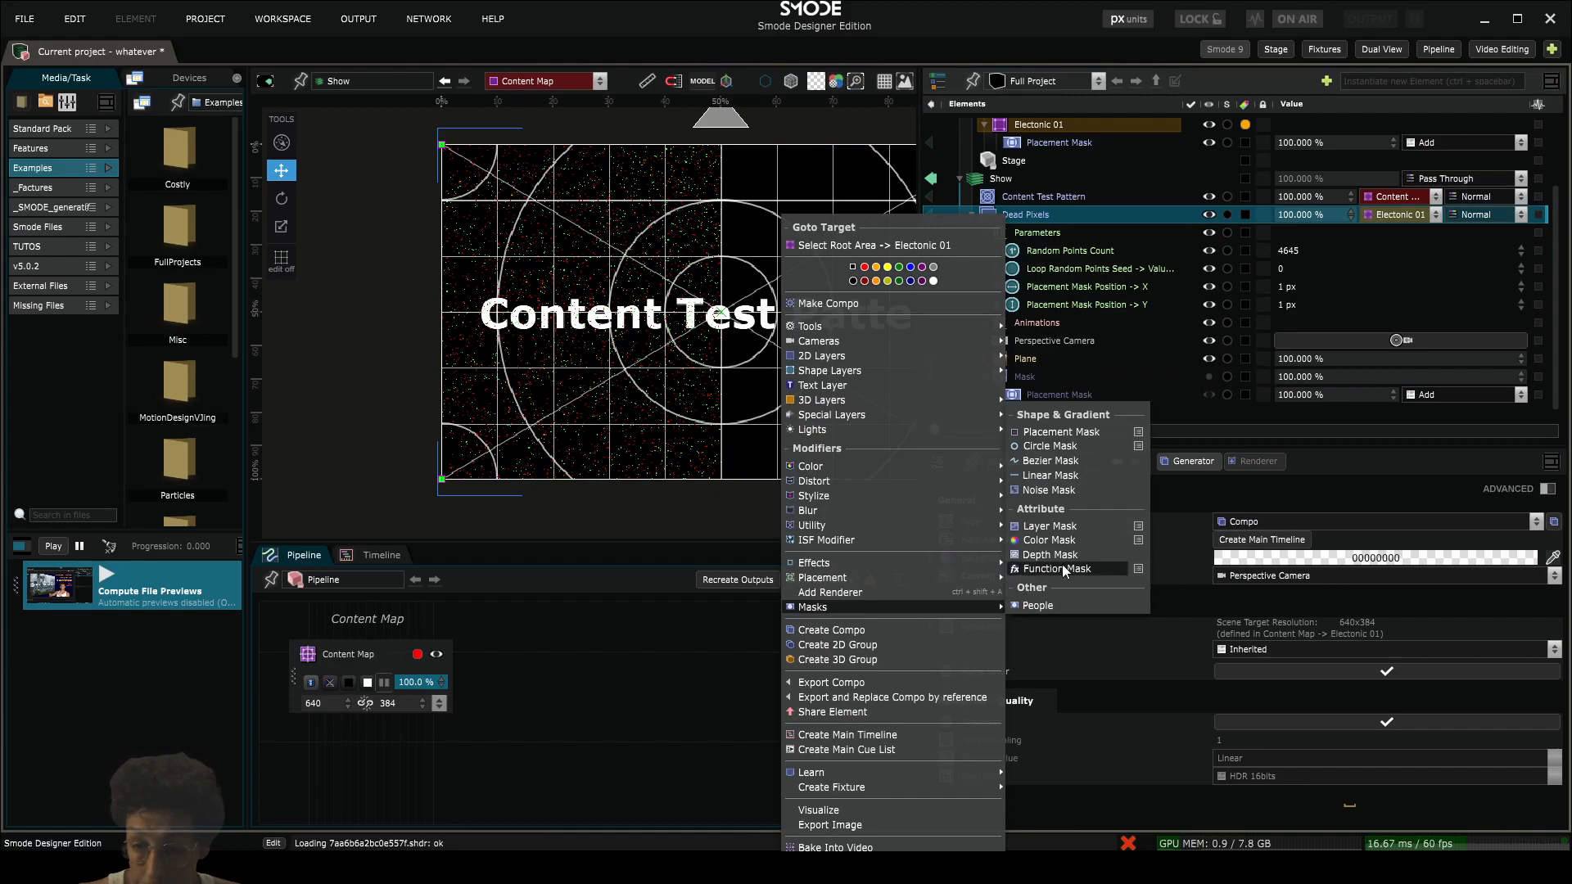
pyautogui.click(1049, 525)
pyautogui.click(996, 376)
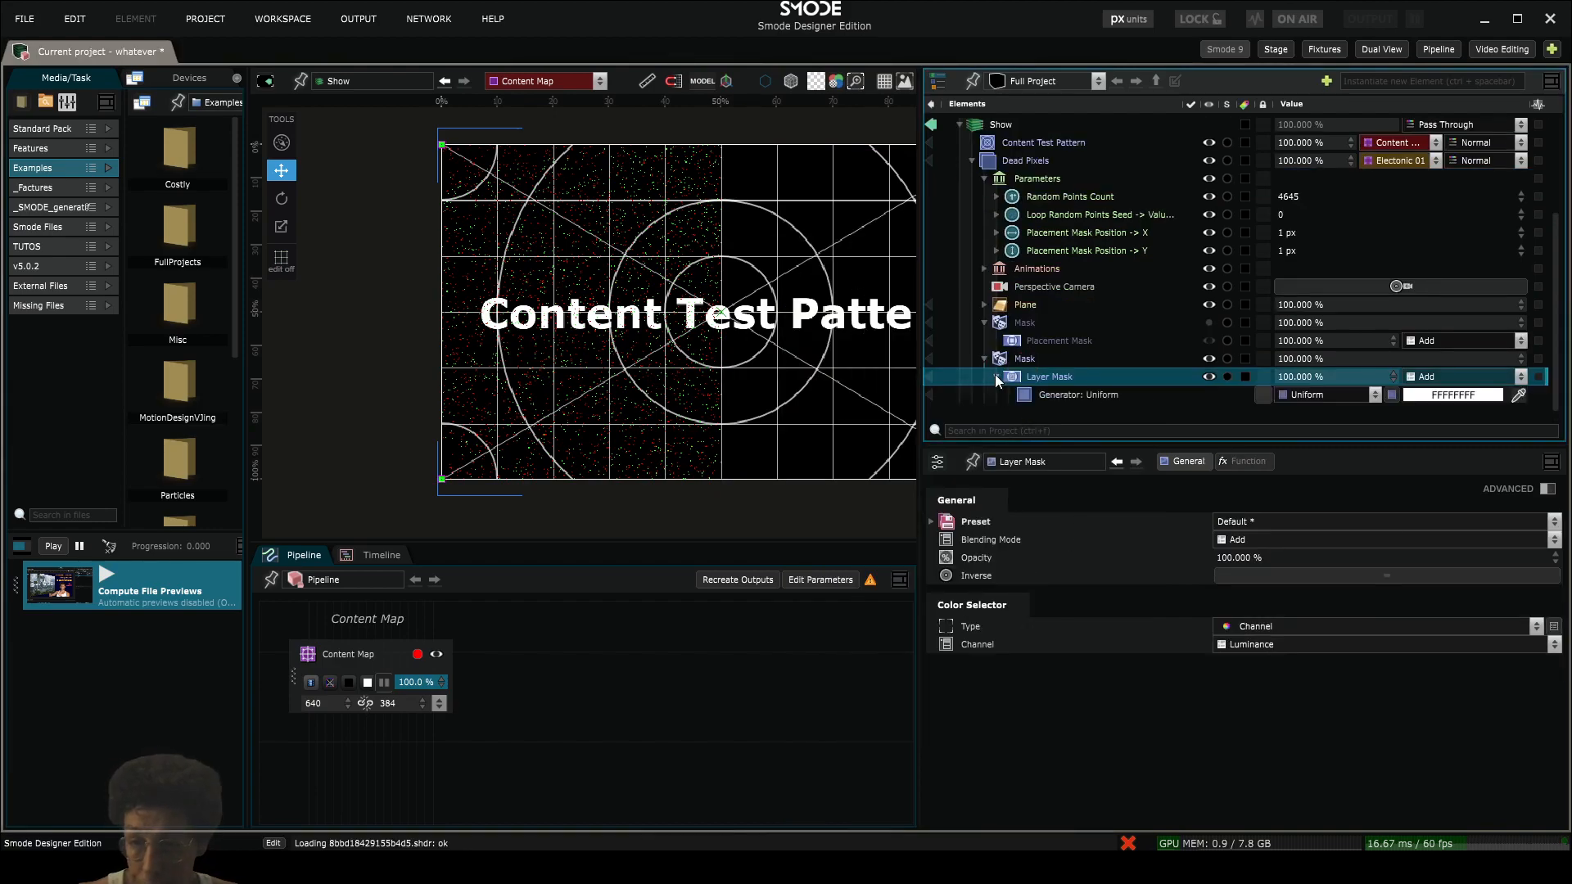
pyautogui.click(1316, 395)
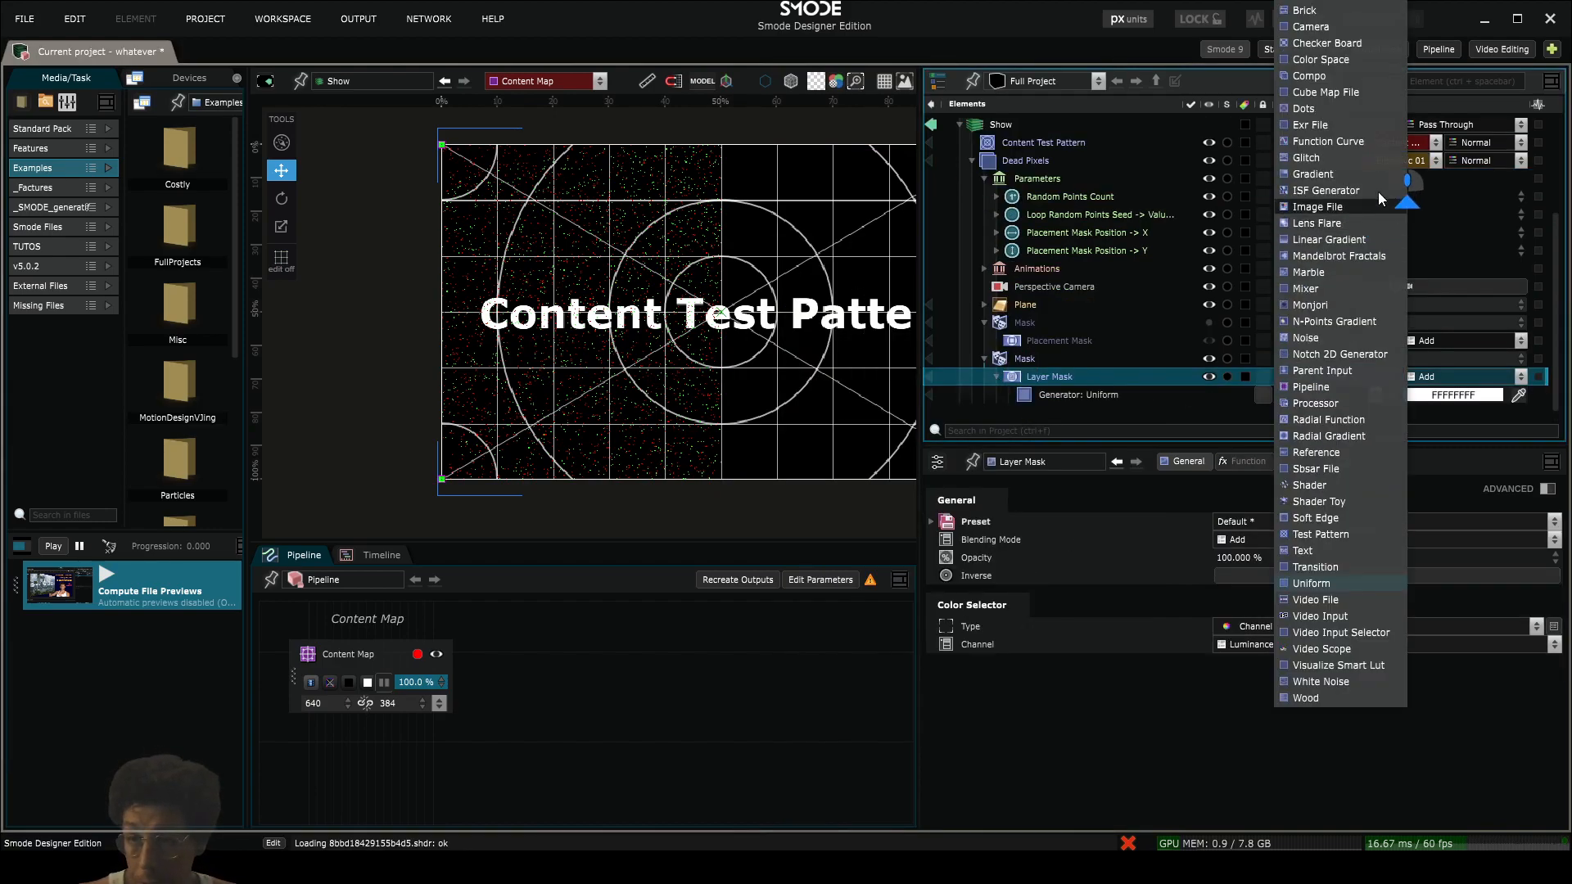
pyautogui.click(1326, 44)
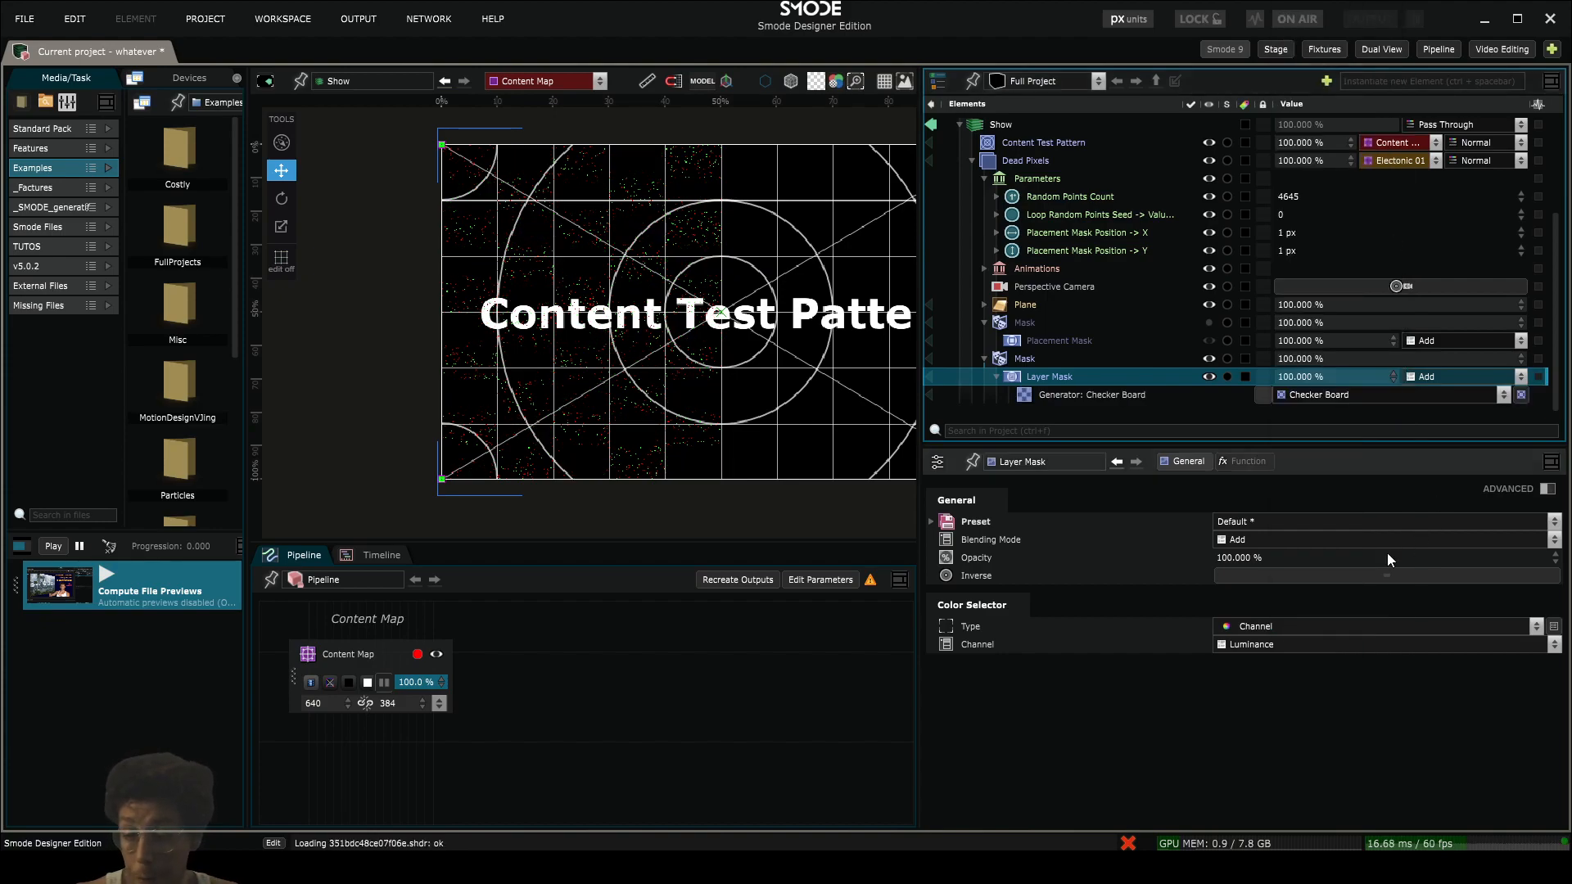
# - Stretch the Checker Board's height to about 1179 px, independently of its width, so the points show in vertical bands
pyautogui.click(1052, 394)
pyautogui.click(1385, 620)
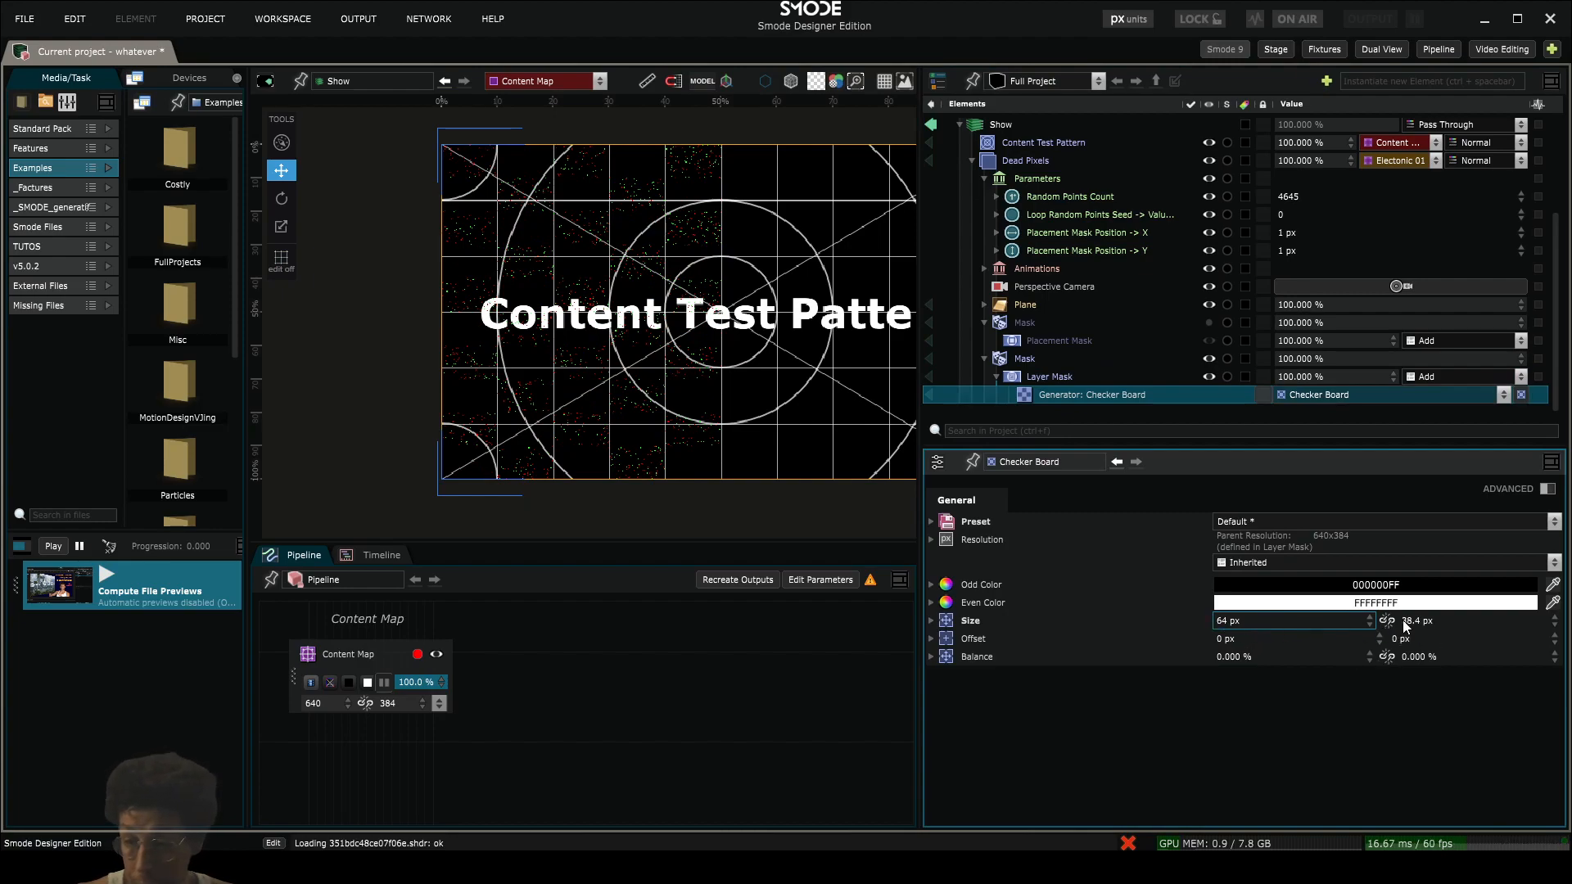
pyautogui.moveTo(1403, 620); pyautogui.dragTo(1429, 366)
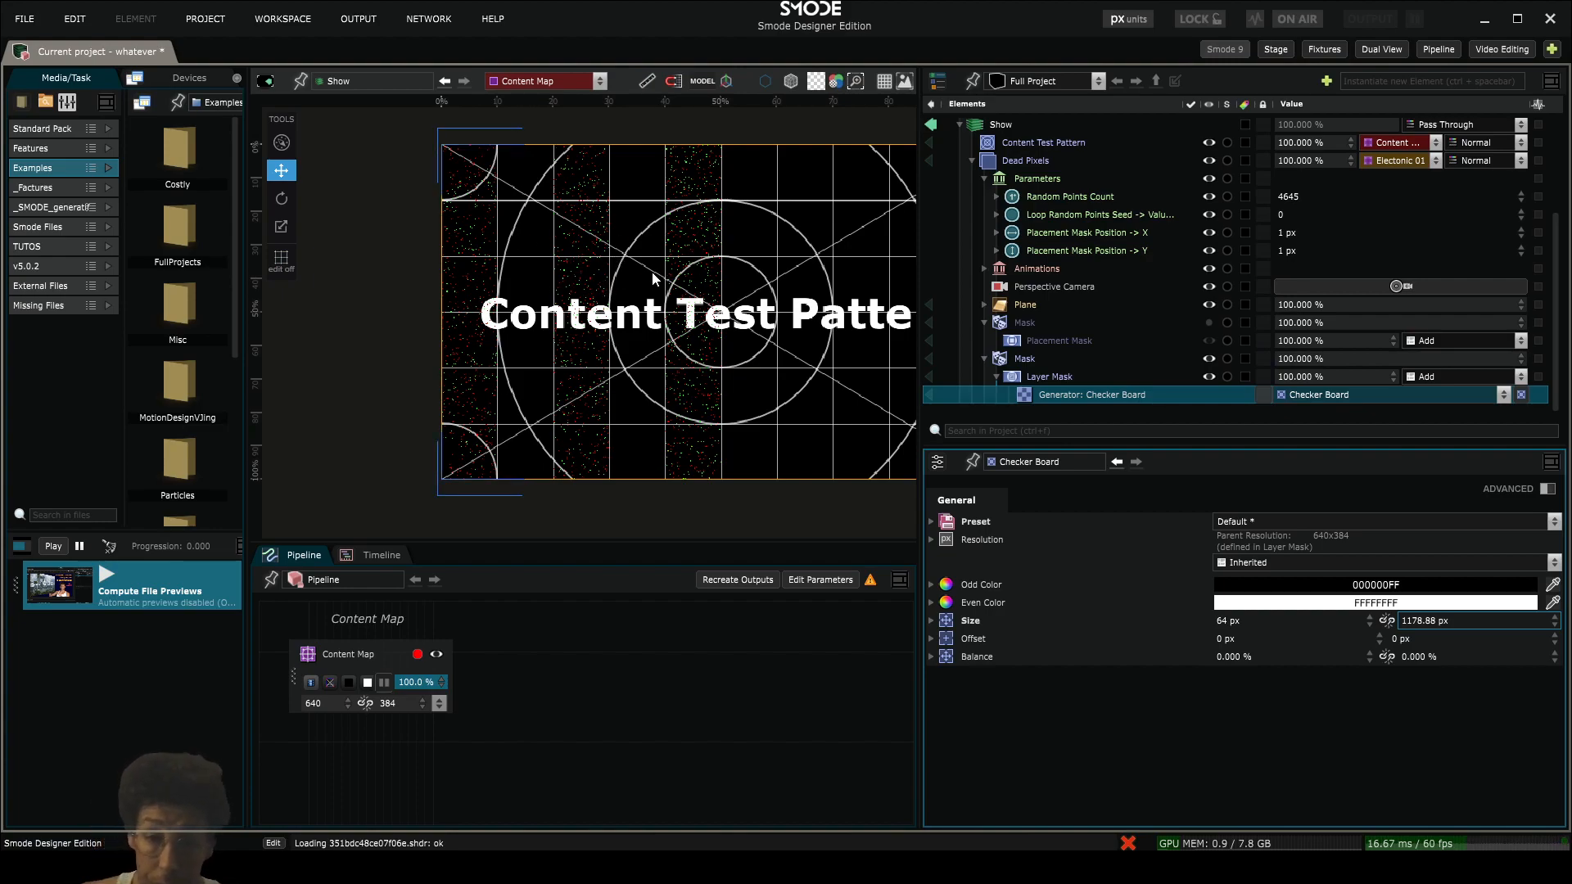
# - Collapse both masks and the Dead Pixels compo, and disable Dead Pixels
pyautogui.click(983, 323)
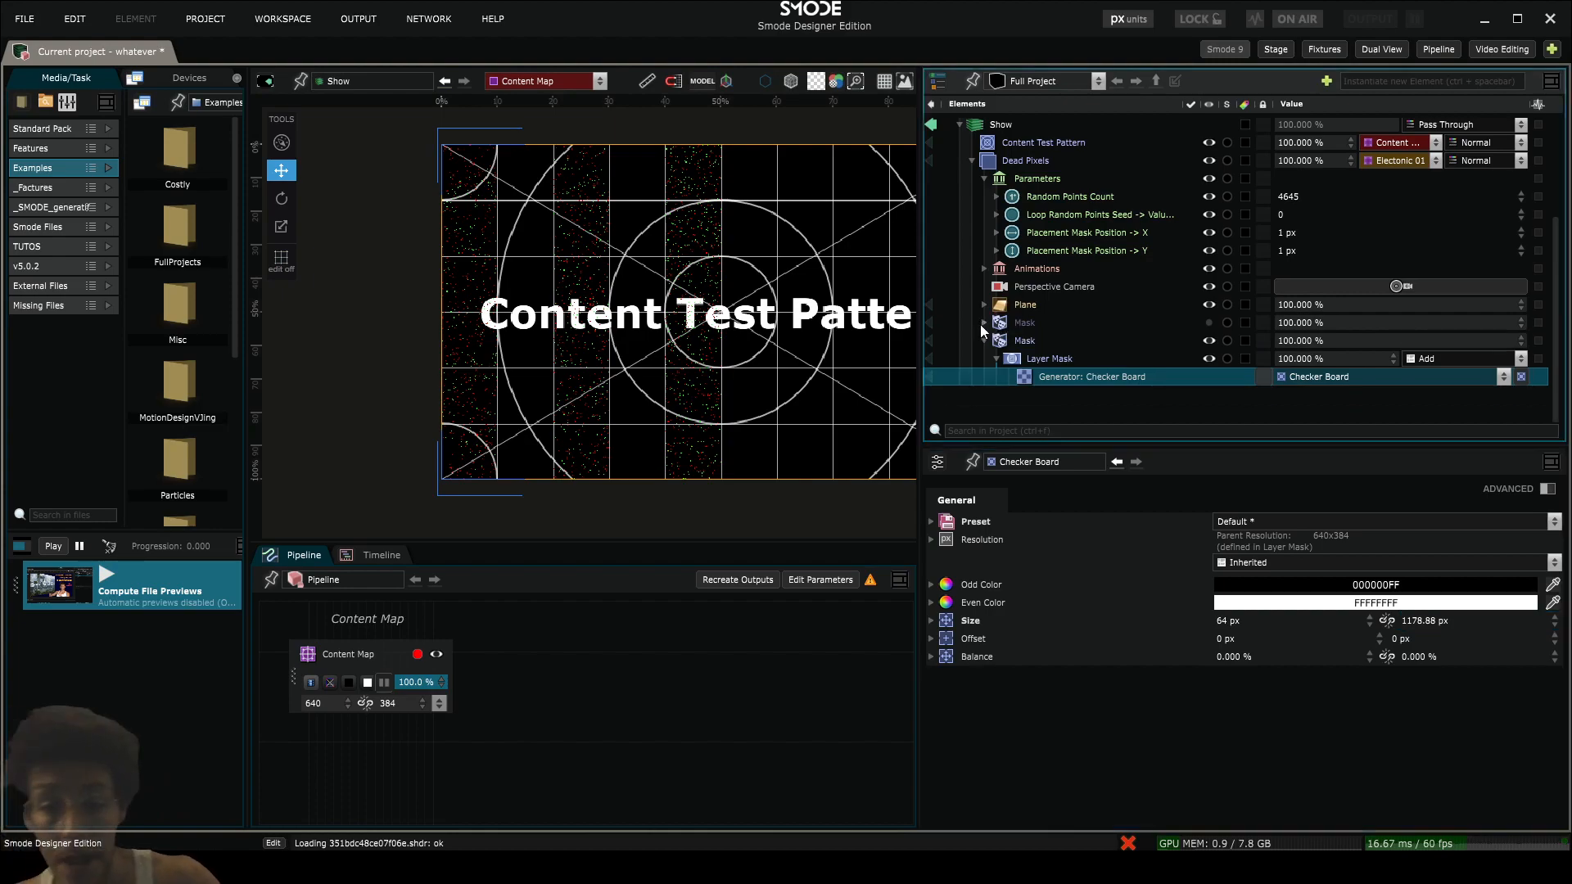
pyautogui.click(983, 341)
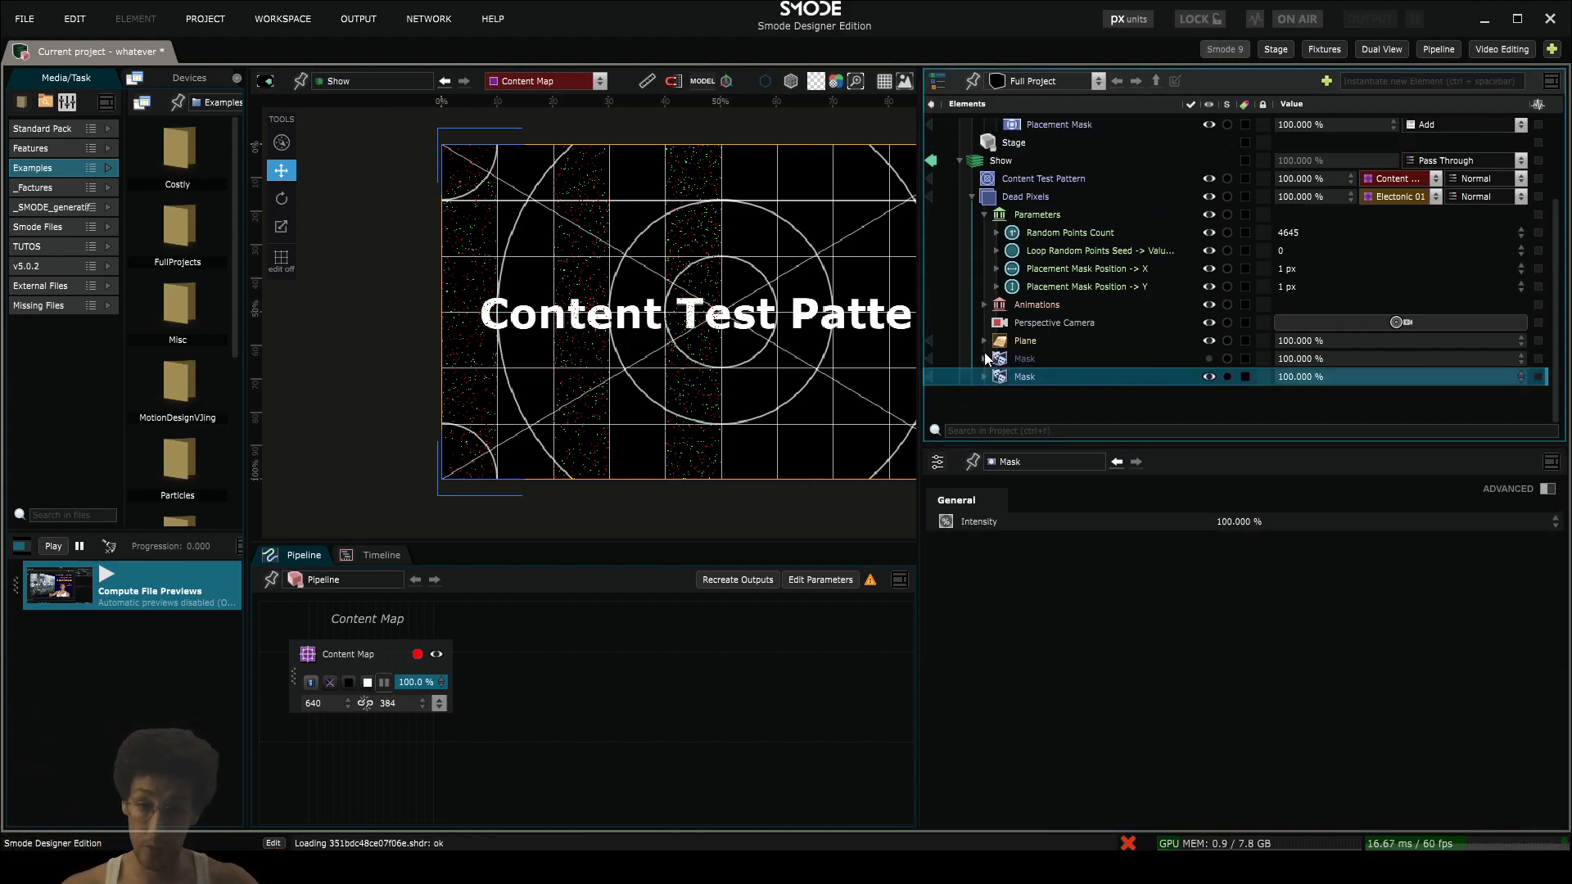
pyautogui.click(971, 200)
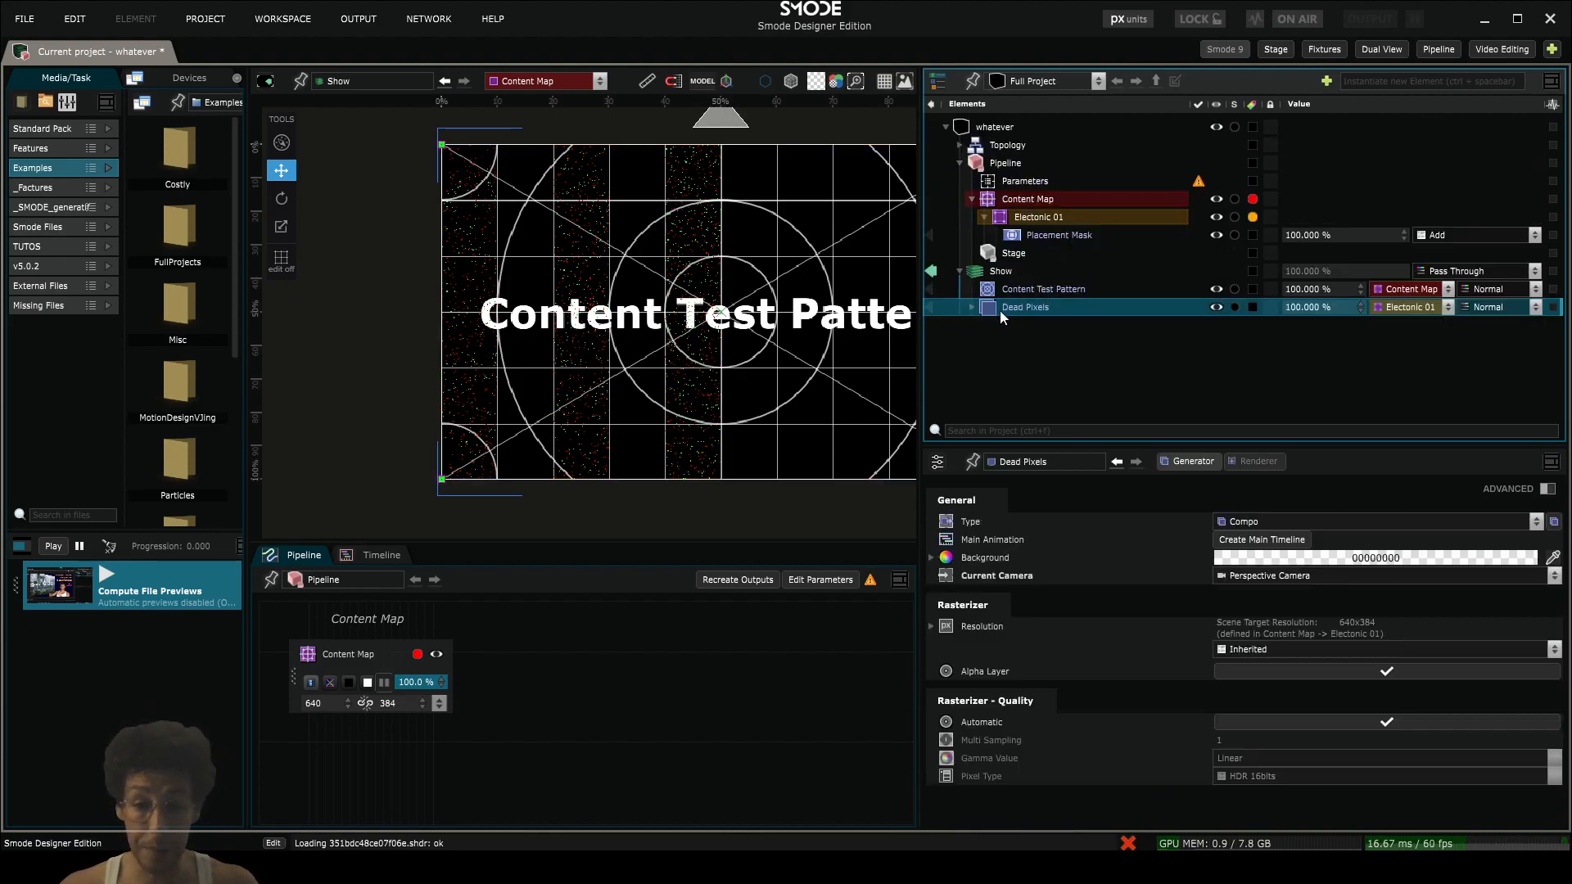
pyautogui.click(971, 309)
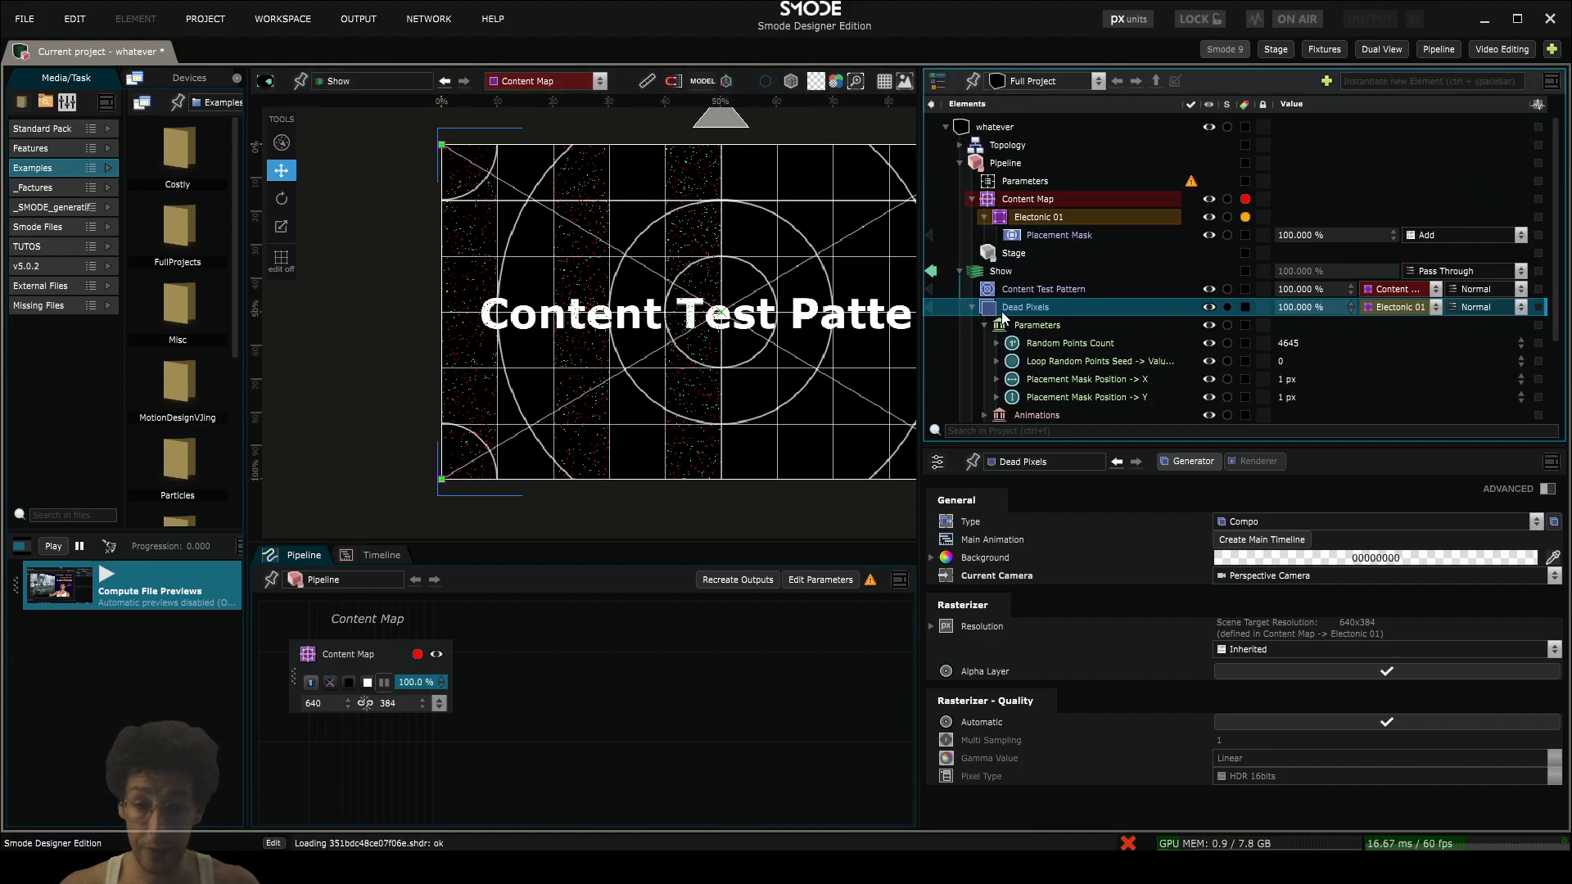
pyautogui.click(972, 307)
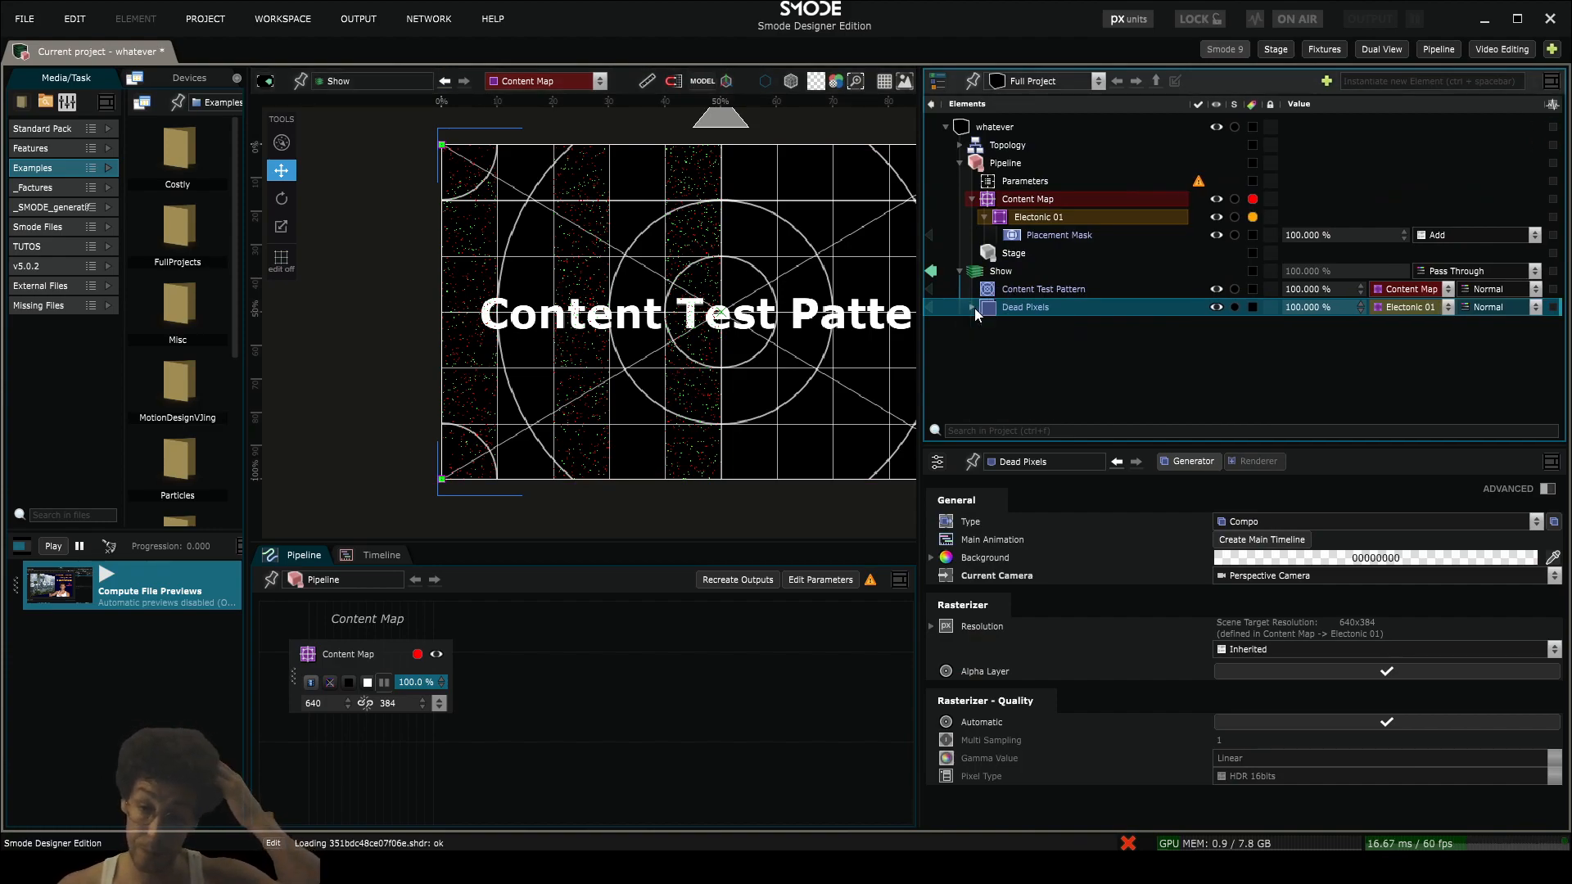
pyautogui.press('space')
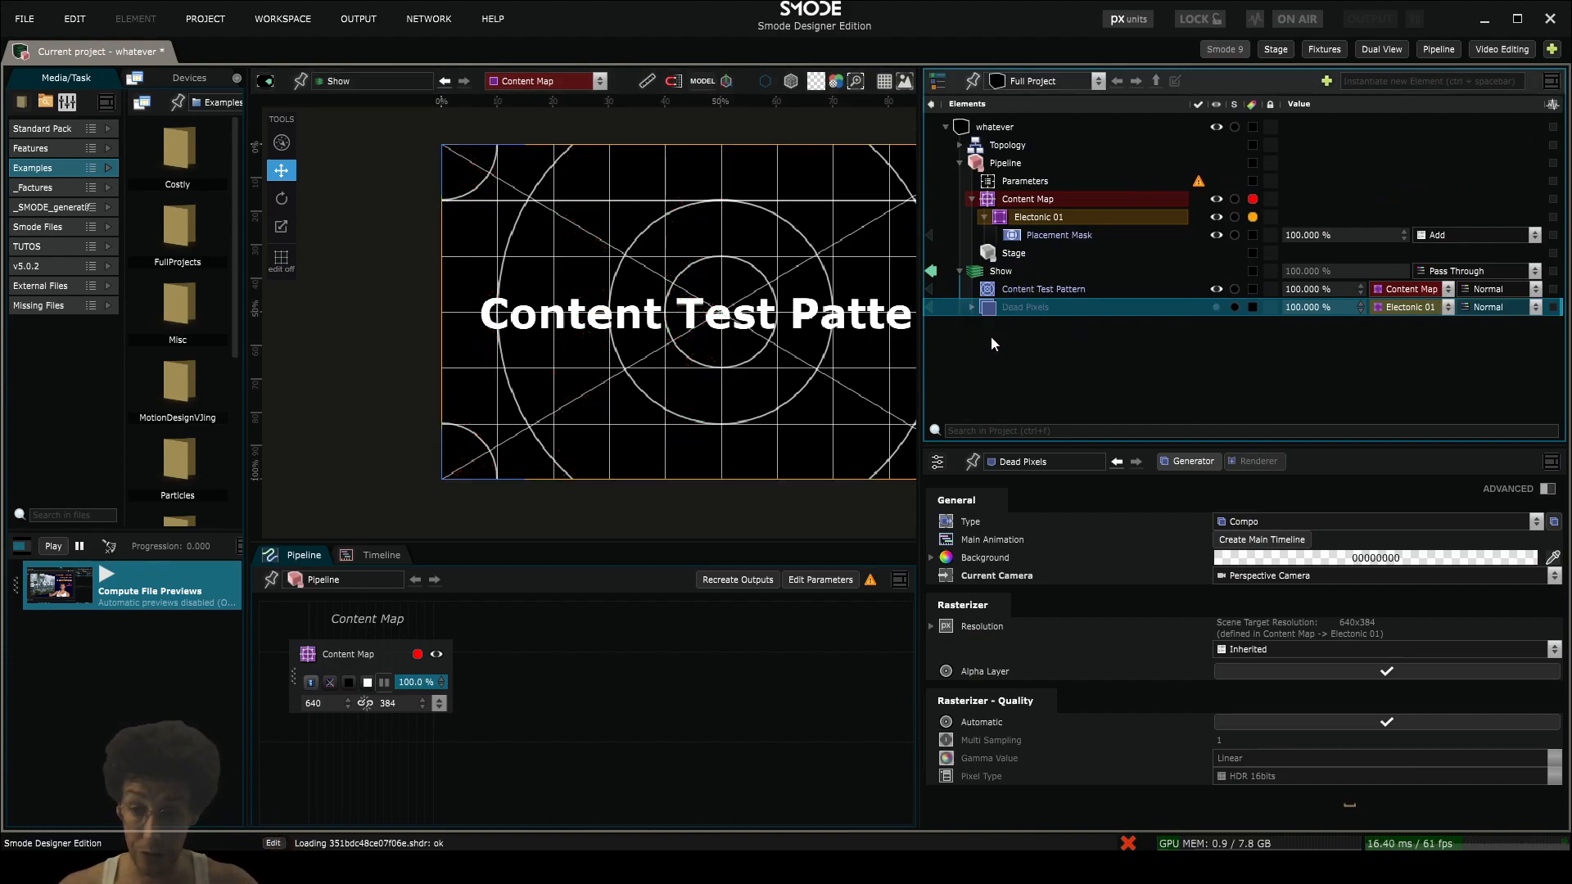
# - Add a new Compo layer to Show and name it Connection Issue
pyautogui.rightClick(990, 336)
pyautogui.click(990, 271)
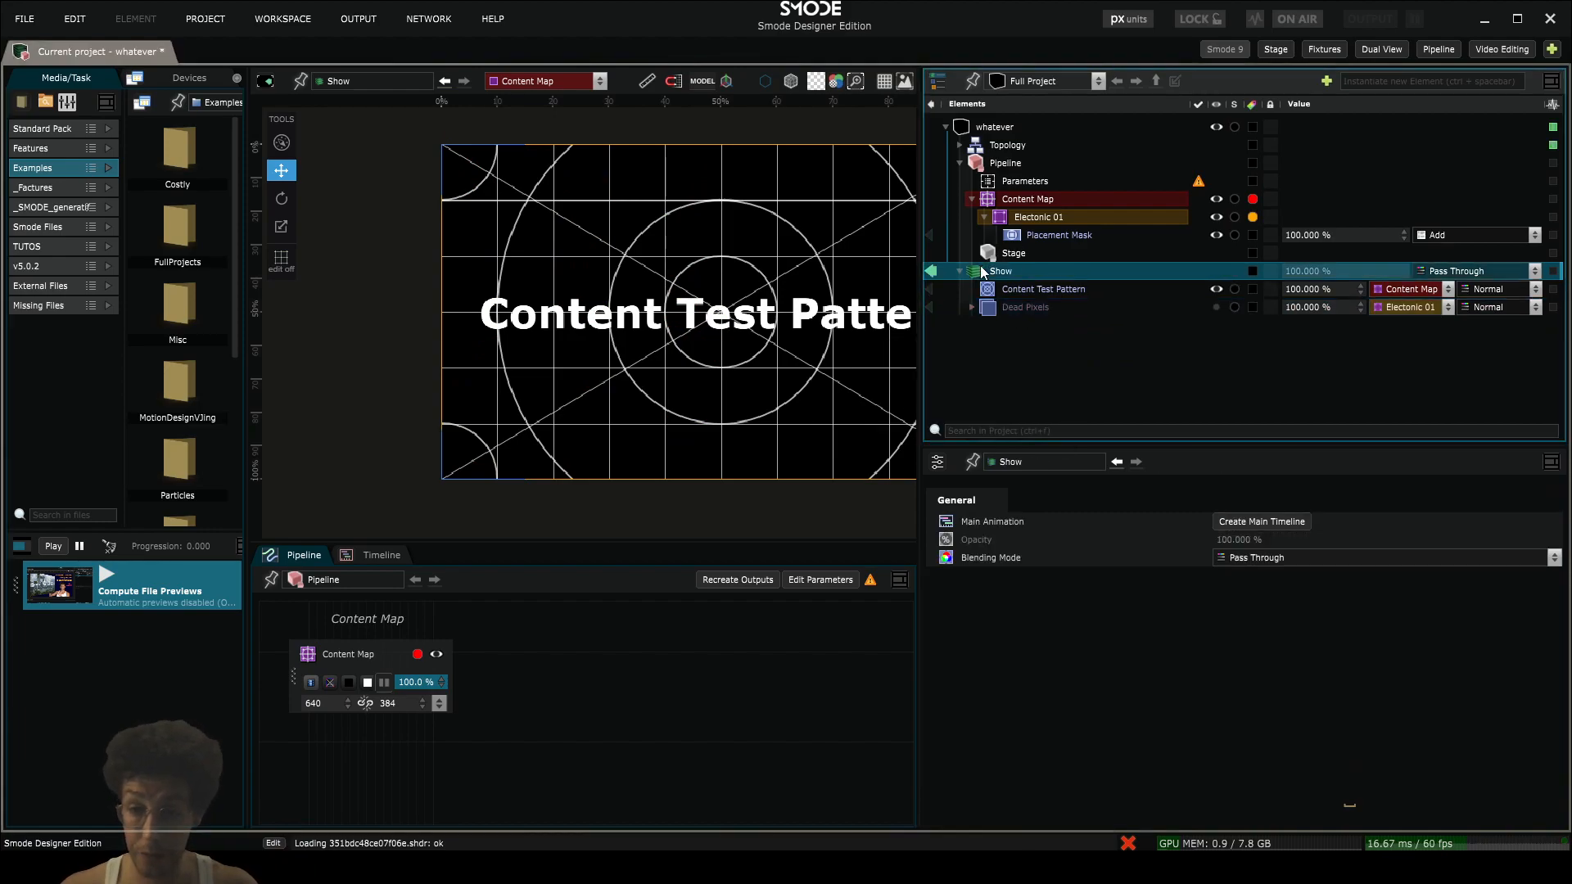
pyautogui.rightClick(982, 268)
pyautogui.moveTo(906, 324)
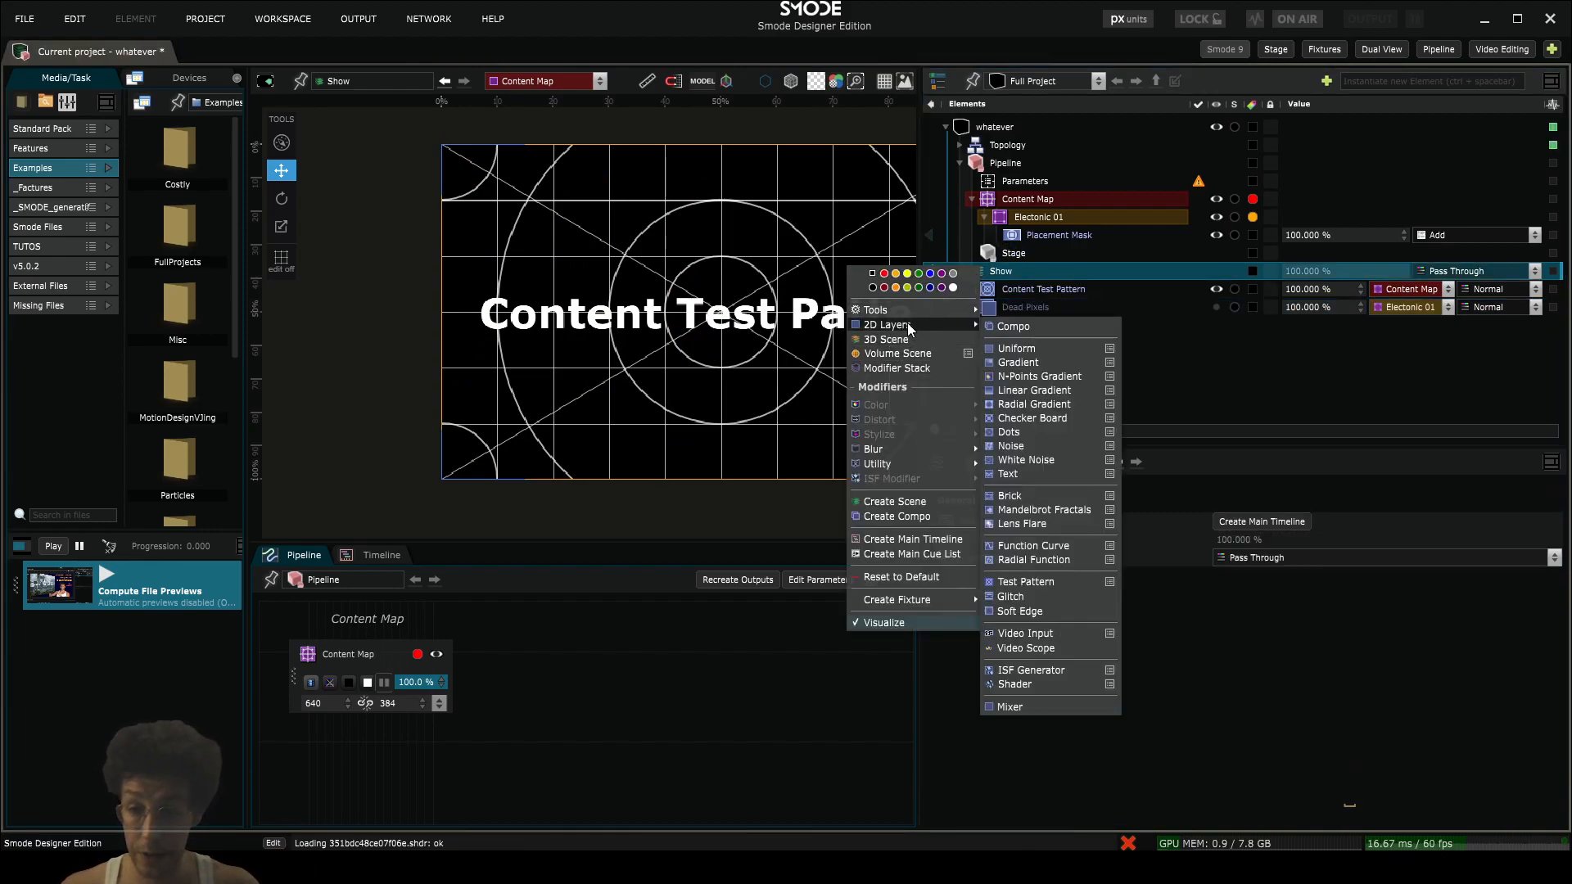
pyautogui.click(1004, 328)
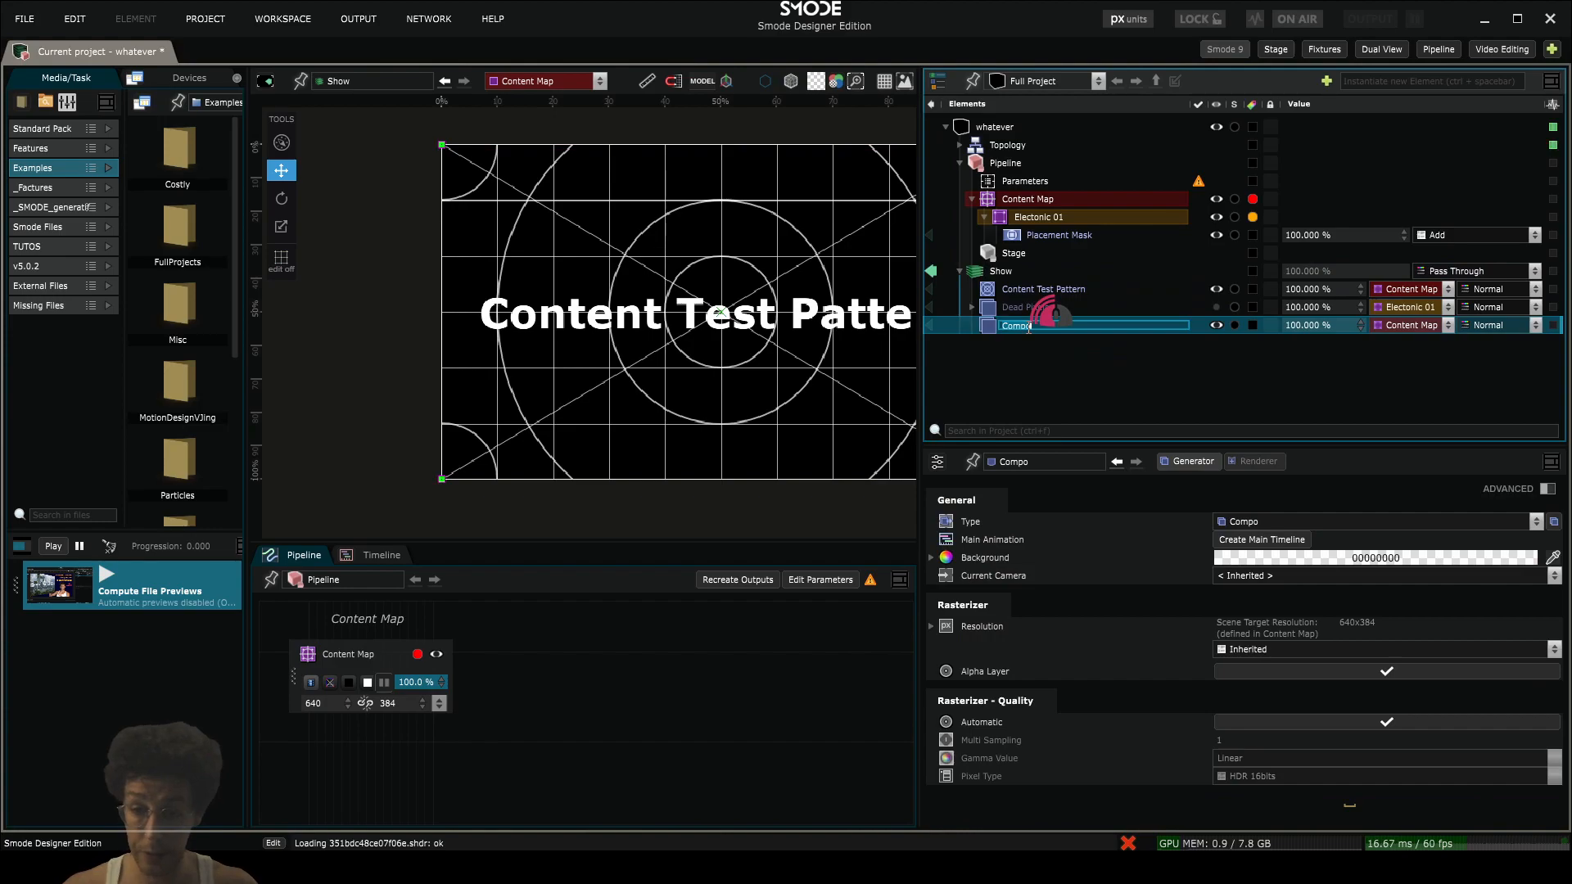
pyautogui.write('Connecti')
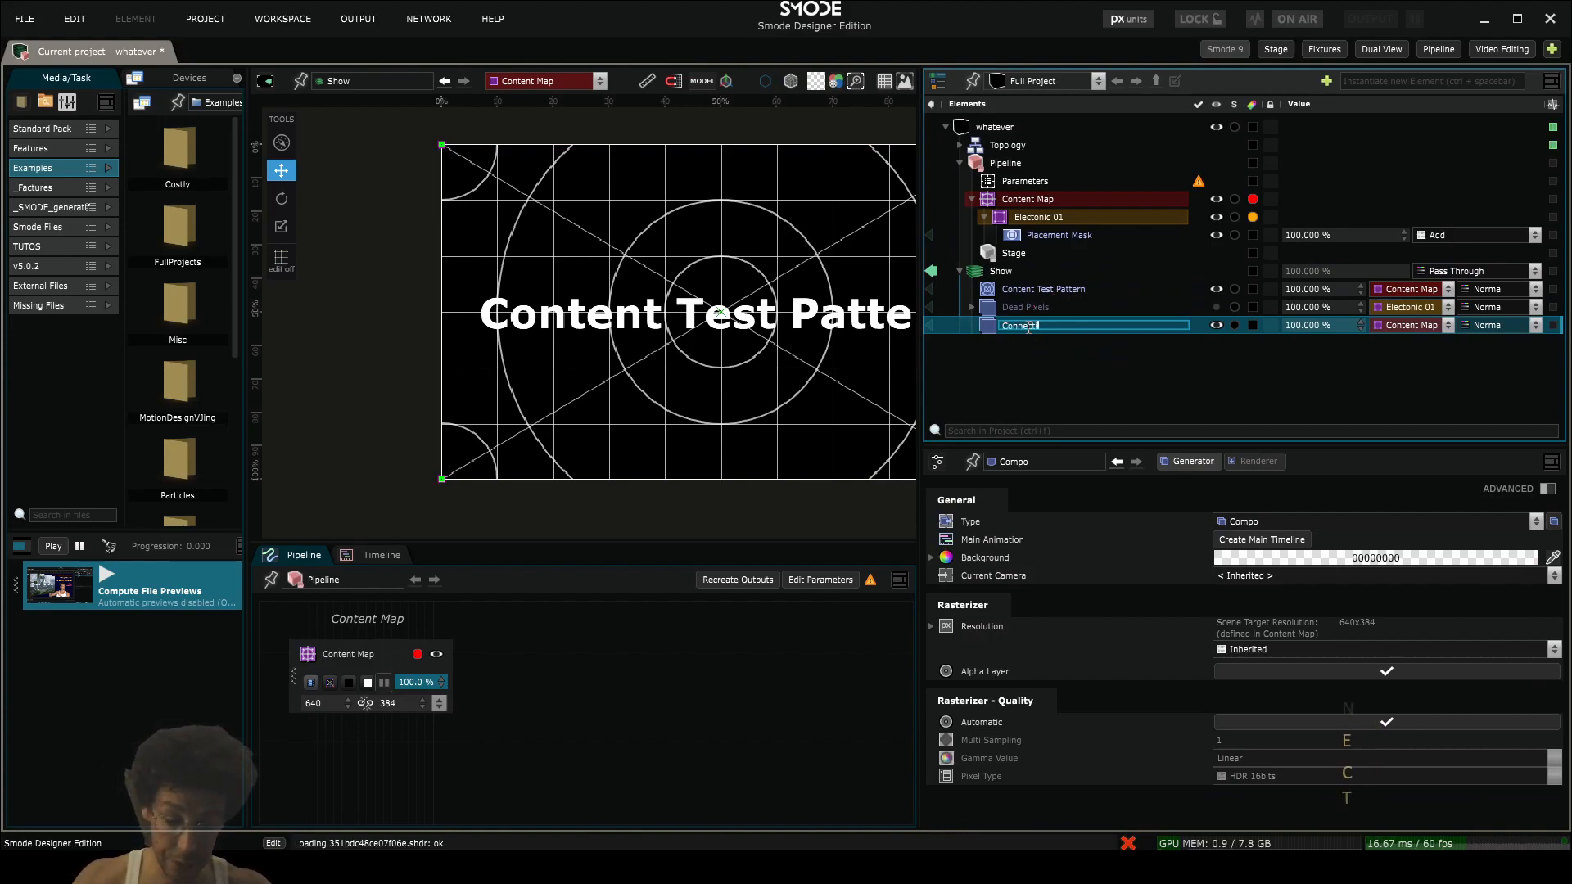
pyautogui.write('on Issue')
pyautogui.press('Return')
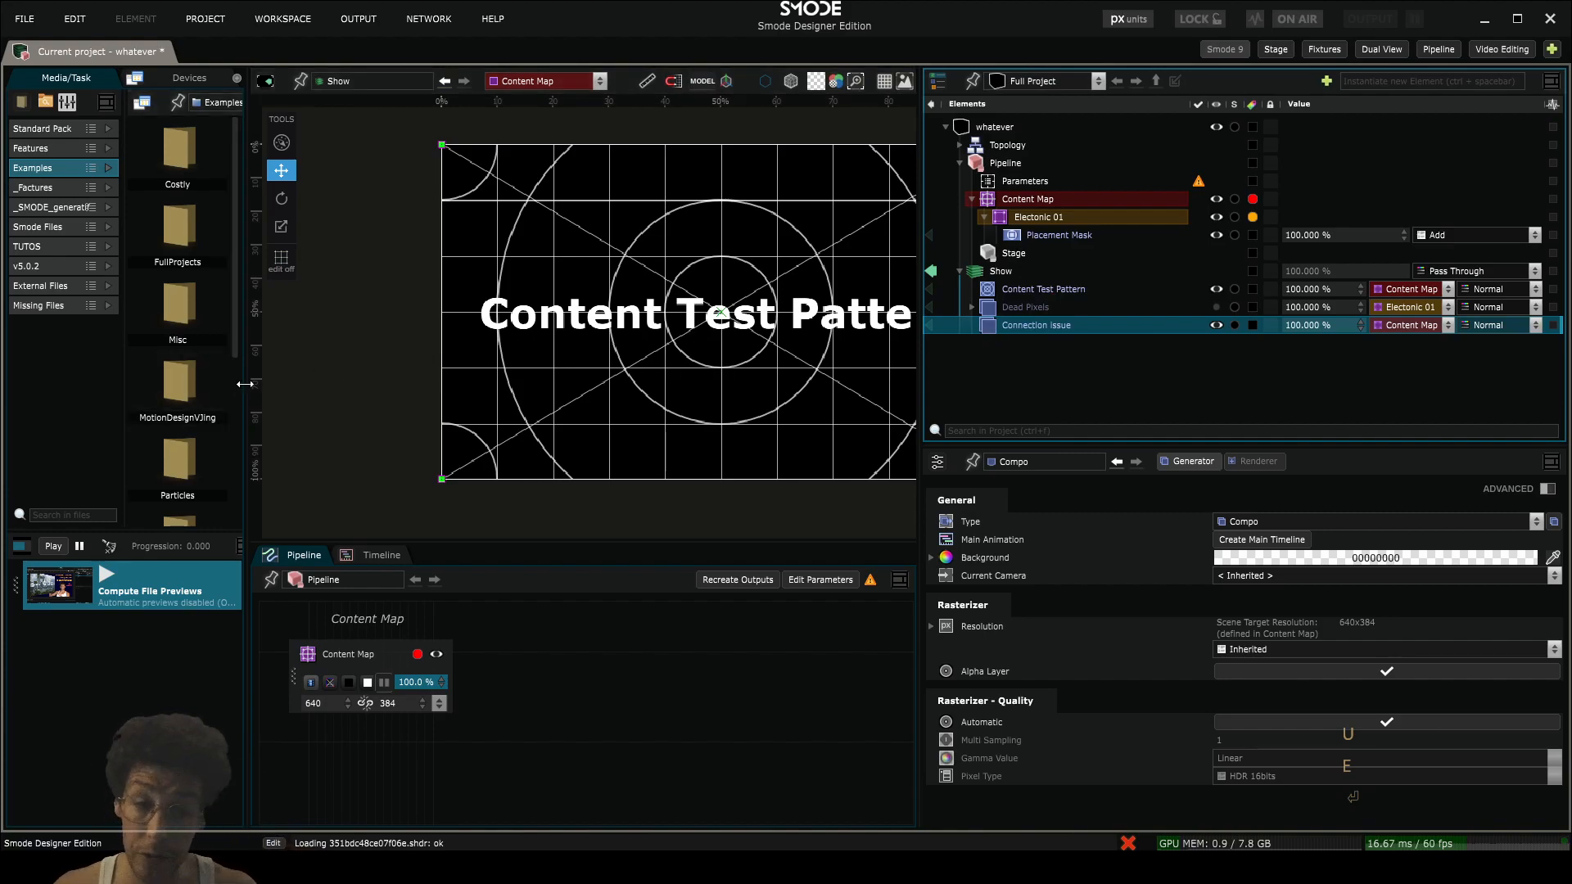
# - Resize the media browser and enlarge the viewport so the whole content map fits inside it
pyautogui.moveTo(251, 386); pyautogui.dragTo(391, 401)
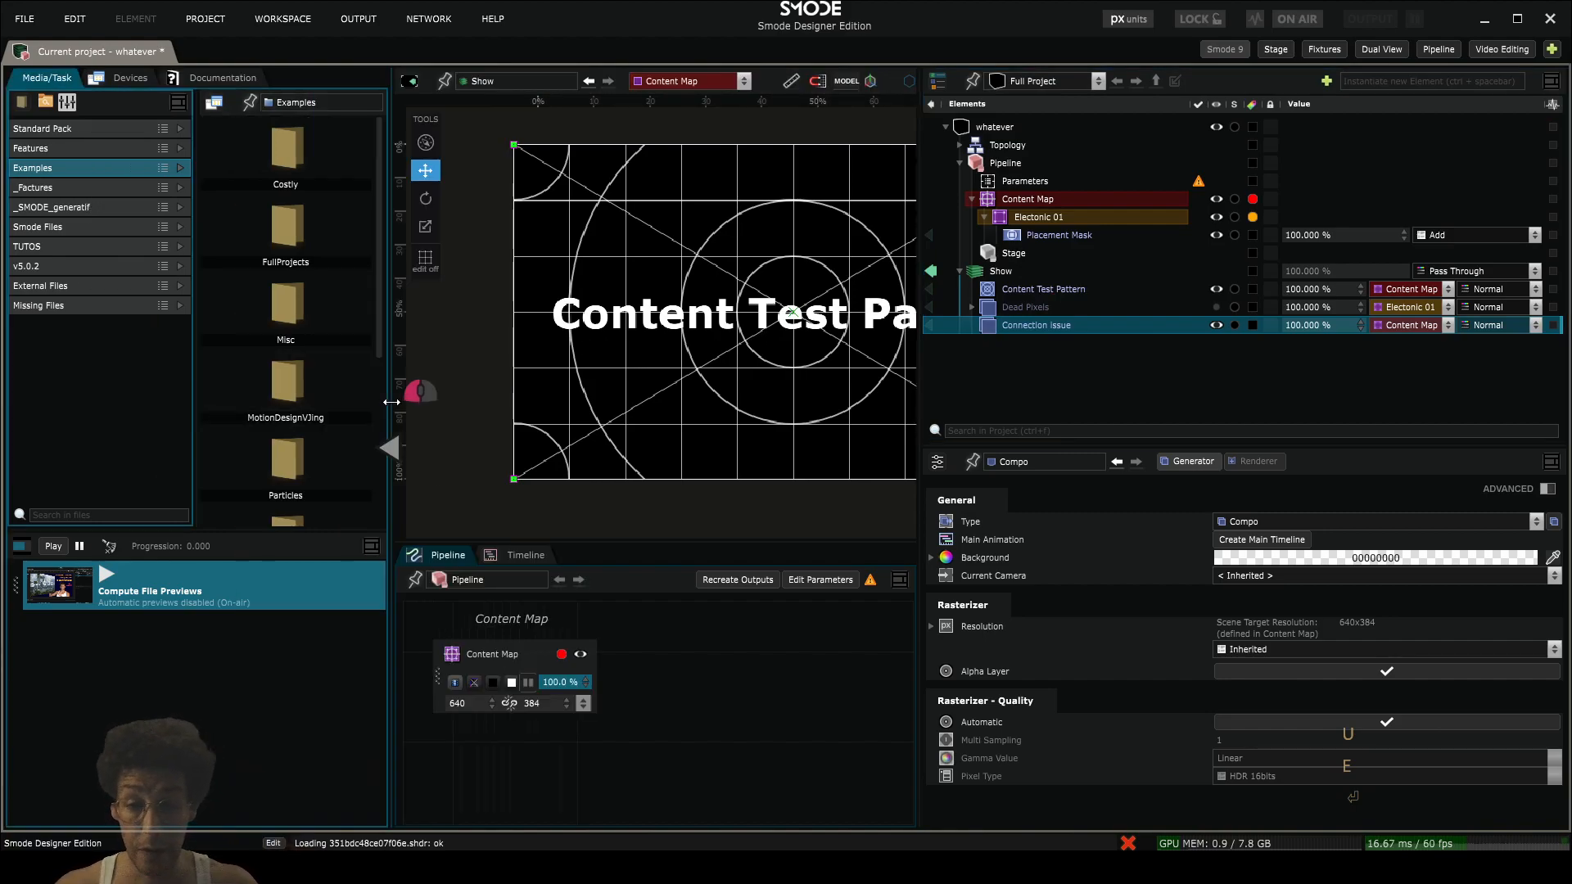
pyautogui.scroll(-3, 617, 376)
pyautogui.moveTo(593, 368); pyautogui.dragTo(554, 366)
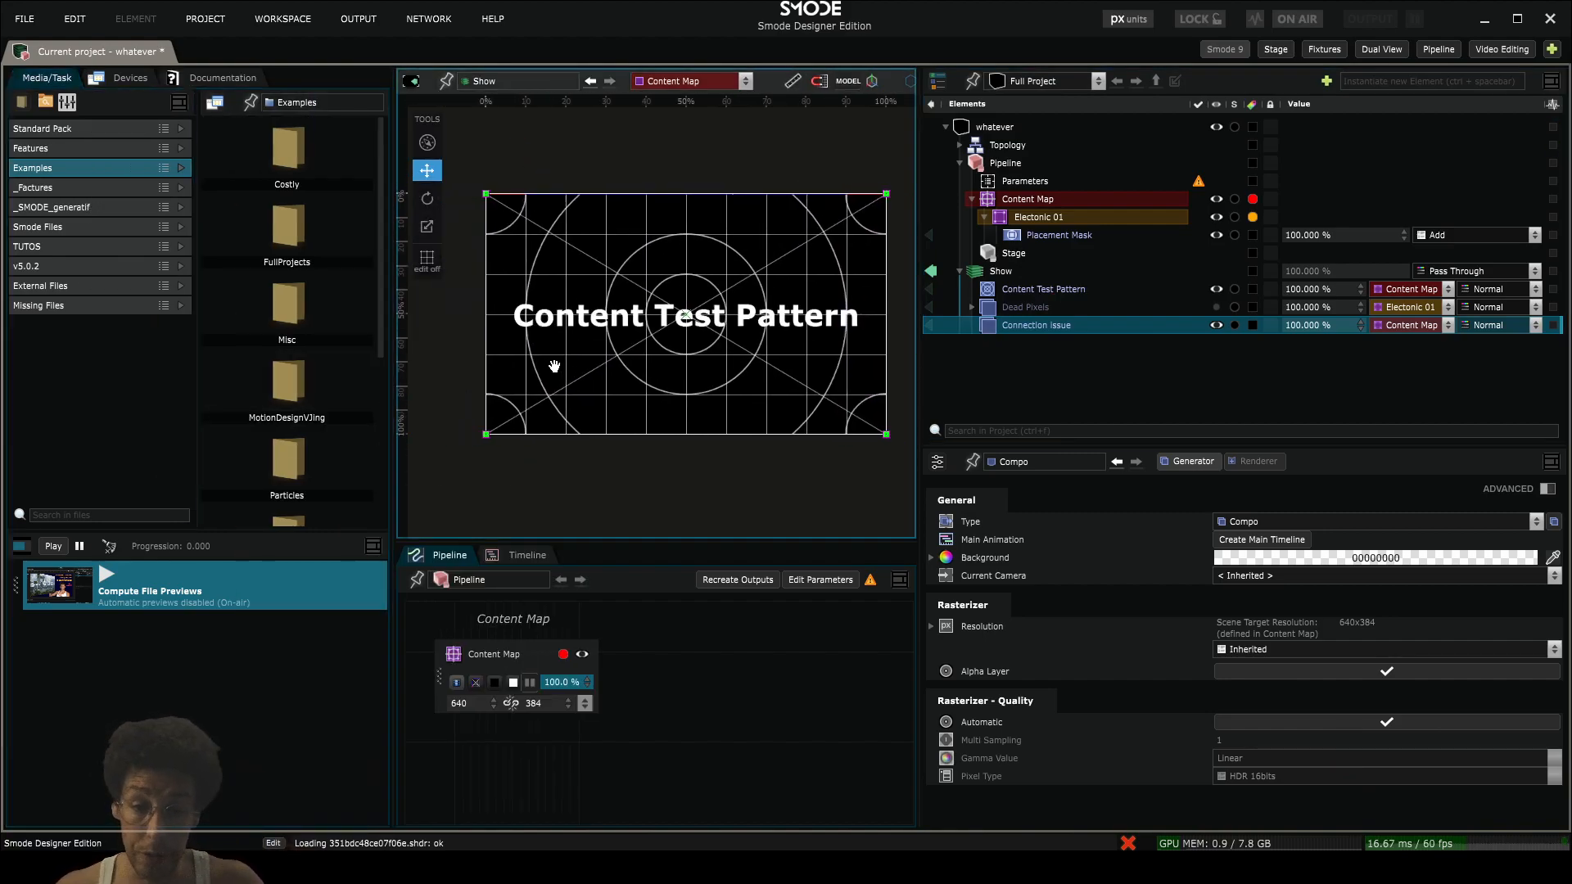
pyautogui.scroll(1, 569, 362)
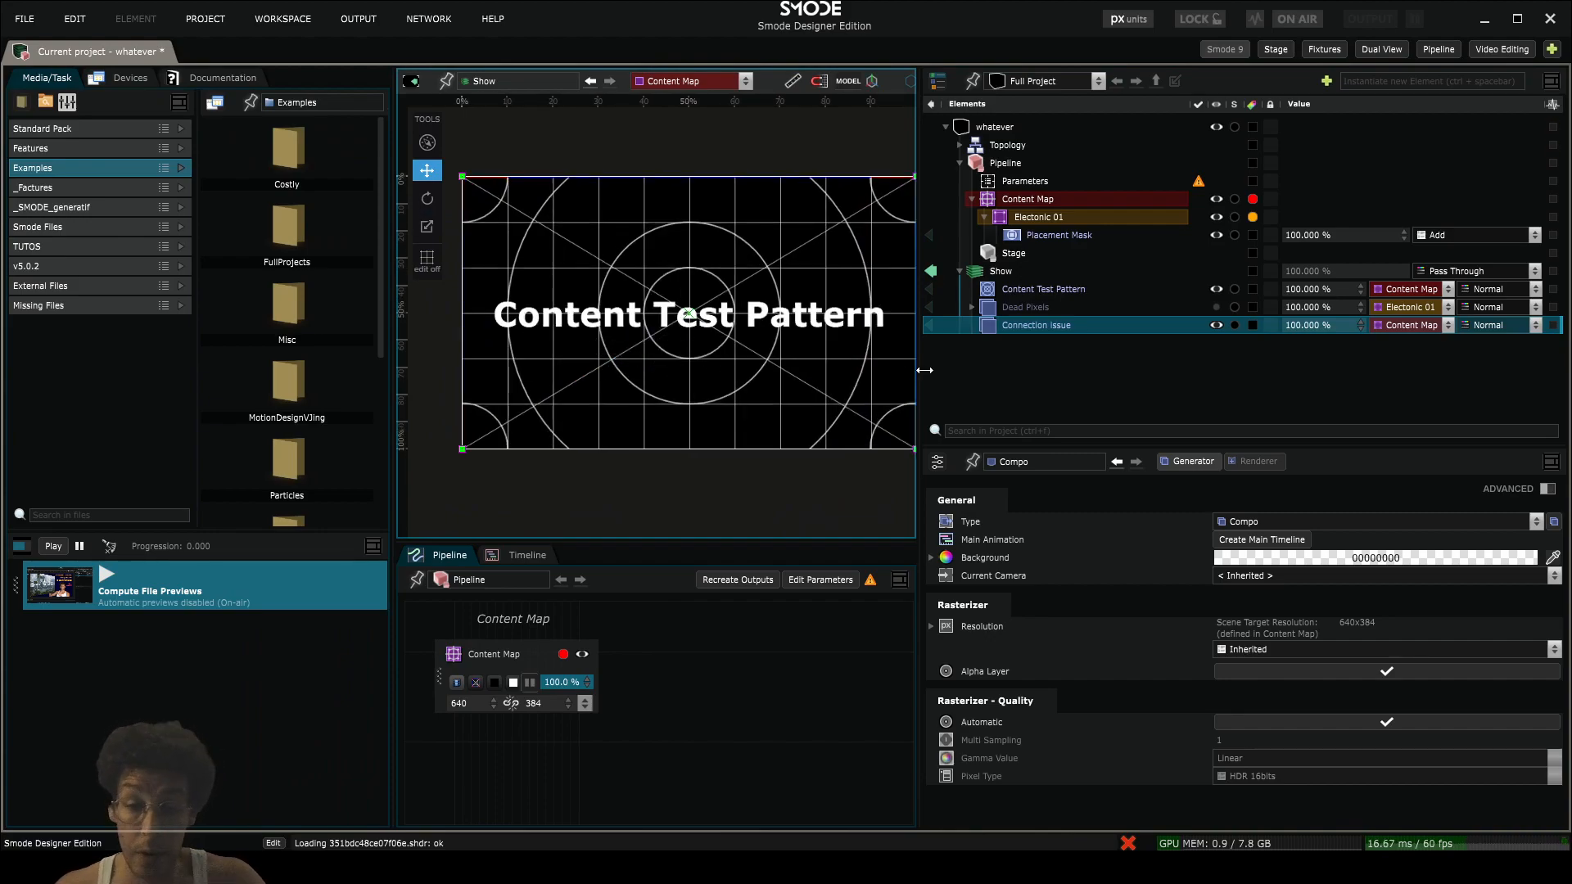
pyautogui.moveTo(924, 370); pyautogui.dragTo(978, 371)
pyautogui.moveTo(788, 367); pyautogui.dragTo(754, 376)
pyautogui.scroll(1, 754, 374)
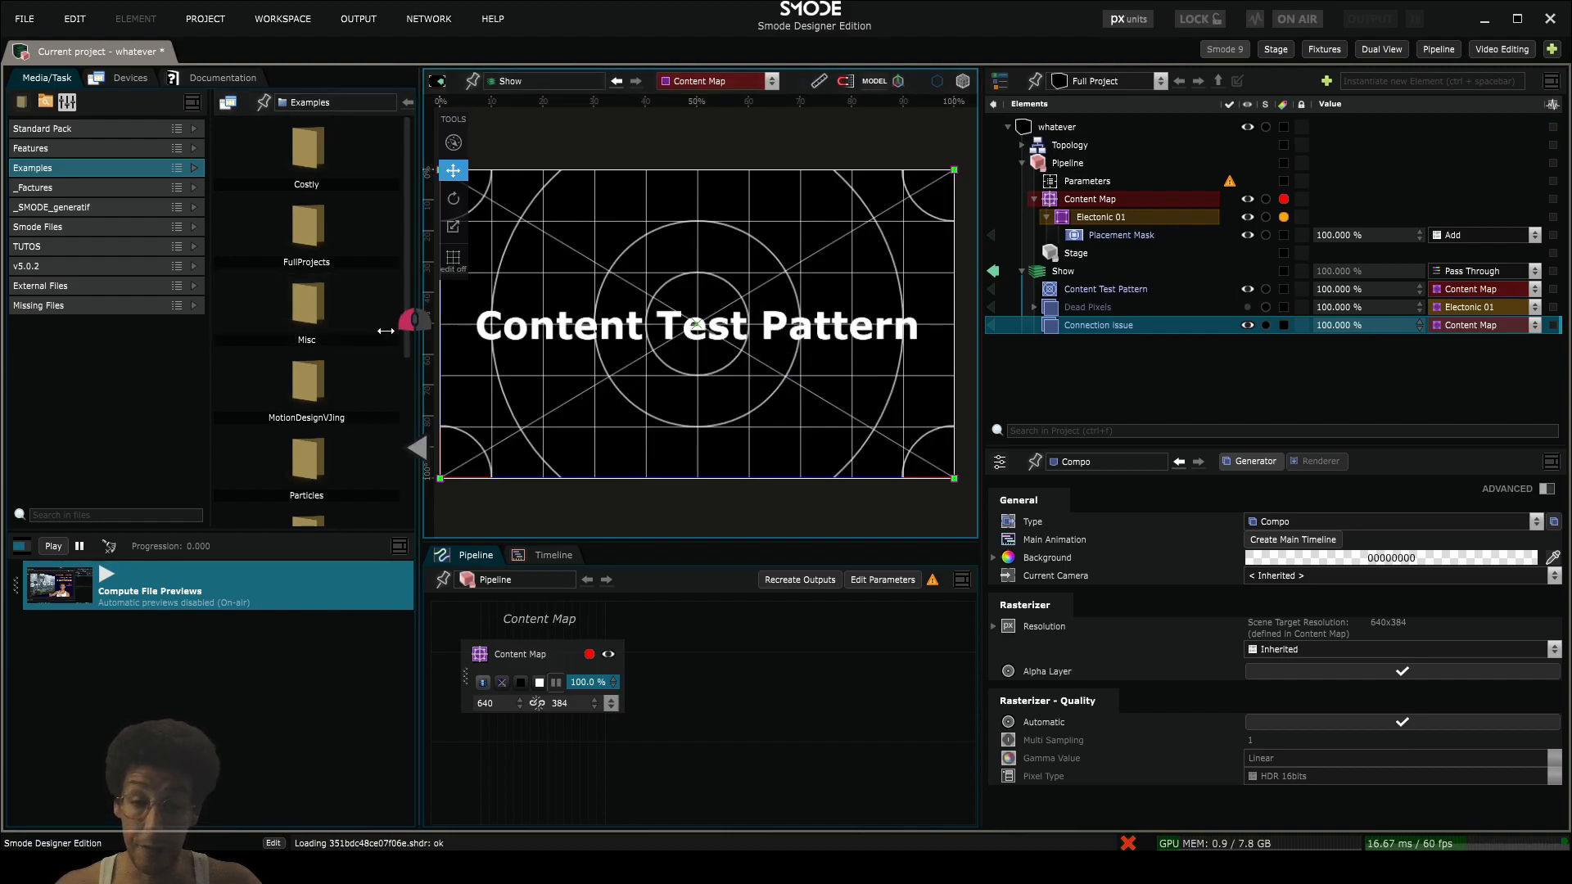
pyautogui.moveTo(384, 331); pyautogui.dragTo(334, 331)
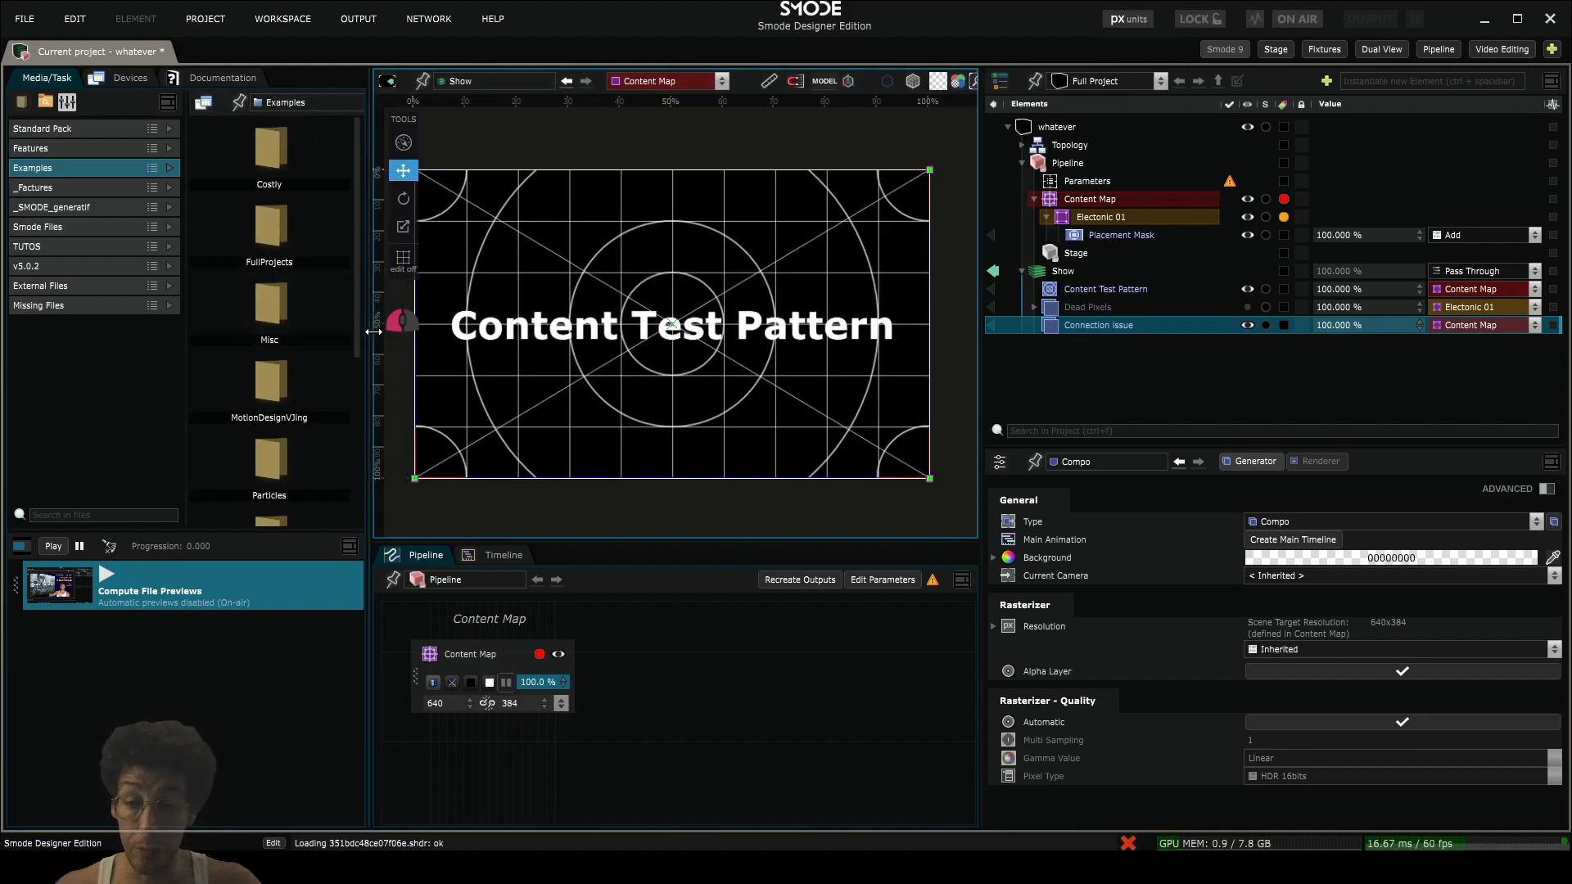
# - Place tolmin.jpg from the Standard Pack's Texture example images inside the Connection Issue compo
pyautogui.click(61, 126)
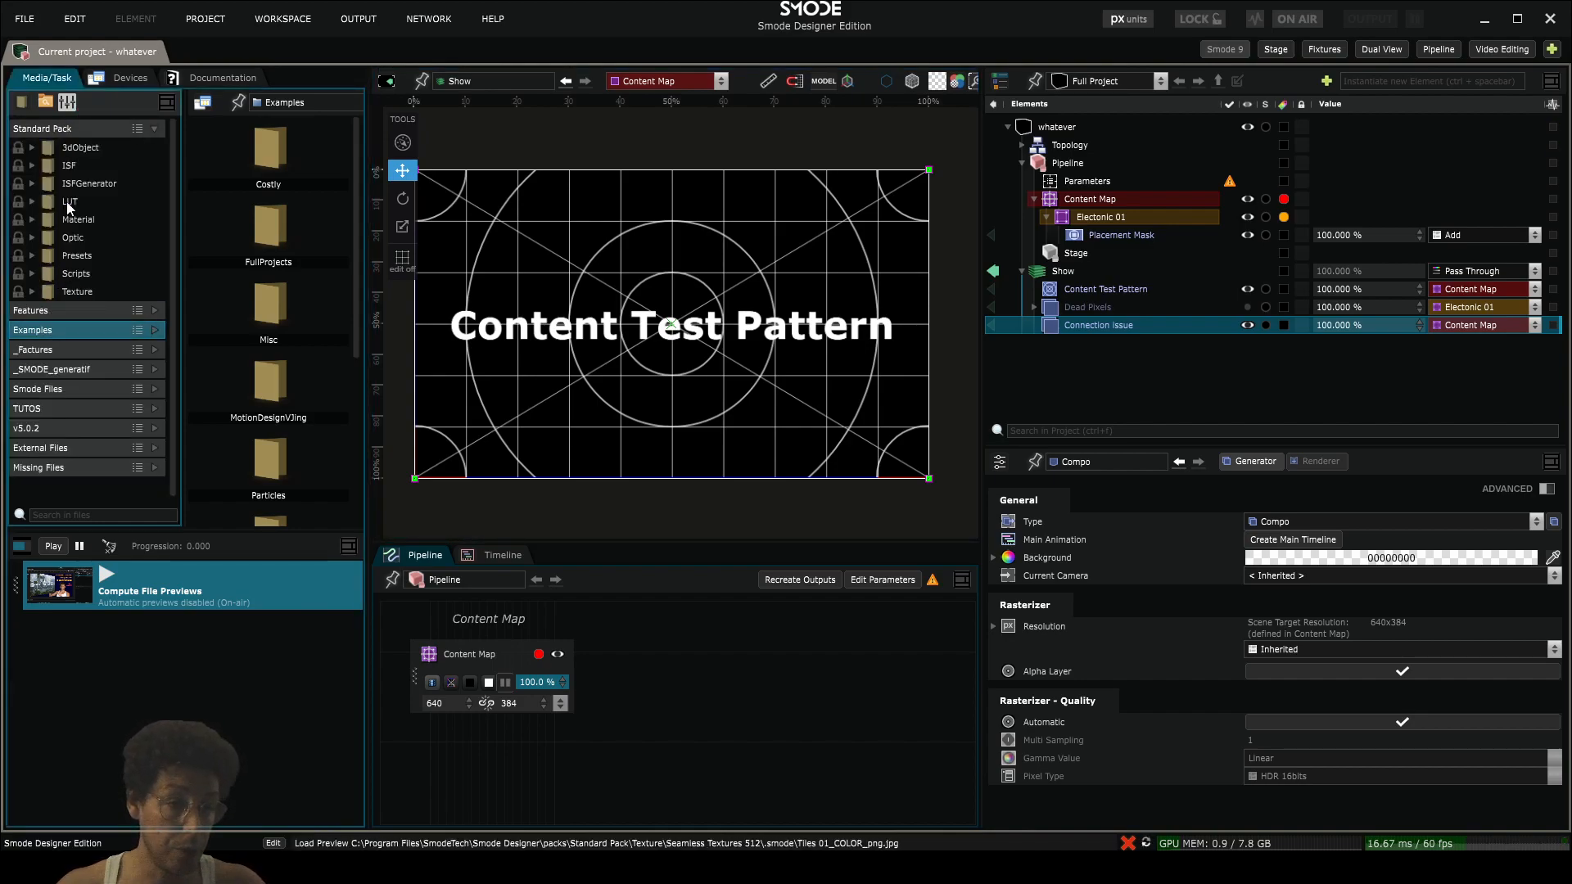
pyautogui.click(32, 291)
pyautogui.click(118, 350)
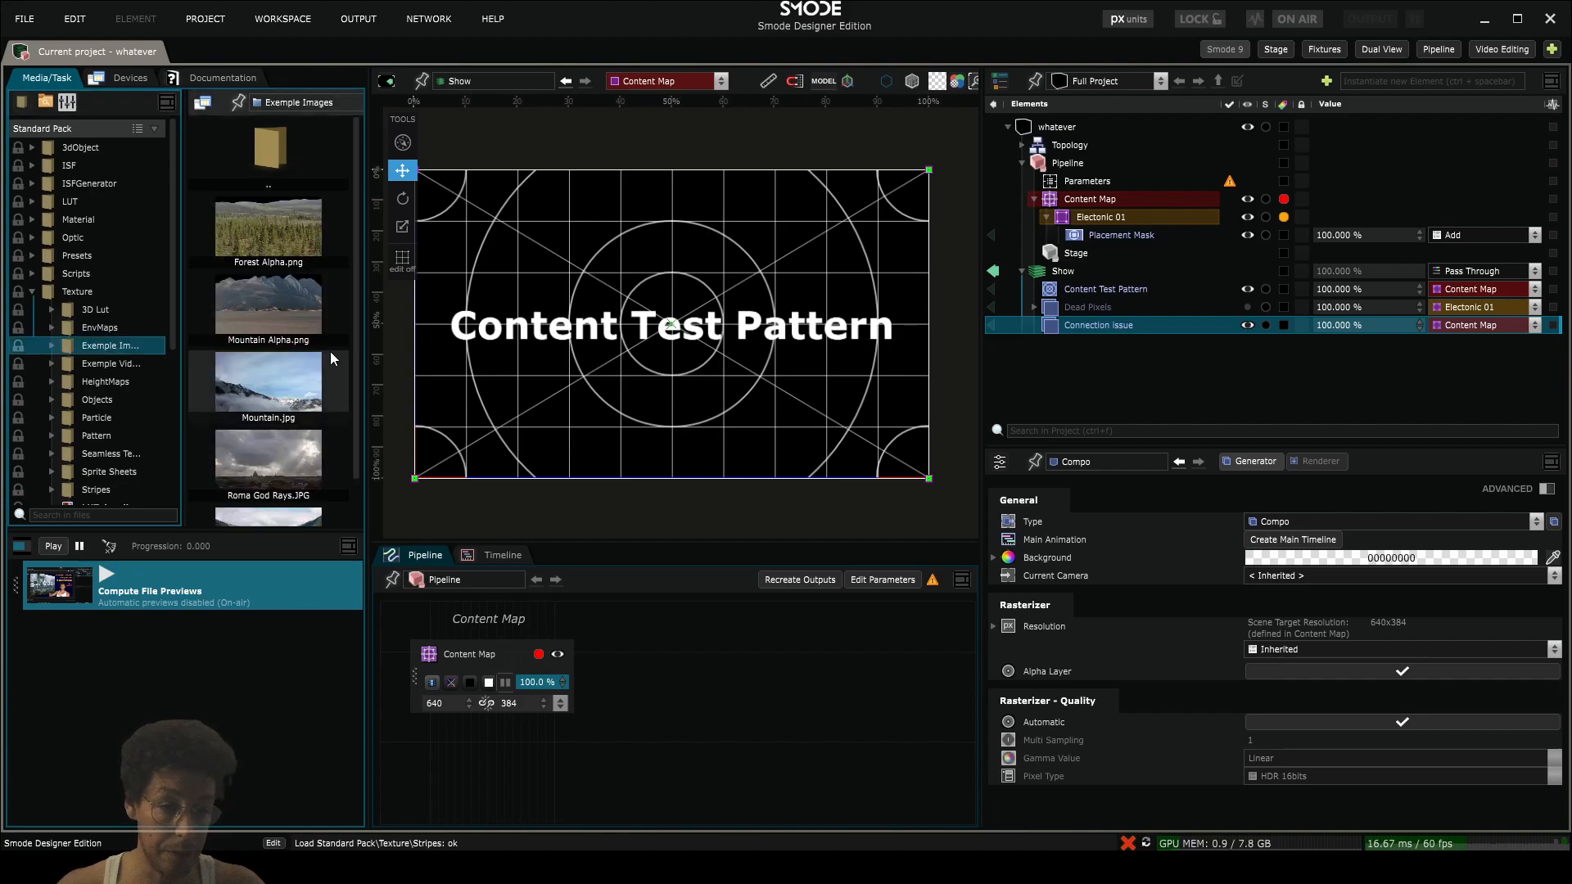
pyautogui.scroll(-2, 269, 490)
pyautogui.moveTo(268, 489); pyautogui.dragTo(1118, 326)
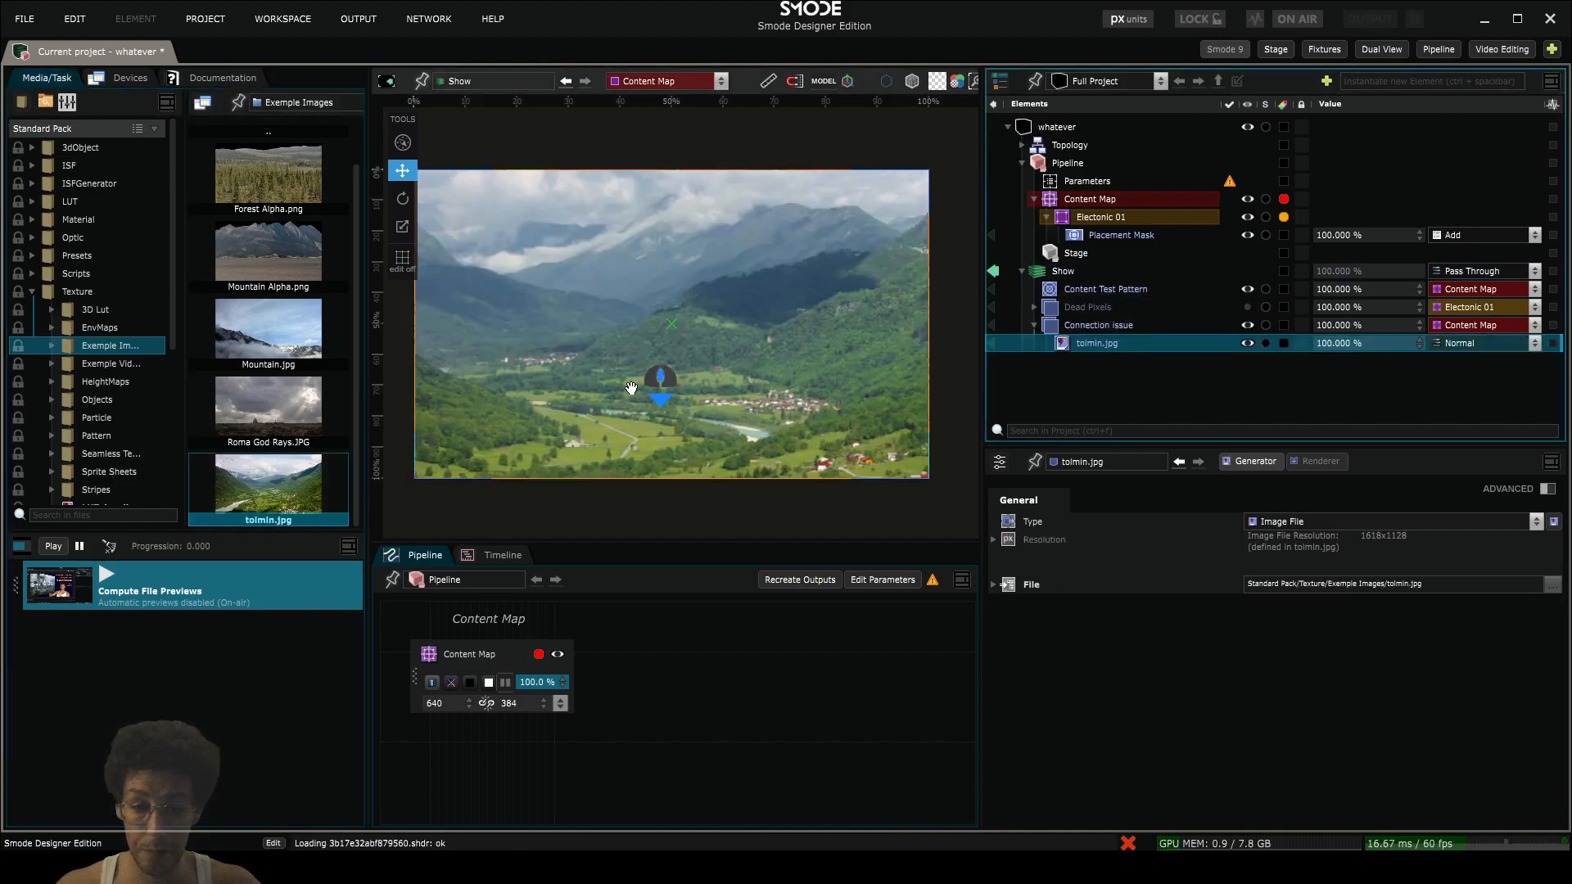
# - Scale tolmin.jpg proportionally to cover the whole content map, and narrow the media browser to give the viewport more room
pyautogui.scroll(-3, 660, 387)
pyautogui.hotkey('ctrl', 'alt', 'o')
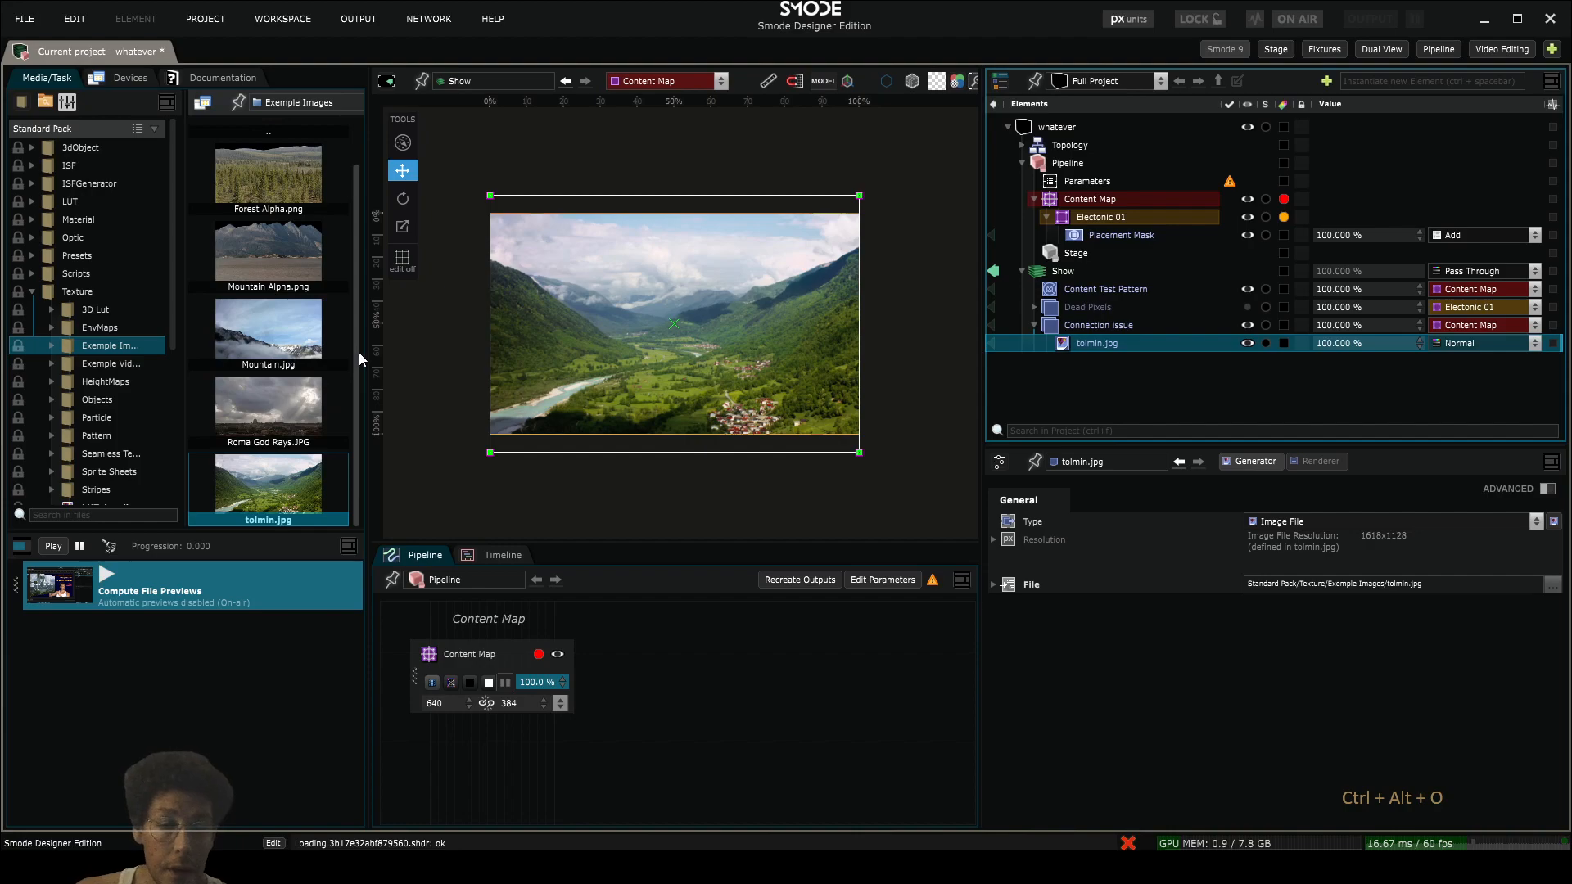
pyautogui.moveTo(361, 352); pyautogui.dragTo(266, 352)
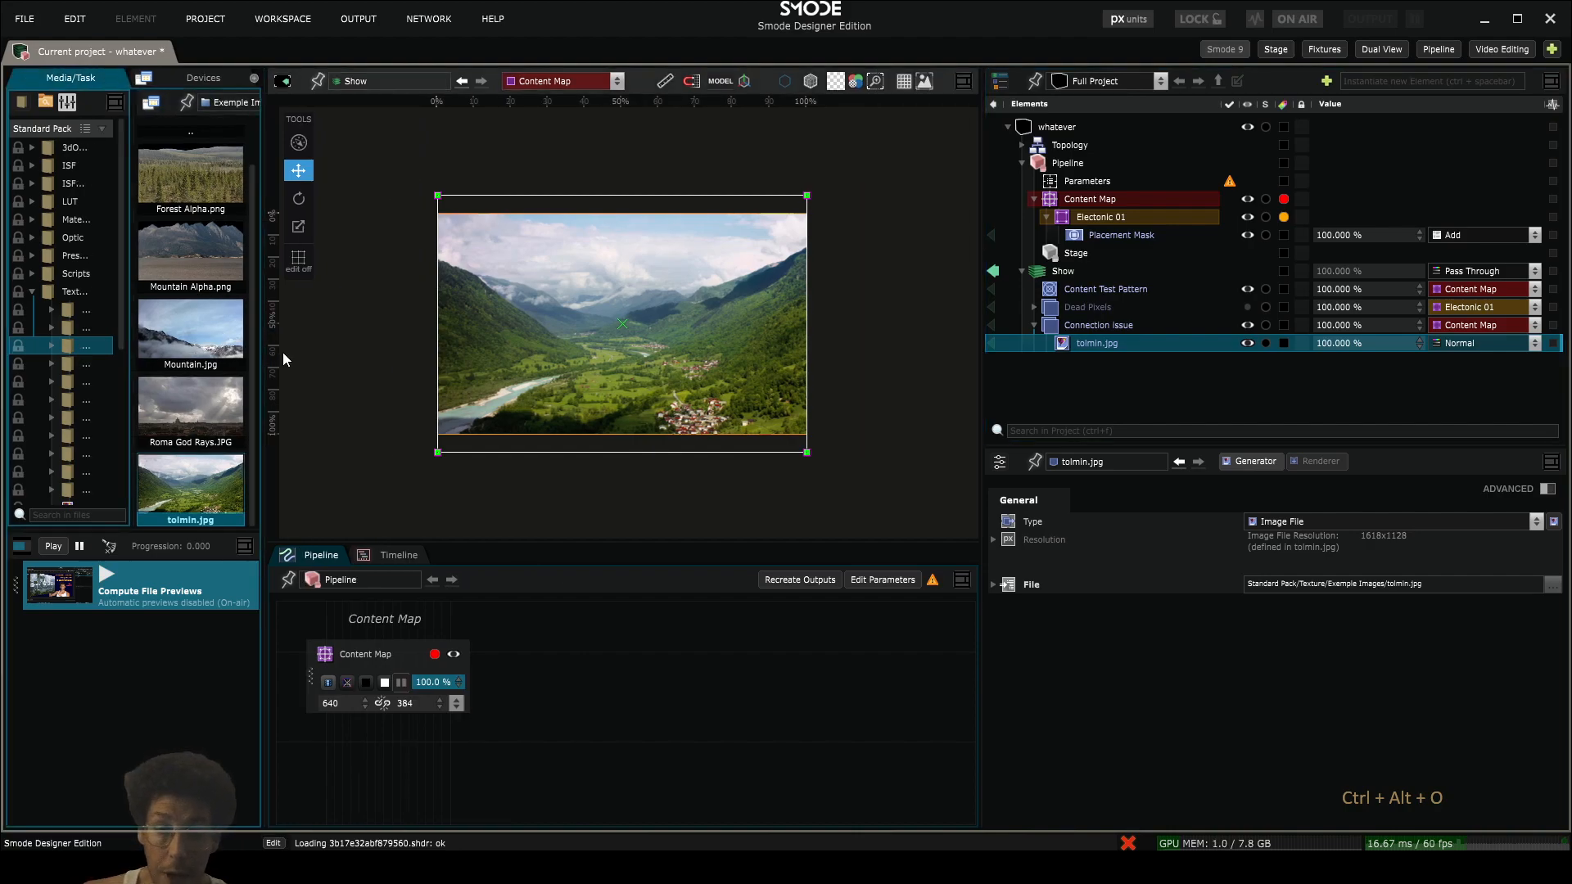
pyautogui.scroll(1, 551, 331)
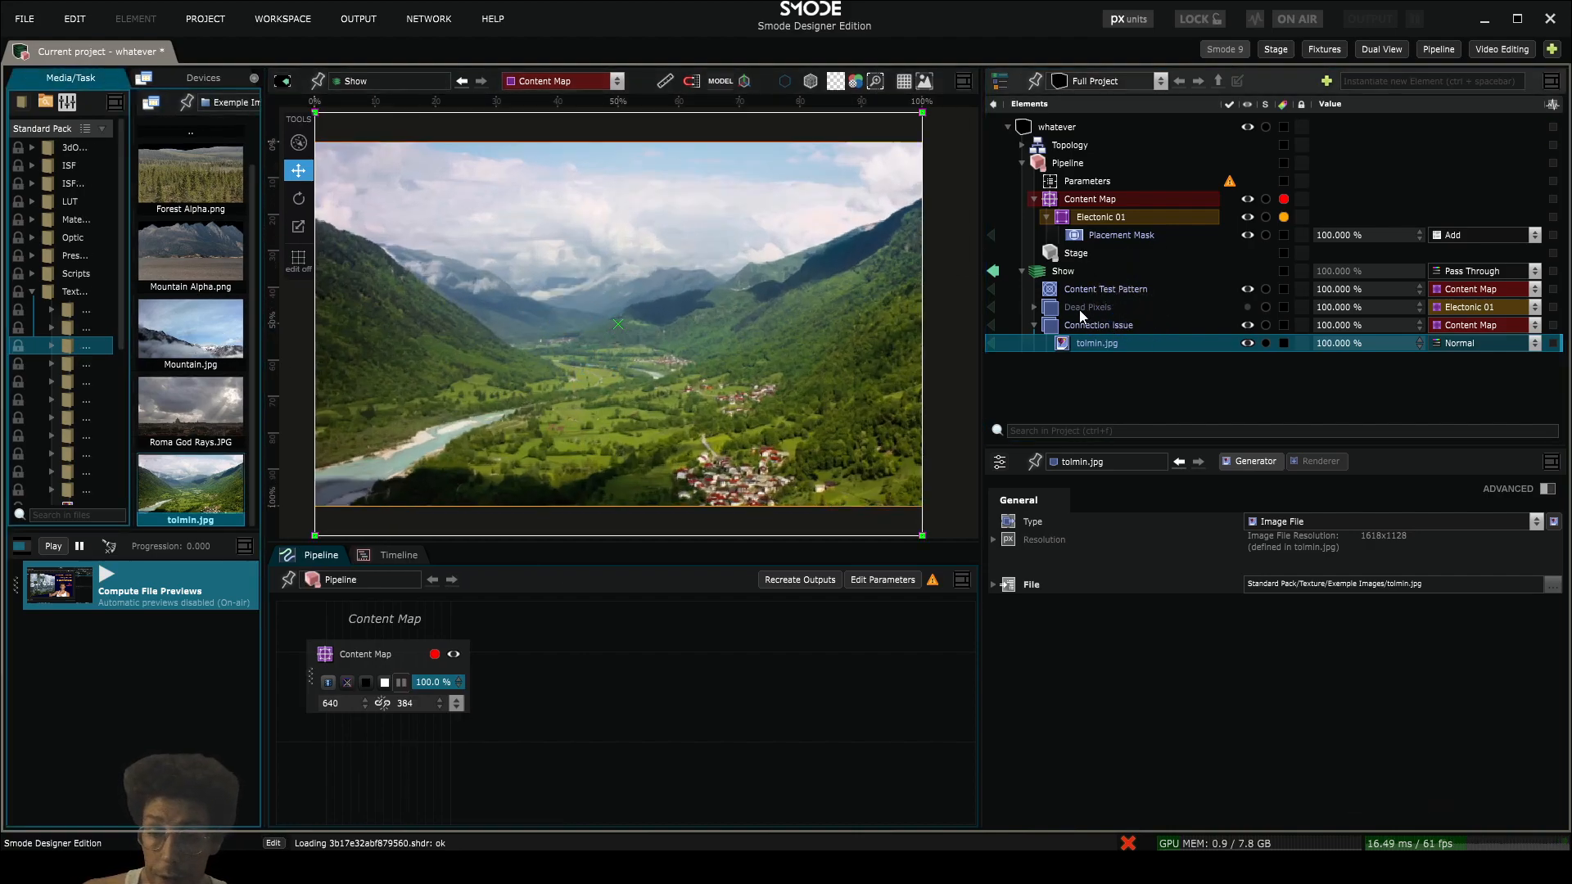
# - Enable Dead Pixels to examine its effect up close with the landscape image in place, and disable it again
pyautogui.click(1077, 309)
pyautogui.press('space')
pyautogui.click(449, 316)
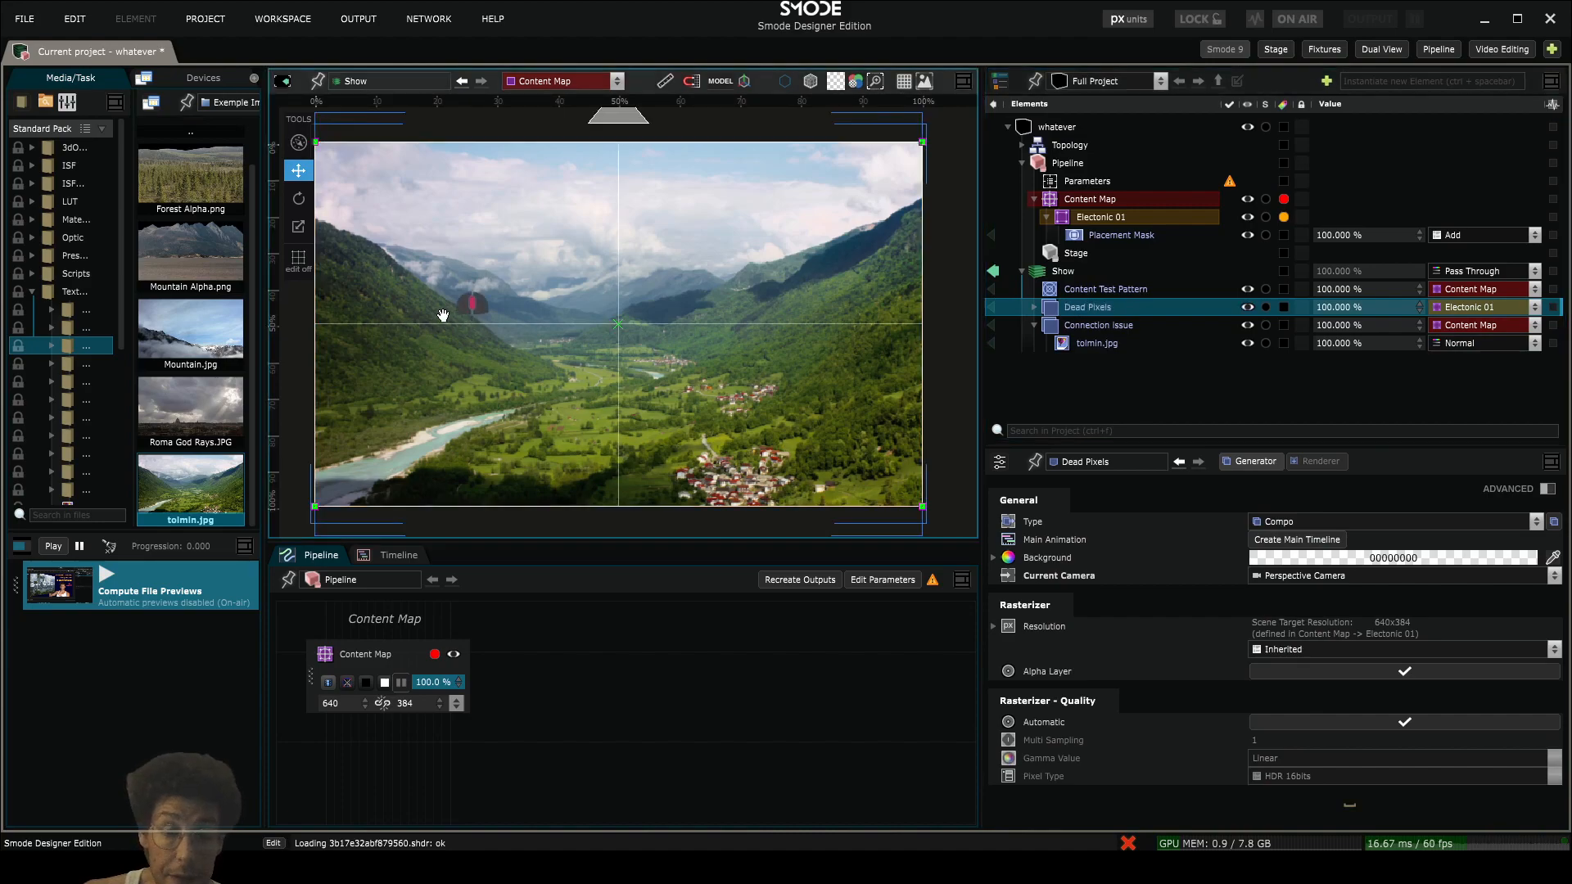
pyautogui.scroll(2, 552, 350)
pyautogui.scroll(3, 552, 349)
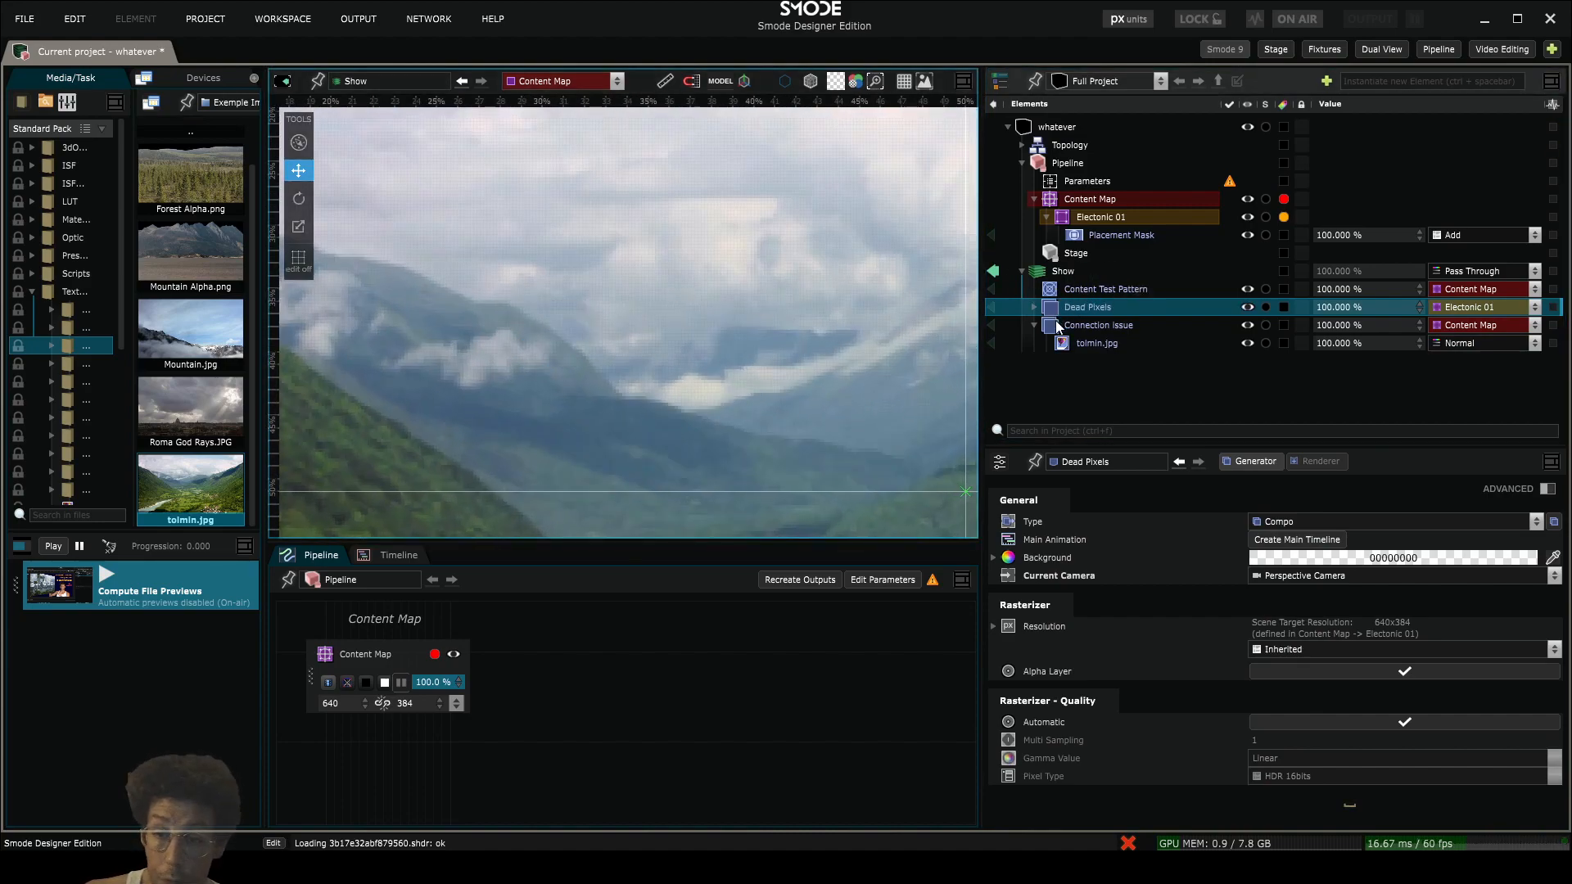
pyautogui.press('space')
# - Add two Parametric placements to the Connection Issue compo
pyautogui.scroll(-3, 458, 298)
pyautogui.moveTo(439, 298); pyautogui.dragTo(609, 324)
pyautogui.scroll(2, 609, 324)
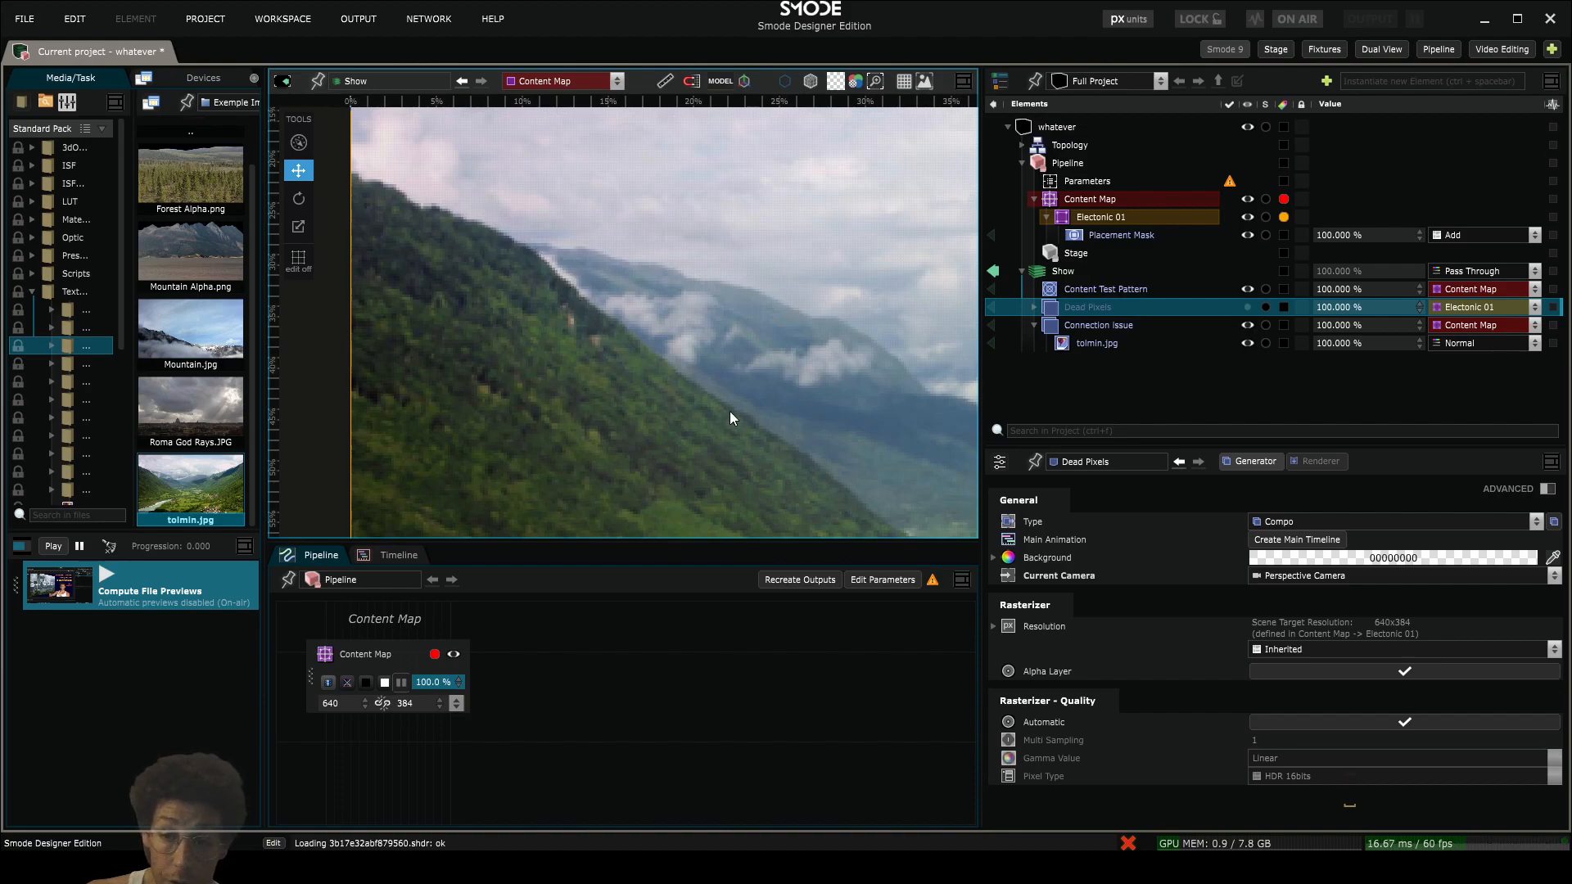
pyautogui.scroll(-2, 696, 376)
pyautogui.click(1064, 328)
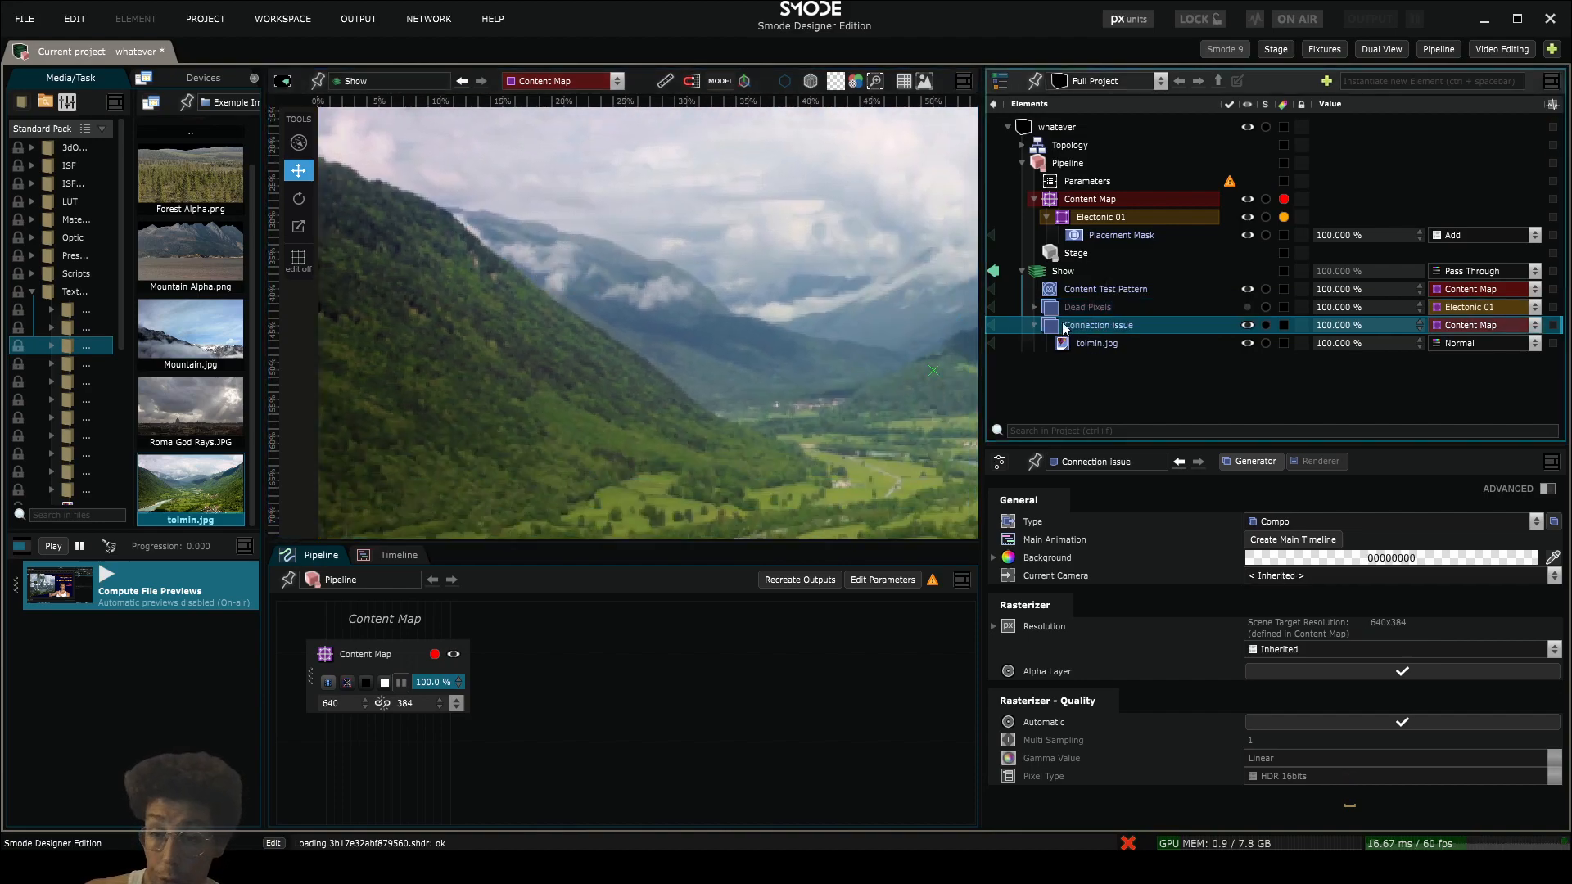
pyautogui.rightClick(1066, 327)
pyautogui.click(1080, 328)
pyautogui.hotkey('ctrl', 'shift', 'a')
pyautogui.hotkey('ctrl', 'shift', 'a')
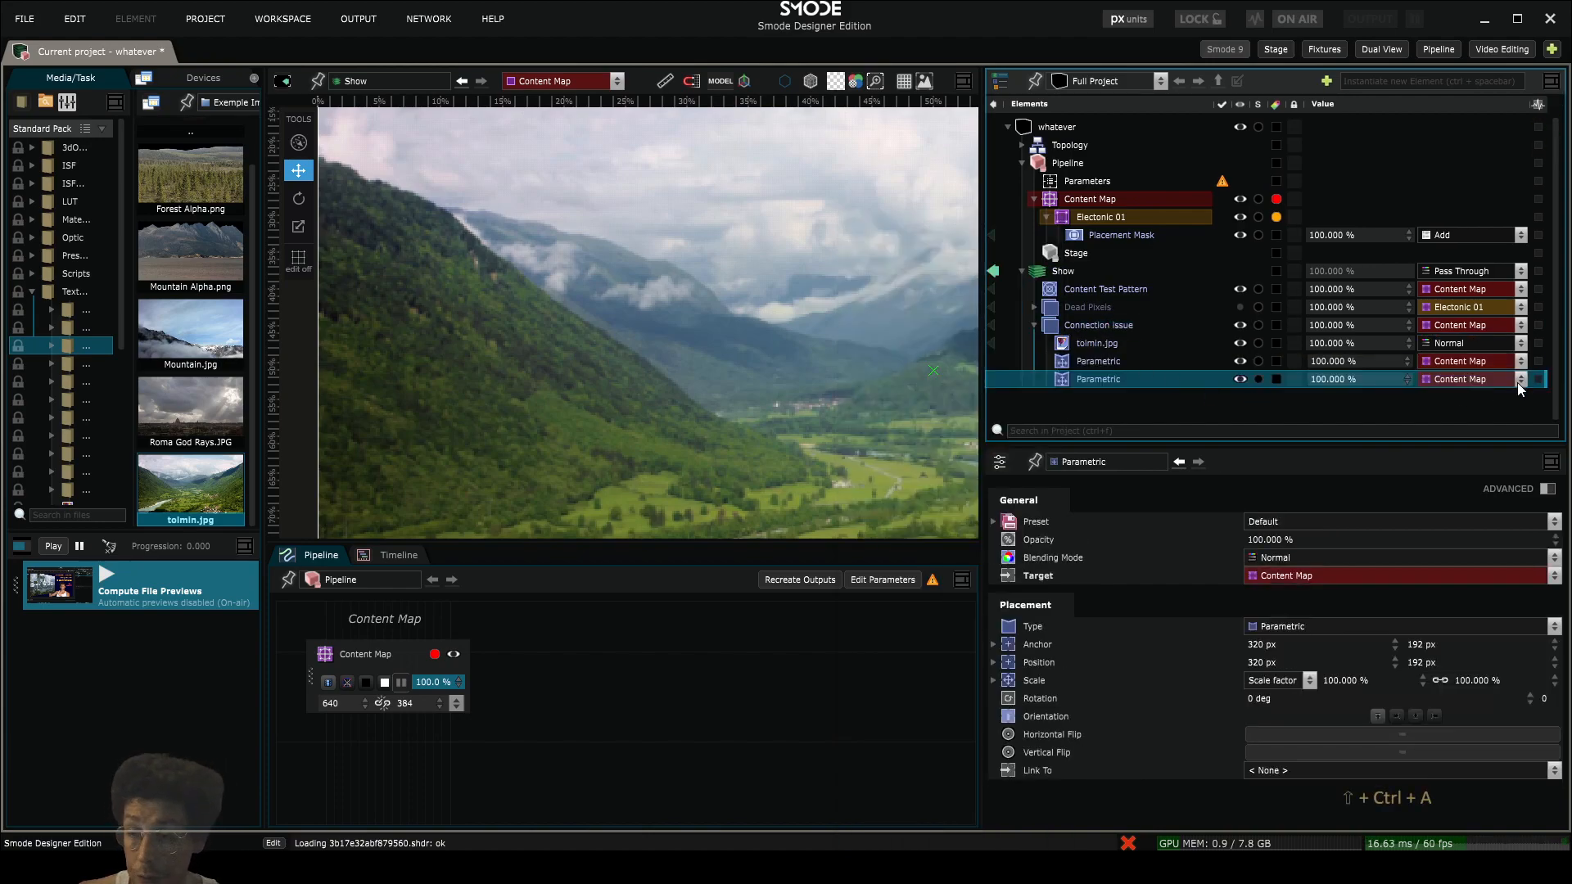
# - Set the second Parametric placement's target to Electonic 01 and rename that placement glitch
pyautogui.click(1459, 379)
pyautogui.moveTo(1460, 398)
pyautogui.click(1378, 401)
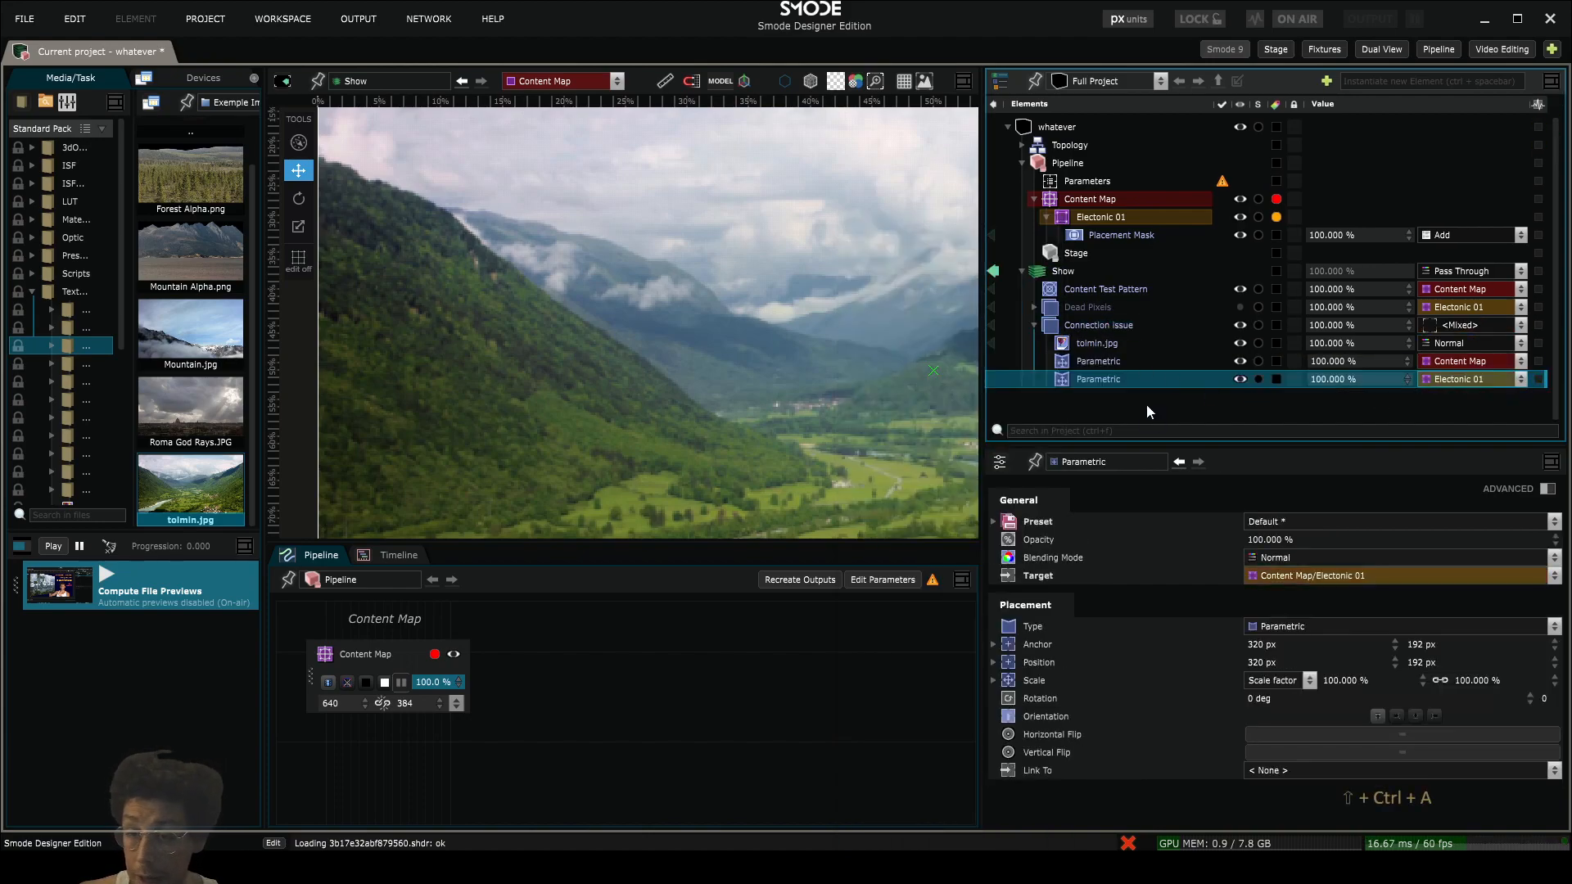
pyautogui.doubleClick(1095, 379)
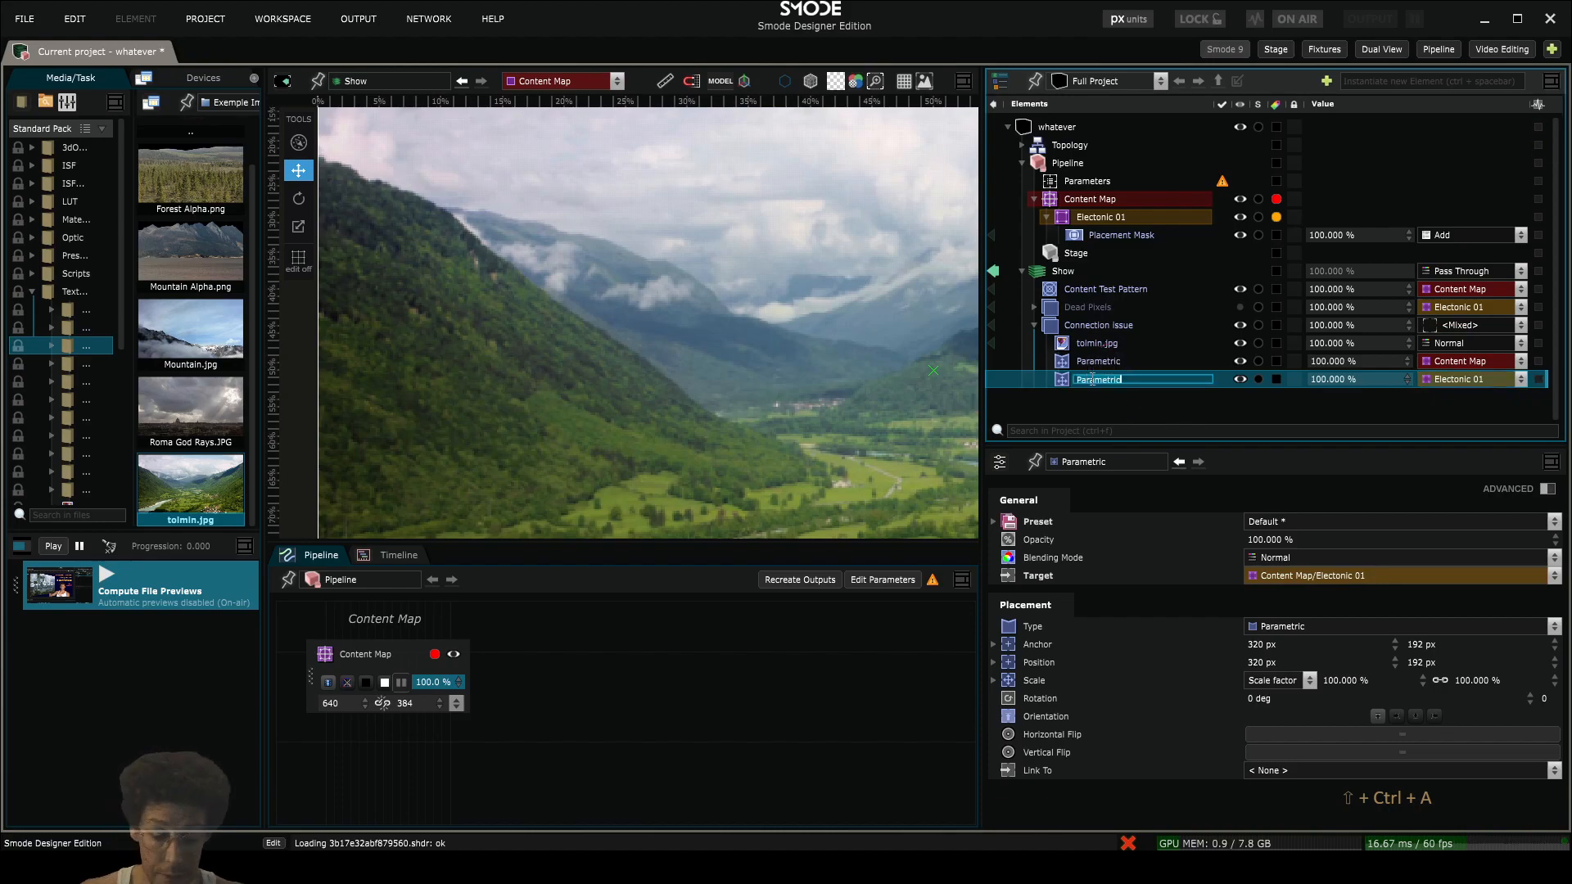
pyautogui.write('glit')
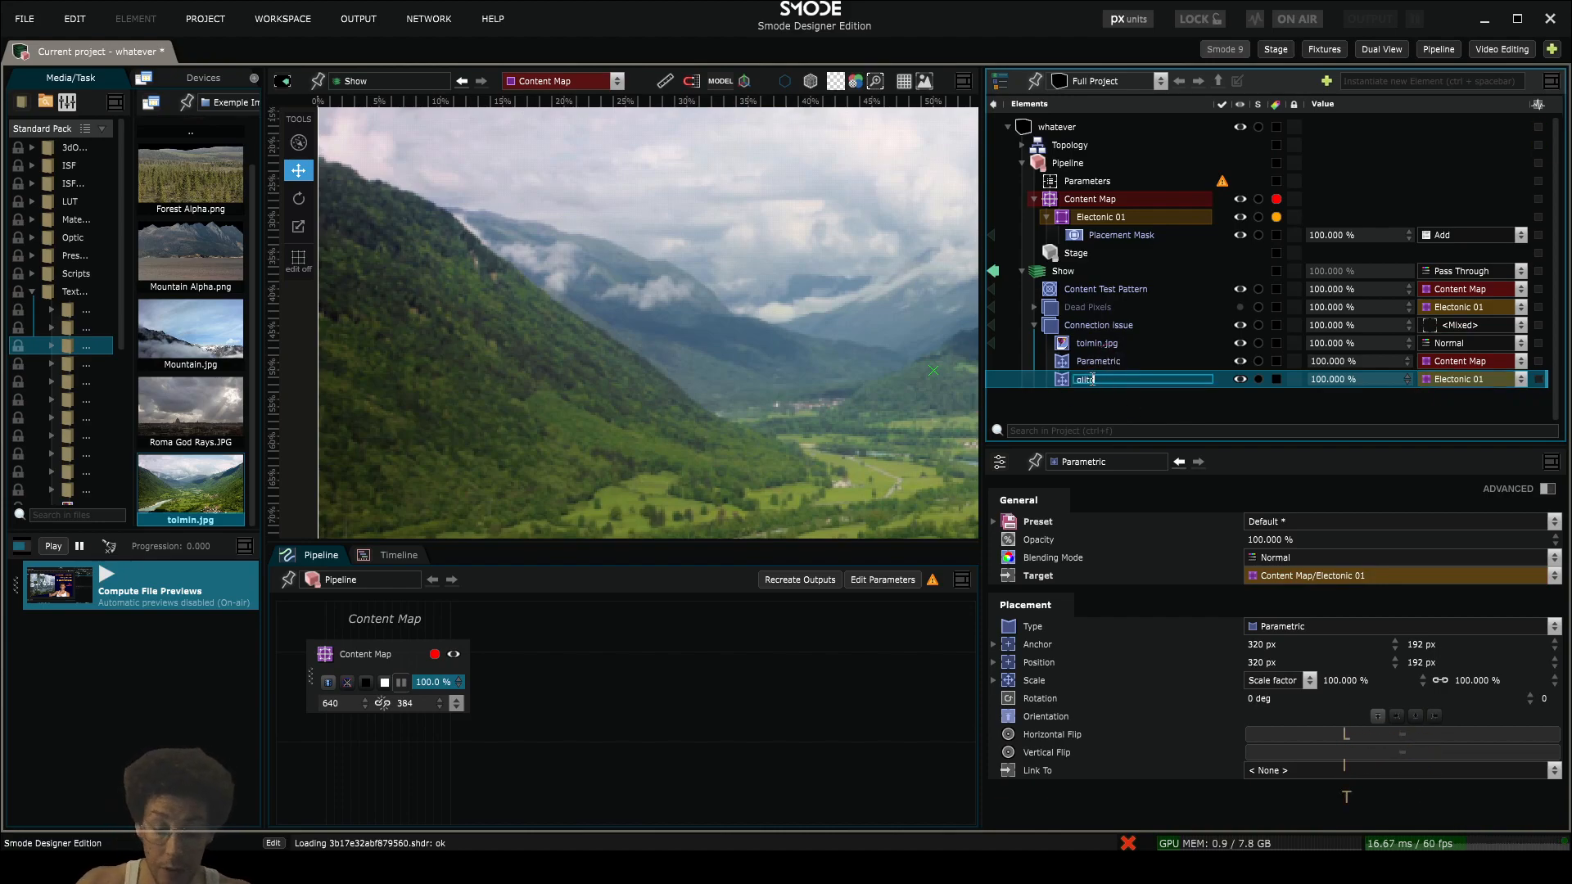
pyautogui.write('ch')
pyautogui.press('Return')
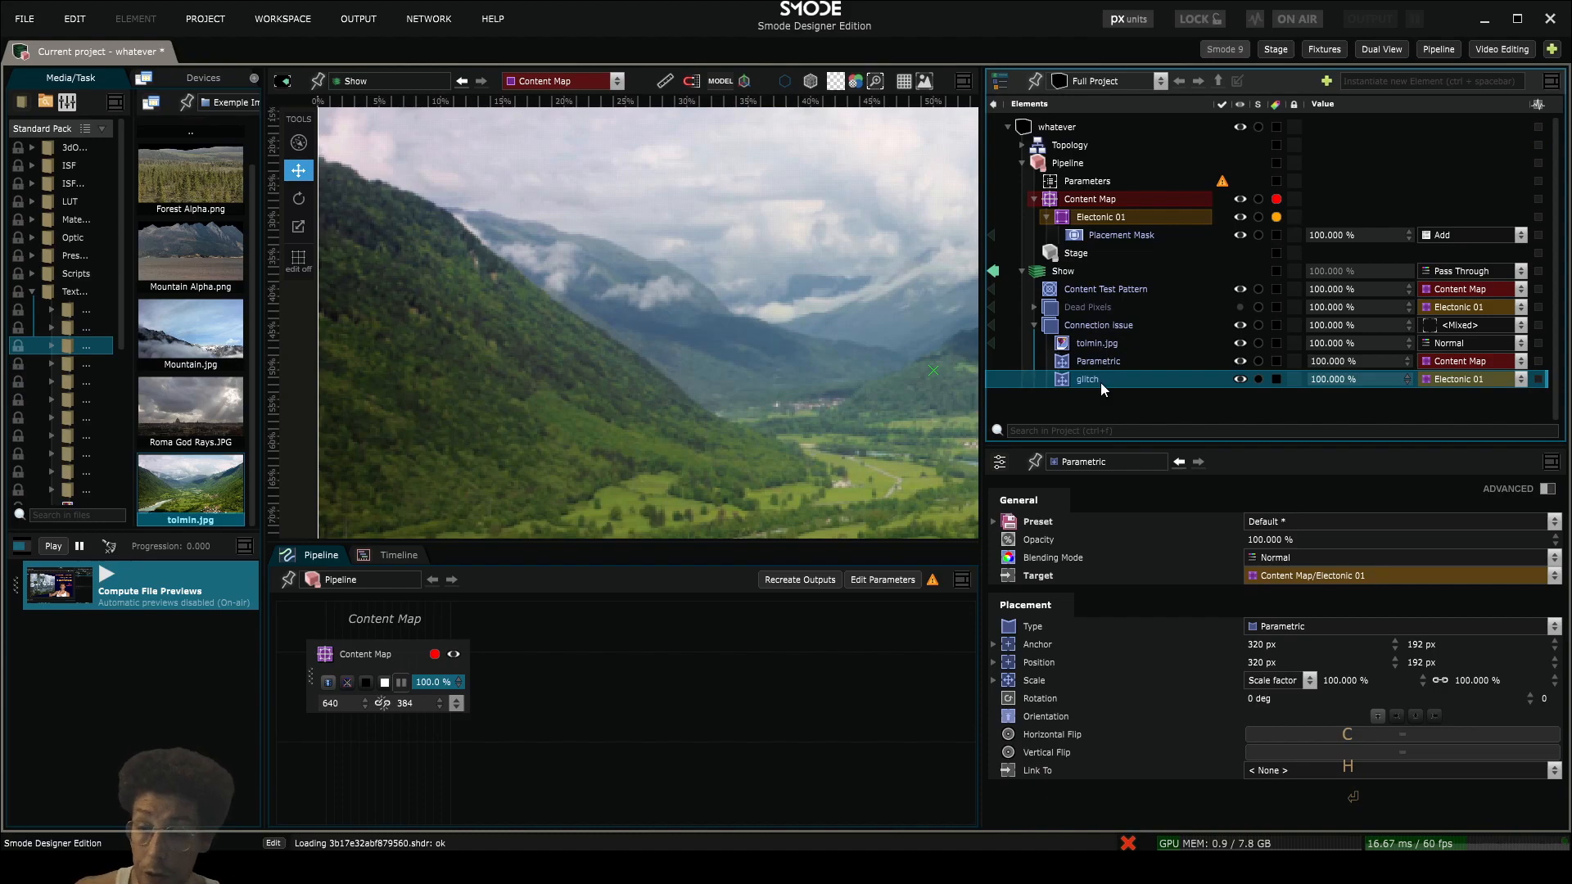
# - Toggle the Parametric and glitch placements to compare the regions they cover, and test moving glitch, undoing the move
pyautogui.click(1102, 362)
pyautogui.scroll(-3, 779, 333)
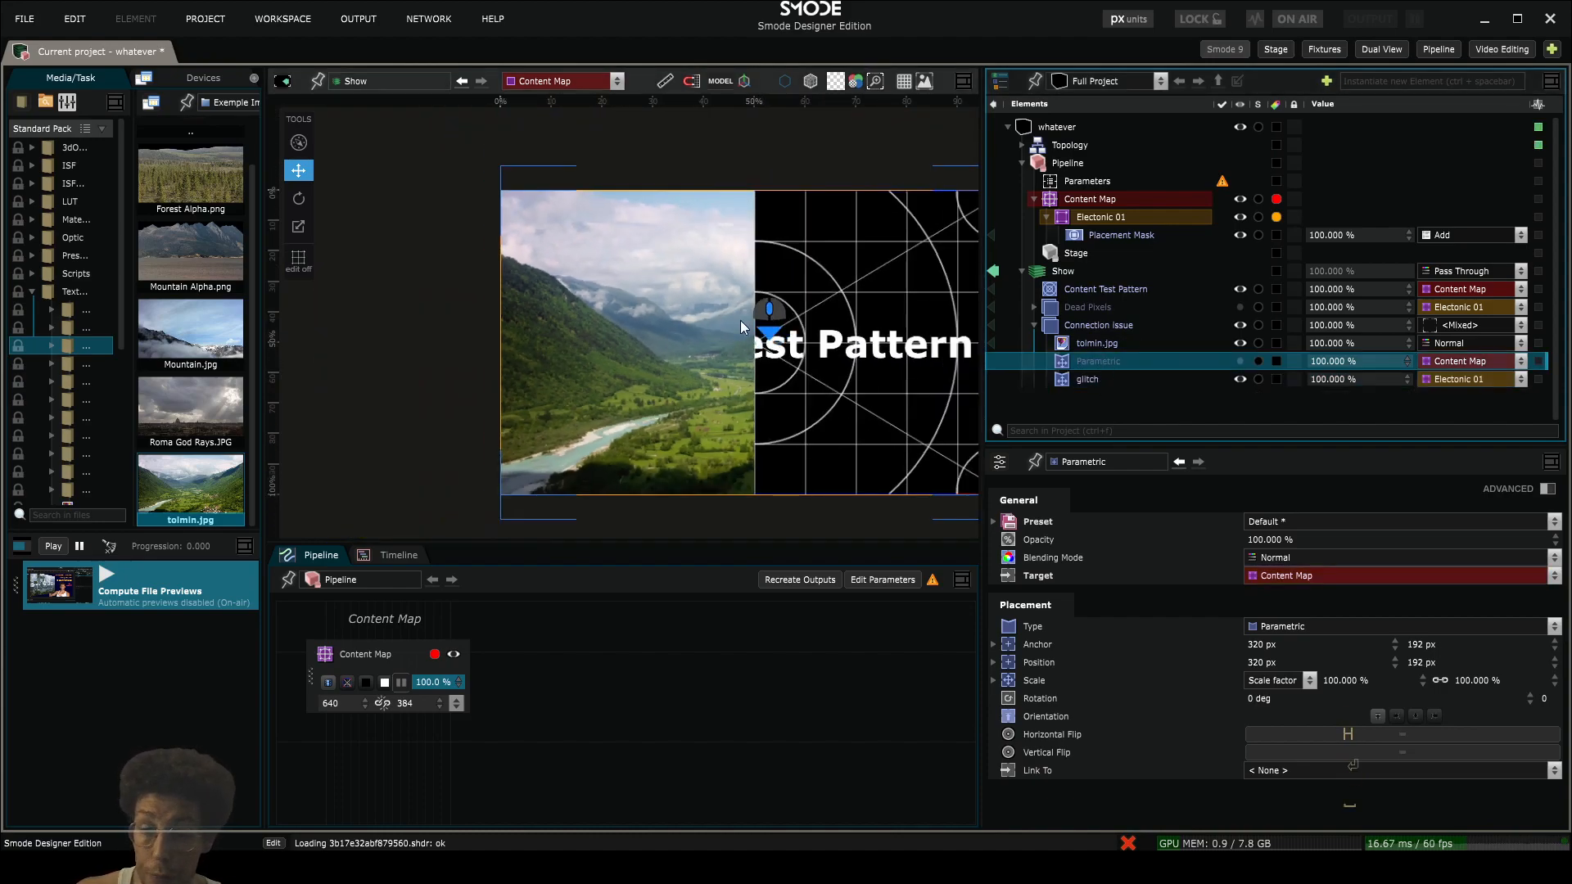
pyautogui.click(1092, 380)
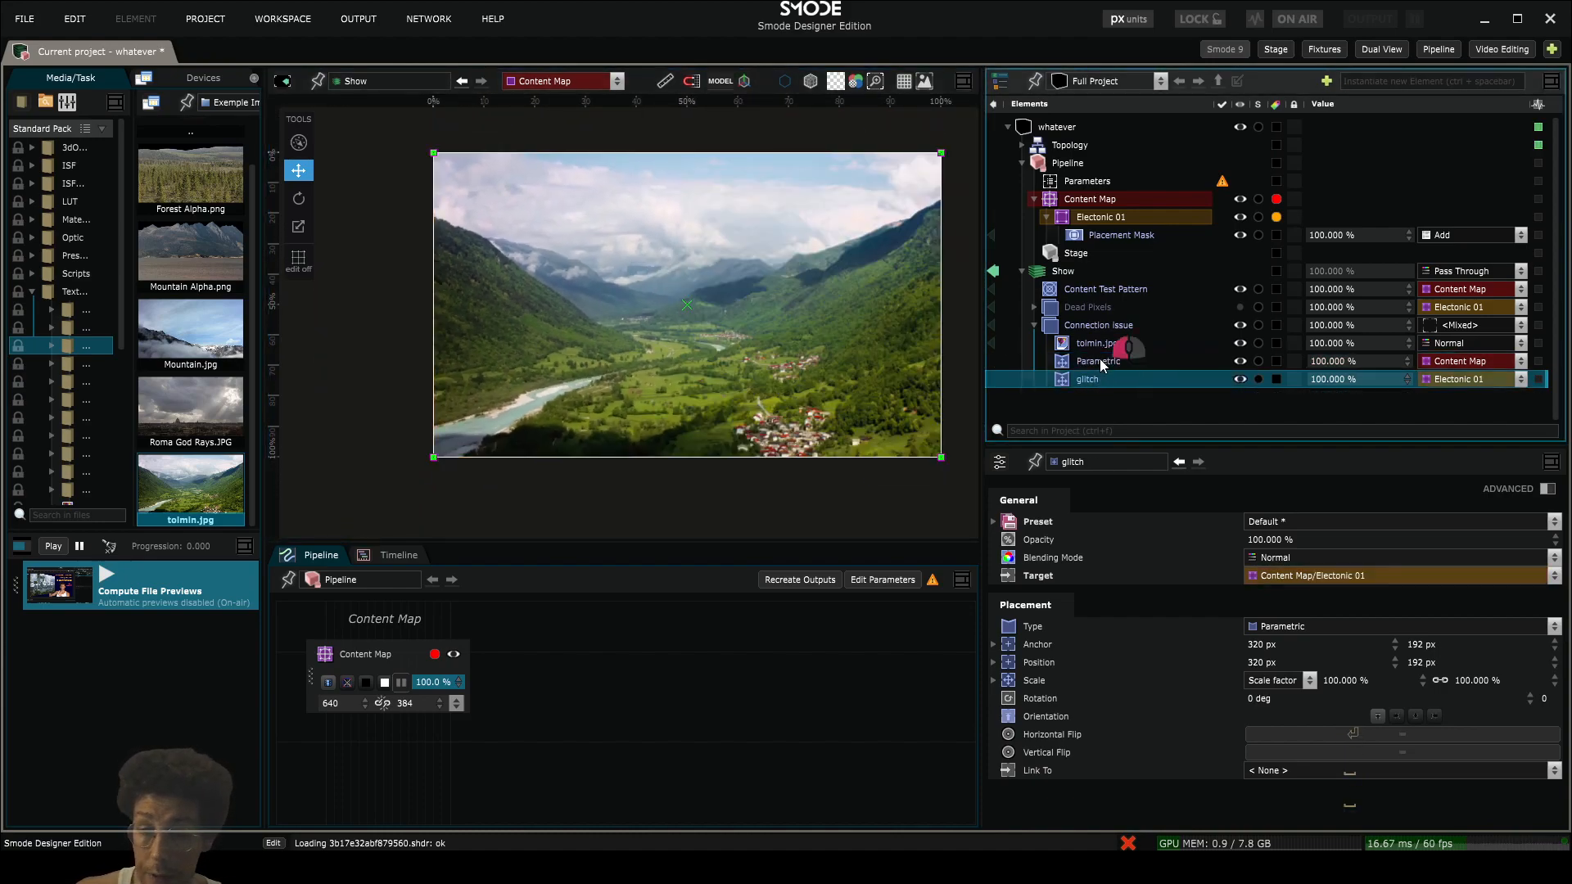
pyautogui.click(1099, 362)
pyautogui.click(1096, 381)
pyautogui.click(1093, 364)
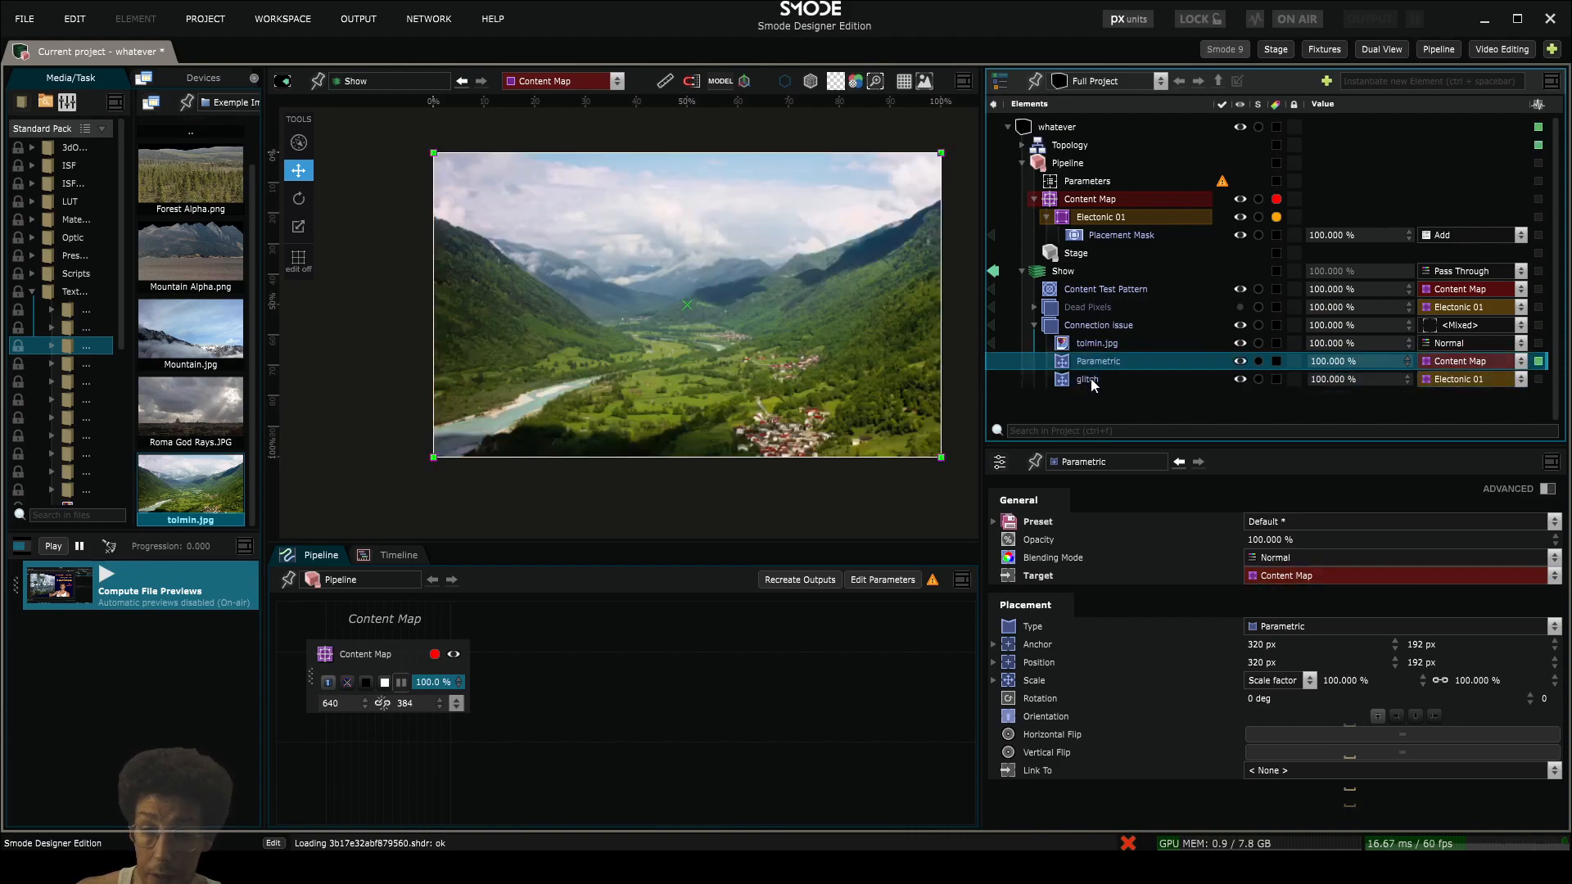
pyautogui.click(1085, 378)
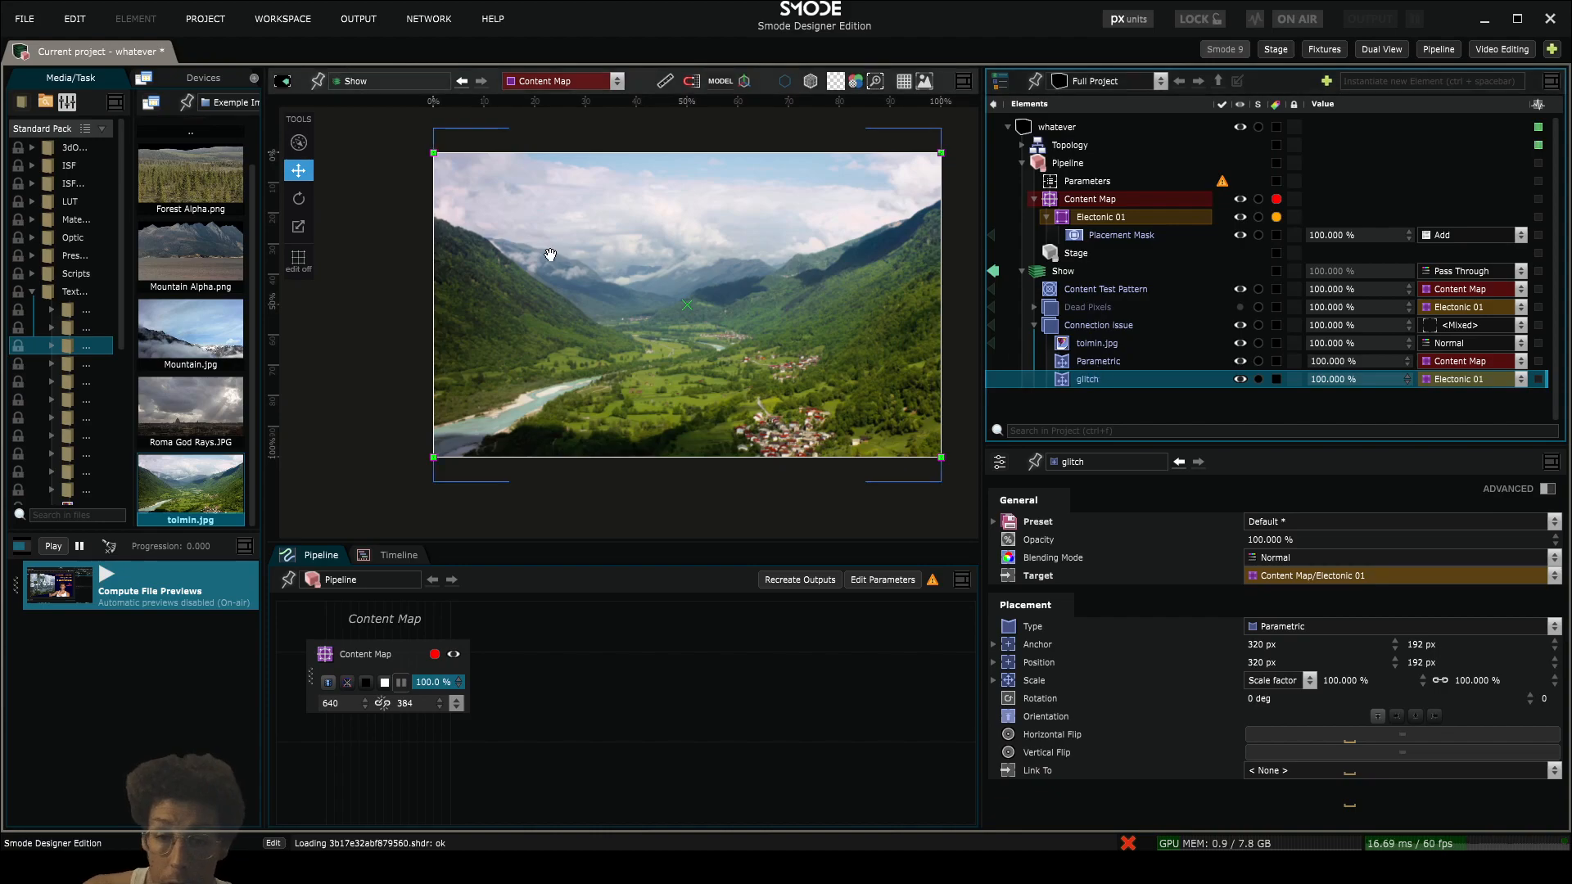
pyautogui.moveTo(502, 241); pyautogui.dragTo(459, 295)
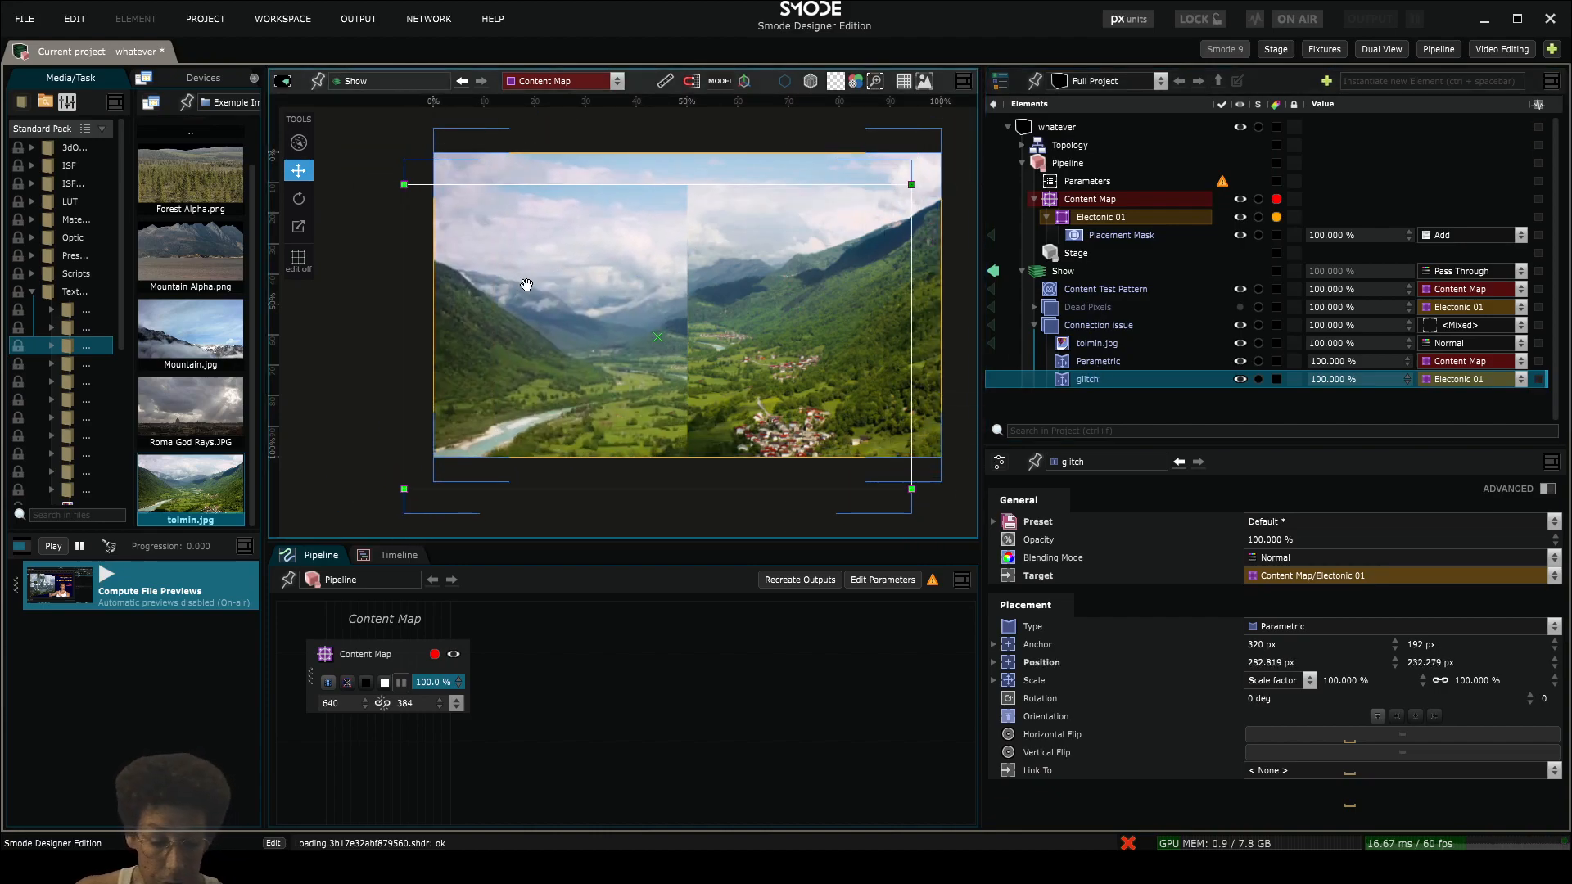
pyautogui.hotkey('ctrl', 'z')
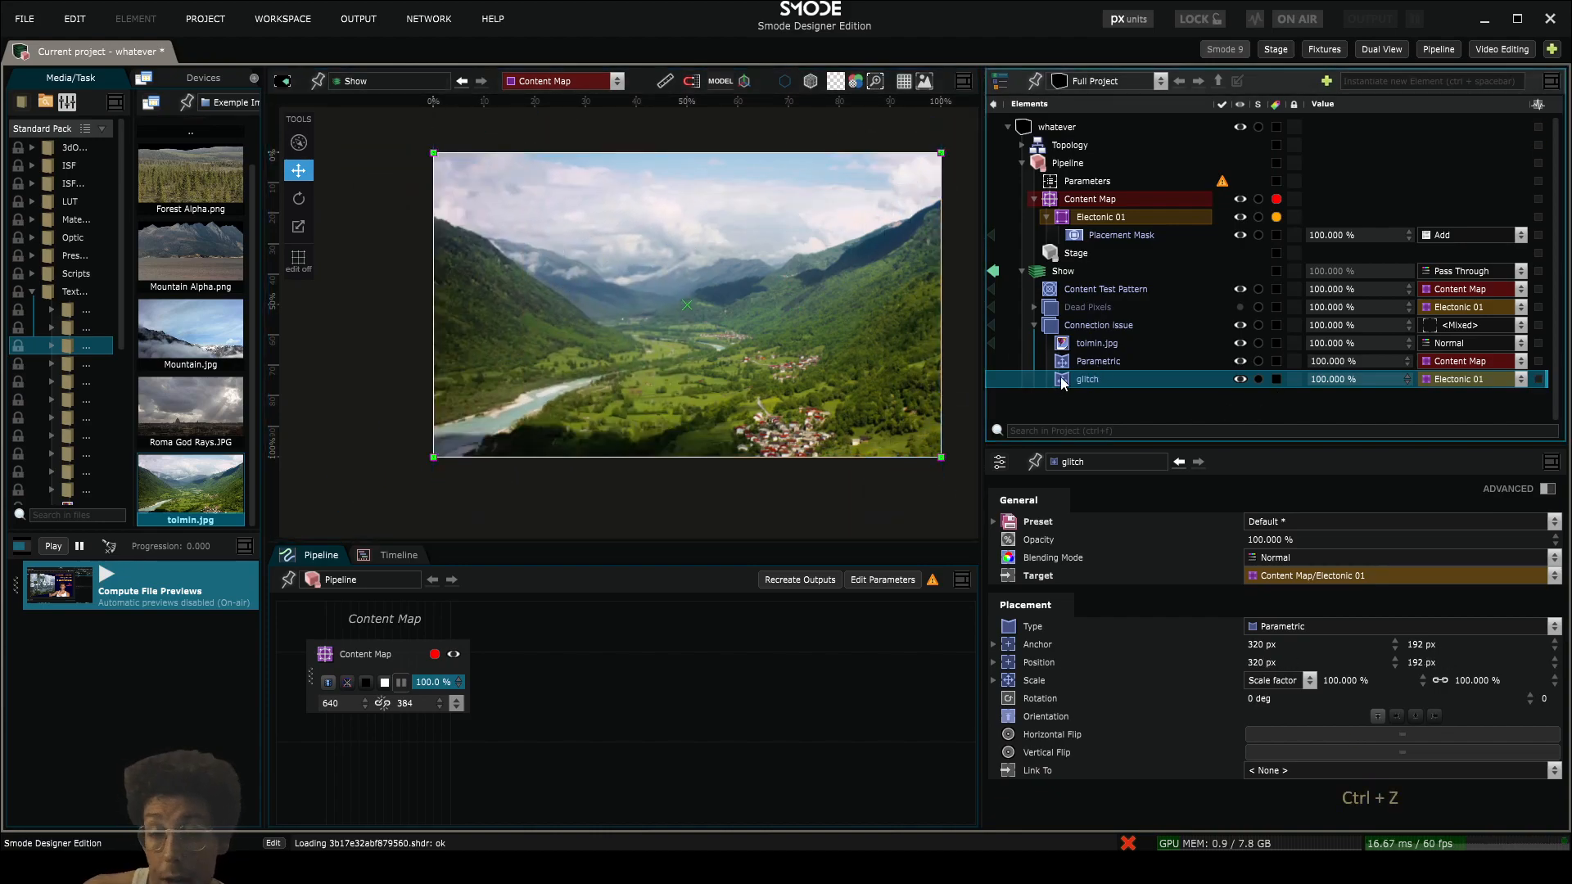
# - Add a Compo Based utility modifier to glitch and expand its nested Compo in an enlarged element tree
pyautogui.rightClick(1060, 377)
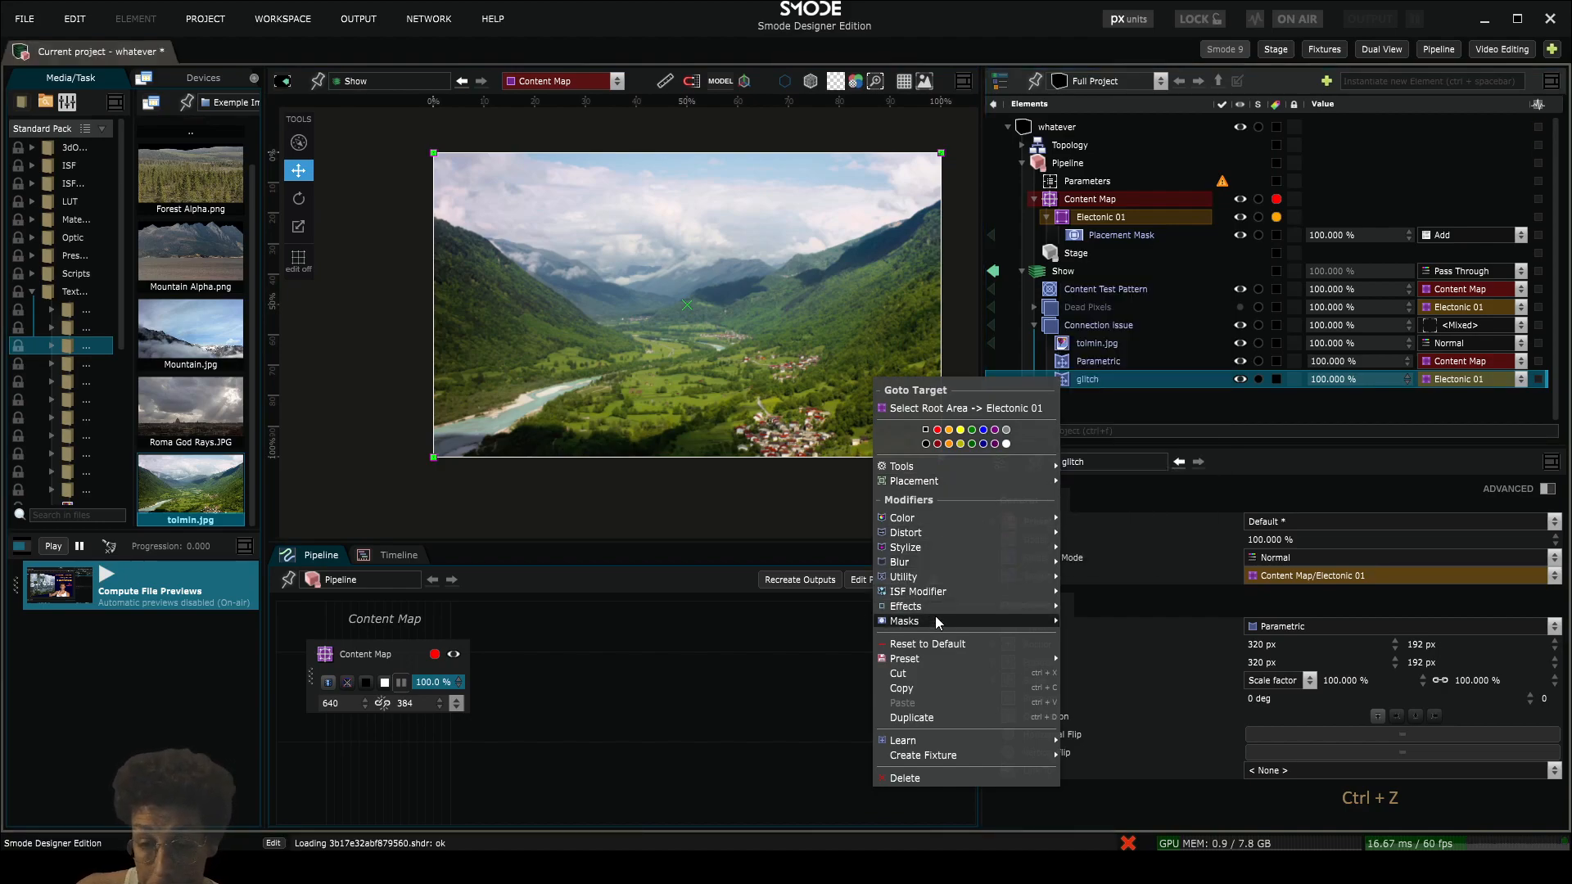
pyautogui.moveTo(932, 578)
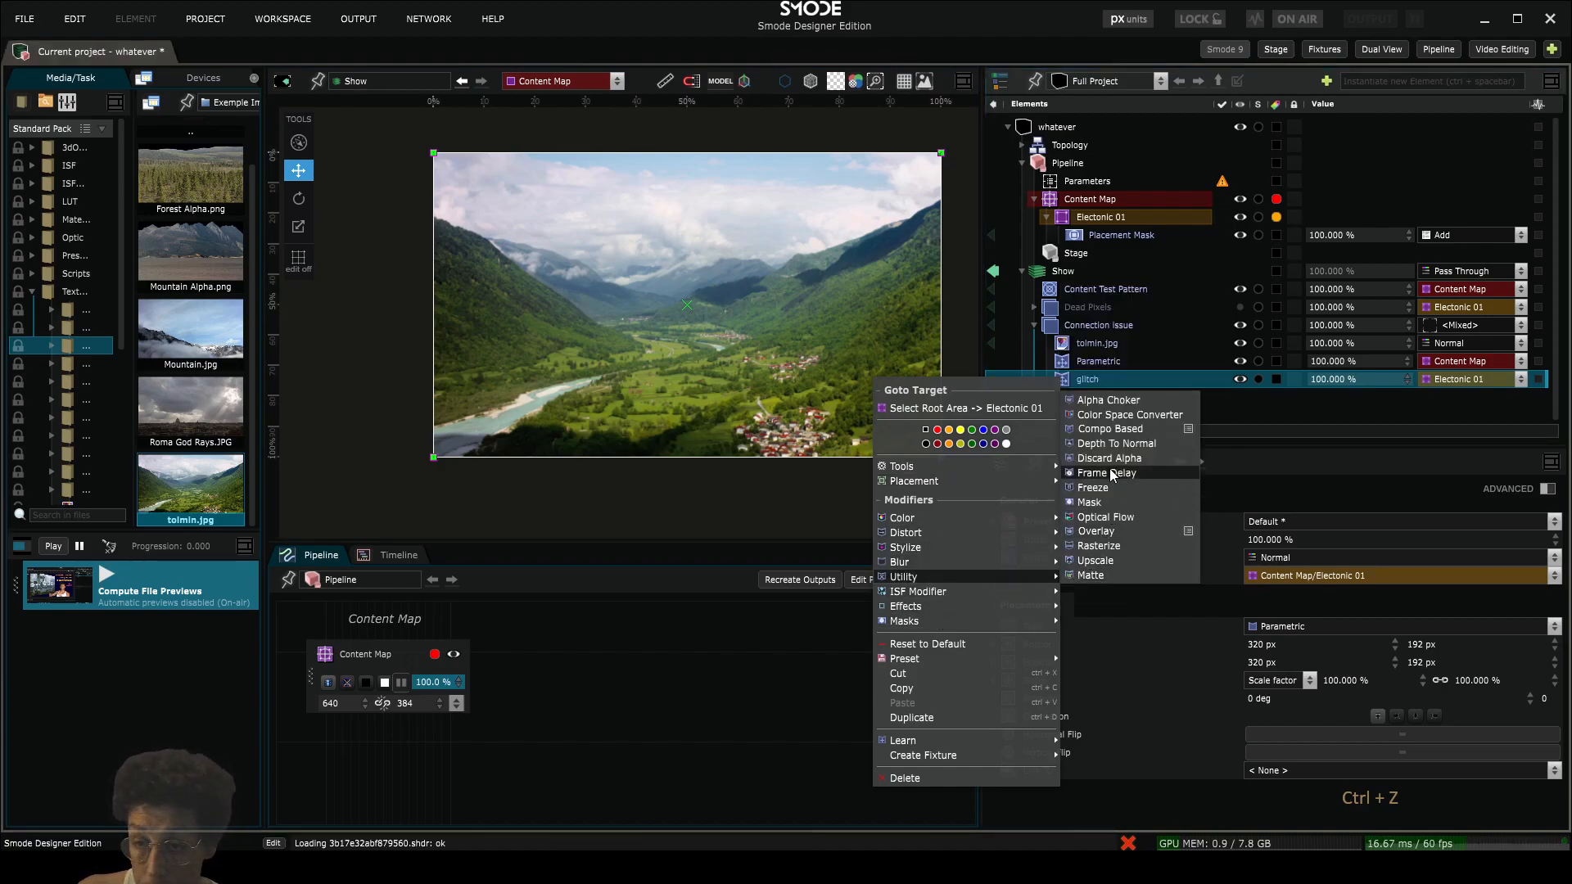
pyautogui.click(1110, 428)
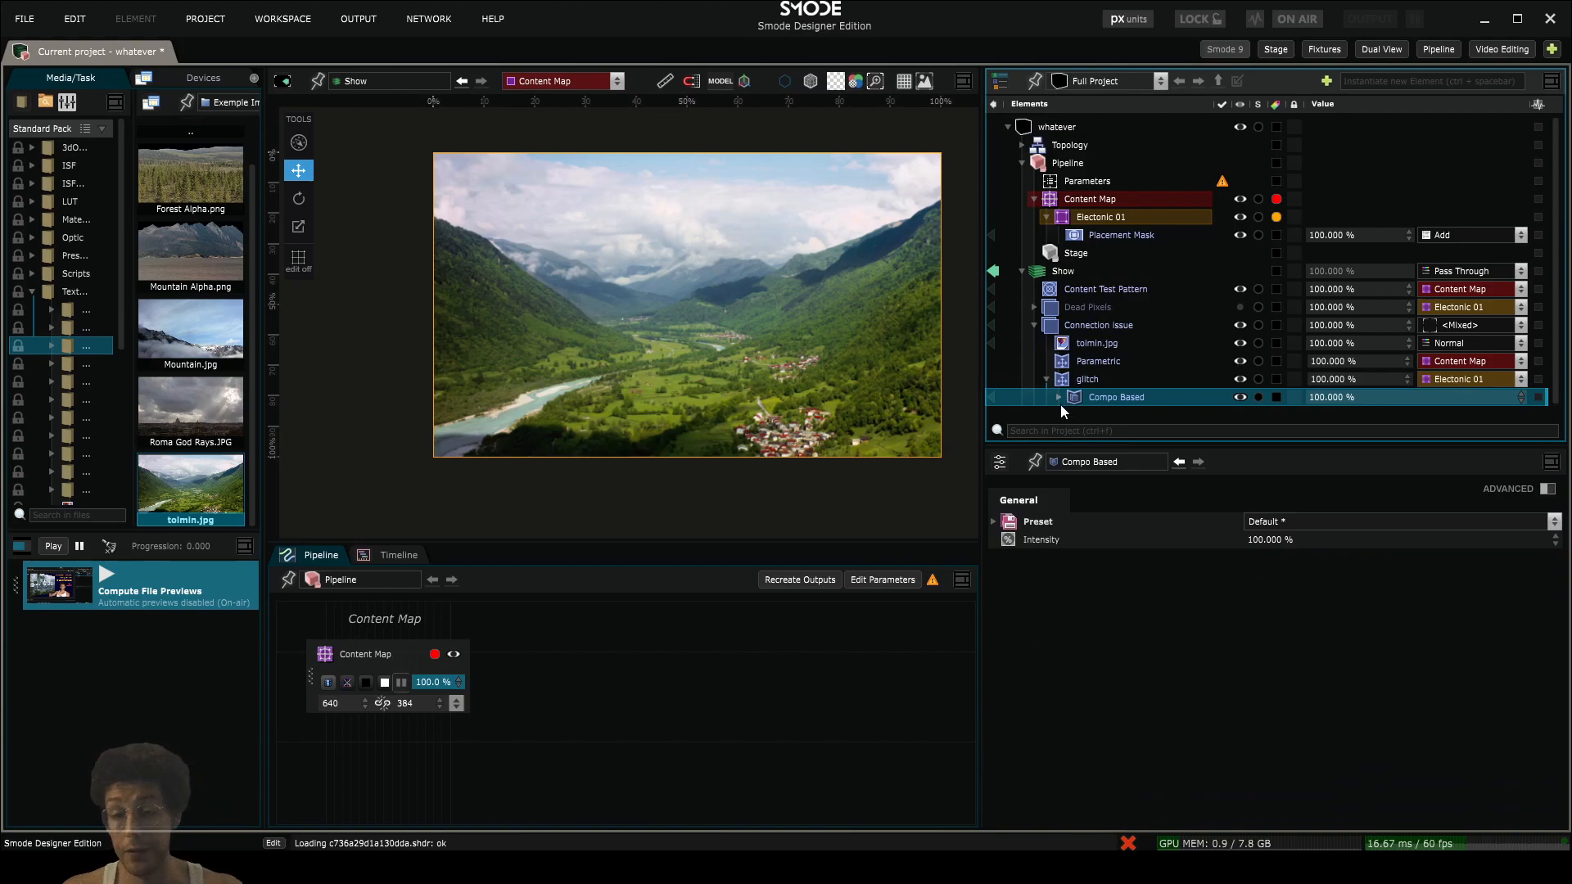
pyautogui.click(1057, 397)
pyautogui.moveTo(1110, 448); pyautogui.dragTo(1110, 569)
pyautogui.click(1071, 415)
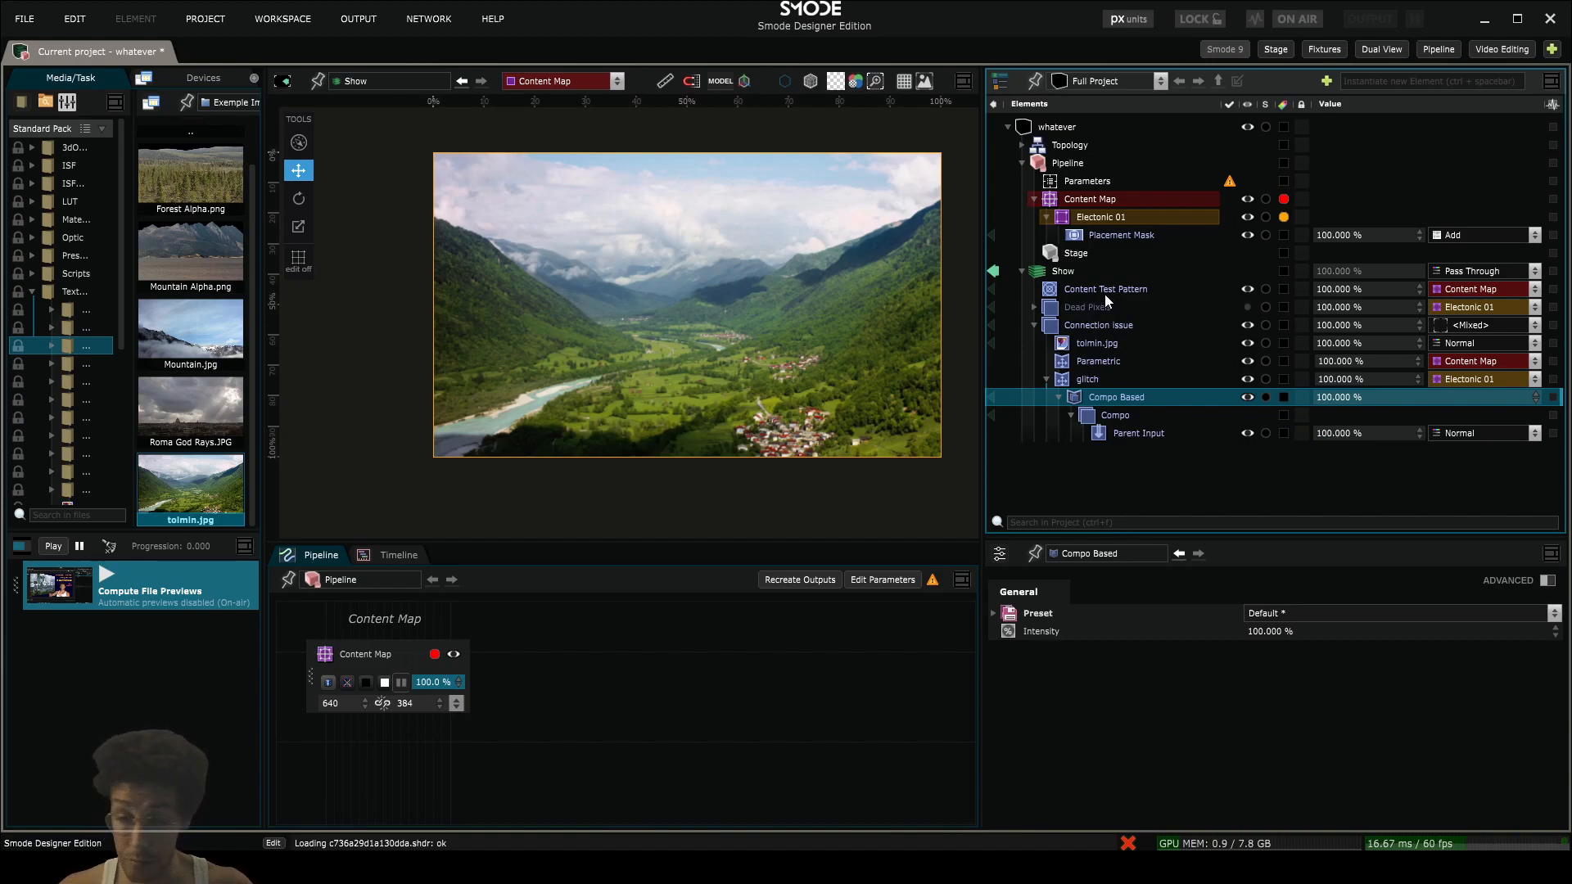
# - Duplicate the Dead Pixels compo within Show
pyautogui.click(1034, 307)
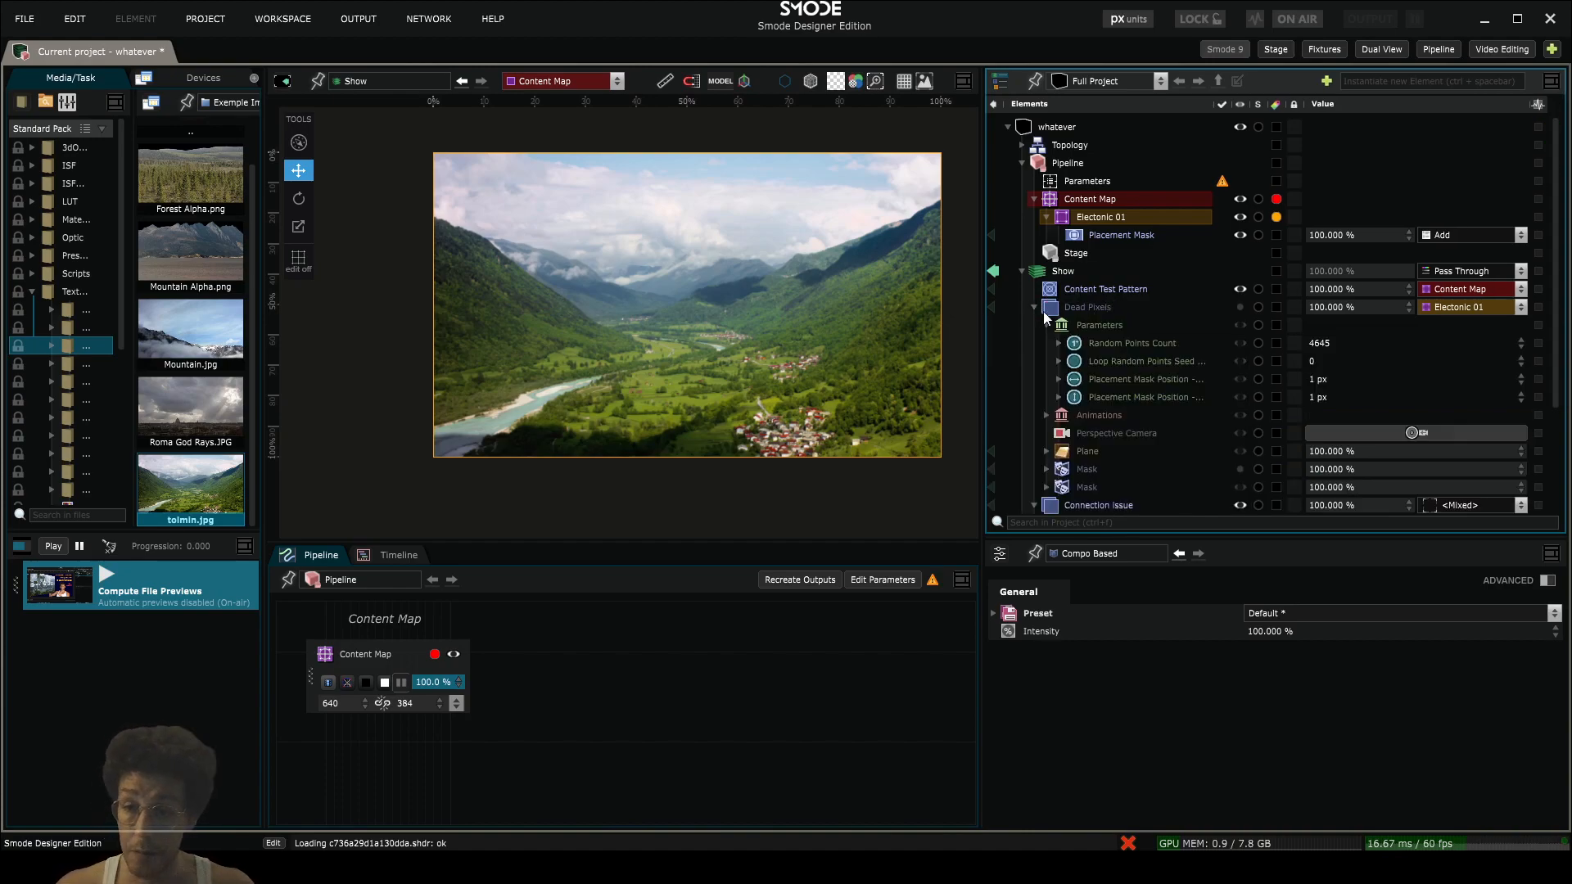
pyautogui.scroll(-2, 1103, 381)
pyautogui.click(1046, 240)
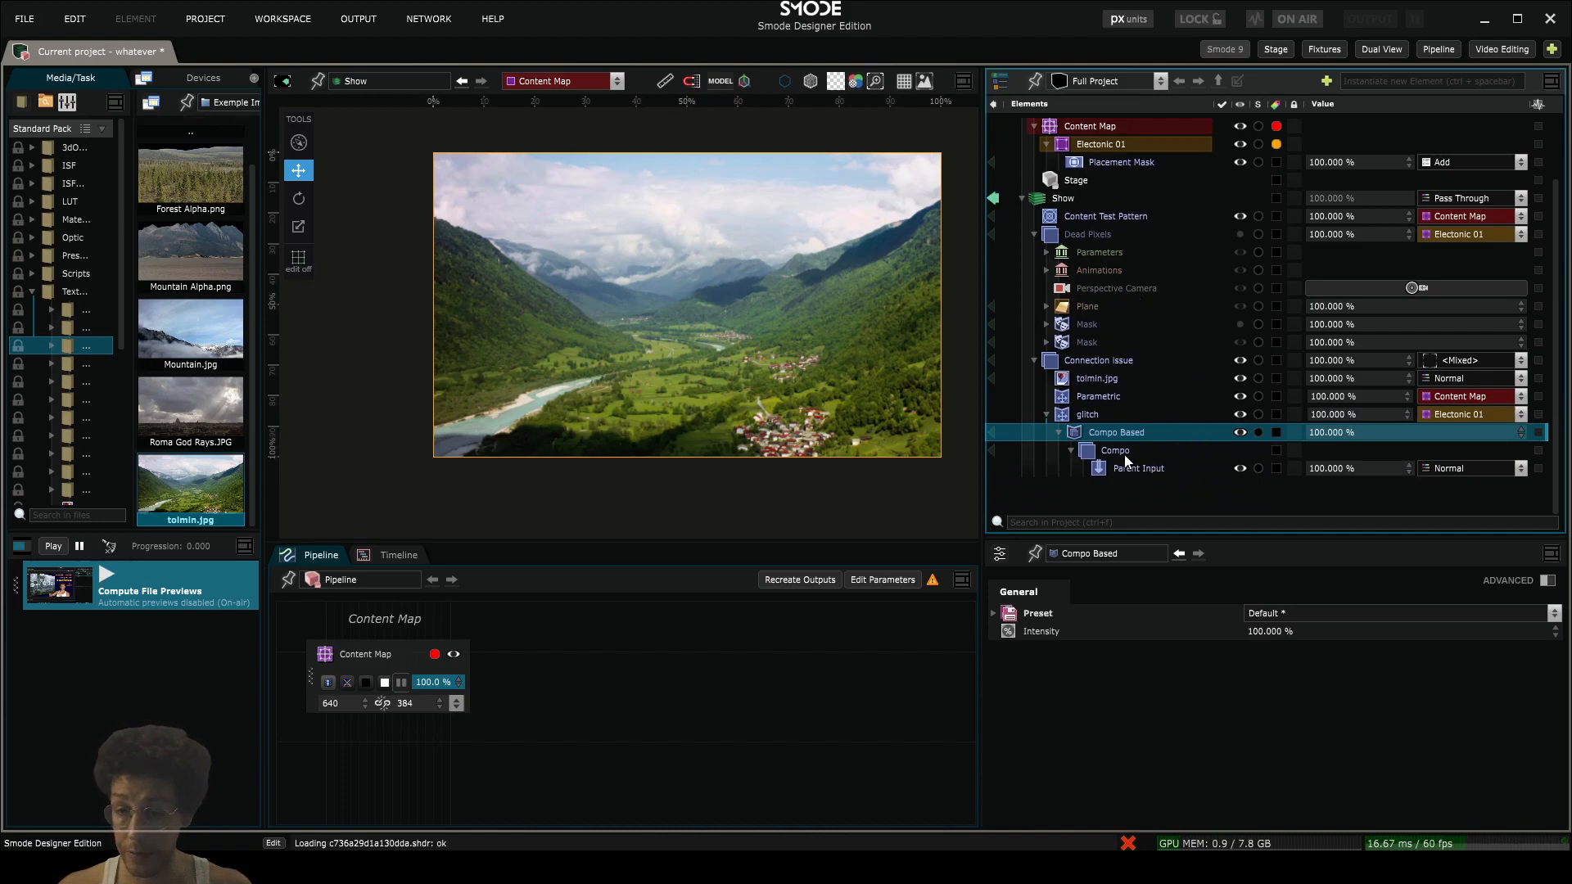
pyautogui.click(1048, 234)
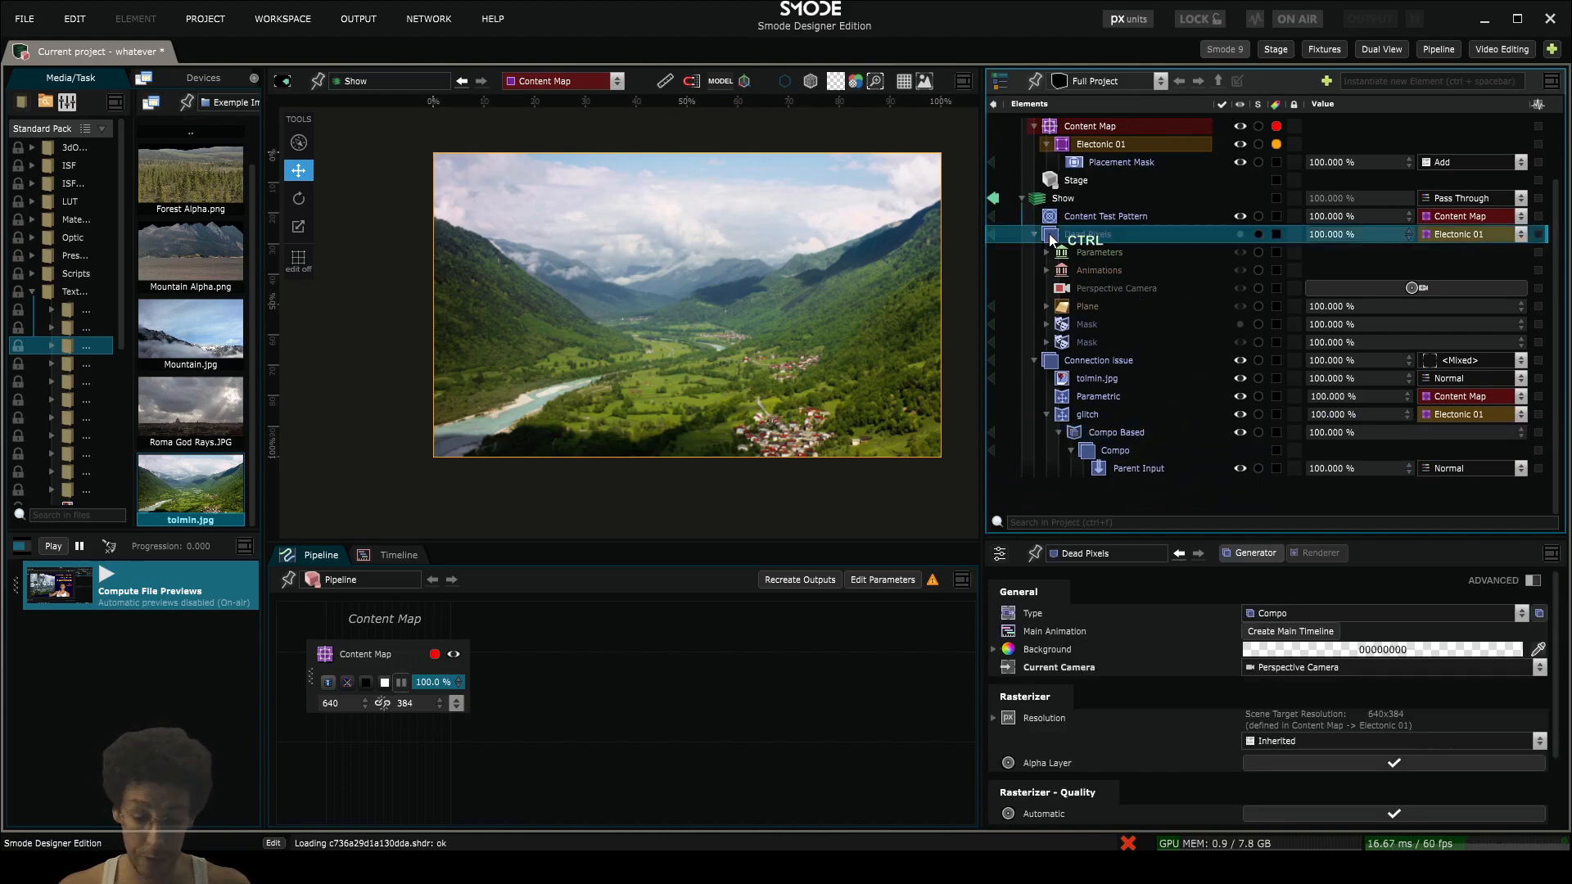
pyautogui.hotkey('ctrl', 'd')
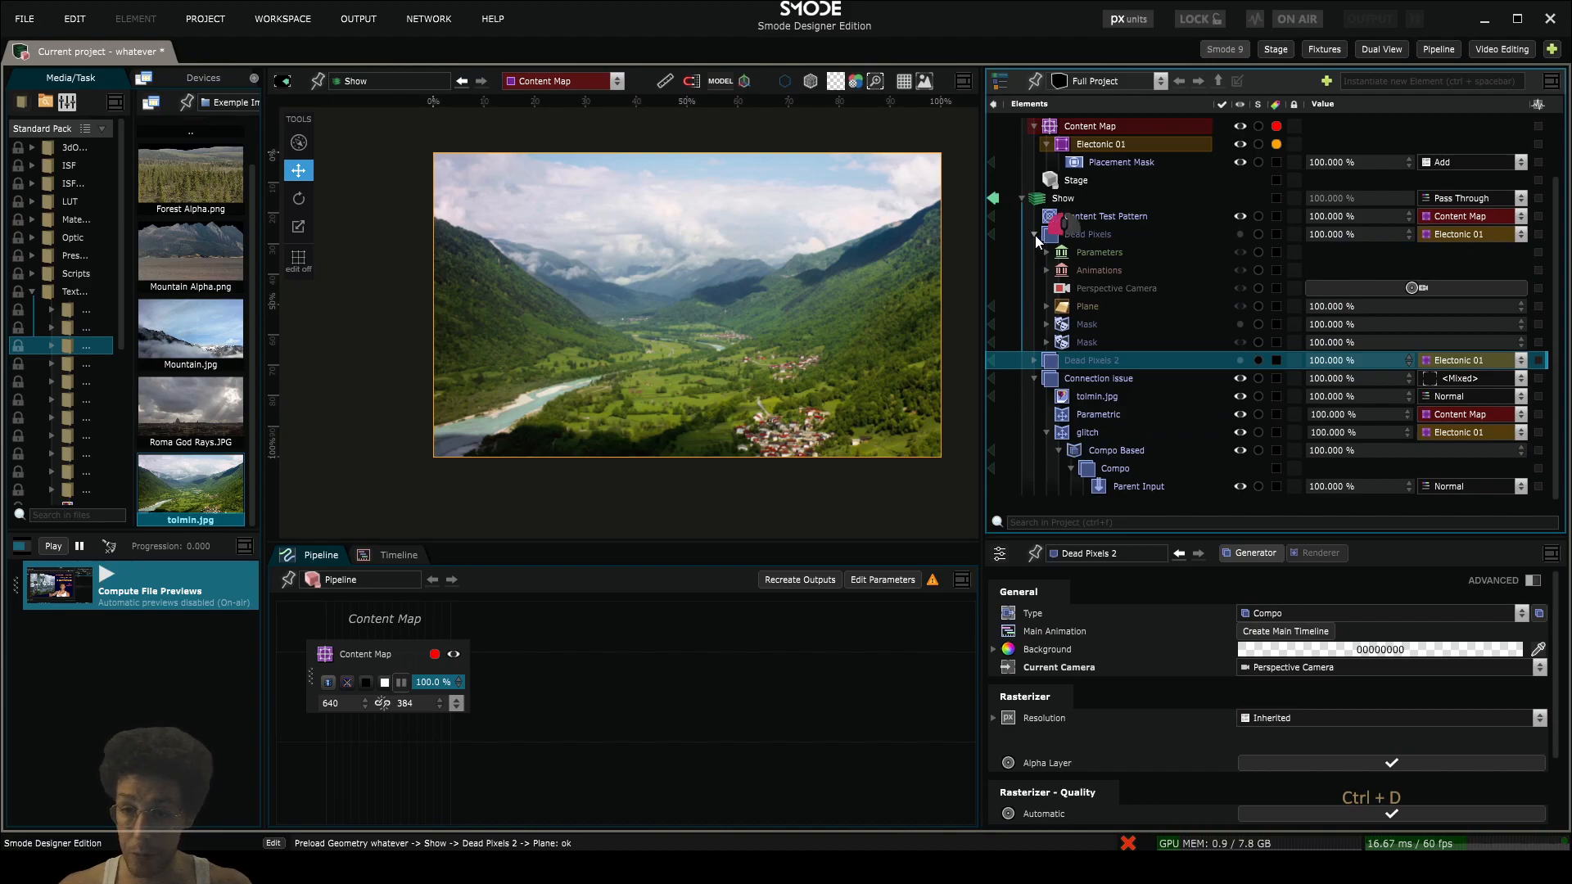
# - Move the Parameters and Animations banks from the duplicated Dead Pixels compo into glitch's Compo Based modifier
pyautogui.click(1033, 234)
pyautogui.click(1033, 324)
pyautogui.scroll(-2, 1138, 365)
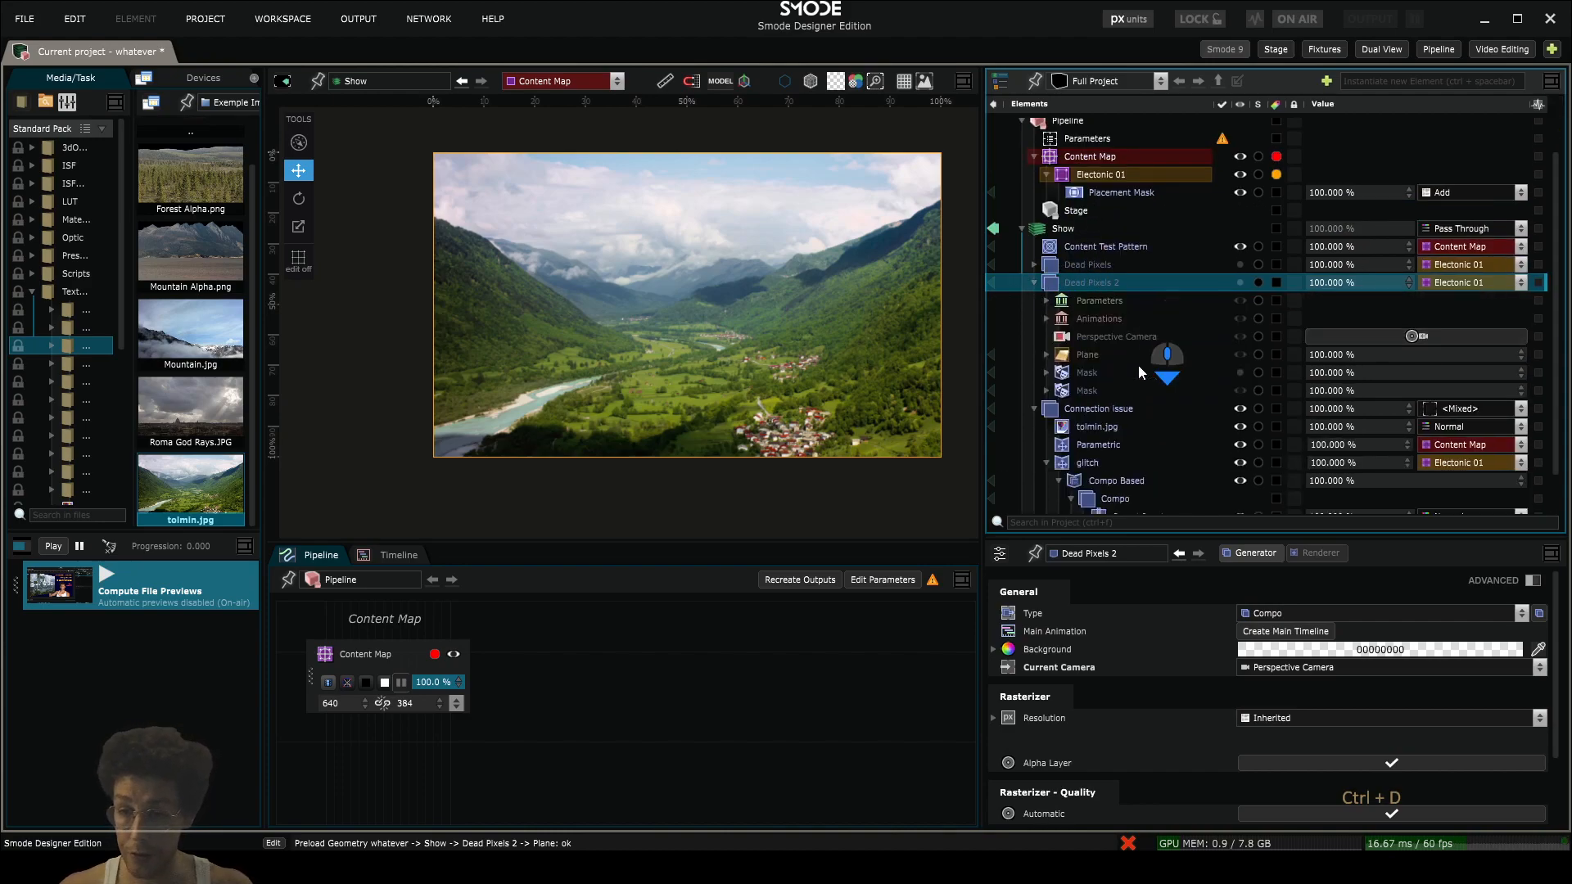
pyautogui.click(1091, 255)
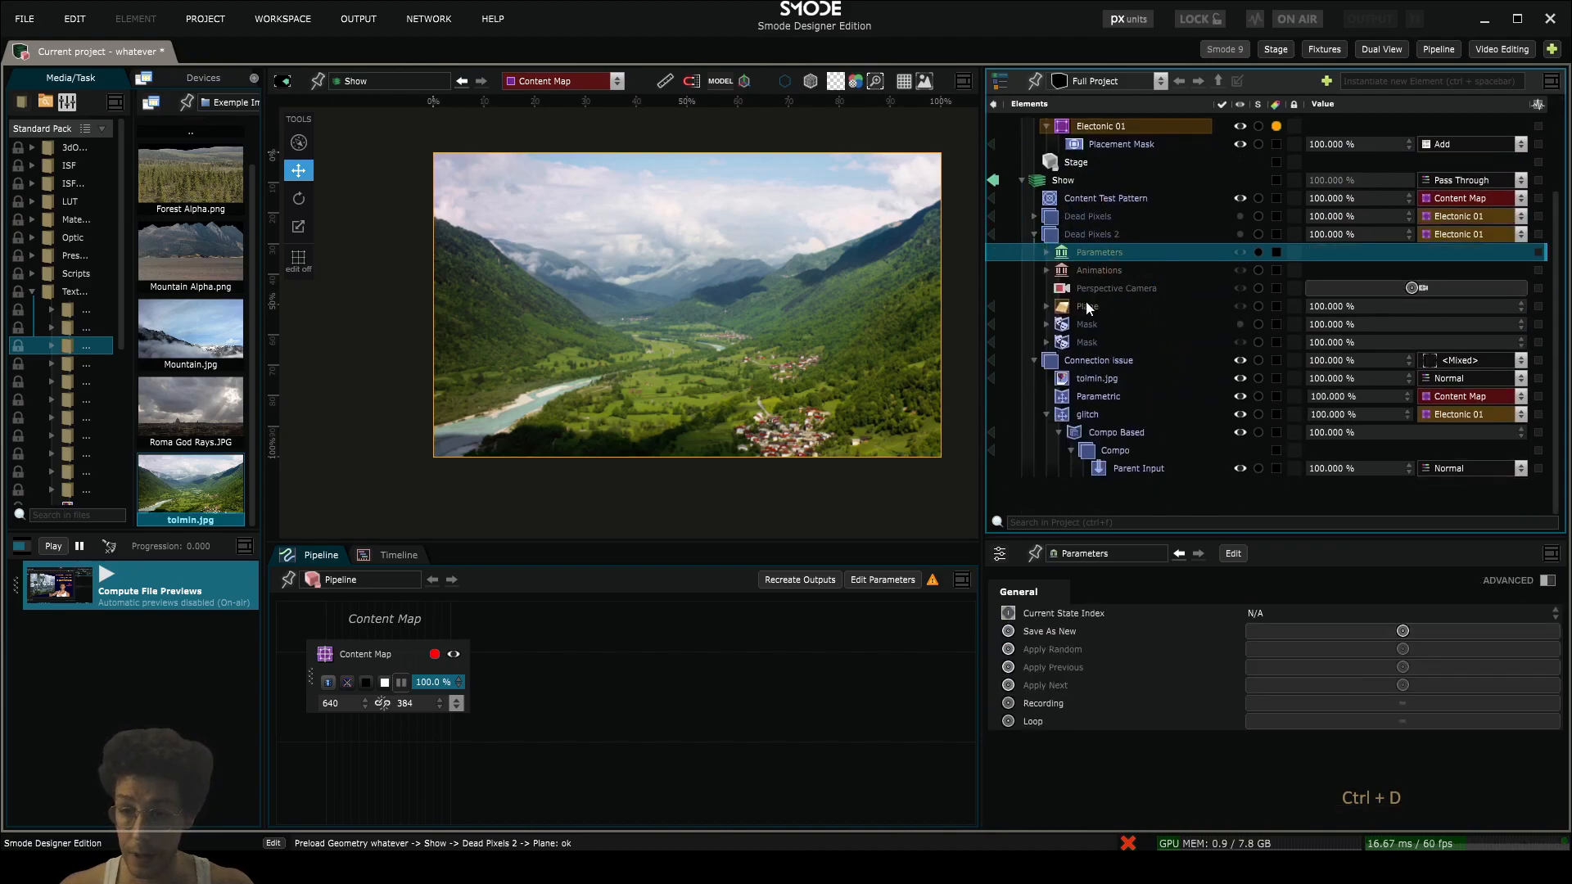
pyautogui.keyDown('shift'); pyautogui.click(1070, 263); pyautogui.keyUp('shift')
pyautogui.moveTo(1069, 262); pyautogui.dragTo(1113, 396)
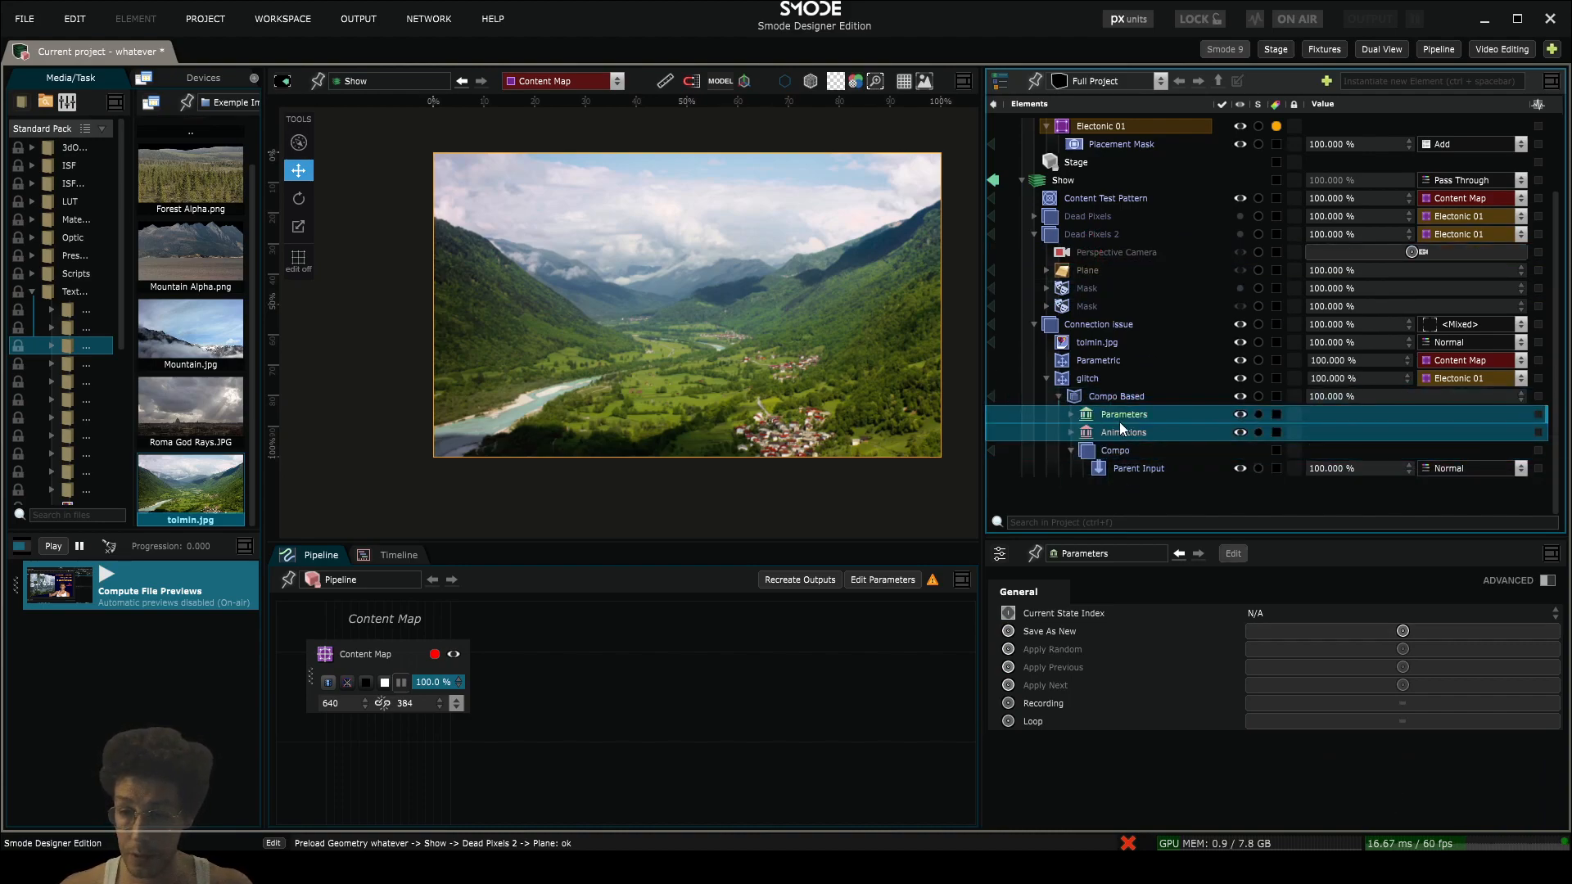
# - Move the duplicate's Plane and Perspective Camera into the modifier's nested Compo, making that camera the Compo's current camera
pyautogui.click(1088, 252)
pyautogui.keyDown('shift'); pyautogui.click(1087, 270); pyautogui.keyUp('shift')
pyautogui.moveTo(1087, 270); pyautogui.dragTo(1134, 449)
pyautogui.click(1067, 272)
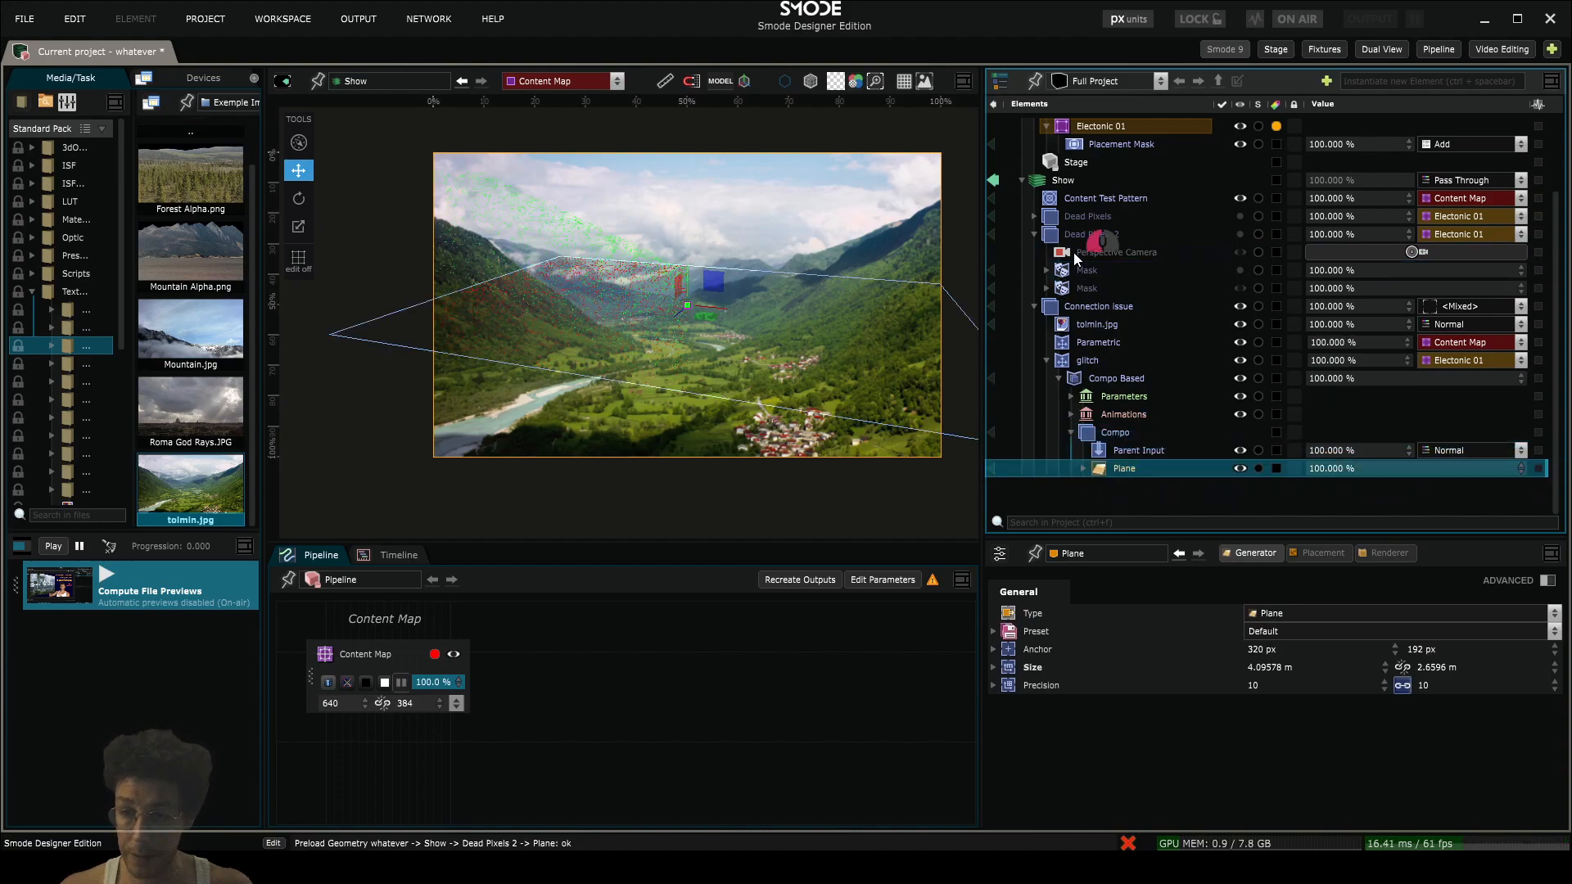
pyautogui.moveTo(1073, 252); pyautogui.dragTo(1102, 436)
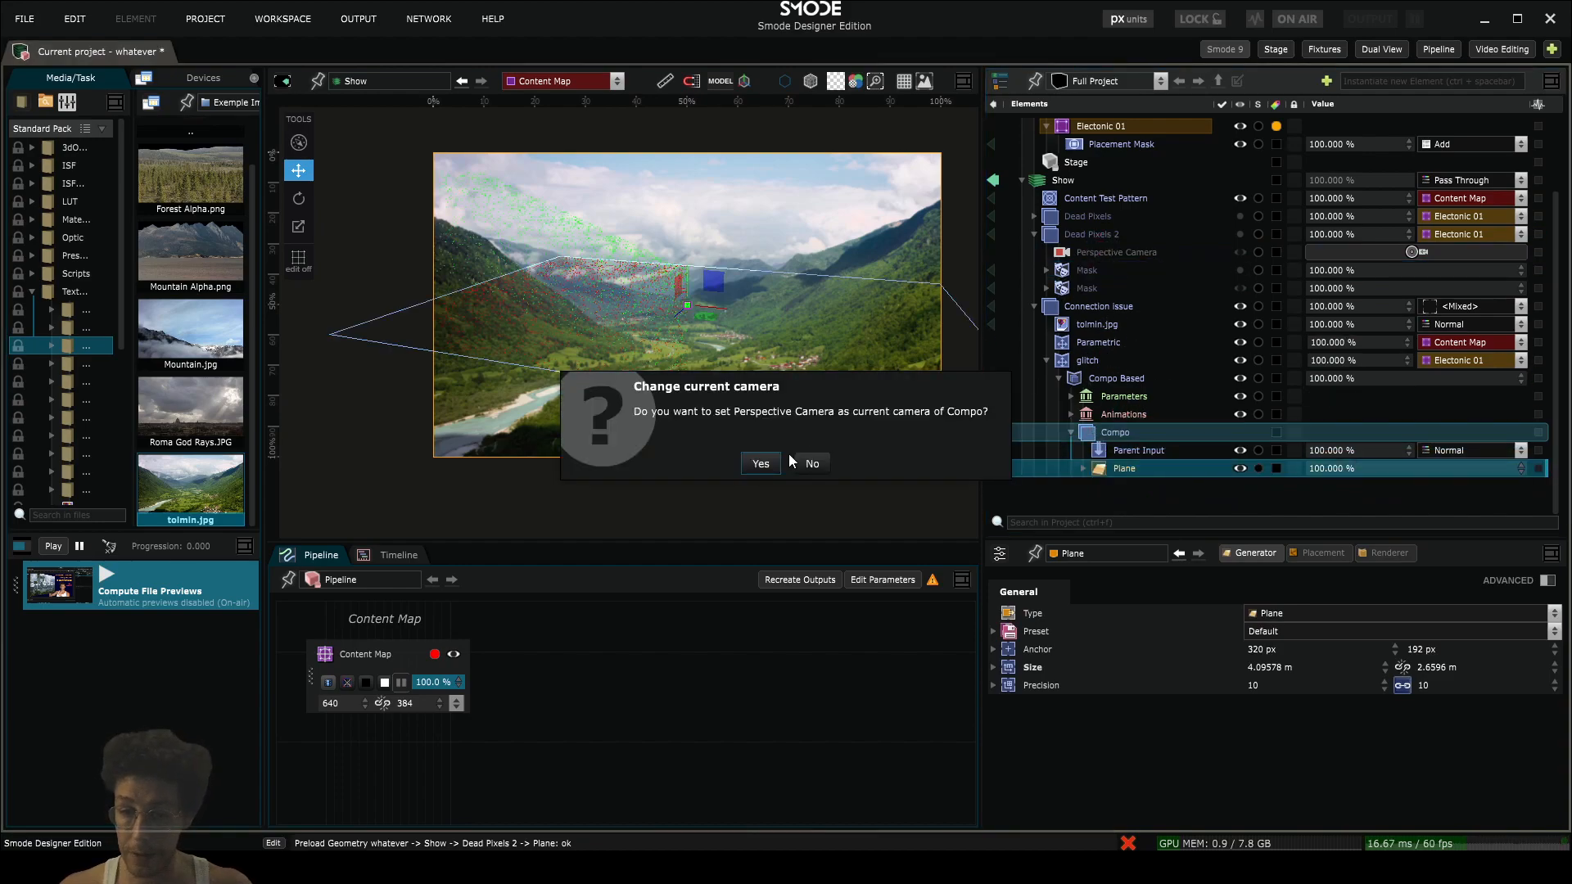
pyautogui.click(761, 464)
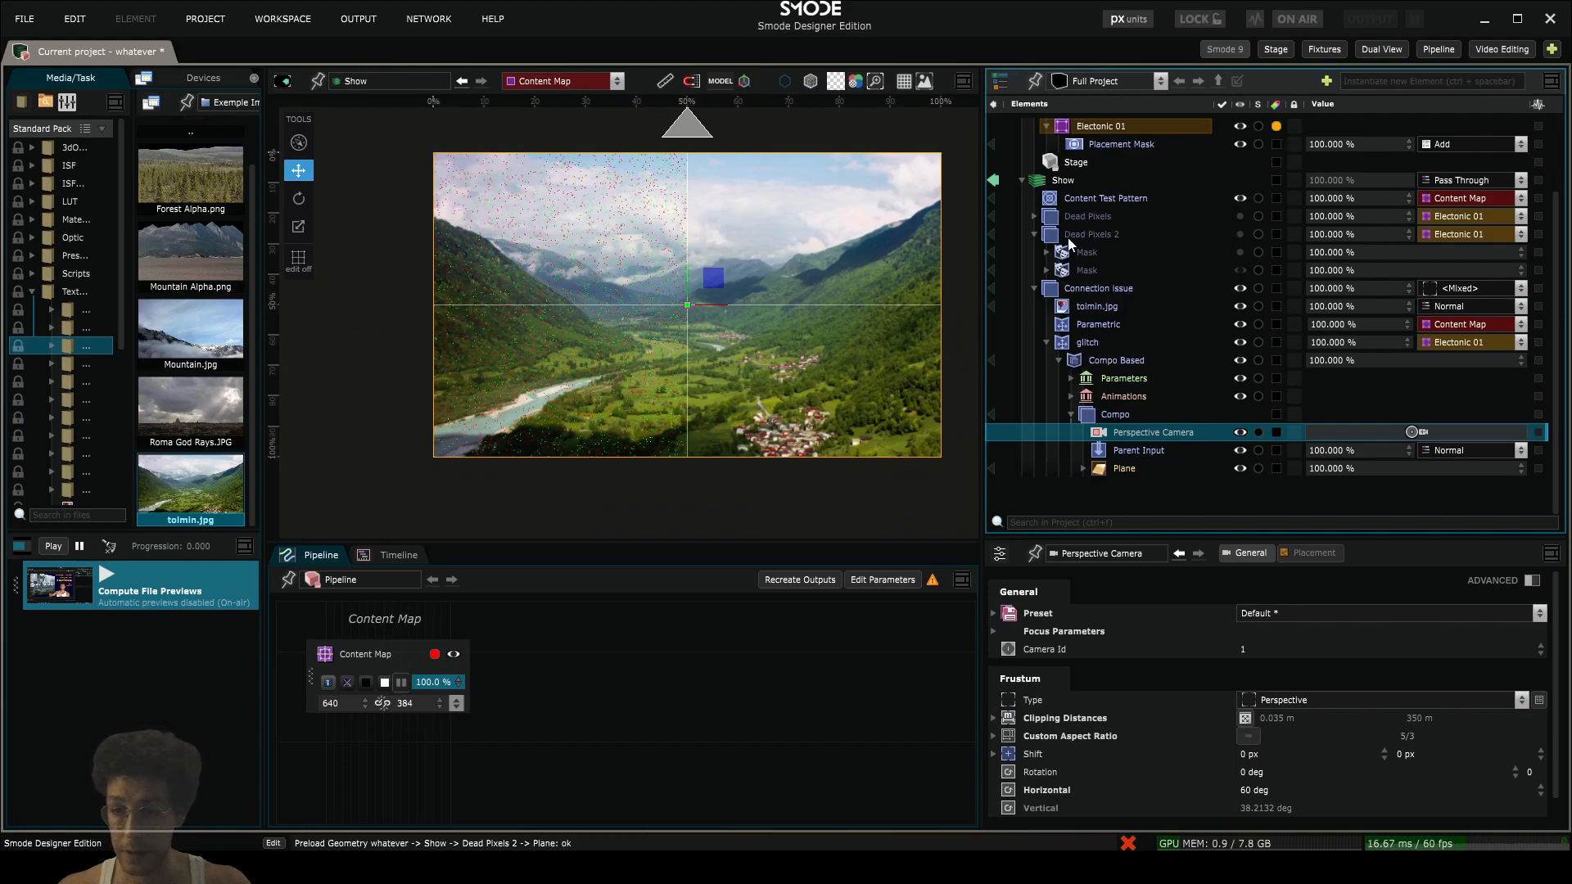
# - Delete the leftover duplicate of the Dead Pixels compo together with its remaining masks
pyautogui.click(1067, 239)
pyautogui.press('Delete')
pyautogui.press('Return')
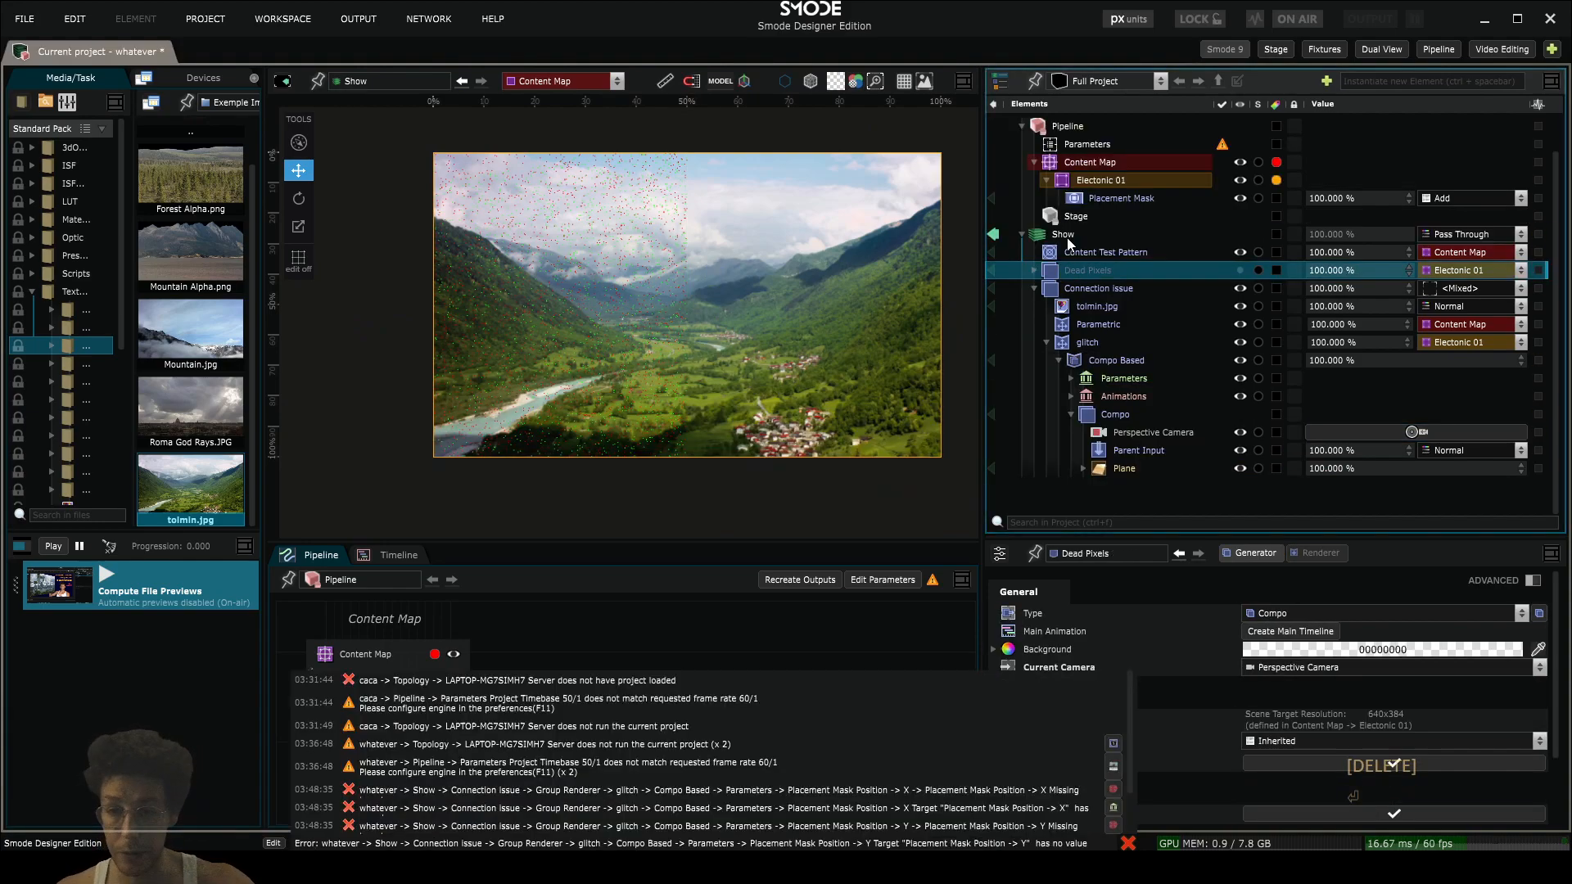
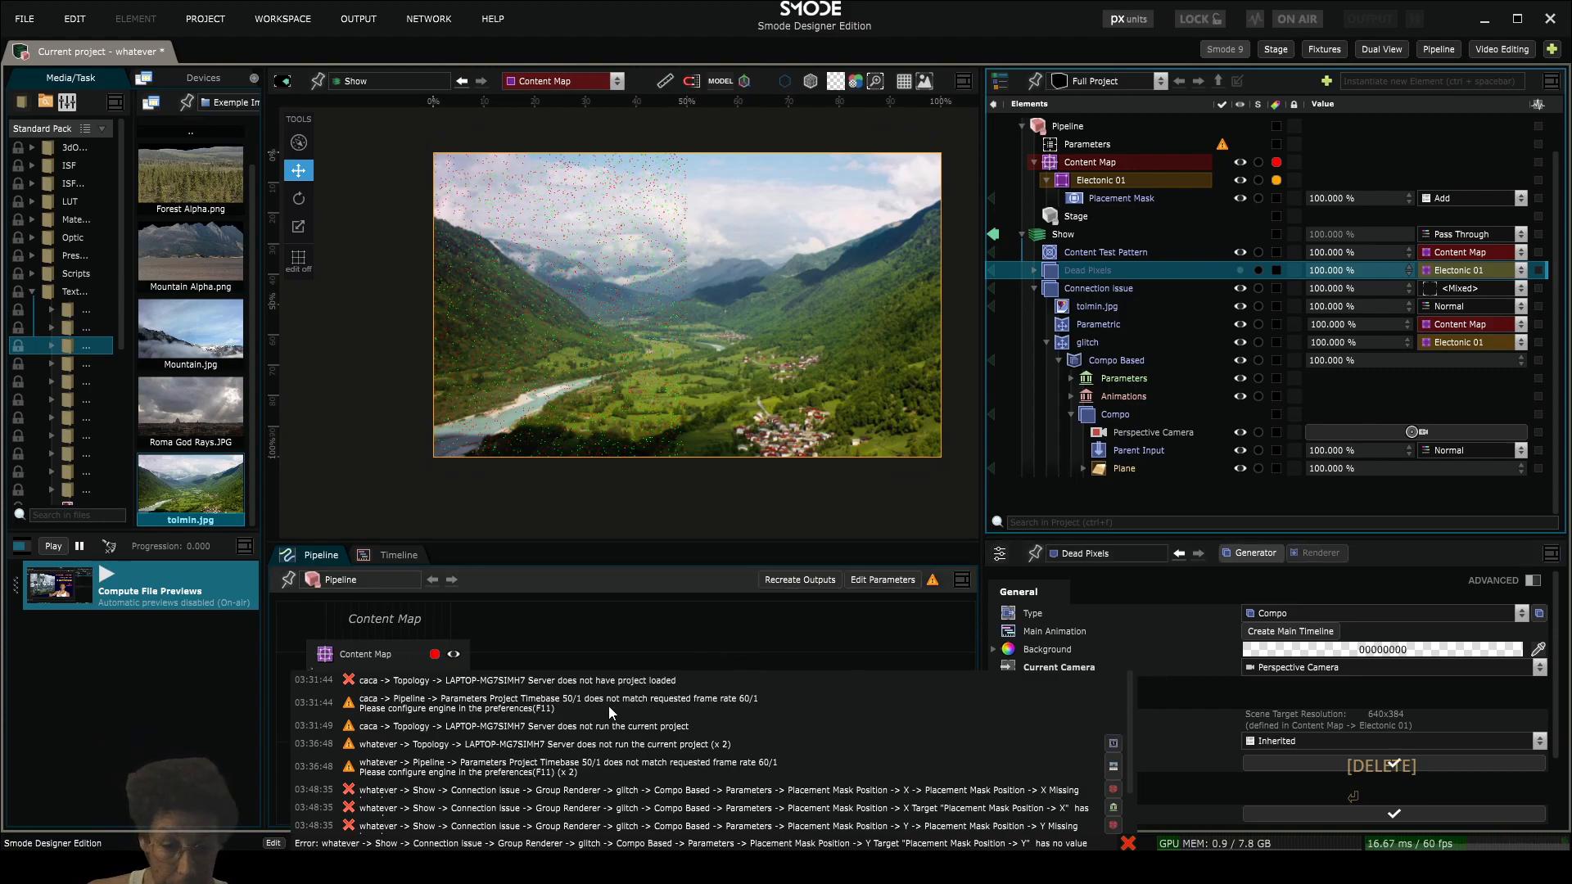
# - Set Random Points Count to 16275 and Loop Random Points Seed to 0 in the Compo Based modifier's Parameters bank
pyautogui.scroll(4, 596, 368)
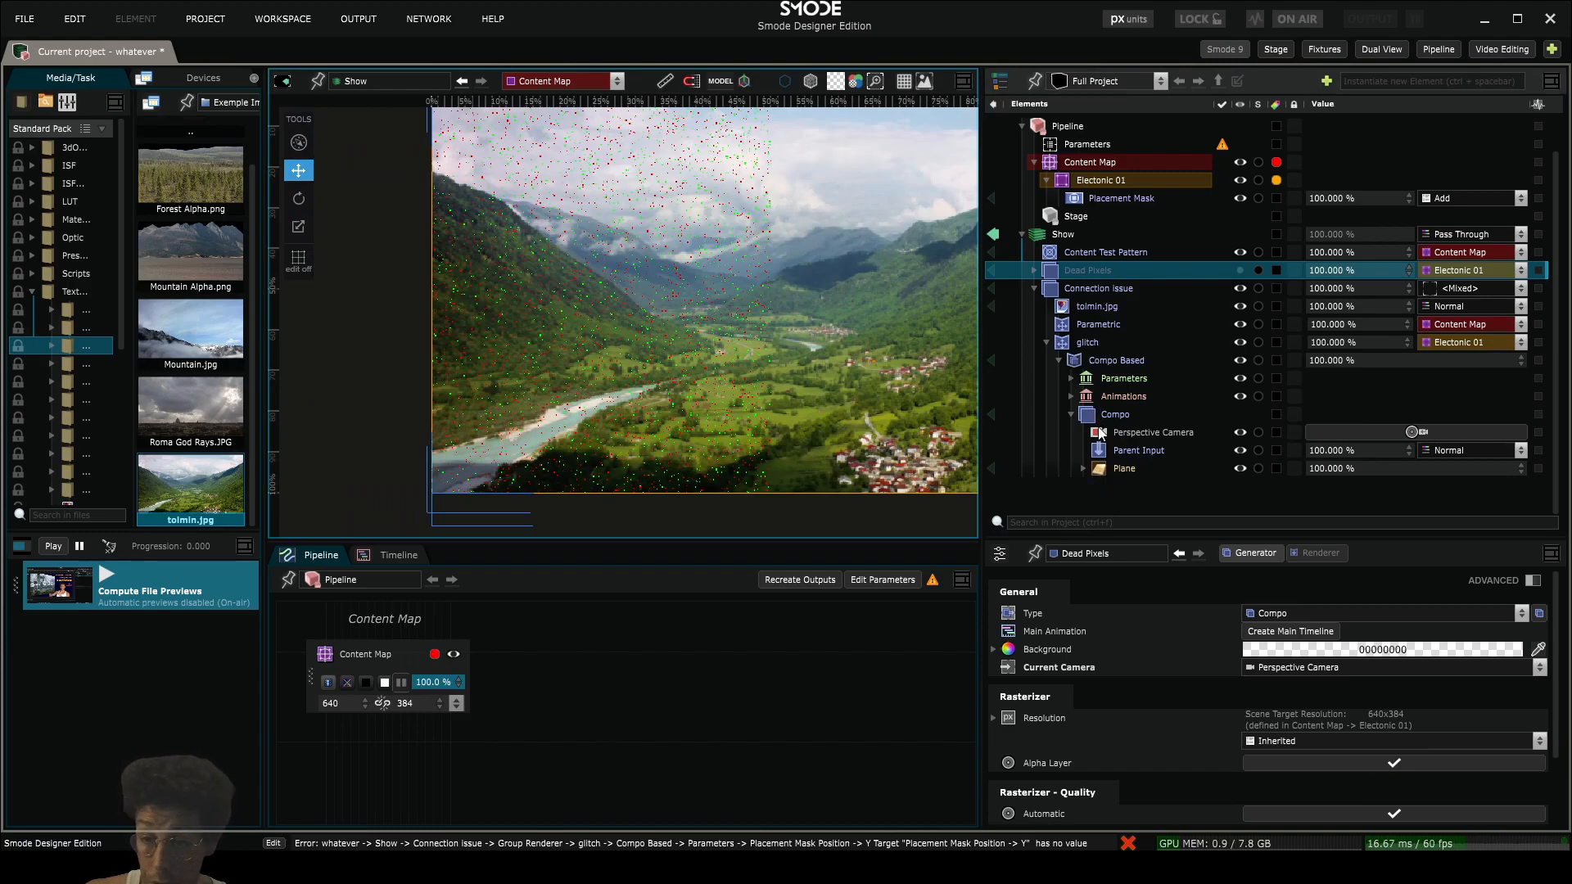
pyautogui.click(1072, 379)
pyautogui.moveTo(1317, 418); pyautogui.dragTo(1345, 367)
pyautogui.doubleClick(1330, 416)
pyautogui.write('0')
pyautogui.press('Return')
# - Delete the broken Placement Mask Position parameters for X and Y from the Parameters bank
pyautogui.click(1136, 435)
pyautogui.press('Delete')
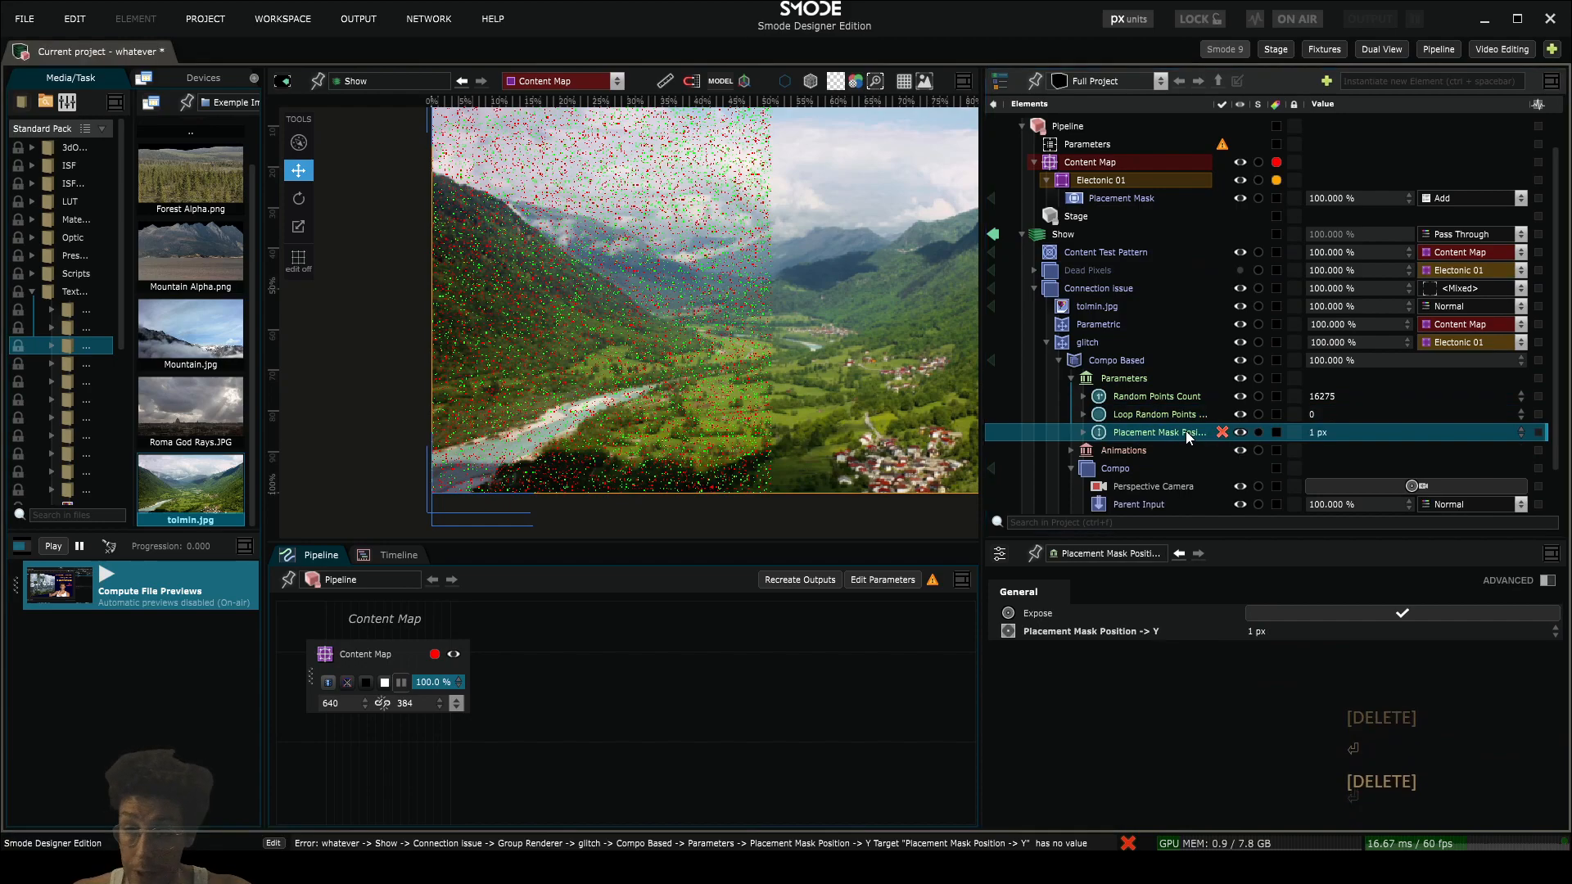
pyautogui.scroll(-1, 1191, 476)
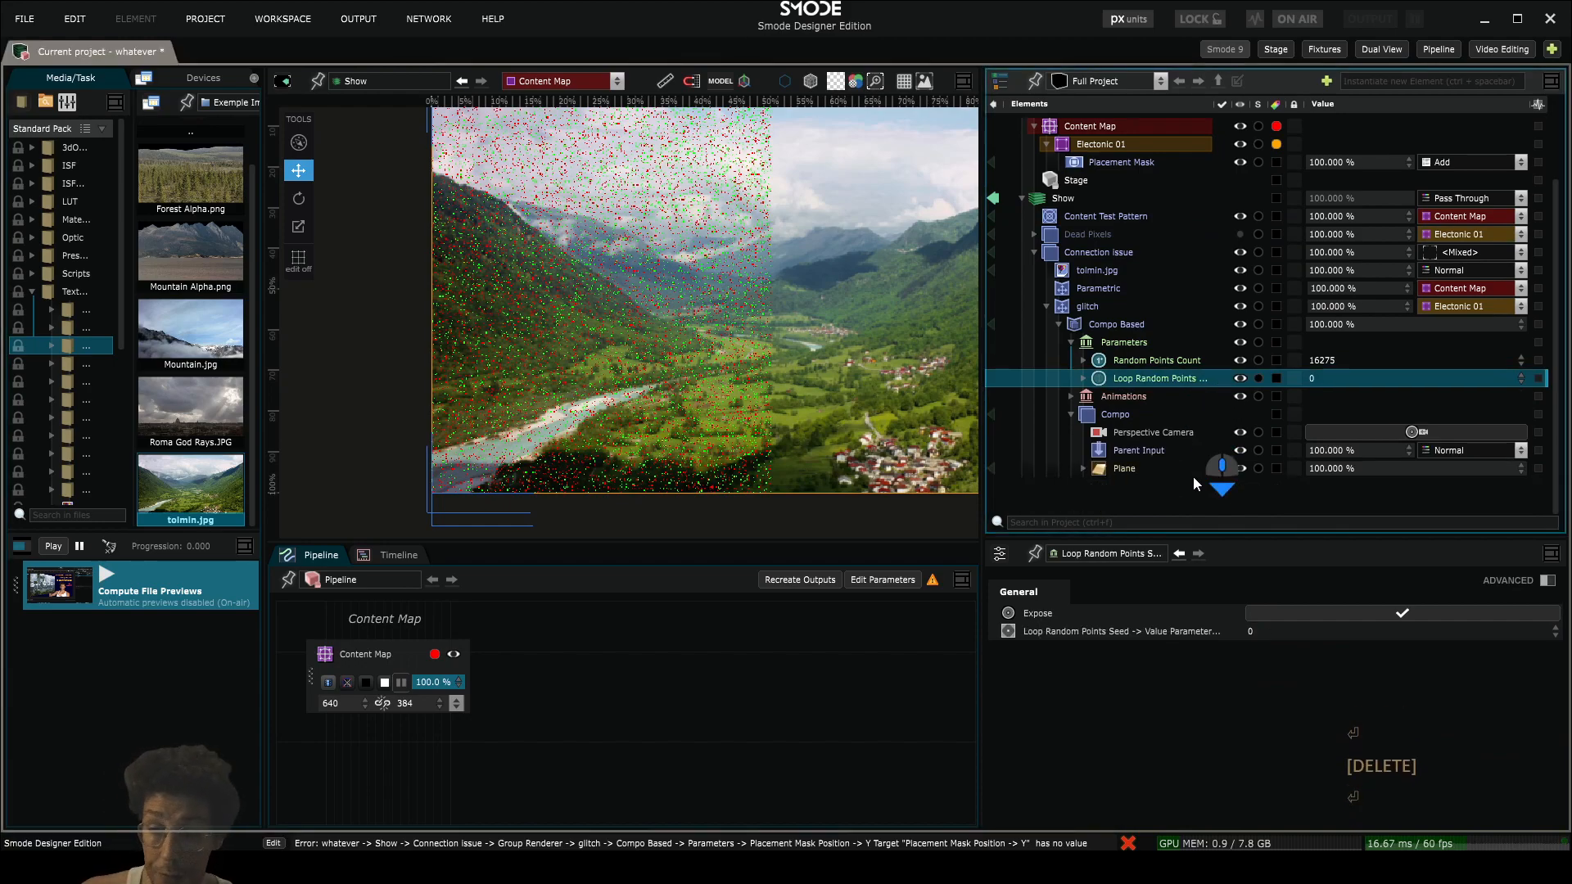
# - Disable the Parent Input layer in the nested Compo, undoing its accidental move
pyautogui.click(1104, 451)
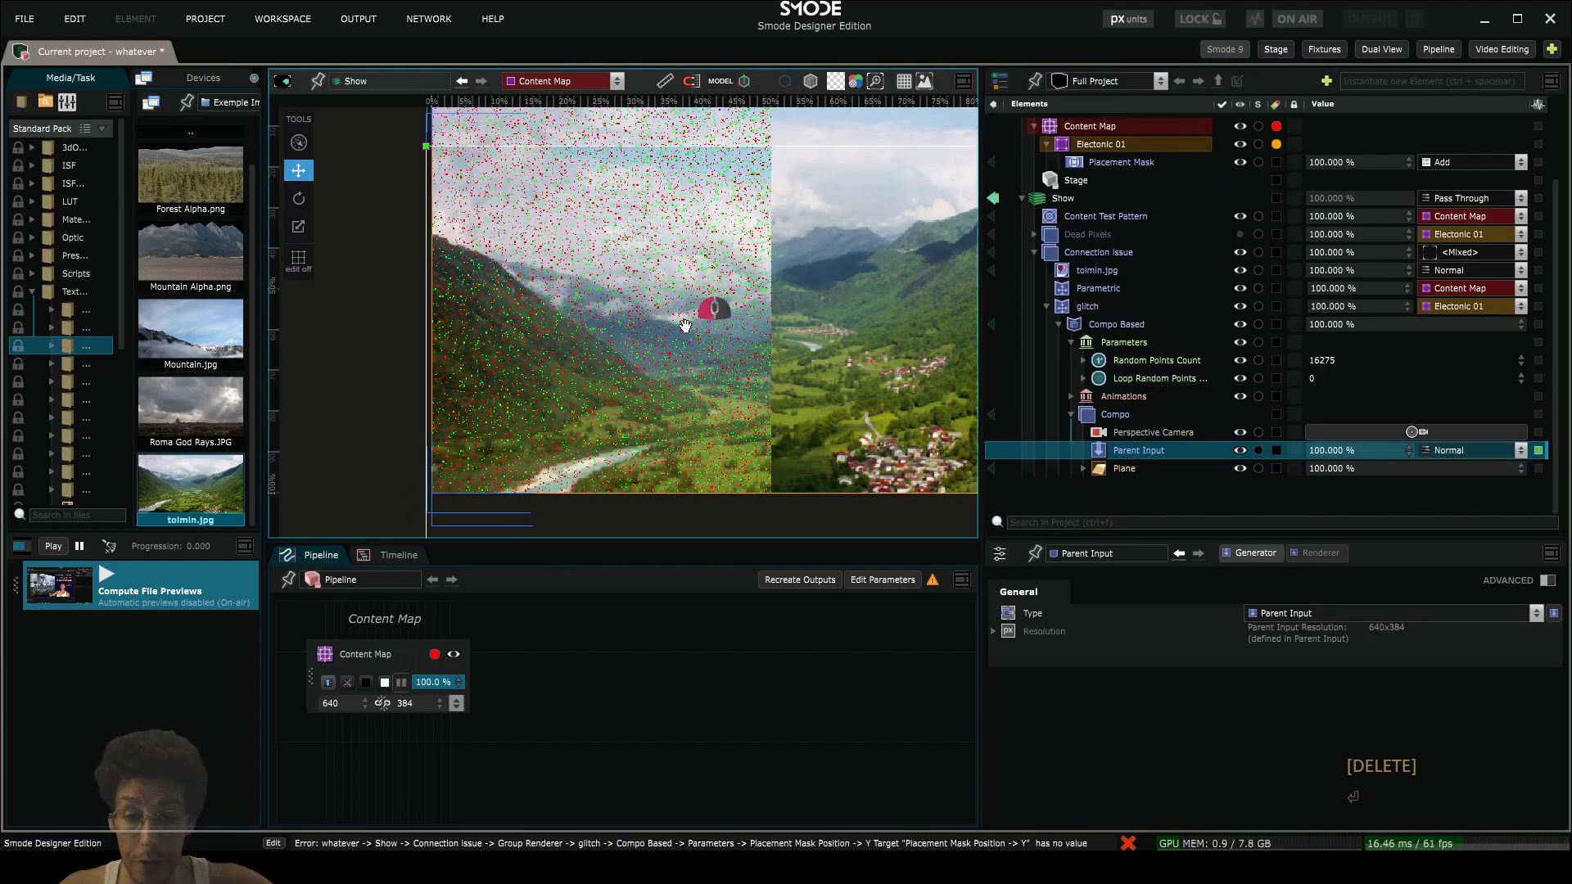
pyautogui.hotkey('ctrl', 'z')
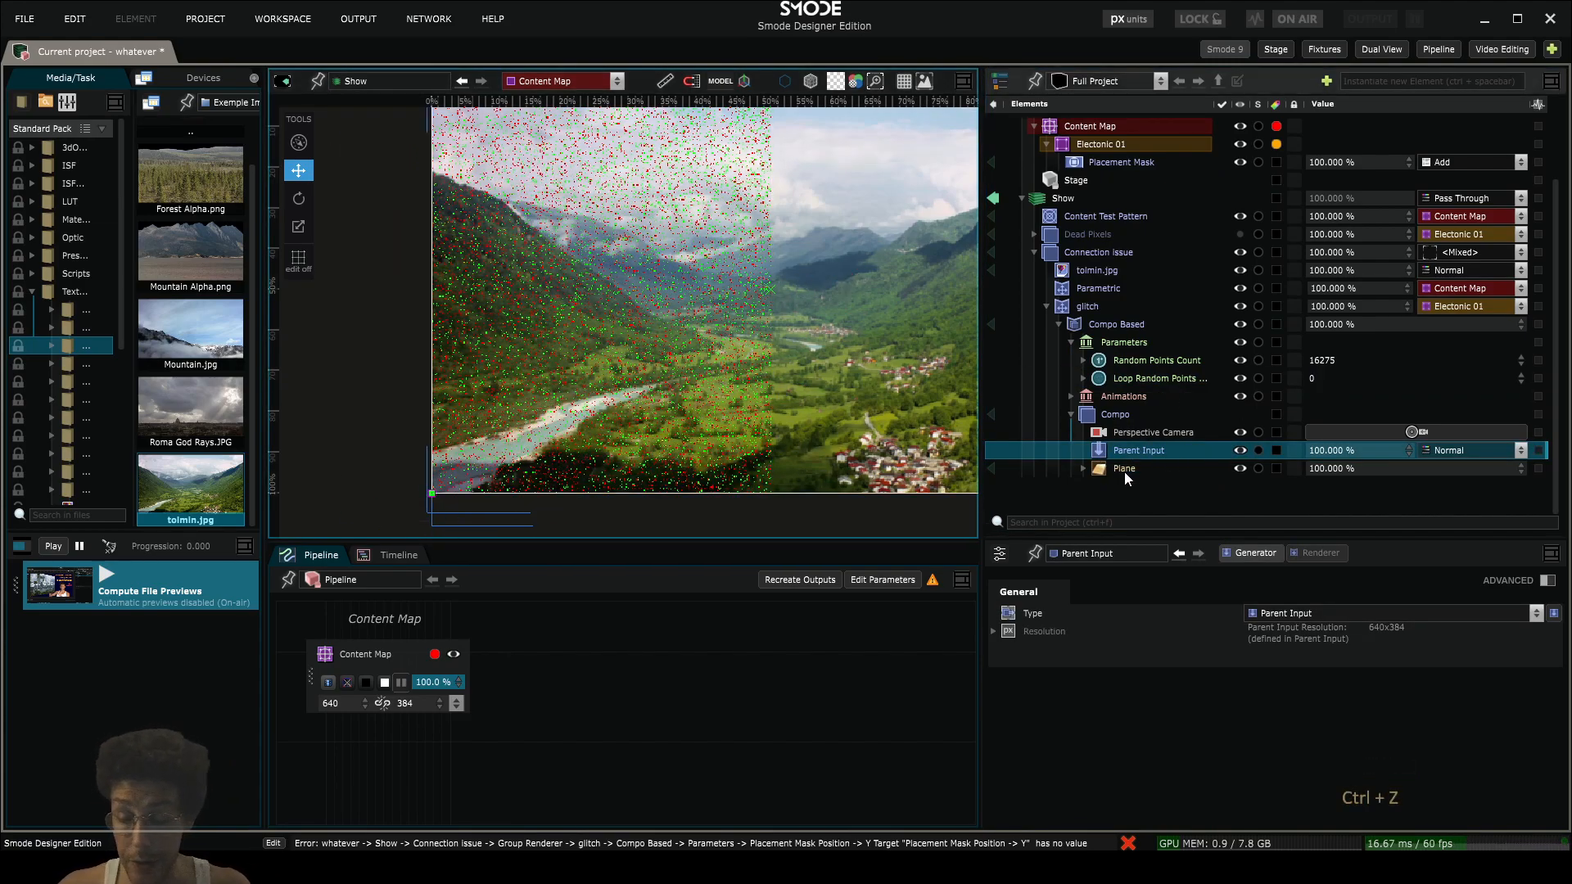
pyautogui.click(1082, 468)
pyautogui.scroll(-1, 1127, 481)
pyautogui.press('space')
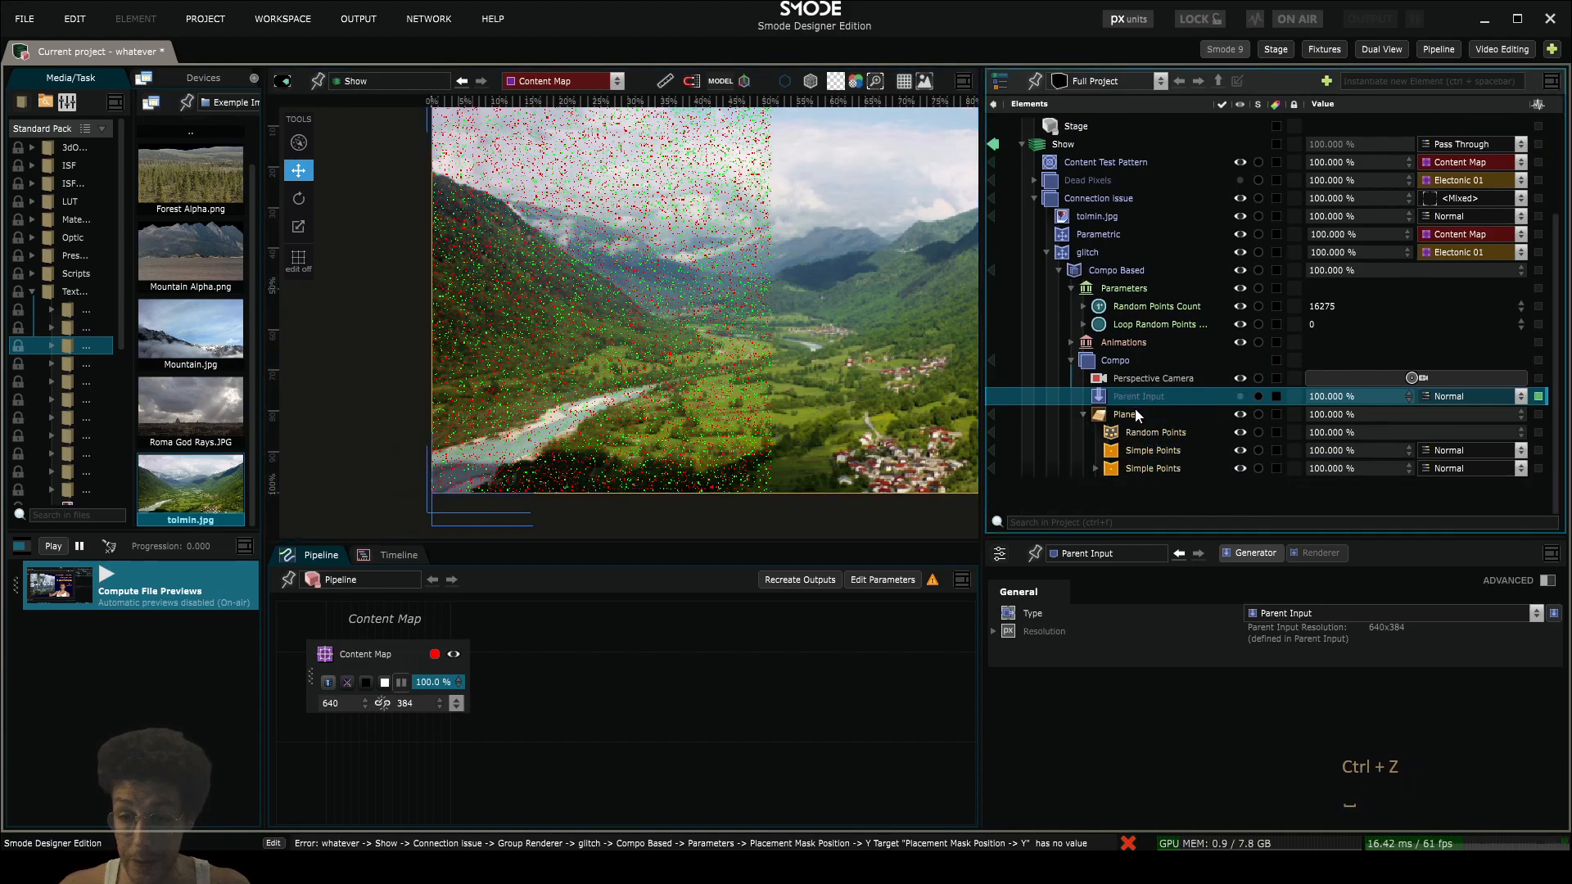
pyautogui.press('space')
pyautogui.press('space')
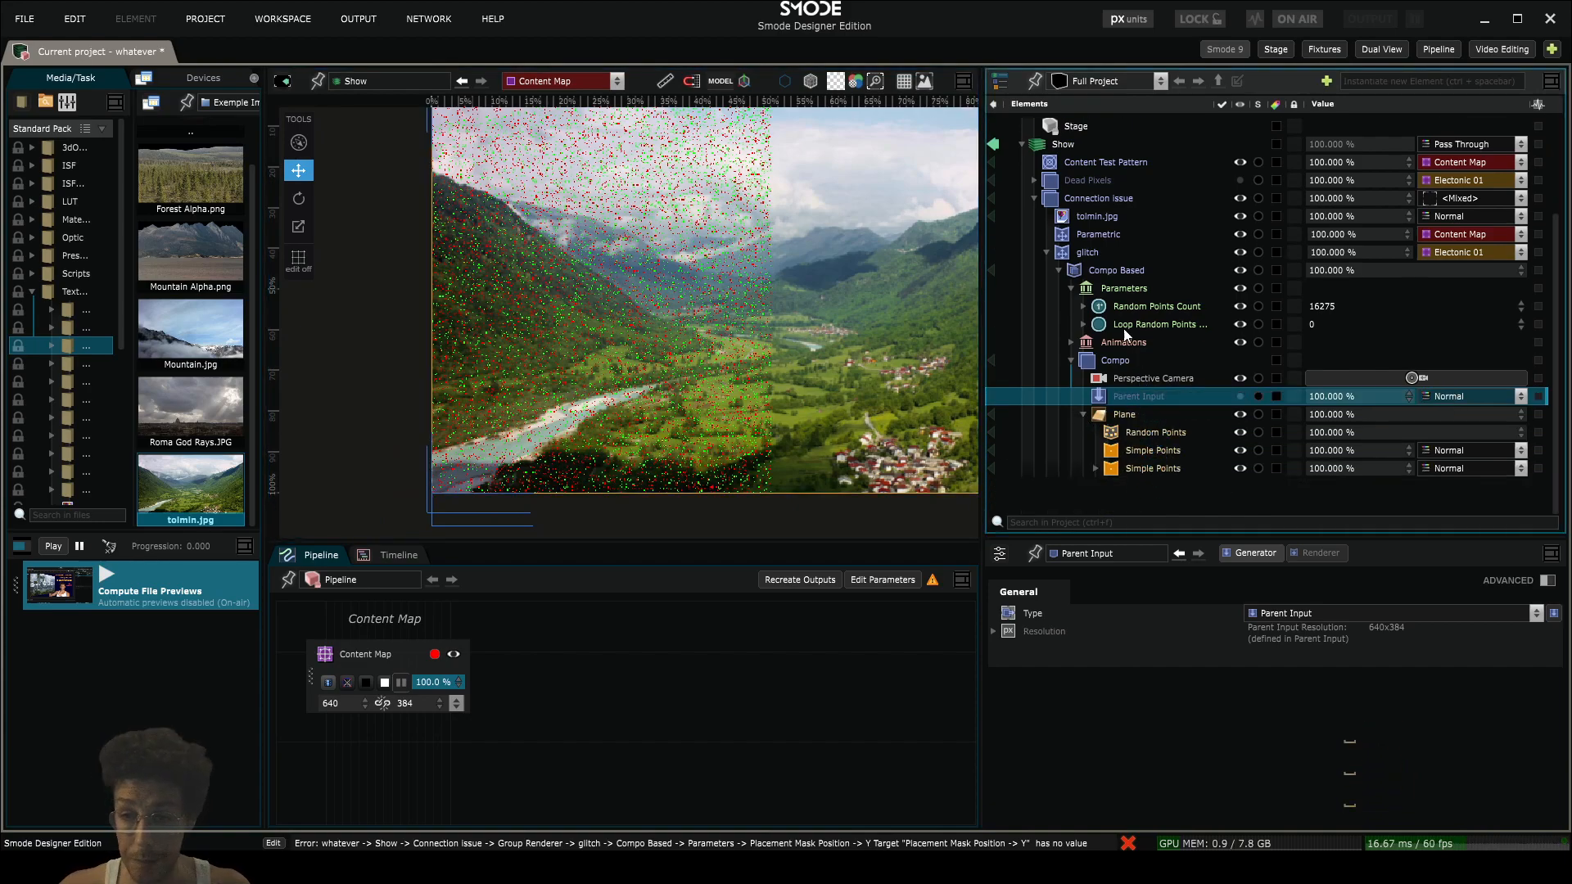
# - Turn off Alpha Layer for the nested Compo
pyautogui.click(1112, 363)
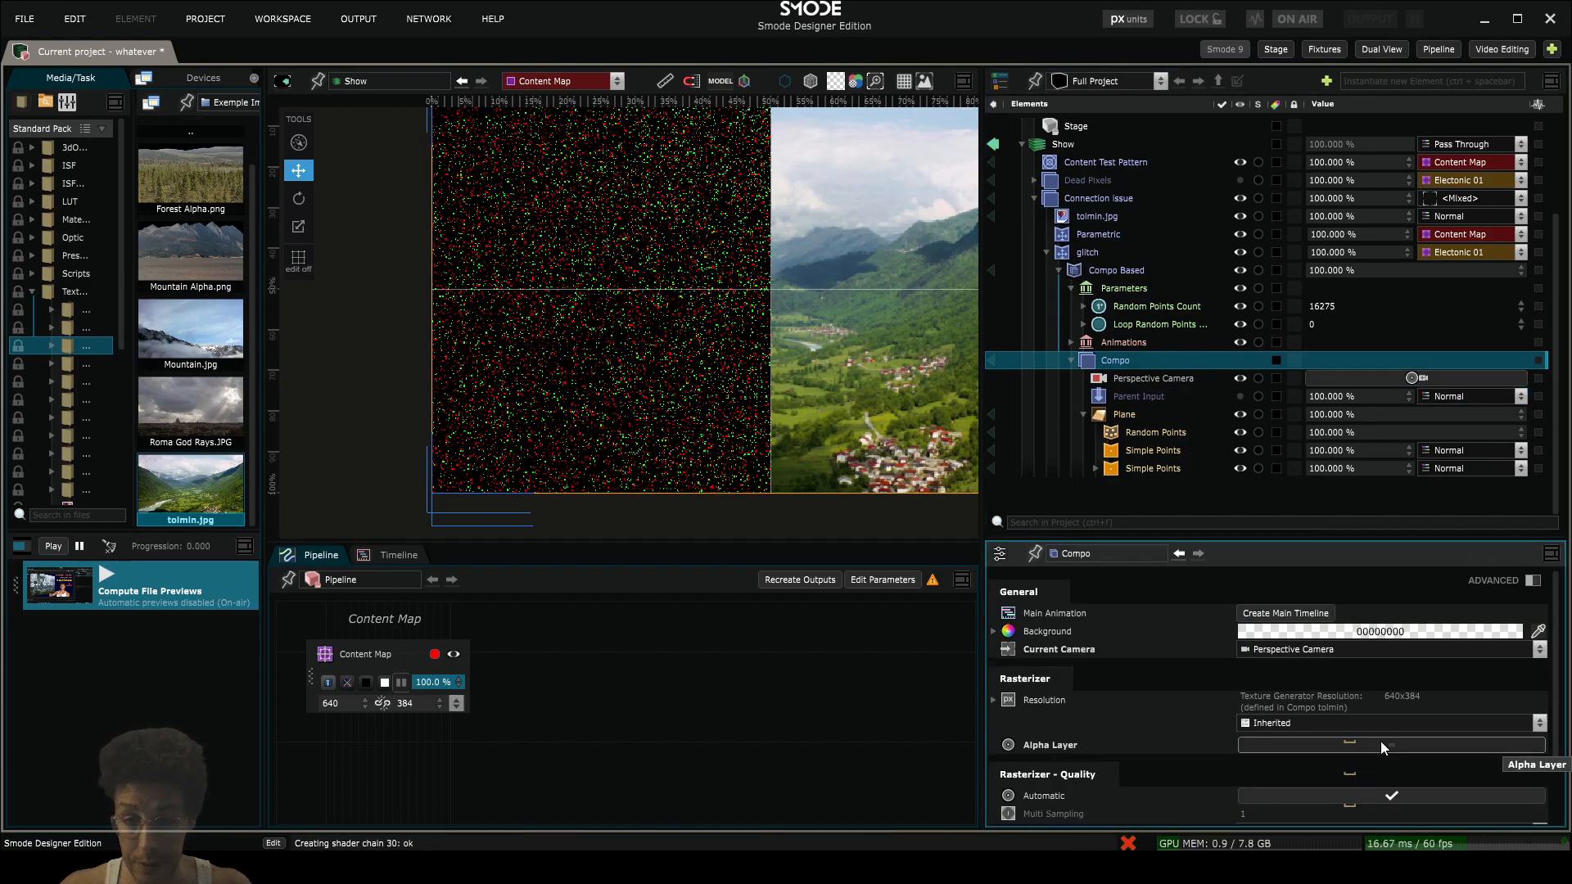
pyautogui.scroll(2, 683, 366)
pyautogui.scroll(-2, 687, 360)
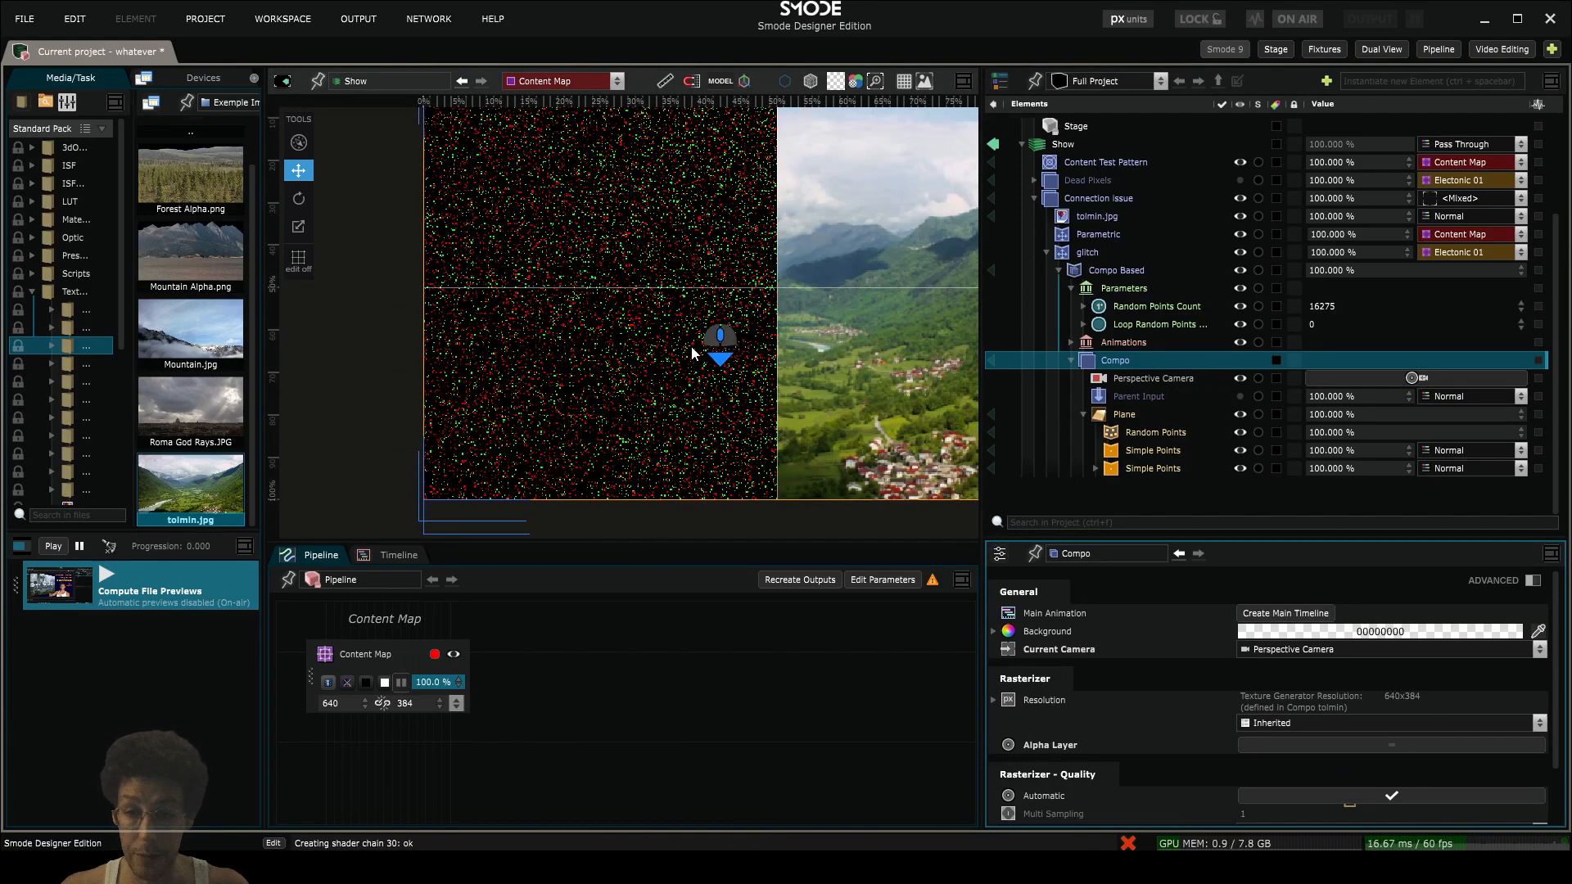
# - Add a Colorize Texture Layer modifier to the Plane inside the nested Compo
pyautogui.click(1111, 268)
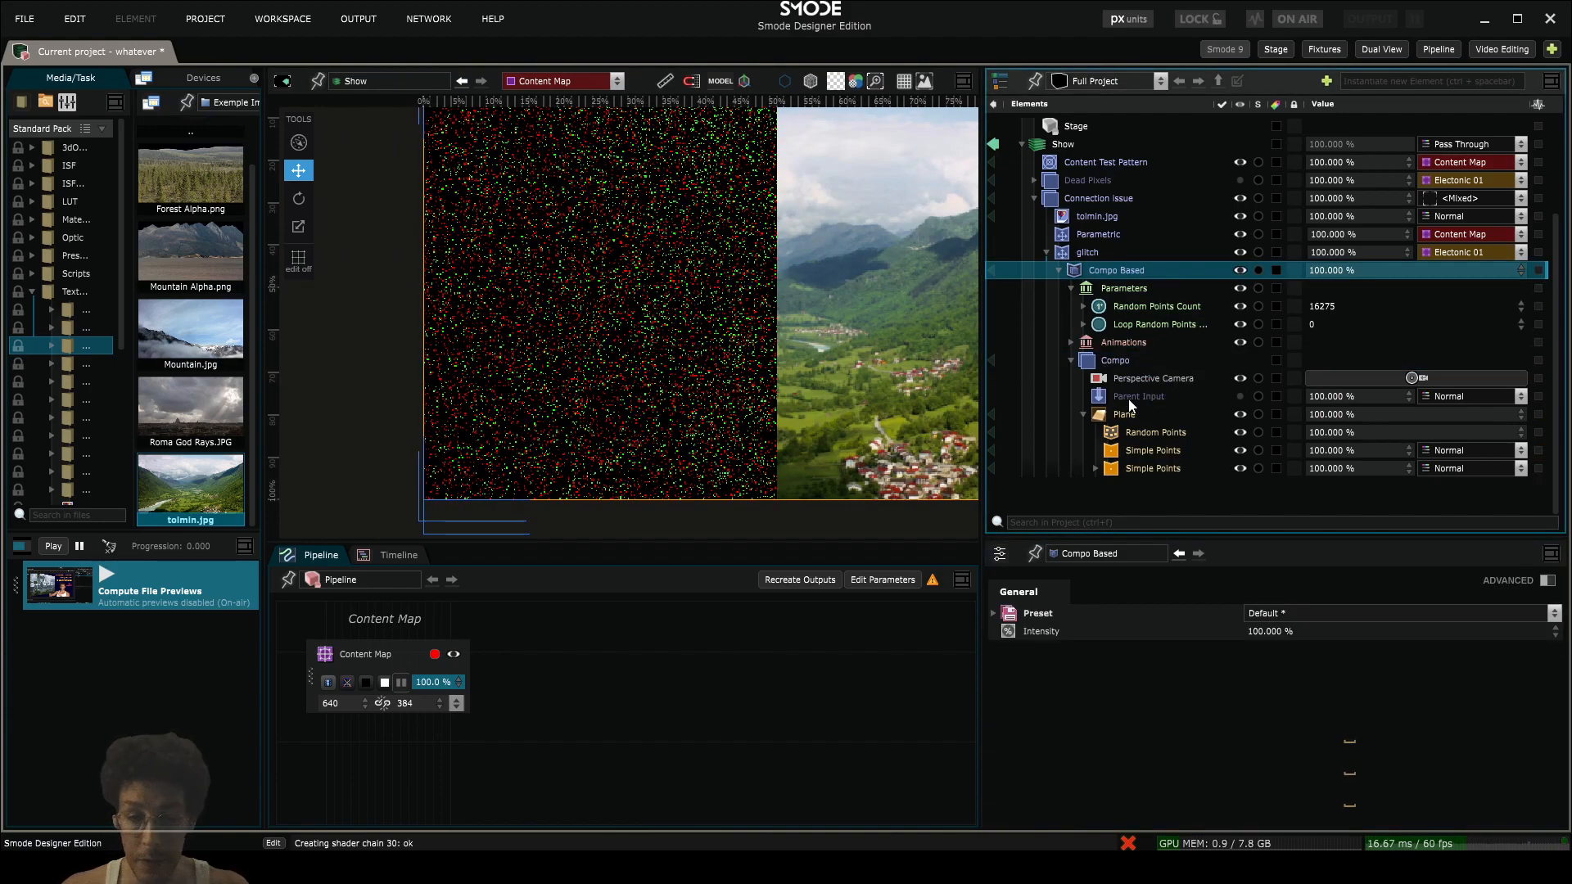
pyautogui.click(1133, 398)
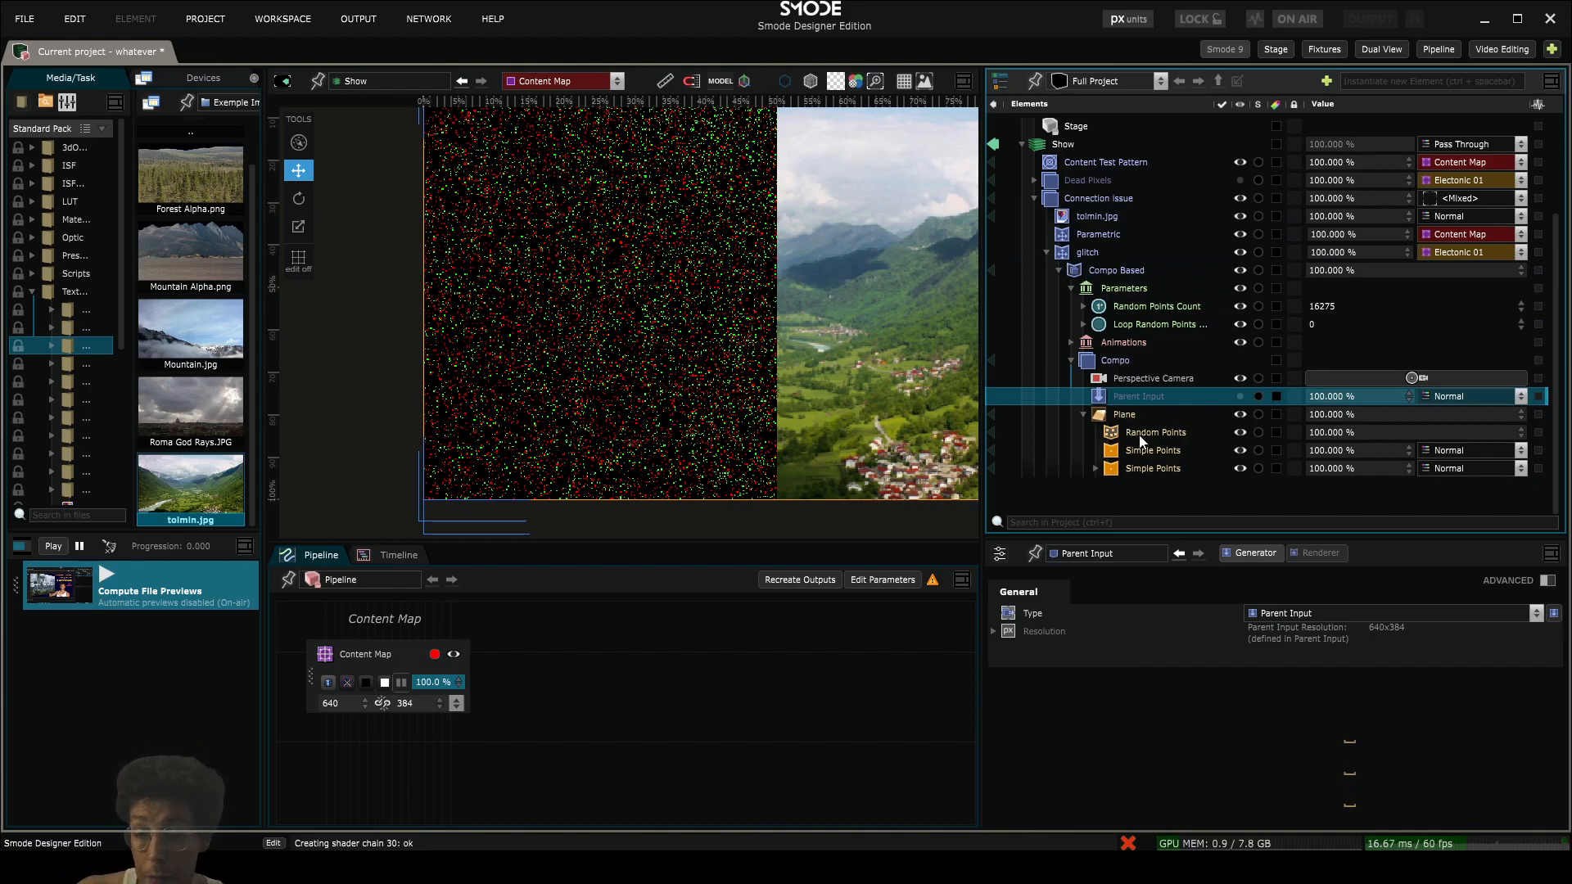
pyautogui.click(1118, 418)
pyautogui.rightClick(1118, 417)
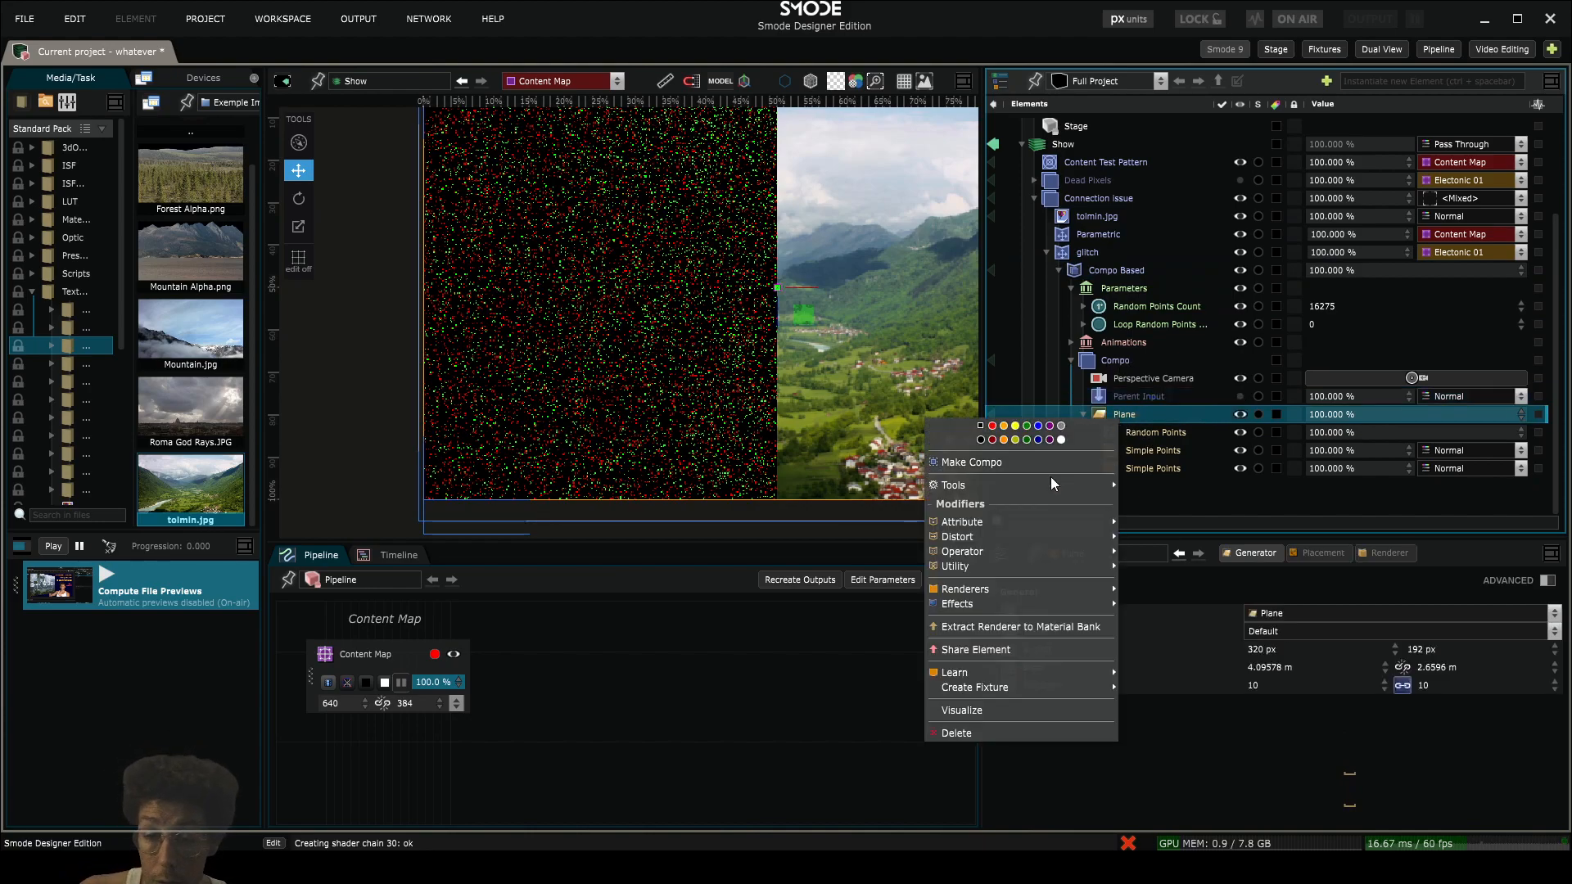
pyautogui.moveTo(1026, 520)
pyautogui.click(1206, 381)
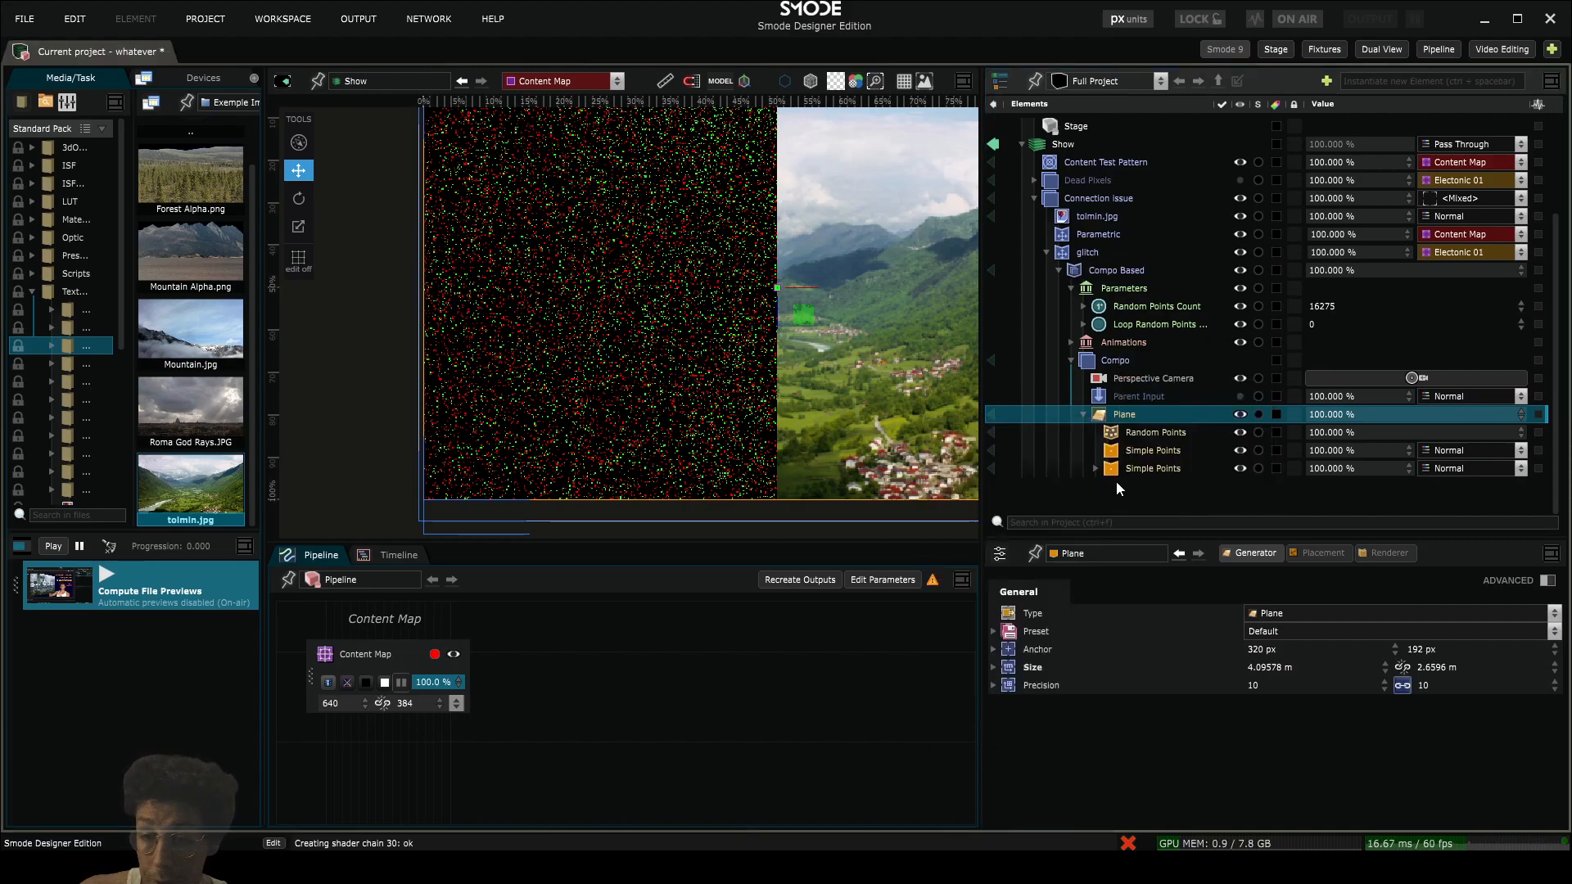
pyautogui.click(1096, 451)
pyautogui.scroll(-2, 1169, 470)
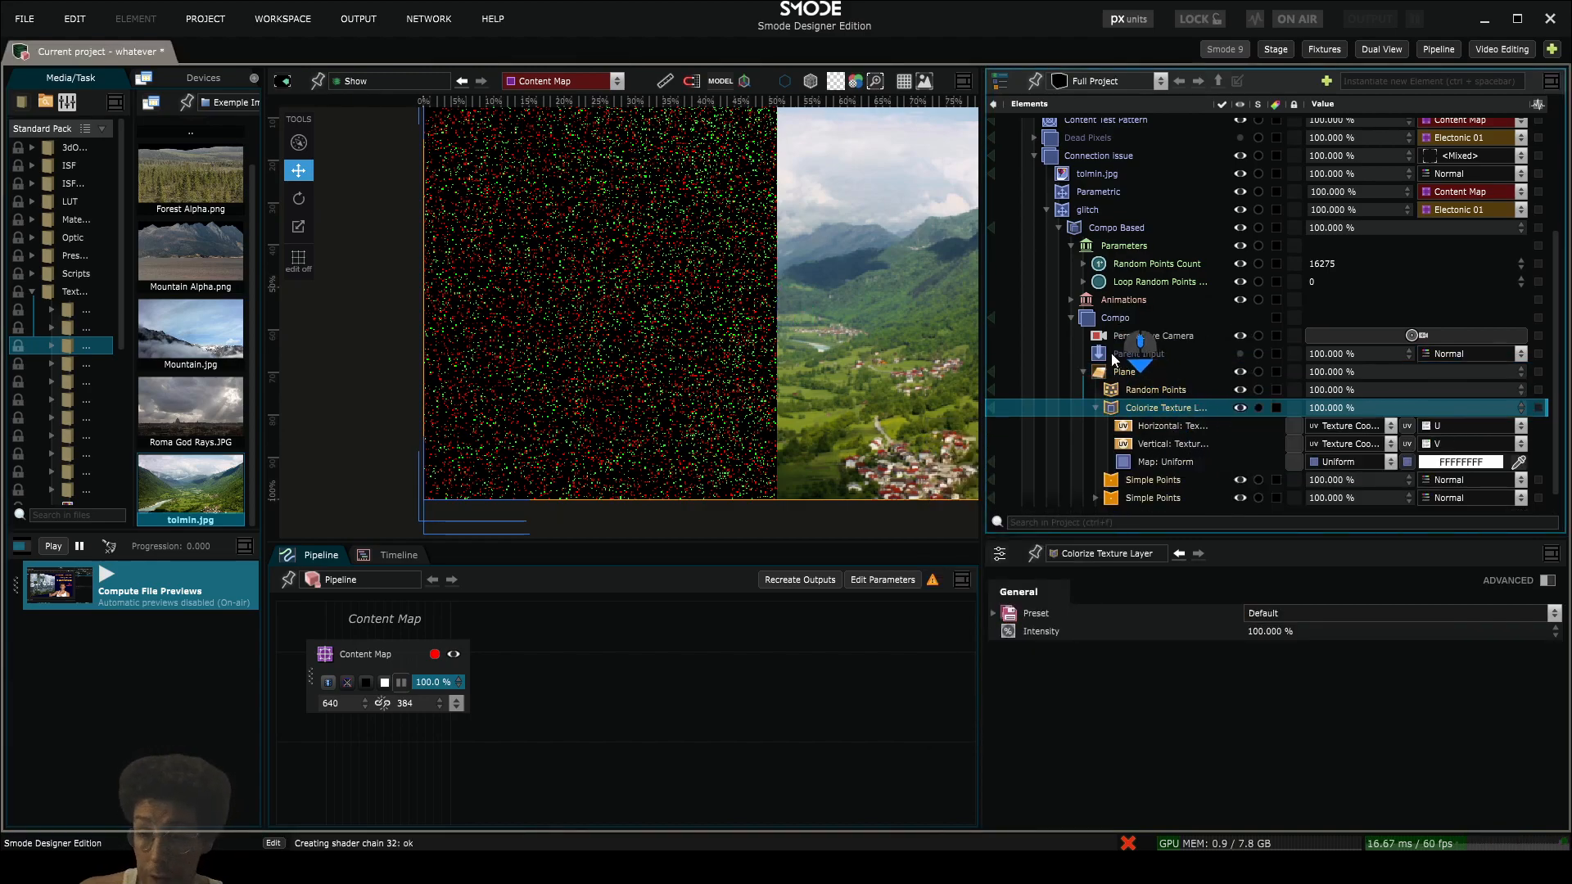
# - Assign Parent Input as the Colorize Texture Layer's map in place of Uniform and inspect the coloured points
pyautogui.click(1123, 355)
pyautogui.moveTo(1121, 359); pyautogui.dragTo(1179, 461)
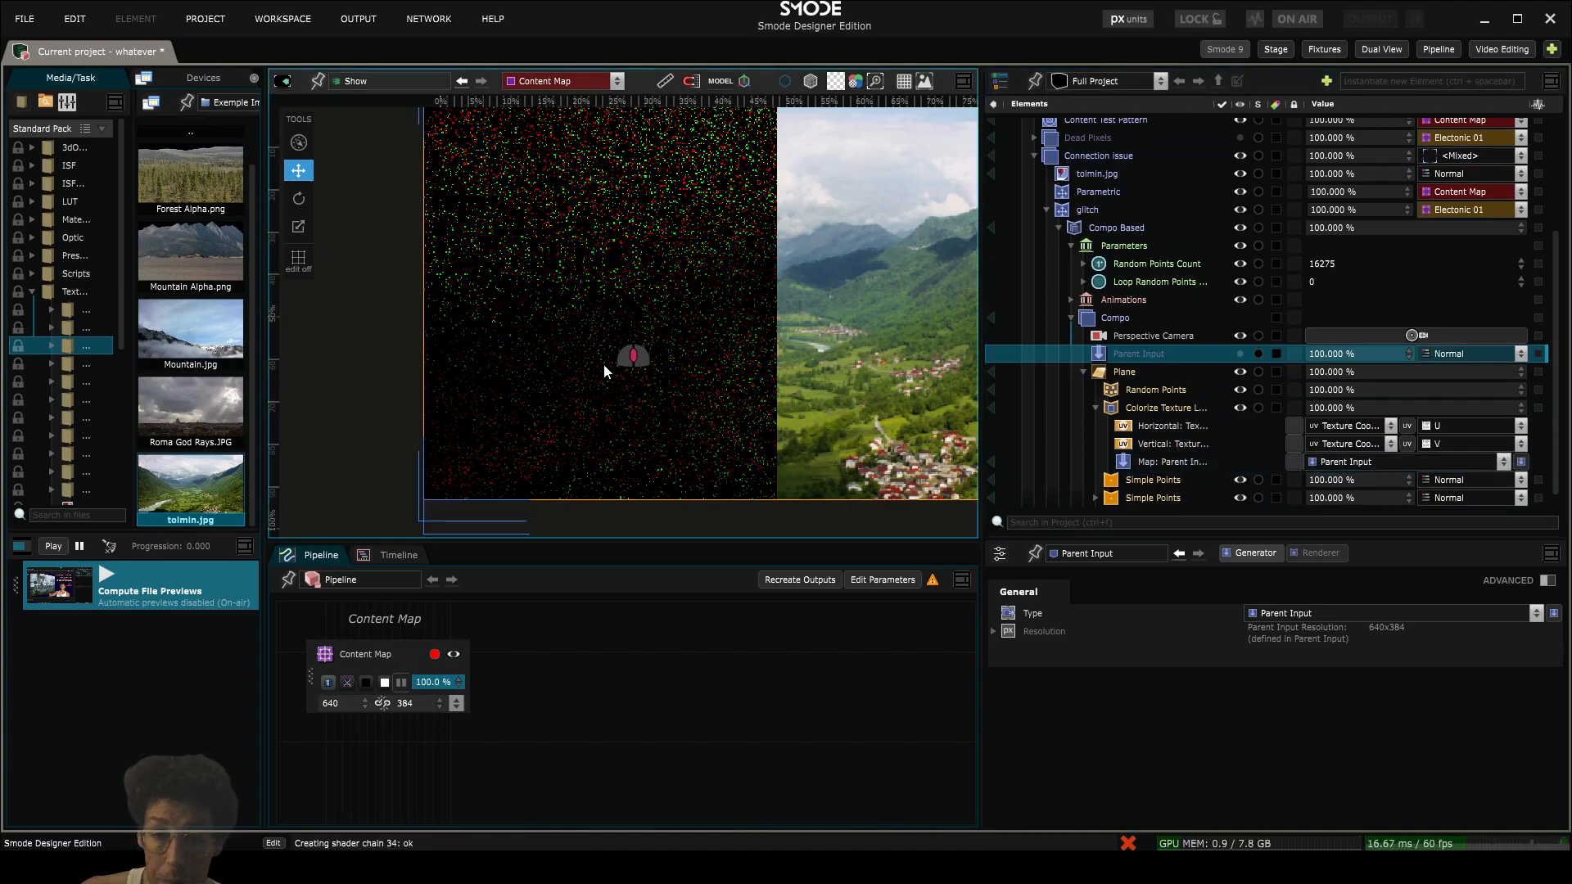
pyautogui.moveTo(602, 365); pyautogui.dragTo(652, 446)
pyautogui.scroll(5, 636, 414)
pyautogui.scroll(-8, 692, 277)
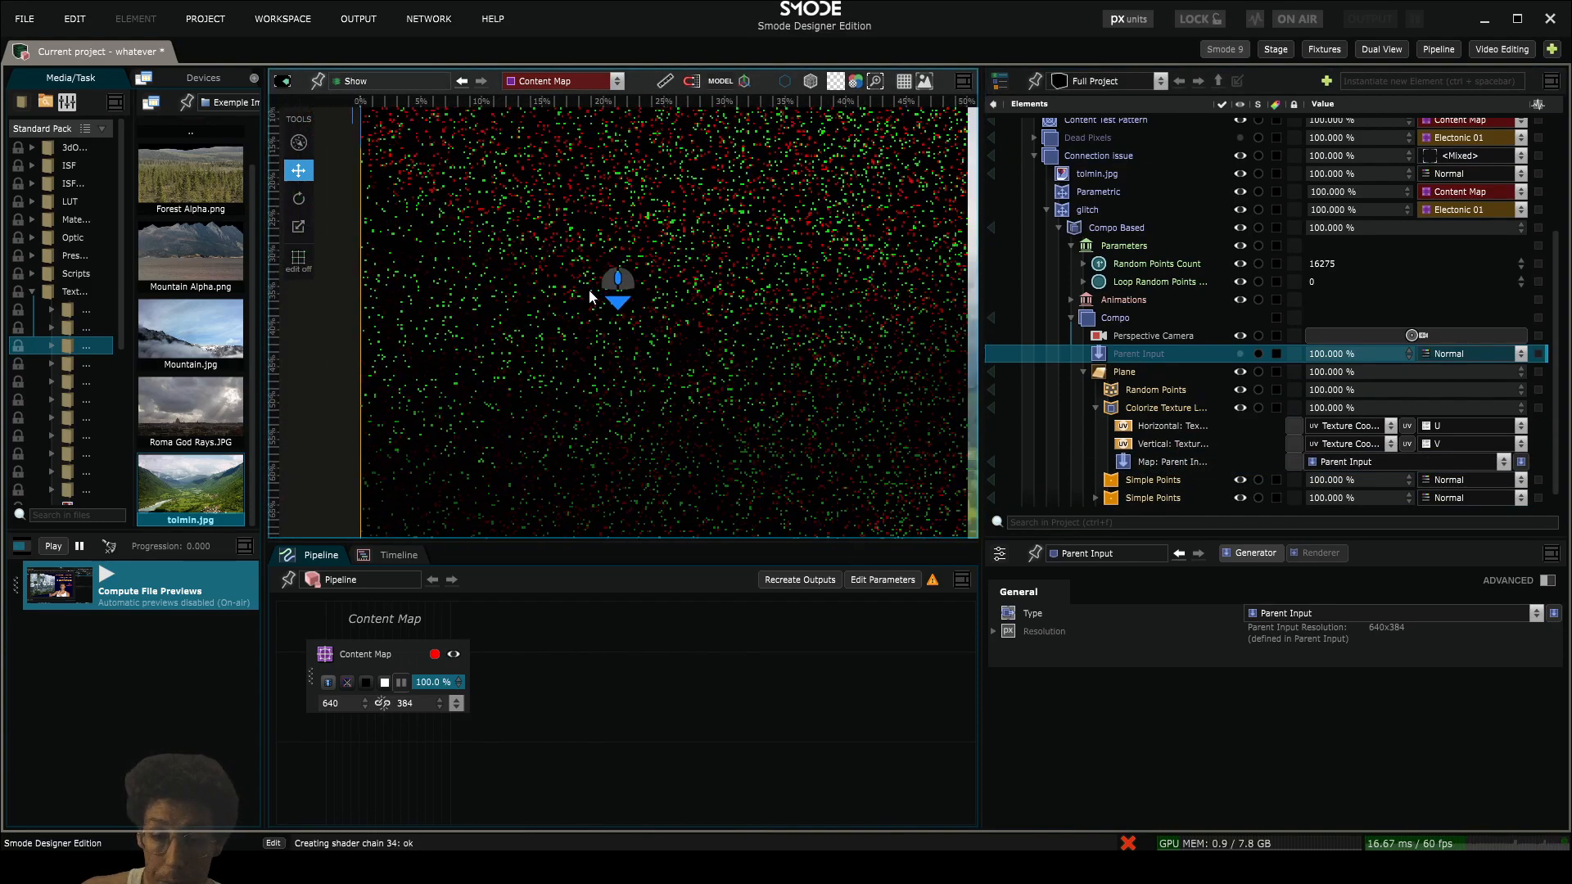
pyautogui.scroll(4, 695, 370)
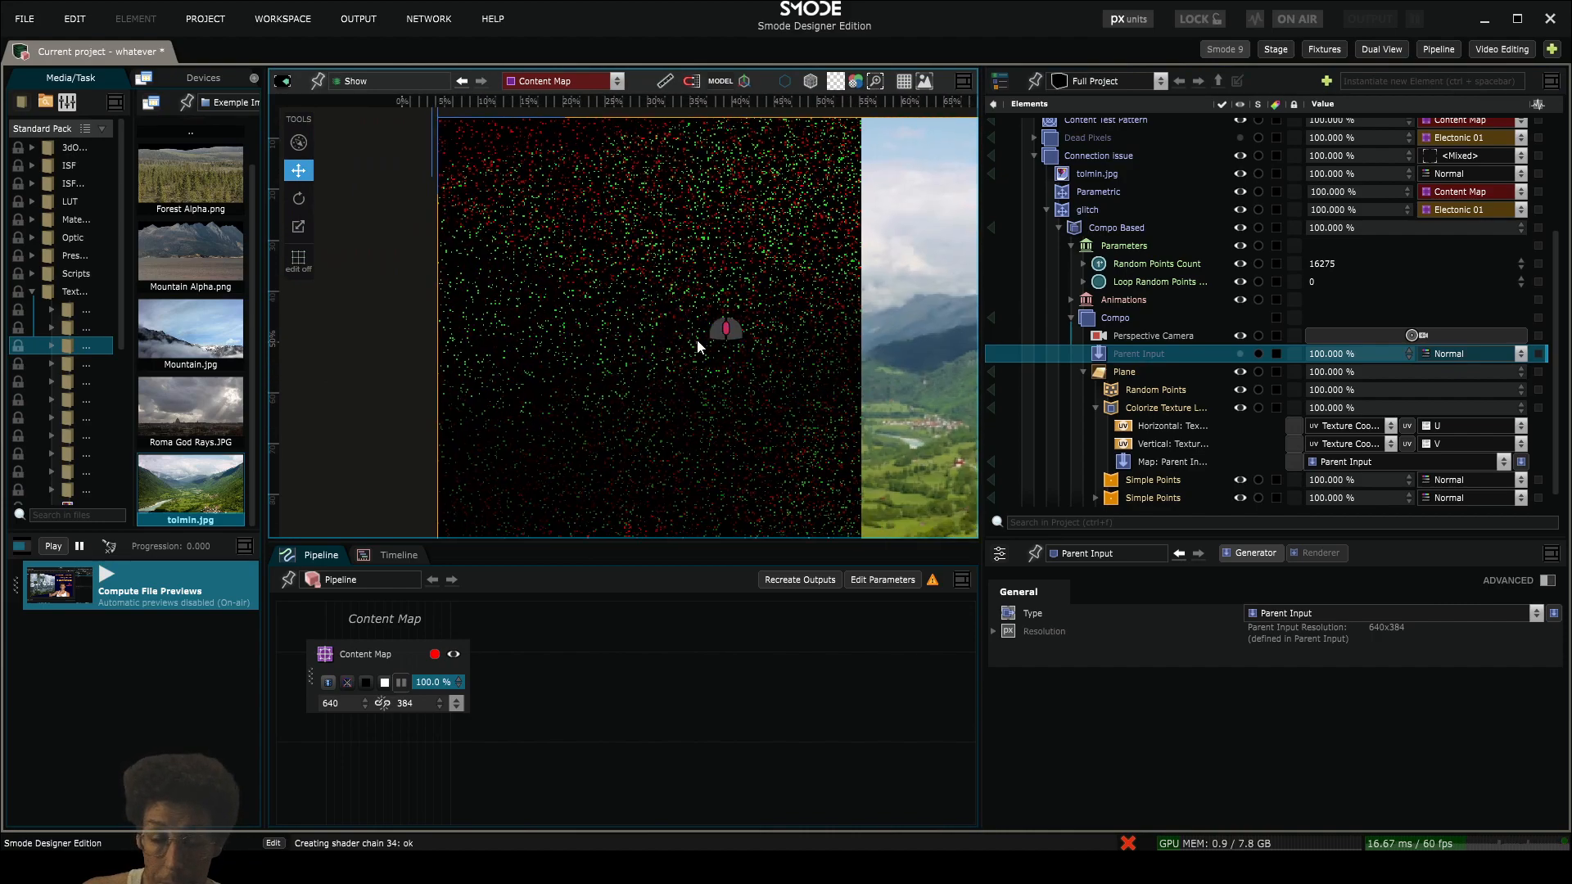
pyautogui.scroll(-3, 696, 341)
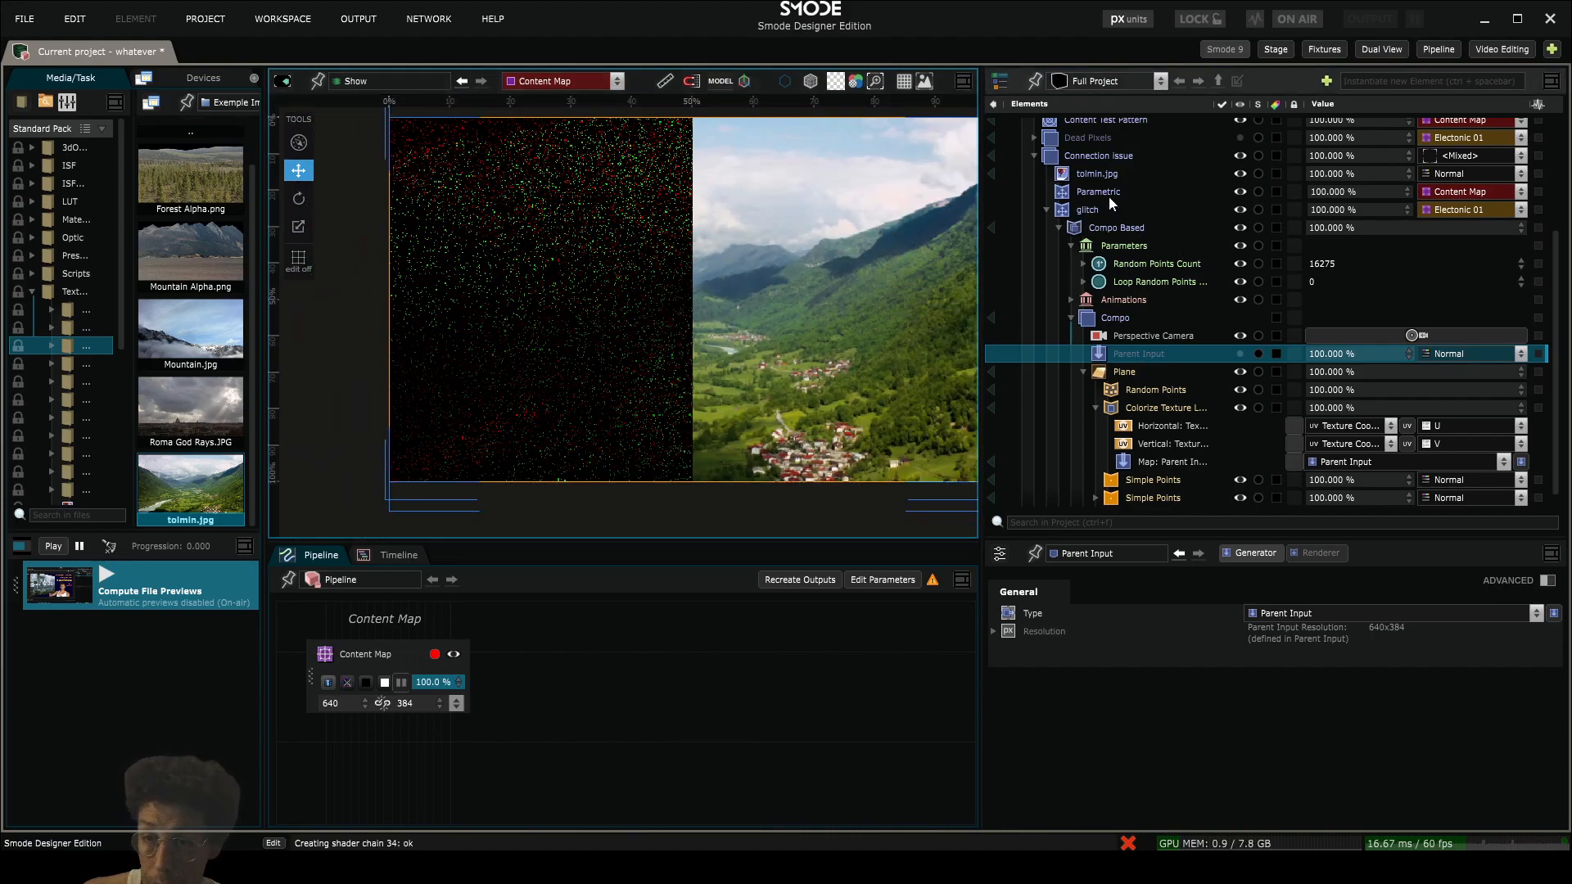
pyautogui.click(1088, 170)
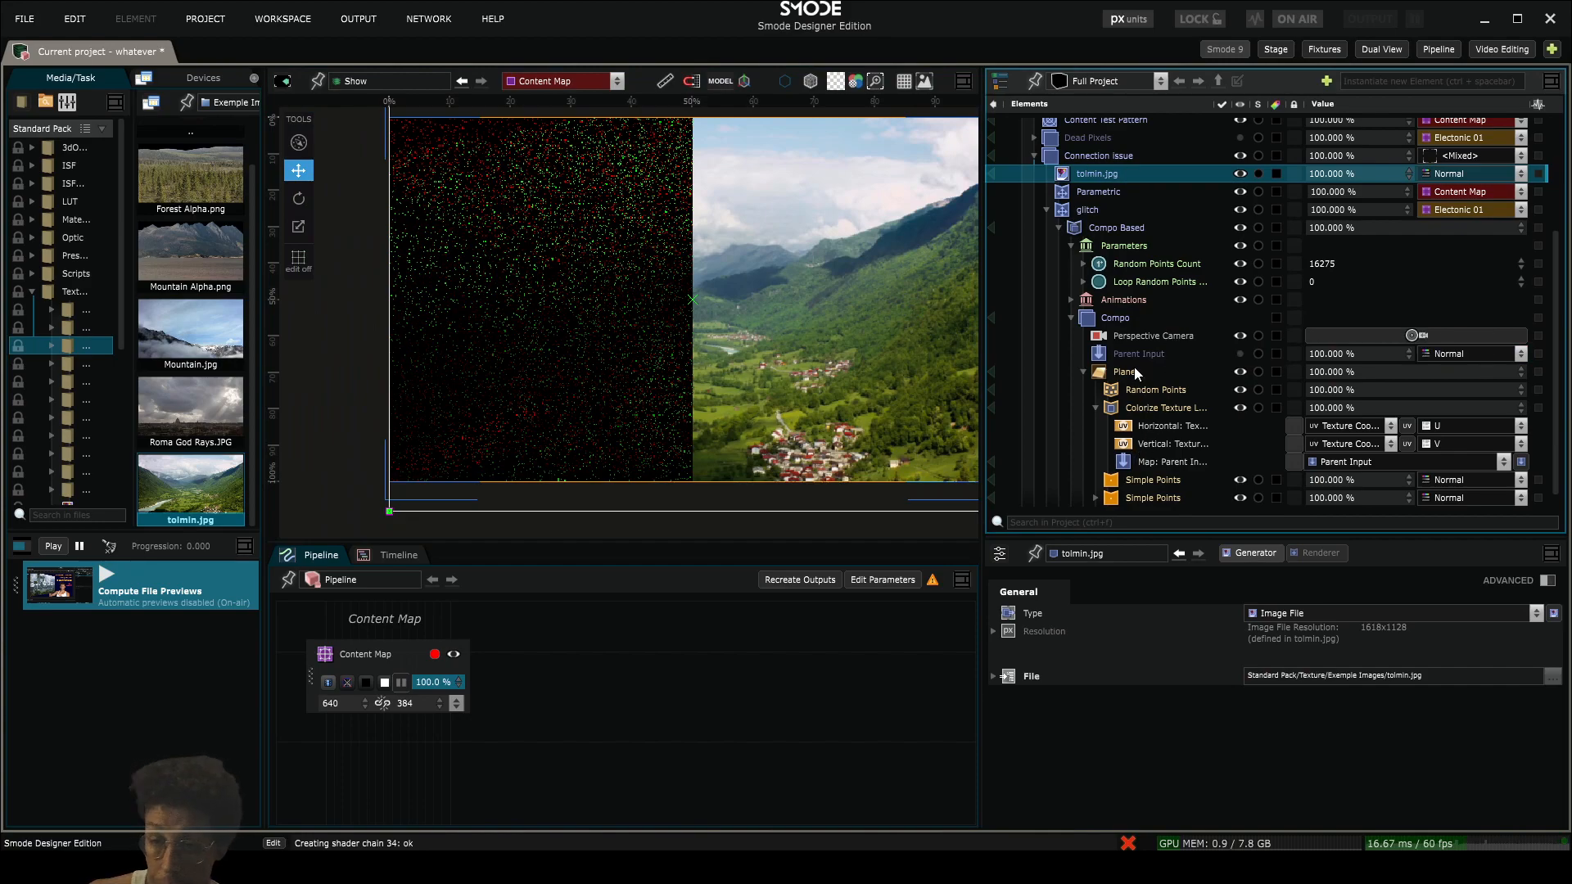
# - Try an Exposure modifier on the Parent Input map with exposure 6.28 and gamma 0.14, and delete it
pyautogui.rightClick(1151, 468)
pyautogui.moveTo(987, 205)
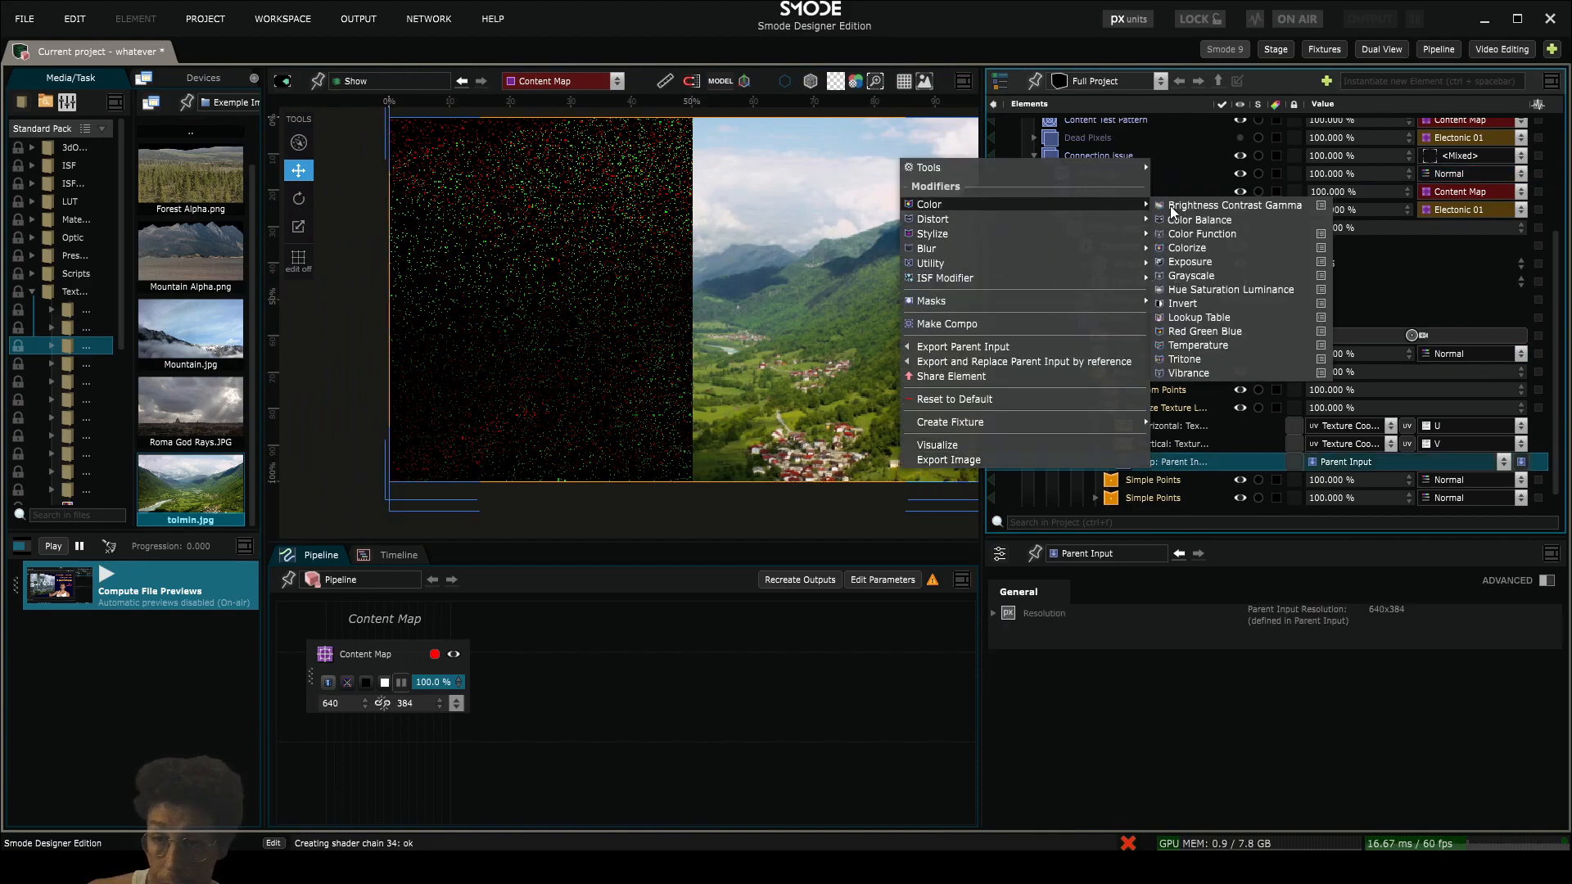
pyautogui.click(1240, 261)
pyautogui.moveTo(1275, 645); pyautogui.dragTo(1274, 478)
pyautogui.moveTo(1253, 688); pyautogui.dragTo(1297, 731)
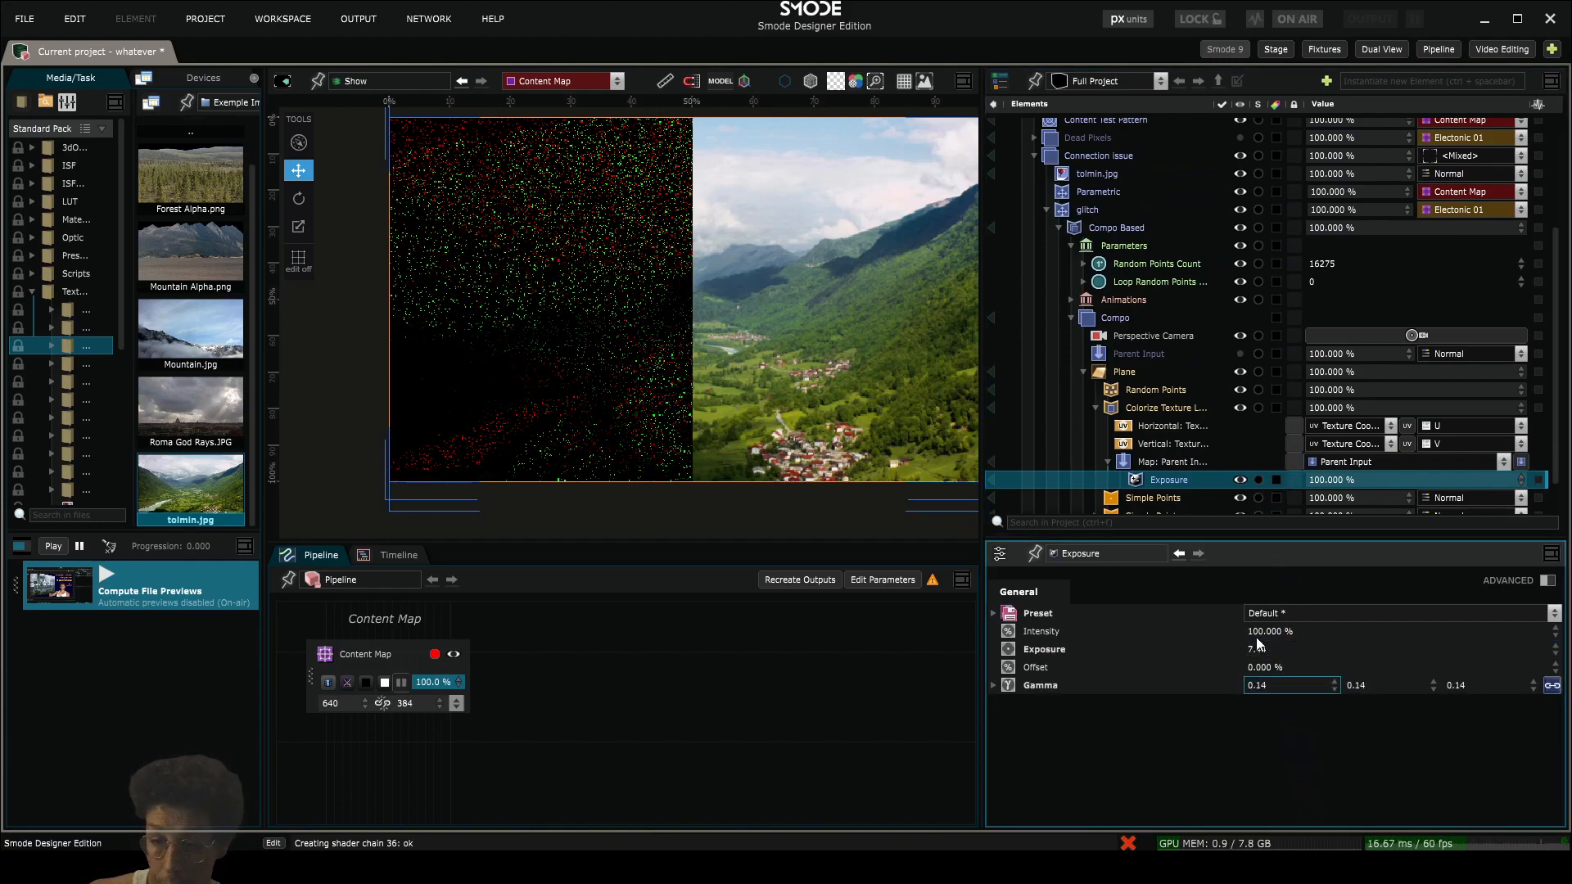
pyautogui.moveTo(1258, 645); pyautogui.dragTo(1302, 690)
pyautogui.click(1157, 480)
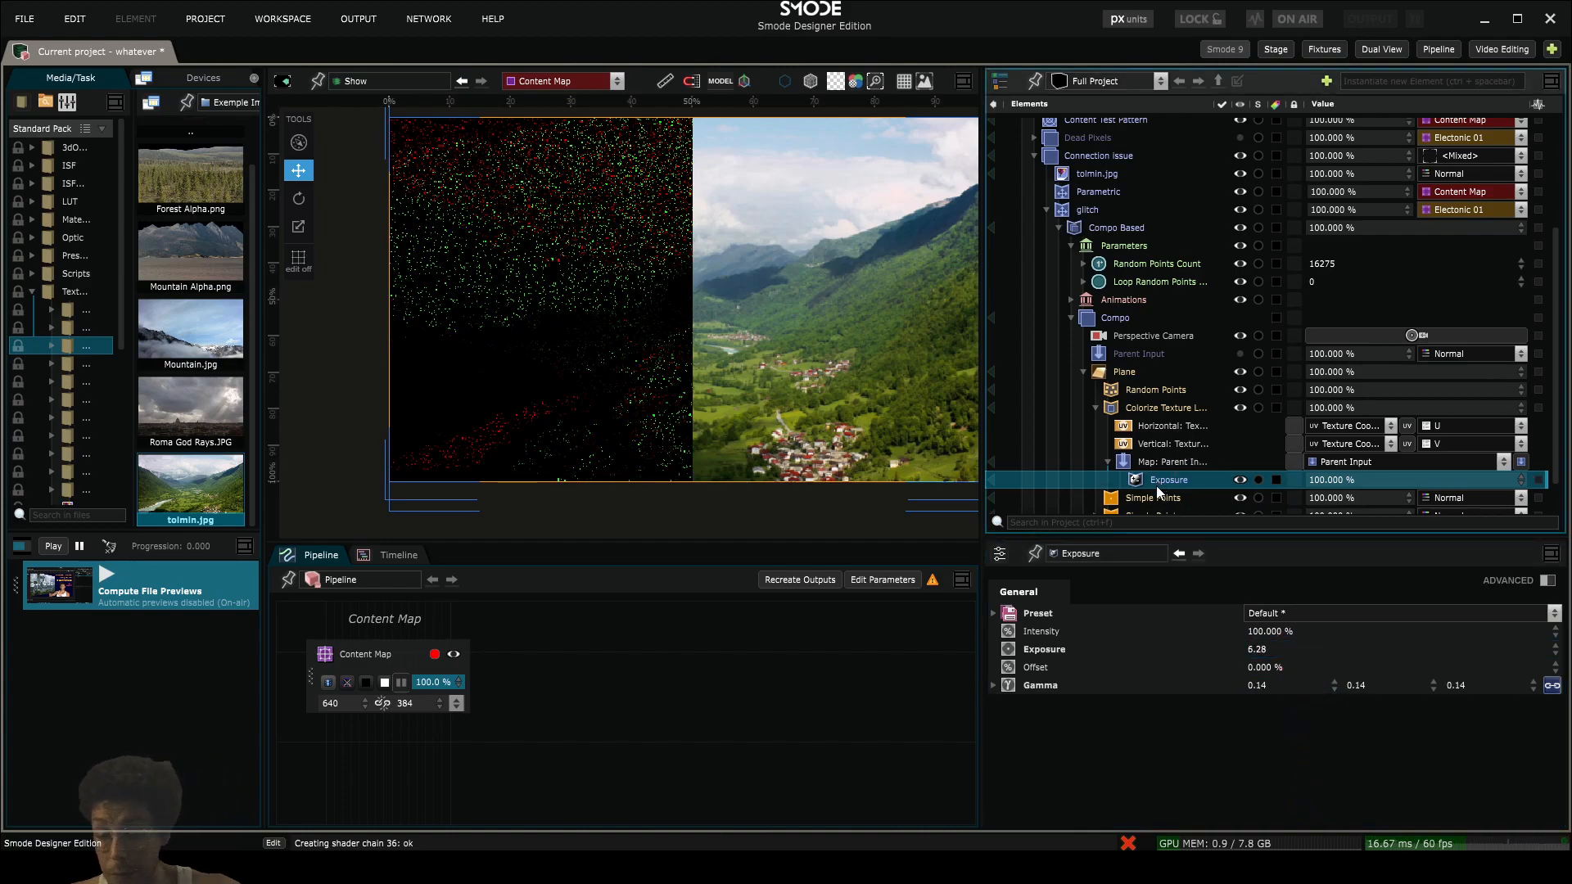
pyautogui.press('Delete')
# - Add a Sobel modifier to the Parent Input map and set its Edges Color to white, FFFFFFFF
pyautogui.rightClick(1146, 465)
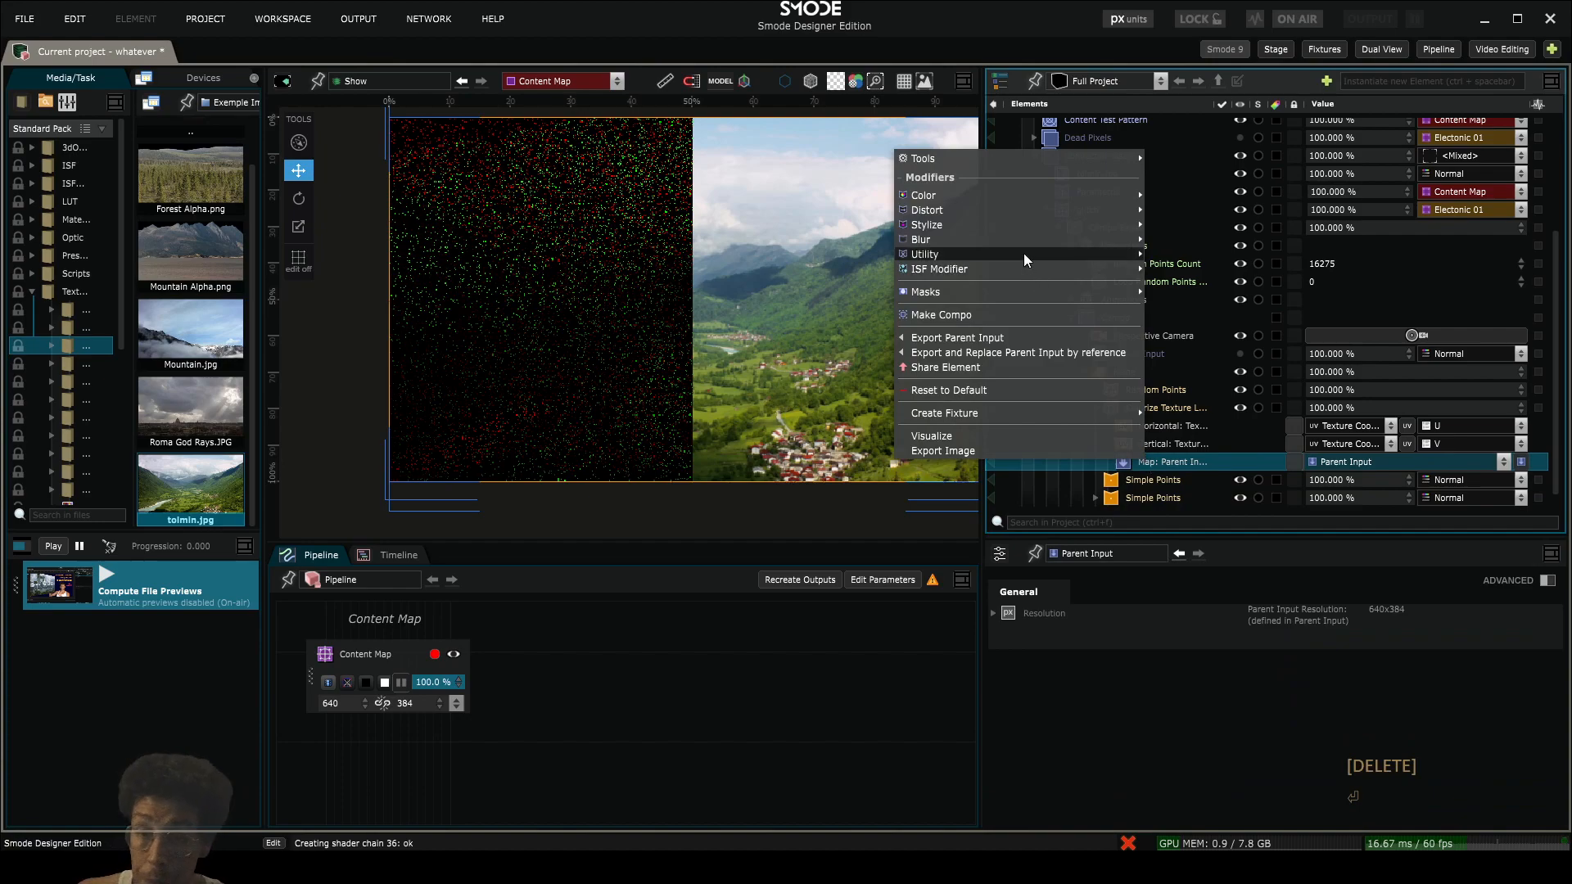
pyautogui.moveTo(1009, 221)
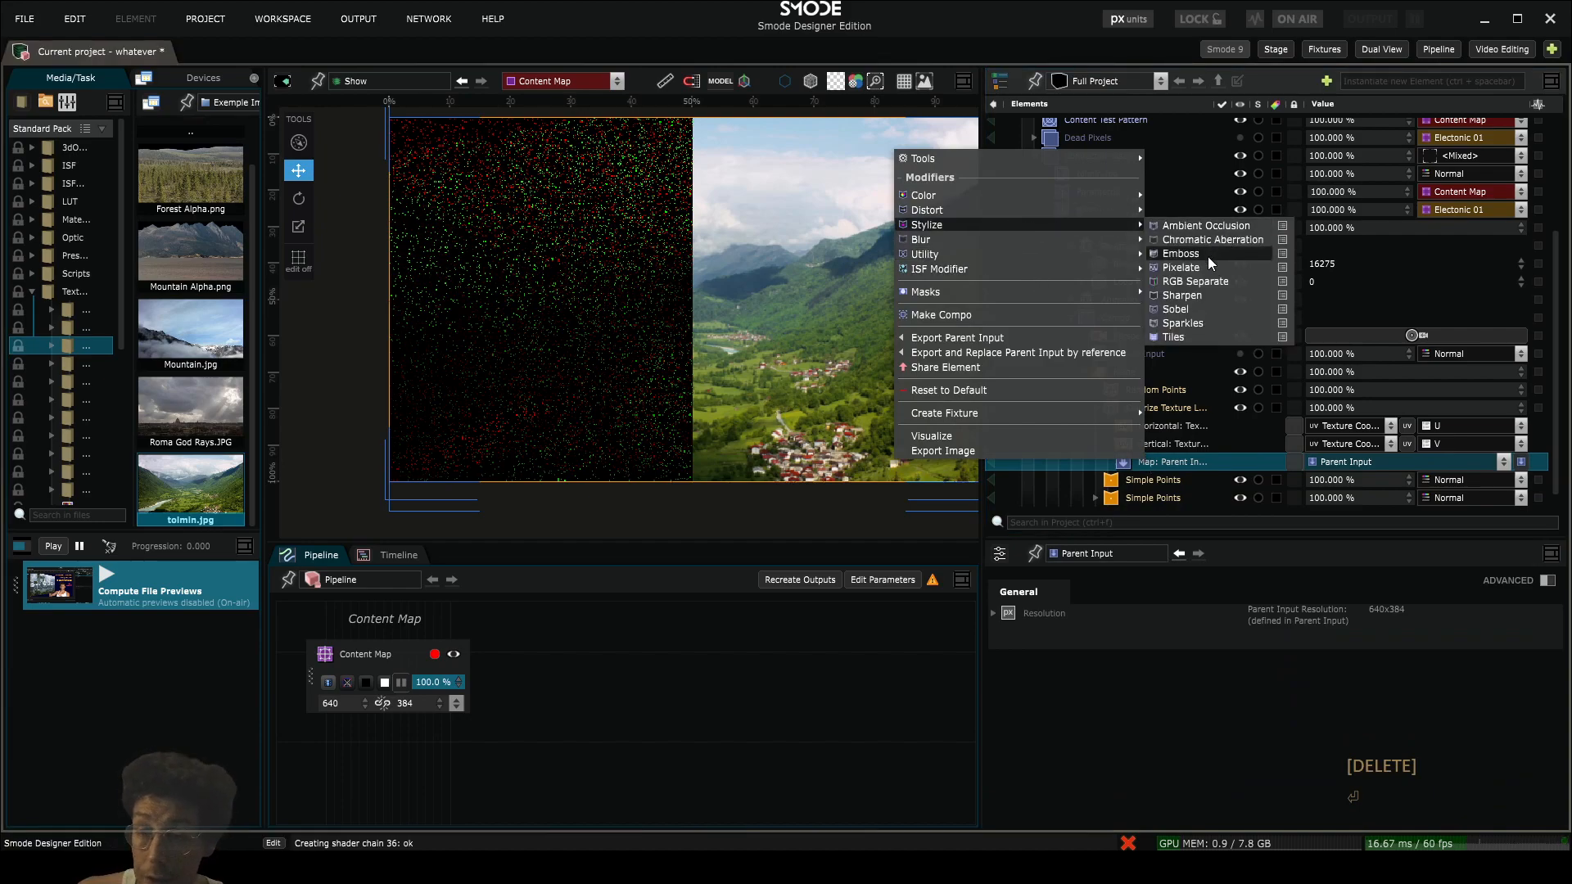
pyautogui.click(1206, 310)
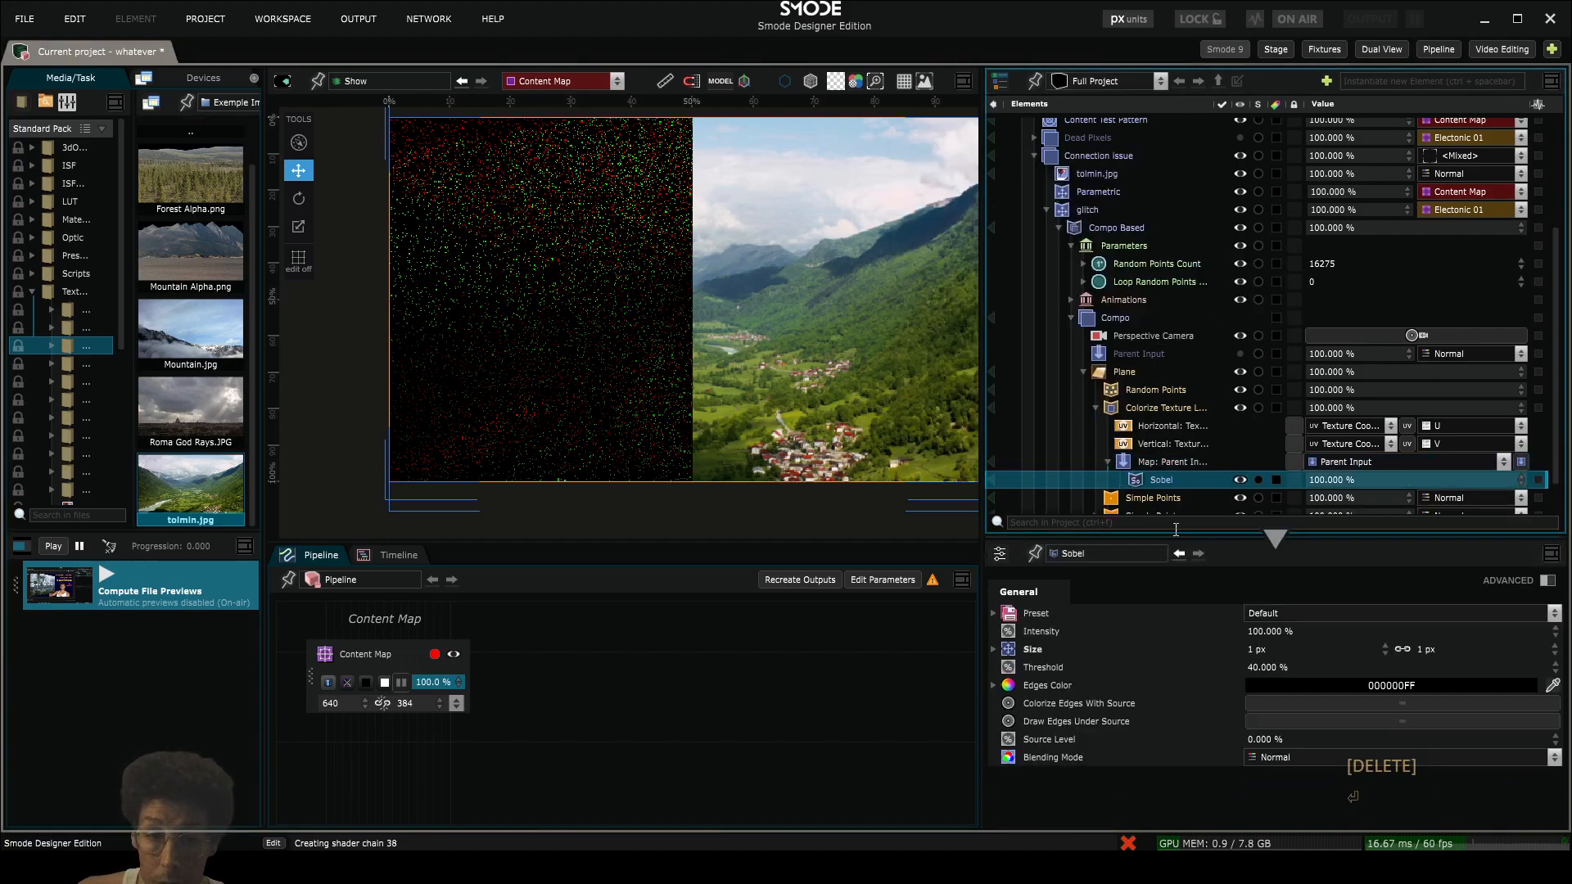
pyautogui.click(1331, 686)
pyautogui.click(1248, 678)
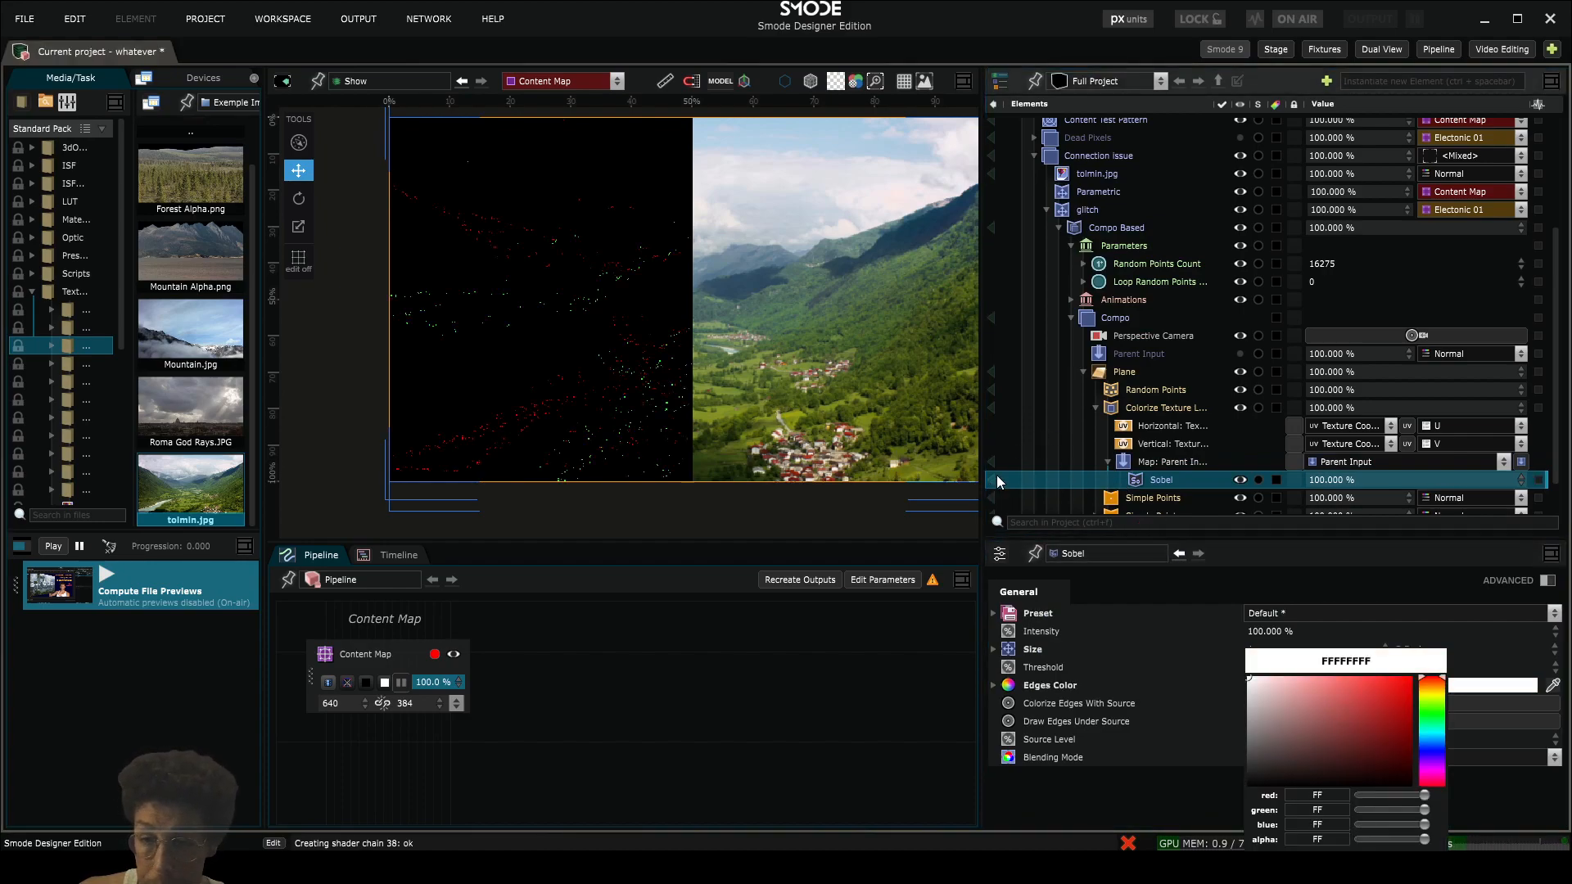
# - Preview the Sobel modifier alone against a black background, compare its edges with the source image, and return to the Show view
pyautogui.click(995, 480)
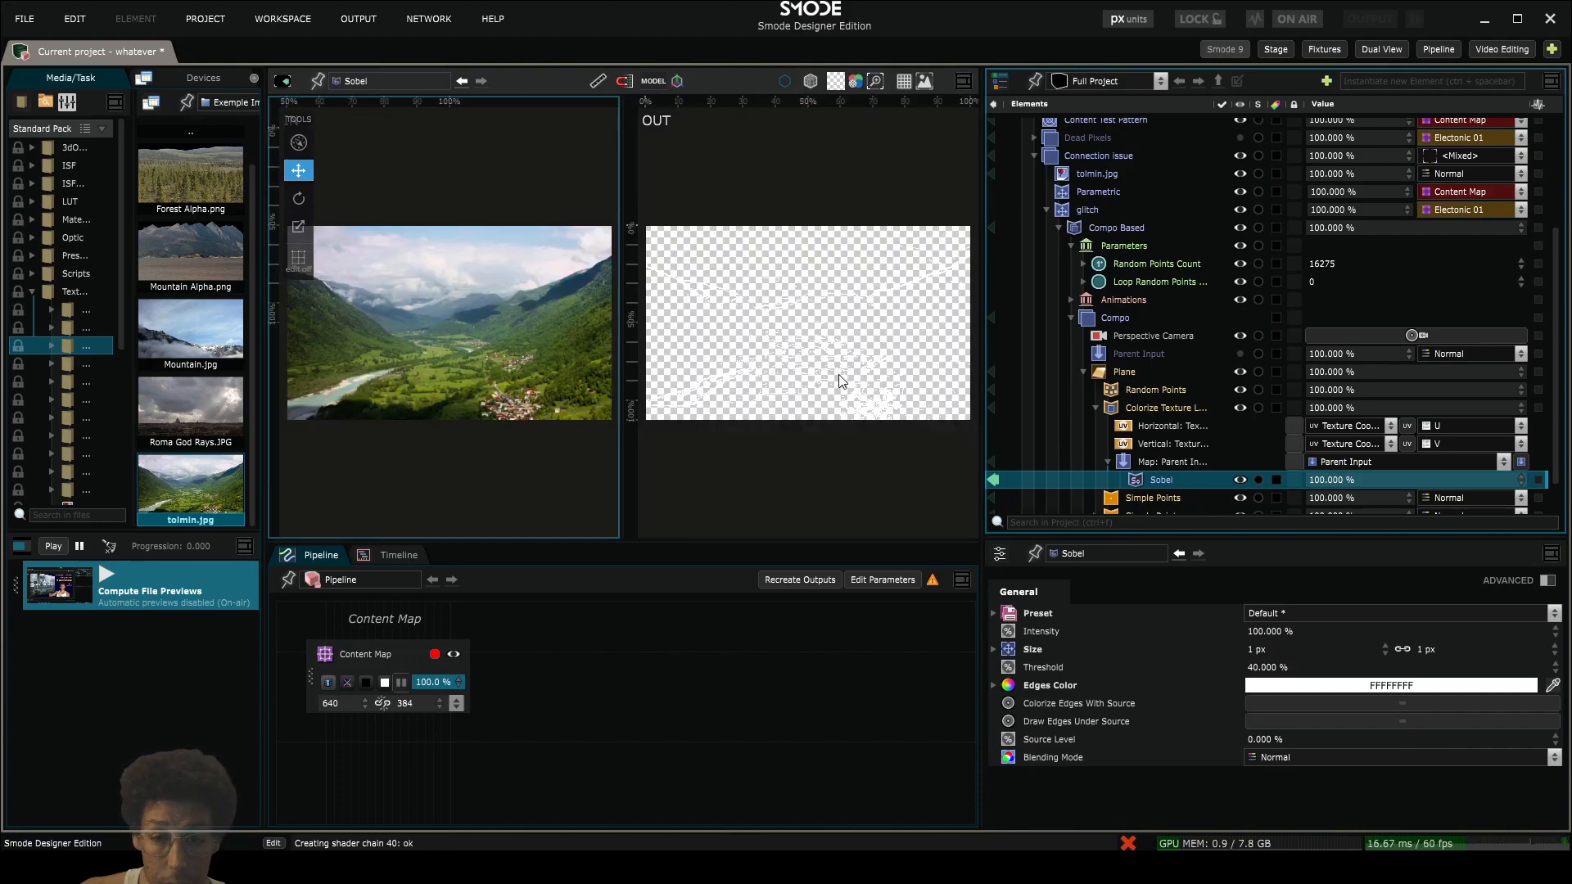
pyautogui.scroll(5, 886, 160)
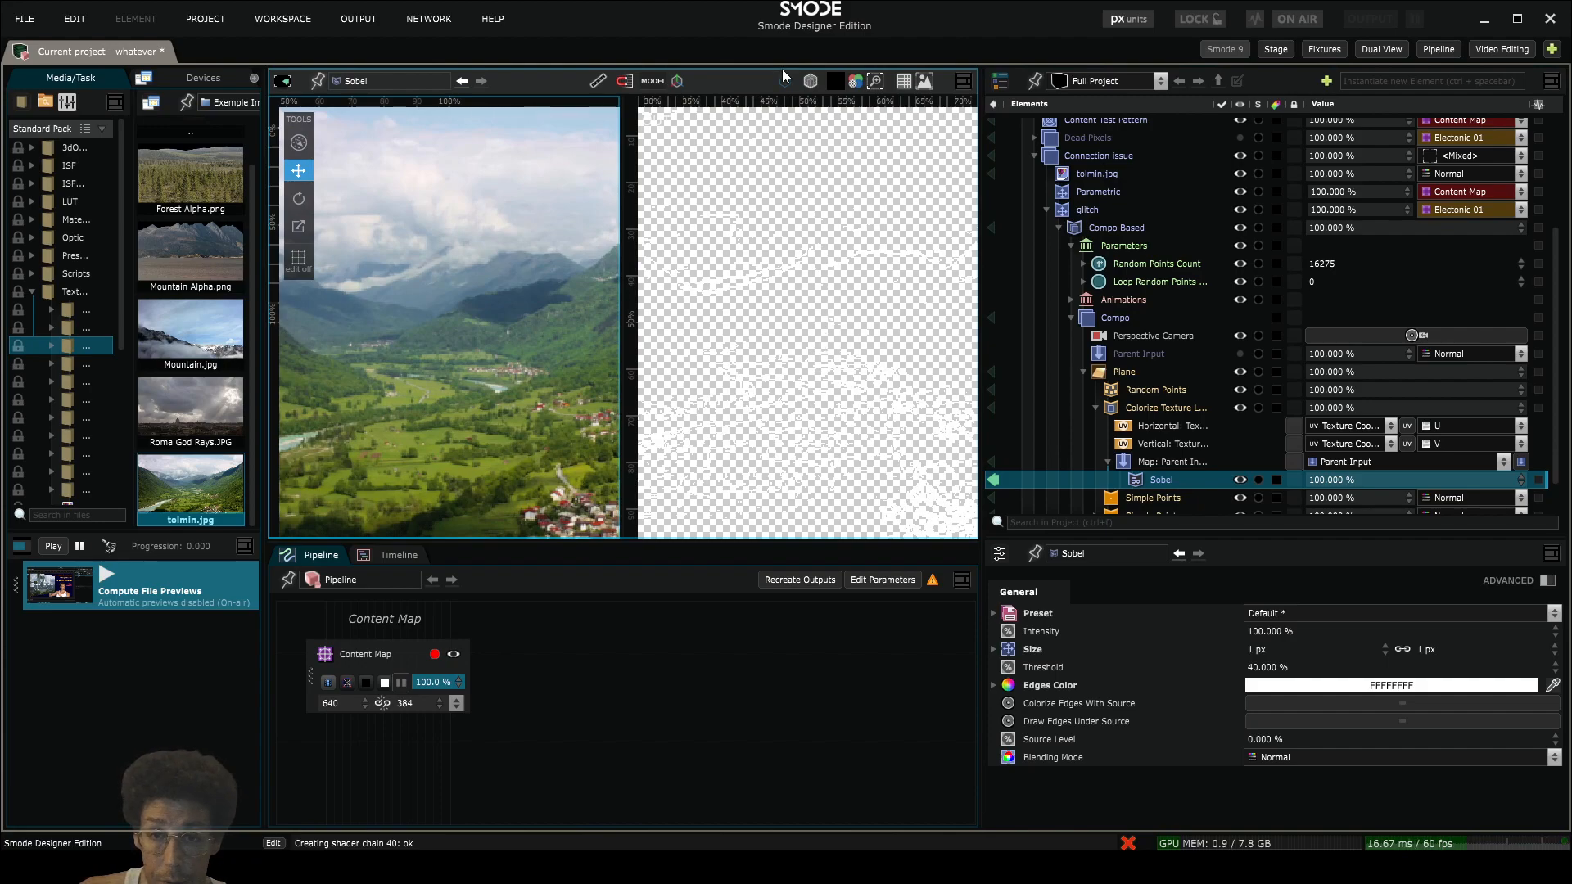
pyautogui.click(833, 82)
pyautogui.click(809, 115)
pyautogui.click(809, 115)
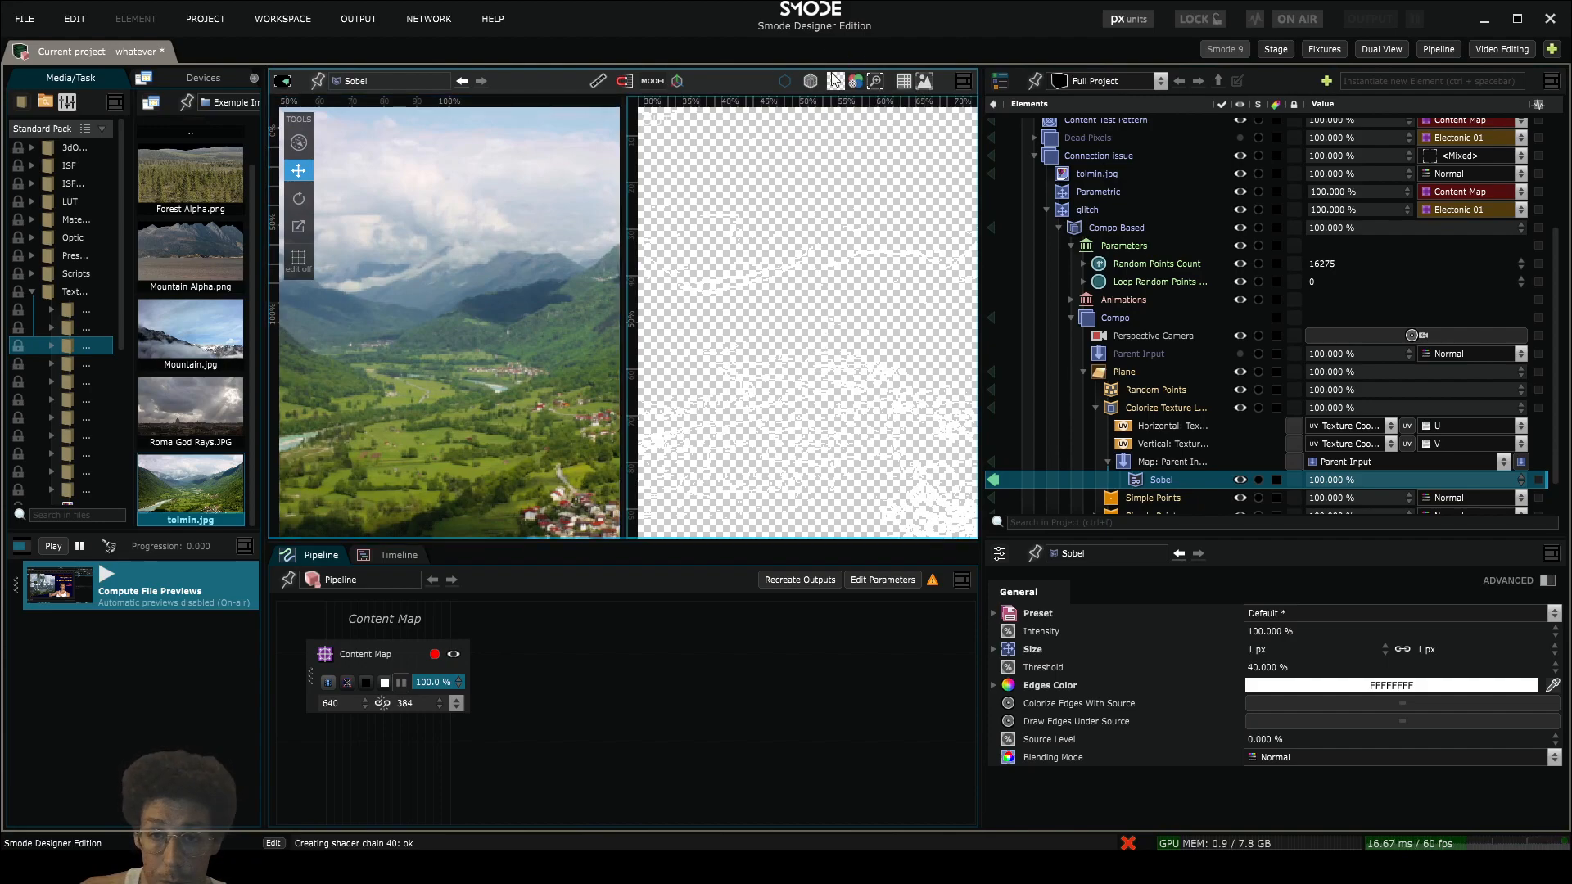
pyautogui.click(835, 82)
pyautogui.click(840, 120)
pyautogui.scroll(-5, 838, 357)
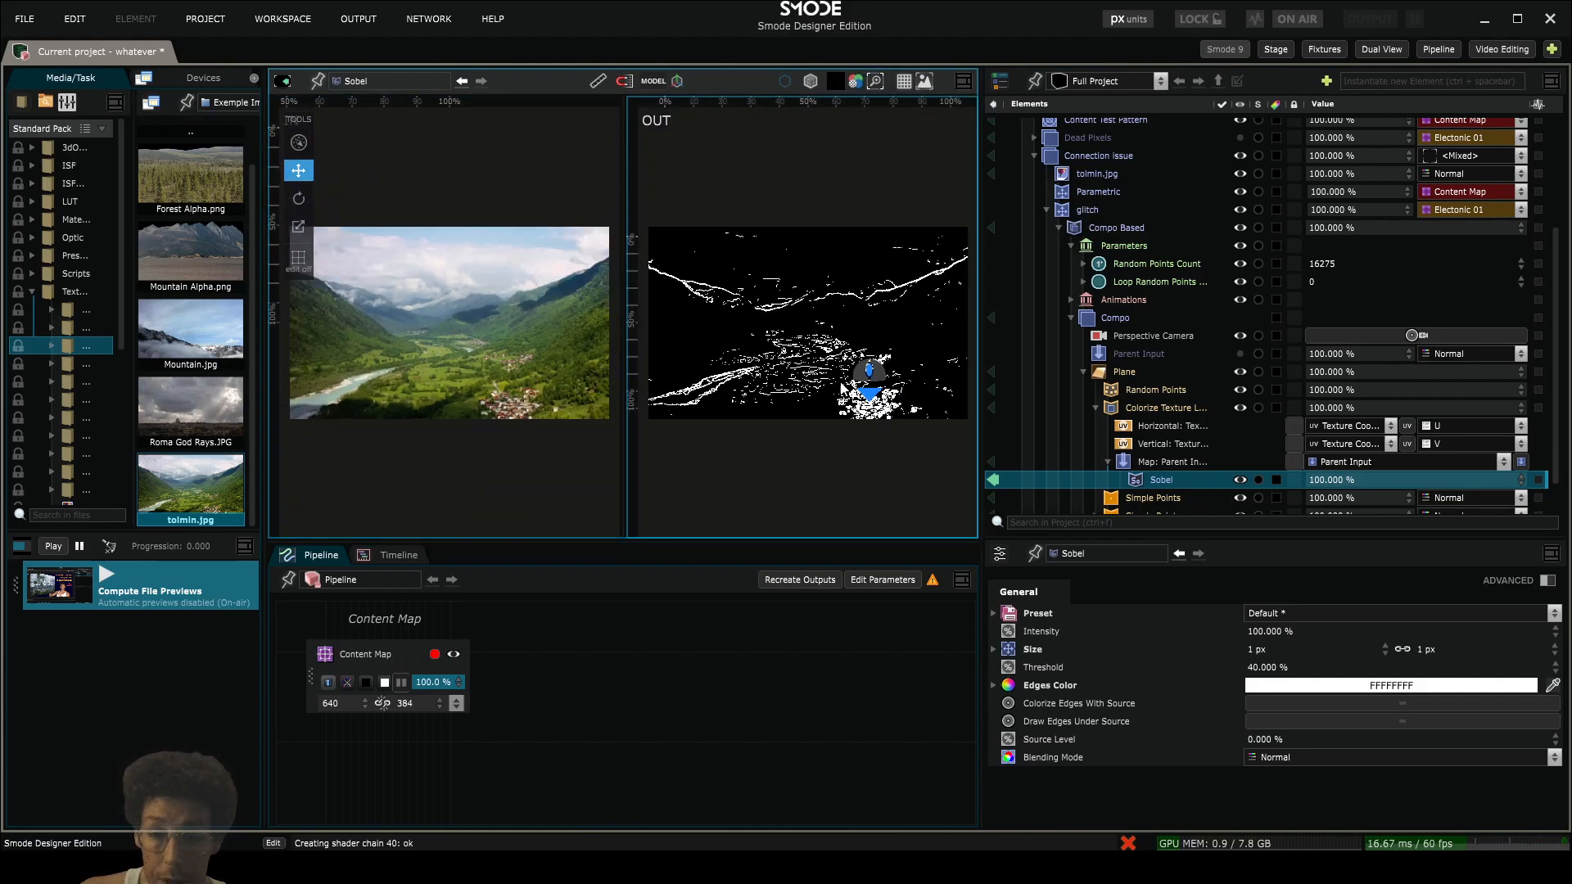
pyautogui.scroll(10, 838, 357)
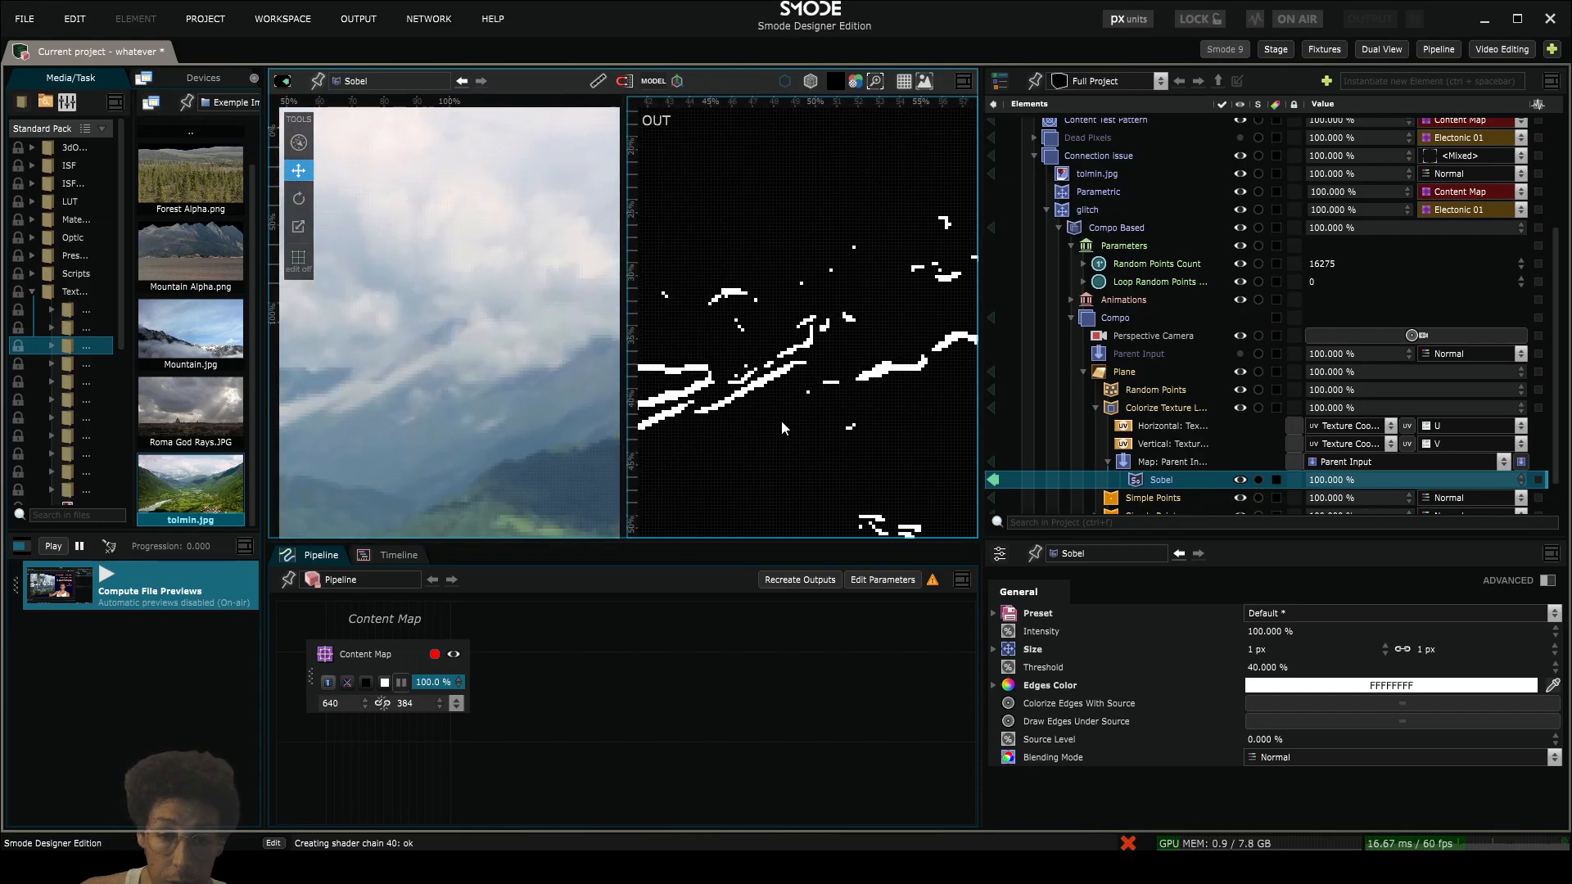
pyautogui.scroll(-8, 819, 383)
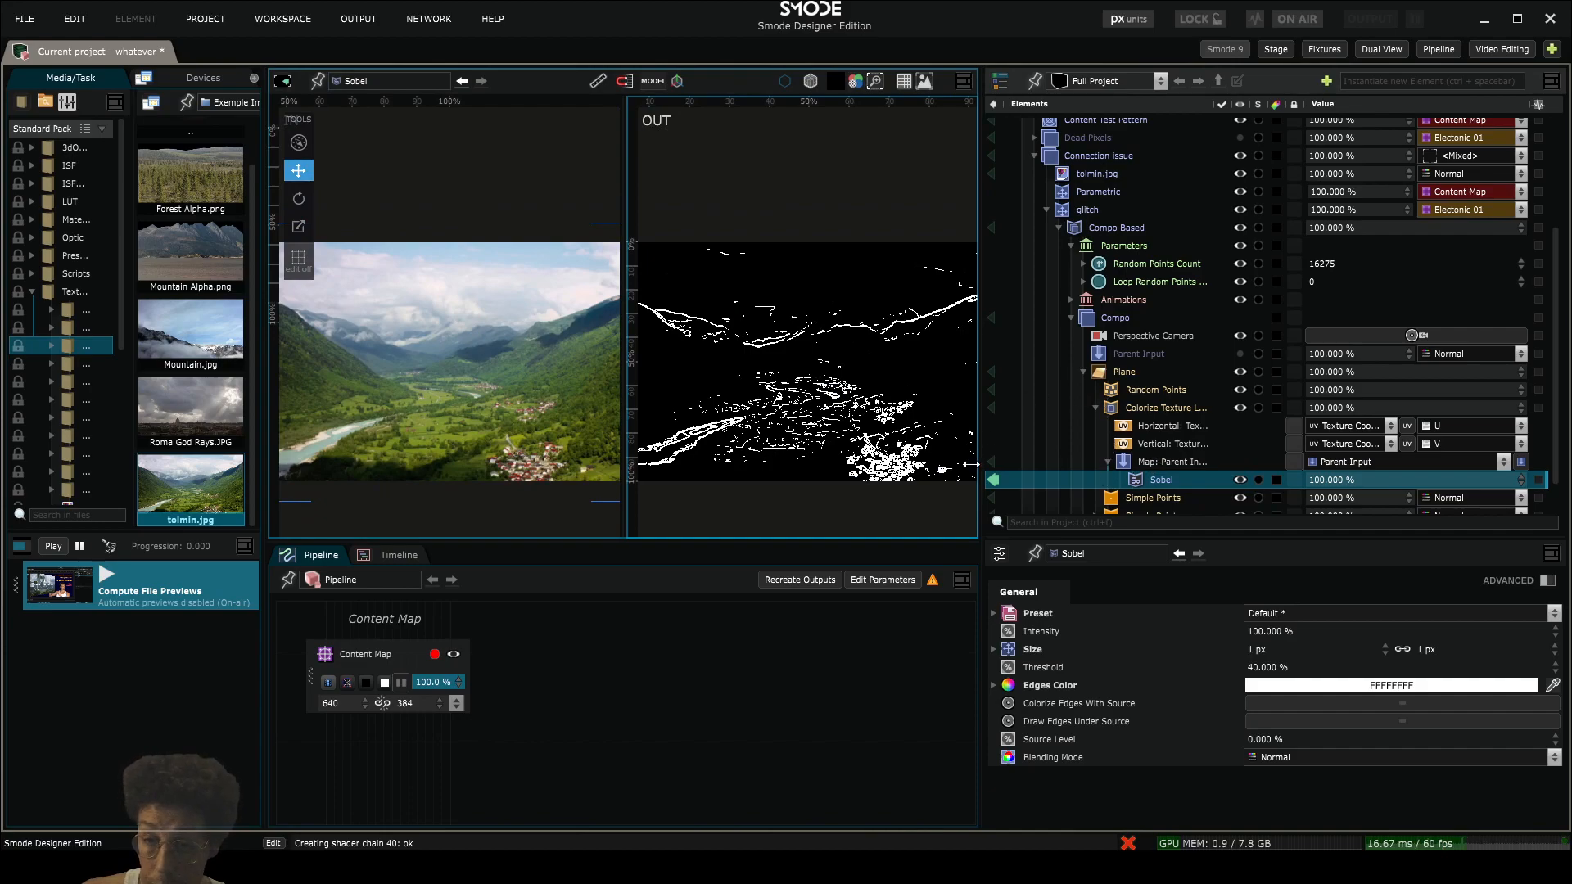
pyautogui.scroll(8, 786, 360)
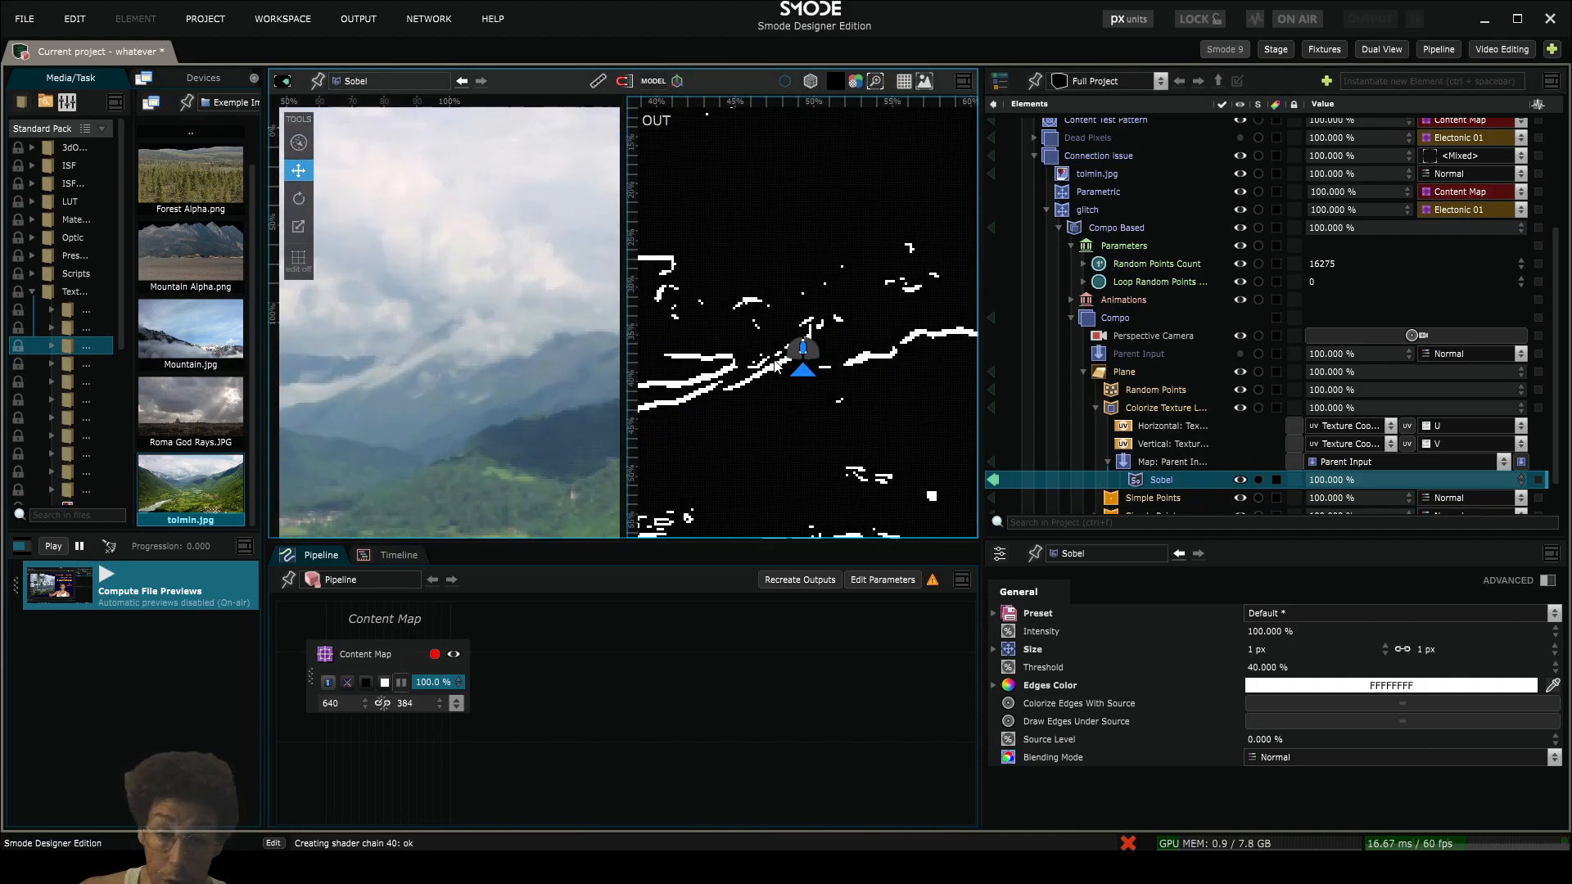
pyautogui.moveTo(490, 414); pyautogui.dragTo(556, 335)
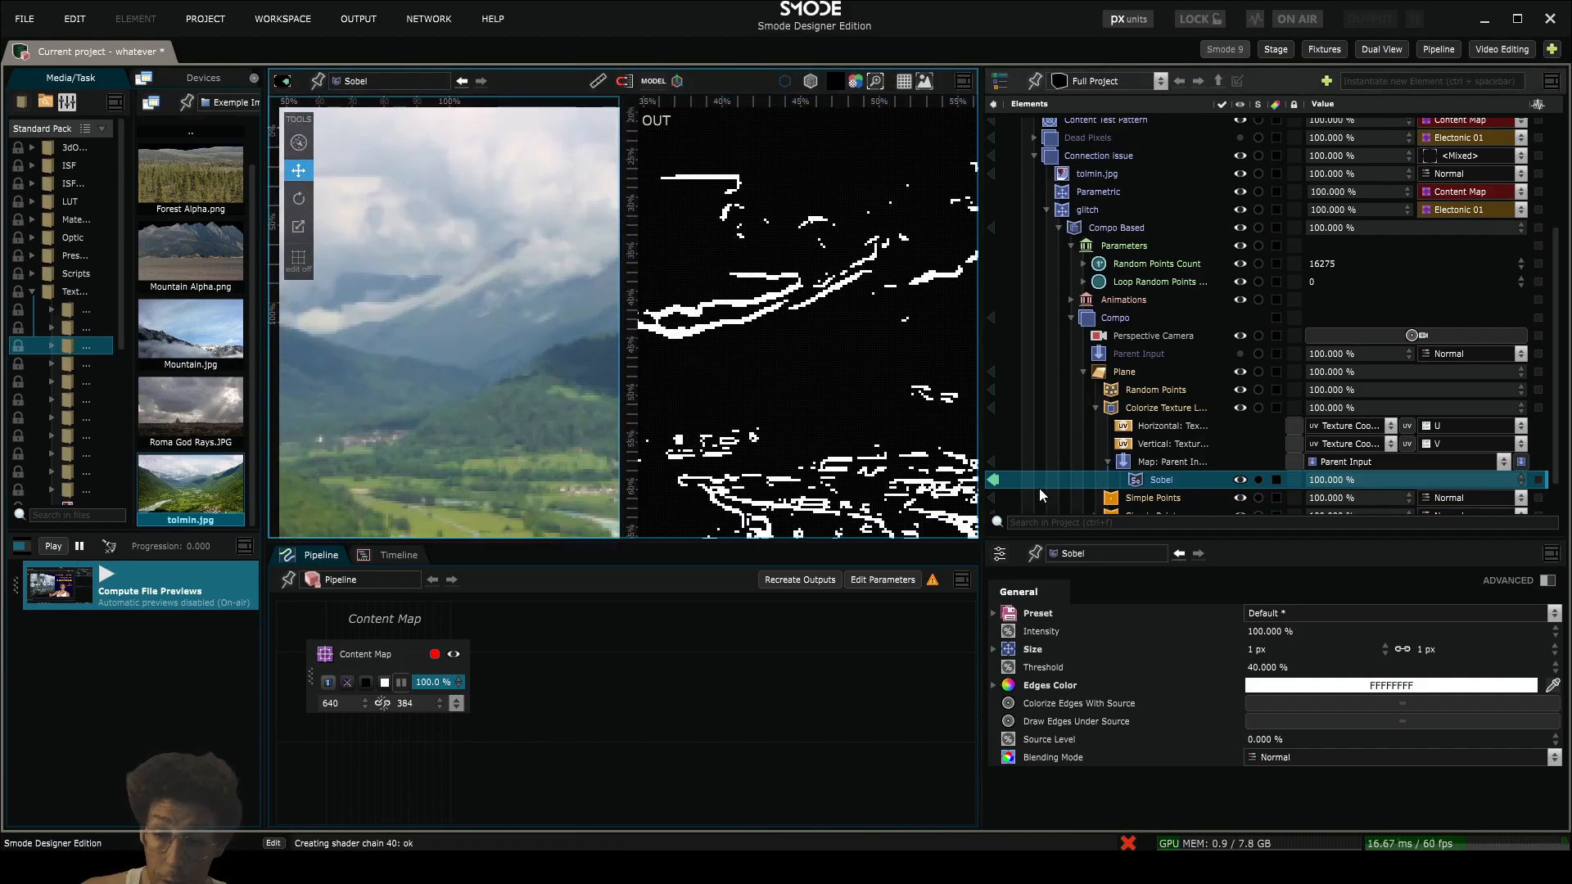
pyautogui.click(1000, 482)
pyautogui.scroll(5, 523, 350)
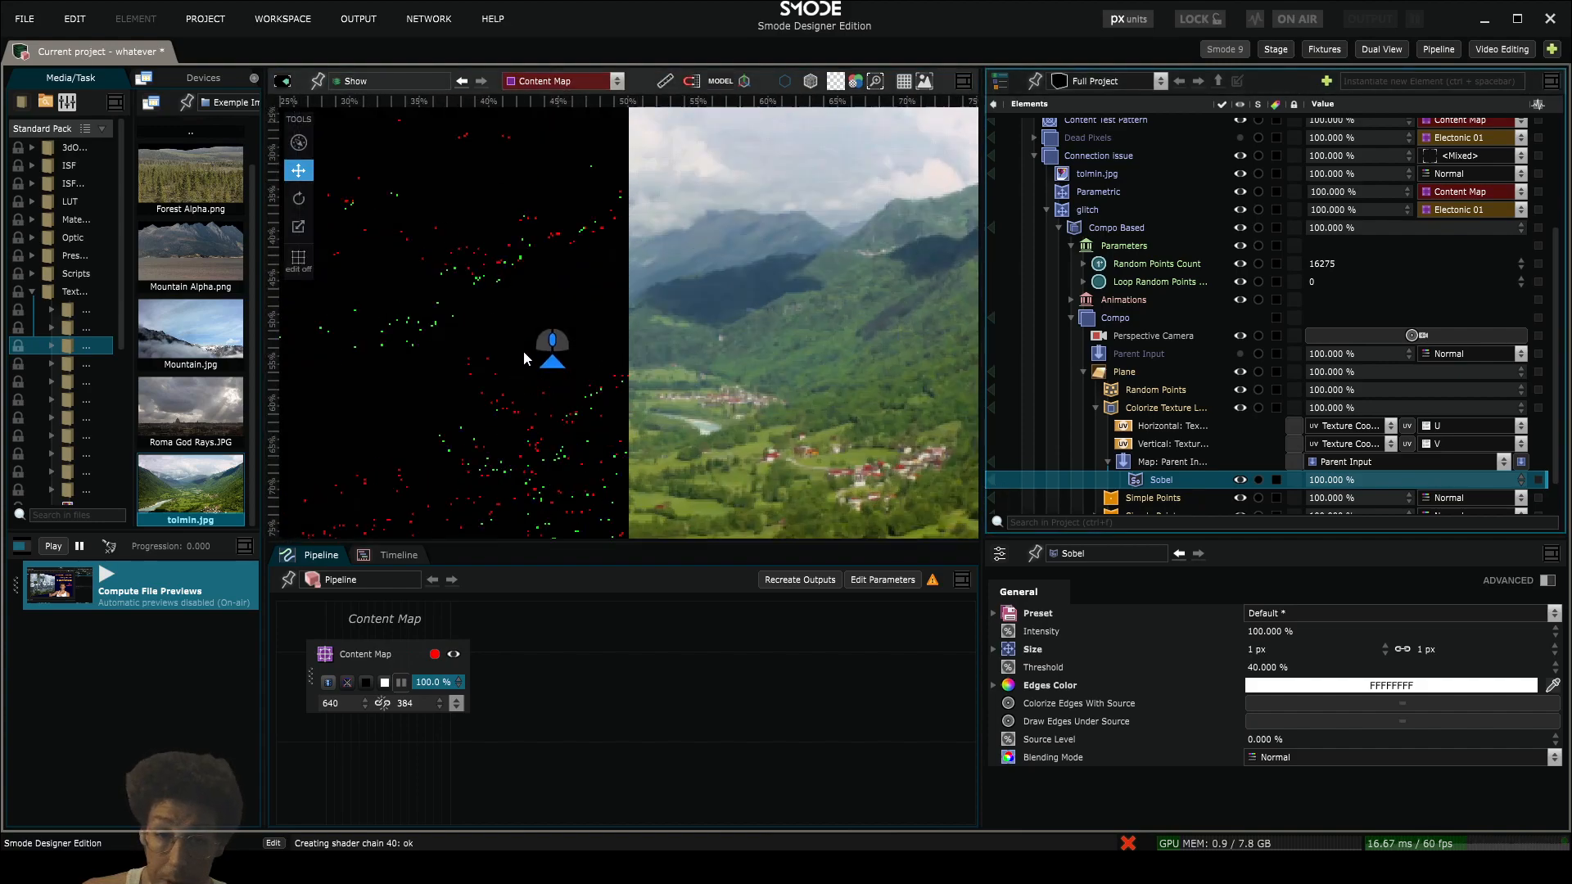
# - Make the glitch compo's Parent Input layer visible again and set the Random Points Count to 141667
pyautogui.scroll(-5, 365, 283)
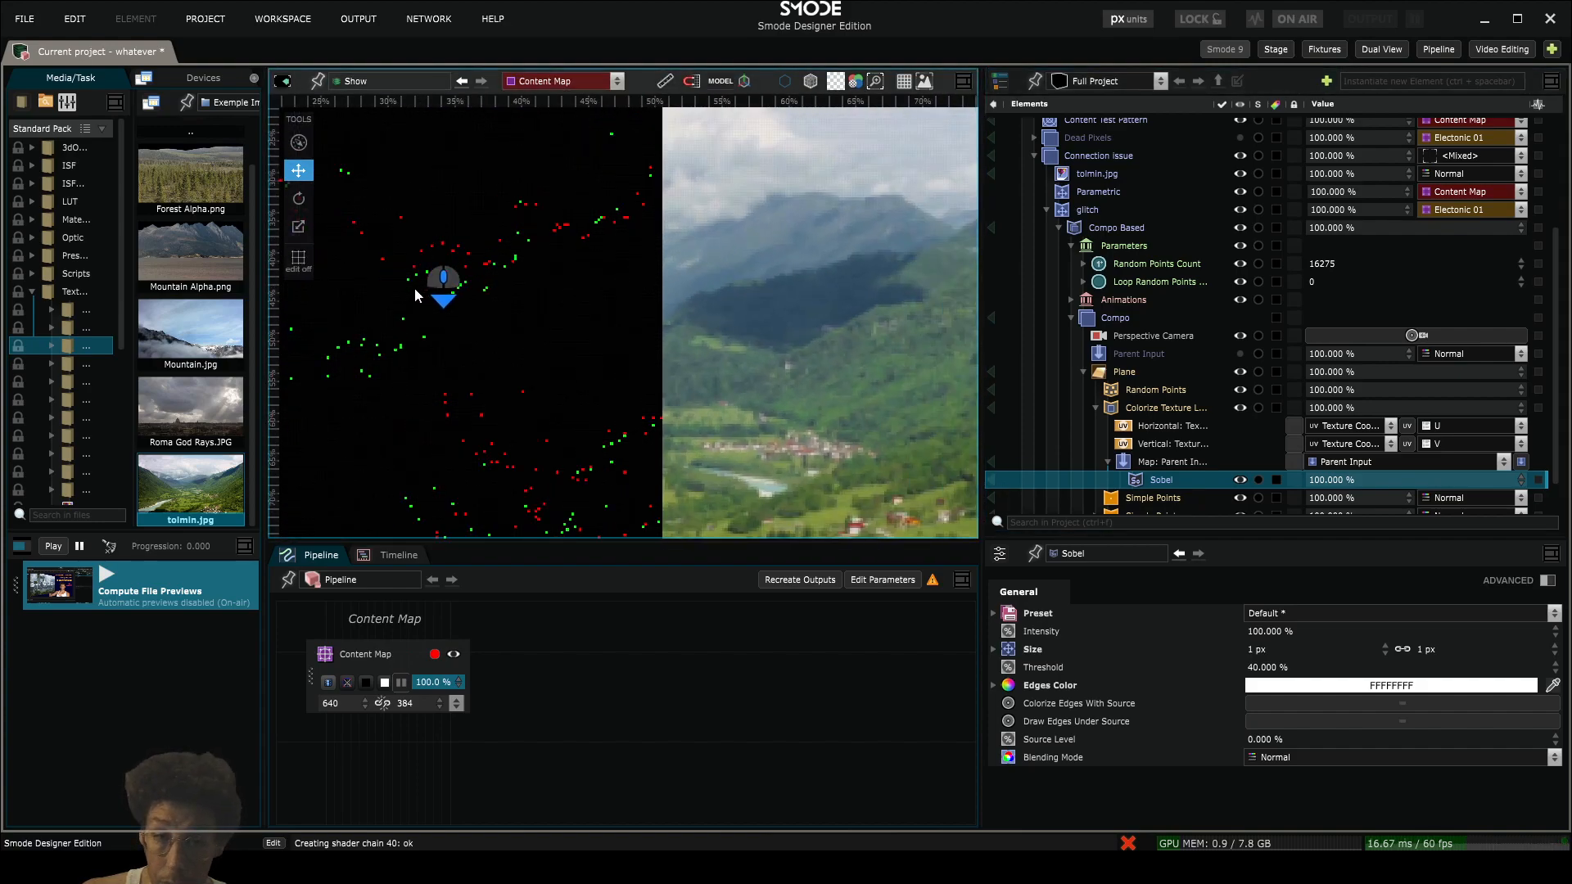
pyautogui.moveTo(348, 320); pyautogui.dragTo(534, 289)
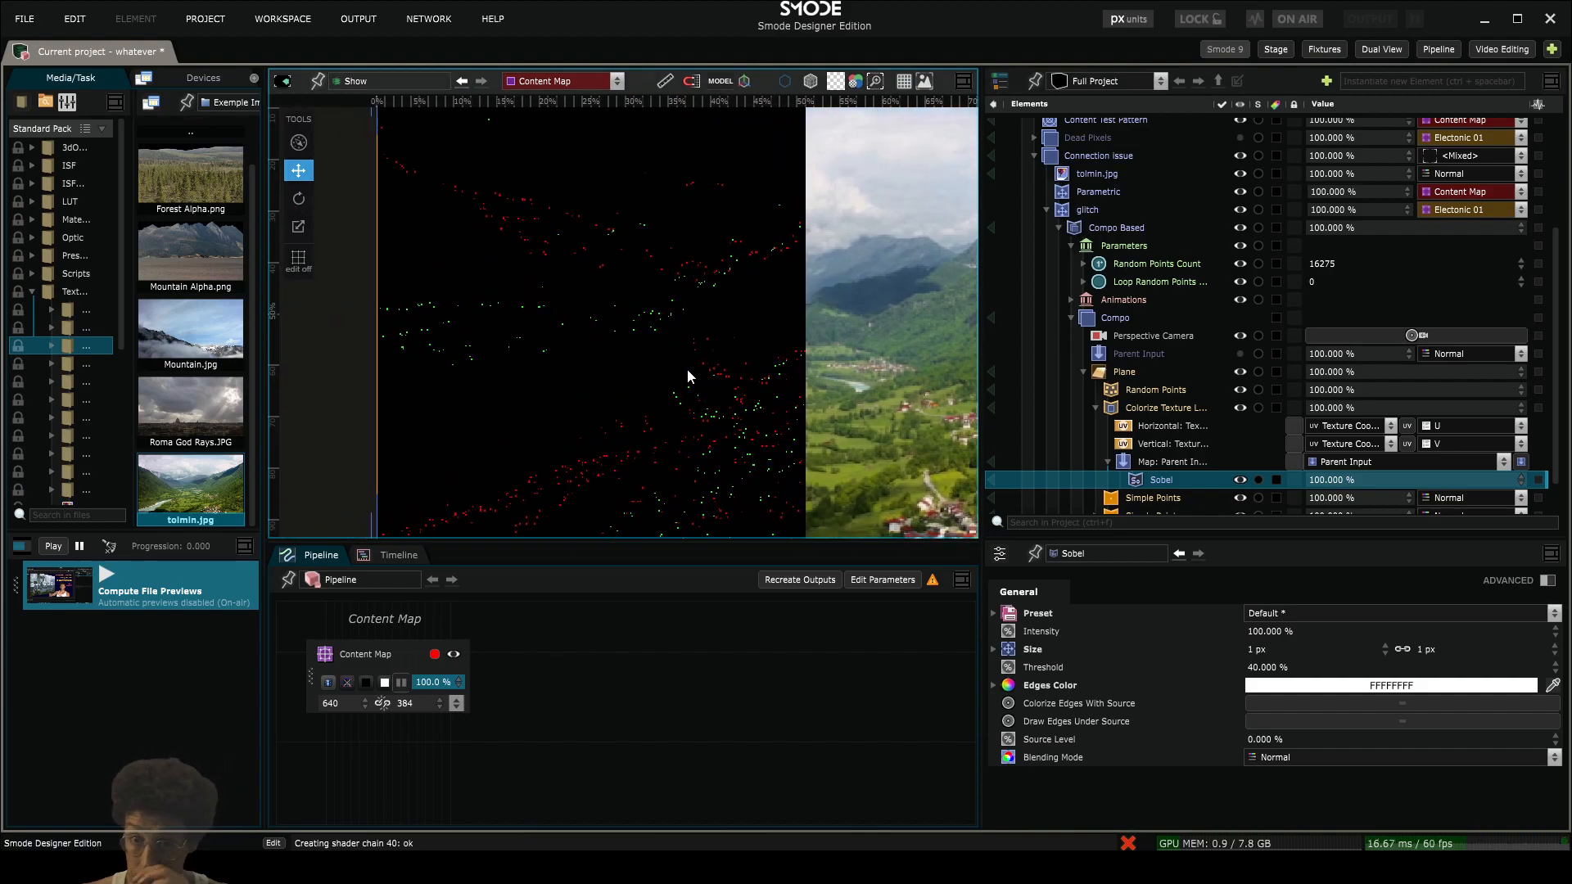
pyautogui.scroll(-2, 655, 365)
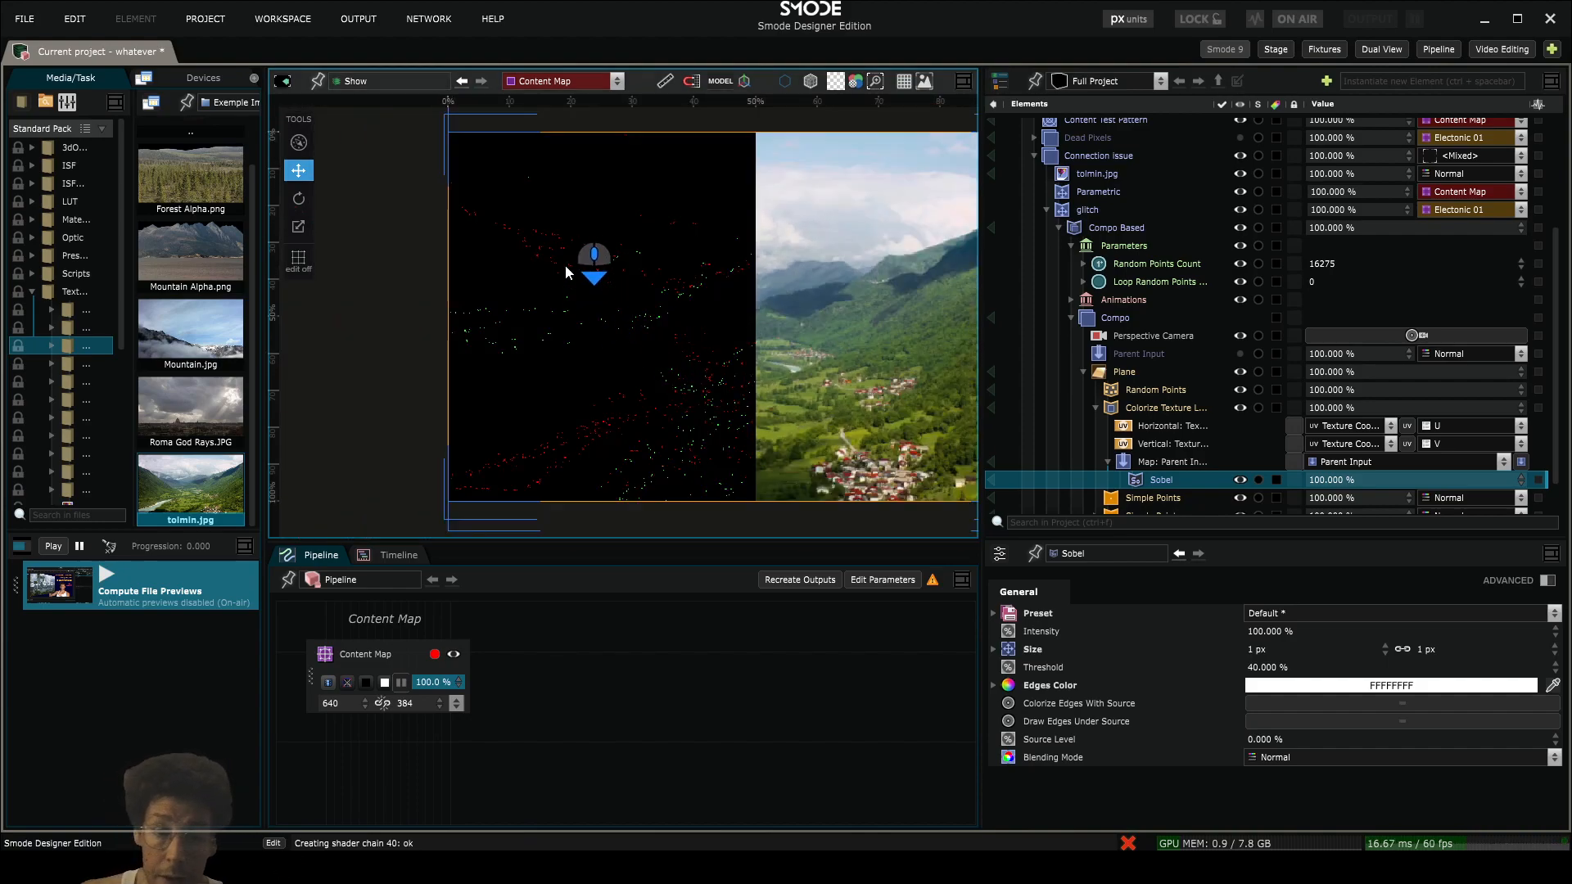
pyautogui.scroll(3, 590, 274)
pyautogui.scroll(-3, 650, 371)
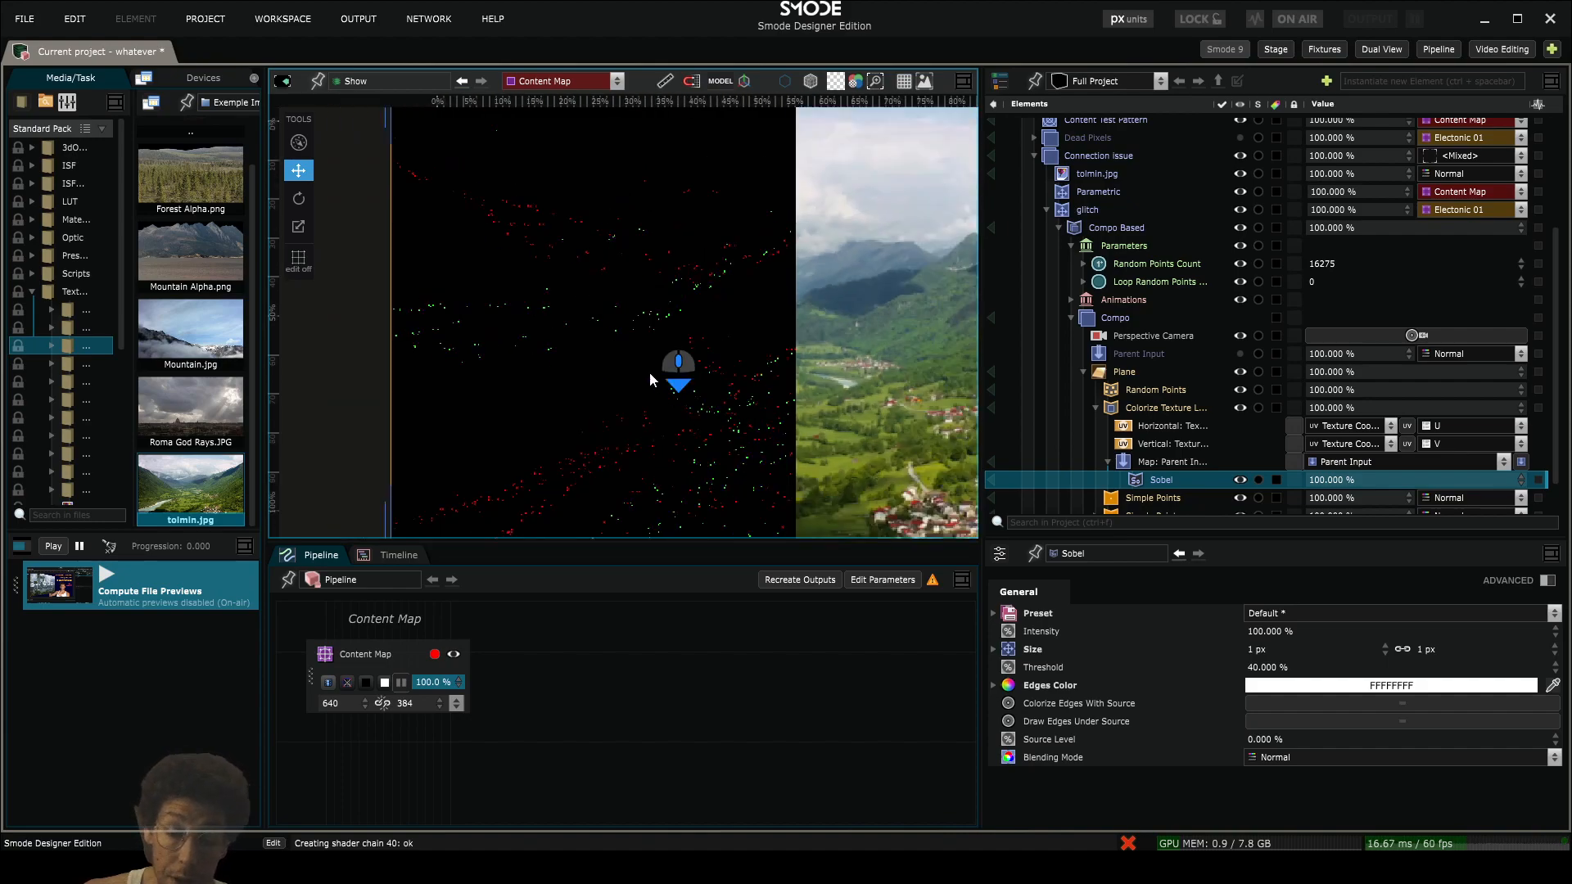
pyautogui.click(1166, 357)
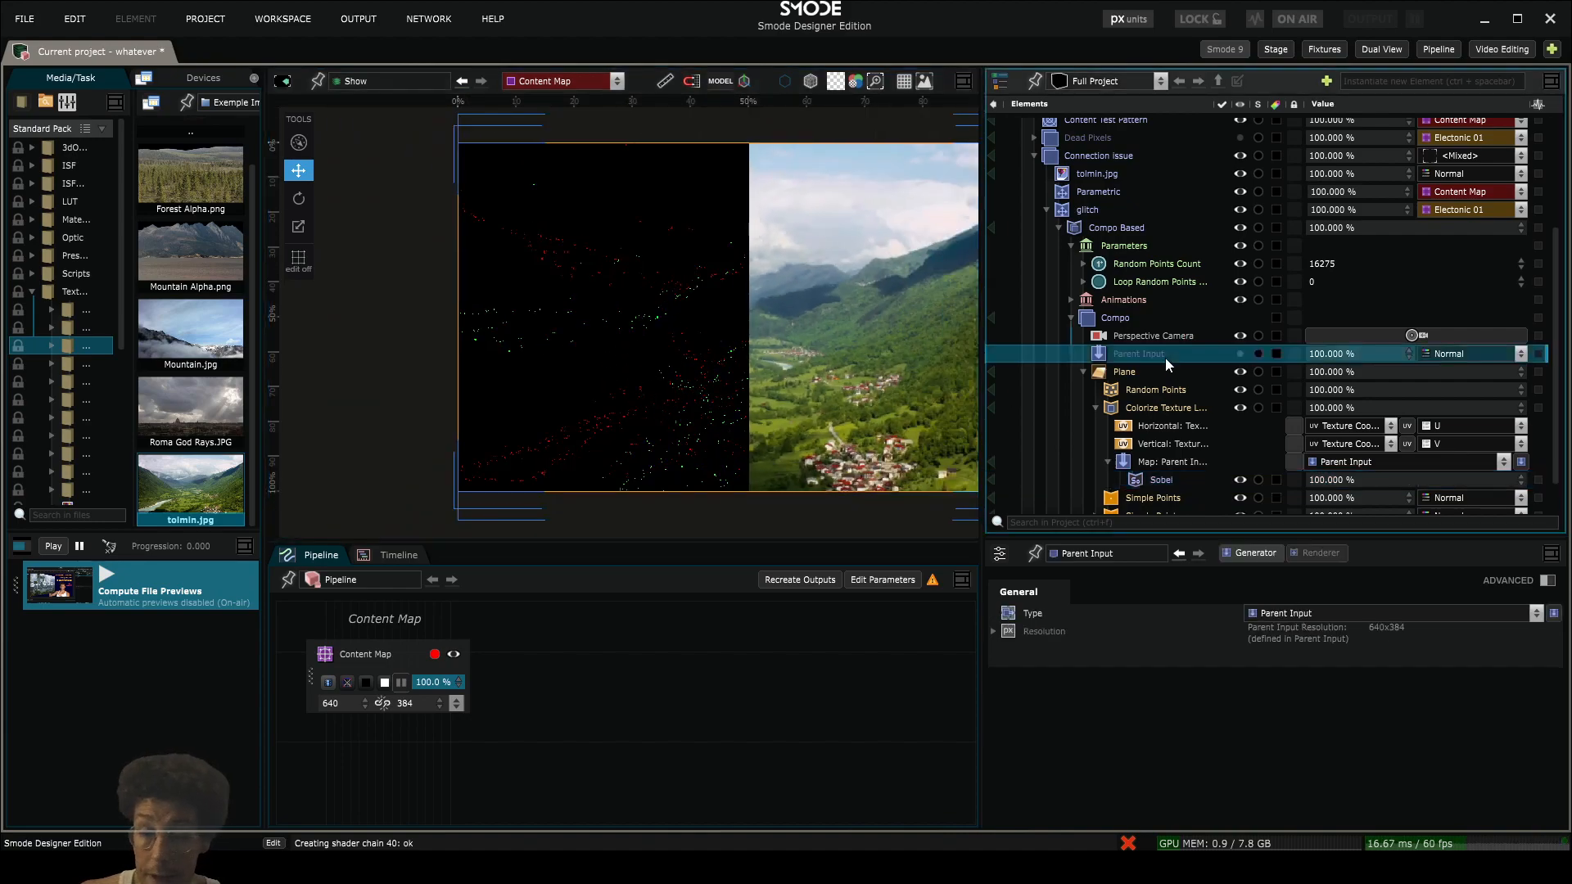
pyautogui.scroll(2, 701, 347)
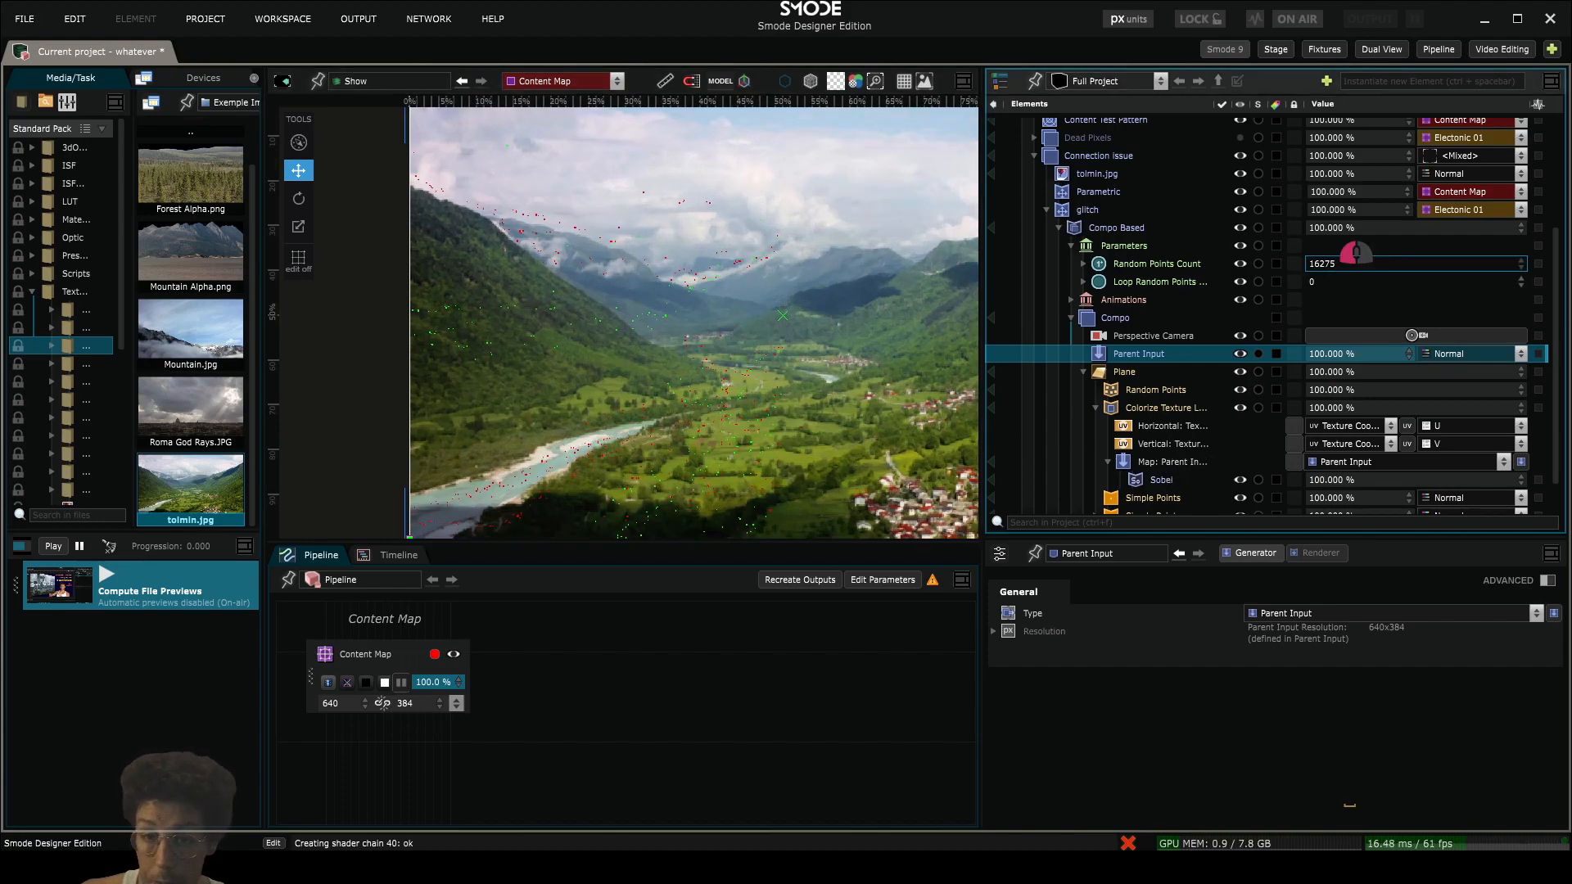
pyautogui.moveTo(1356, 253); pyautogui.dragTo(1352, 190)
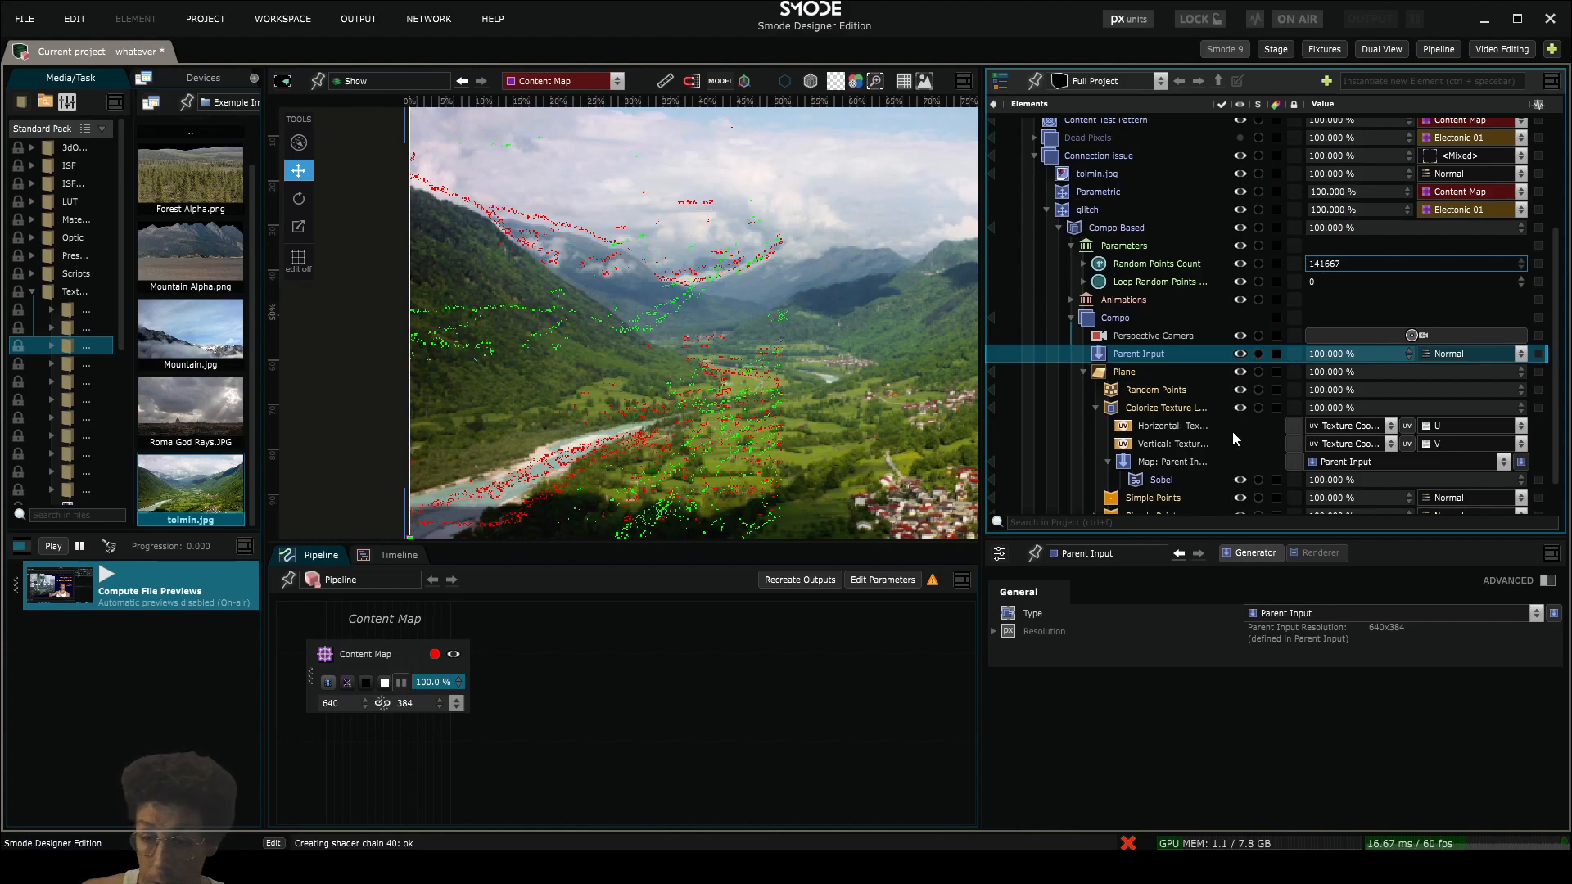
# - Set the Sobel modifier's Threshold to 37.2 %, then try another Size and undo the size change
pyautogui.scroll(-2, 1211, 459)
pyautogui.click(1144, 433)
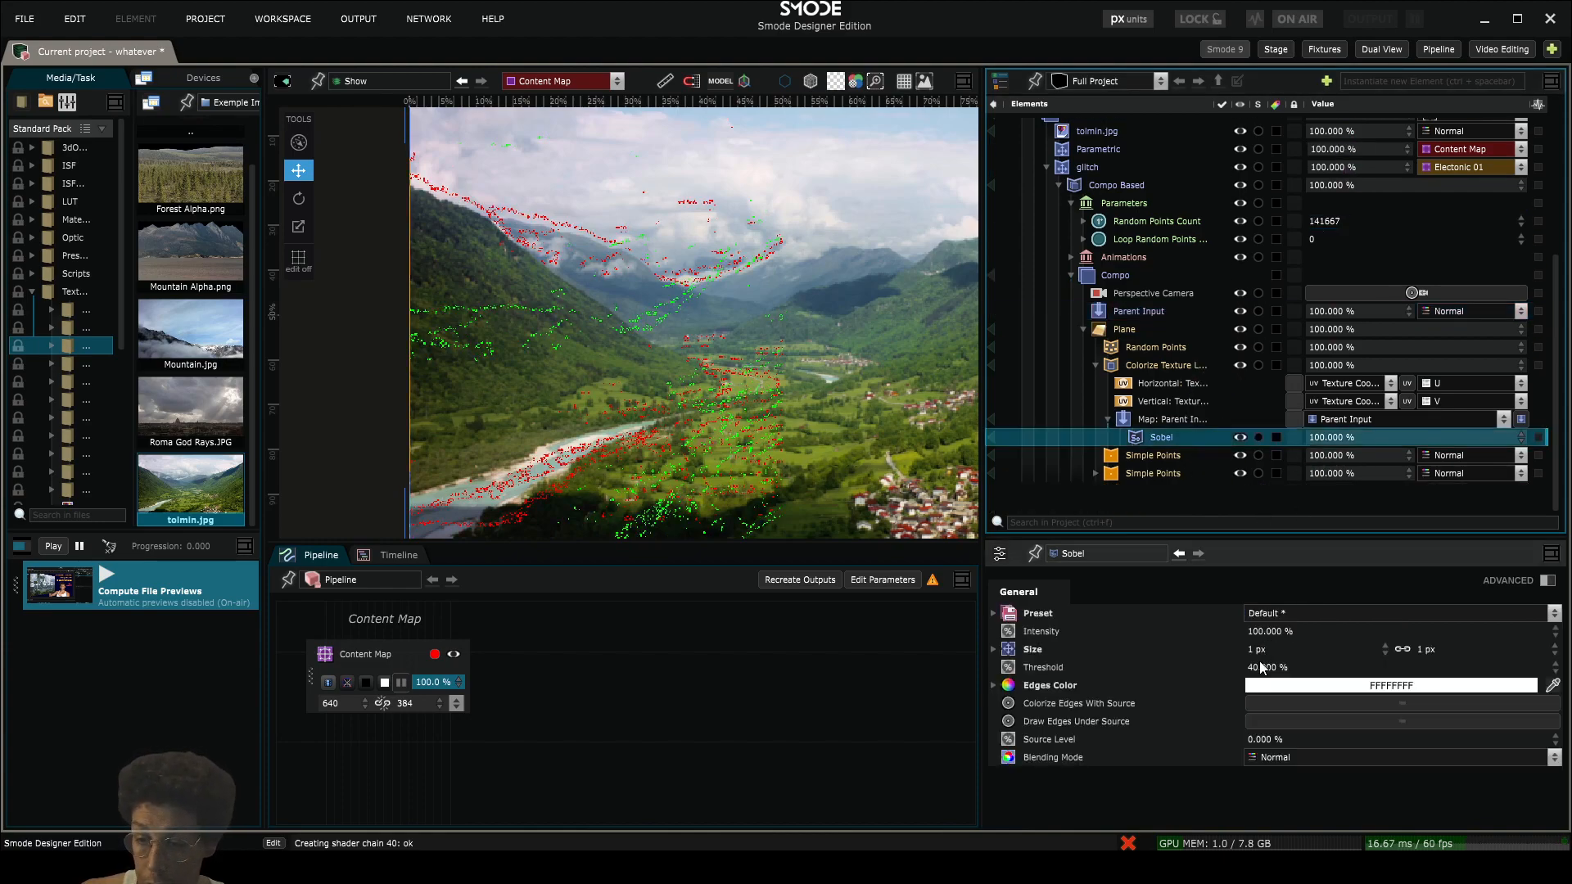
pyautogui.moveTo(1275, 675); pyautogui.dragTo(1287, 616)
pyautogui.moveTo(1425, 649); pyautogui.dragTo(1463, 697)
pyautogui.hotkey('ctrl', 'z')
pyautogui.hotkey('ctrl', 'z')
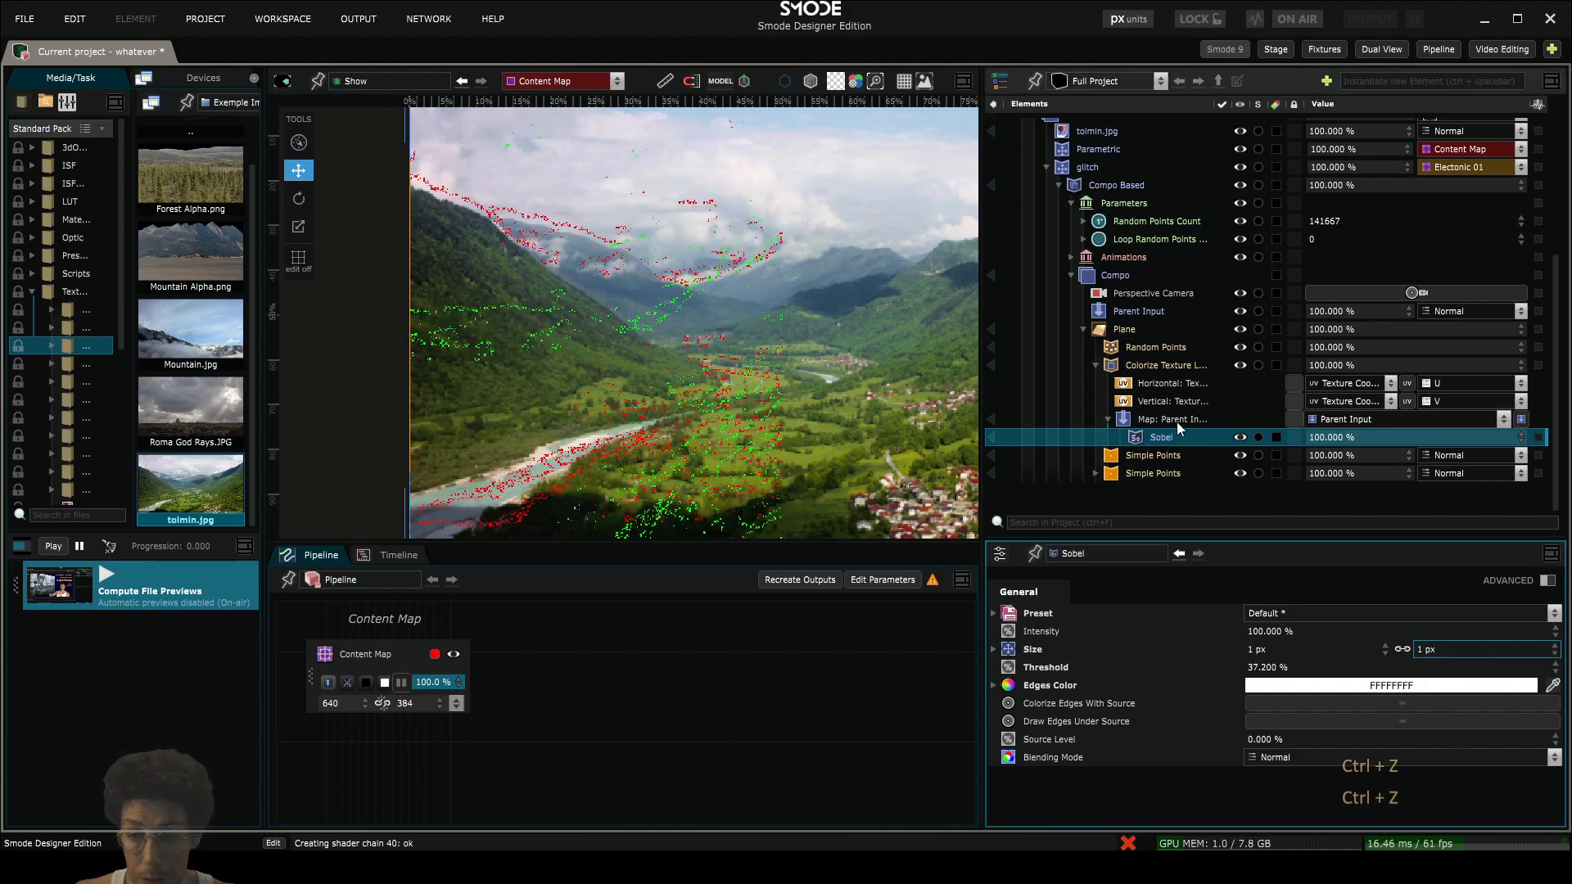
# - Examine how the coloured points line up with the landscape's edges, previewing the Compo alone and returning to the Show view
pyautogui.scroll(-1, 505, 257)
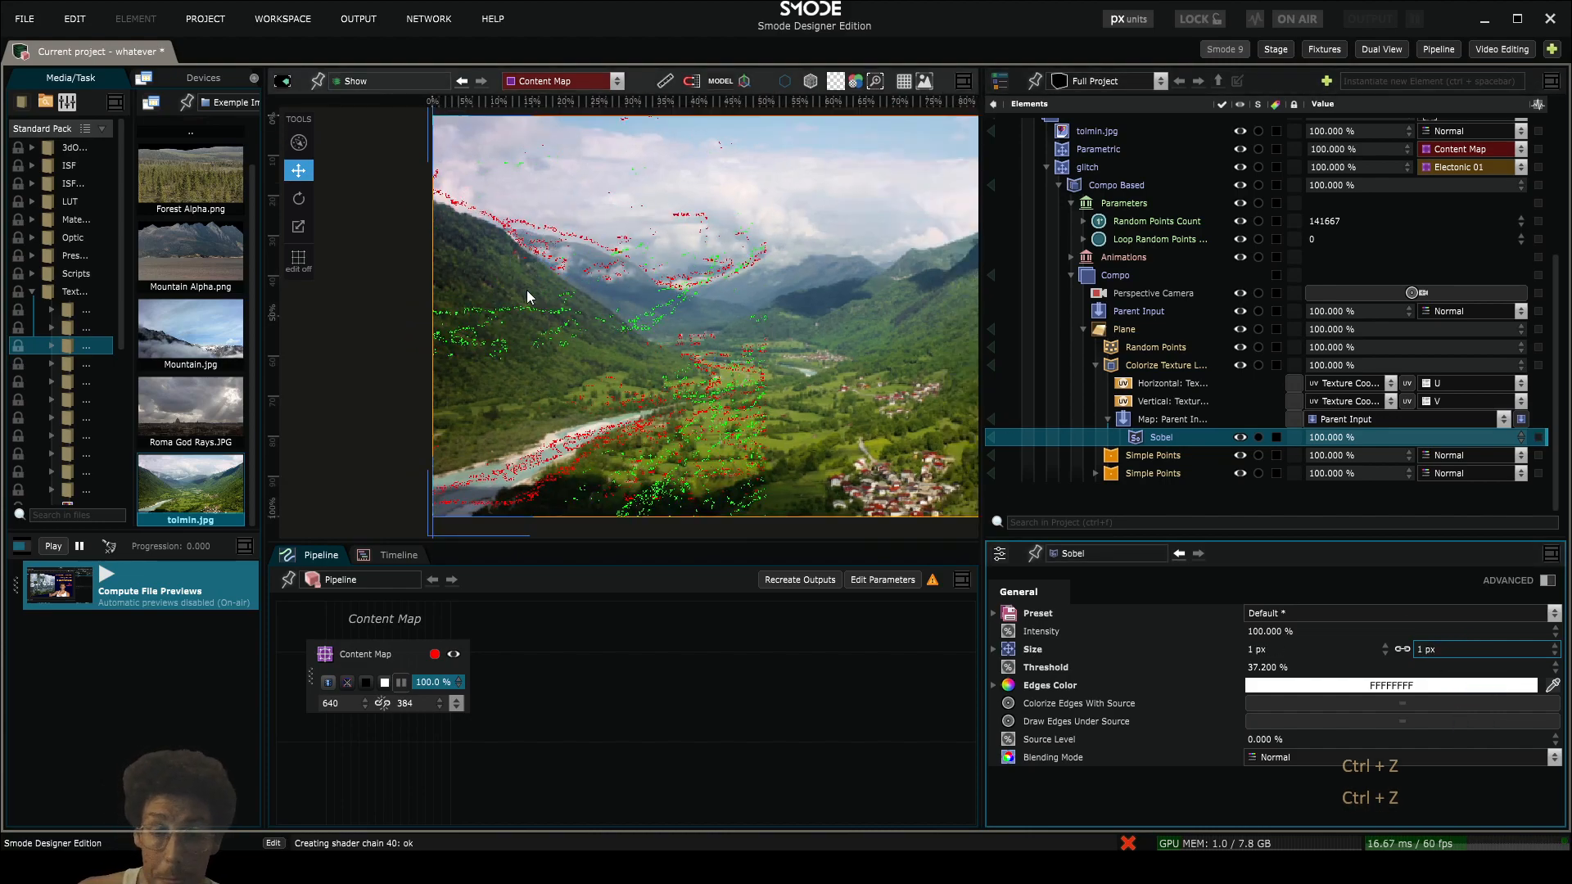
pyautogui.scroll(1, 566, 299)
pyautogui.scroll(3, 483, 311)
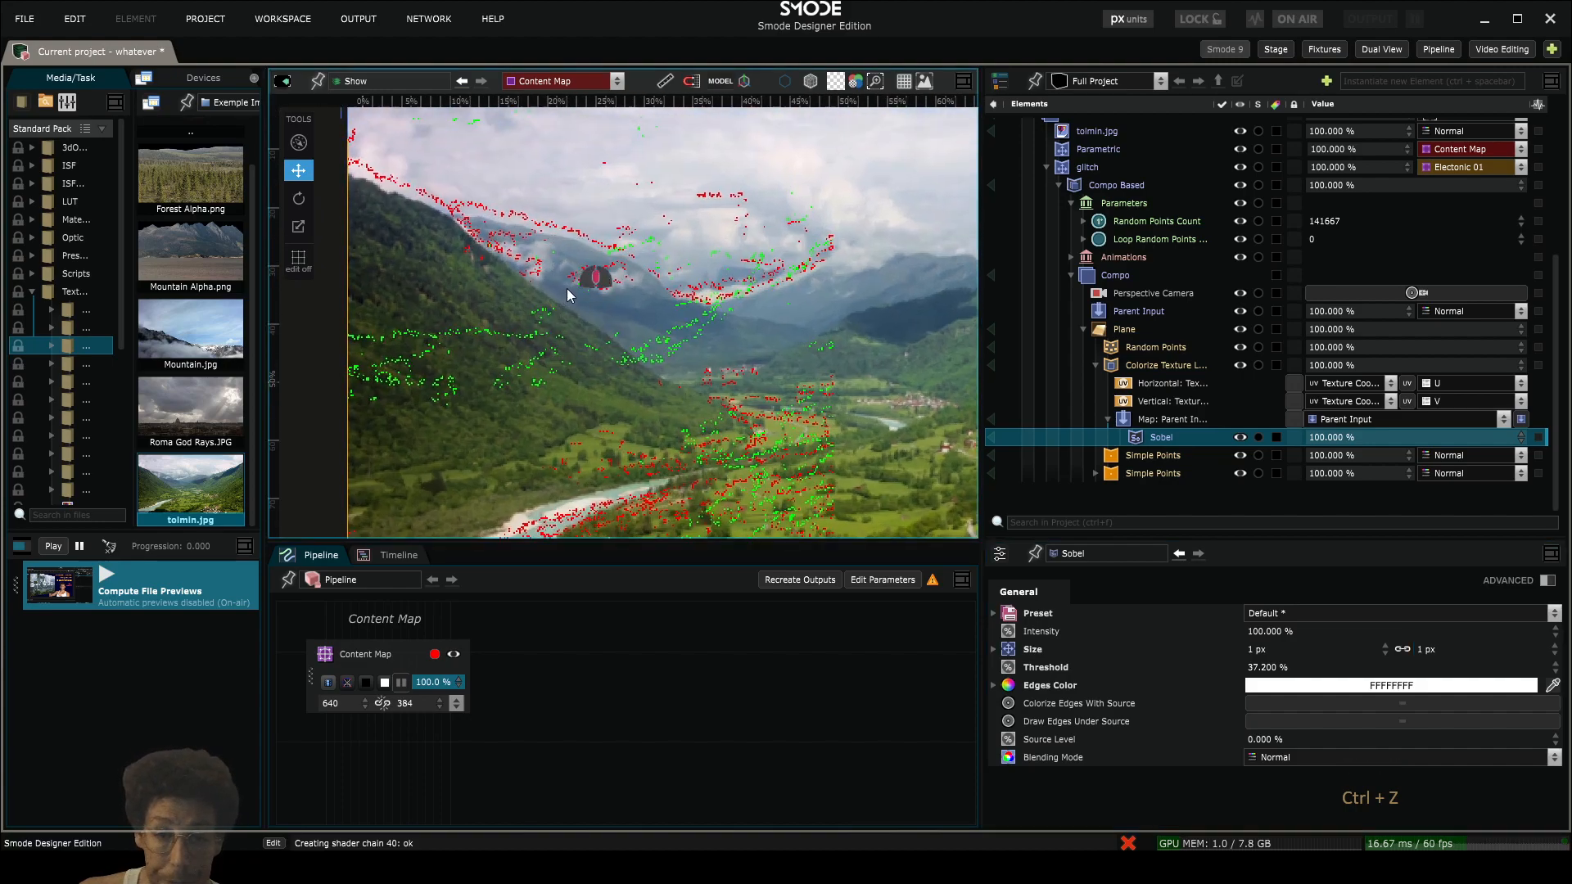
pyautogui.moveTo(521, 282); pyautogui.dragTo(595, 327)
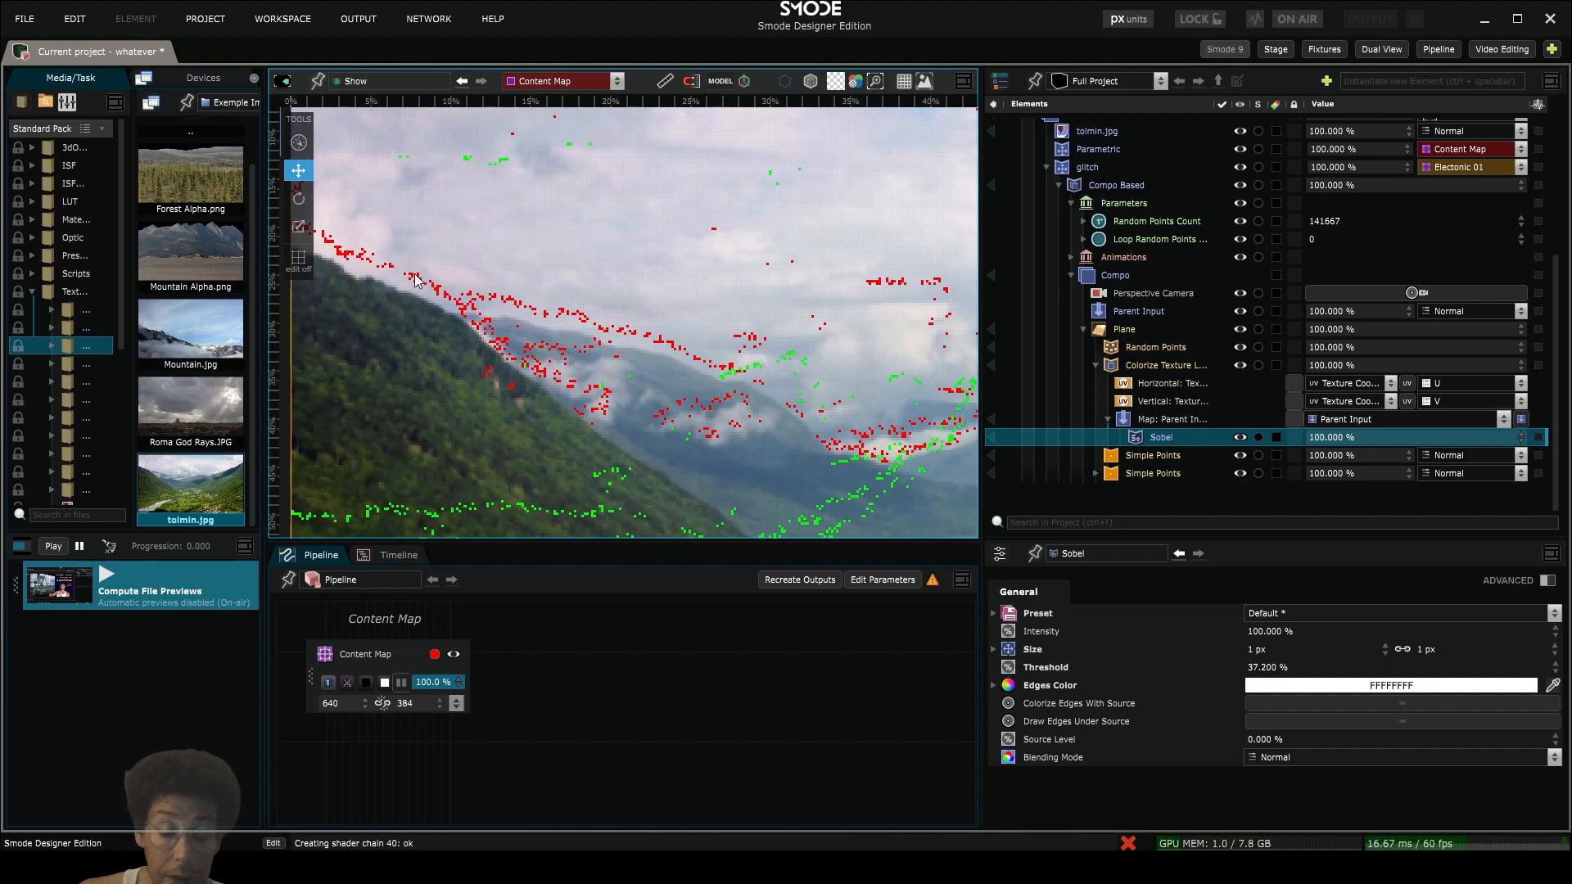
pyautogui.scroll(-1, 630, 327)
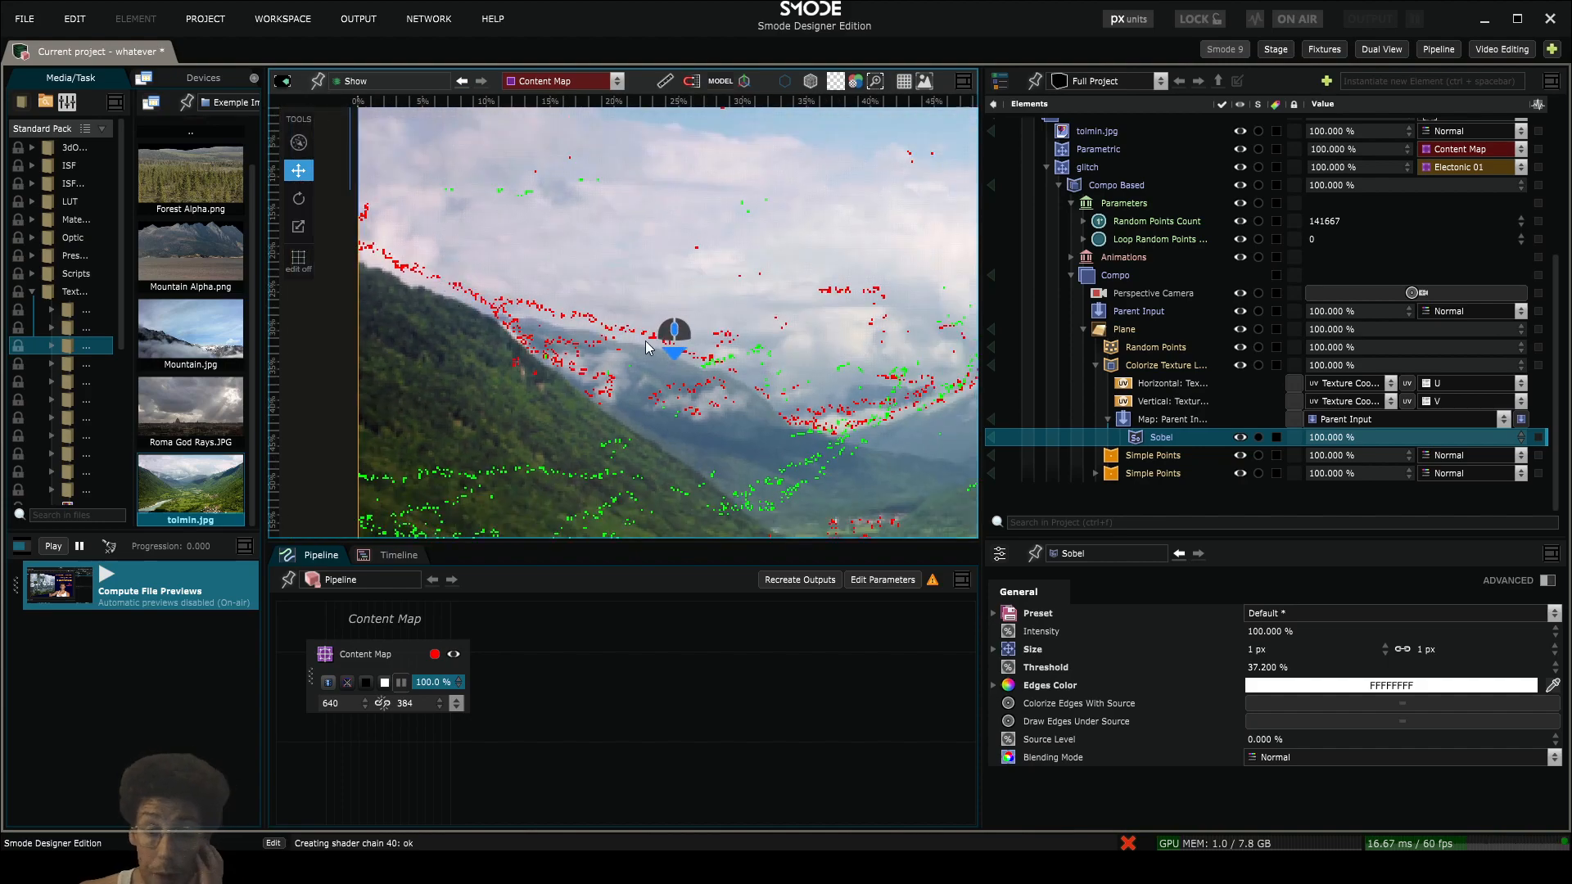
pyautogui.click(1097, 331)
pyautogui.click(995, 275)
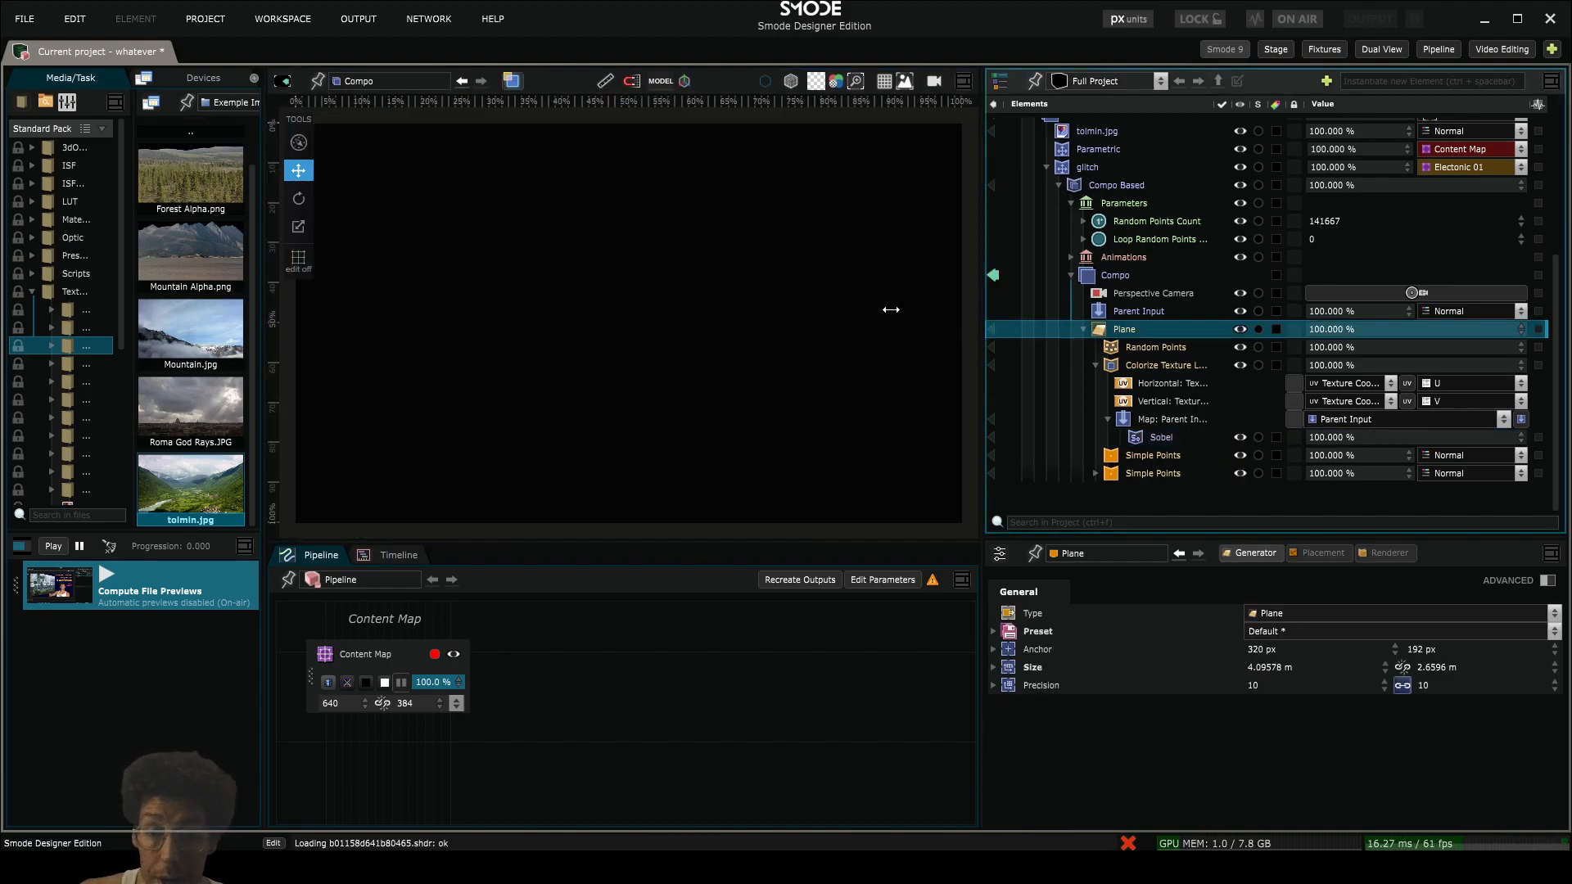
pyautogui.click(994, 275)
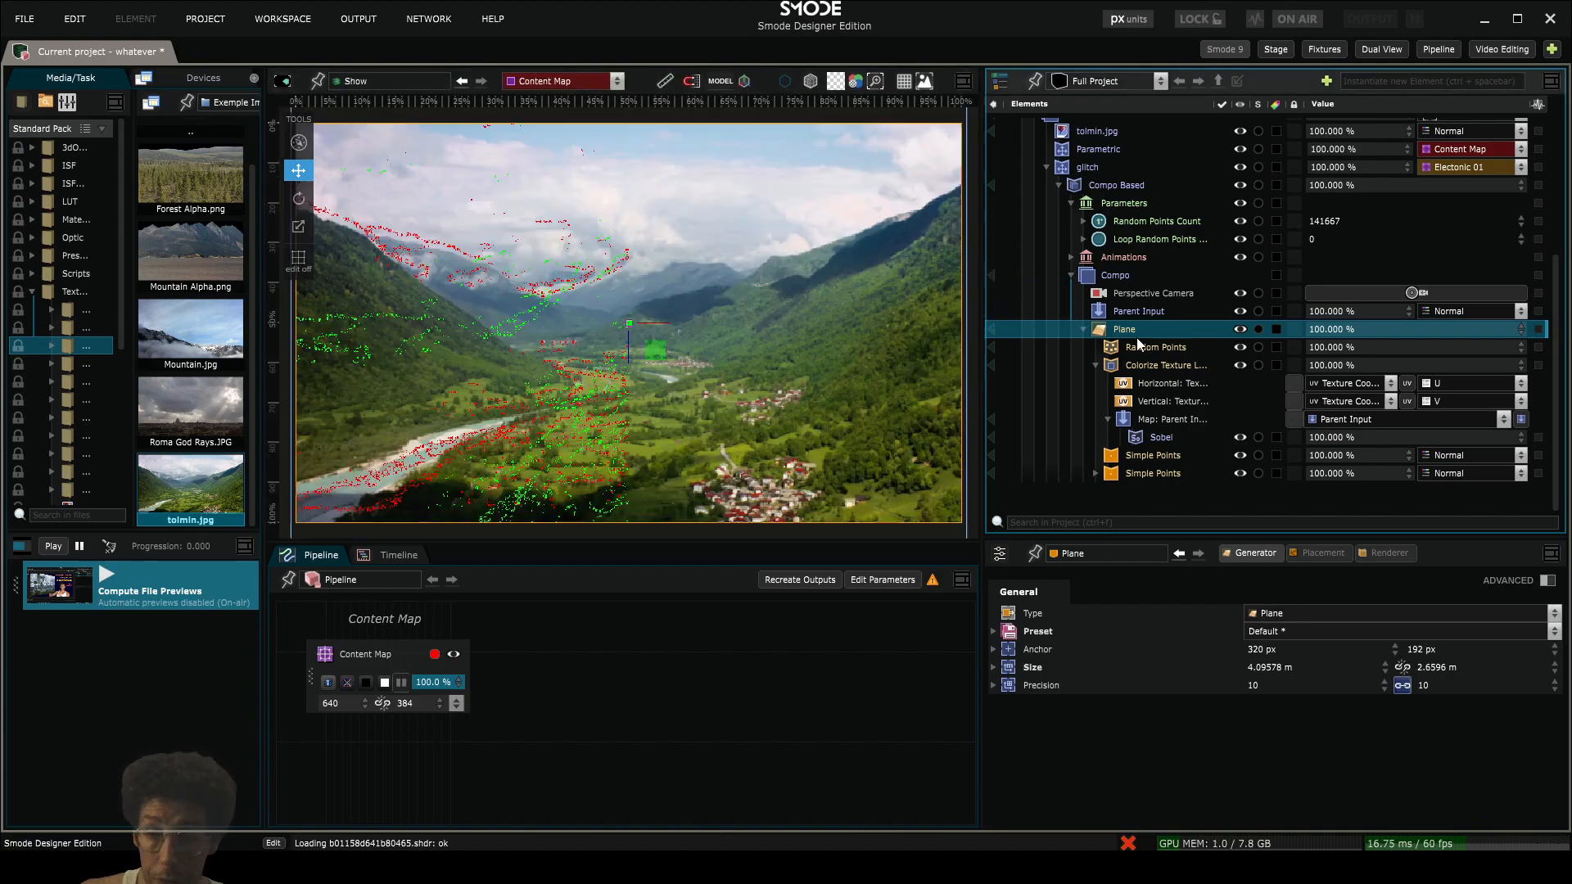
pyautogui.moveTo(626, 344); pyautogui.dragTo(732, 369)
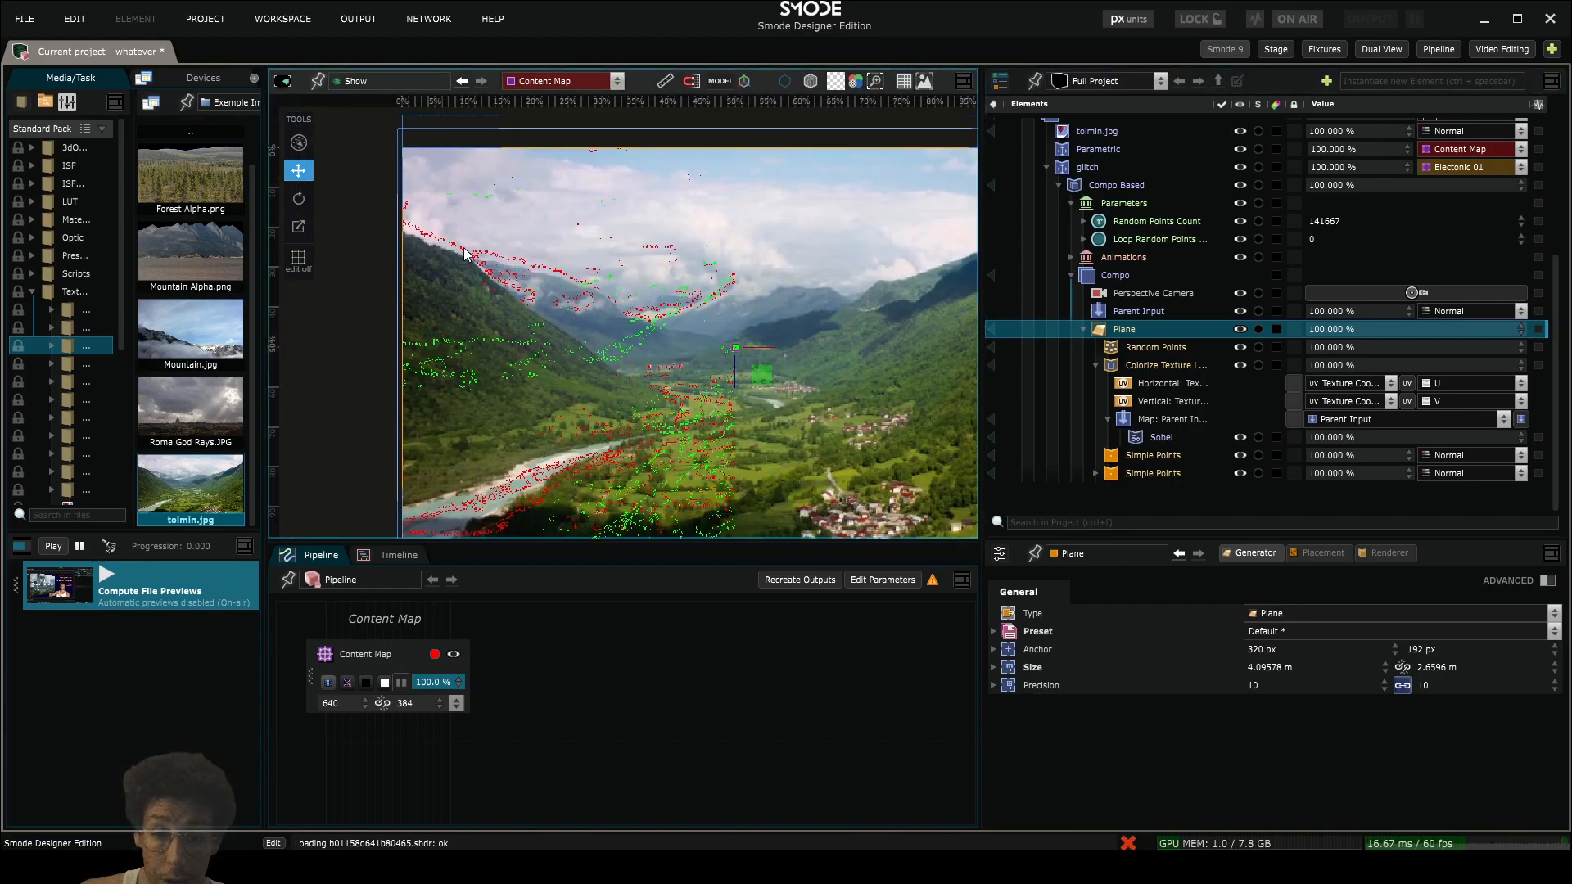
pyautogui.scroll(2, 581, 344)
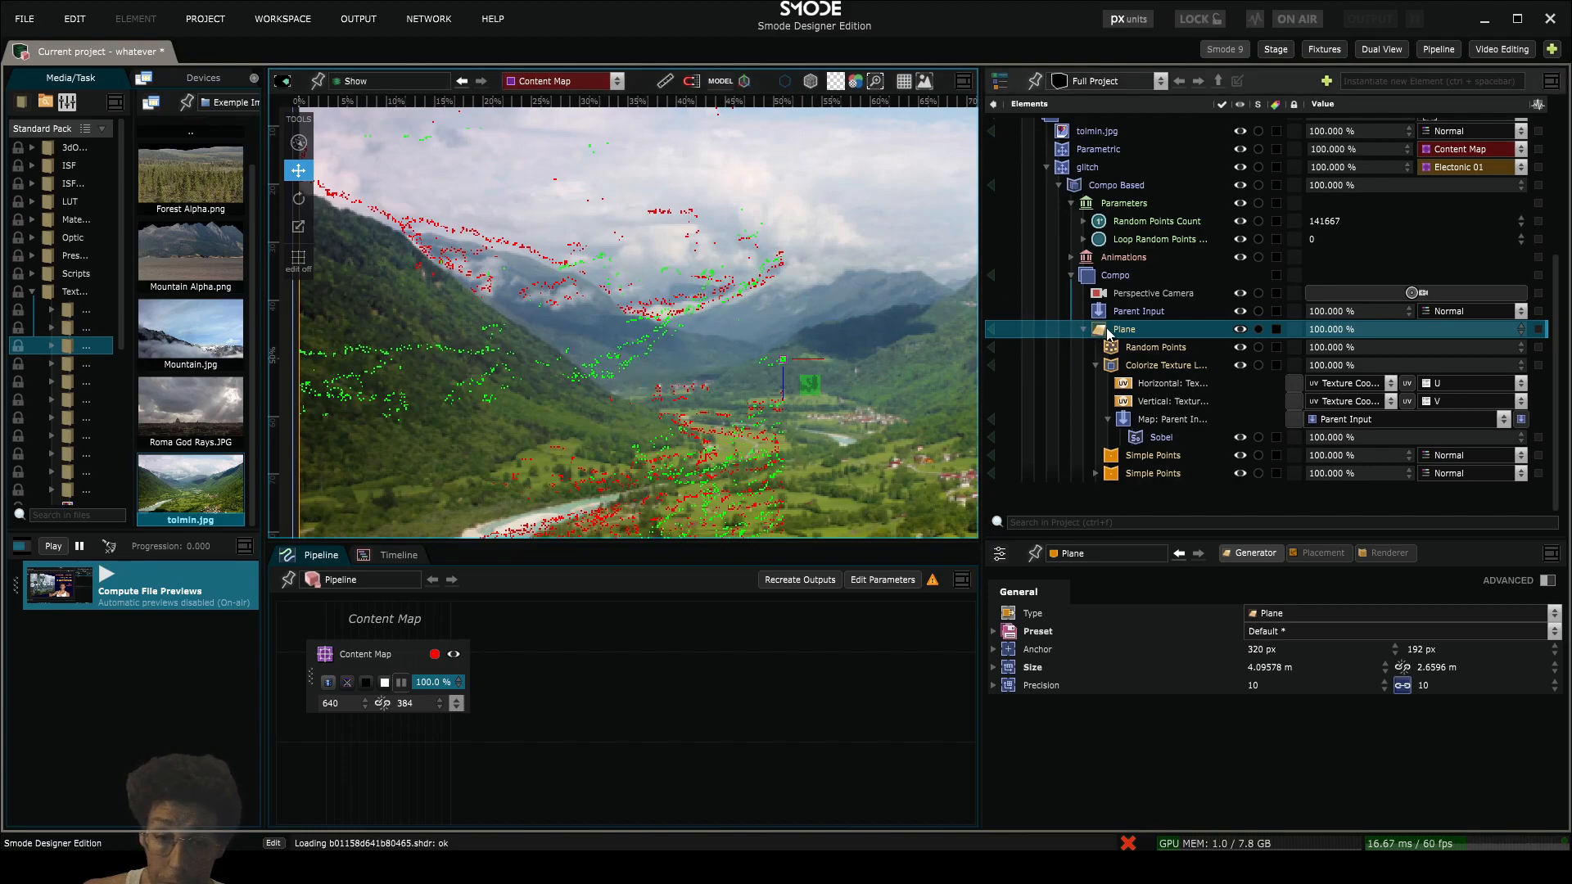
pyautogui.scroll(-1, 744, 340)
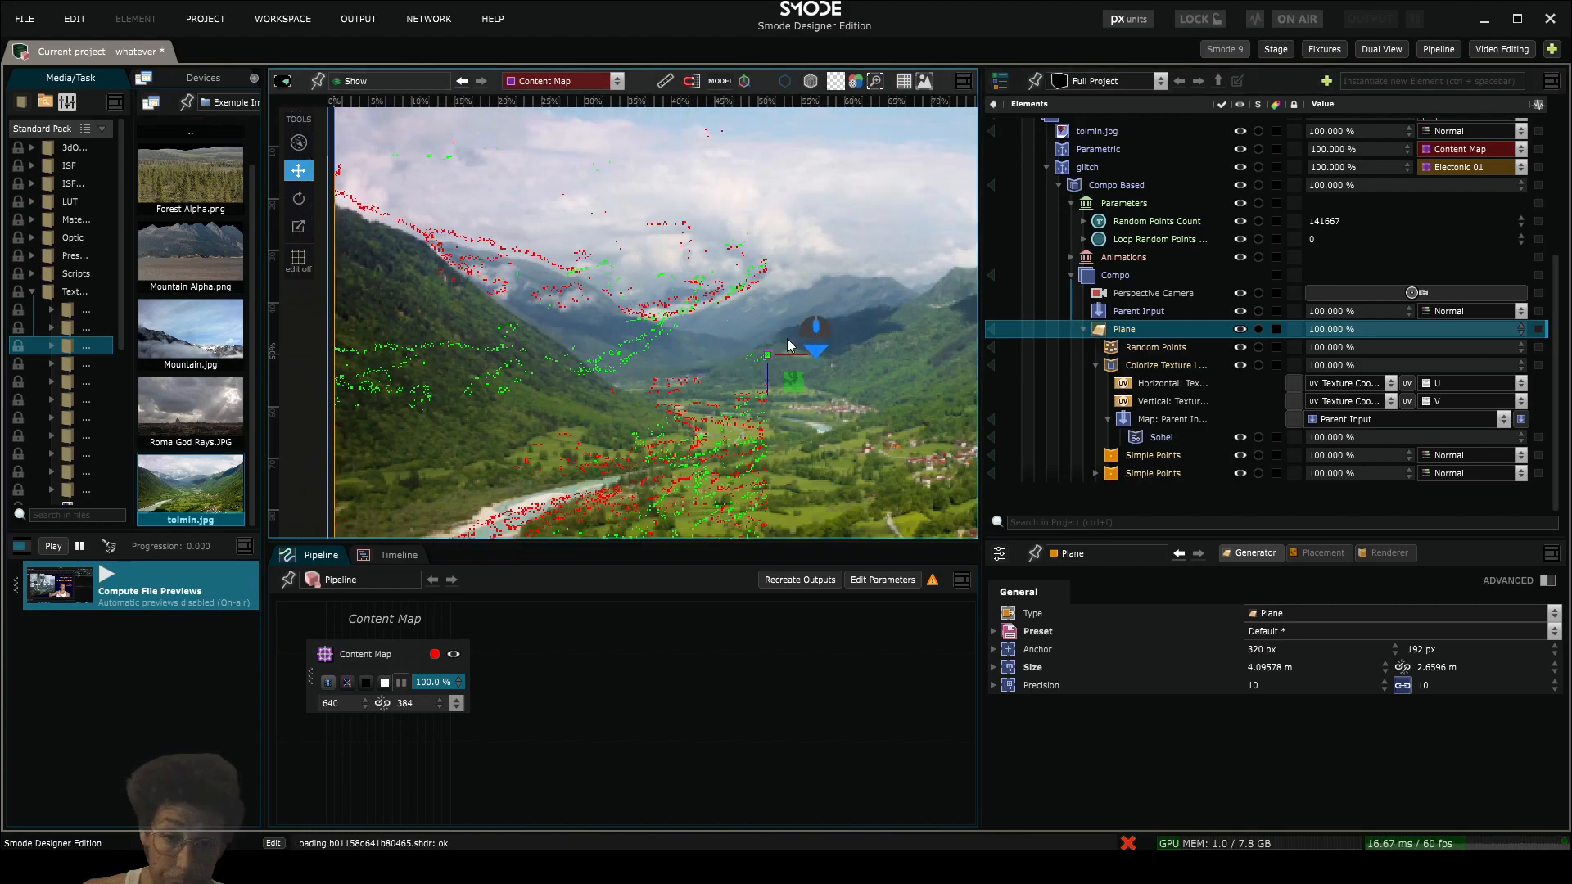
# - Add a UV Camera Mapping modifier to the Plane before Colorize Texture Layer, with Perspective Camera as its camera, and check the point alignment
pyautogui.rightClick(1124, 329)
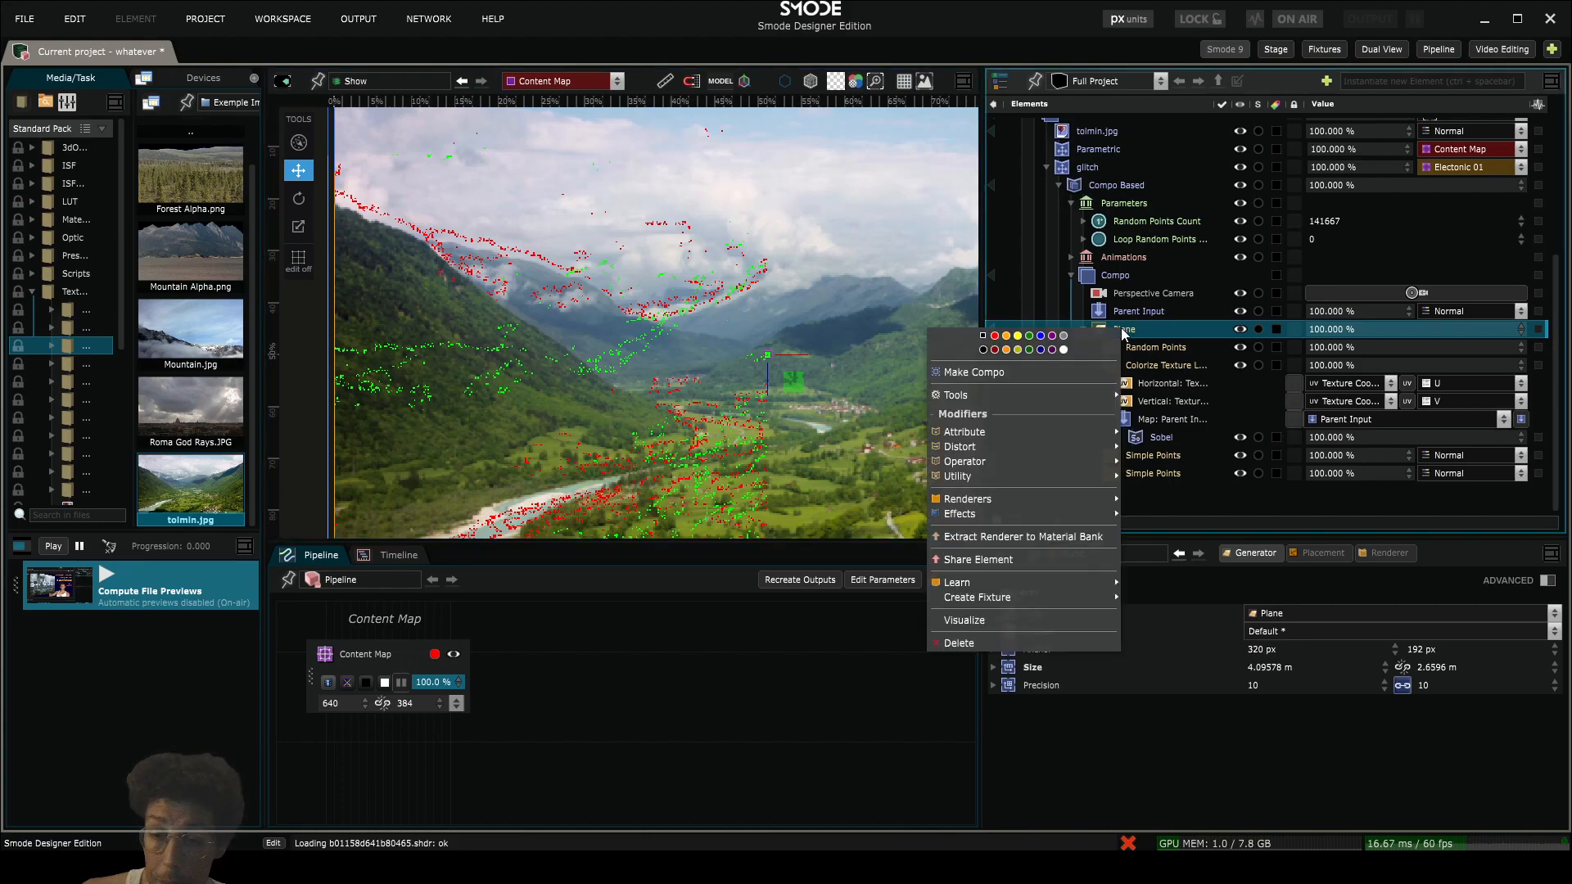
pyautogui.moveTo(1004, 430)
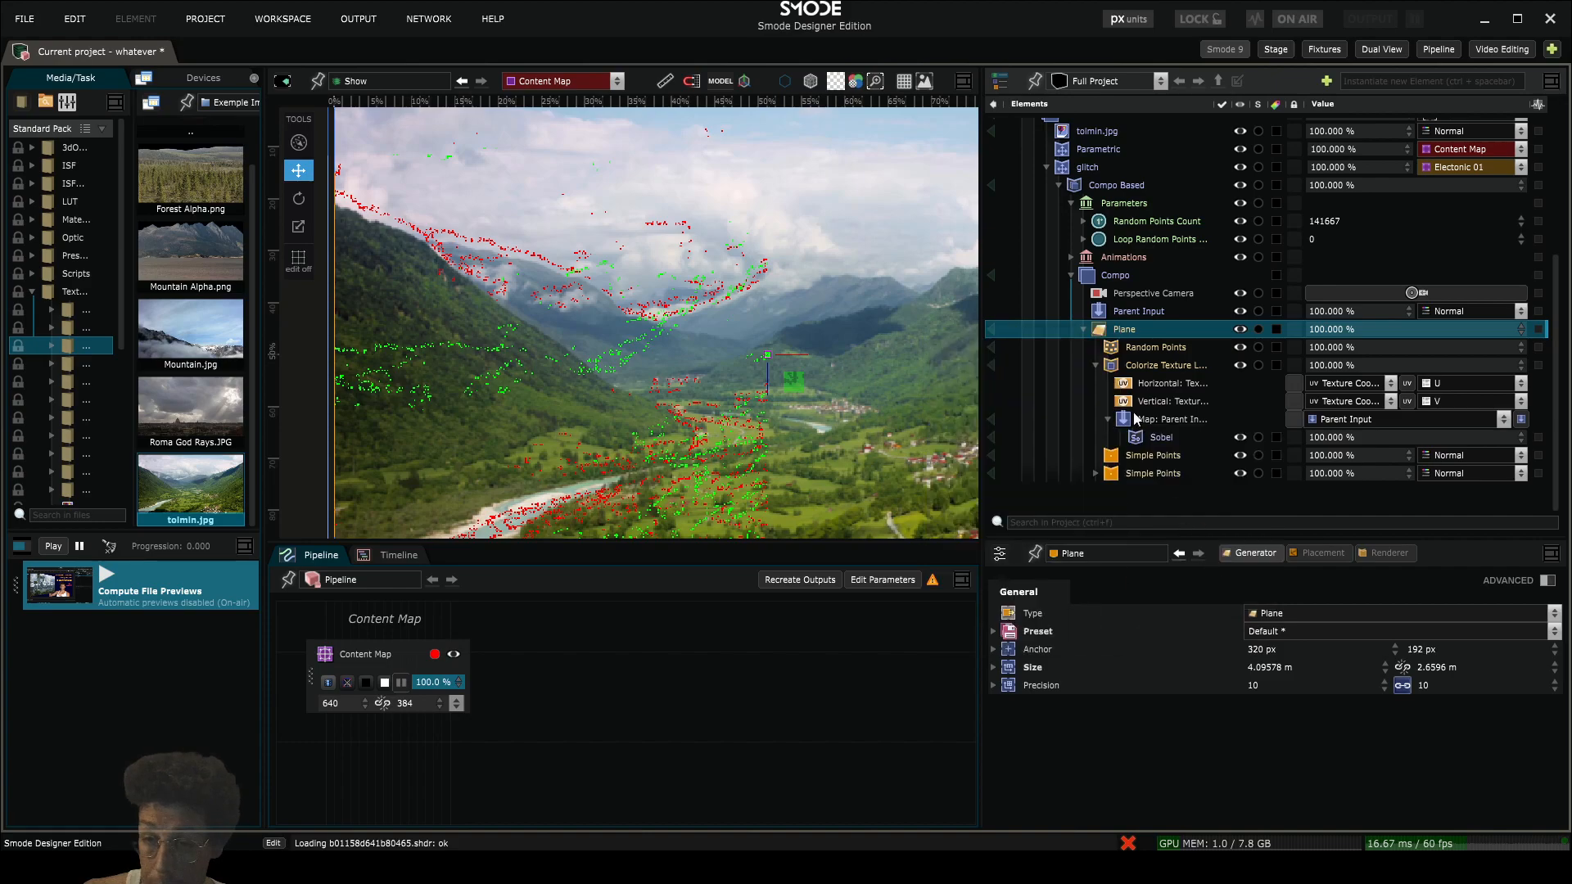
pyautogui.click(1197, 573)
pyautogui.moveTo(1120, 457); pyautogui.dragTo(1138, 370)
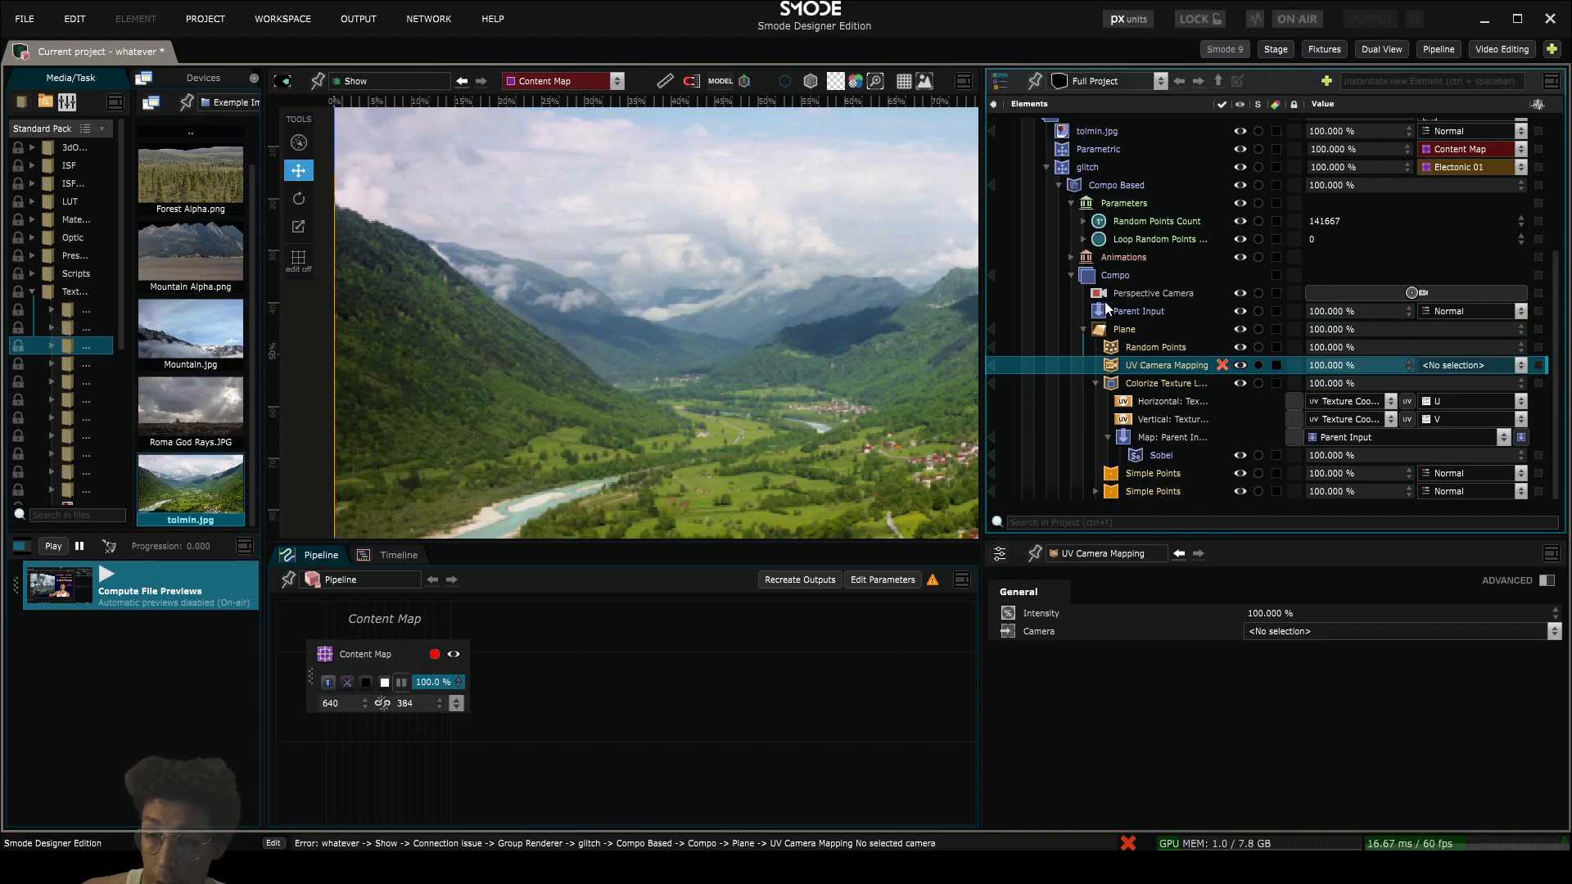
pyautogui.click(1334, 631)
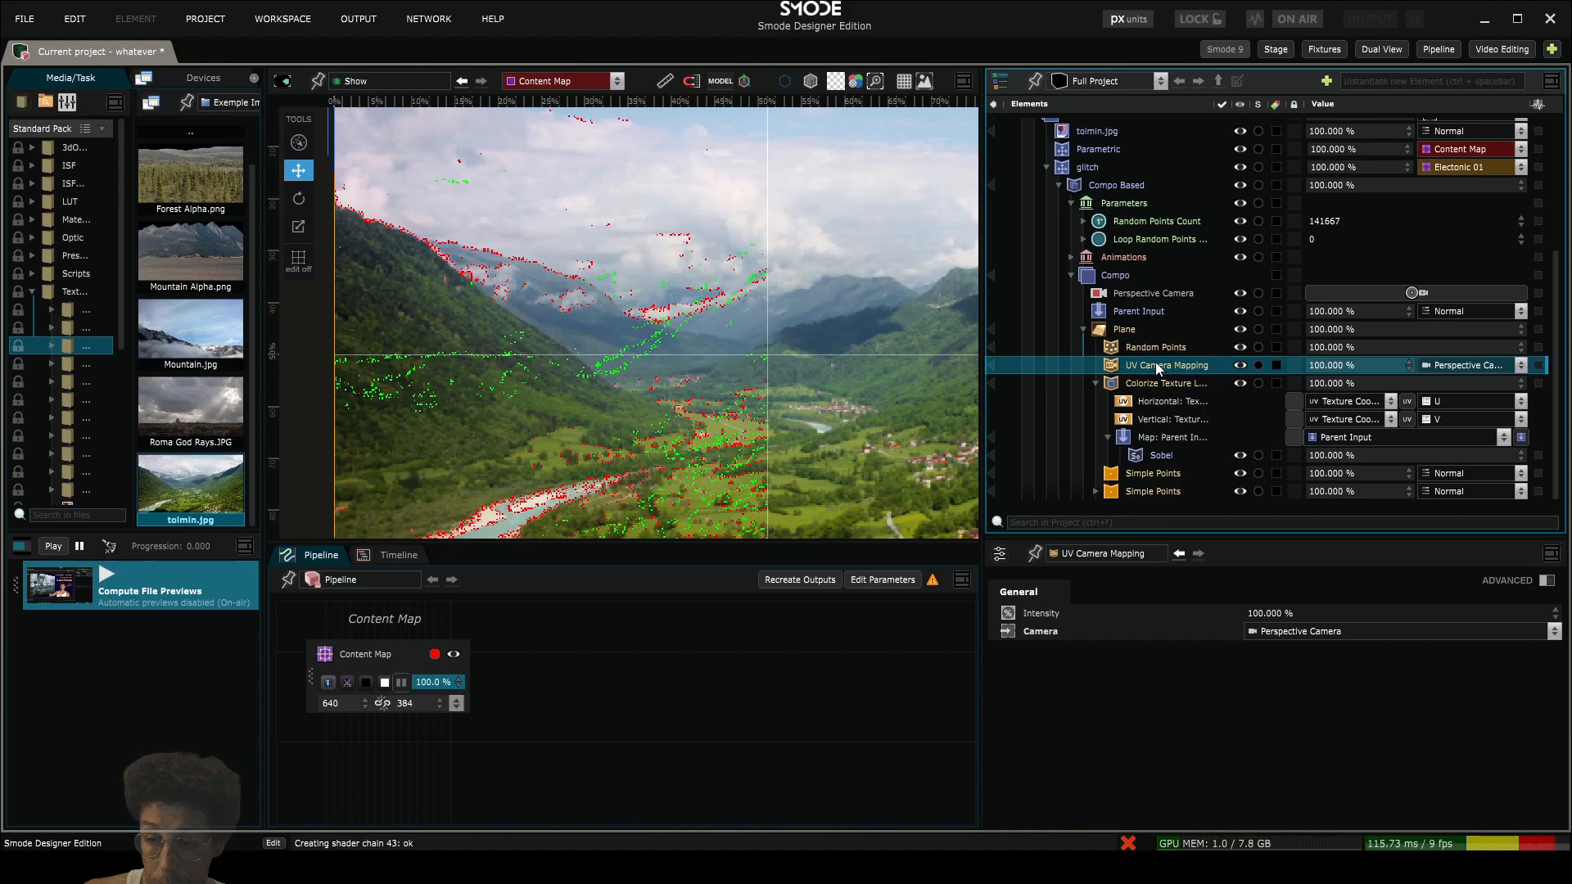
pyautogui.scroll(-2, 626, 366)
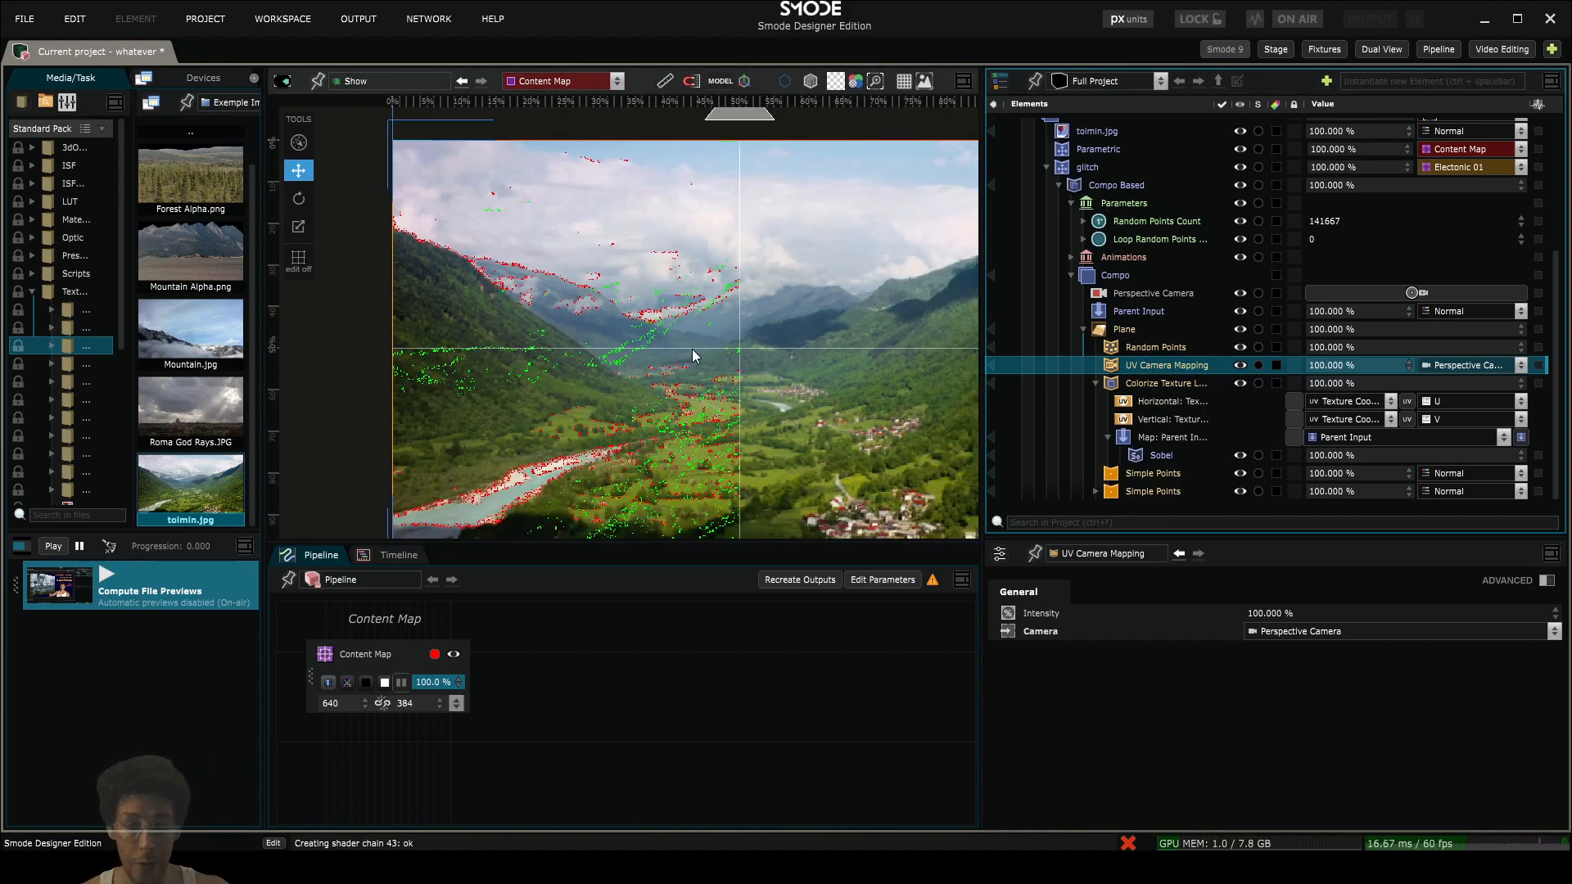
pyautogui.scroll(2, 643, 344)
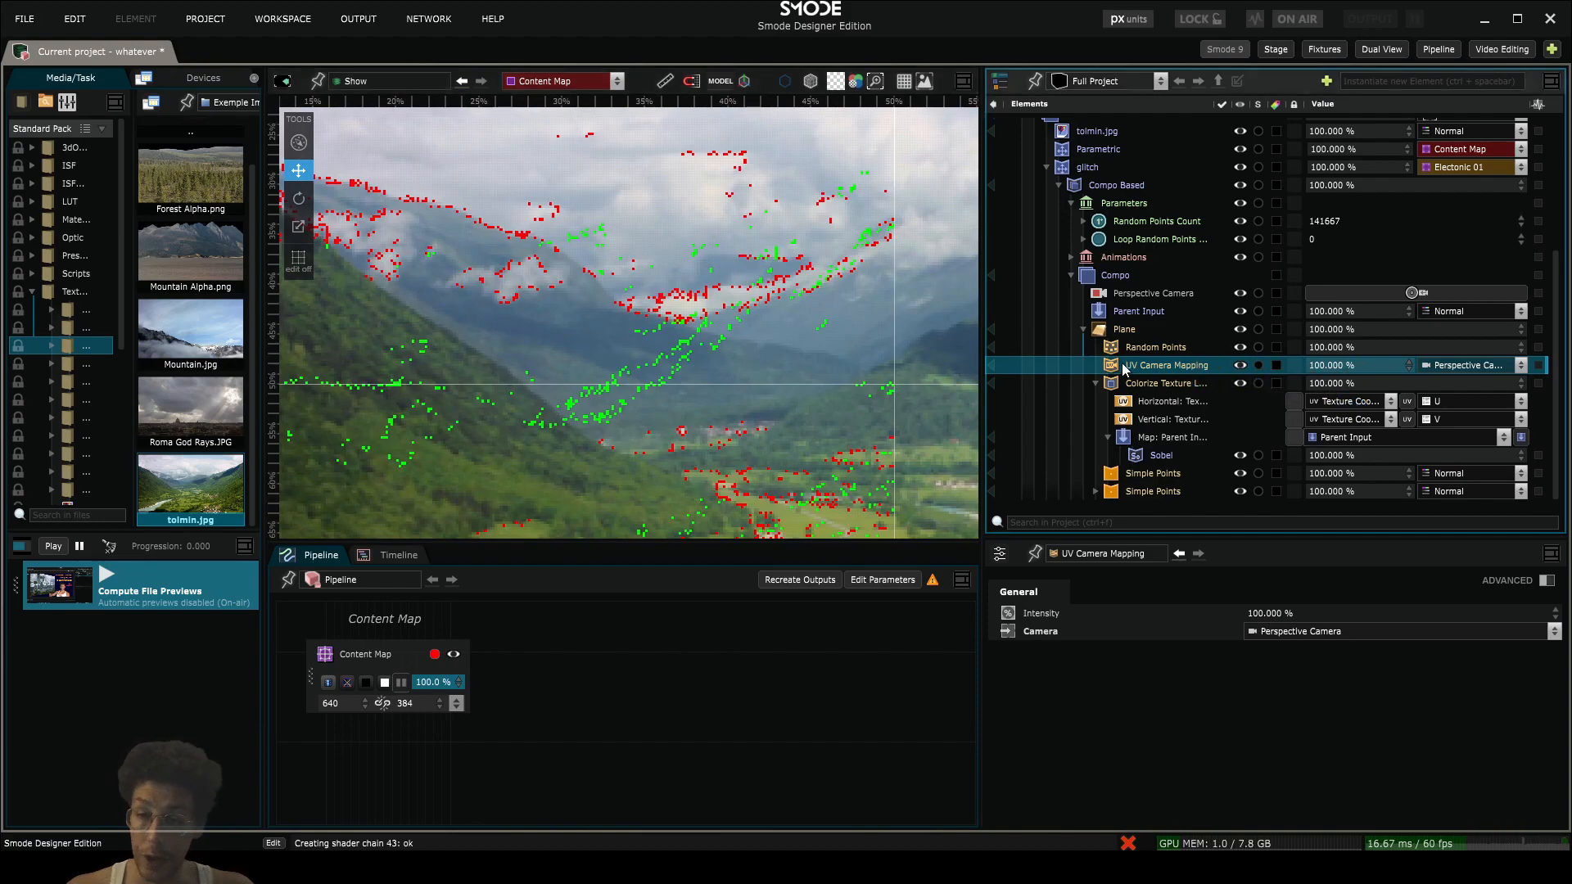
# - Collapse the Colorize Texture Layer modifier and the glitch layer in the element tree
pyautogui.click(1130, 293)
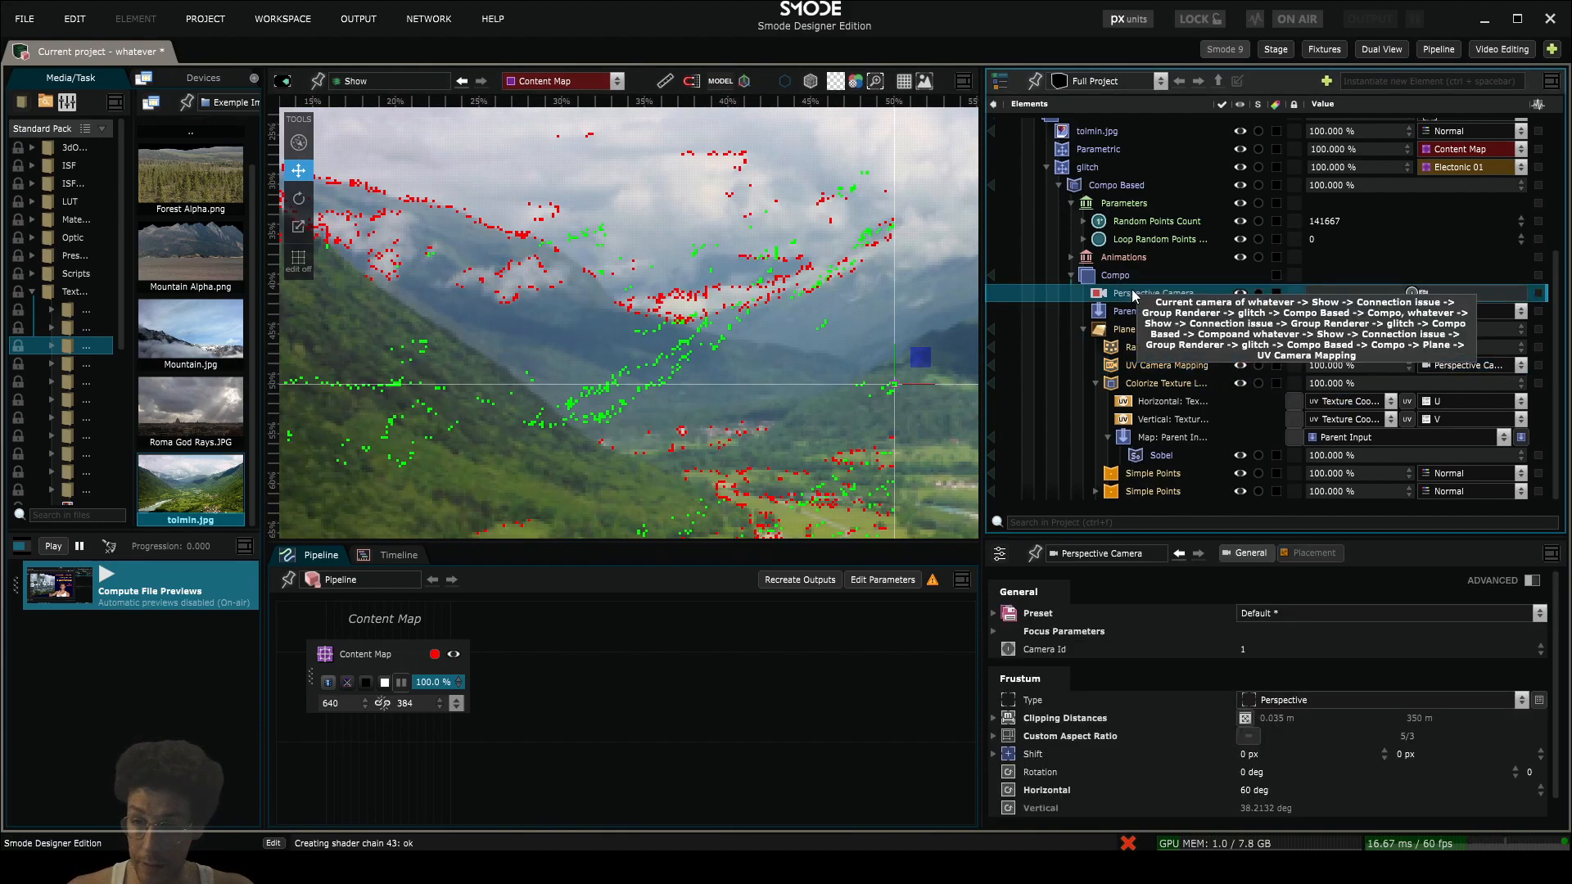
pyautogui.click(1096, 383)
pyautogui.scroll(-2, 571, 296)
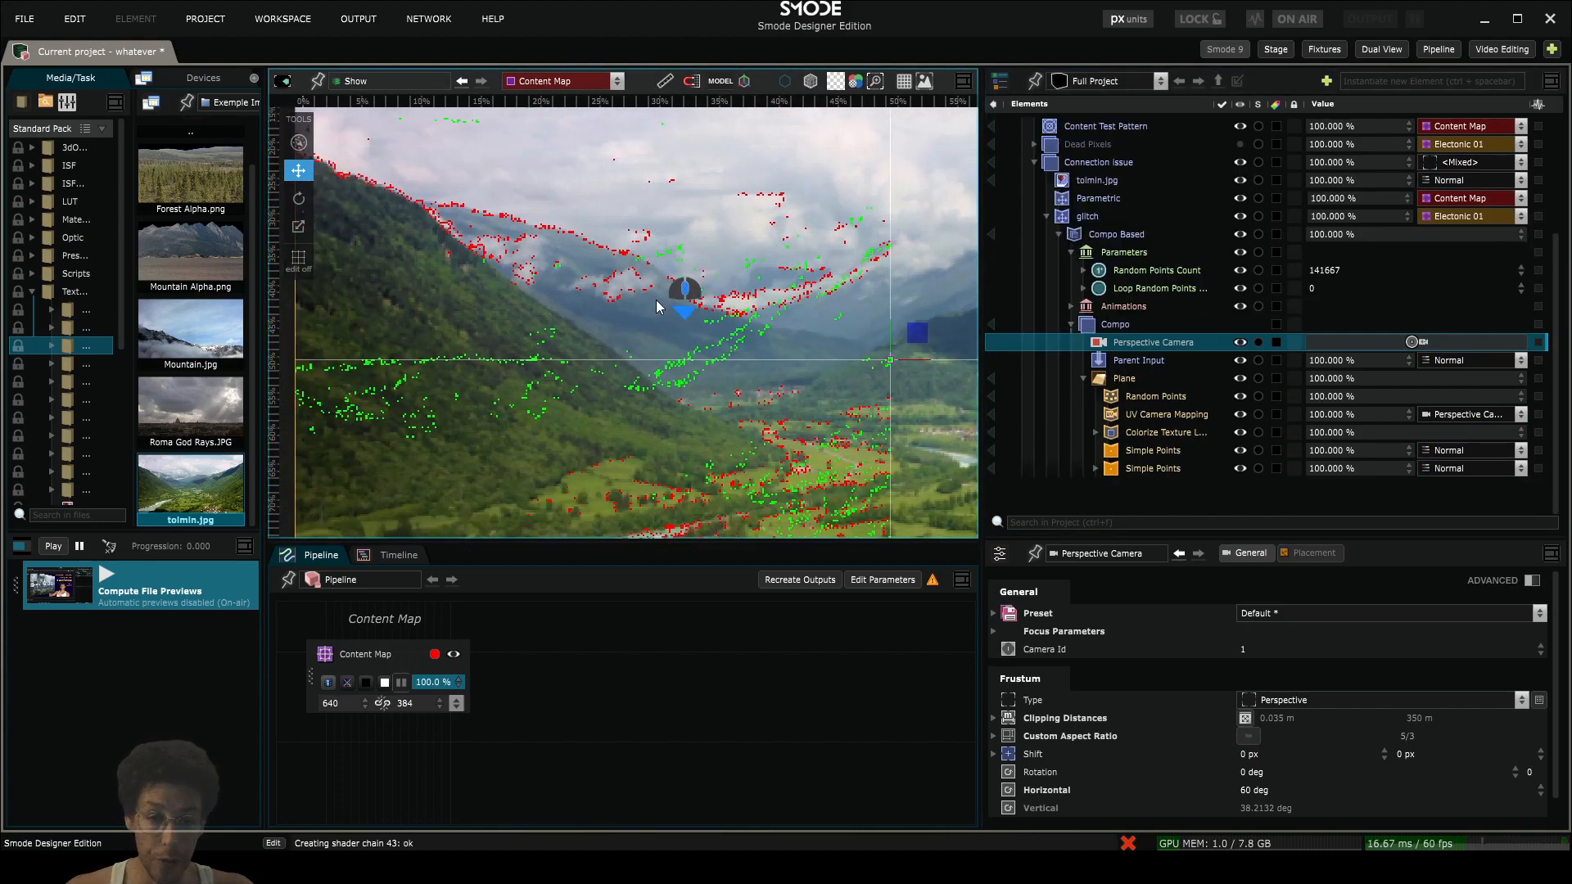
pyautogui.scroll(-2, 665, 313)
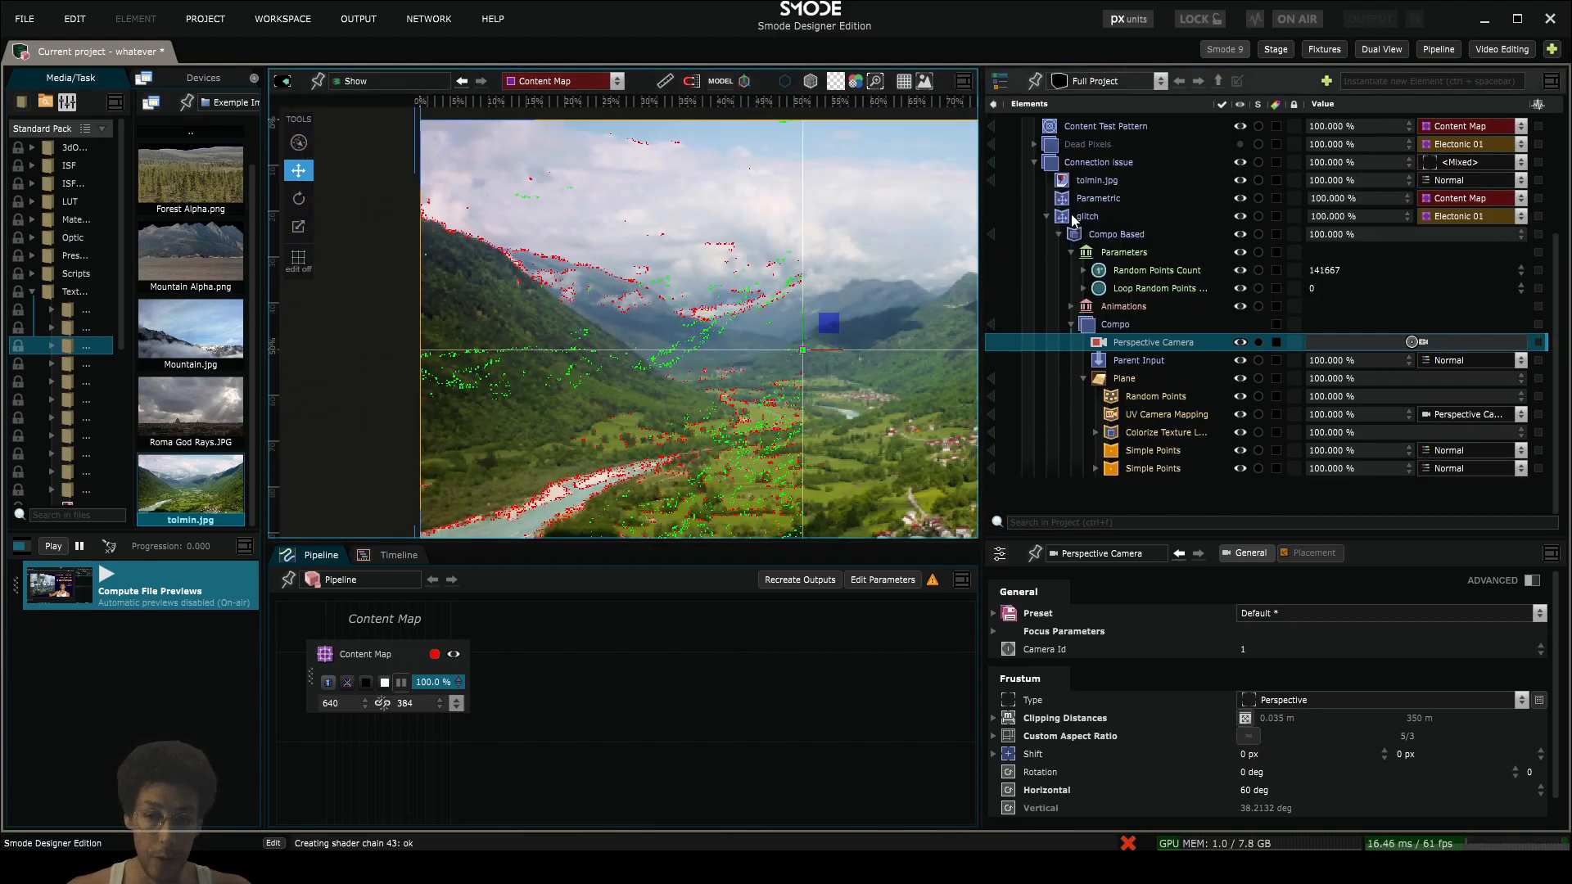
pyautogui.click(1046, 217)
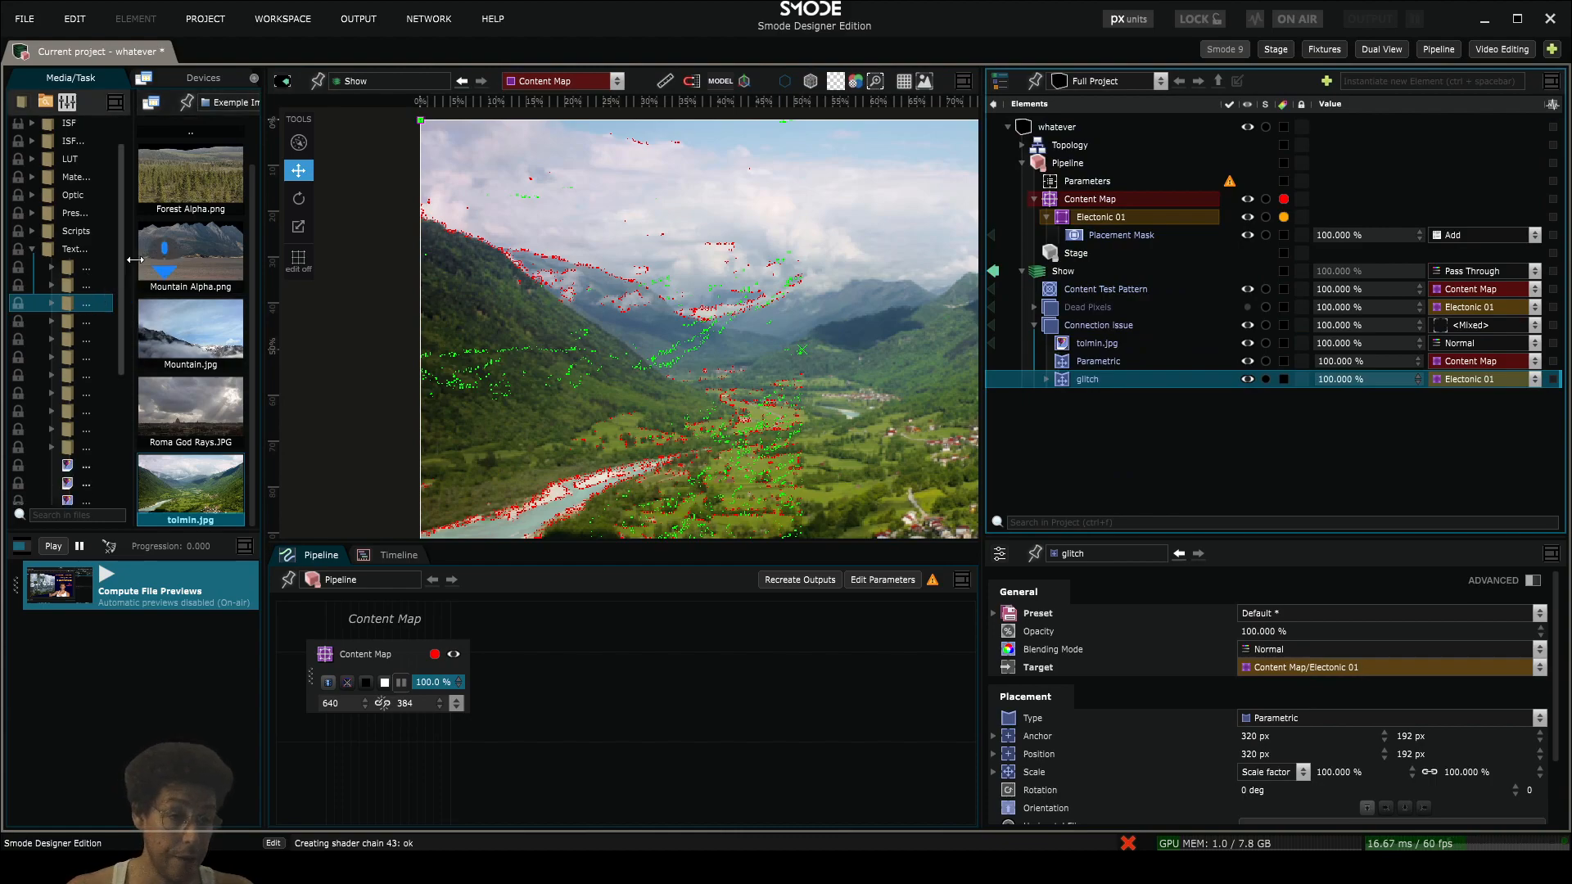
# - Add the 13-024-LOOP-ALPHA Swirling Smoke video from _SMODE_generatif's example_Videos folder to the Connection issue group, between tolmin.jpg and Parametric
pyautogui.moveTo(131, 249); pyautogui.dragTo(184, 257)
pyautogui.scroll(-4, 56, 360)
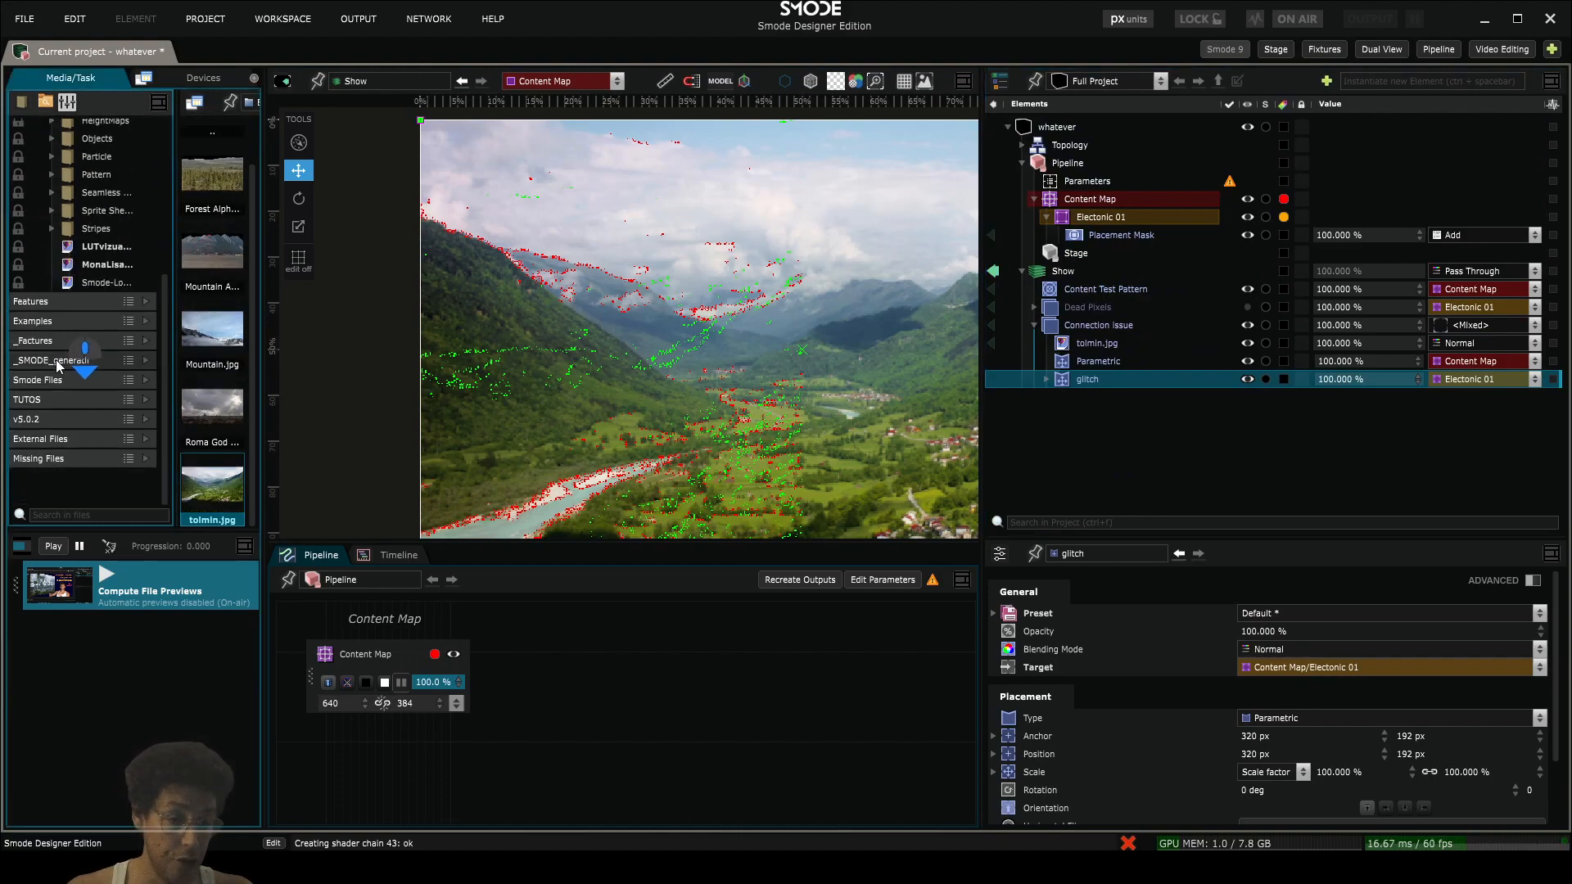
pyautogui.click(95, 369)
pyautogui.scroll(-1, 102, 418)
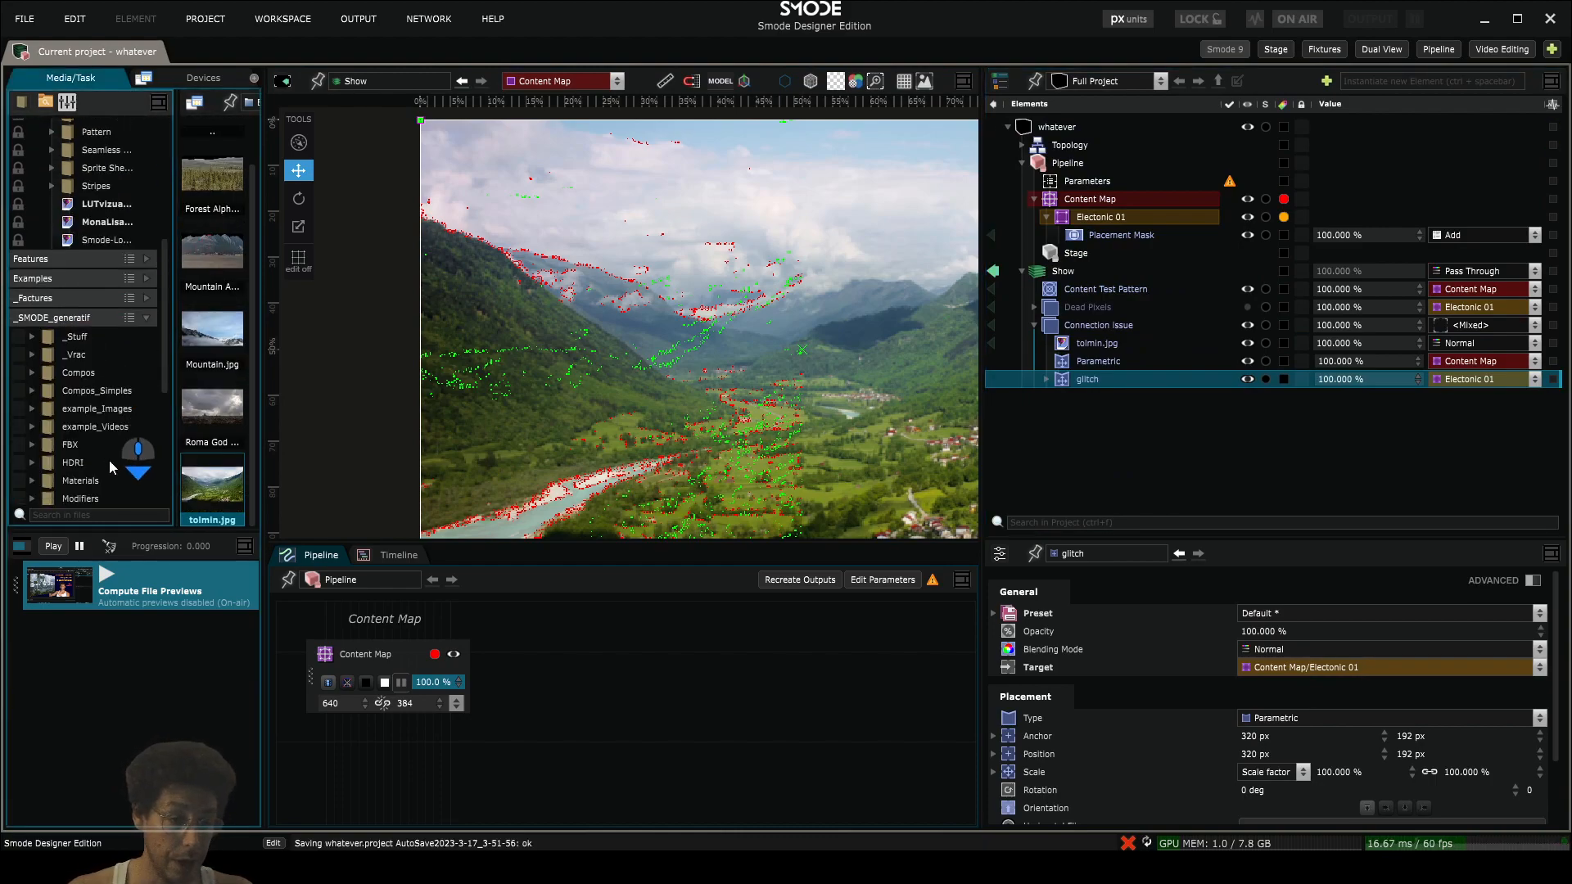
pyautogui.click(95, 427)
pyautogui.moveTo(211, 380); pyautogui.dragTo(1177, 357)
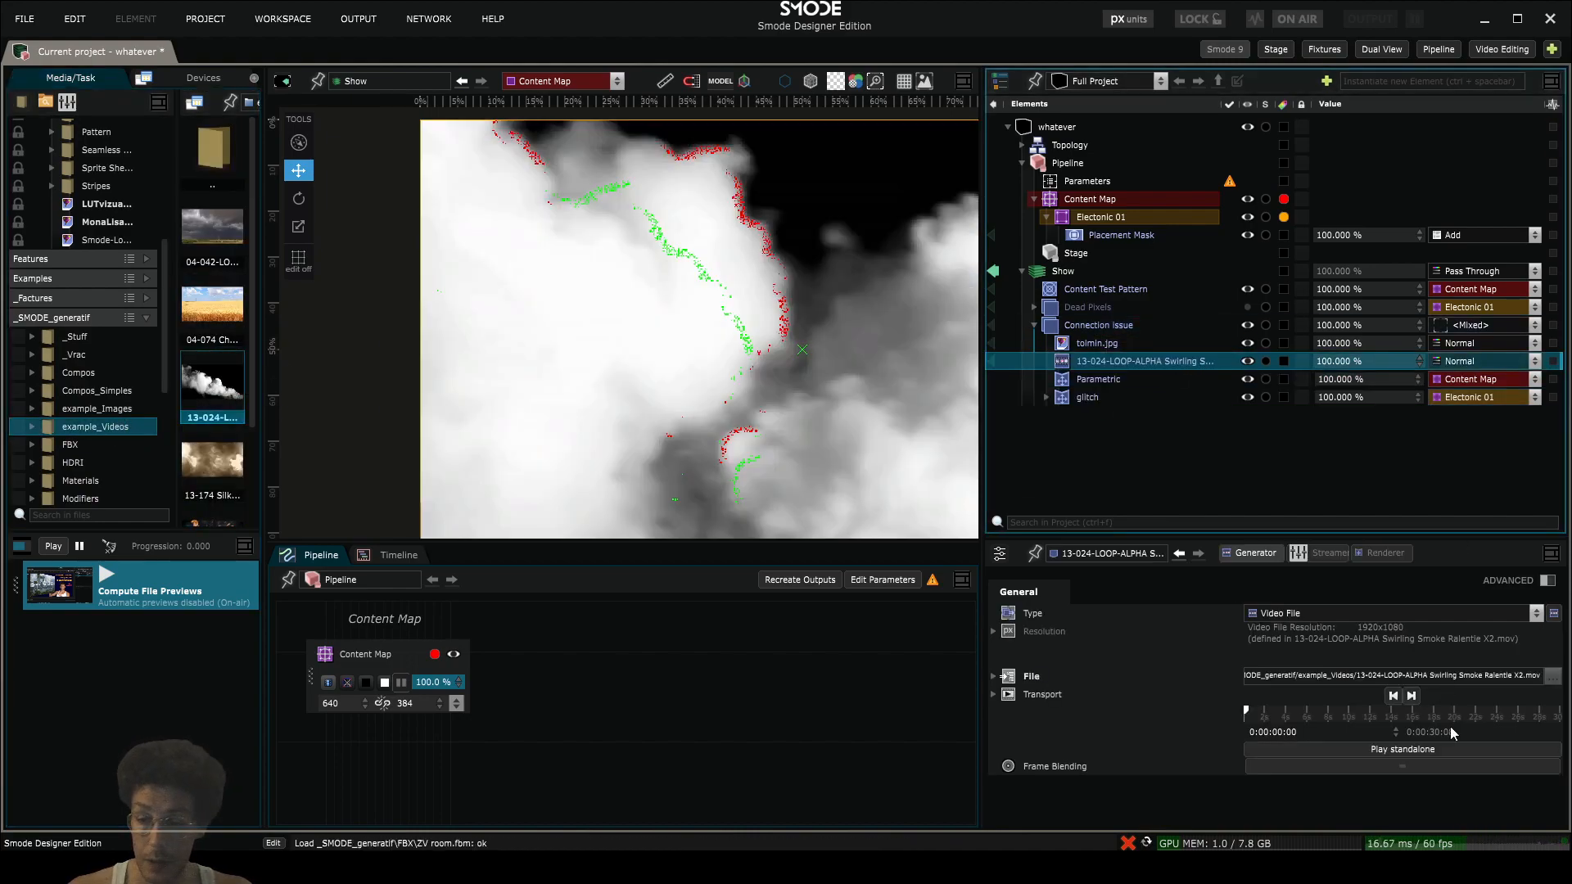
# - Play the swirling smoke video standalone and scale its layer to cover the Content Map
pyautogui.scroll(-5, 793, 347)
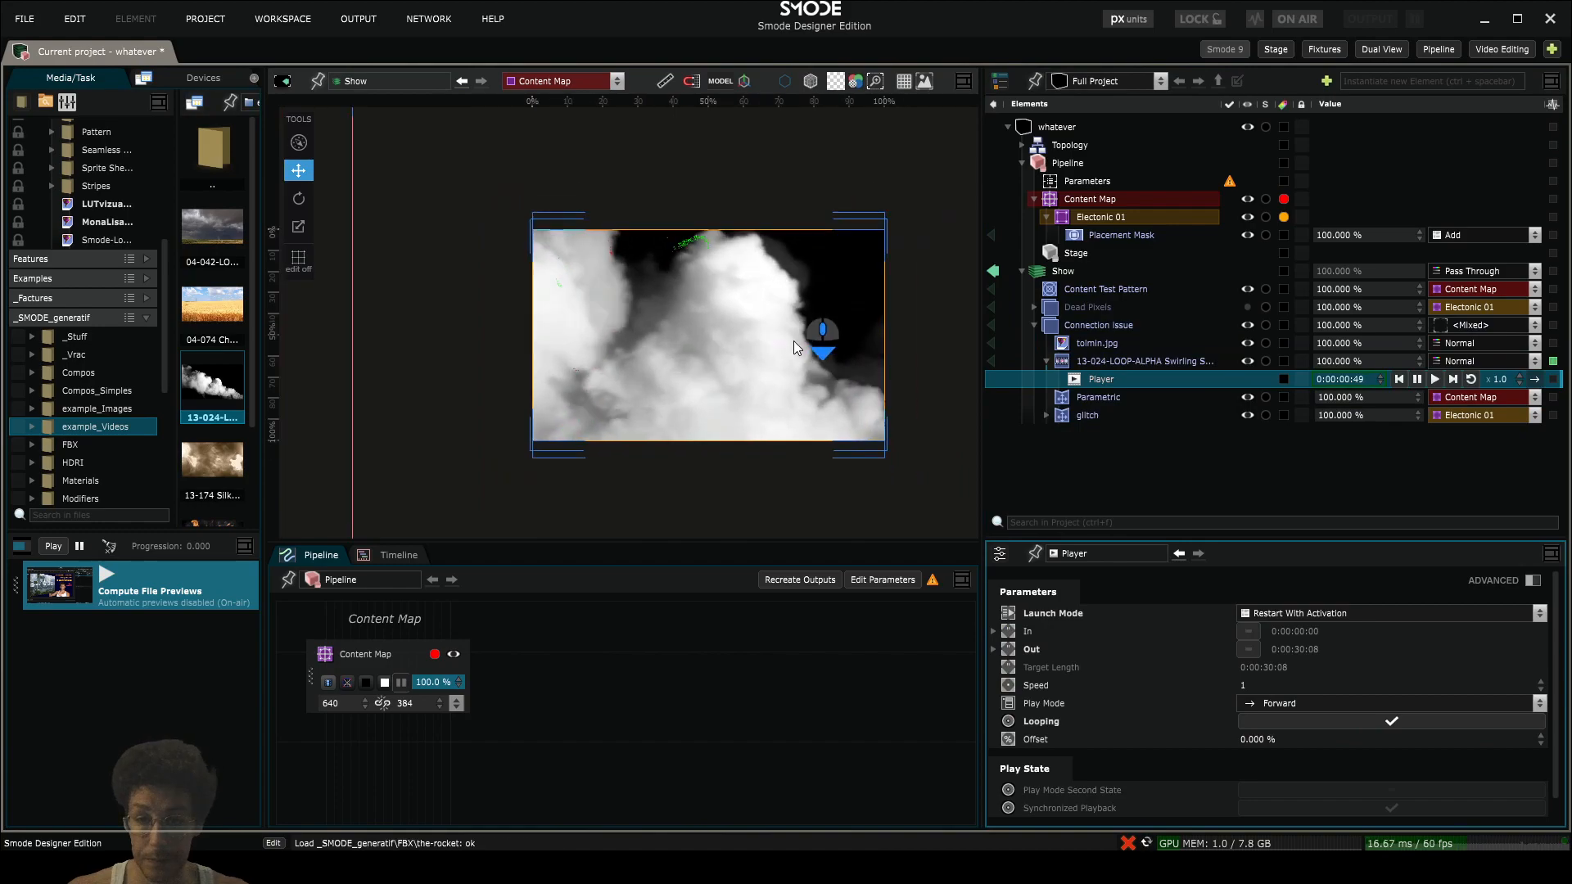
pyautogui.scroll(2, 793, 347)
pyautogui.hotkey('ctrl', 'alt', 'o')
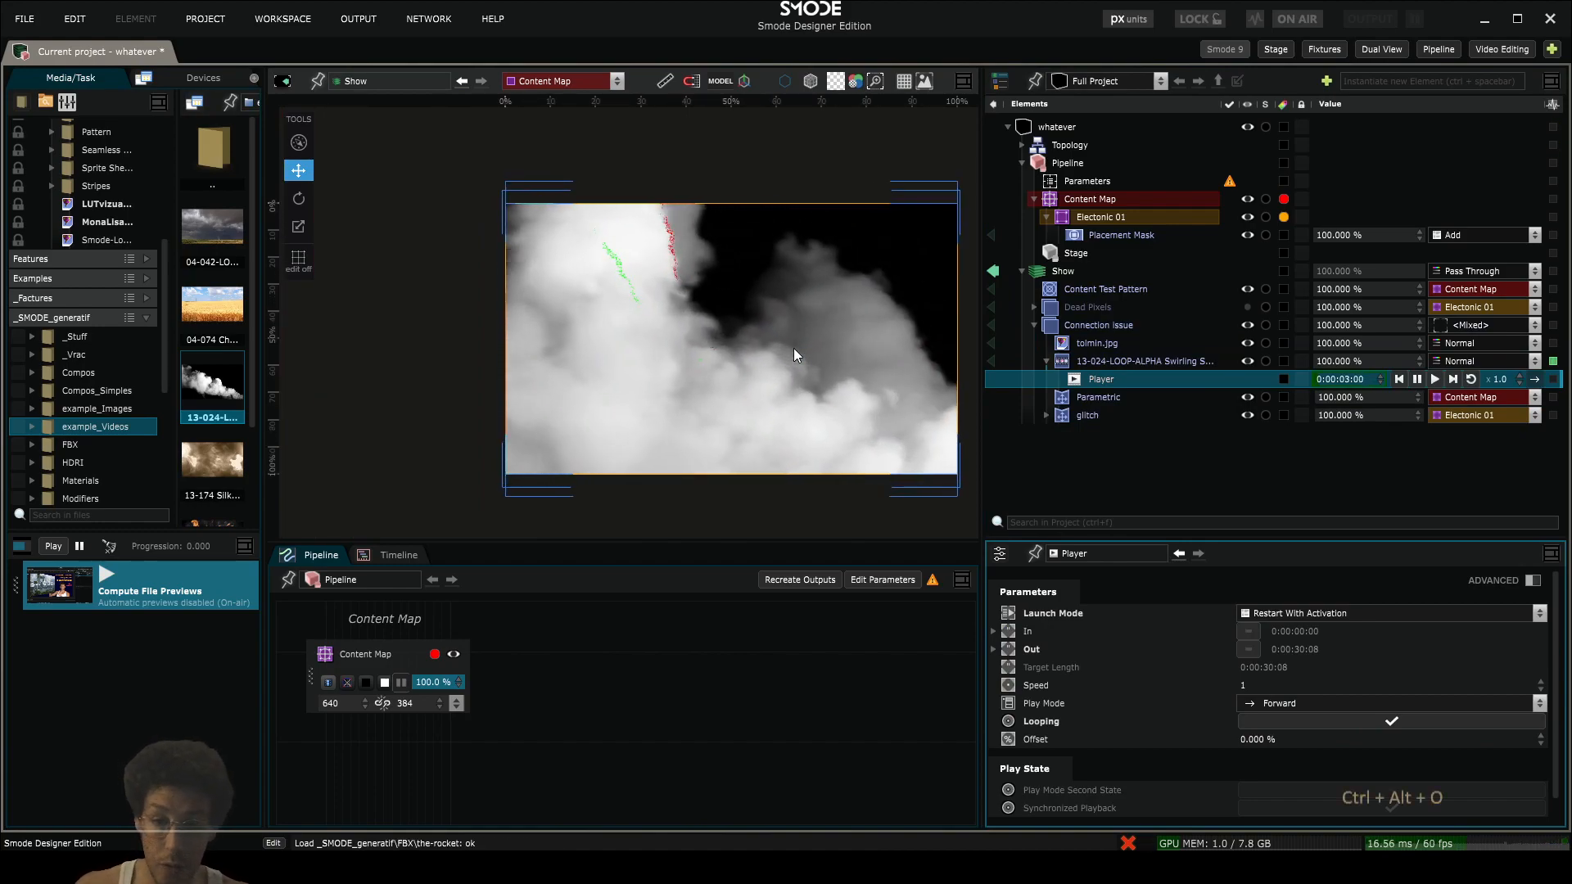
pyautogui.click(1076, 362)
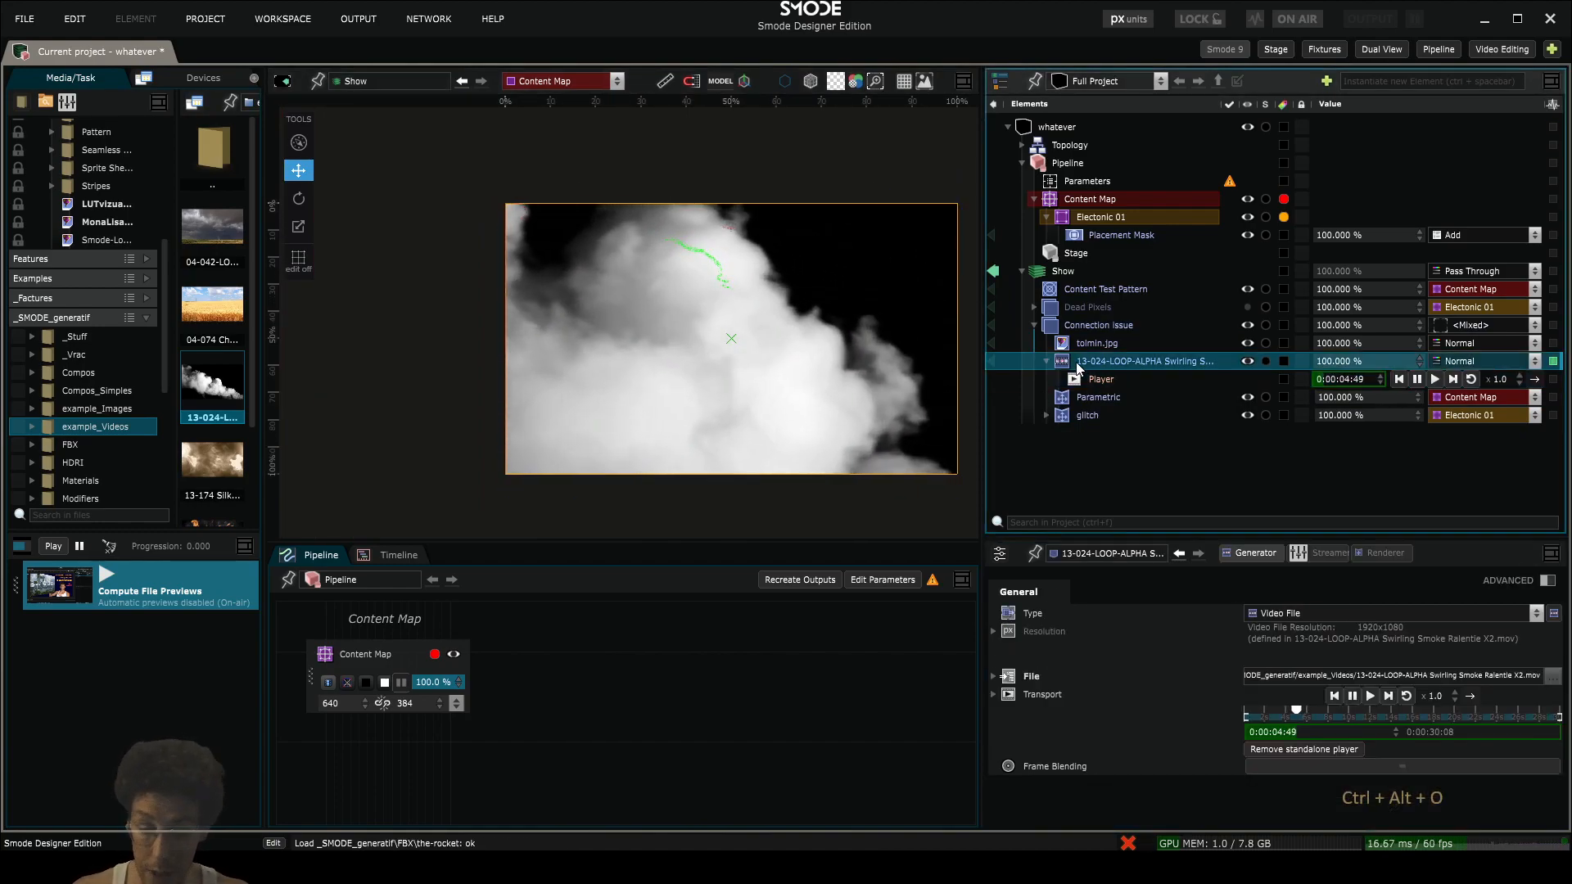
pyautogui.hotkey('ctrl', 'alt', 'o')
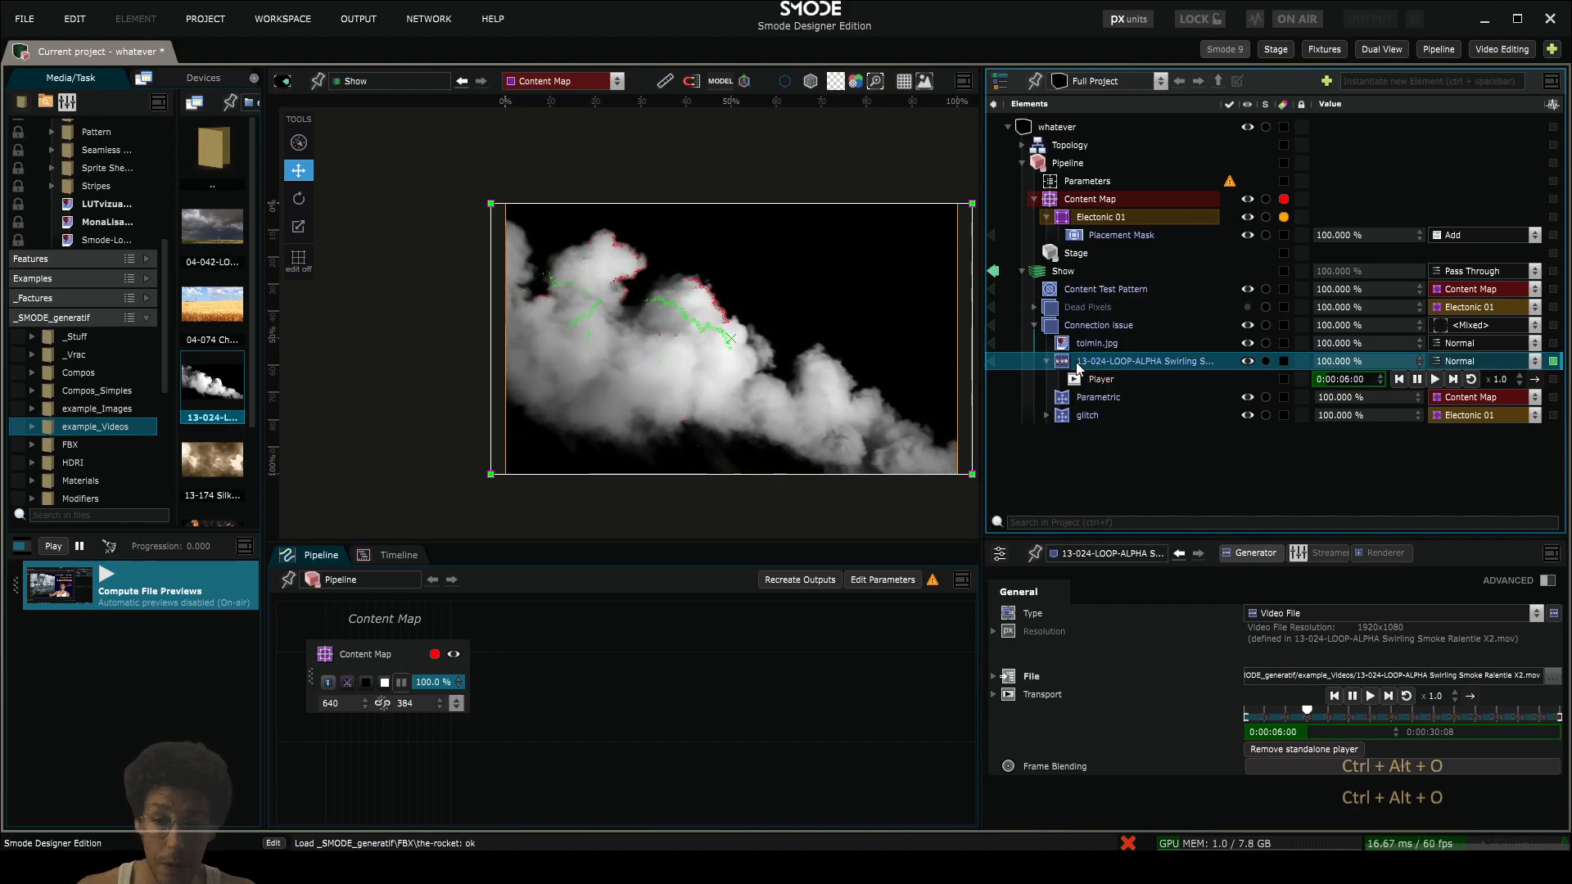
# - Set the swirling smoke video's blending mode to Screen and hide the tolmin.jpg layer in the Connection issue group
pyautogui.click(1508, 365)
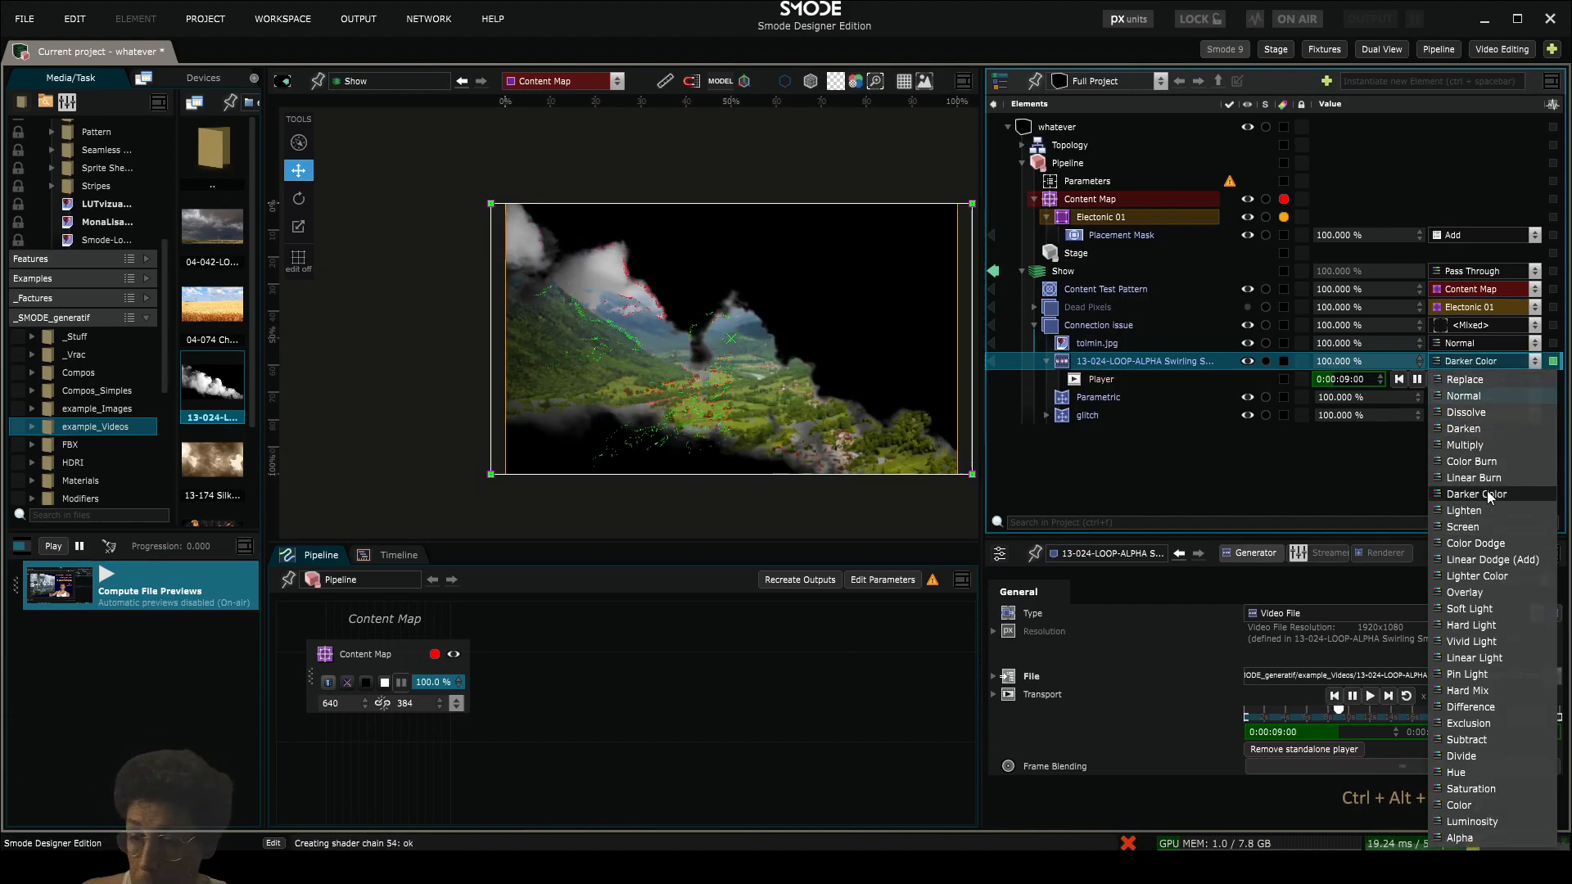
pyautogui.click(1485, 527)
pyautogui.scroll(3, 774, 383)
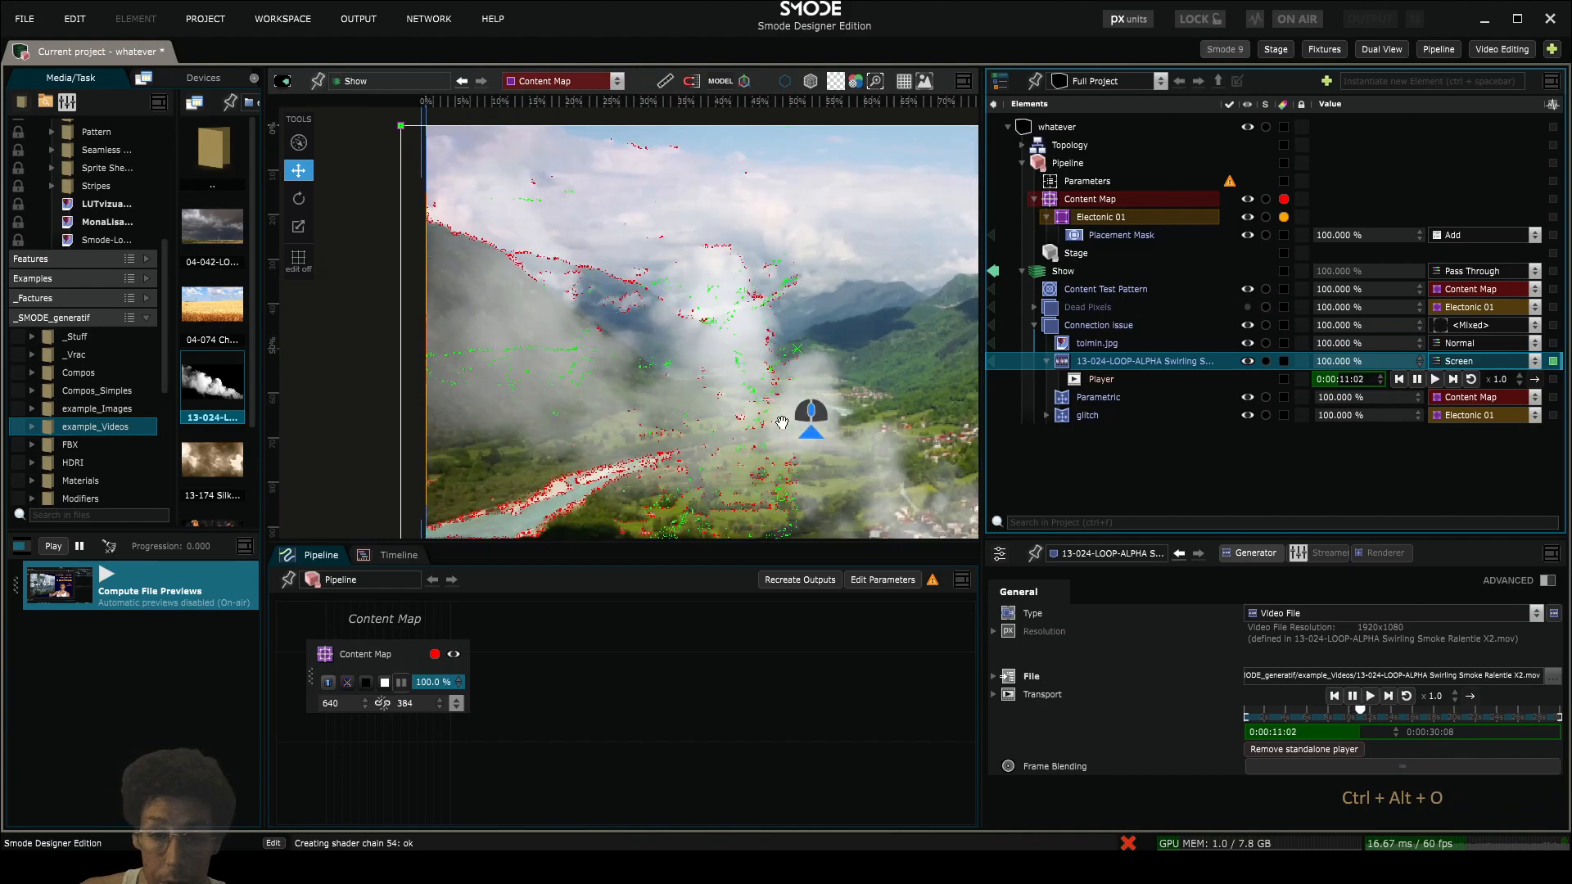
pyautogui.click(1247, 343)
# - Examine closely how the red and green glitch points track the edges of the playing smoke video
pyautogui.scroll(-2, 688, 344)
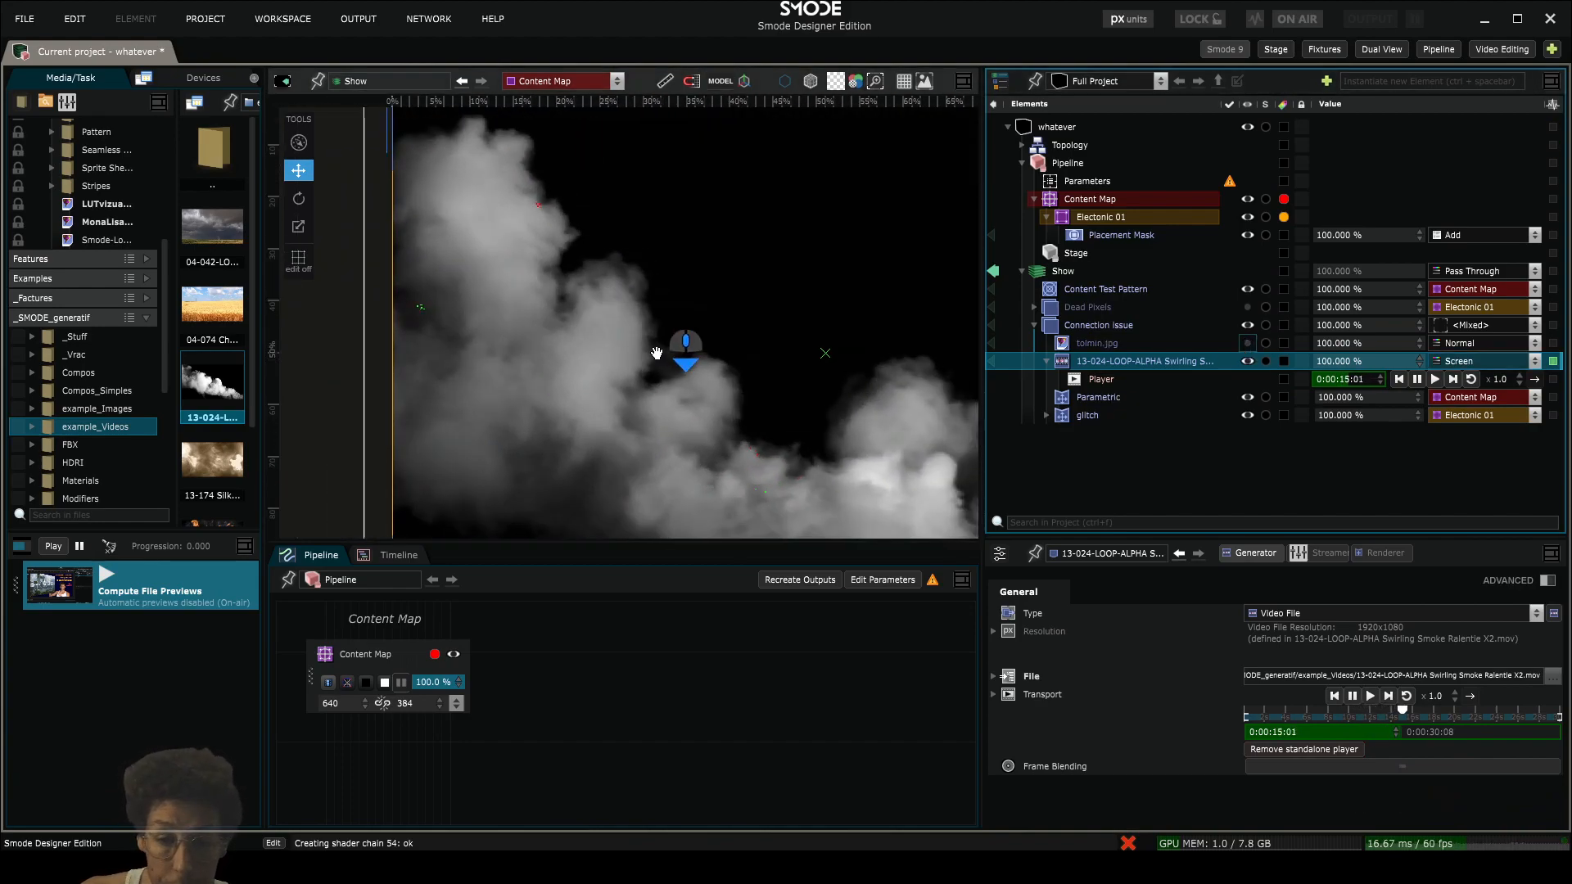
pyautogui.scroll(5, 786, 466)
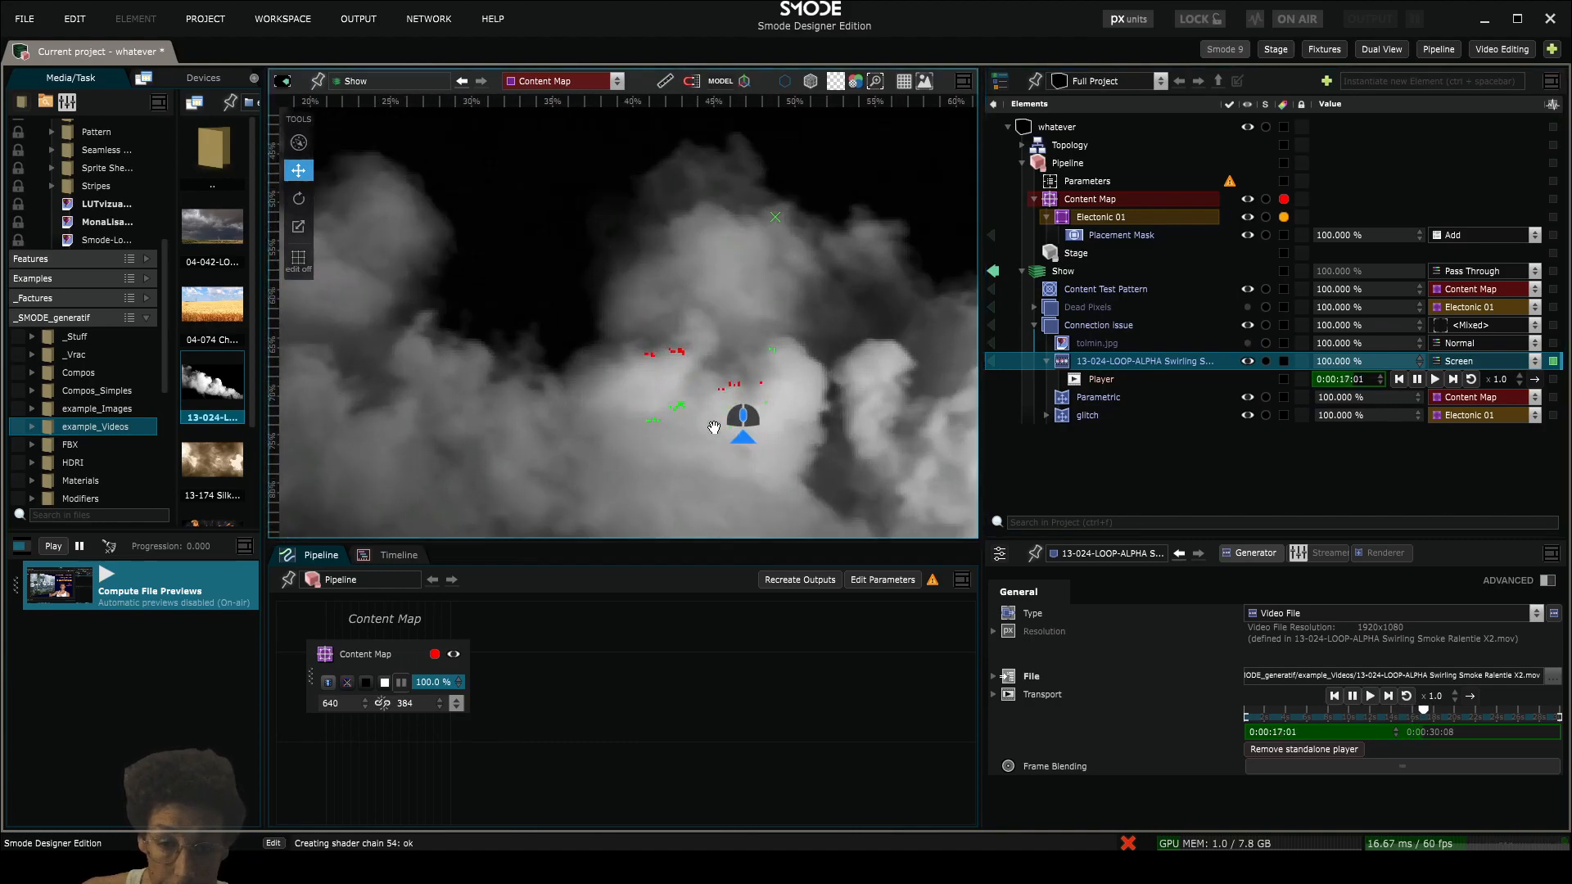
pyautogui.scroll(-4, 720, 385)
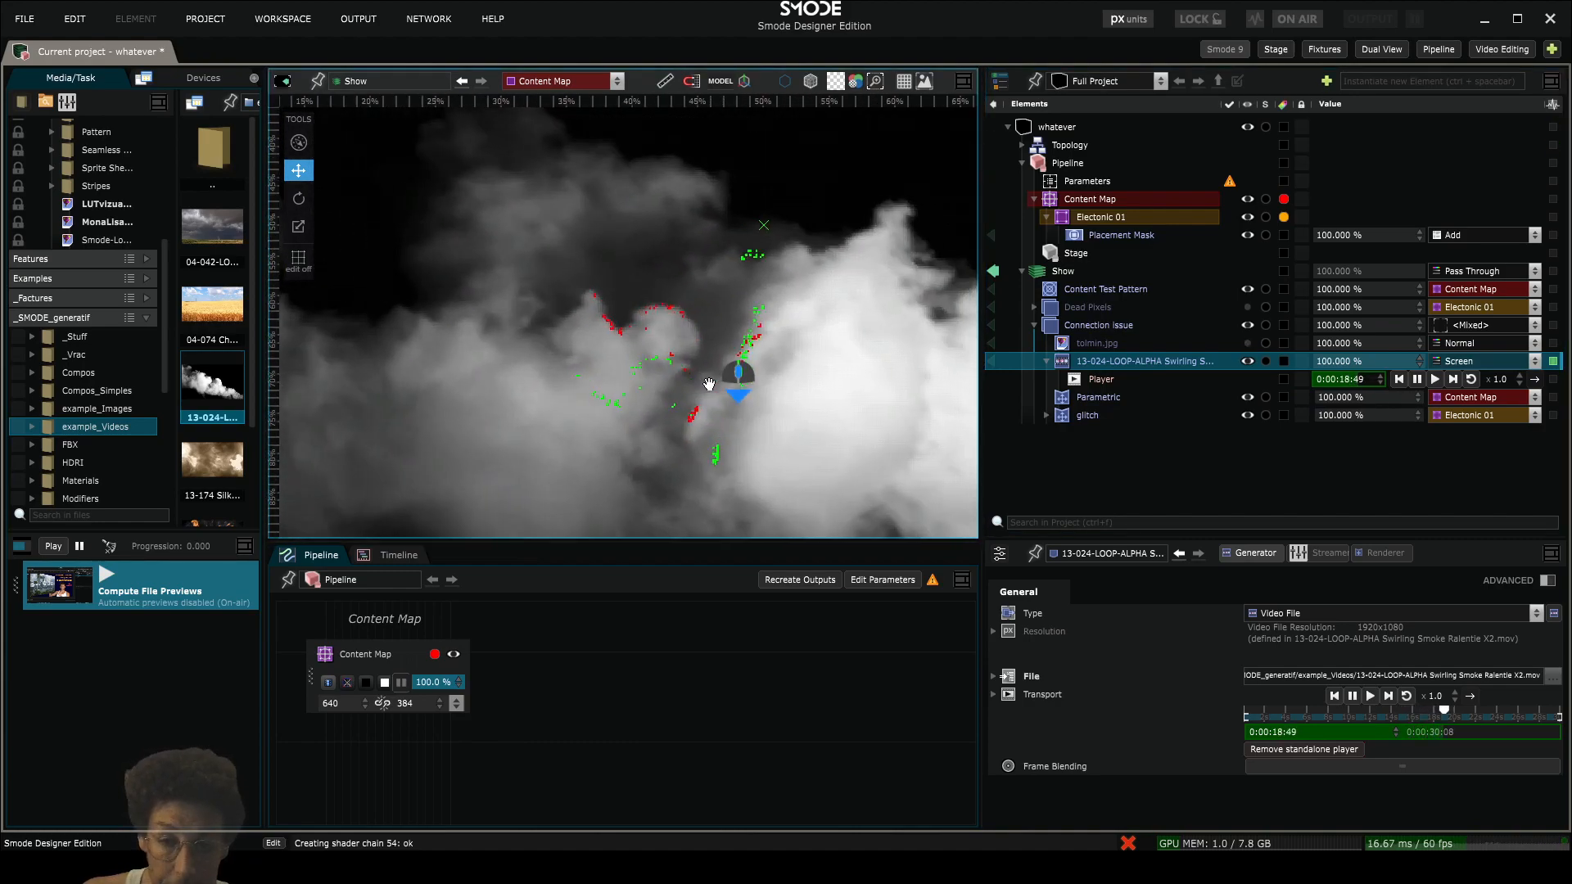
pyautogui.scroll(-4, 682, 327)
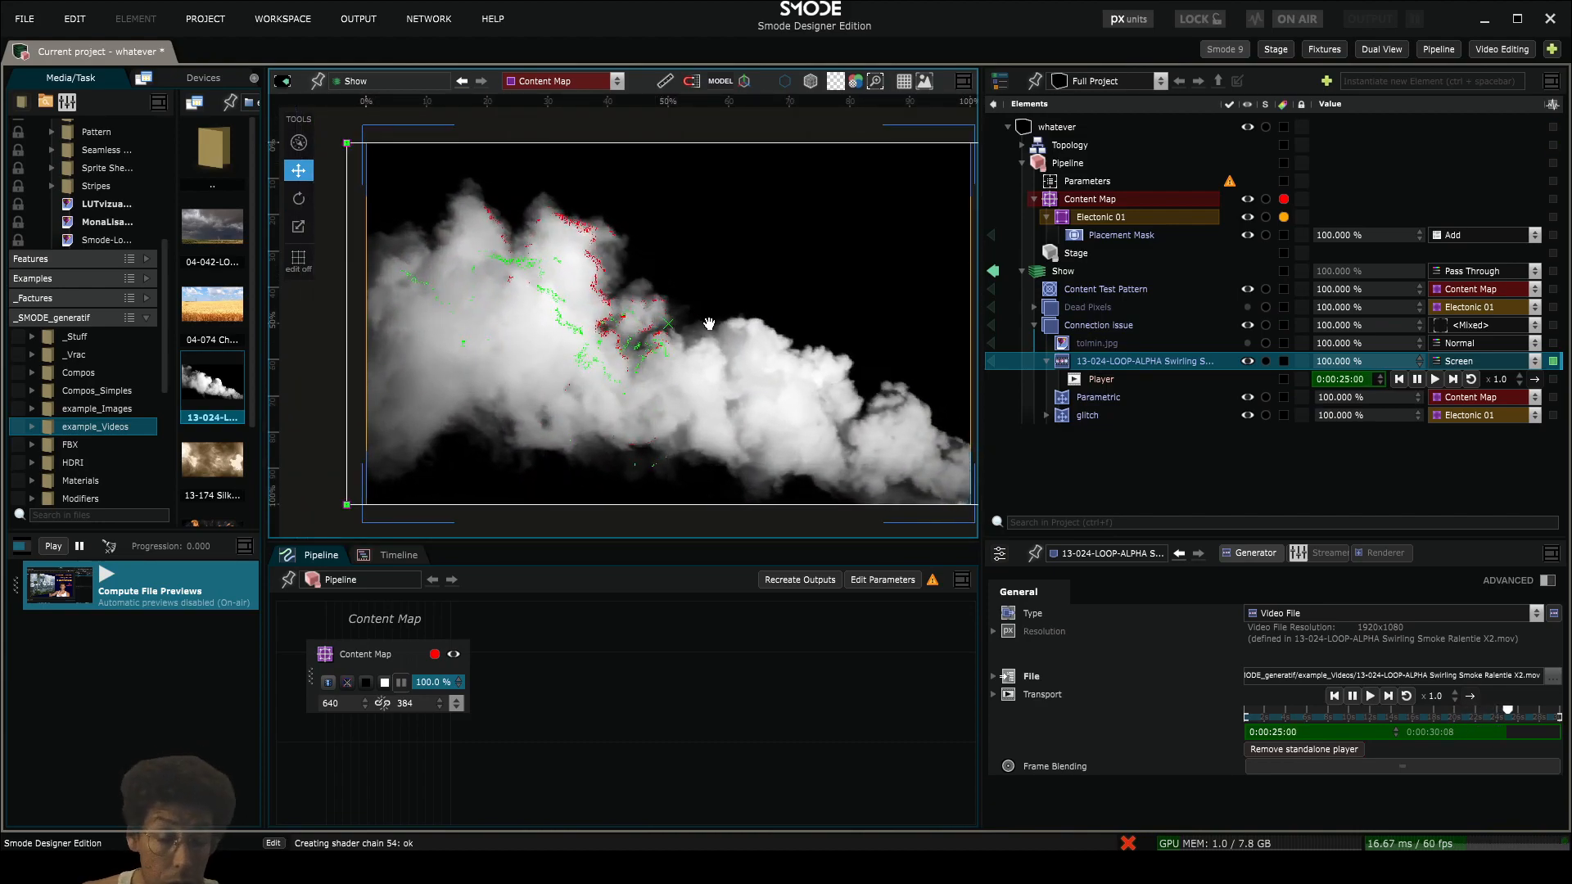
pyautogui.scroll(-2, 725, 339)
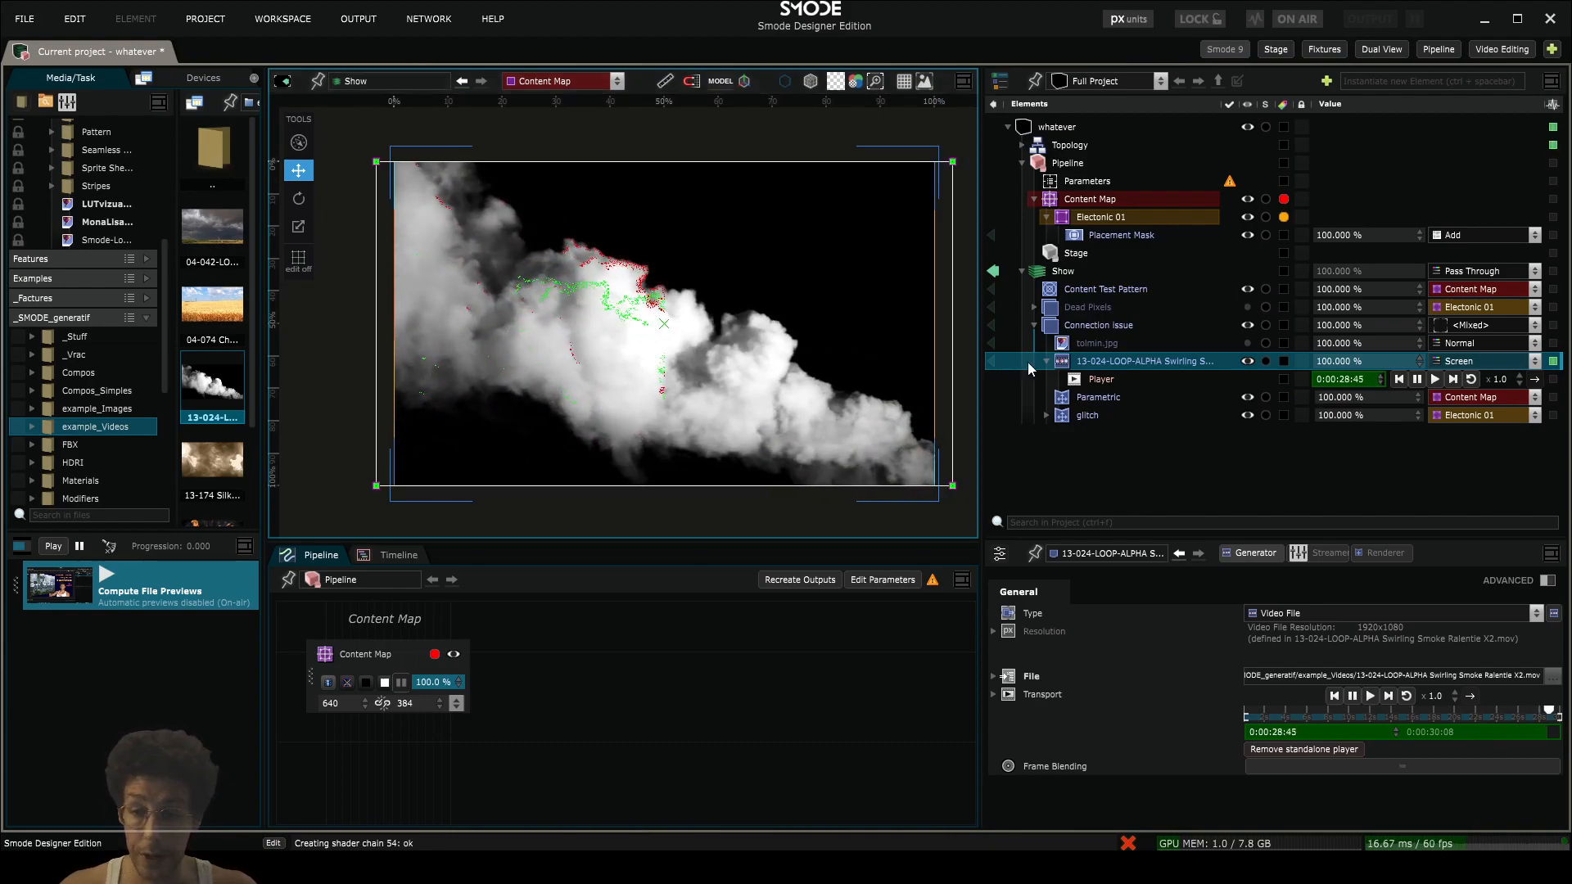
pyautogui.scroll(3, 606, 316)
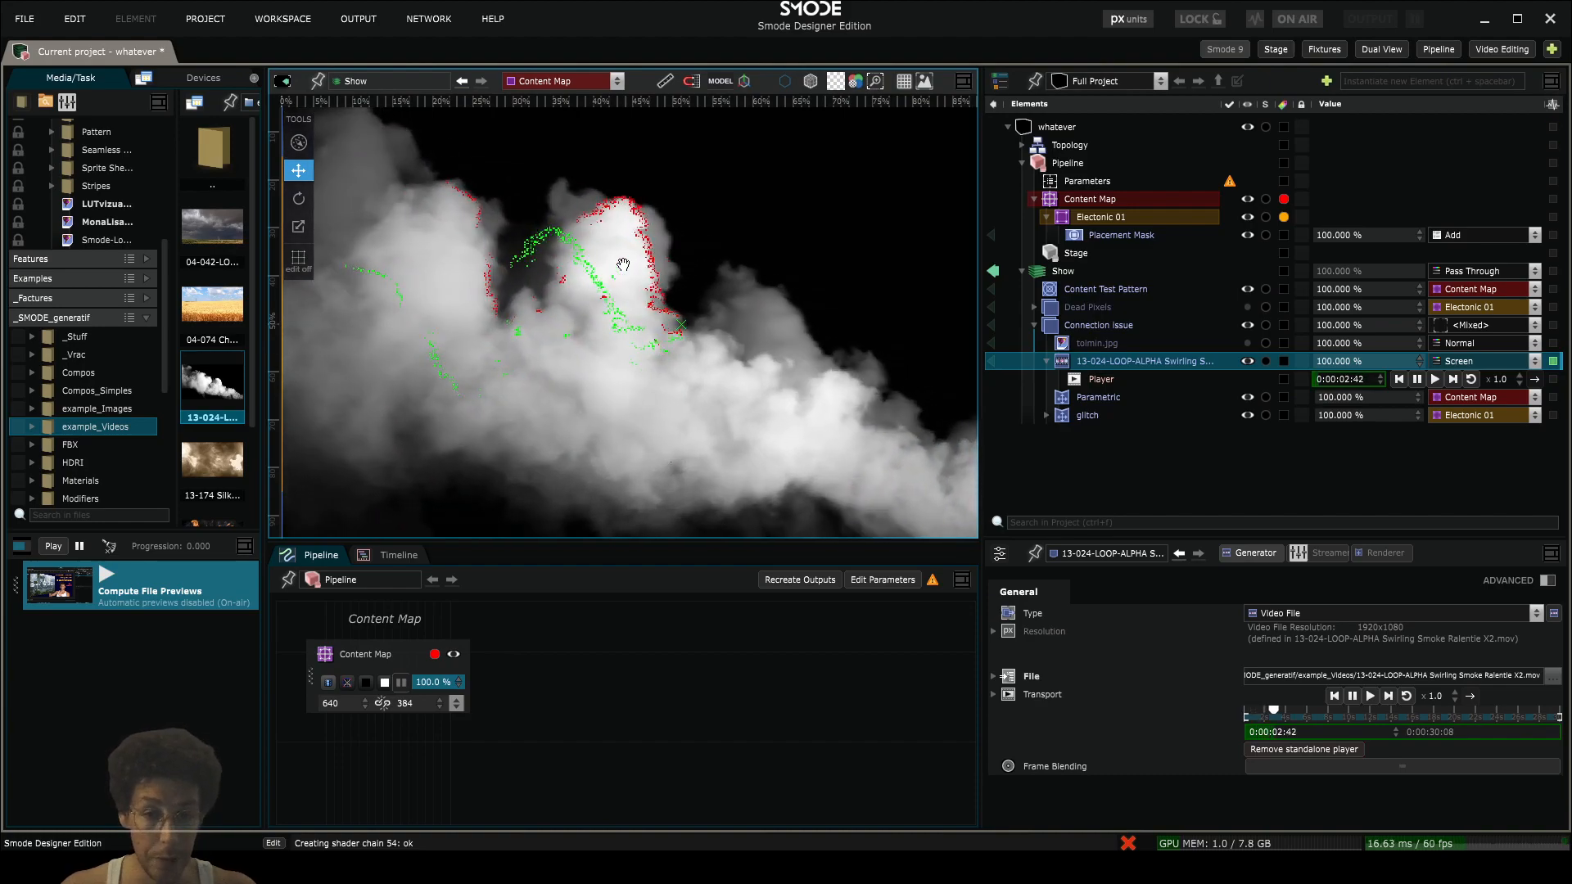
pyautogui.scroll(-3, 659, 340)
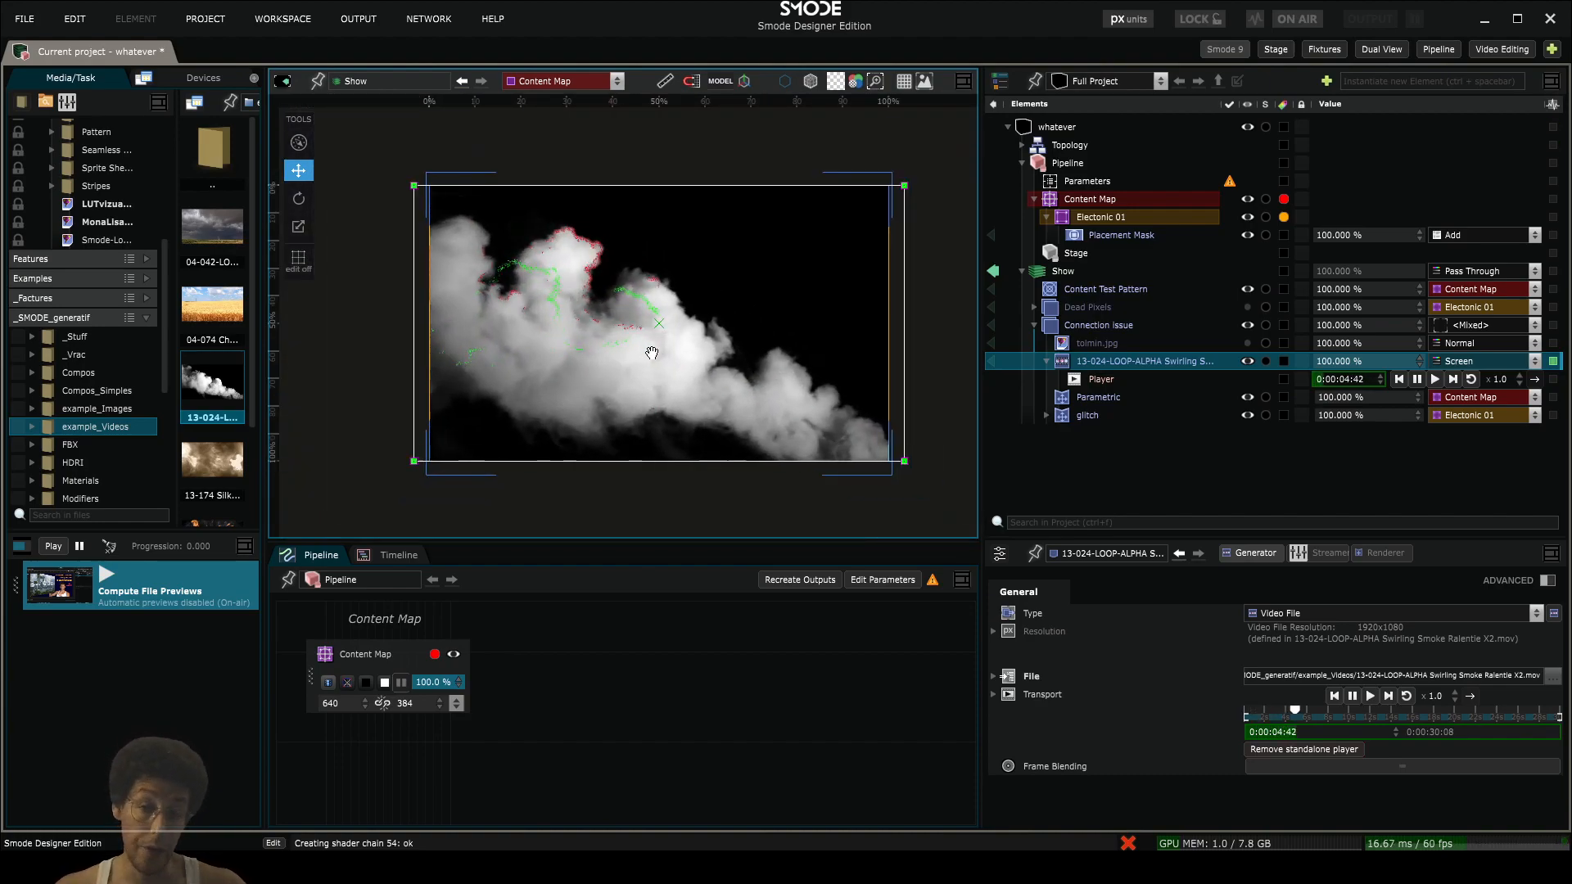
# - Save the project with the Connection issue compo collapsed, and hide that compo
pyautogui.click(1036, 327)
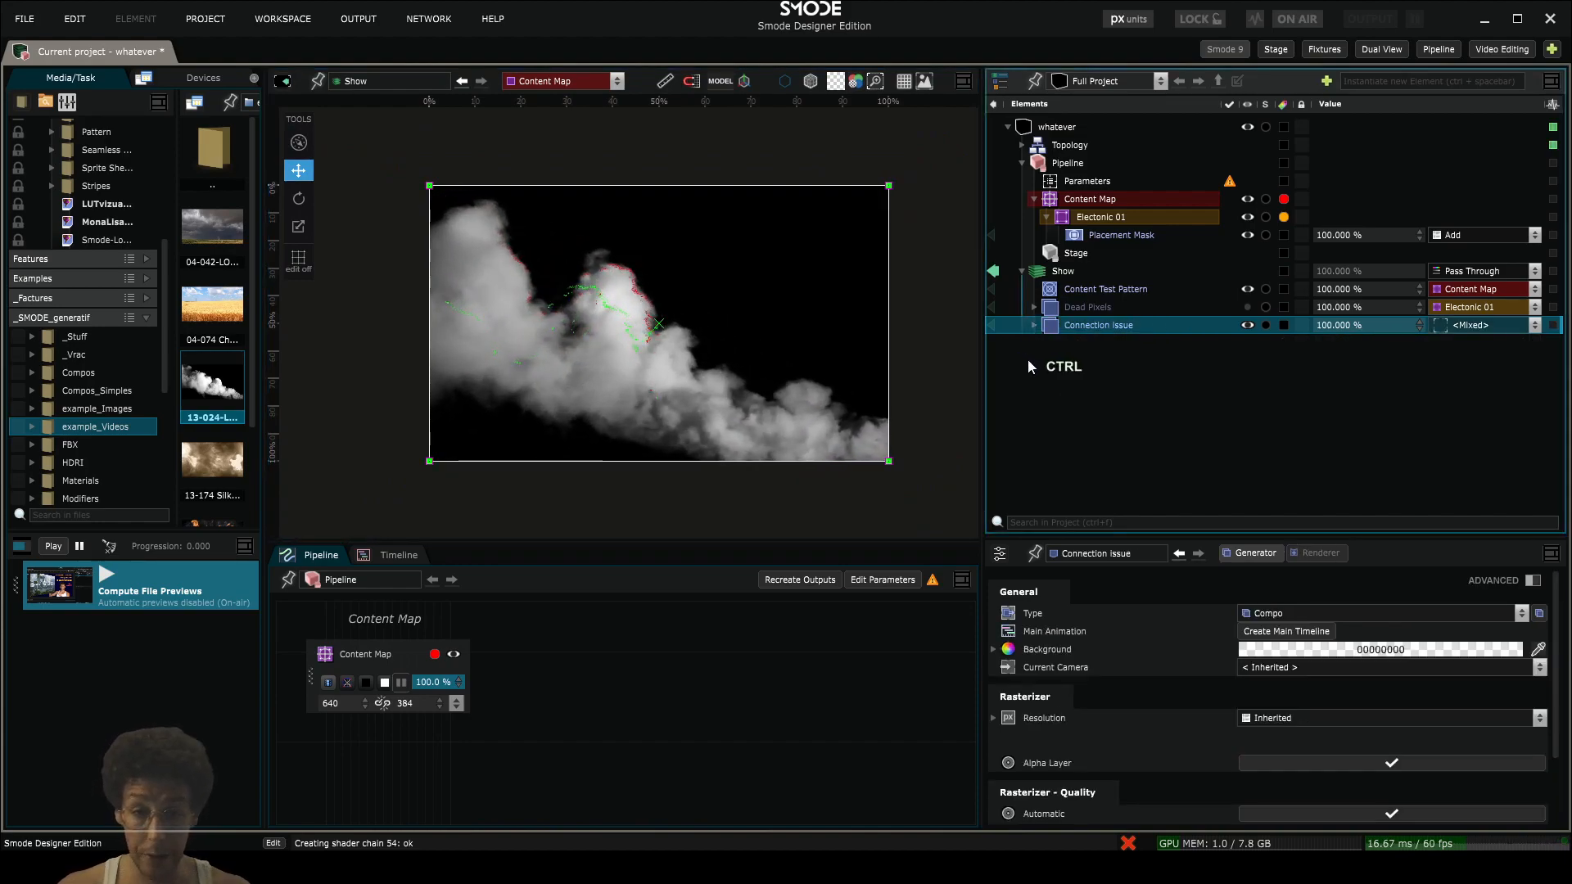
pyautogui.hotkey('ctrl', 's')
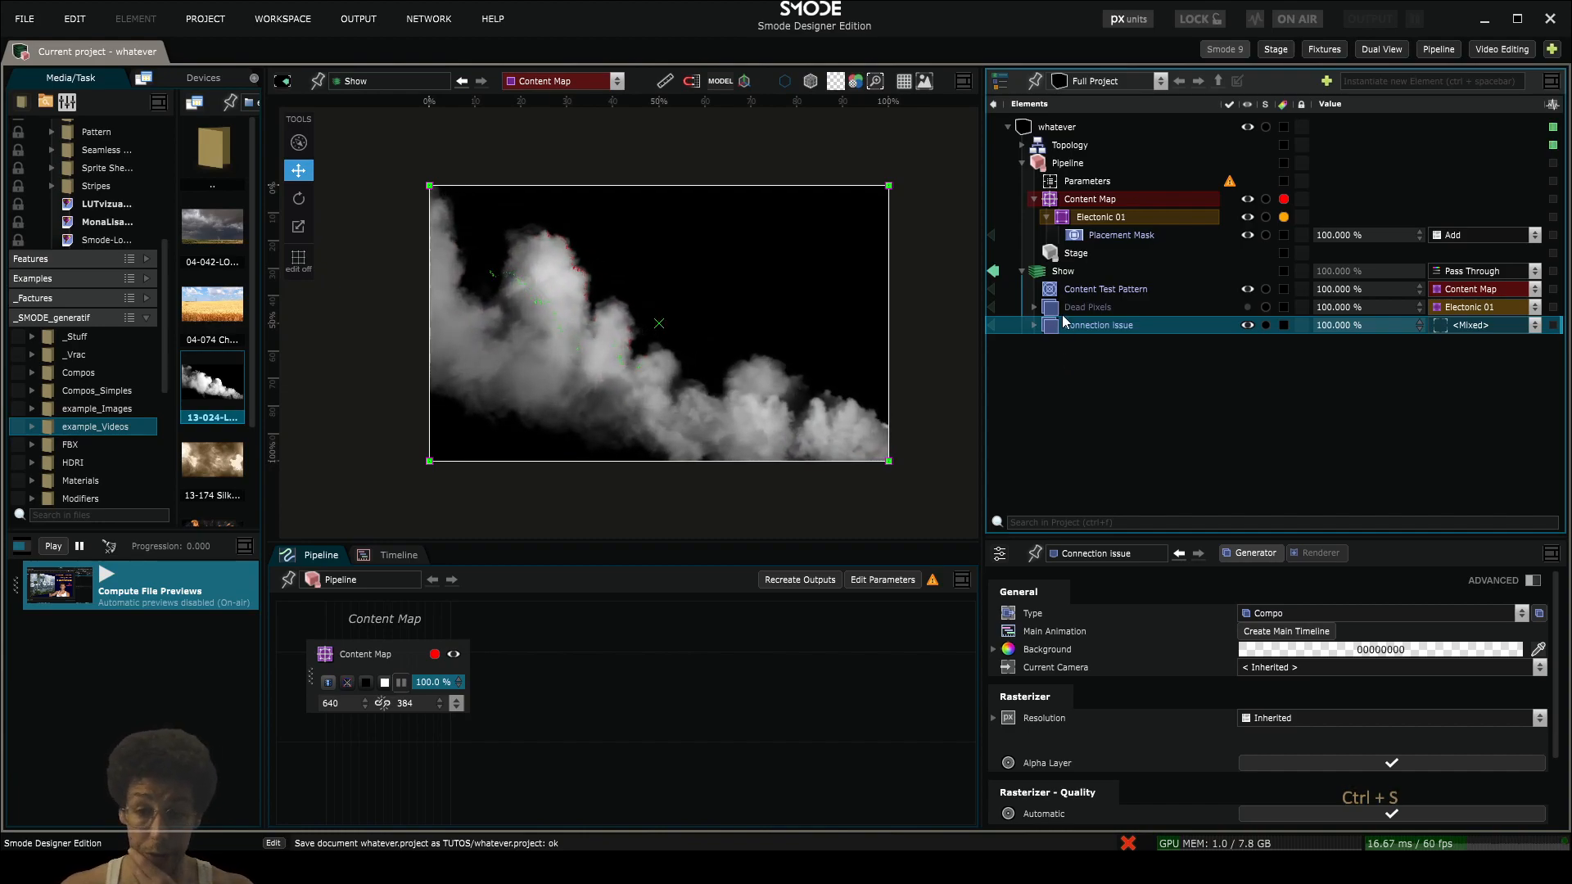
pyautogui.press('space')
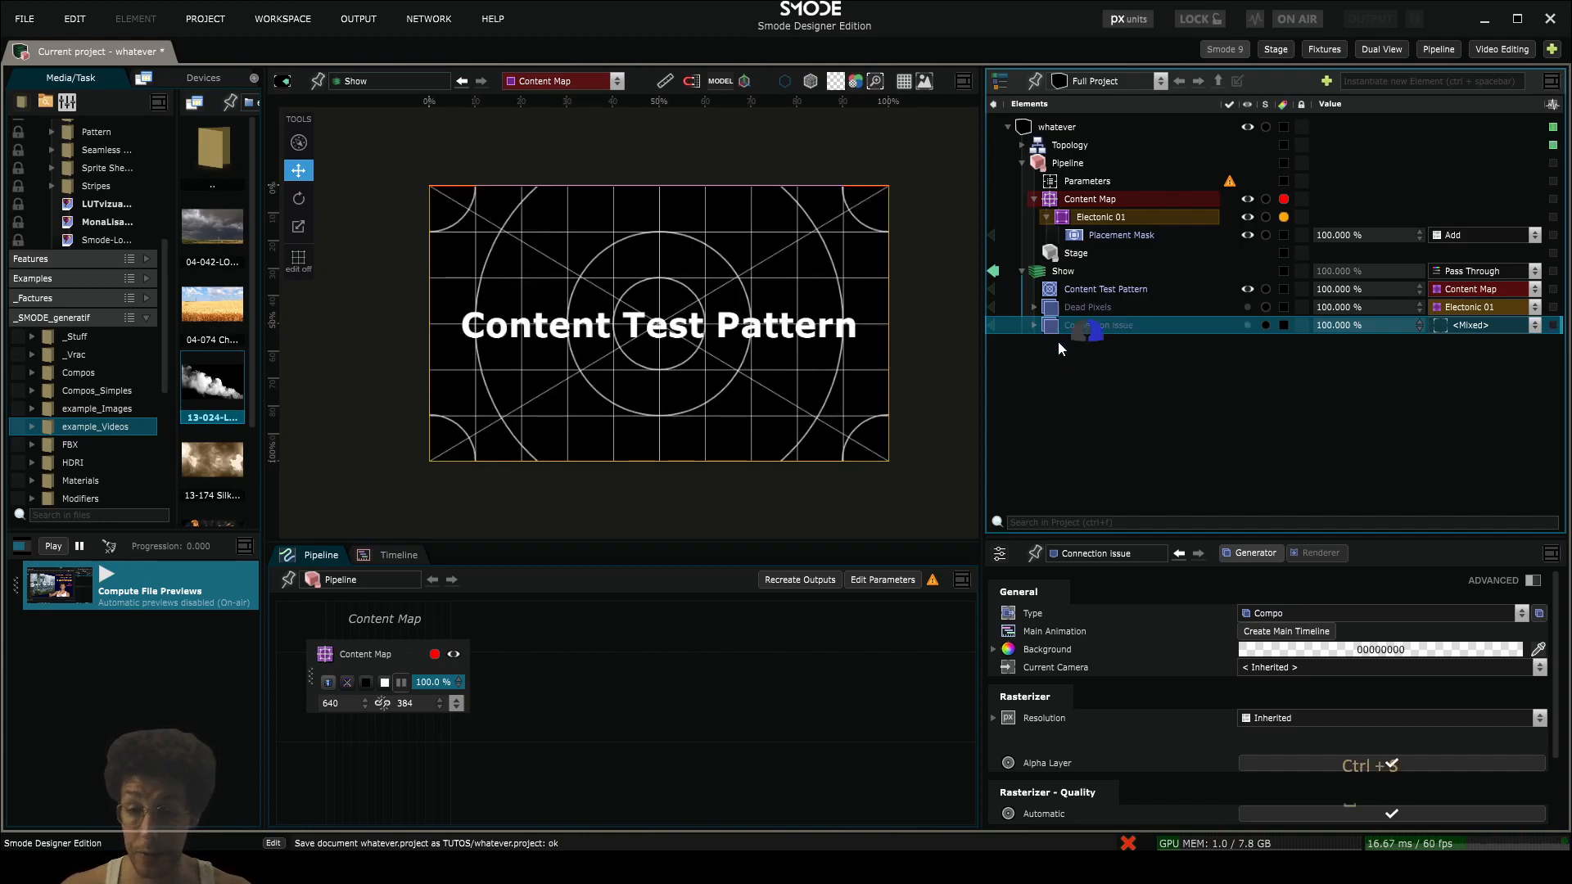
pyautogui.rightClick(1058, 341)
pyautogui.click(1069, 337)
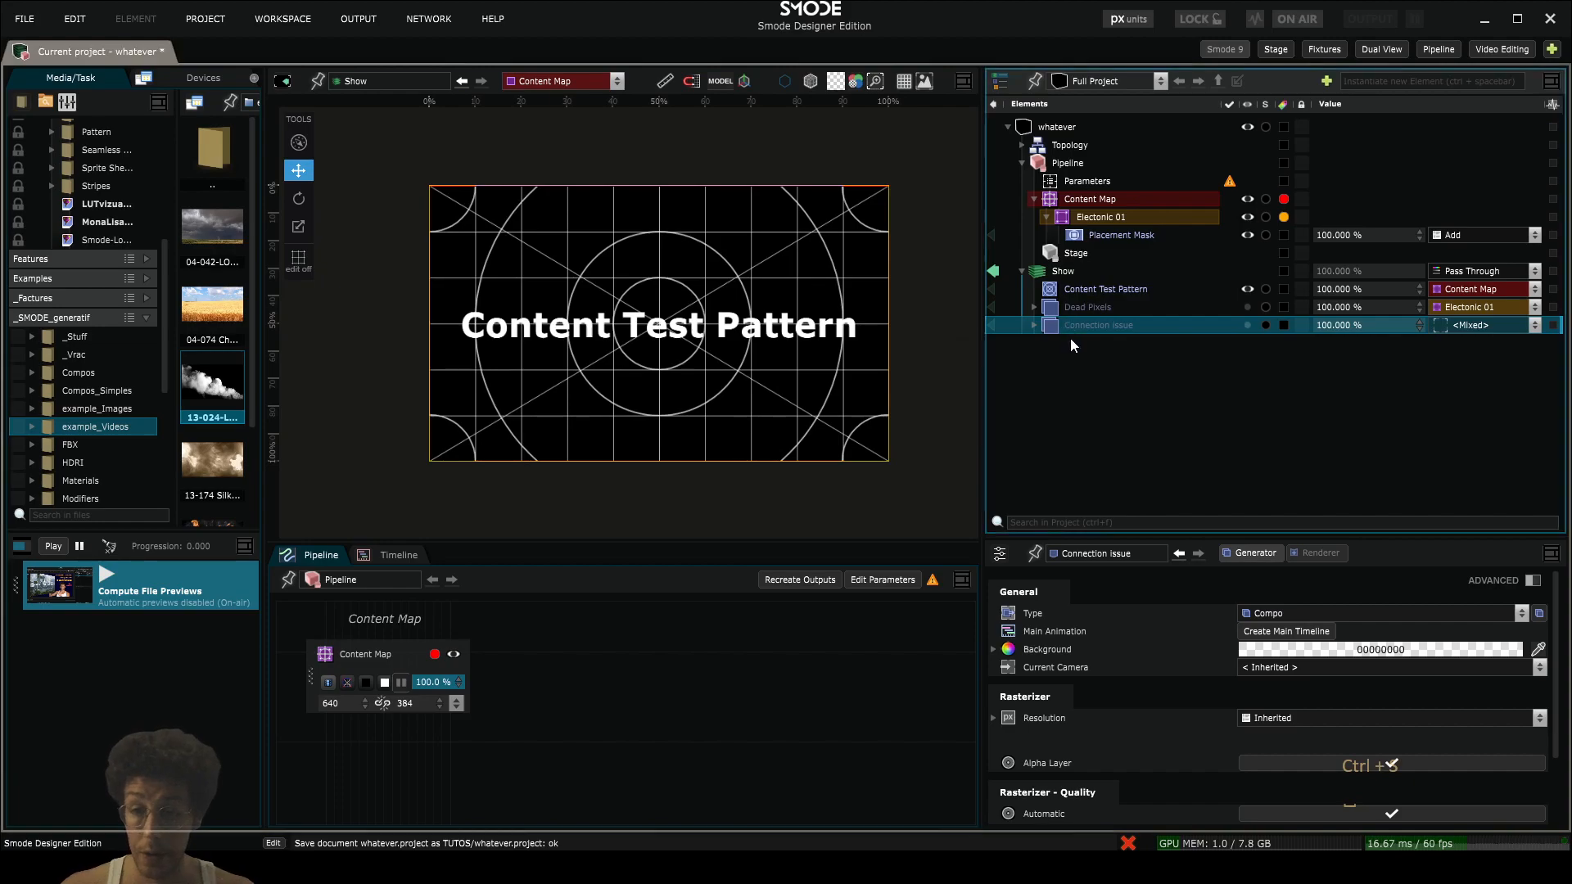
pyautogui.rightClick(1062, 357)
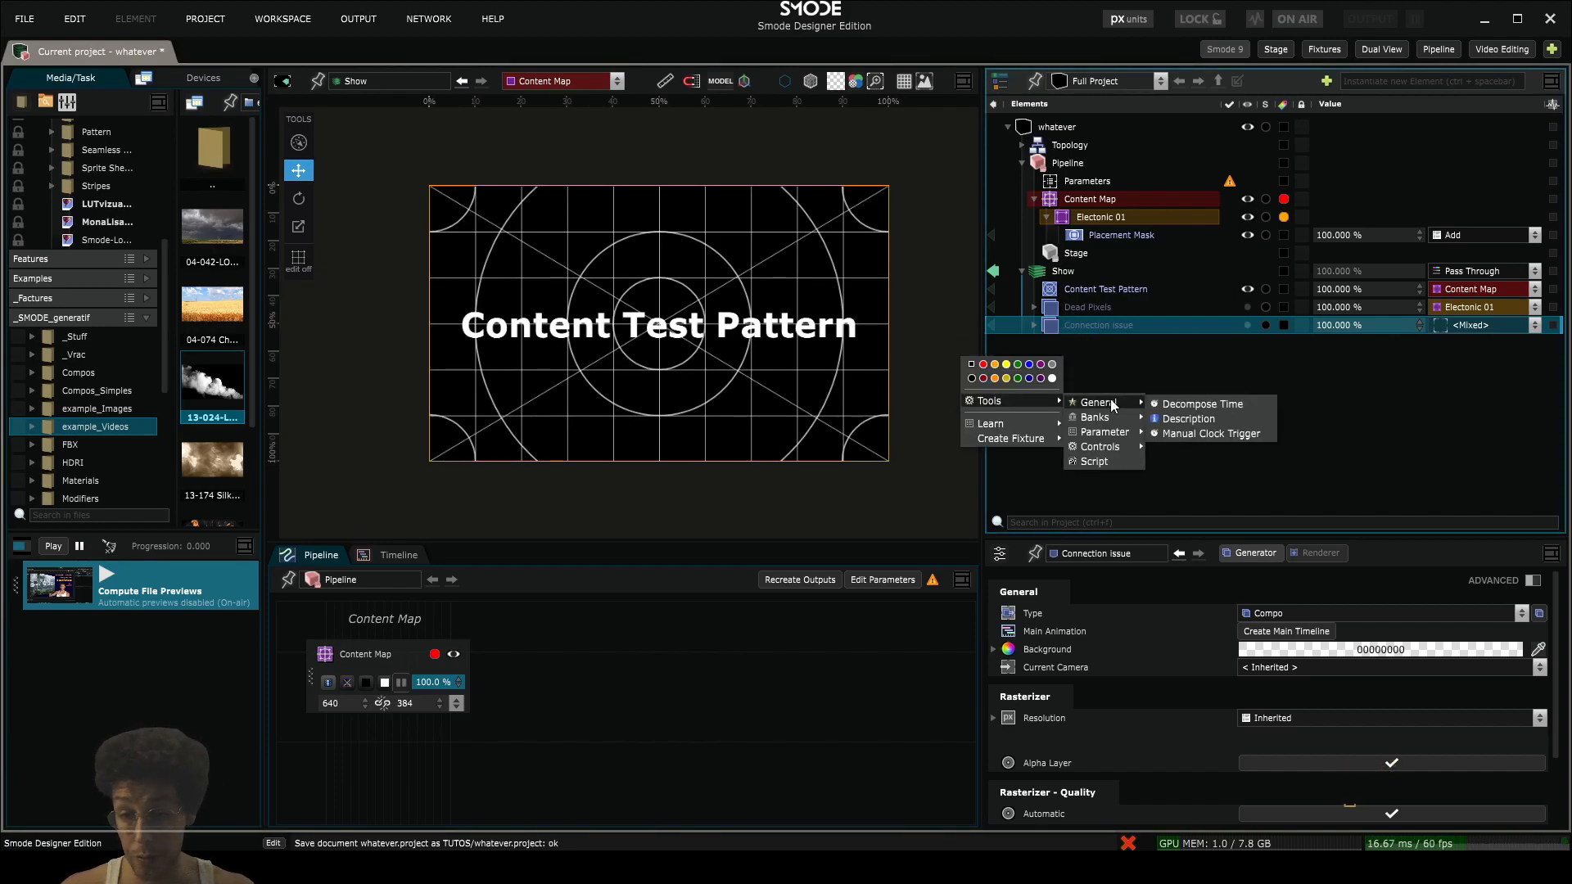
# - Add a new 2D compo to the Show and name it Mapping Issues
pyautogui.click(1063, 274)
pyautogui.rightClick(1061, 271)
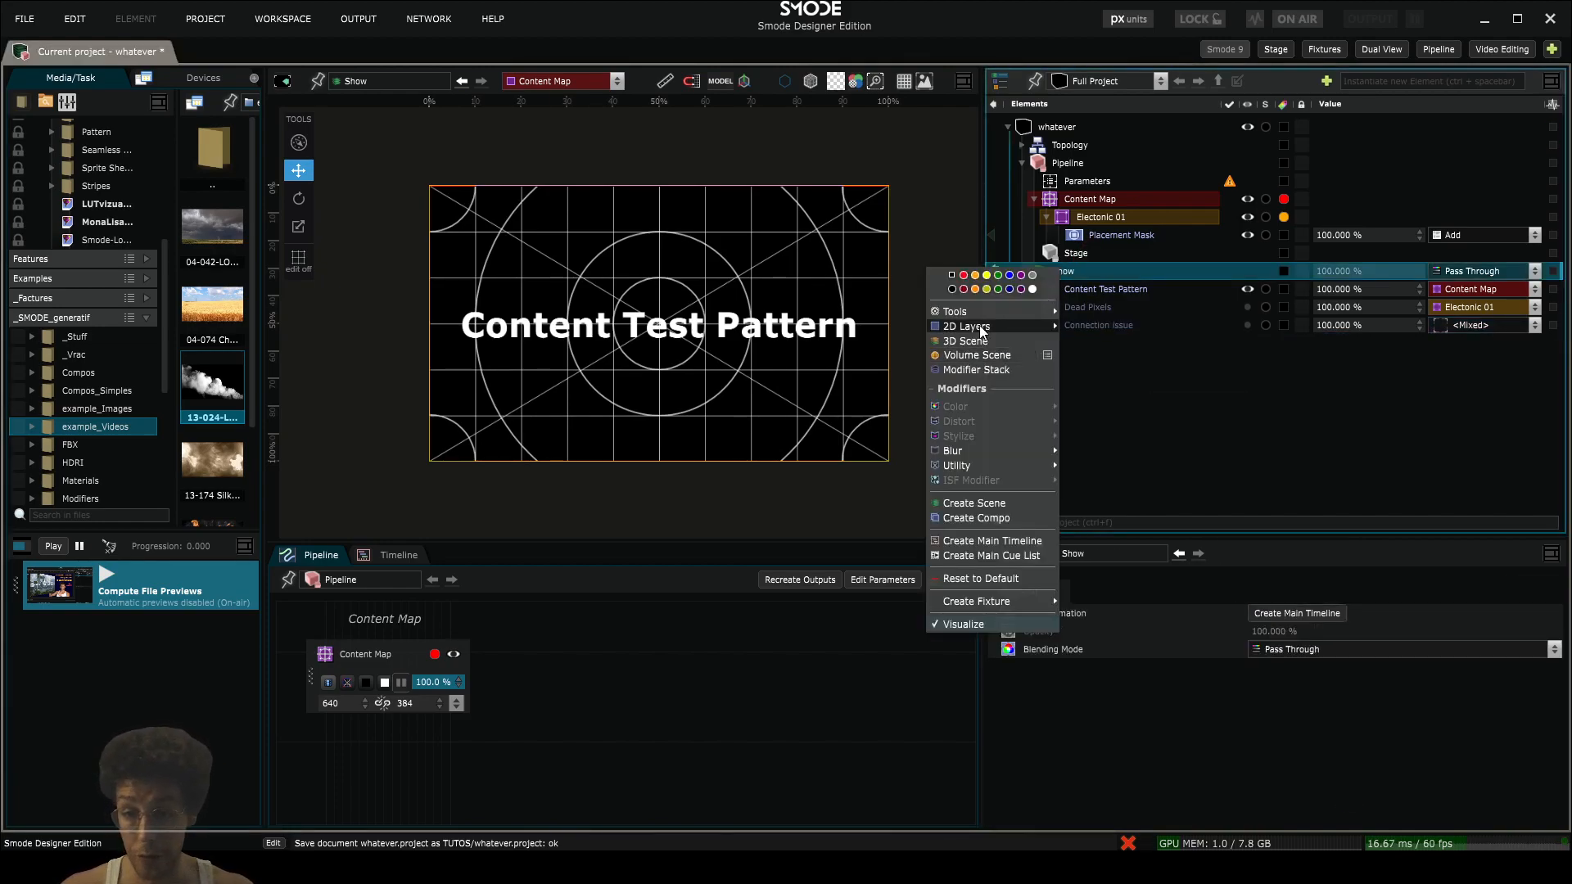
pyautogui.moveTo(981, 327)
pyautogui.click(1074, 353)
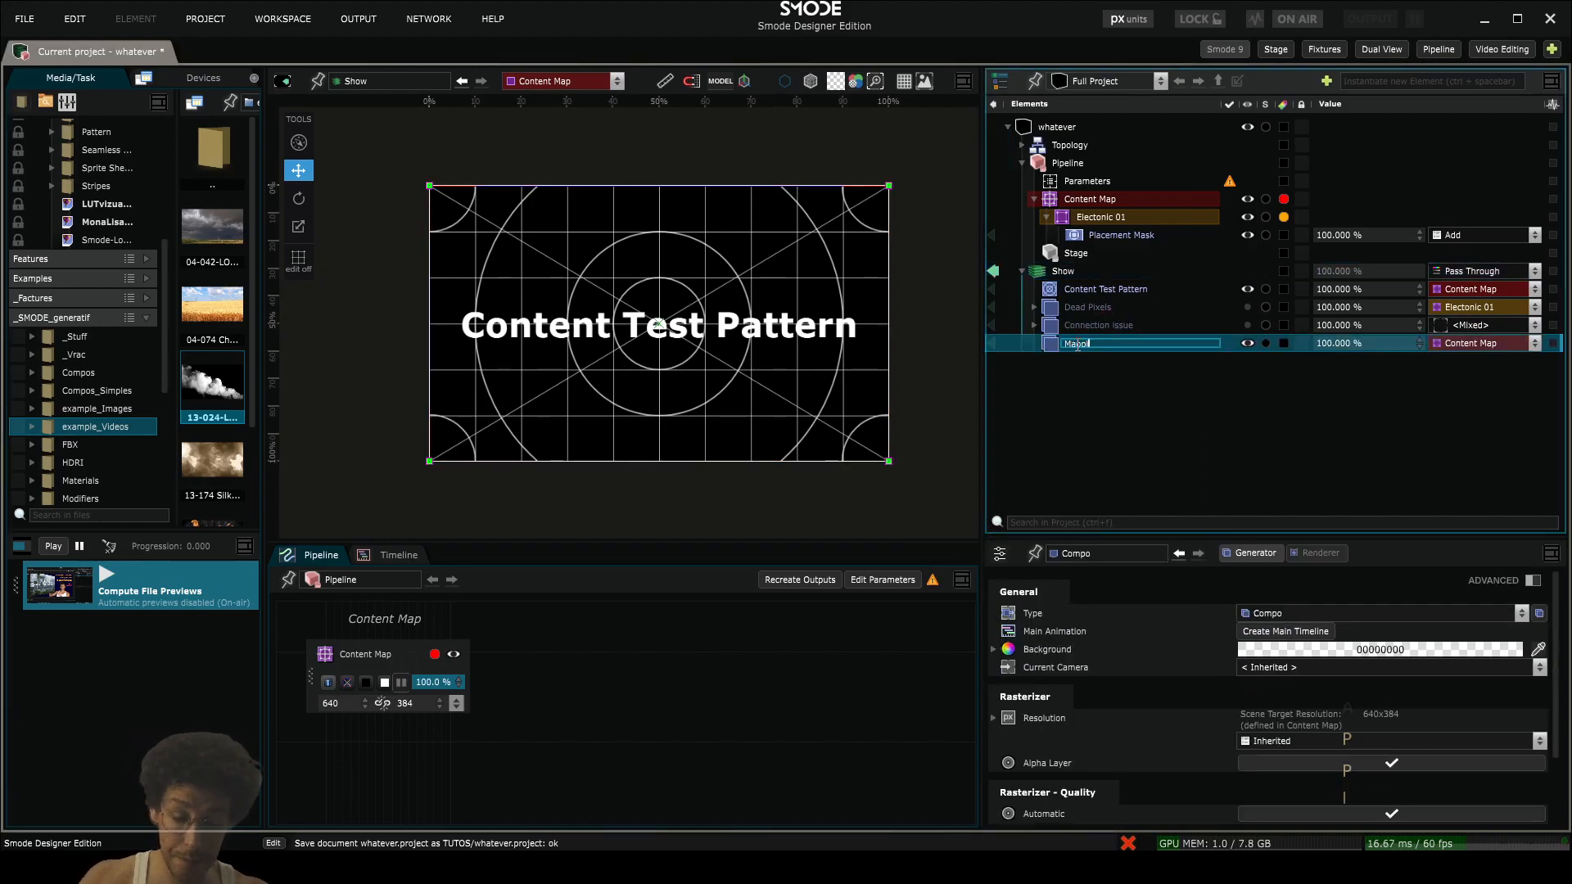
pyautogui.write('Mapping Issues')
pyautogui.press('Return')
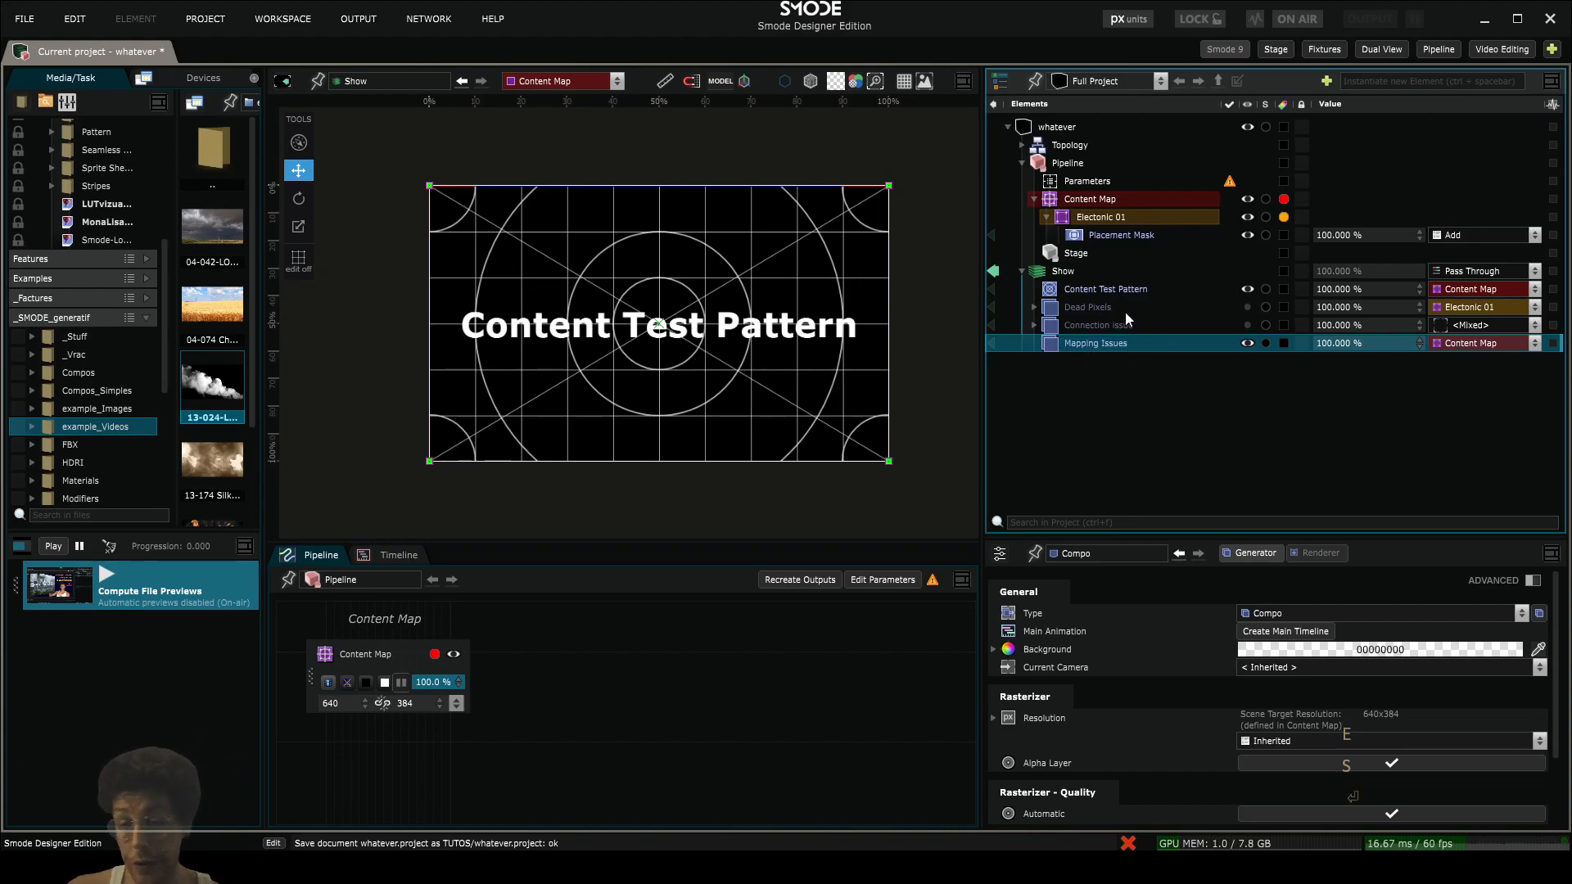
# - Move the Content Test Pattern layer into the Mapping Issues compo
pyautogui.moveTo(1082, 291); pyautogui.dragTo(1093, 342)
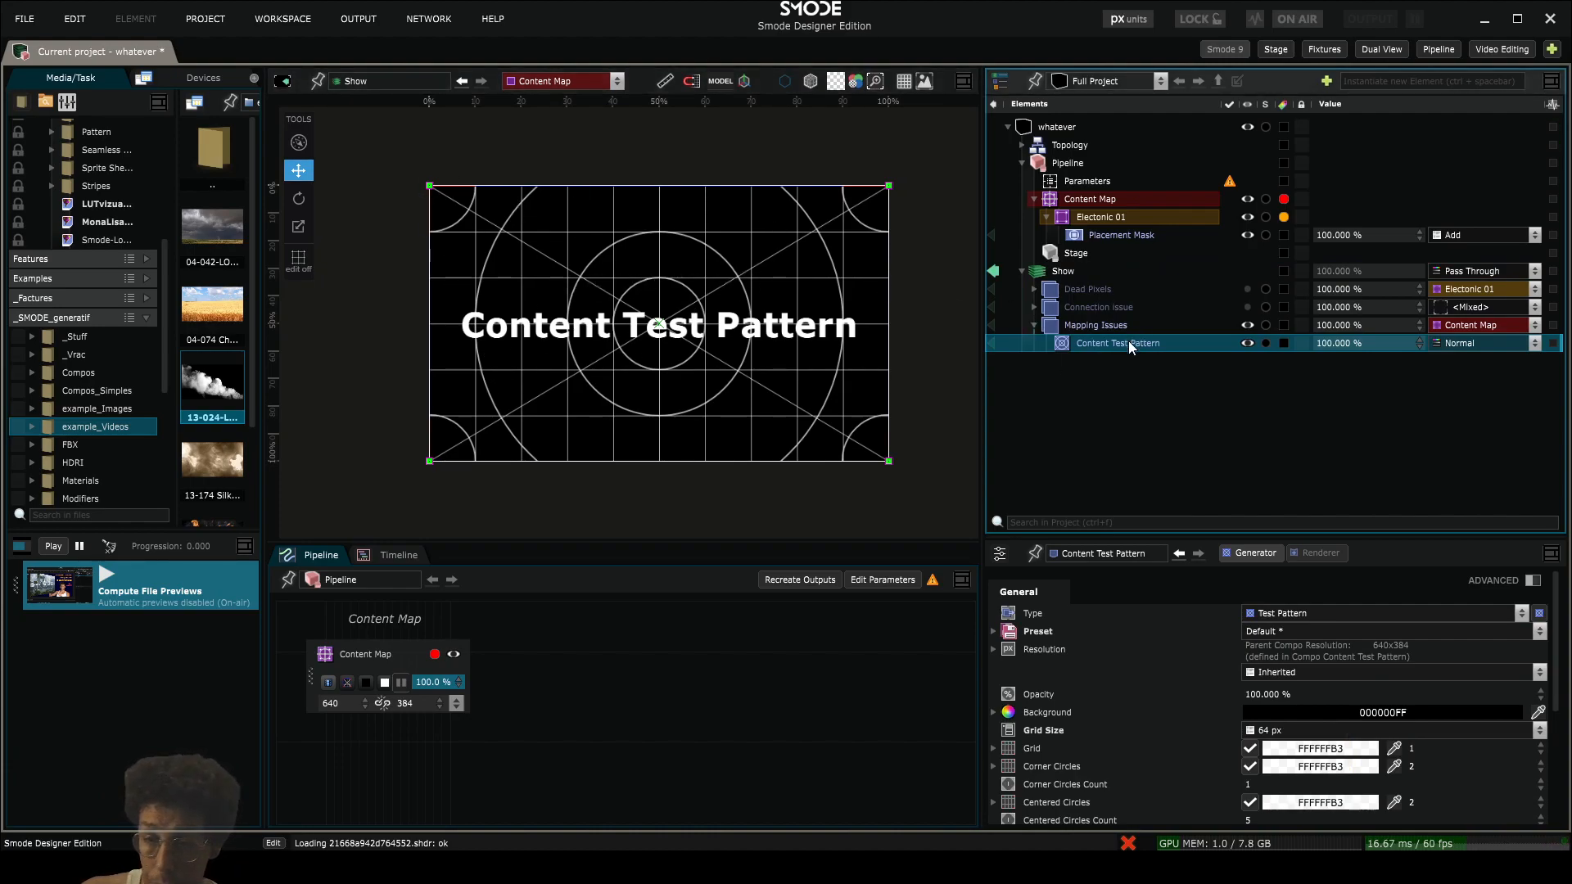
pyautogui.click(1099, 326)
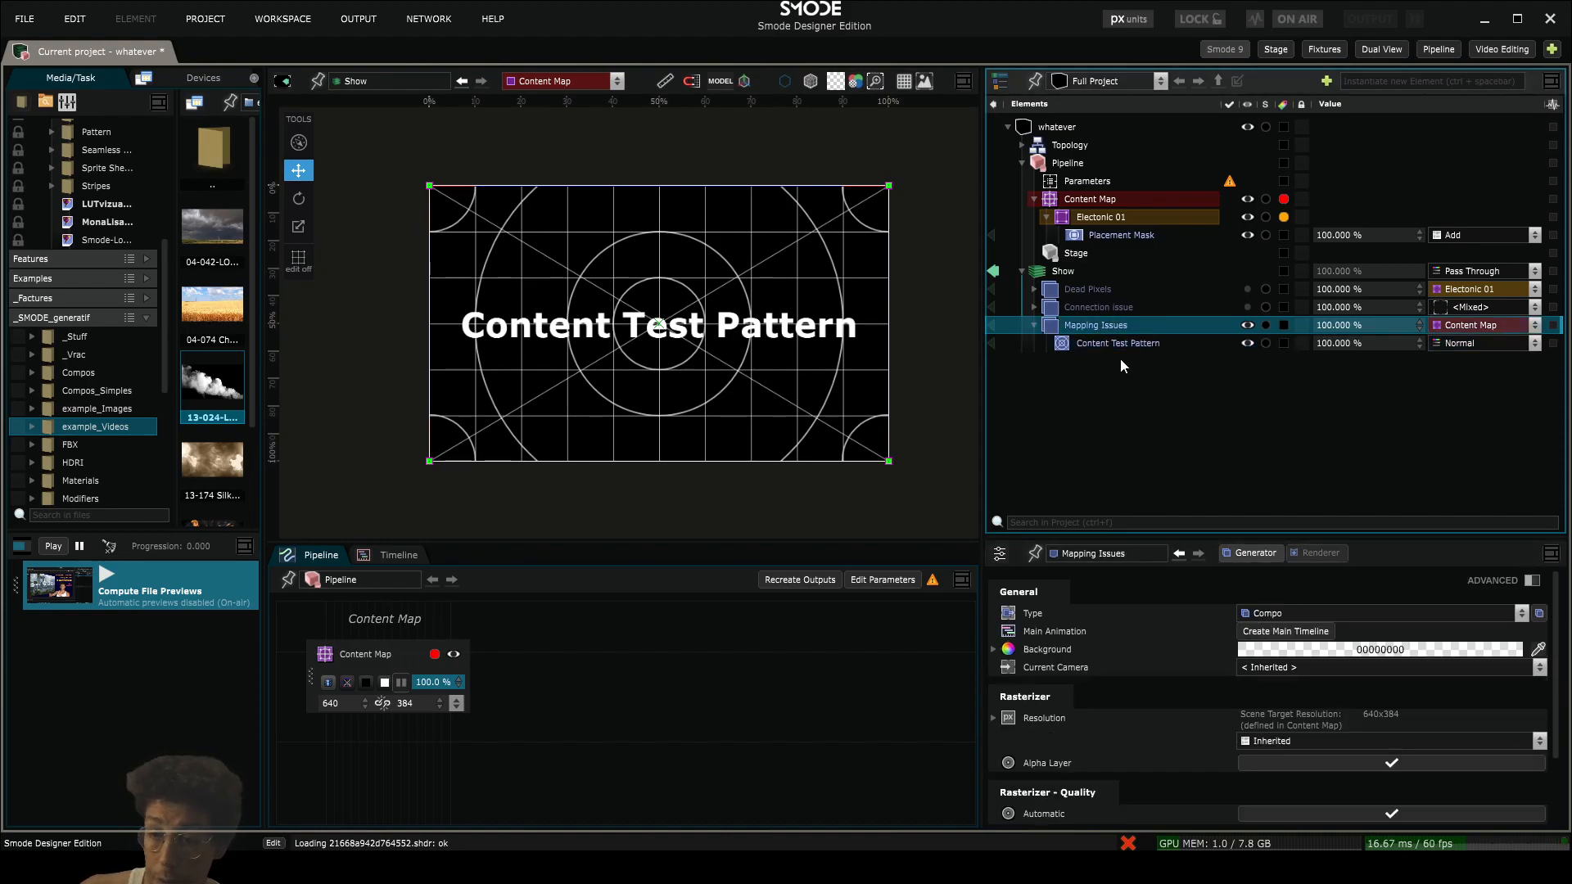
# - Enable the Content Test Pattern's horizontal and vertical moving bars and set both thicknesses to 2
pyautogui.click(1115, 343)
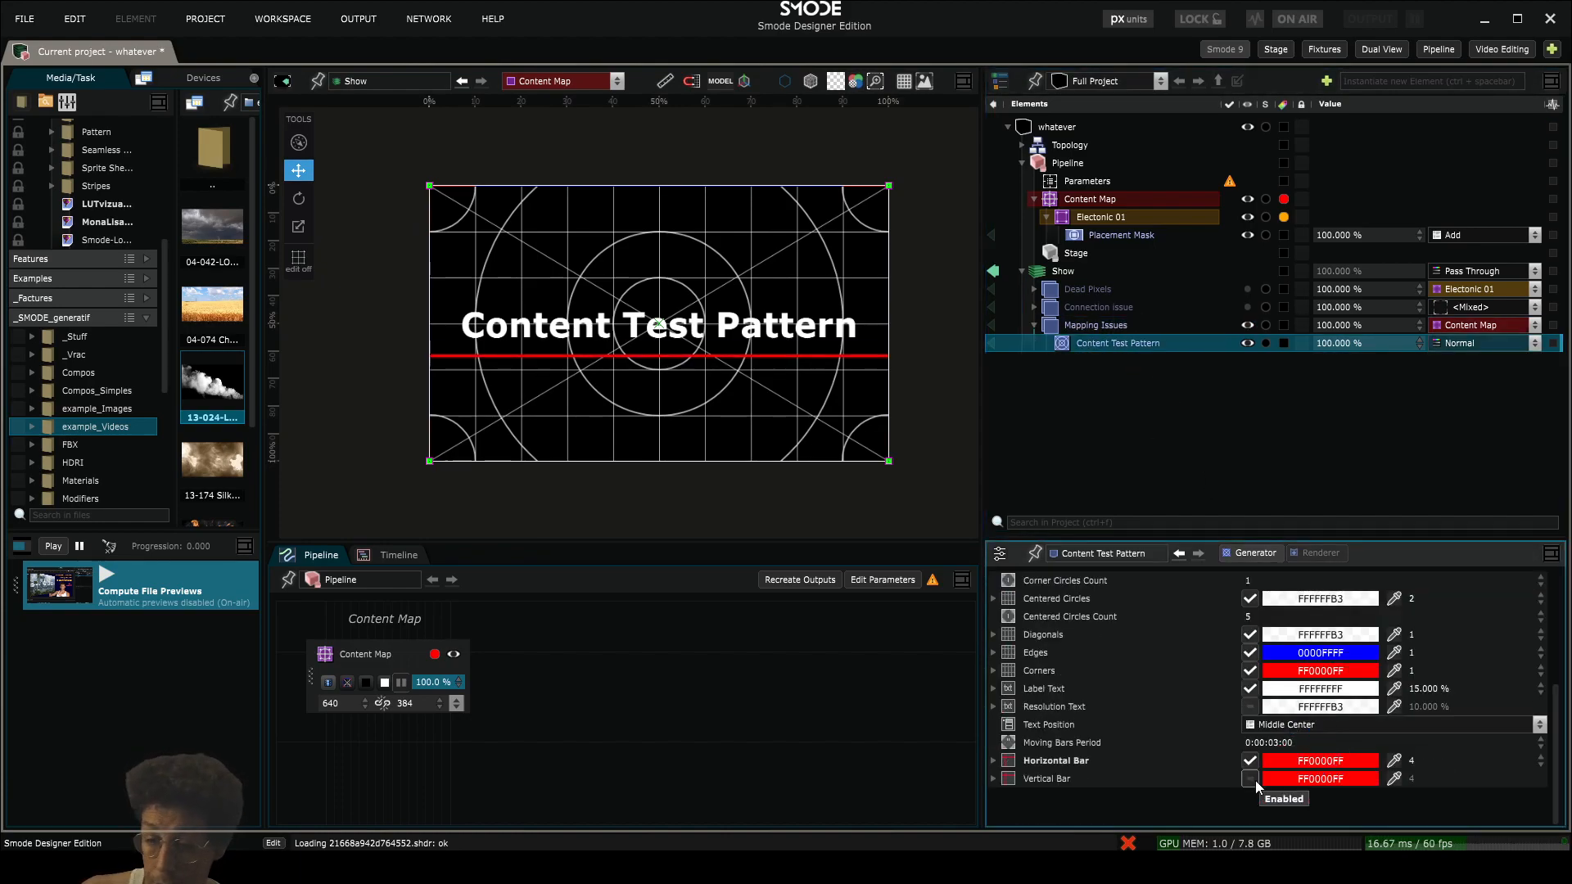
pyautogui.click(1422, 761)
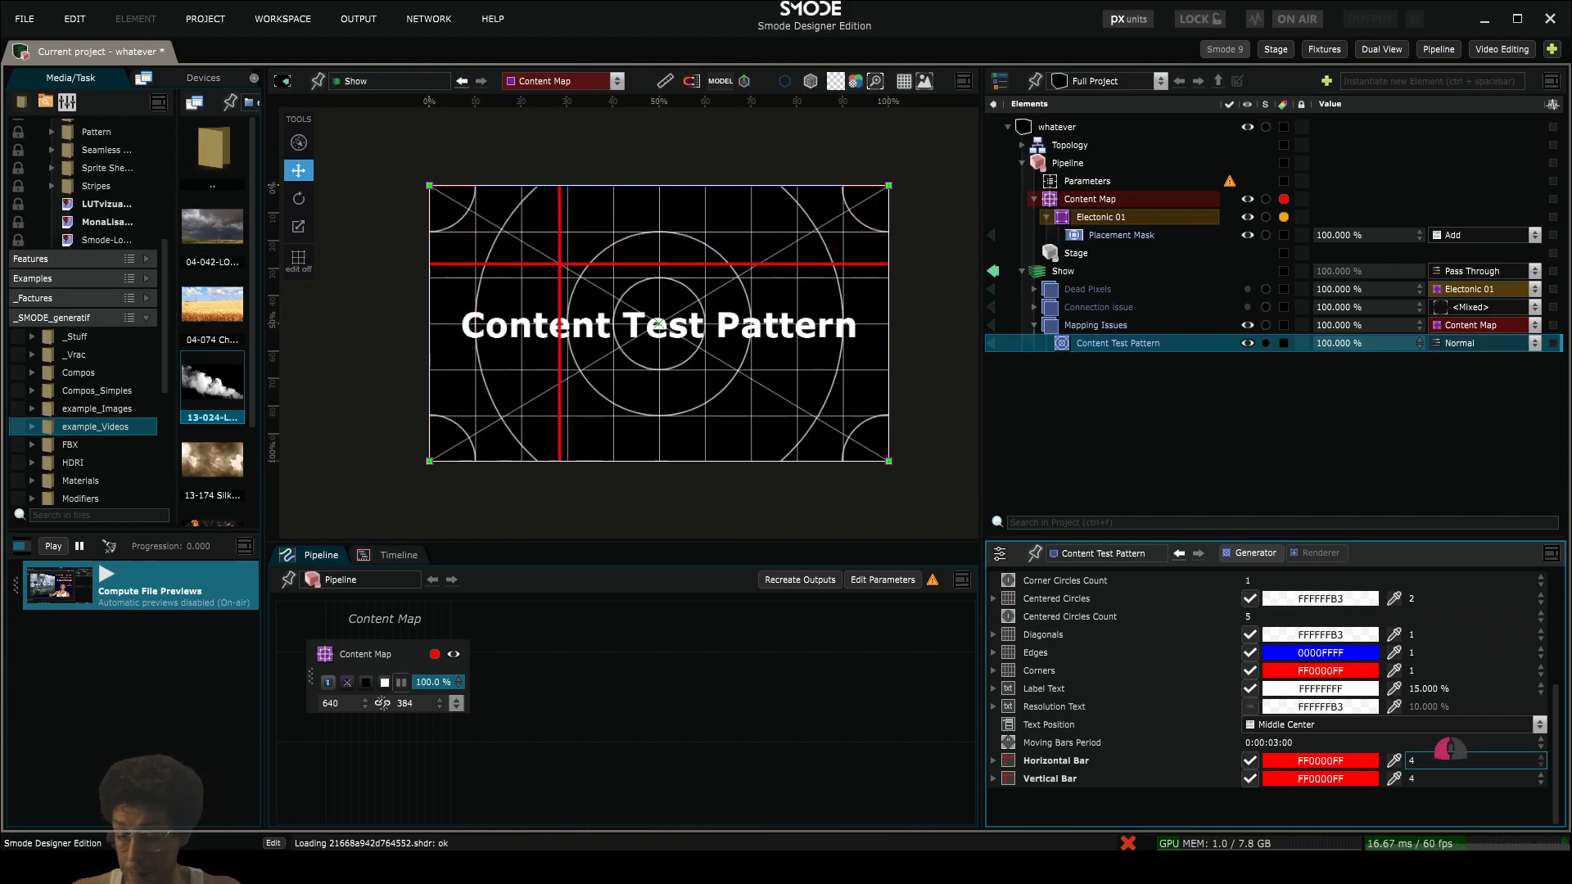
pyautogui.write('1')
pyautogui.click(1418, 777)
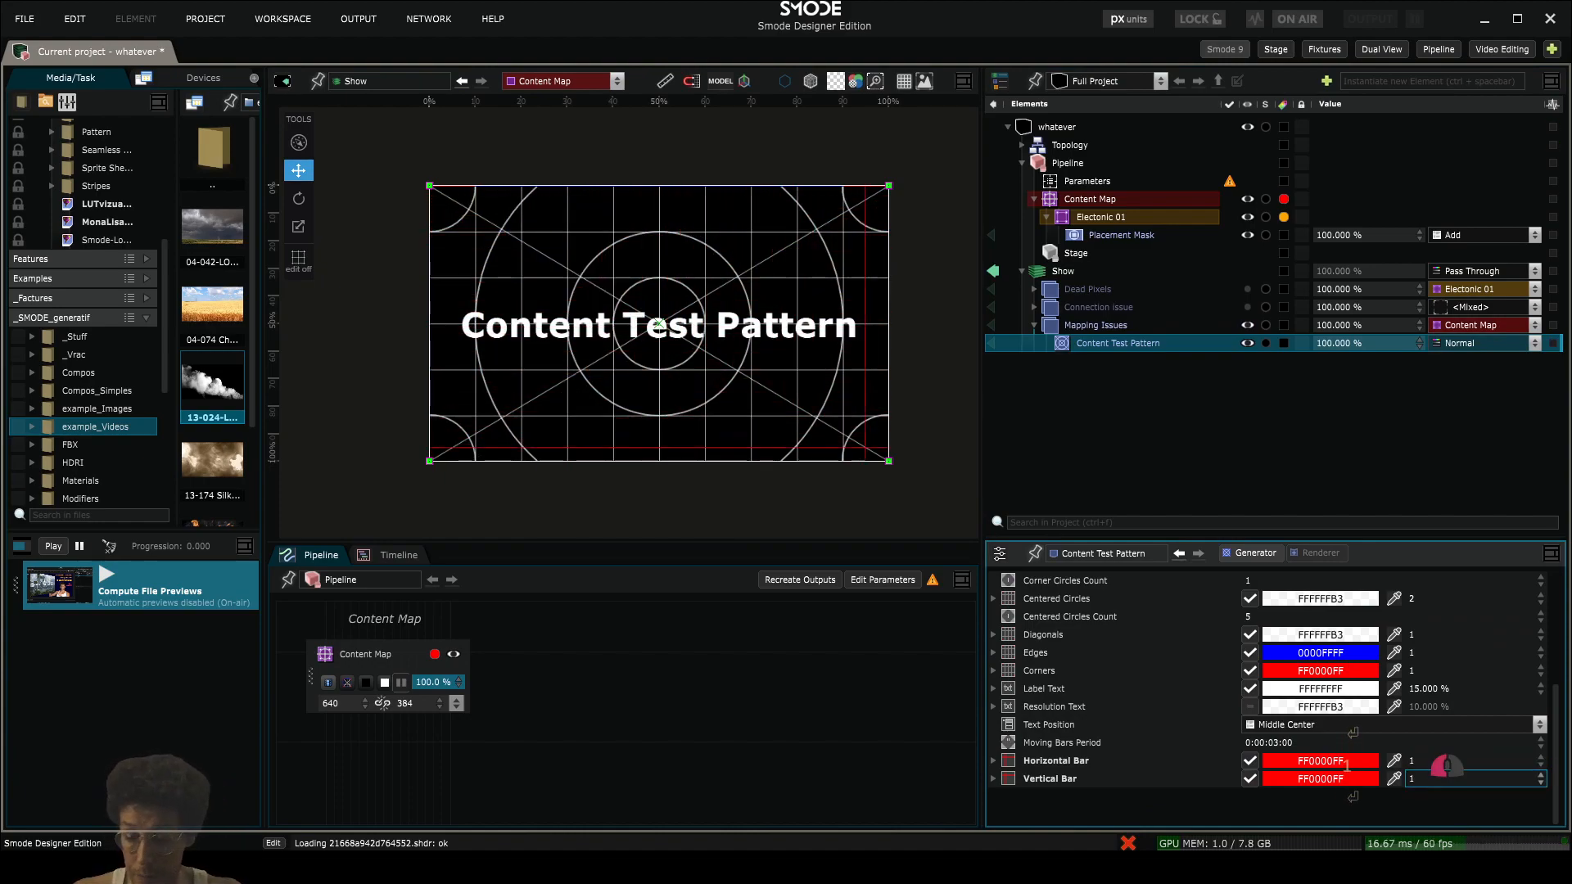
pyautogui.write('2')
pyautogui.press('Return')
pyautogui.click(1420, 762)
pyautogui.write('2')
pyautogui.press('Return')
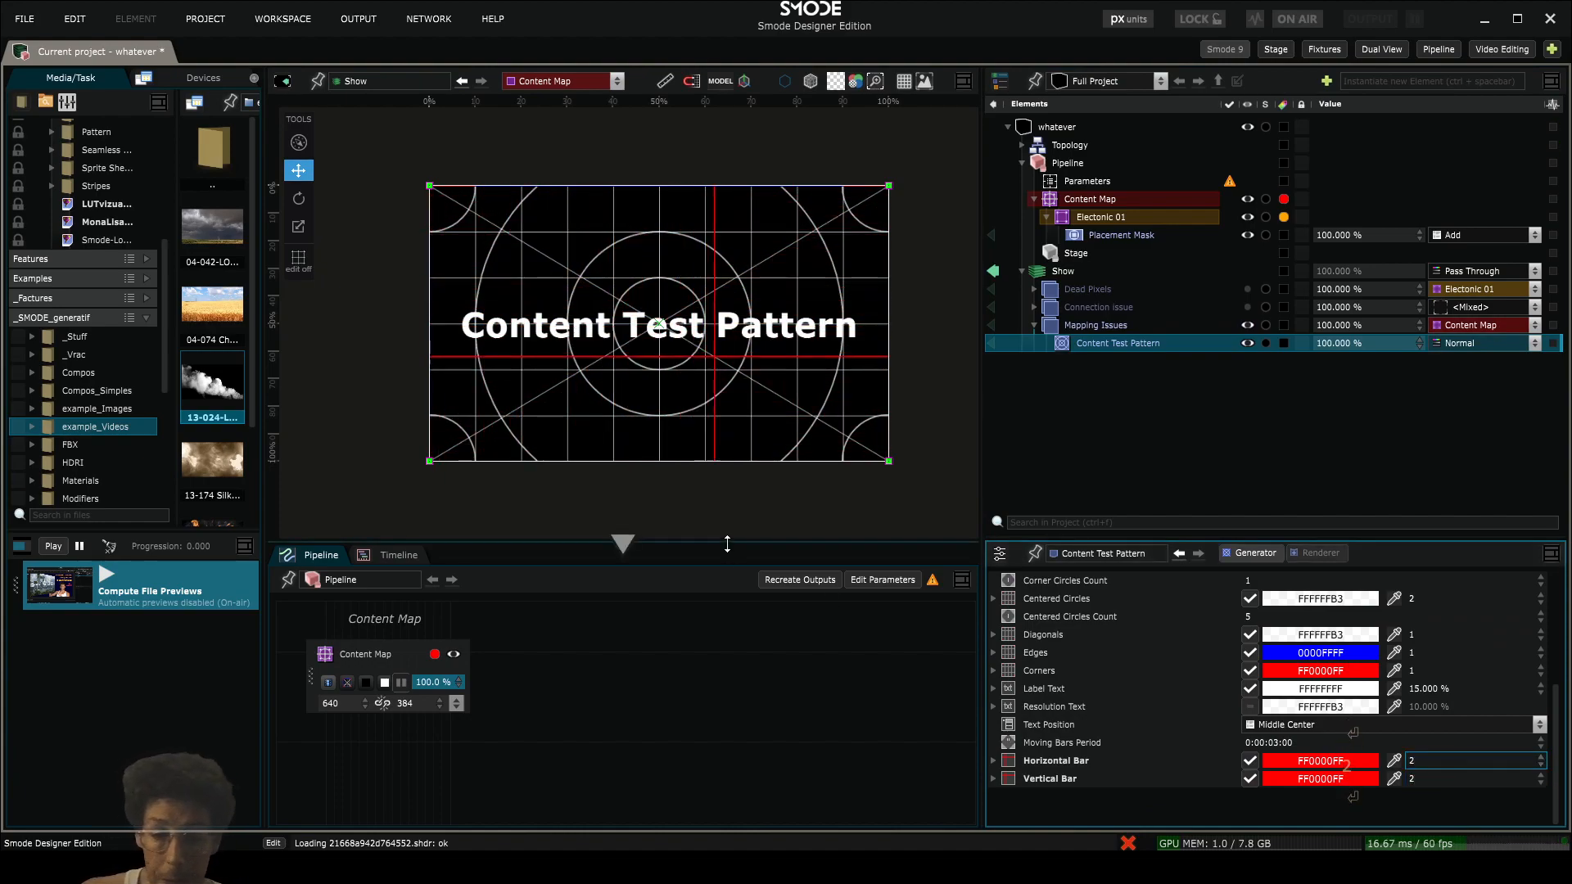
# - Enlarge the viewport and add tolmin.jpg from the Texture Exemple Images folder to Mapping Issues, before Content Test Pattern
pyautogui.moveTo(721, 547); pyautogui.dragTo(727, 616)
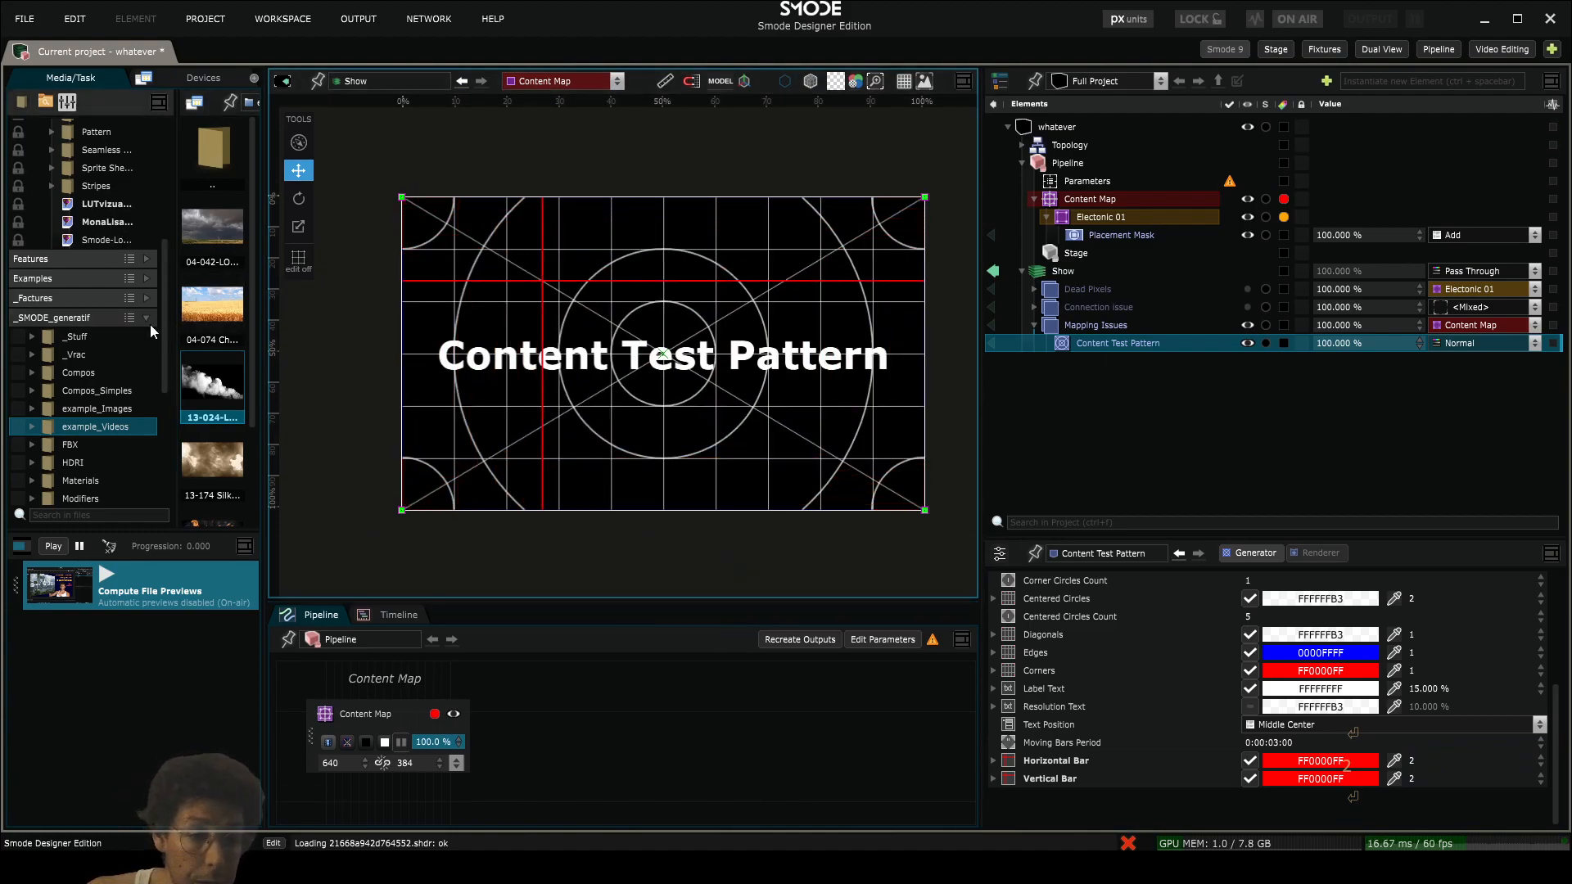
pyautogui.scroll(3, 56, 330)
pyautogui.scroll(3, 56, 330)
pyautogui.click(102, 345)
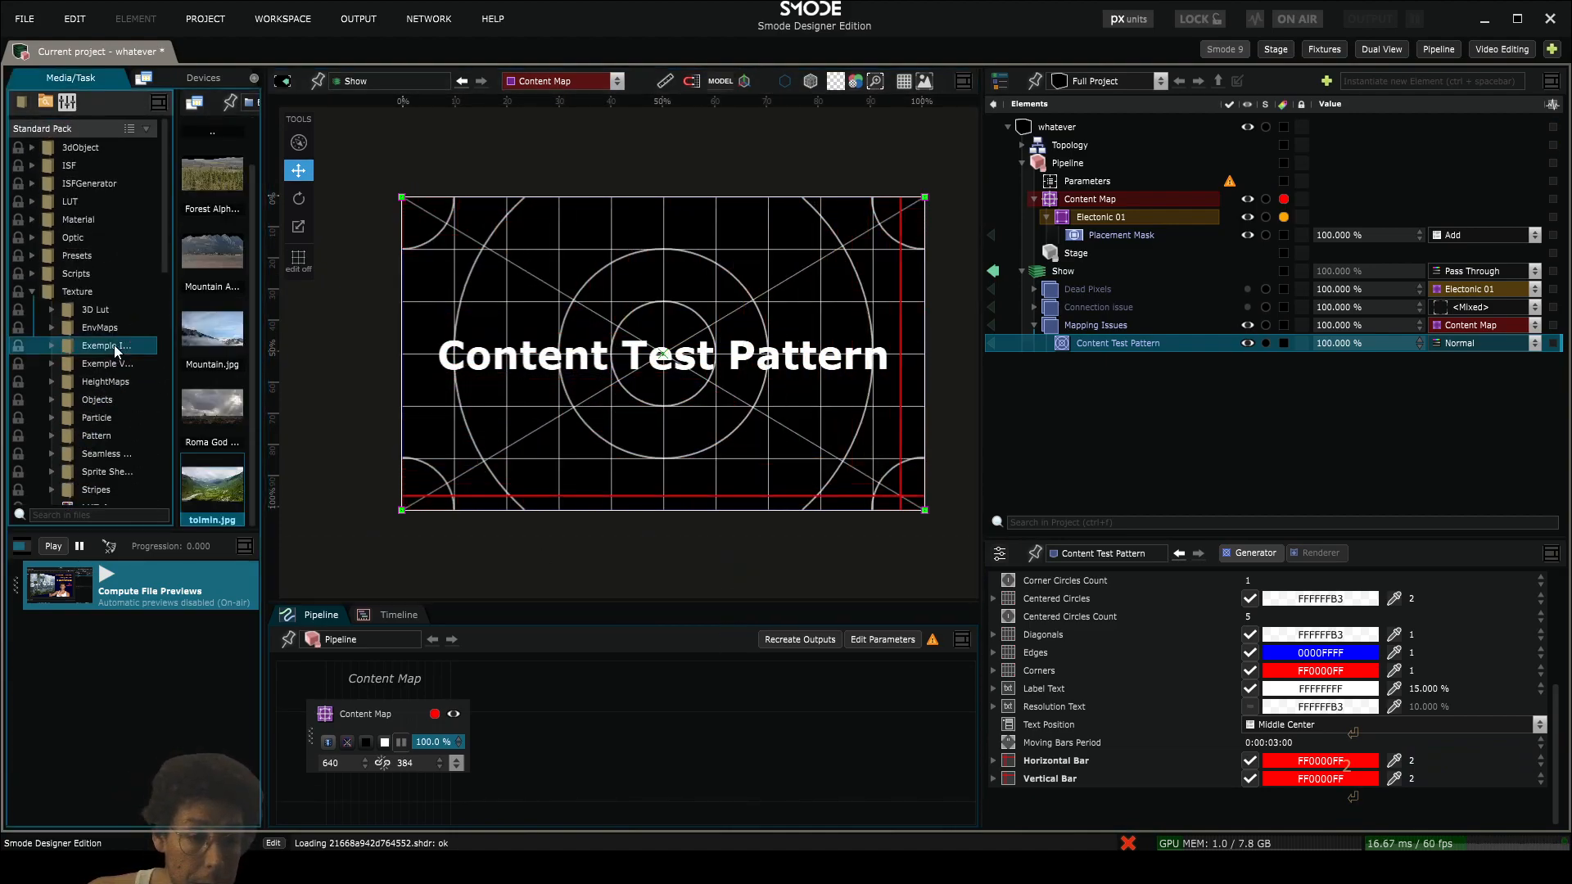
pyautogui.moveTo(212, 484); pyautogui.dragTo(1109, 337)
# - Set the Content Test Pattern layer's blending mode to Linear Dodge (Add)
pyautogui.click(1107, 361)
pyautogui.click(1479, 362)
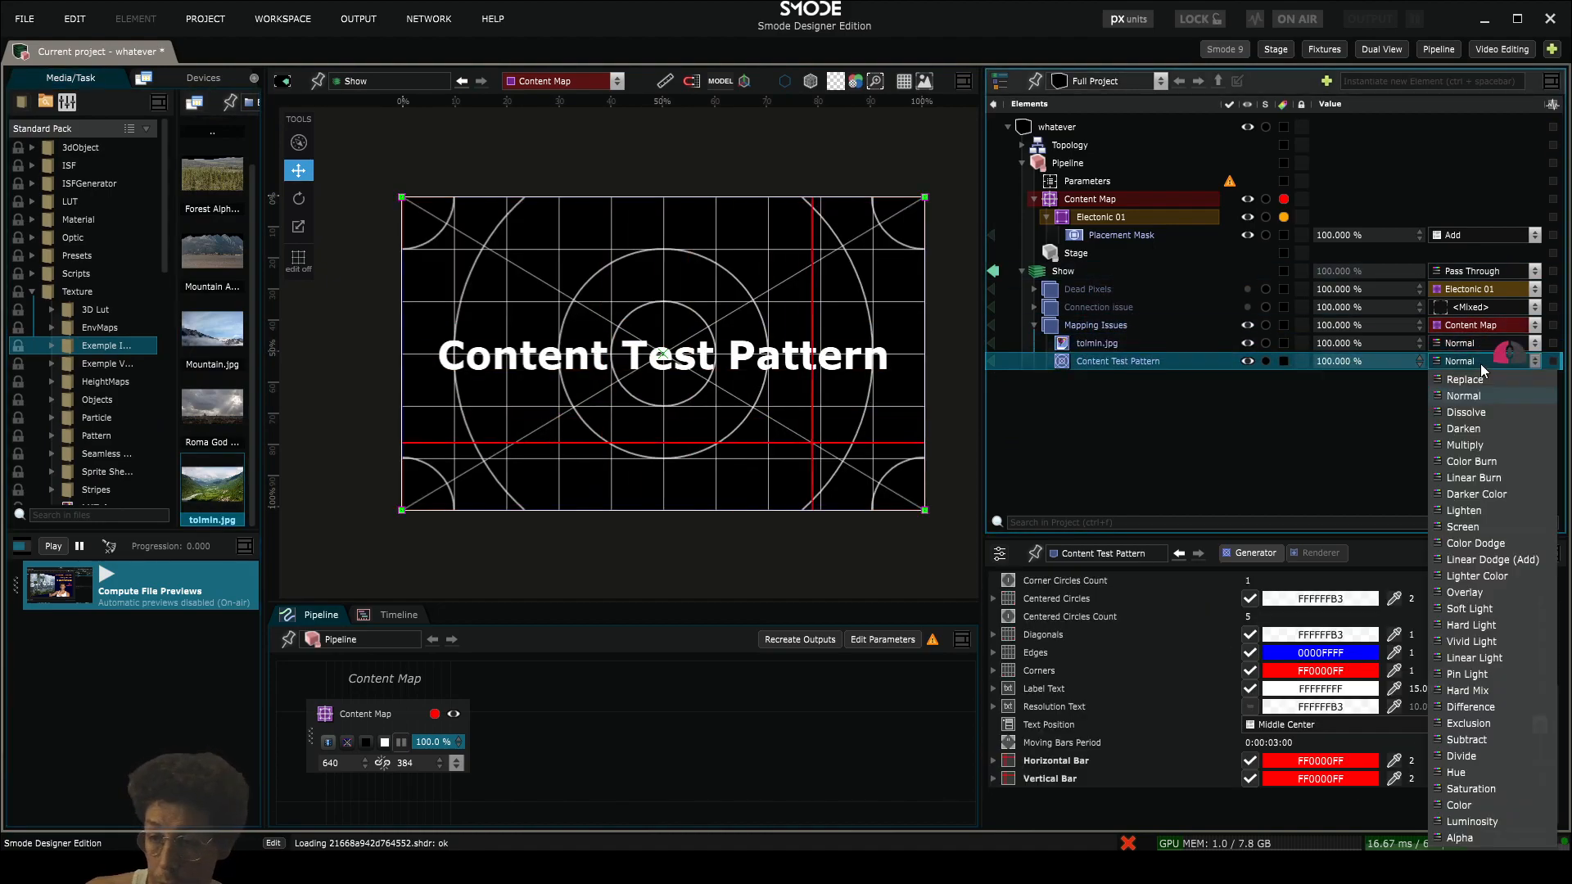
pyautogui.click(1502, 560)
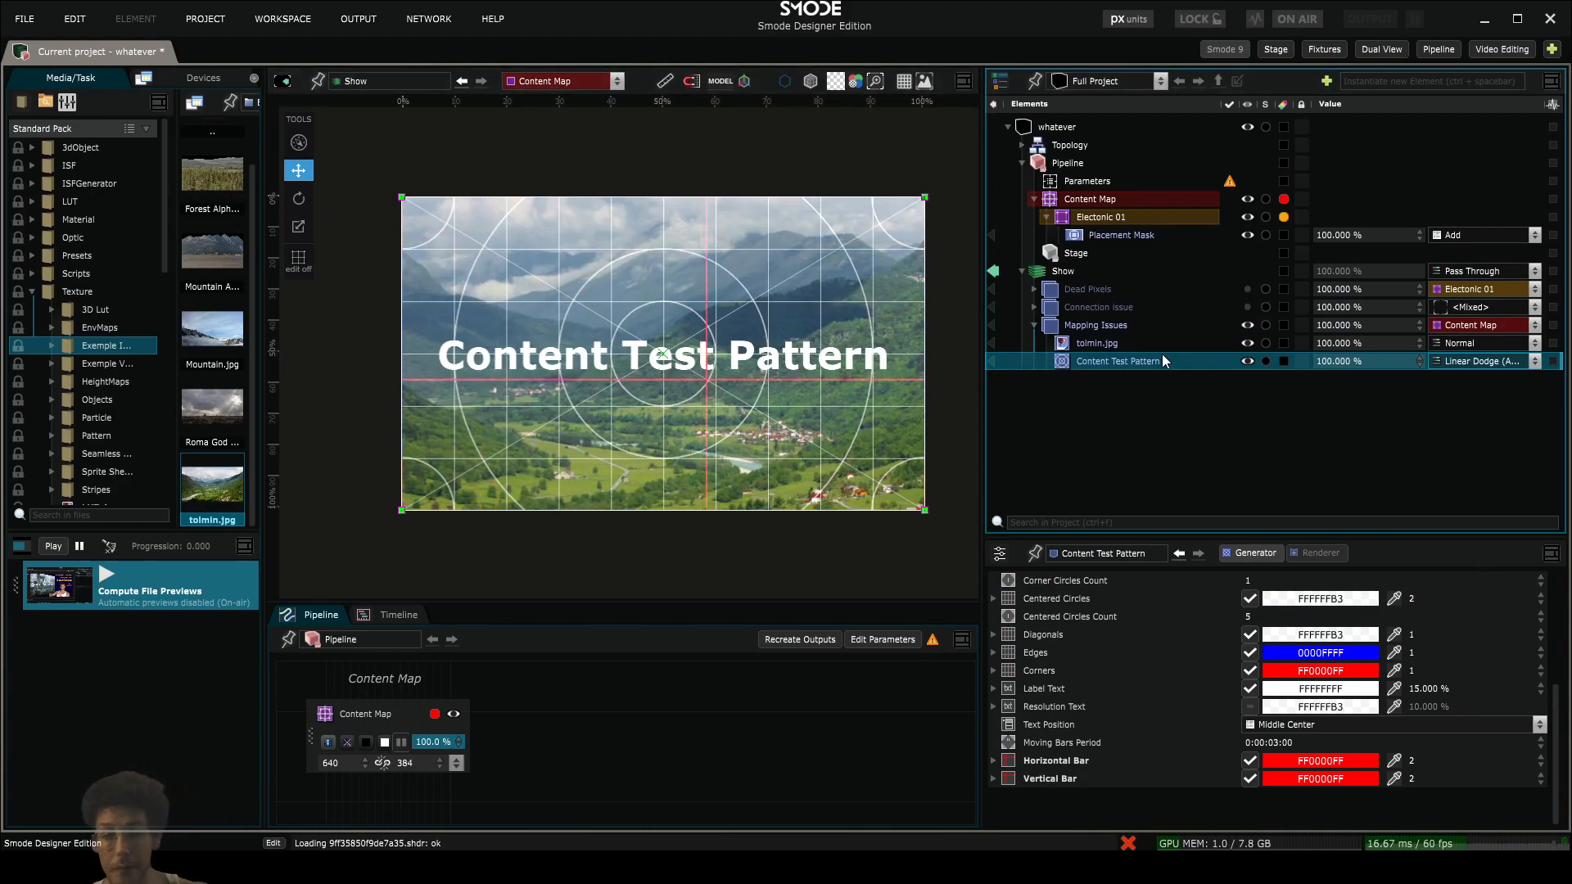
# - Fit the tolmin.jpg layer outside so it covers the Content Map, and save the project
pyautogui.click(1124, 342)
pyautogui.hotkey('ctrl', 'alt', 'o')
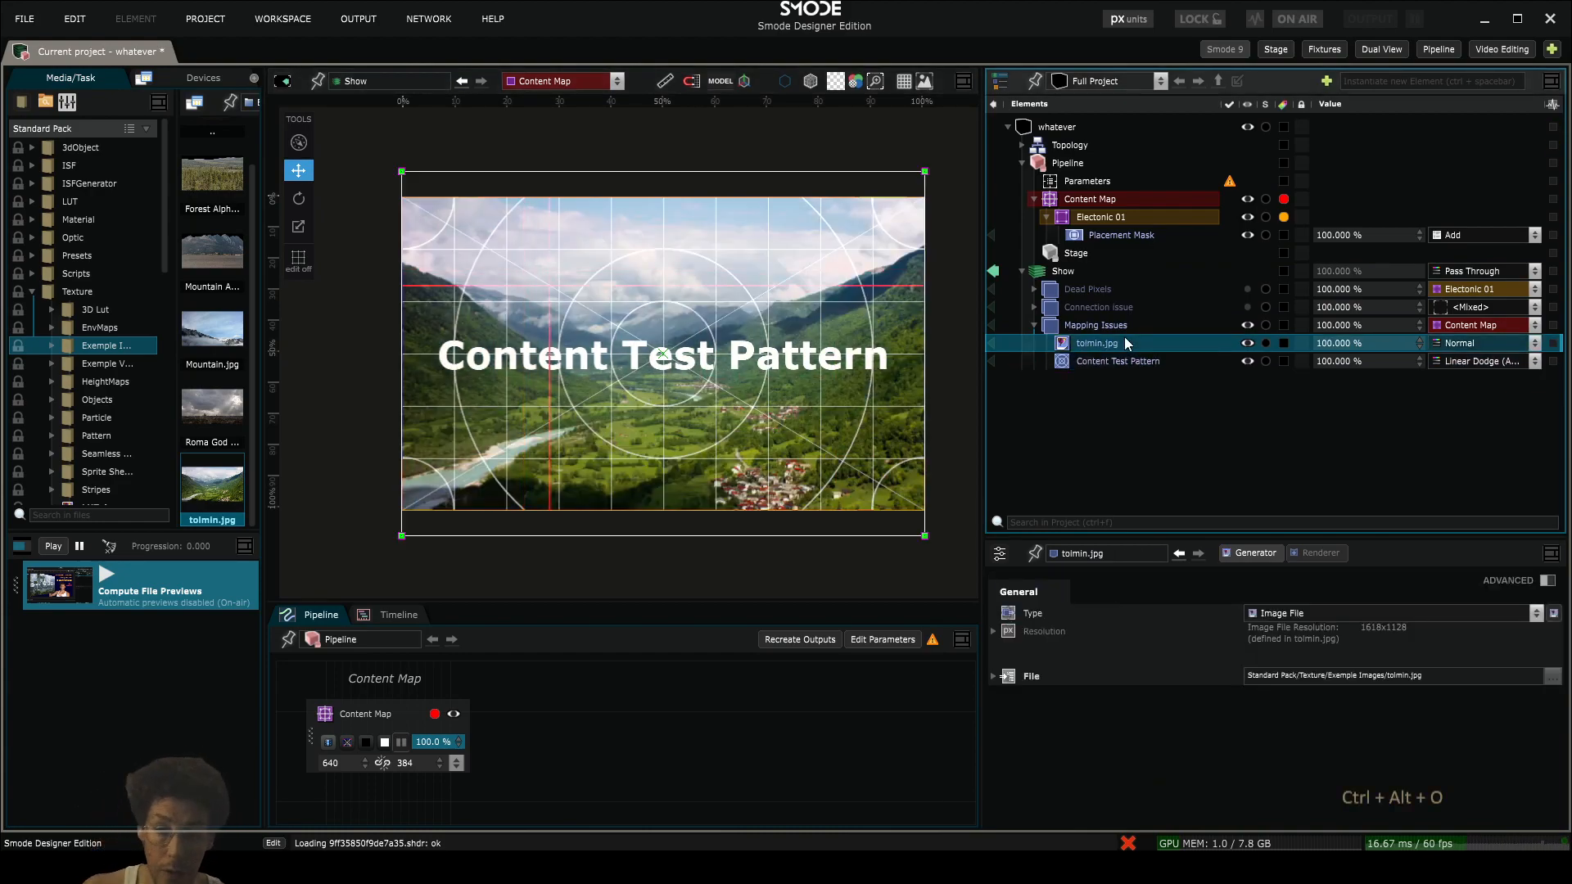
pyautogui.hotkey('ctrl', 's')
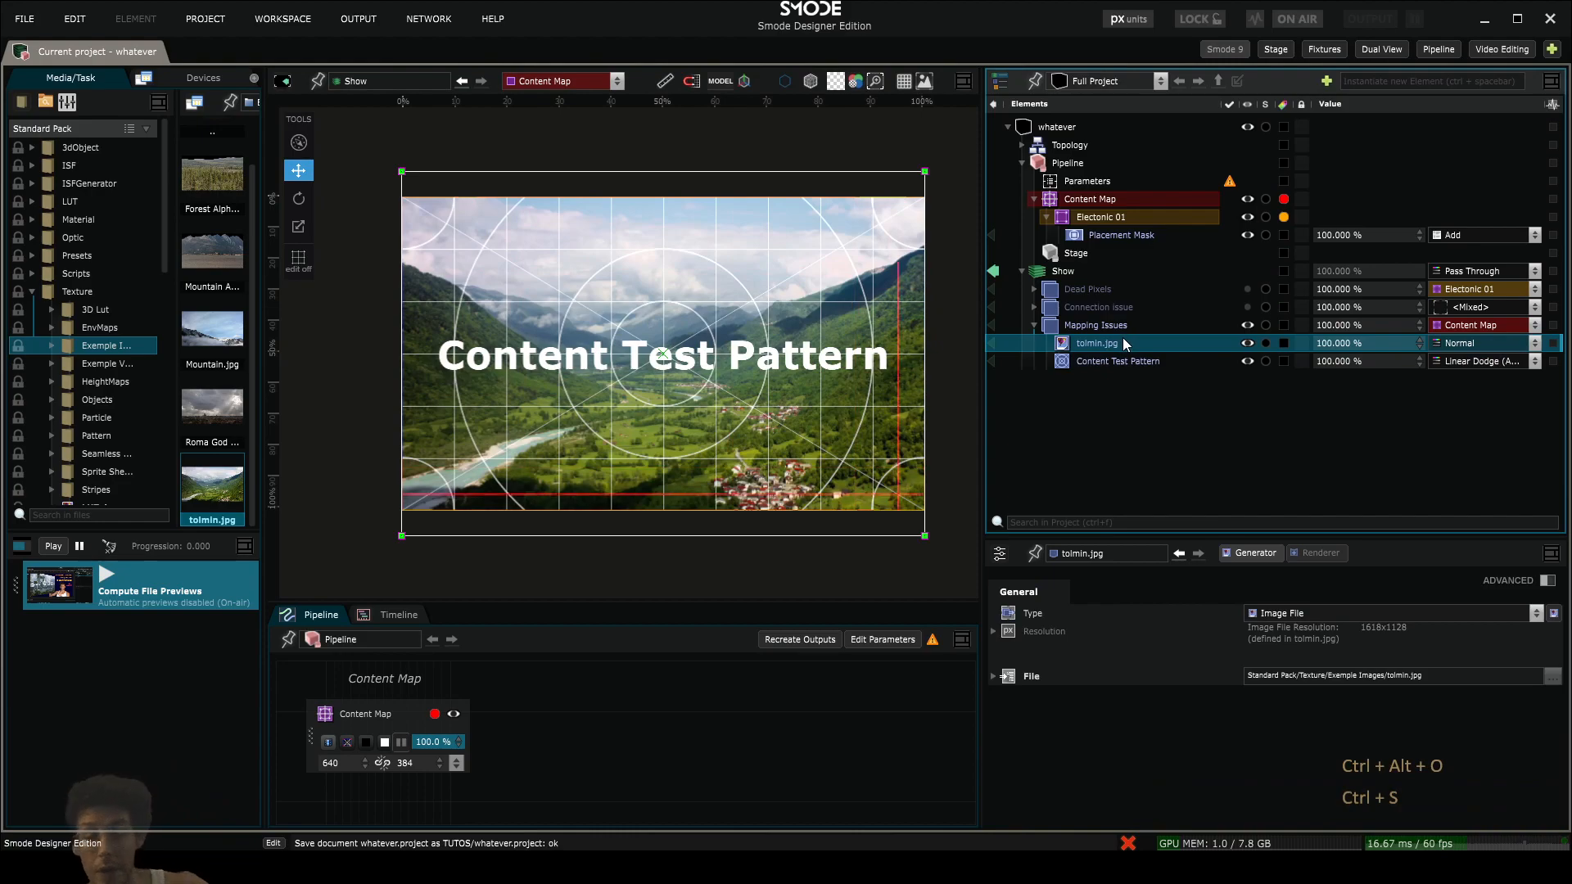
# - Add two Parametric adjustment layers to the Mapping Issues compo and target the second one to Electonic 01
pyautogui.click(1095, 325)
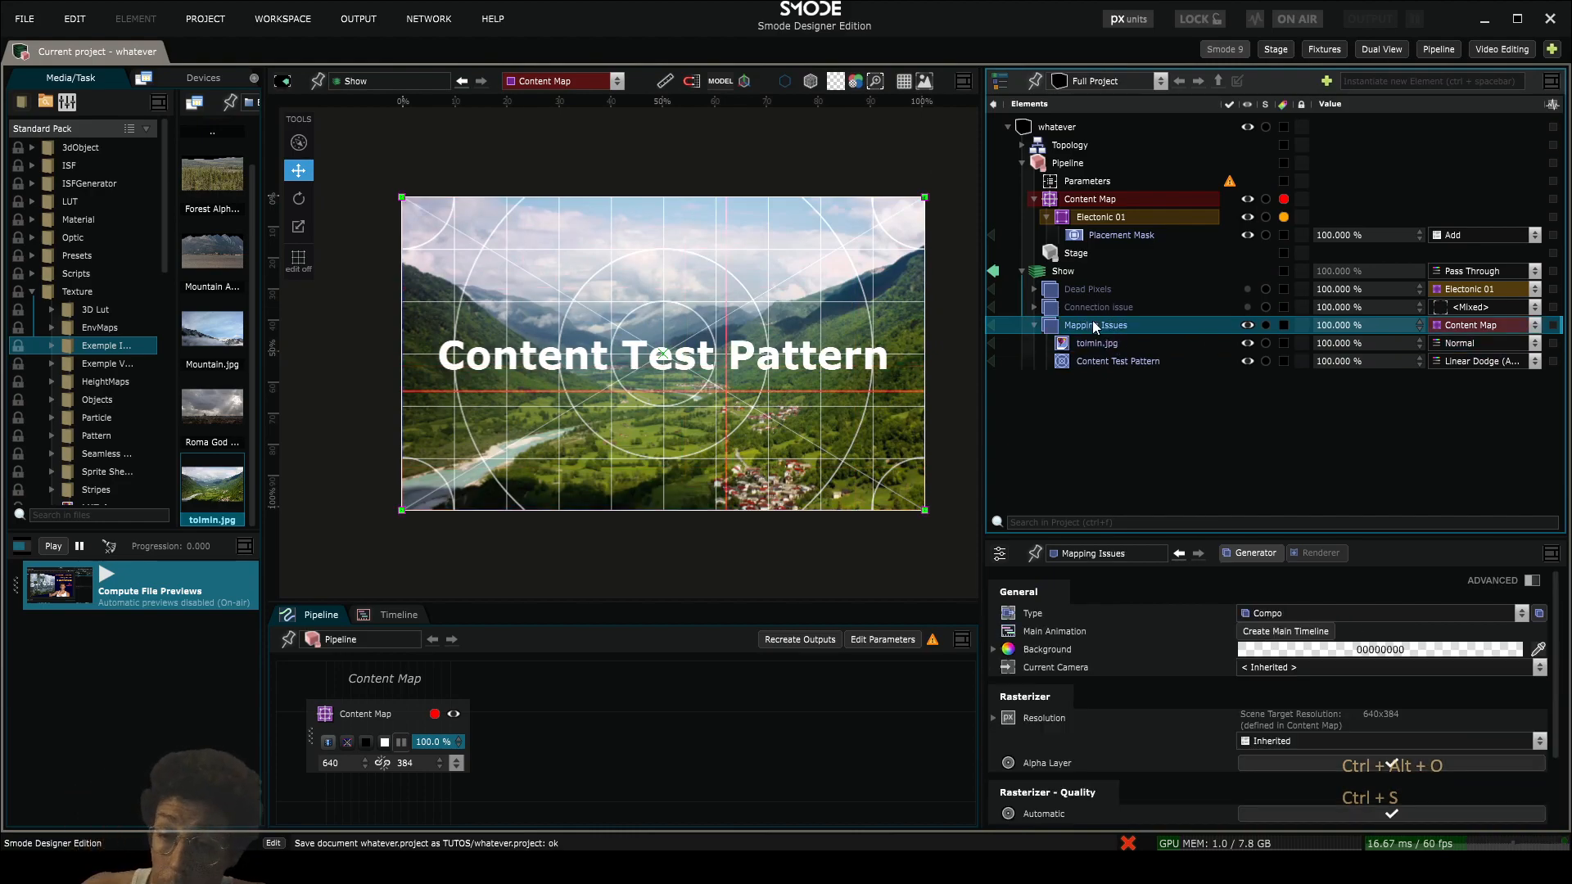
pyautogui.hotkey('ctrl', 'shift', 'a')
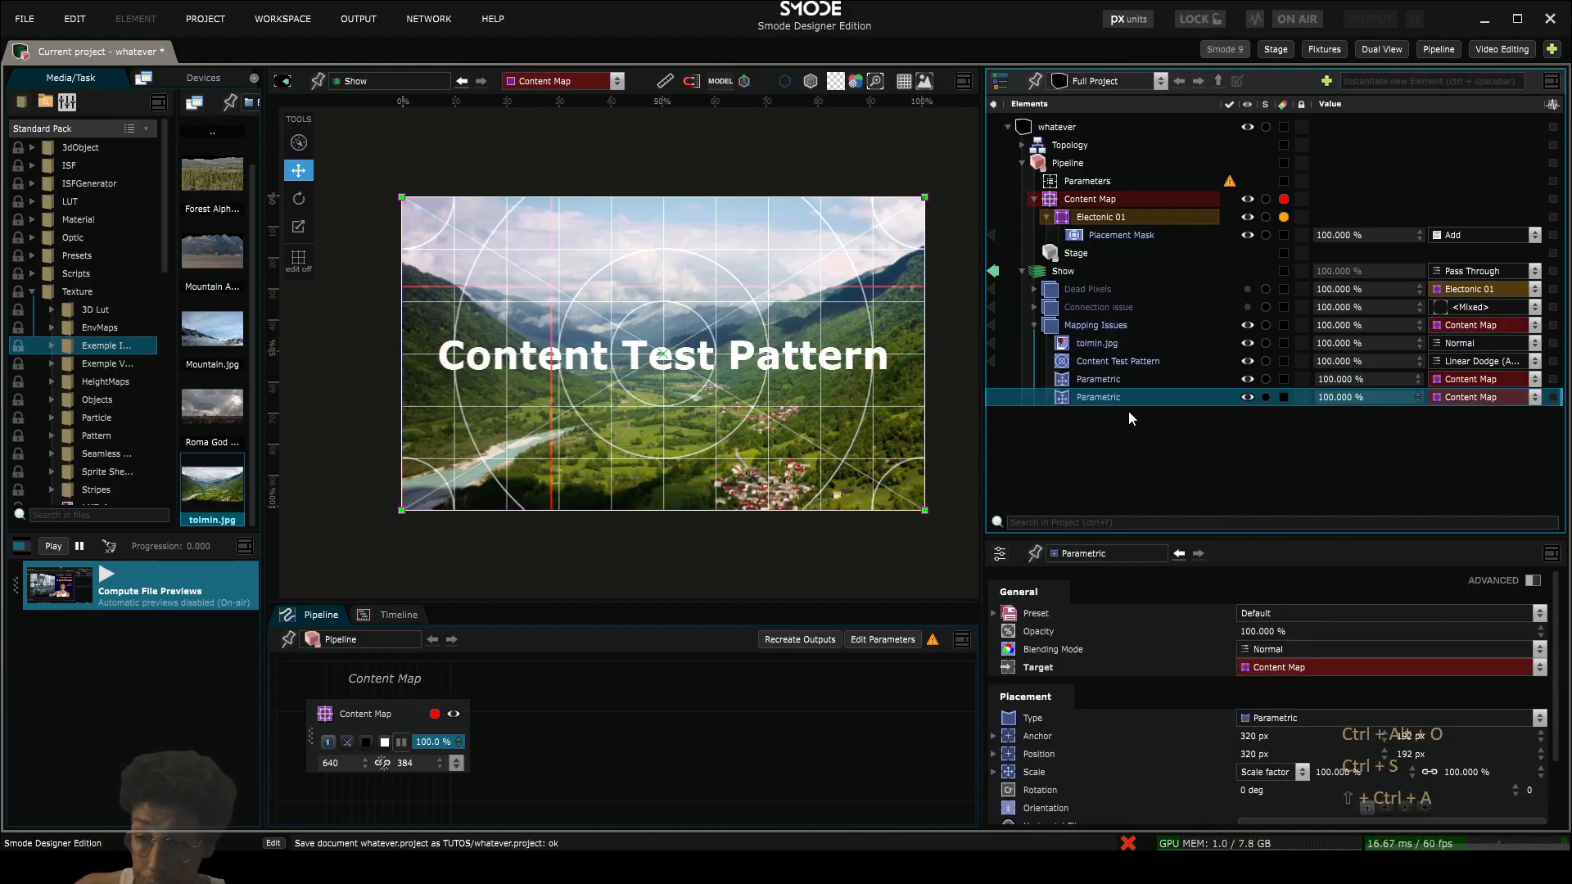
pyautogui.click(1500, 399)
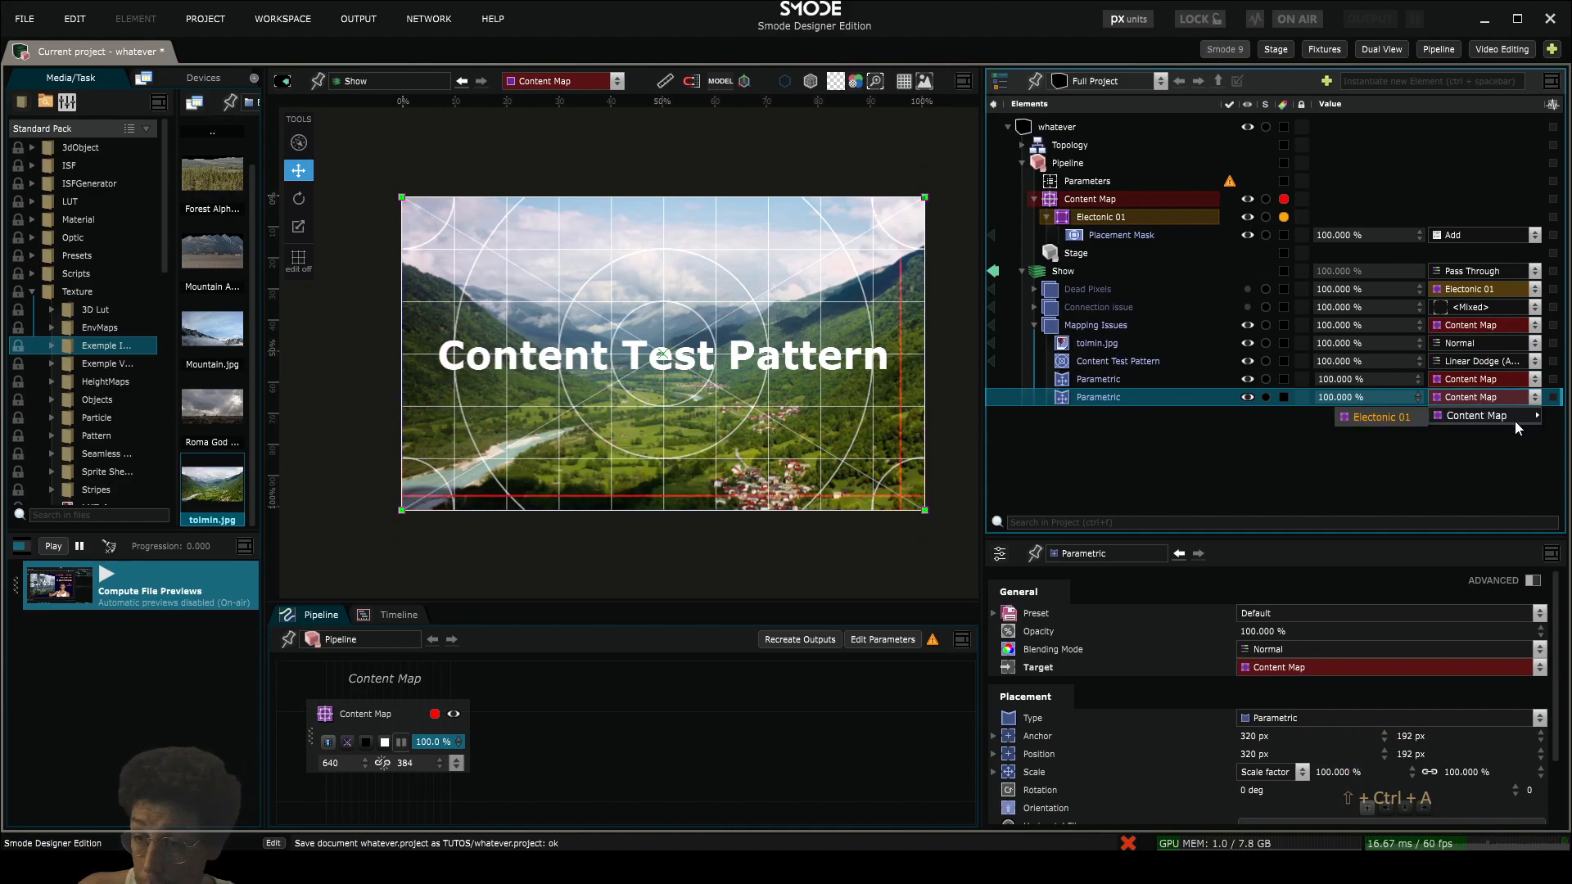
pyautogui.click(1416, 418)
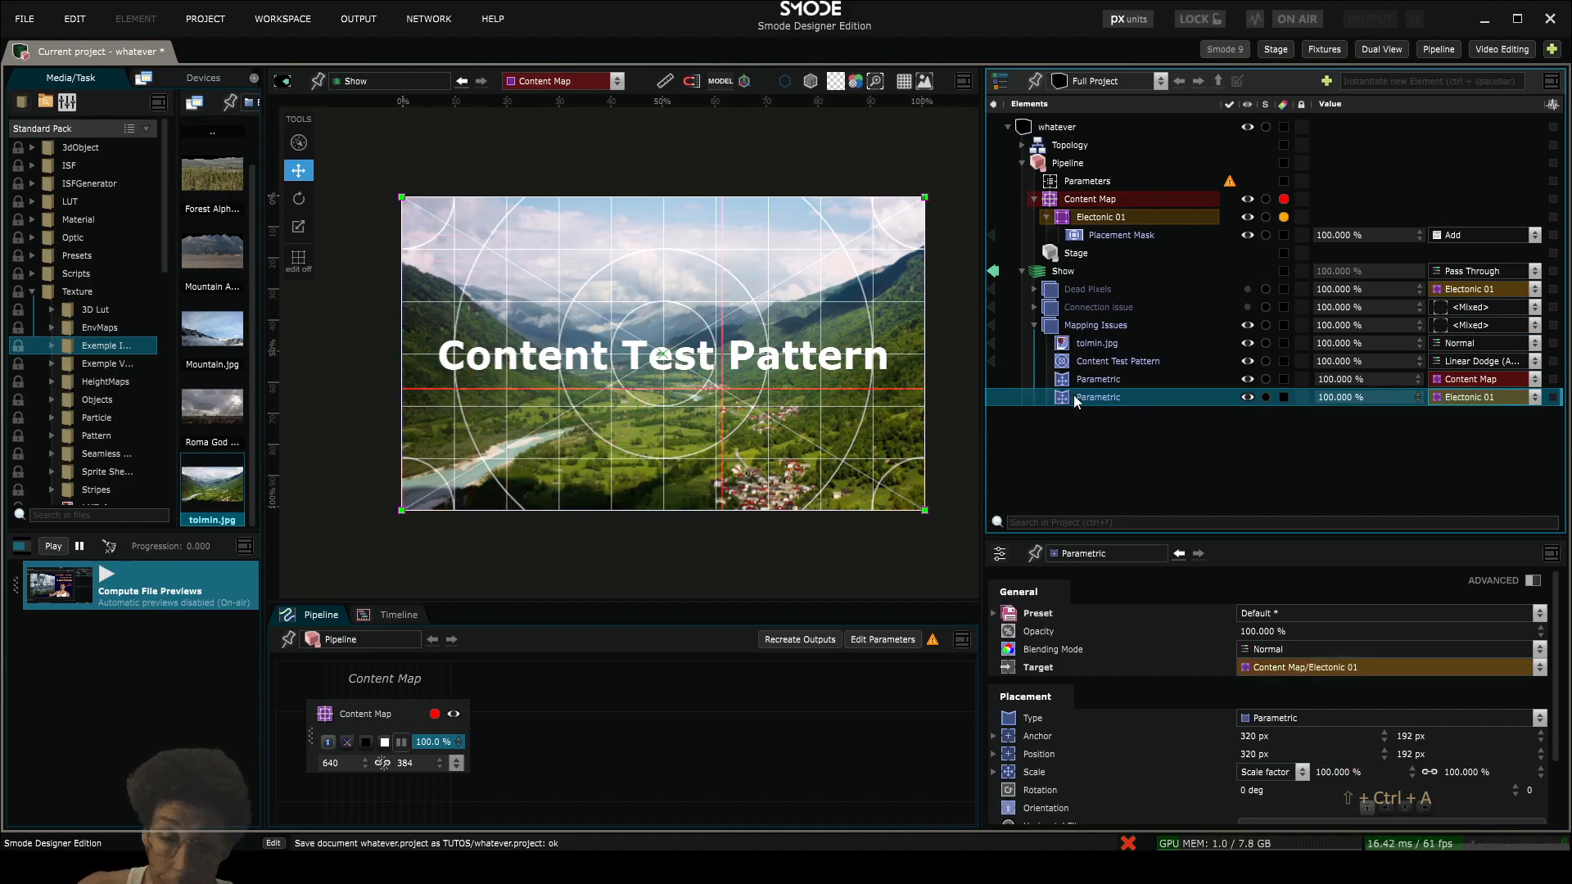
# - Add a 2D Transform to the Parametric layer targeting Electonic 01 and set its frame position to 467.2 px, 19.2 px
pyautogui.rightClick(1073, 397)
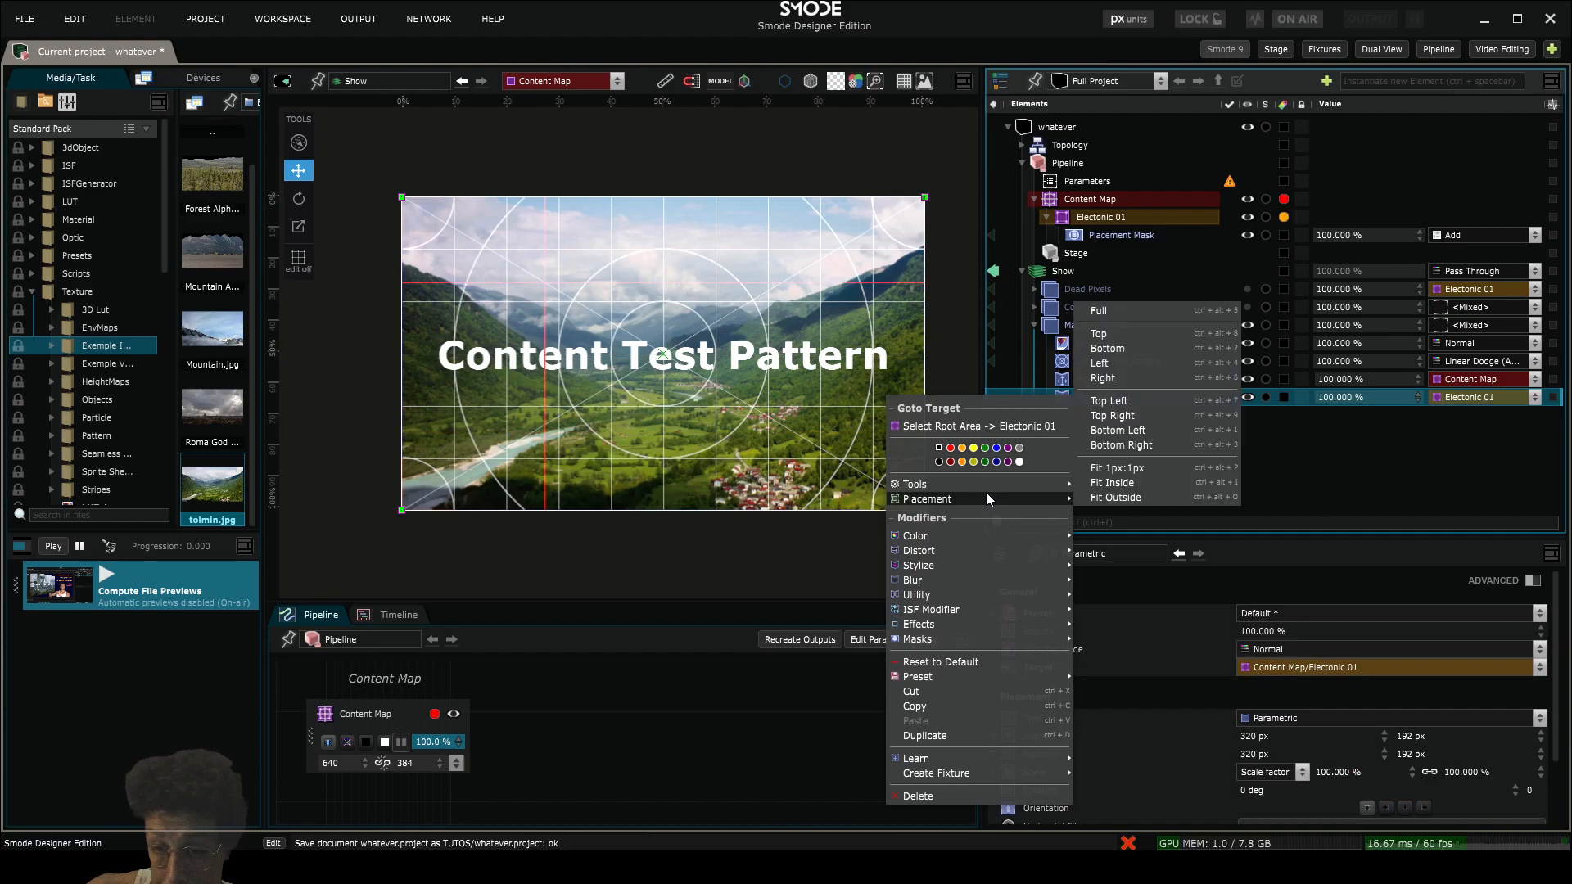
pyautogui.moveTo(1028, 553)
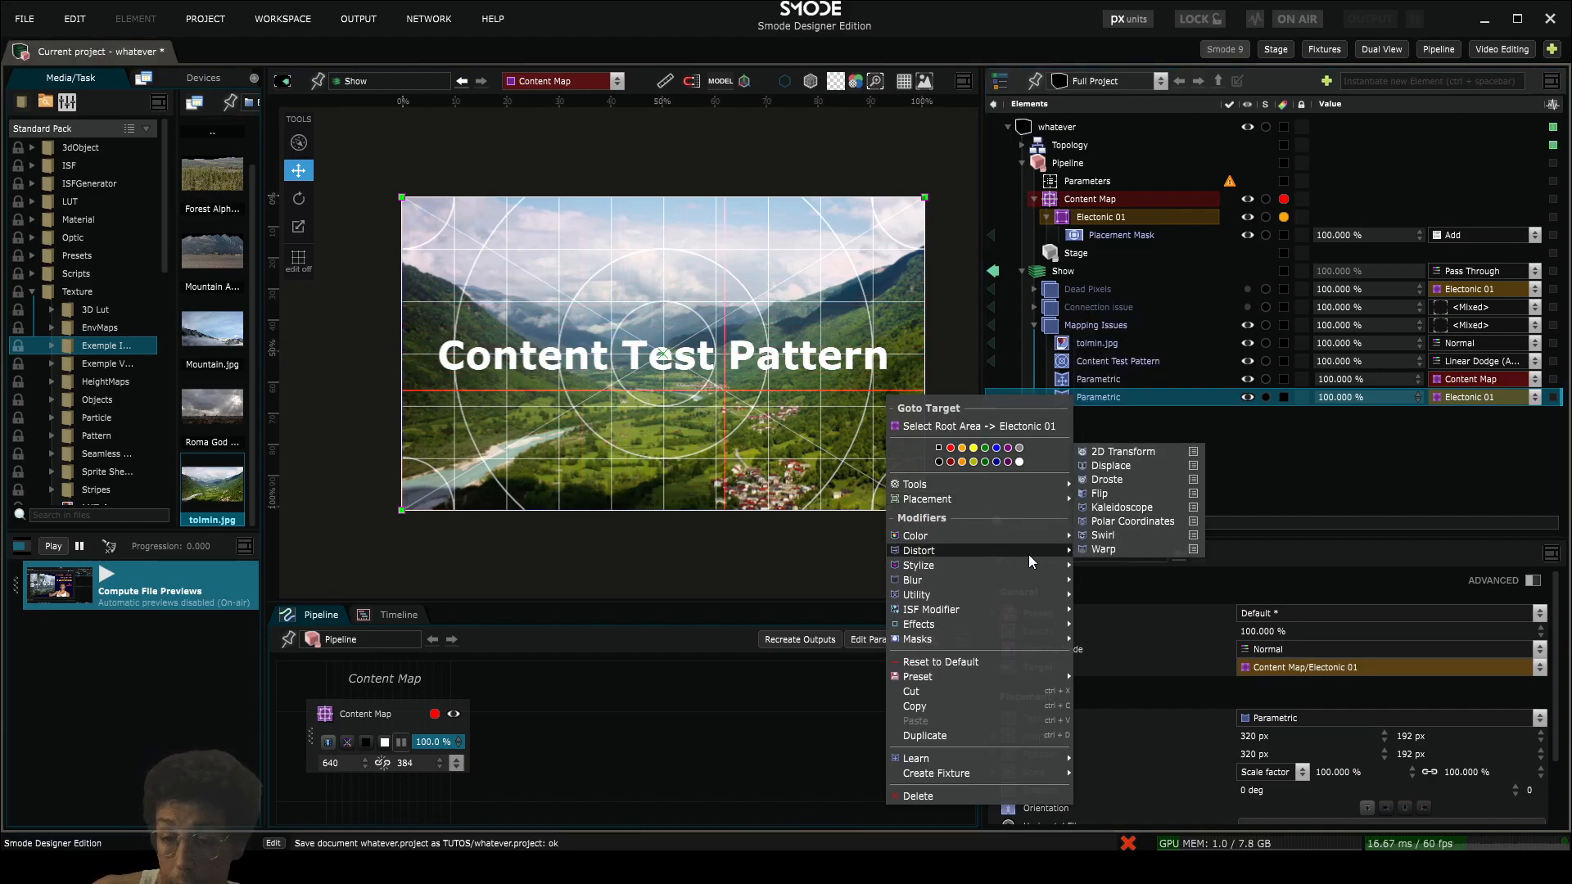
pyautogui.click(1121, 451)
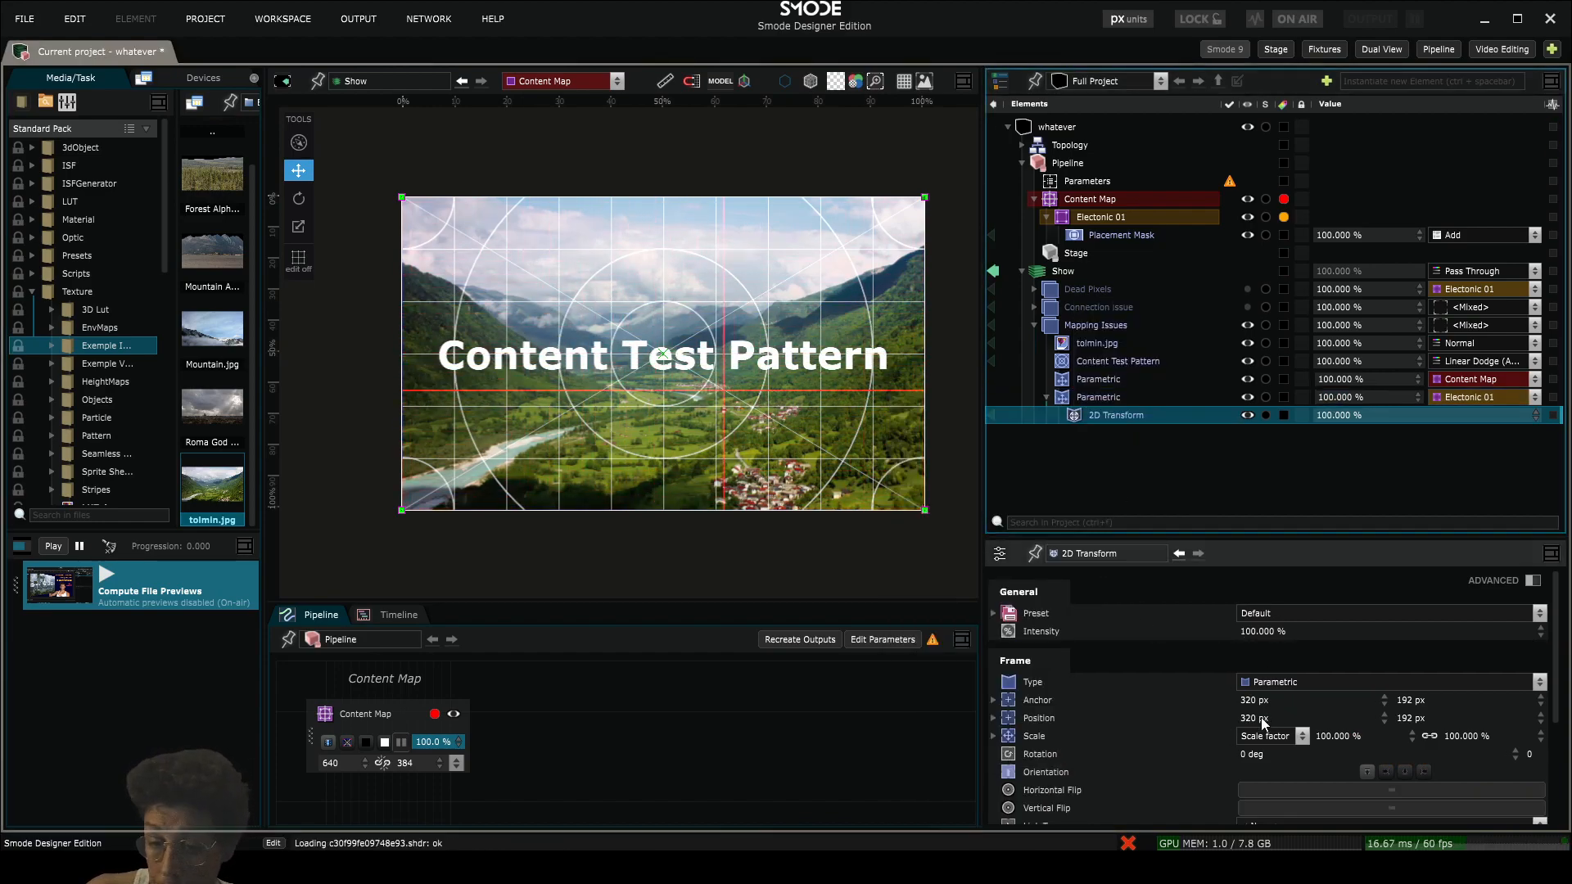
pyautogui.moveTo(1261, 721); pyautogui.dragTo(1287, 698)
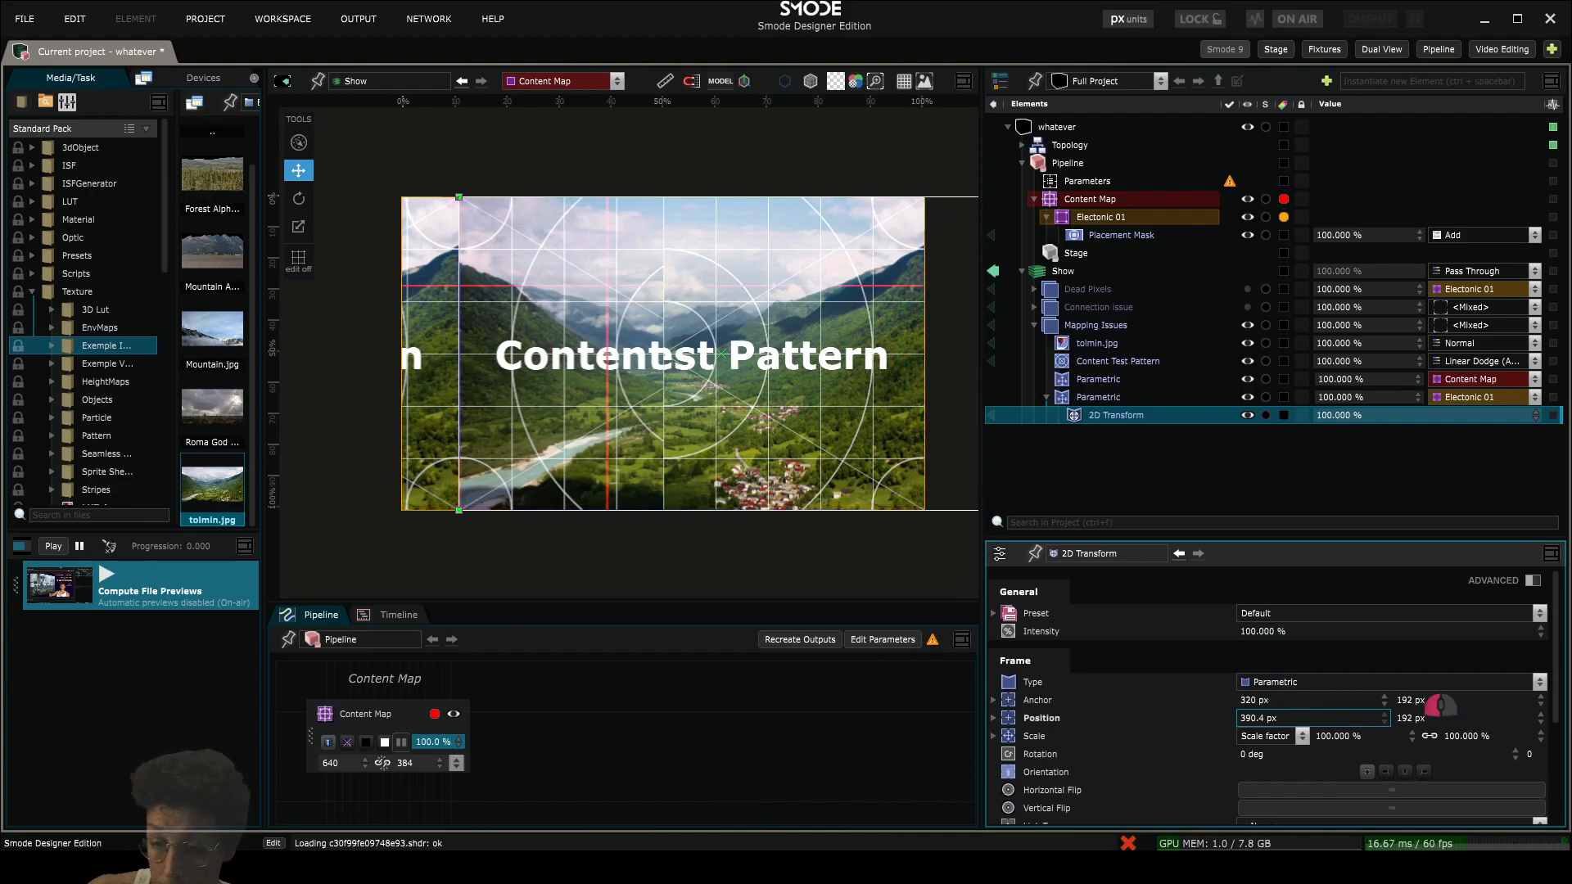
pyautogui.moveTo(1438, 704); pyautogui.dragTo(1466, 737)
pyautogui.moveTo(1277, 718); pyautogui.dragTo(1289, 696)
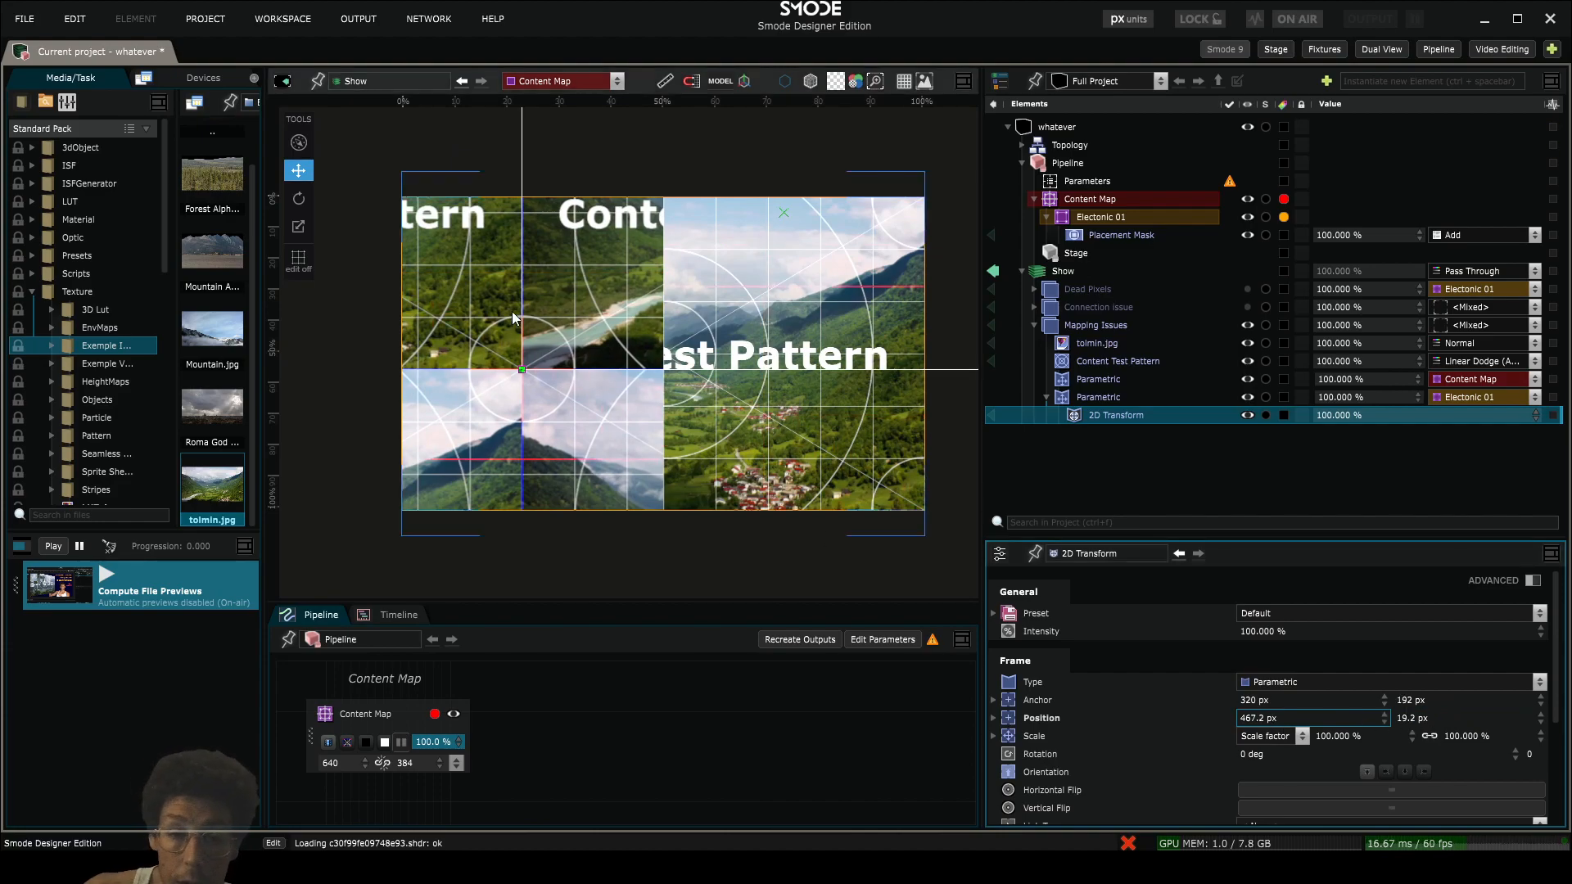
# - Switch the Parametric layer on Electonic 01 off and back on to compare the image with and without its transform
pyautogui.click(1102, 398)
pyautogui.press('space')
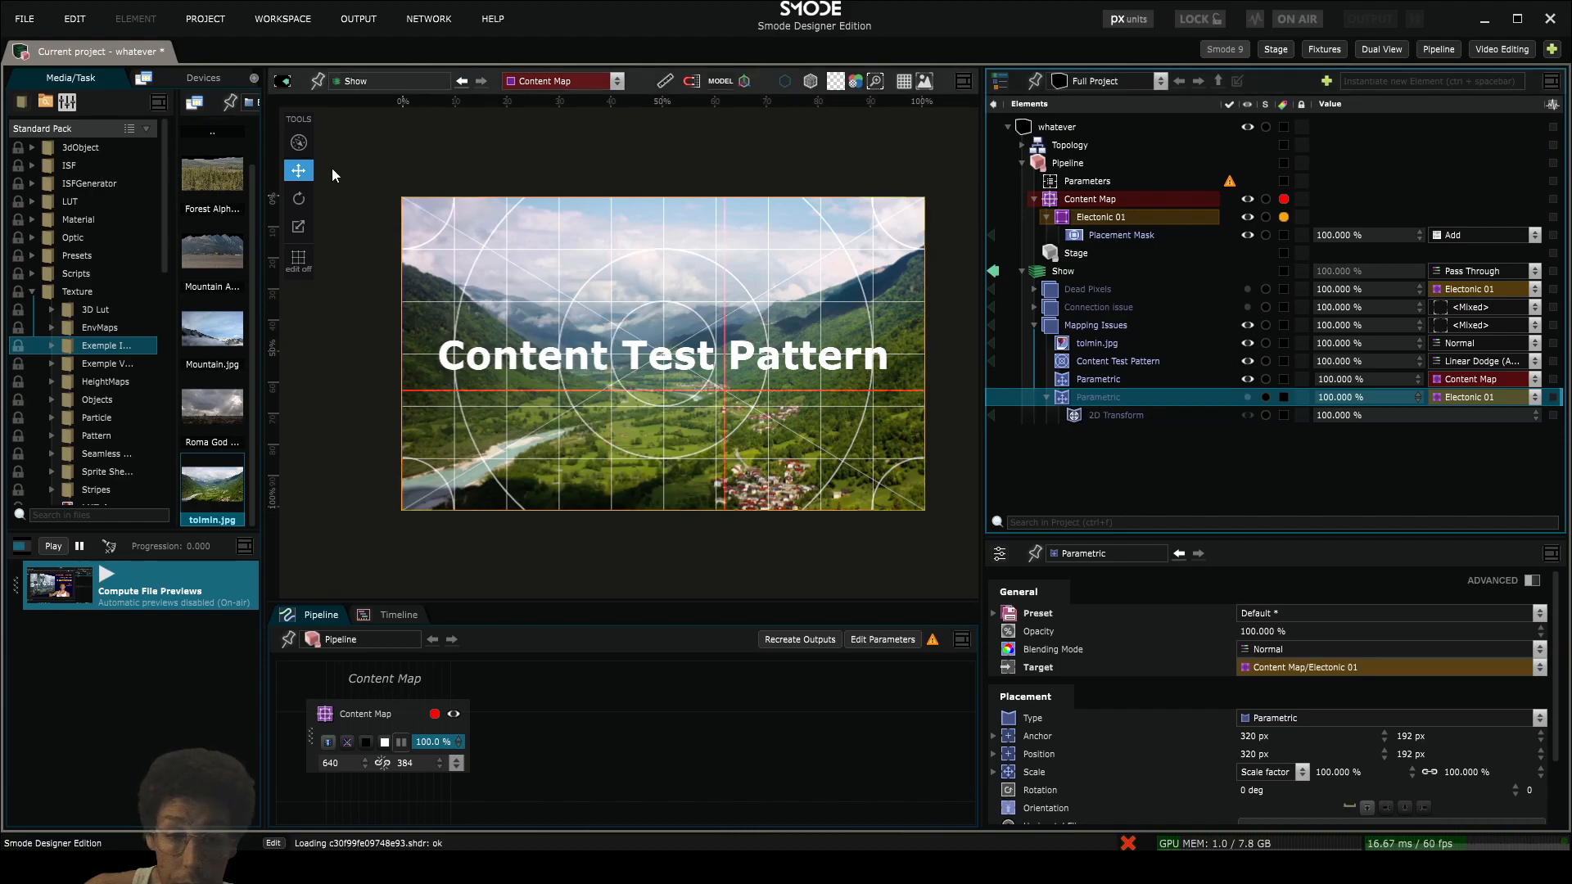
pyautogui.scroll(5, 435, 235)
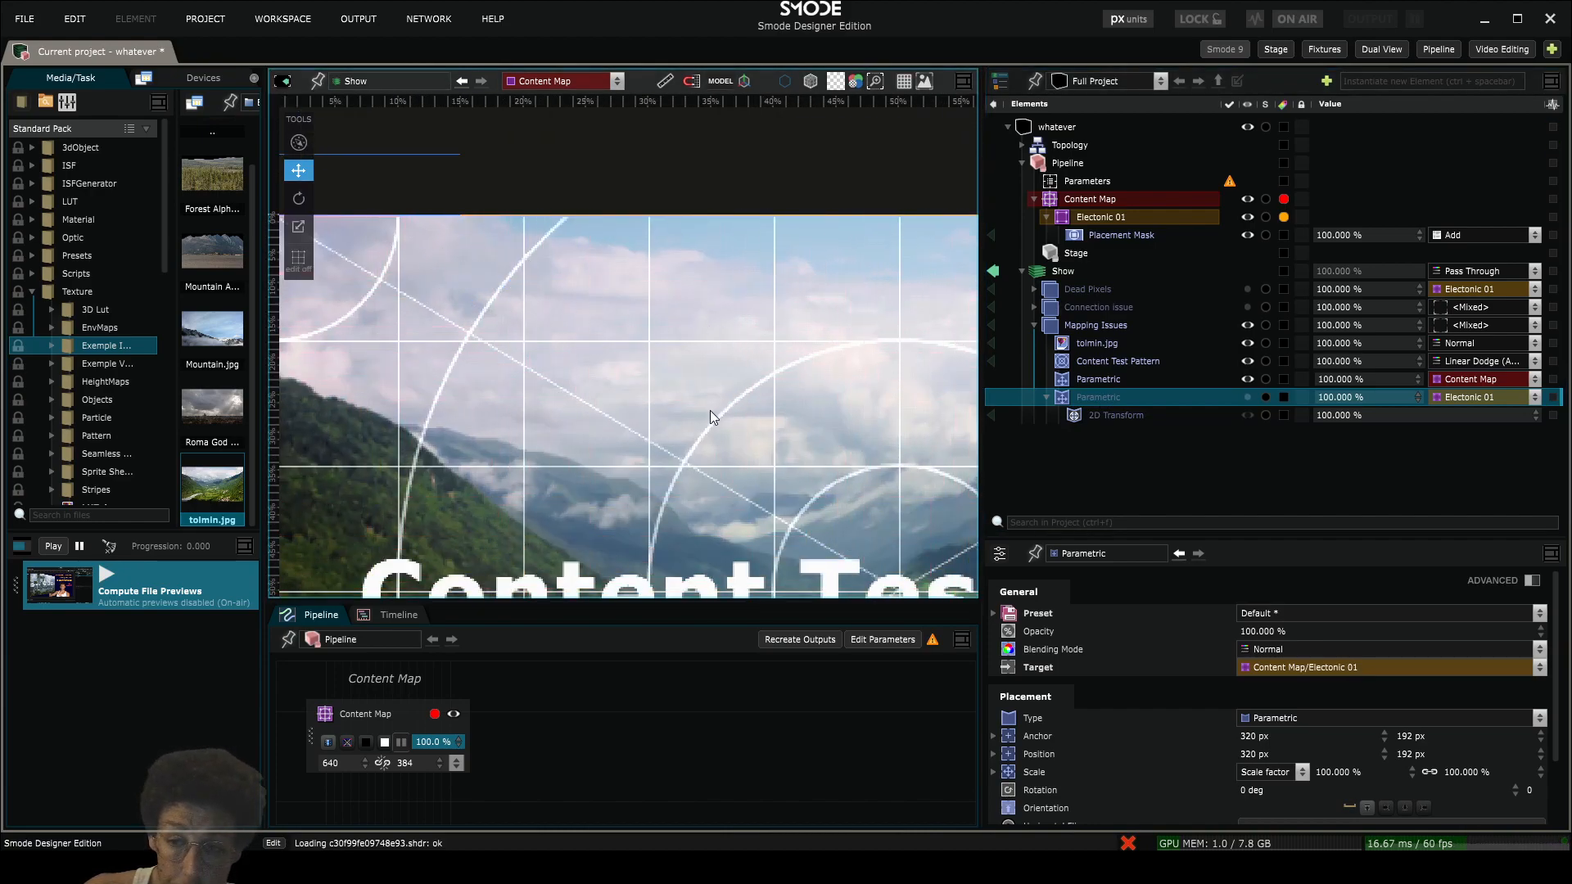
pyautogui.scroll(-6, 645, 417)
pyautogui.middleClick(1082, 397)
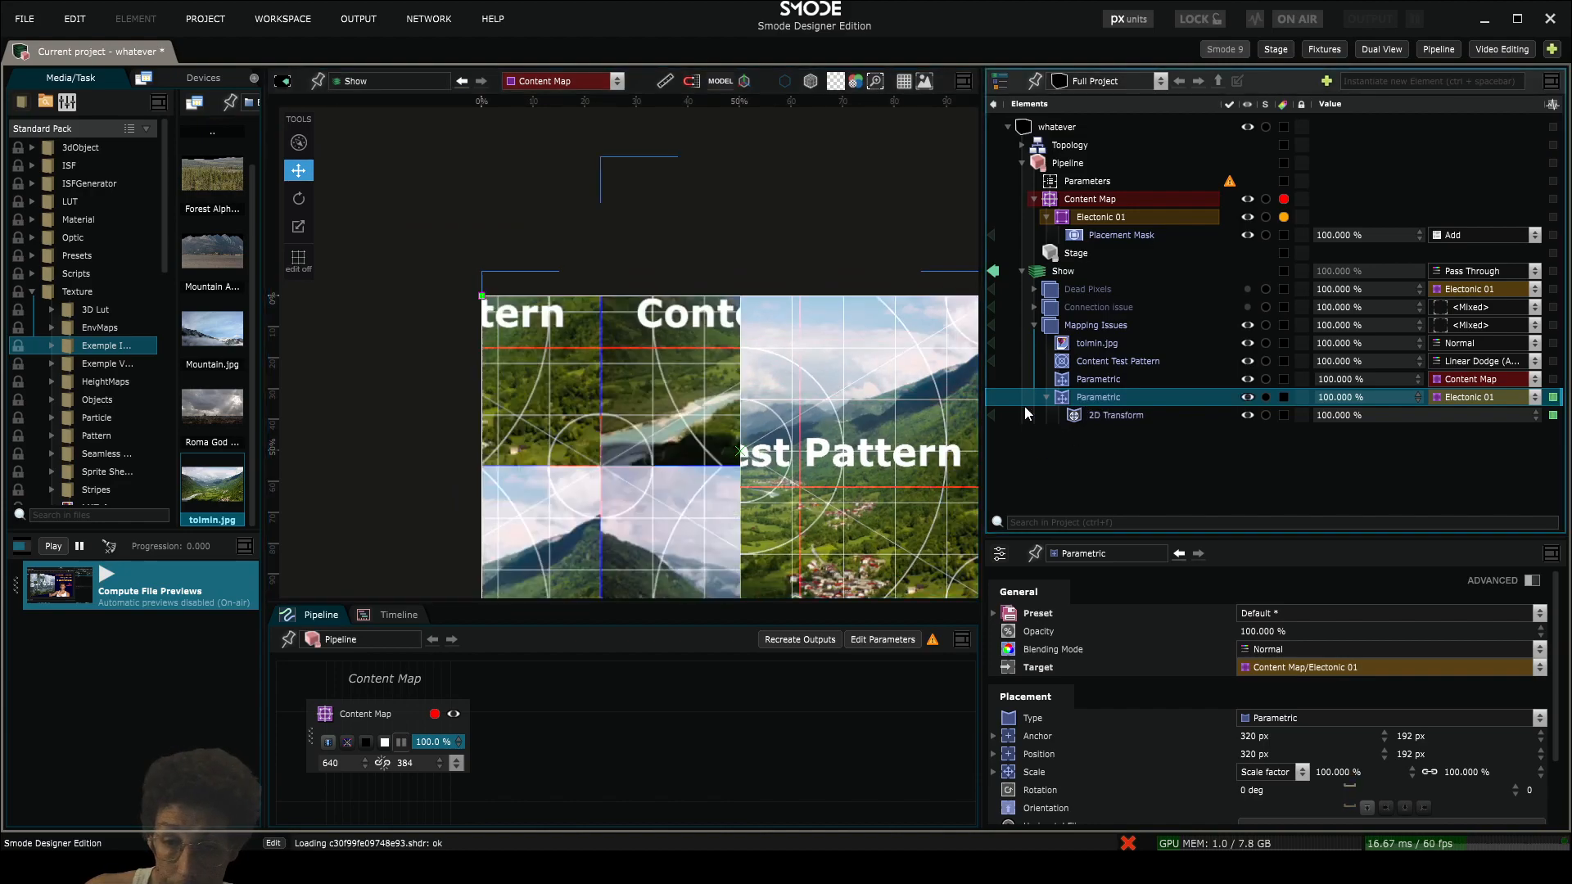
pyautogui.moveTo(689, 364); pyautogui.dragTo(635, 299)
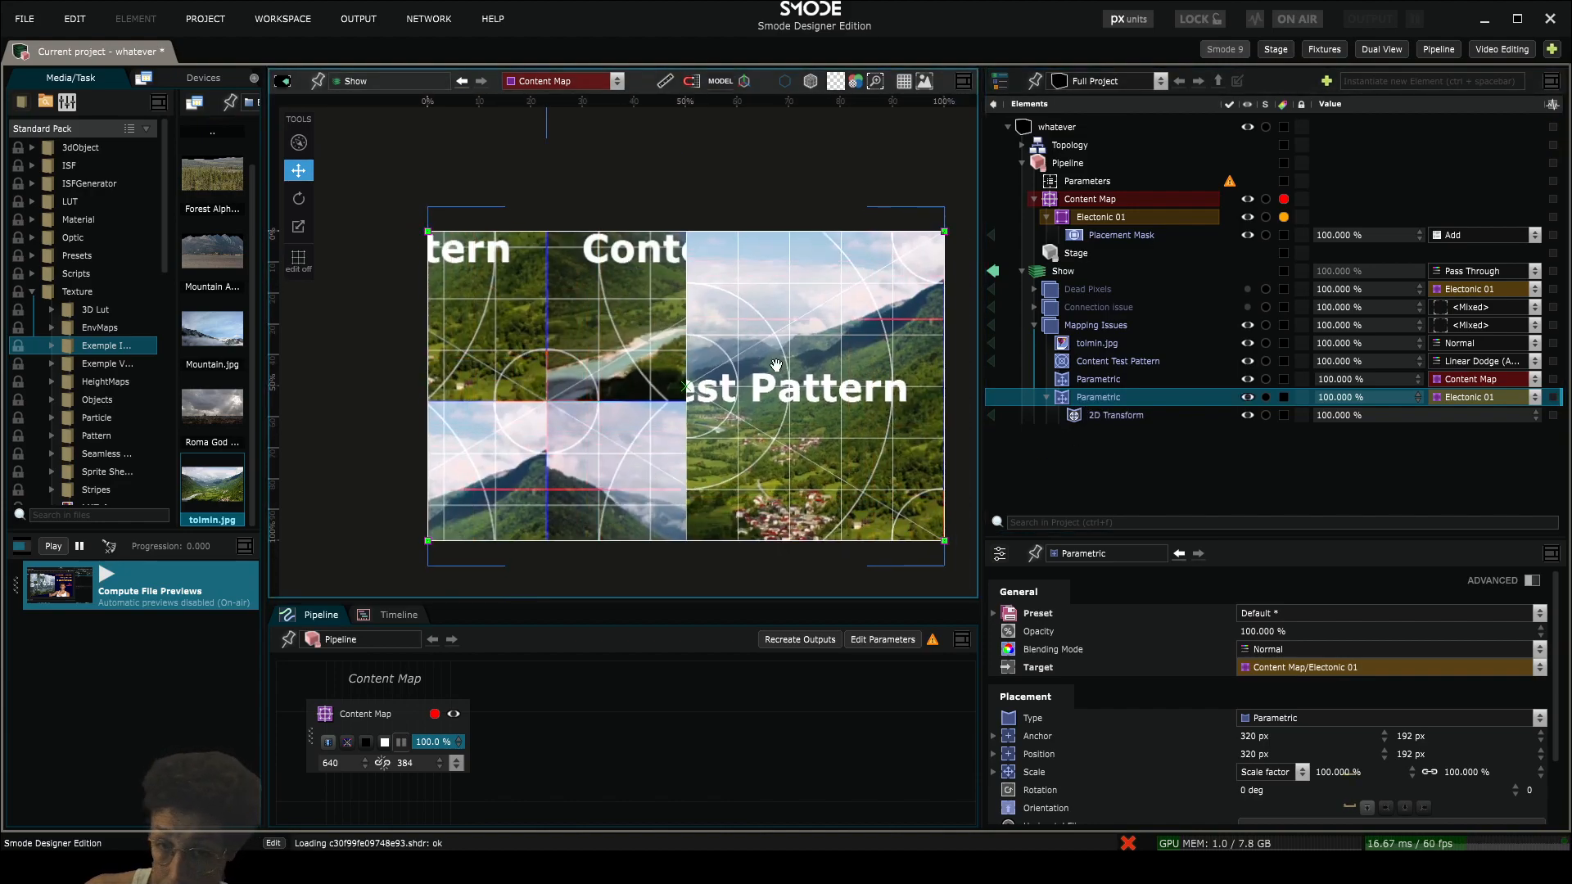
# - Deactivate the Content Test Pattern layer inside the Mapping Issues compo
pyautogui.click(1091, 361)
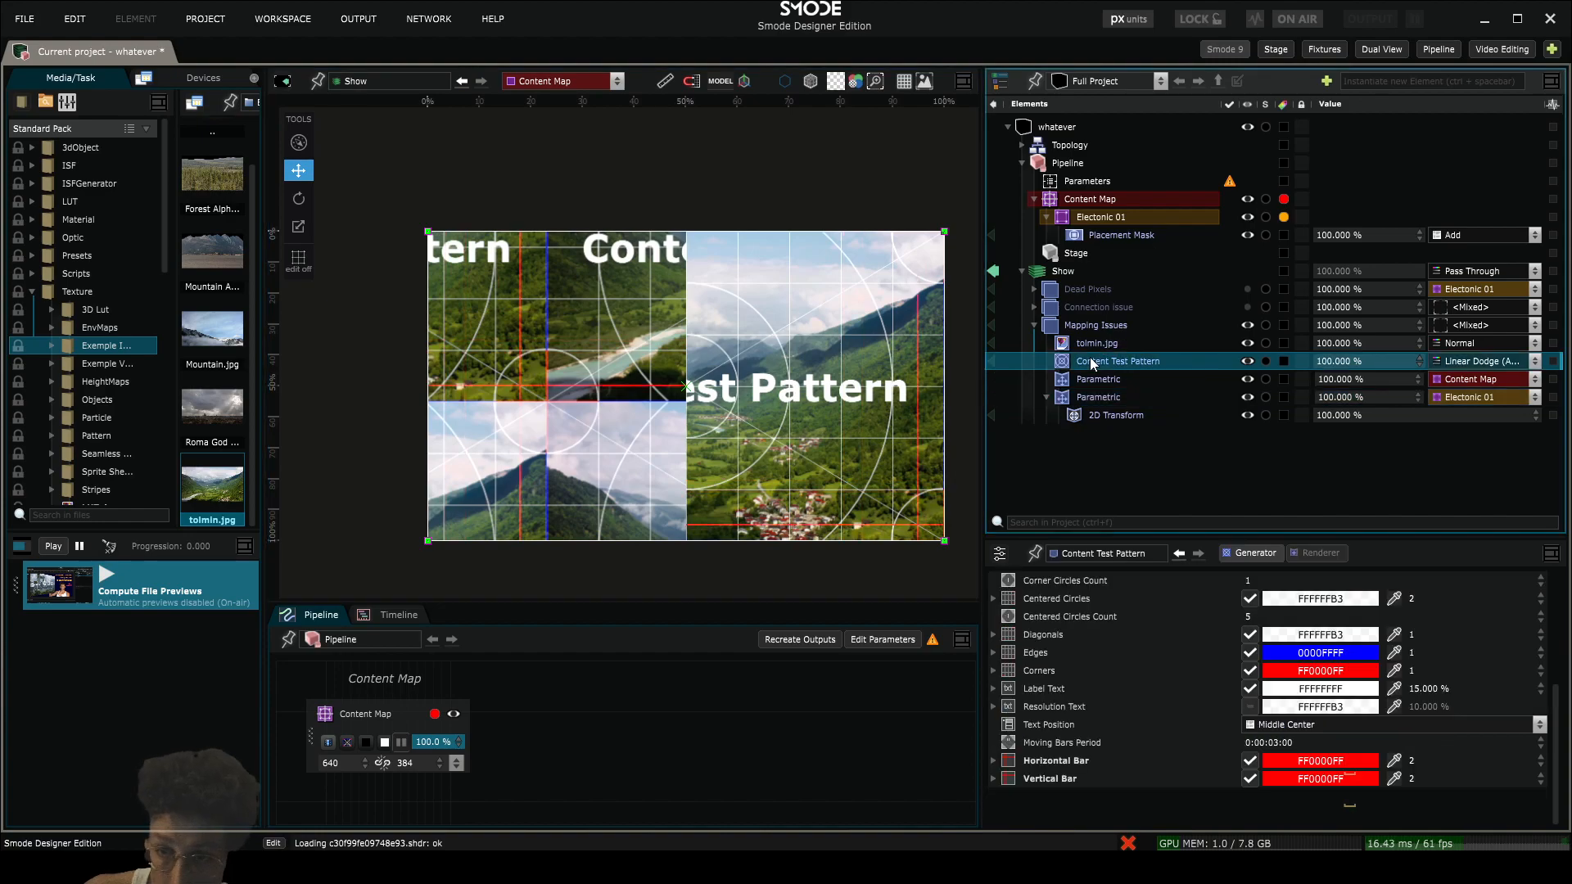
pyautogui.middleClick(1089, 360)
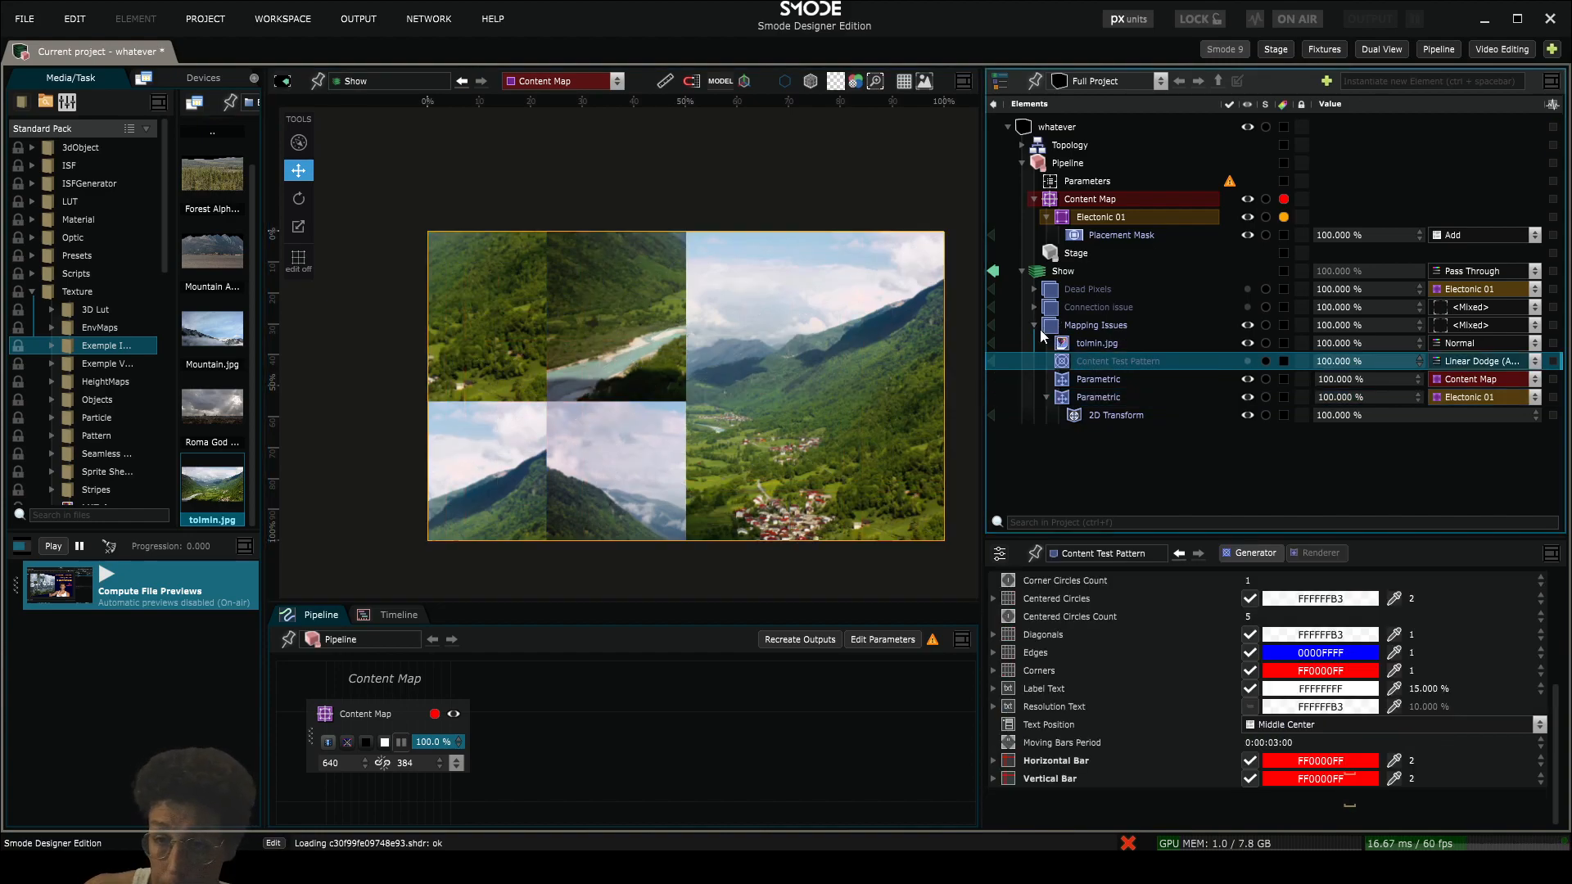
pyautogui.click(1034, 326)
pyautogui.click(1034, 326)
# - Copy Content Test Pattern out of Mapping Issues to the end of Show, activate the copy and target it to Content Map
pyautogui.click(1087, 363)
pyautogui.moveTo(1078, 360); pyautogui.dragTo(1082, 264)
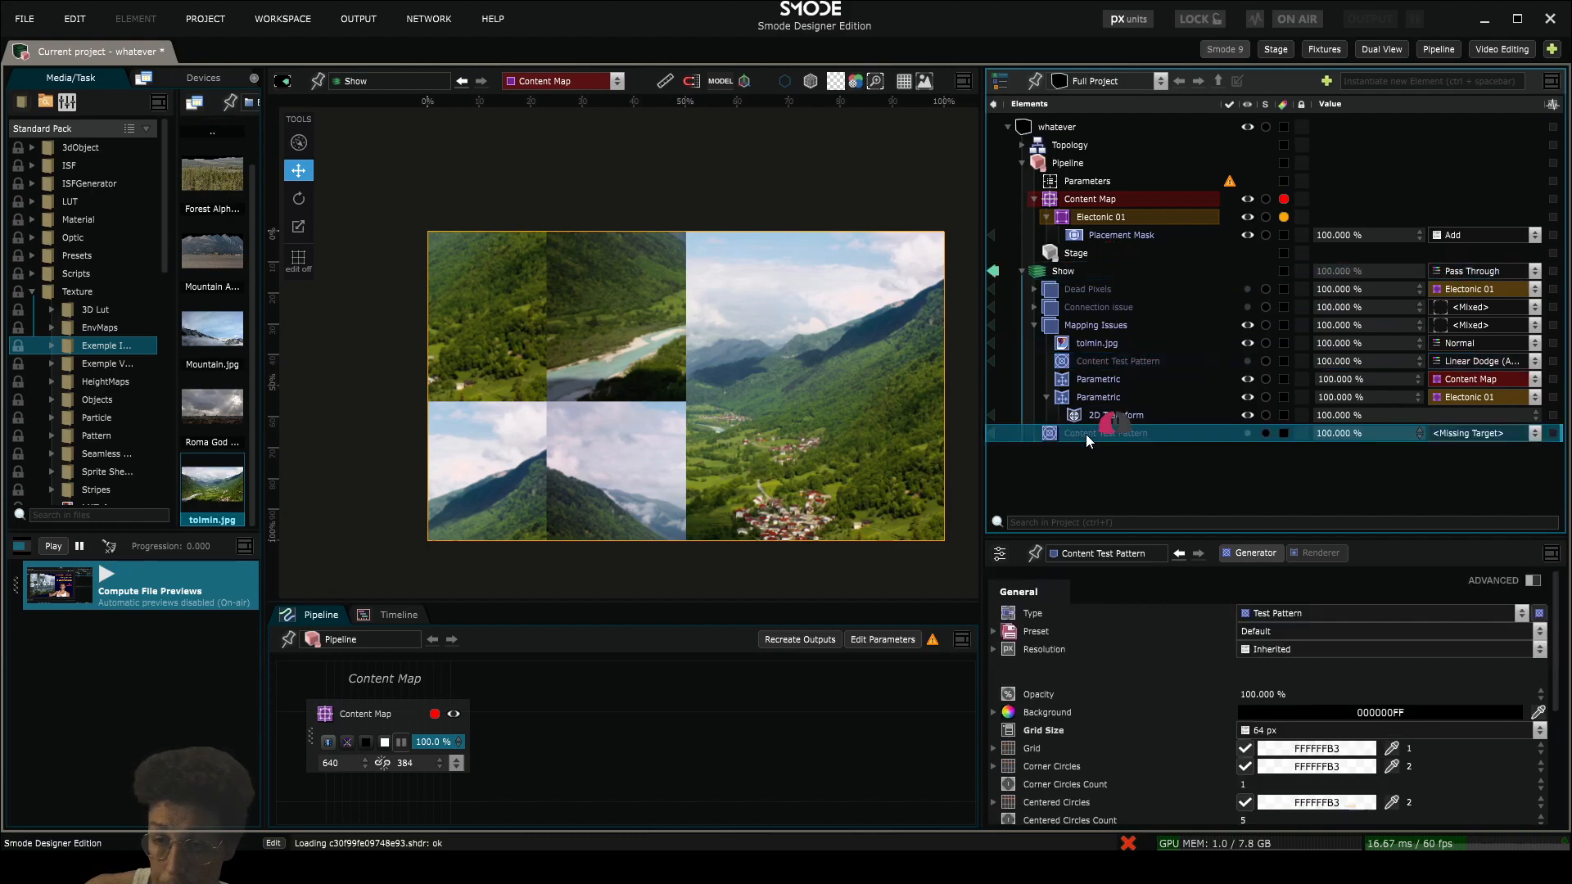
pyautogui.click(1454, 440)
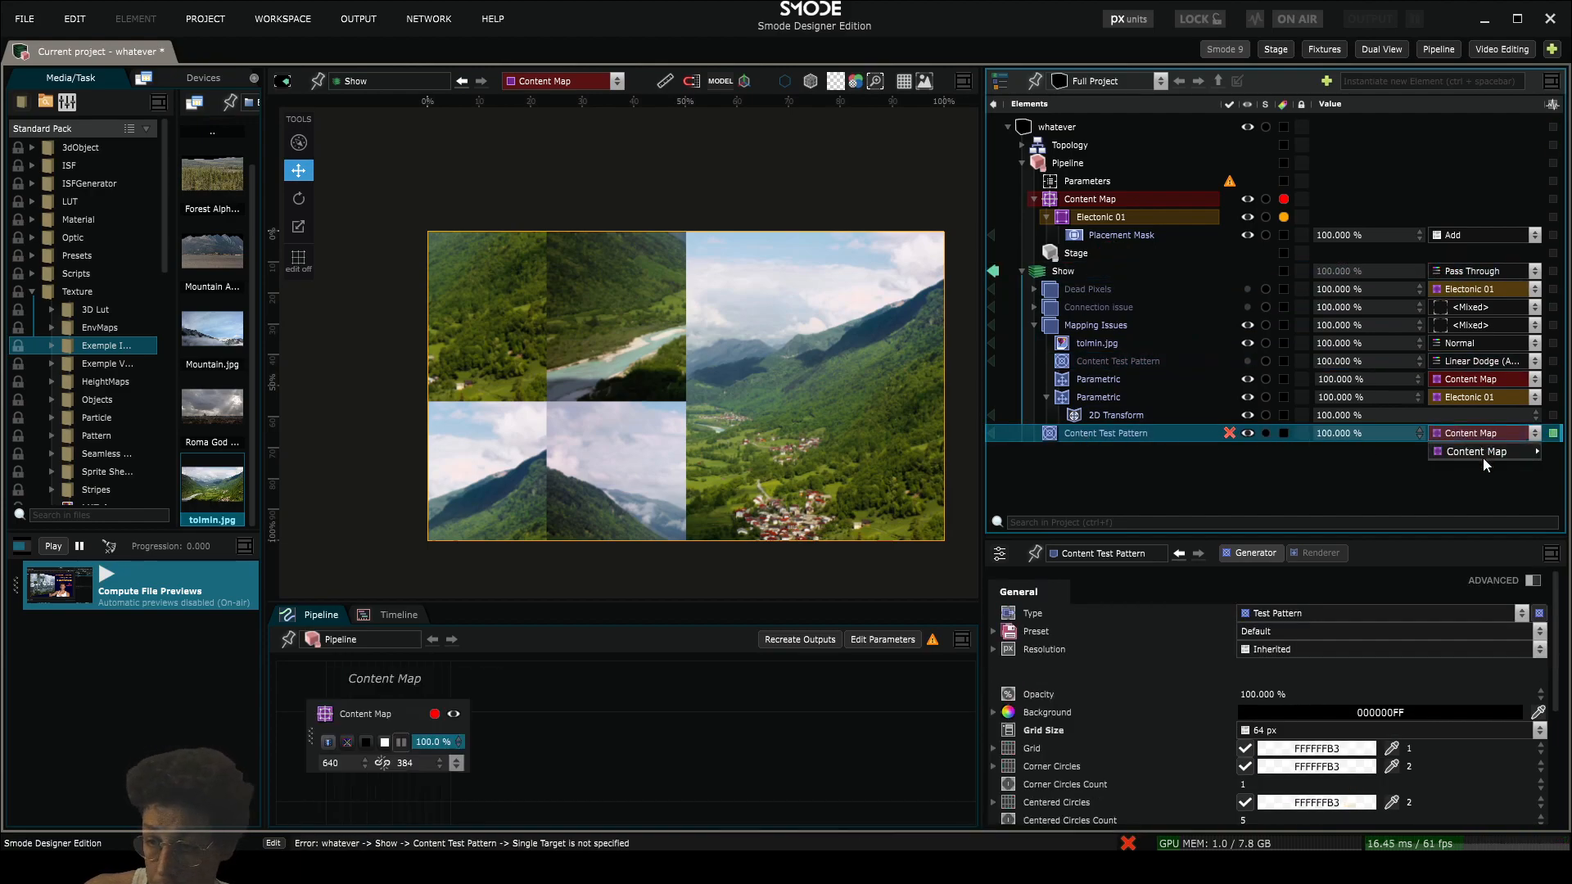
pyautogui.click(1482, 457)
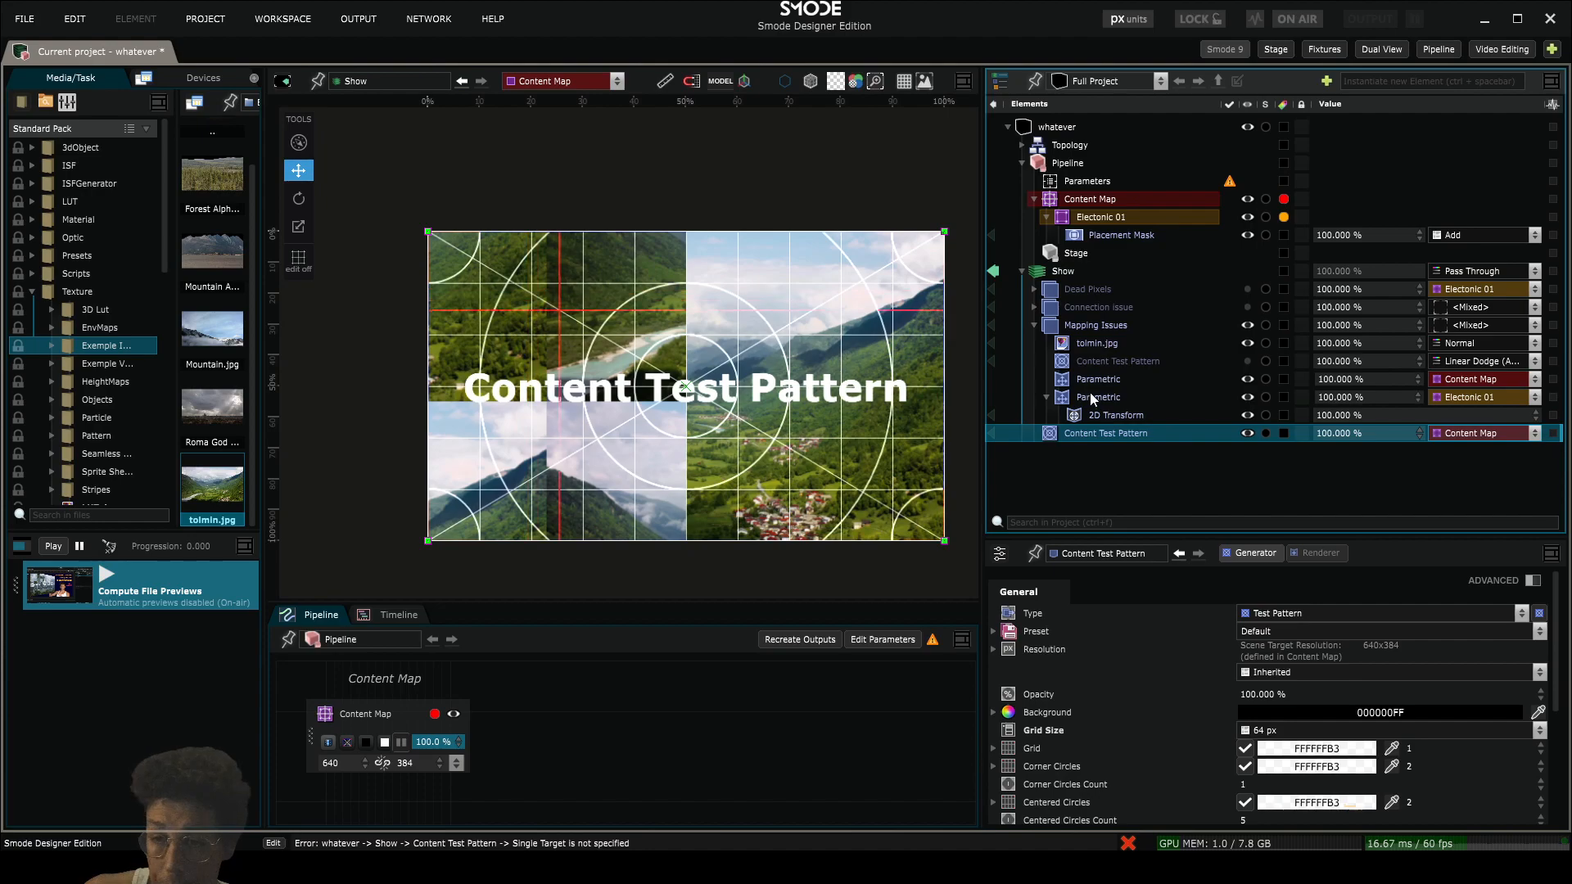
pyautogui.click(1090, 361)
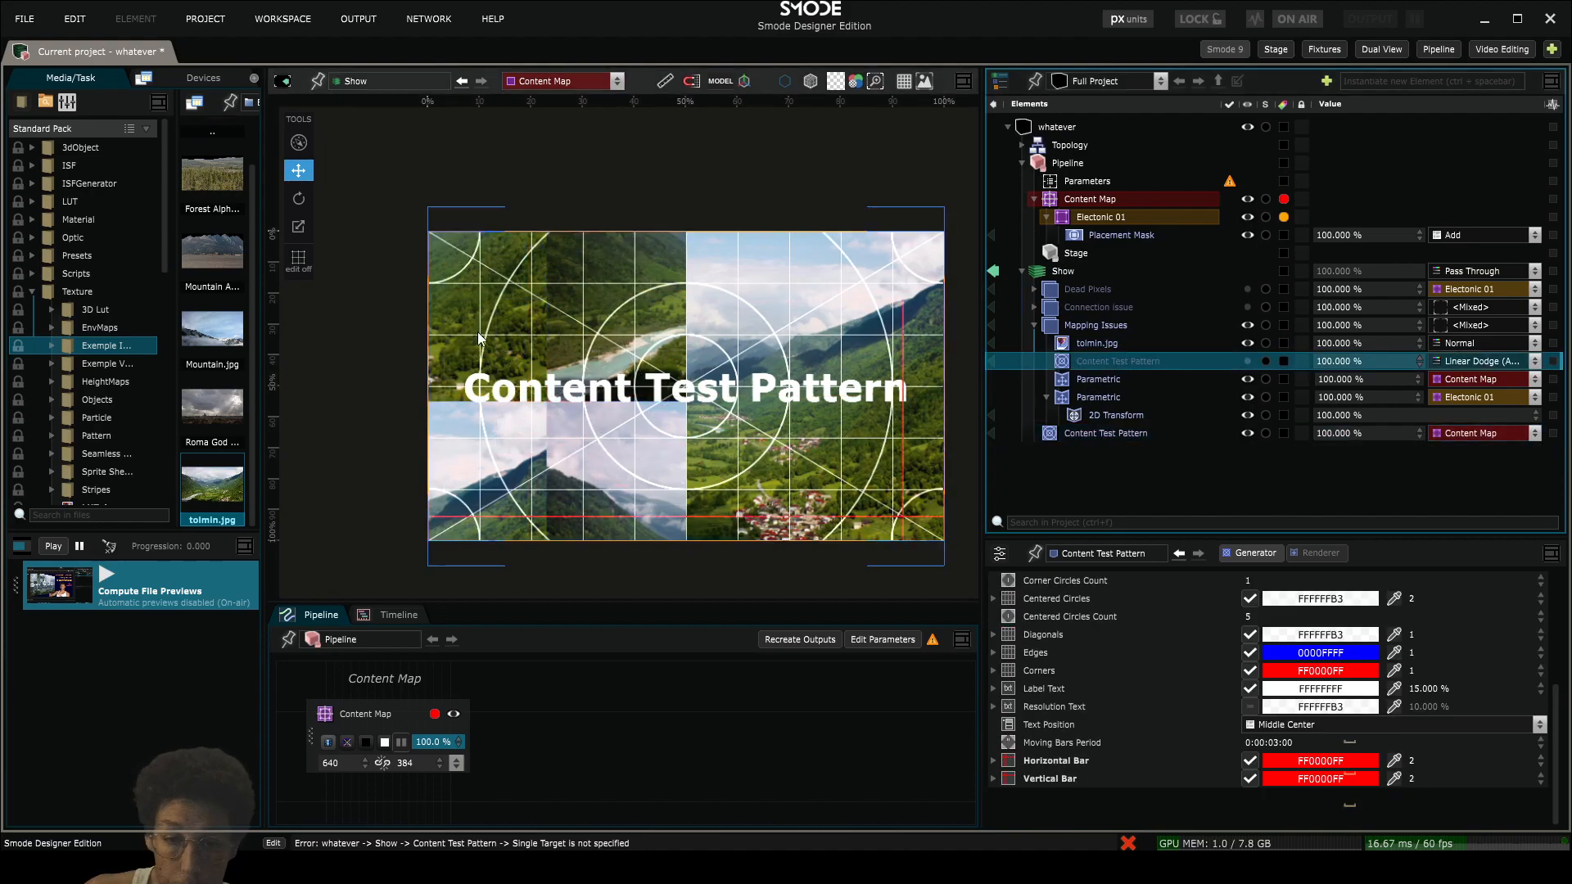
pyautogui.scroll(2, 533, 303)
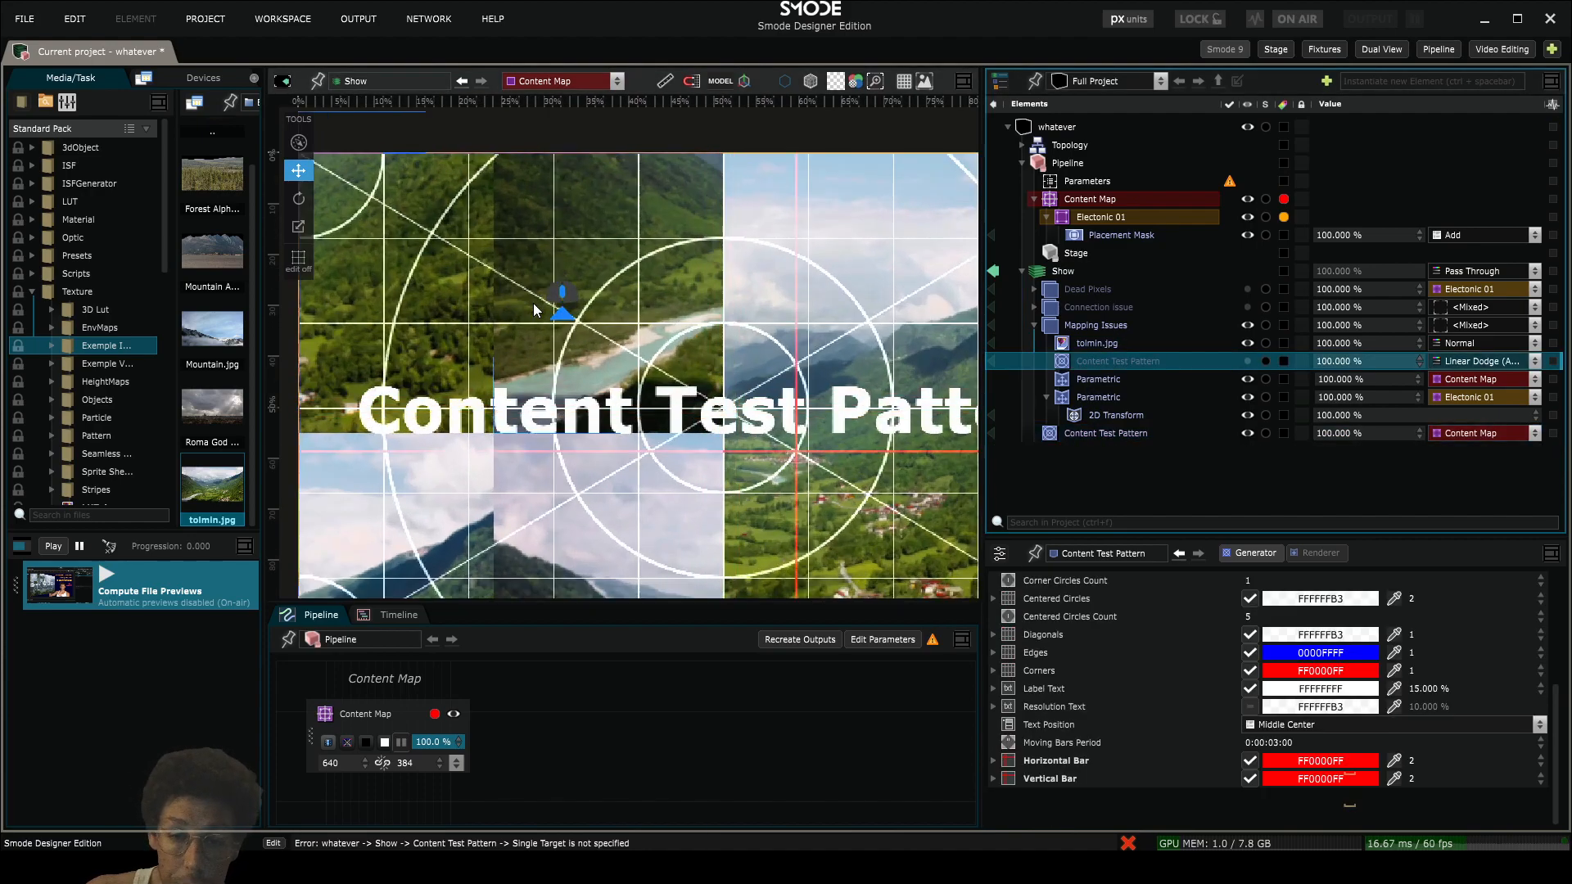
pyautogui.scroll(-1, 532, 303)
# - Rename the Parametric layer that holds the 2D Transform as glitch
pyautogui.click(1046, 396)
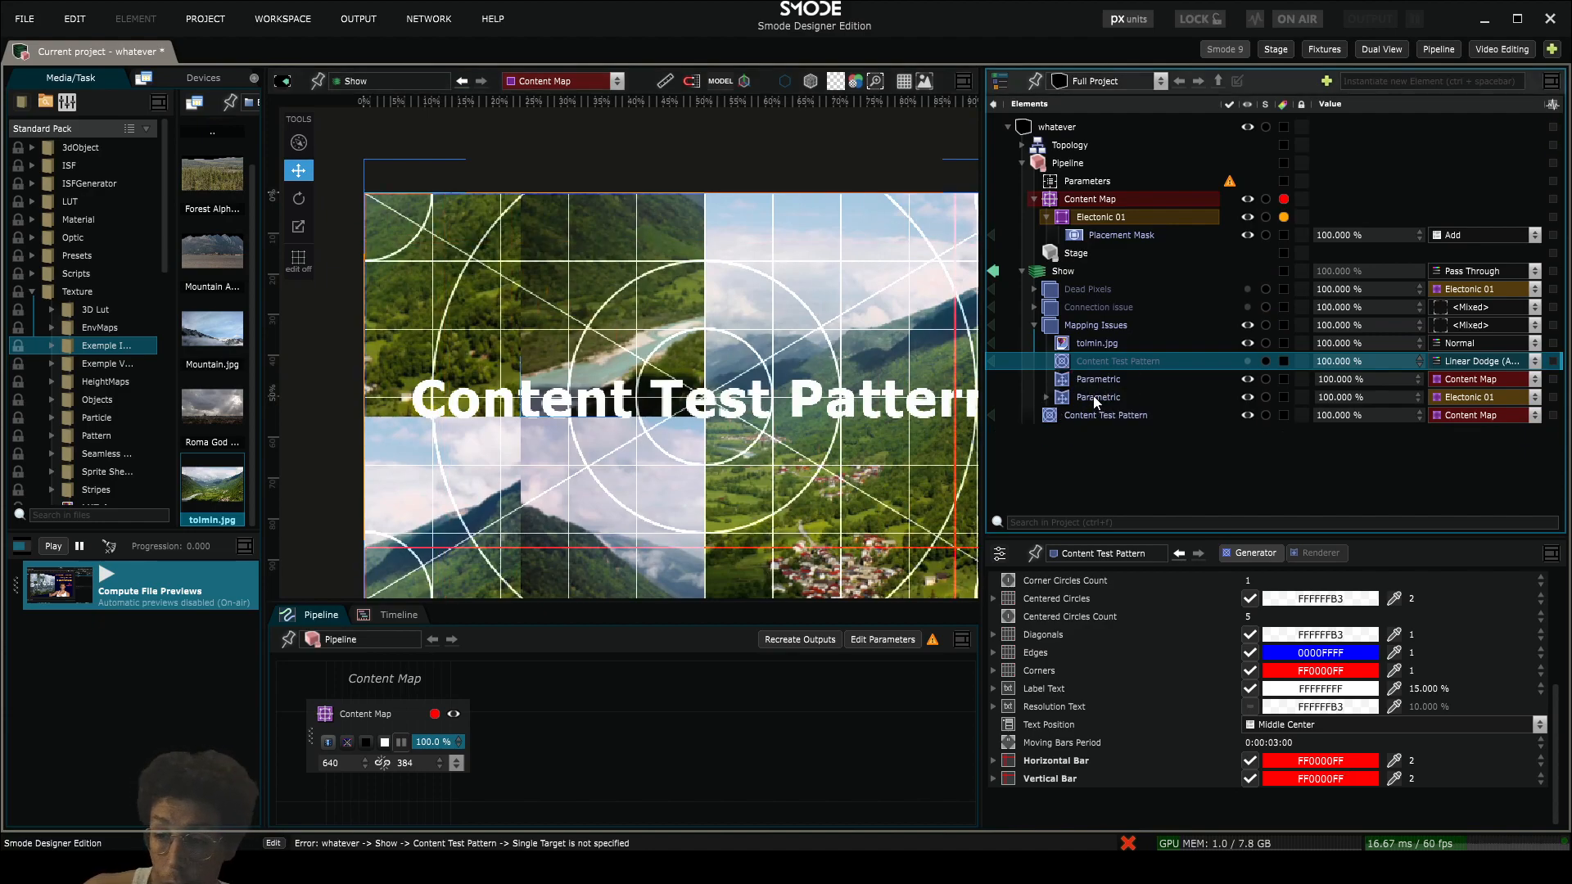
pyautogui.click(1094, 397)
pyautogui.click(1094, 397)
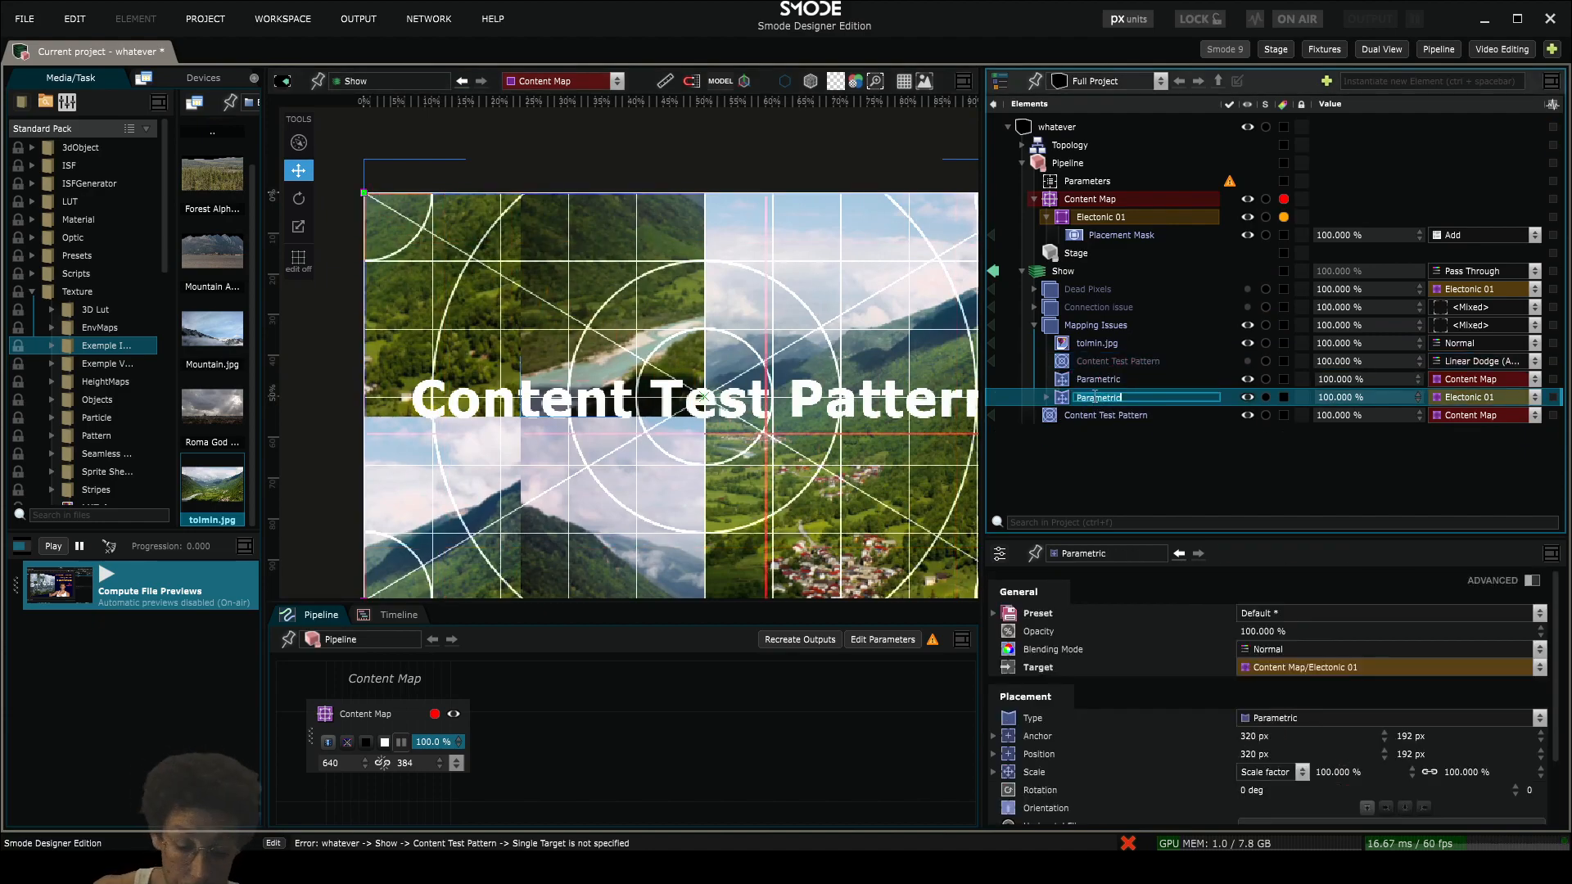
pyautogui.write('glitch')
pyautogui.press('Return')
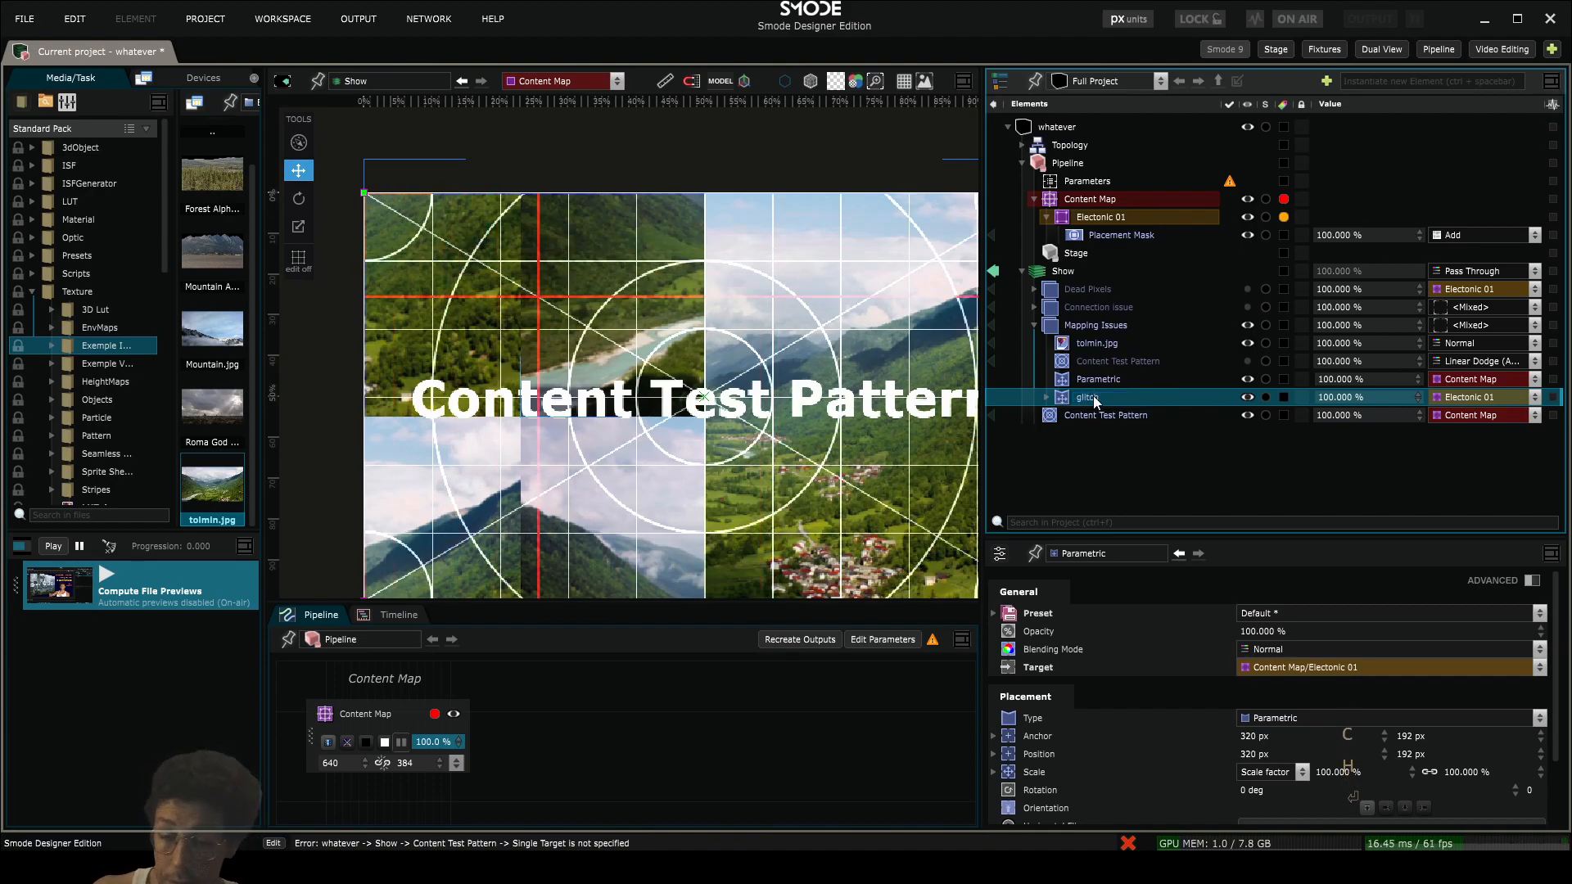
pyautogui.click(1047, 397)
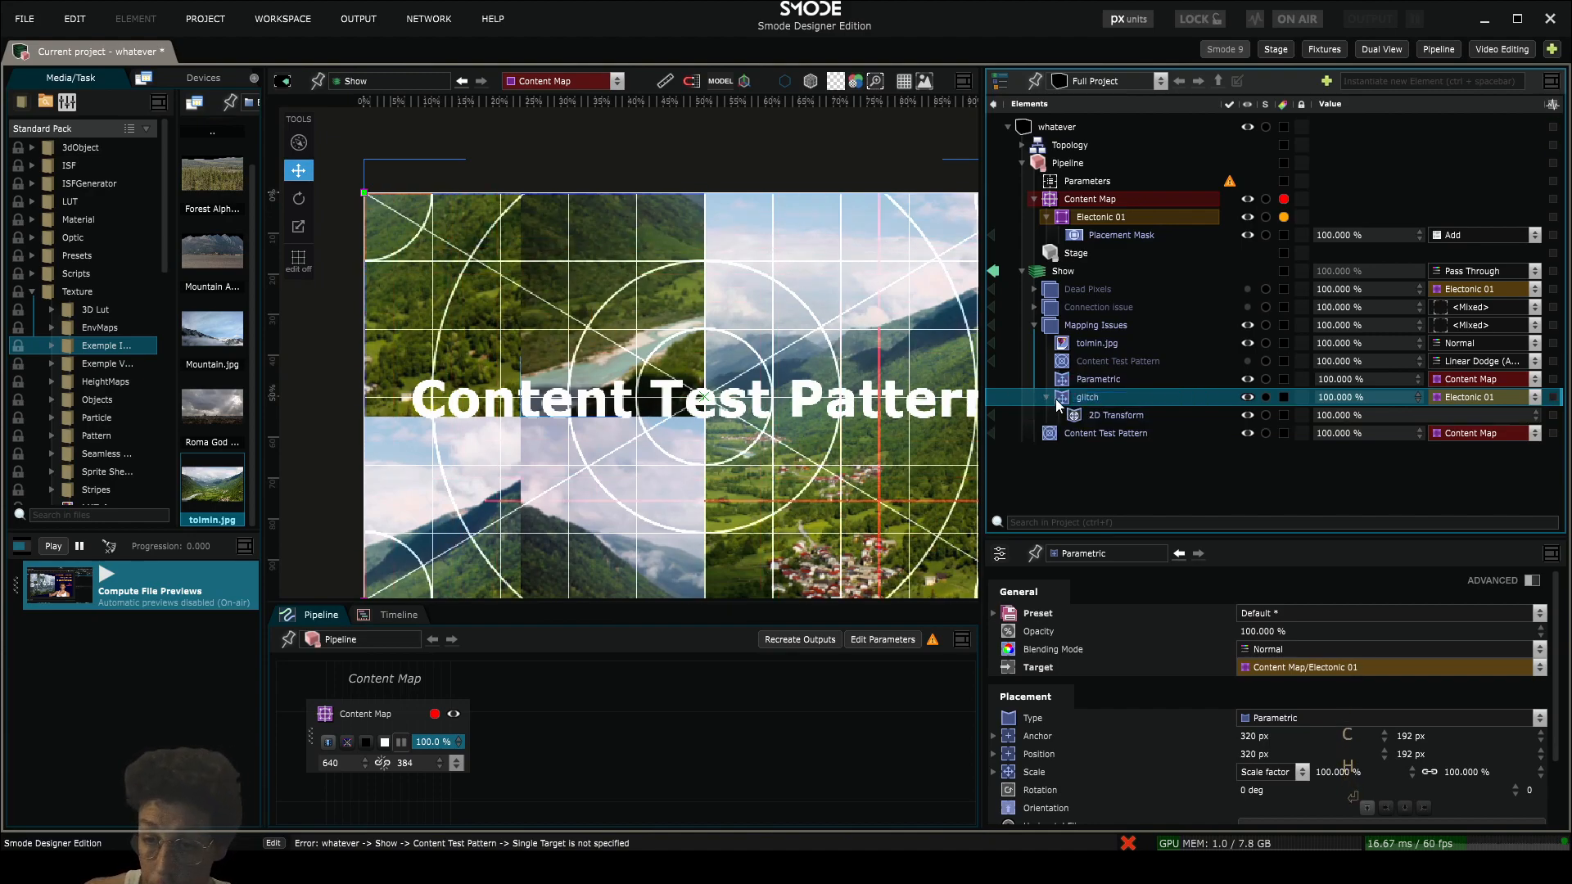
# - Add a Layer Mask to glitch's 2D Transform and set the mask's generator to Noise
pyautogui.click(1096, 416)
pyautogui.rightClick(1097, 416)
pyautogui.moveTo(965, 473)
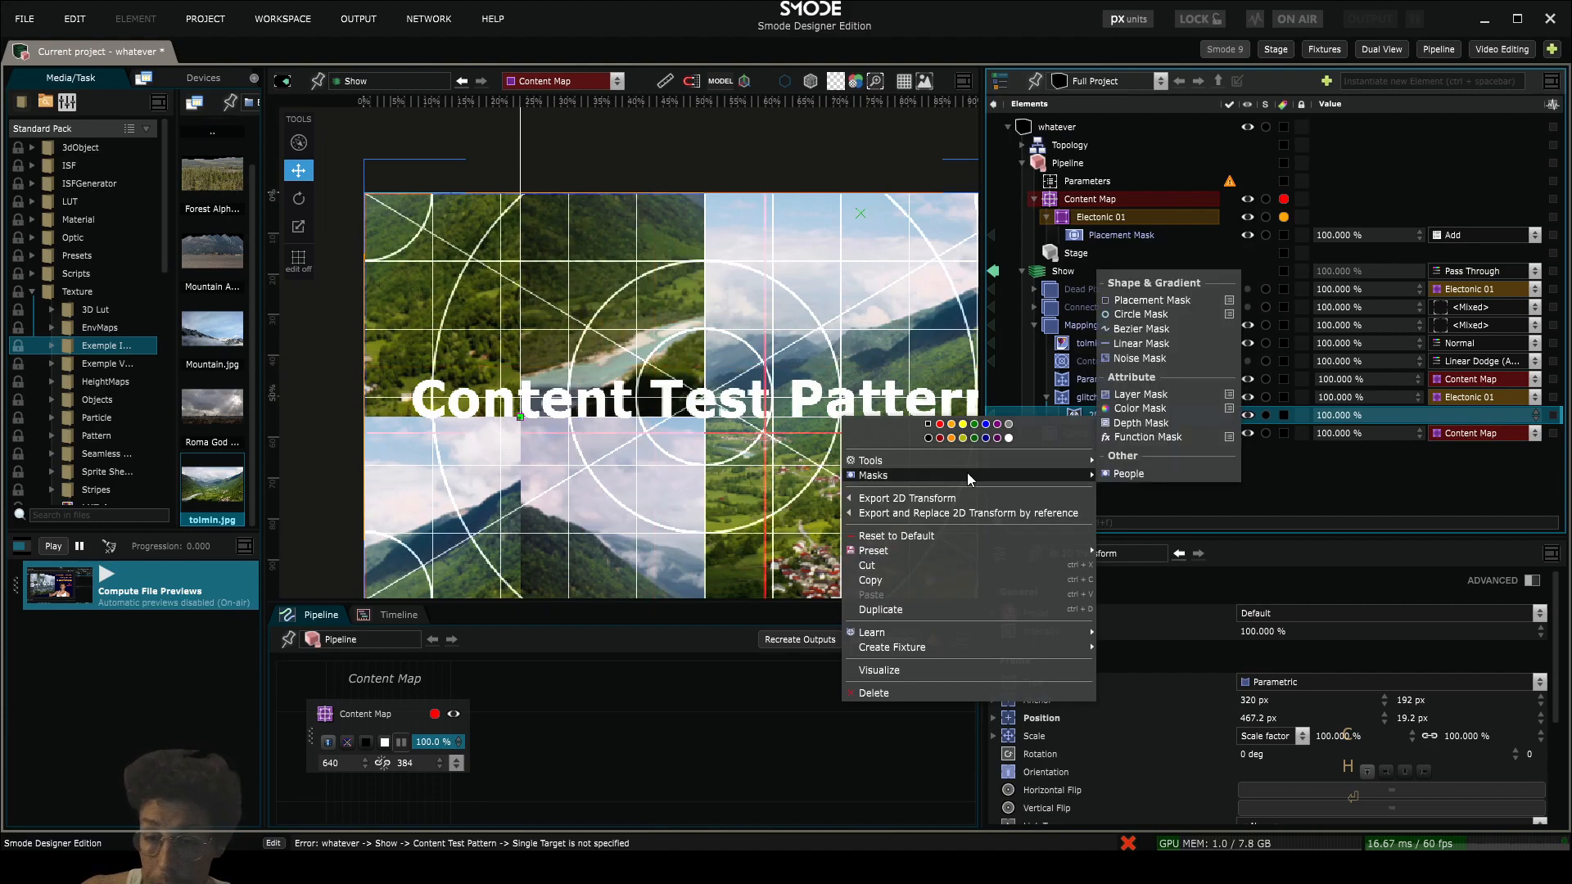
pyautogui.click(1179, 395)
pyautogui.click(1069, 433)
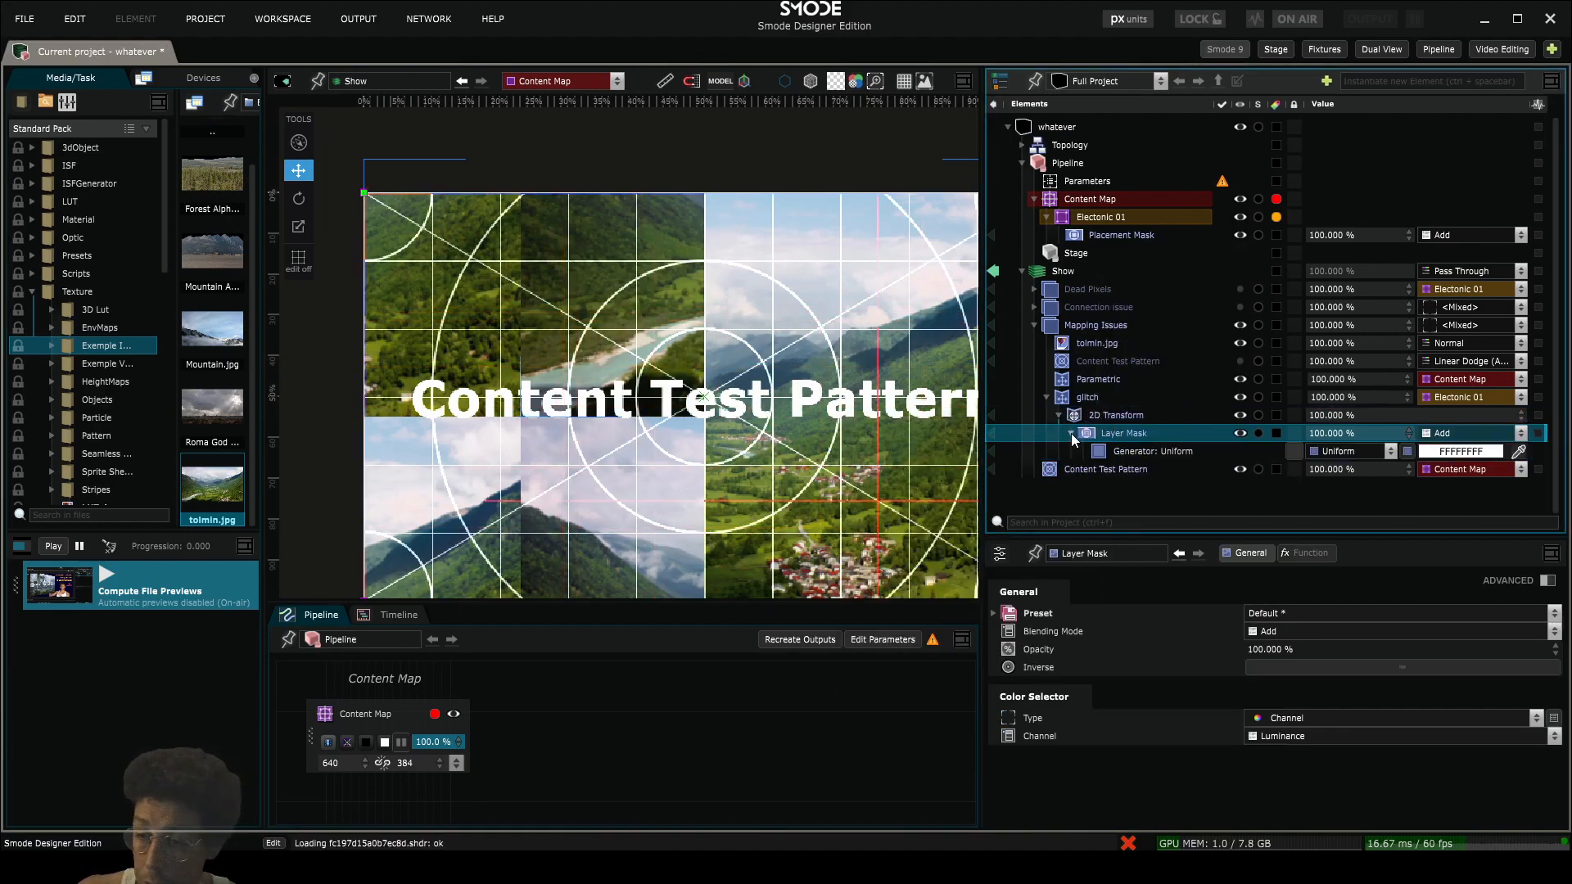
pyautogui.click(1350, 453)
pyautogui.scroll(3, 1391, 236)
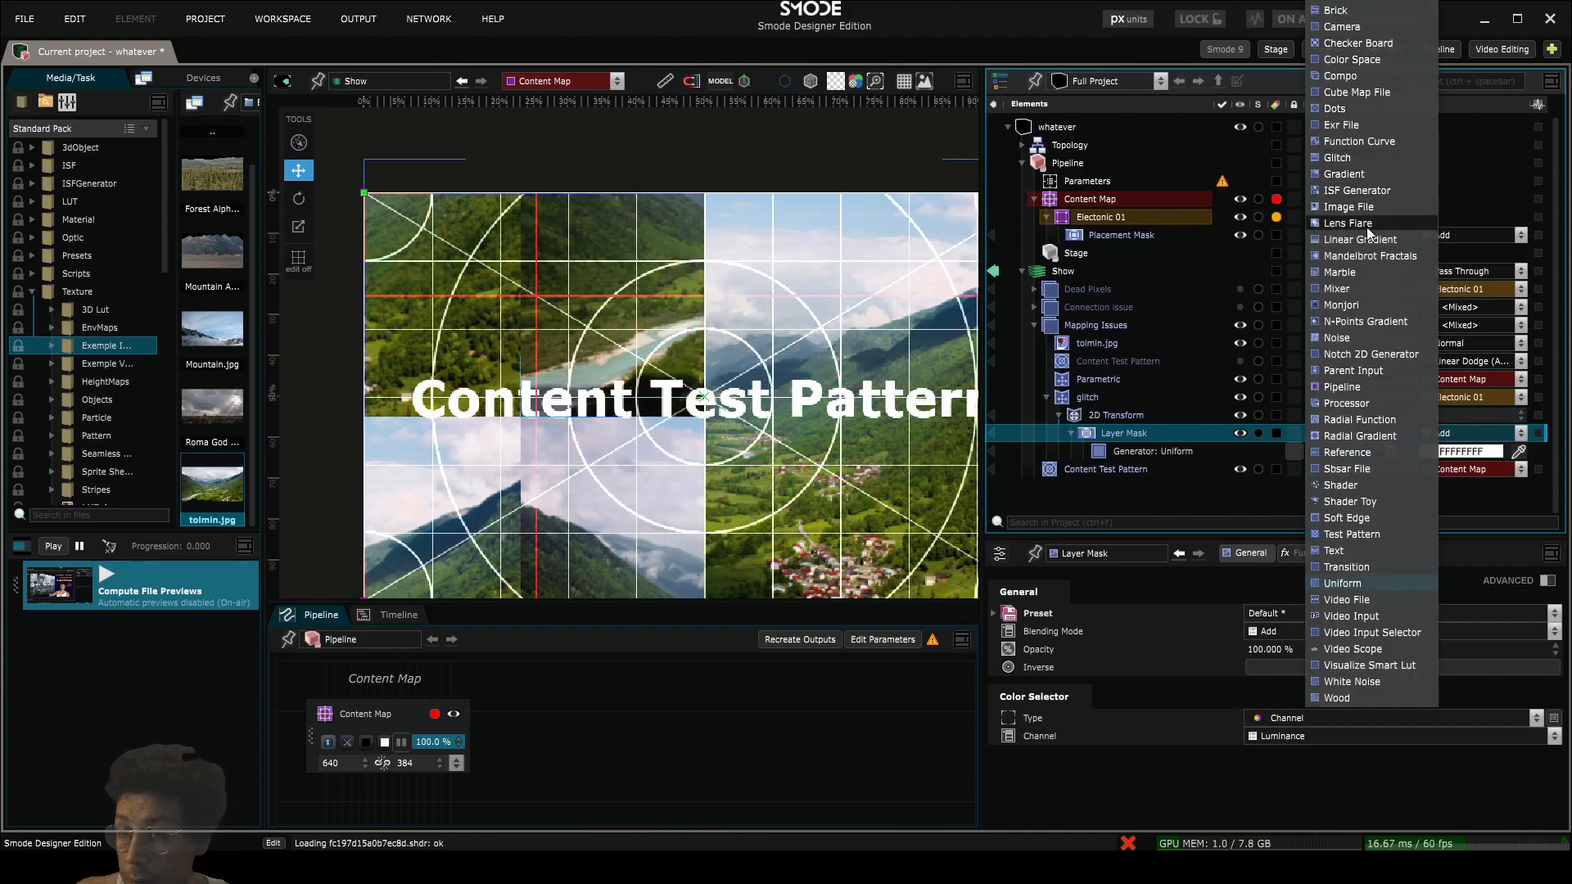
pyautogui.click(1362, 337)
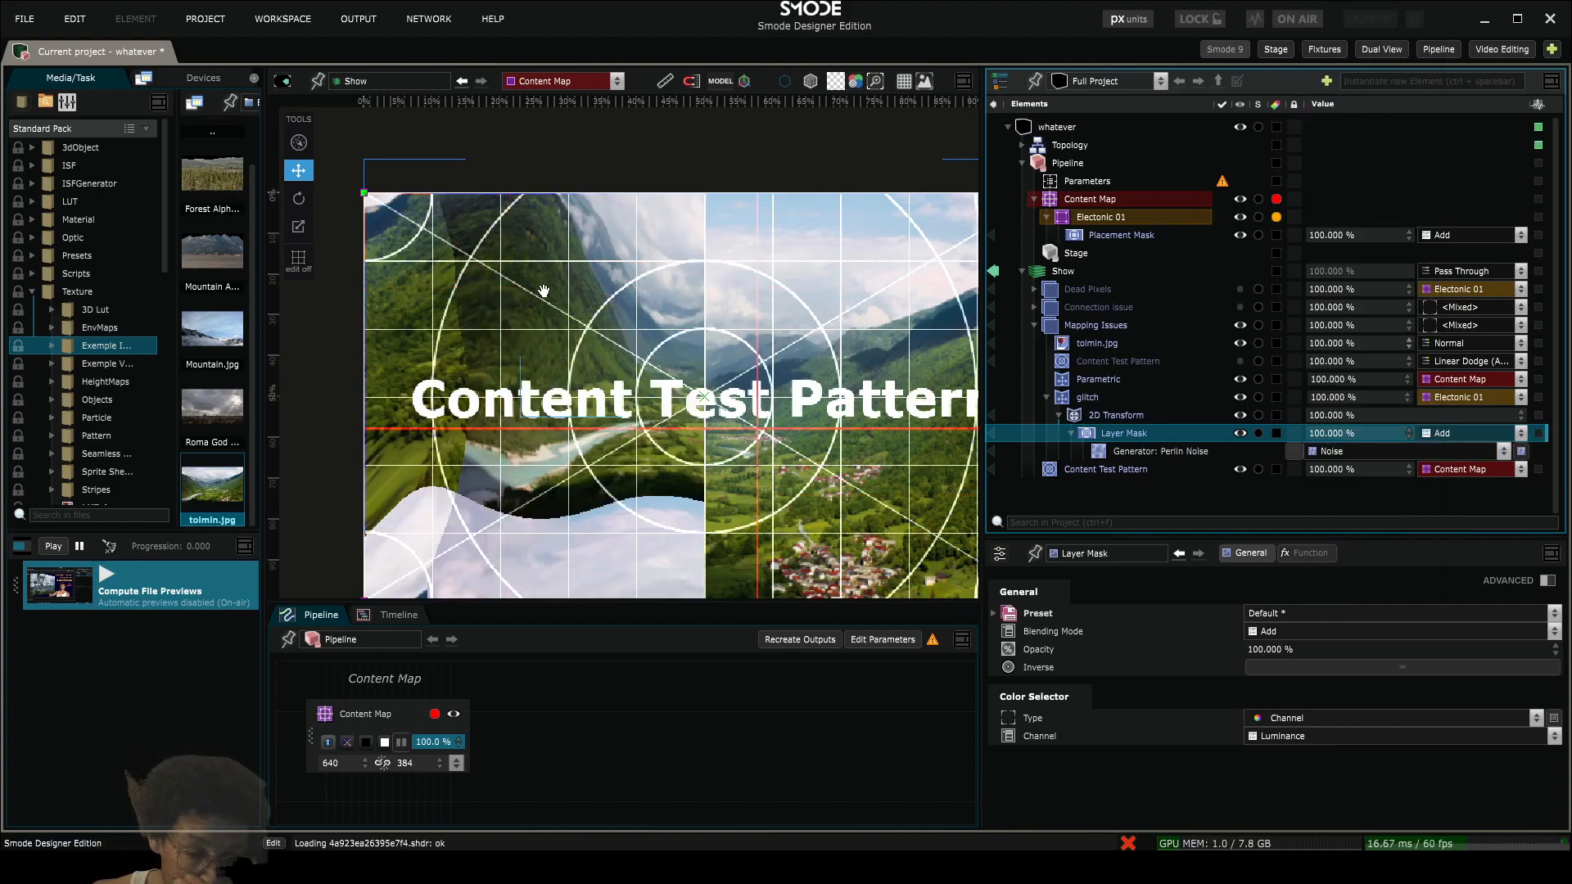
# - Hide the media library, split the viewport vertically, and visualize the mask's Perlin Noise generator beside the Show view
pyautogui.click(263, 448)
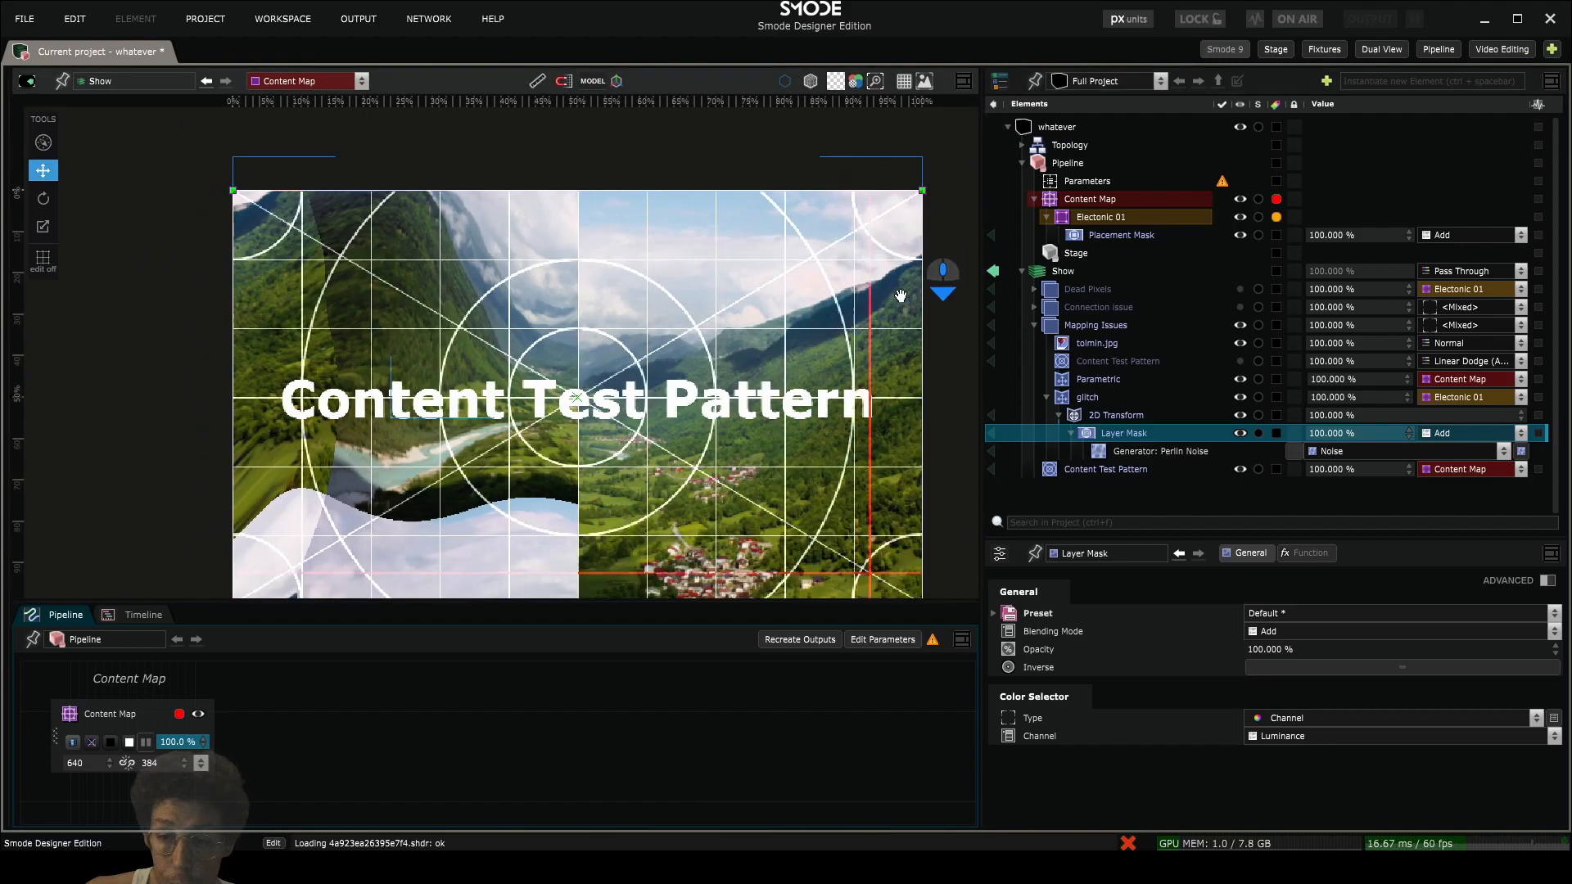
pyautogui.click(961, 83)
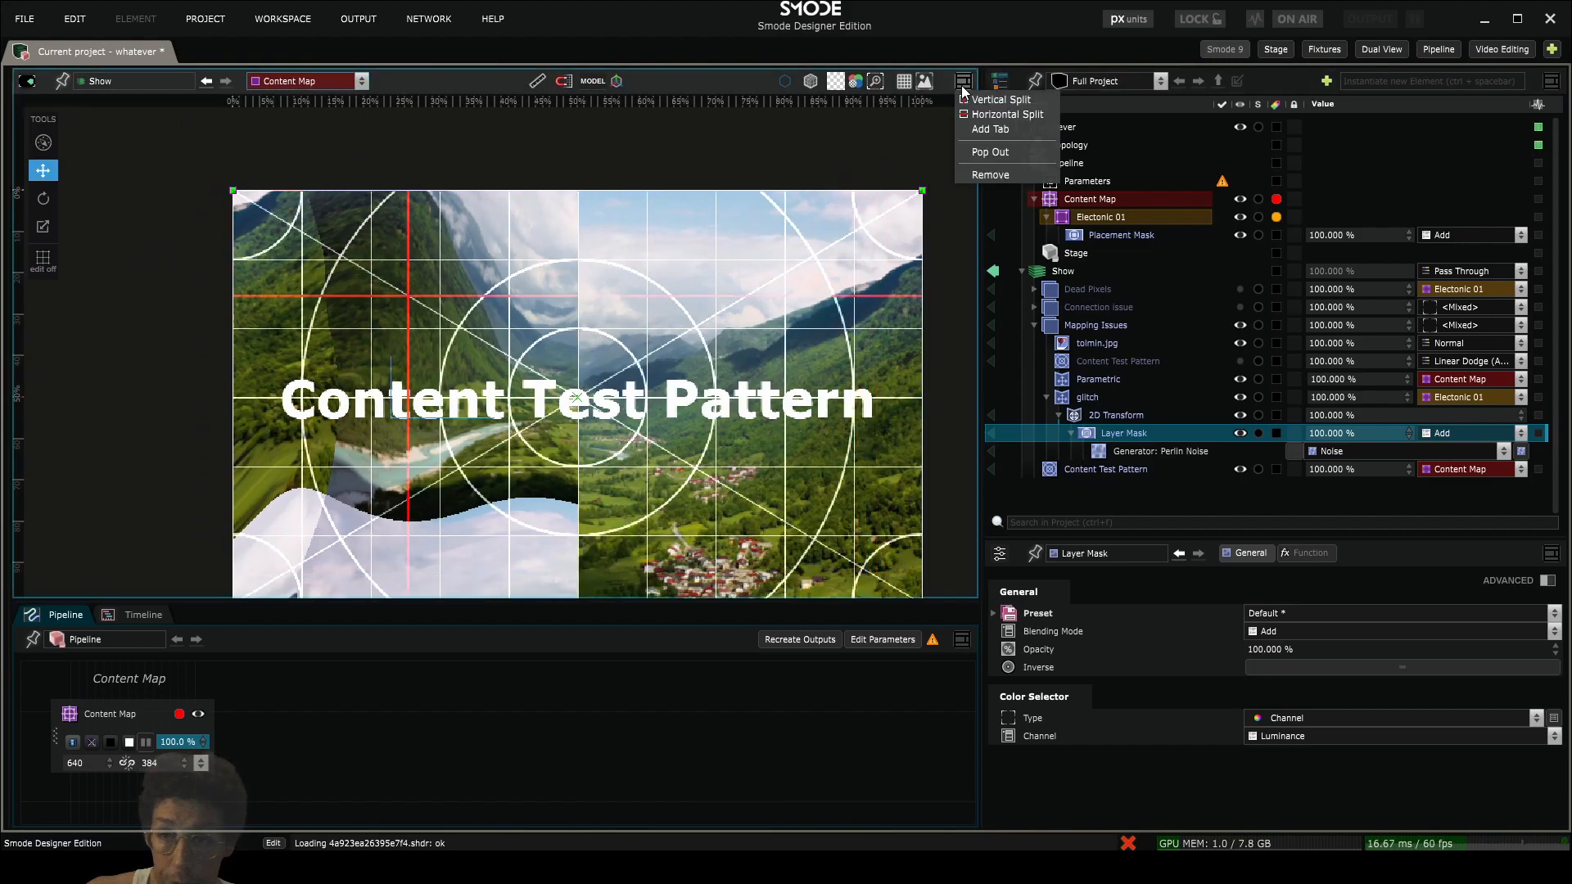
pyautogui.click(1010, 100)
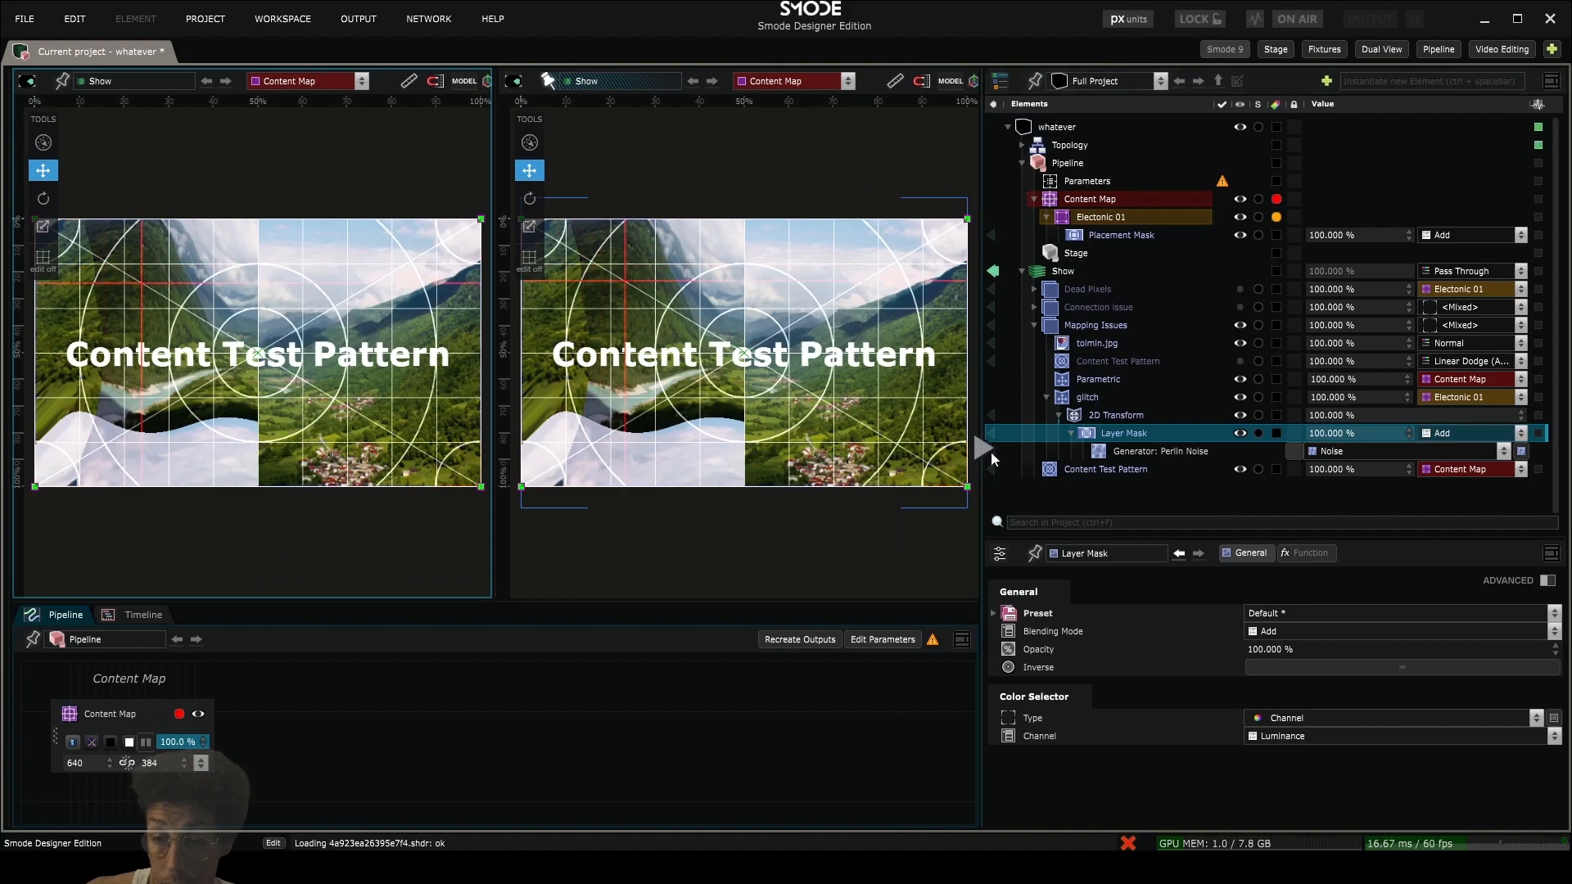
pyautogui.click(991, 451)
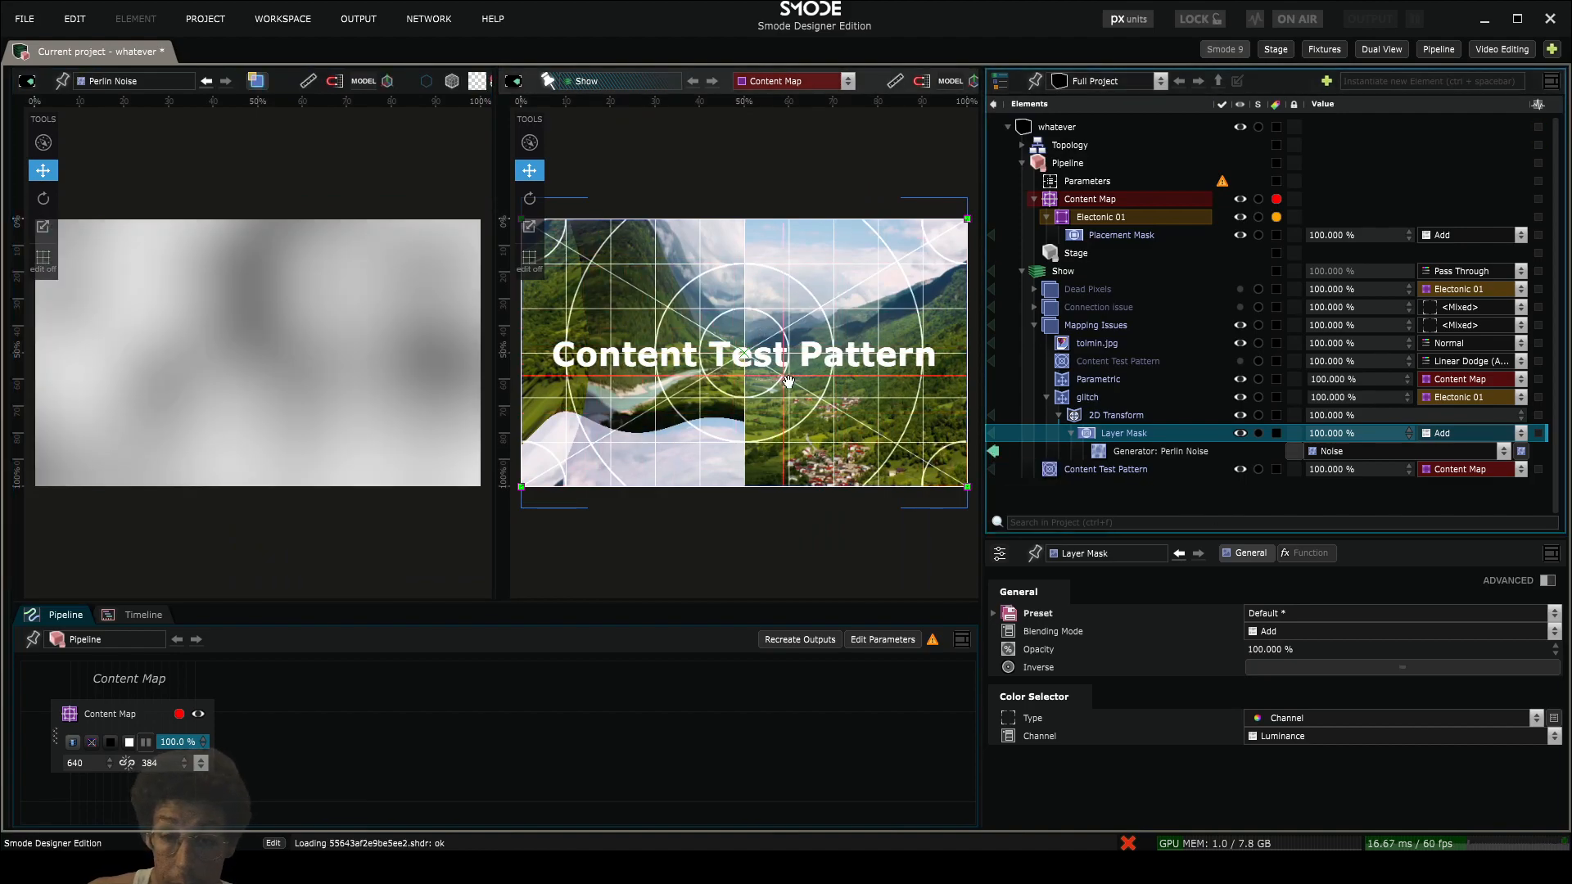
pyautogui.scroll(3, 818, 377)
pyautogui.moveTo(819, 377); pyautogui.dragTo(911, 379)
# - Set the scale of the mask's Perlin Noise generator to 38 px
pyautogui.click(1197, 451)
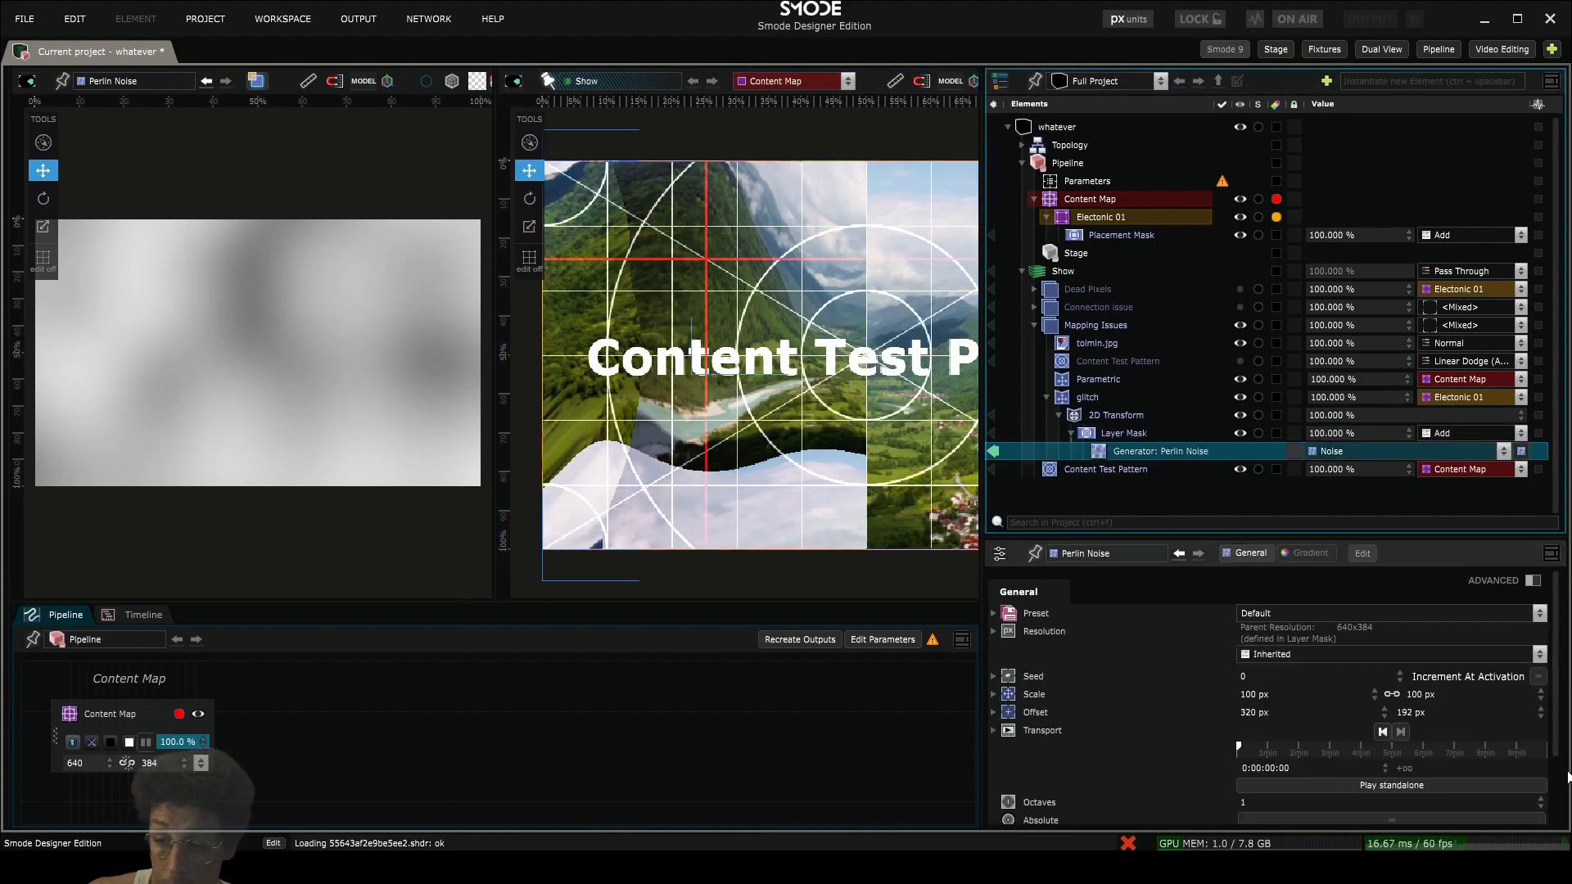
pyautogui.scroll(-10, 1427, 695)
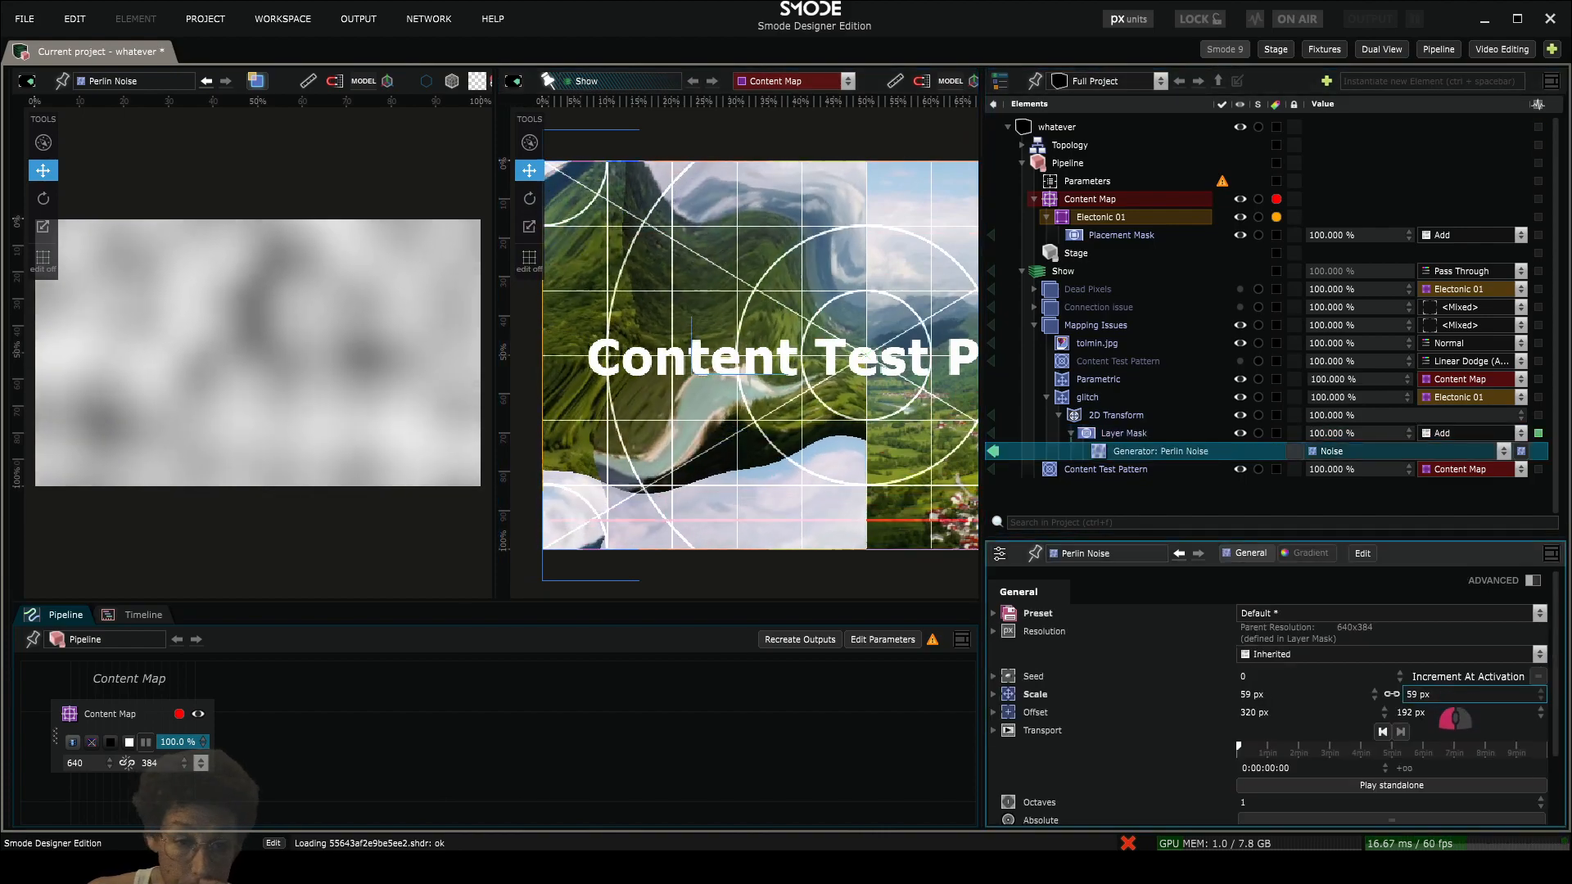
pyautogui.moveTo(1428, 695); pyautogui.dragTo(1428, 693)
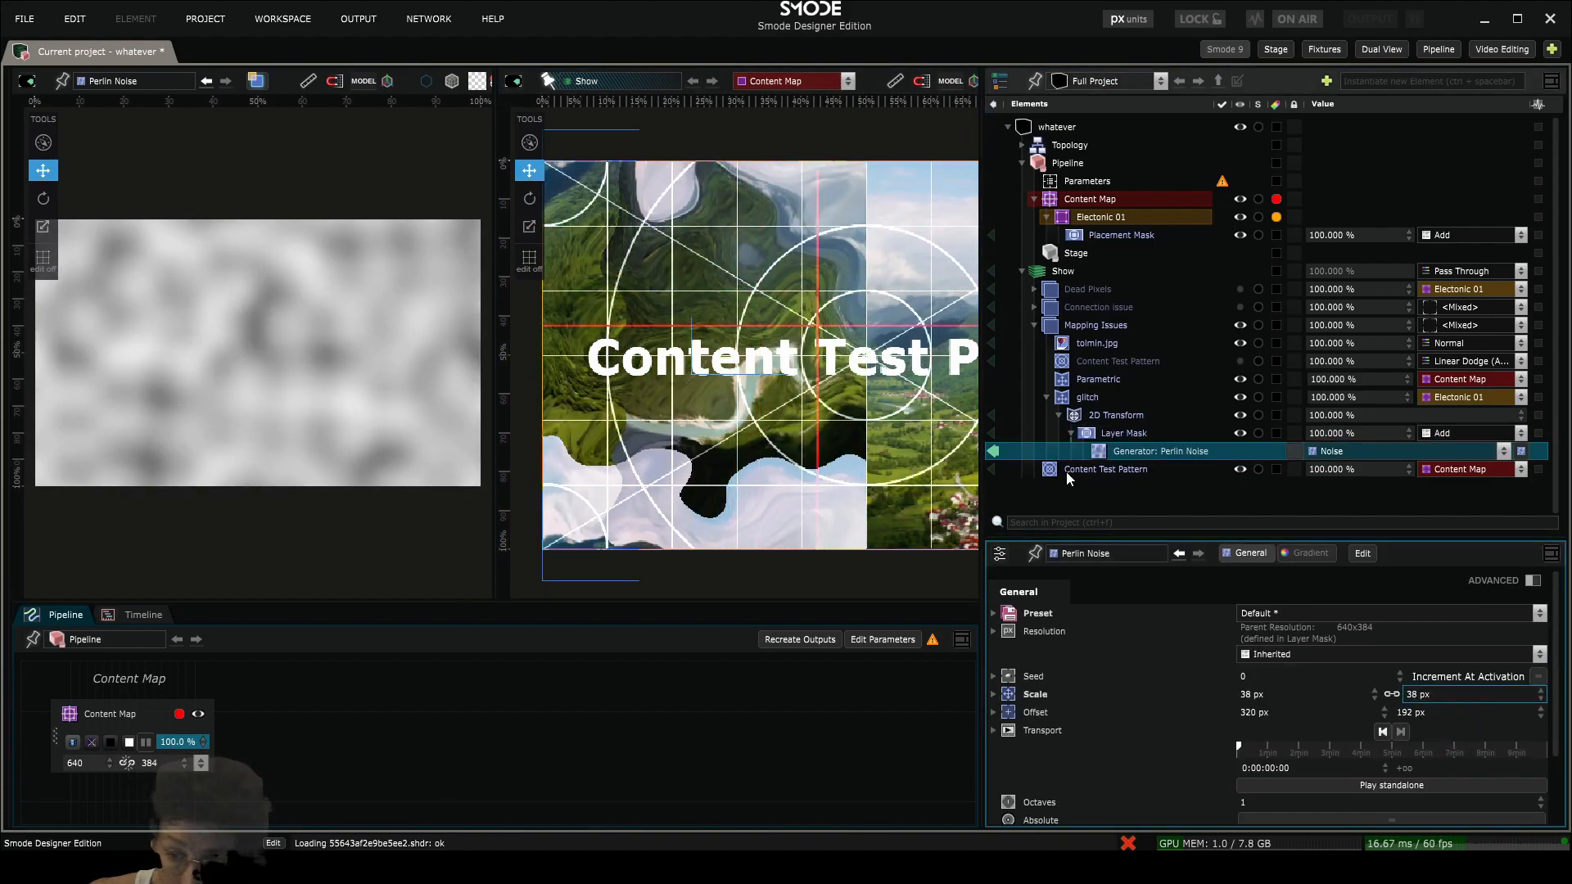
# - Add a Brightness Contrast Gamma modifier to the Perlin Noise generator, with contrast at 17.7% and gamma at 5.1%
pyautogui.rightClick(1107, 450)
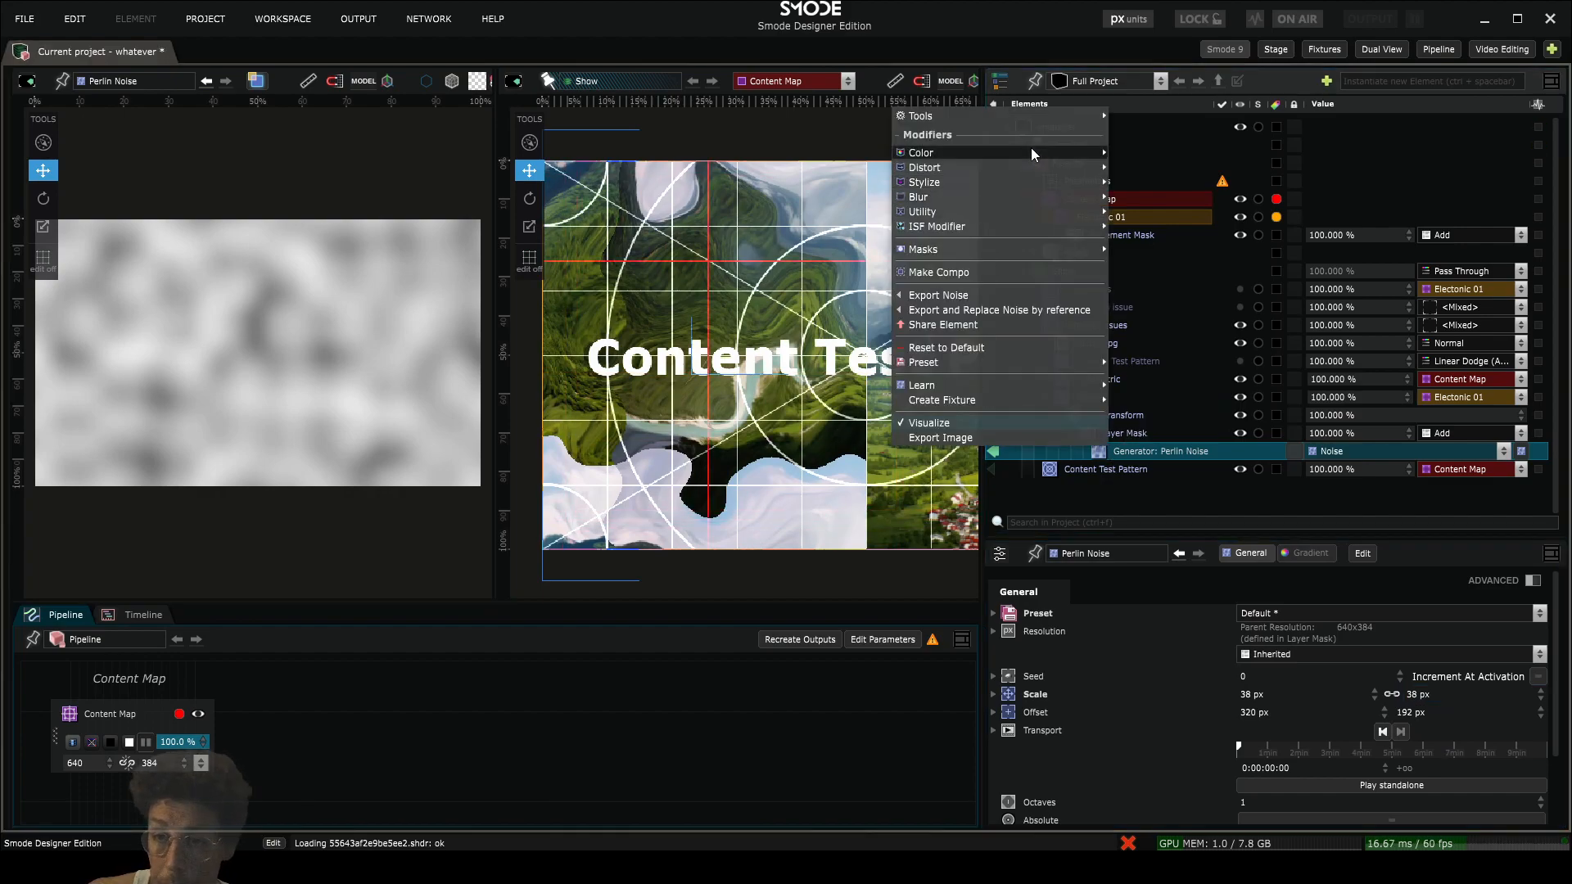
pyautogui.moveTo(1033, 154)
pyautogui.click(1165, 158)
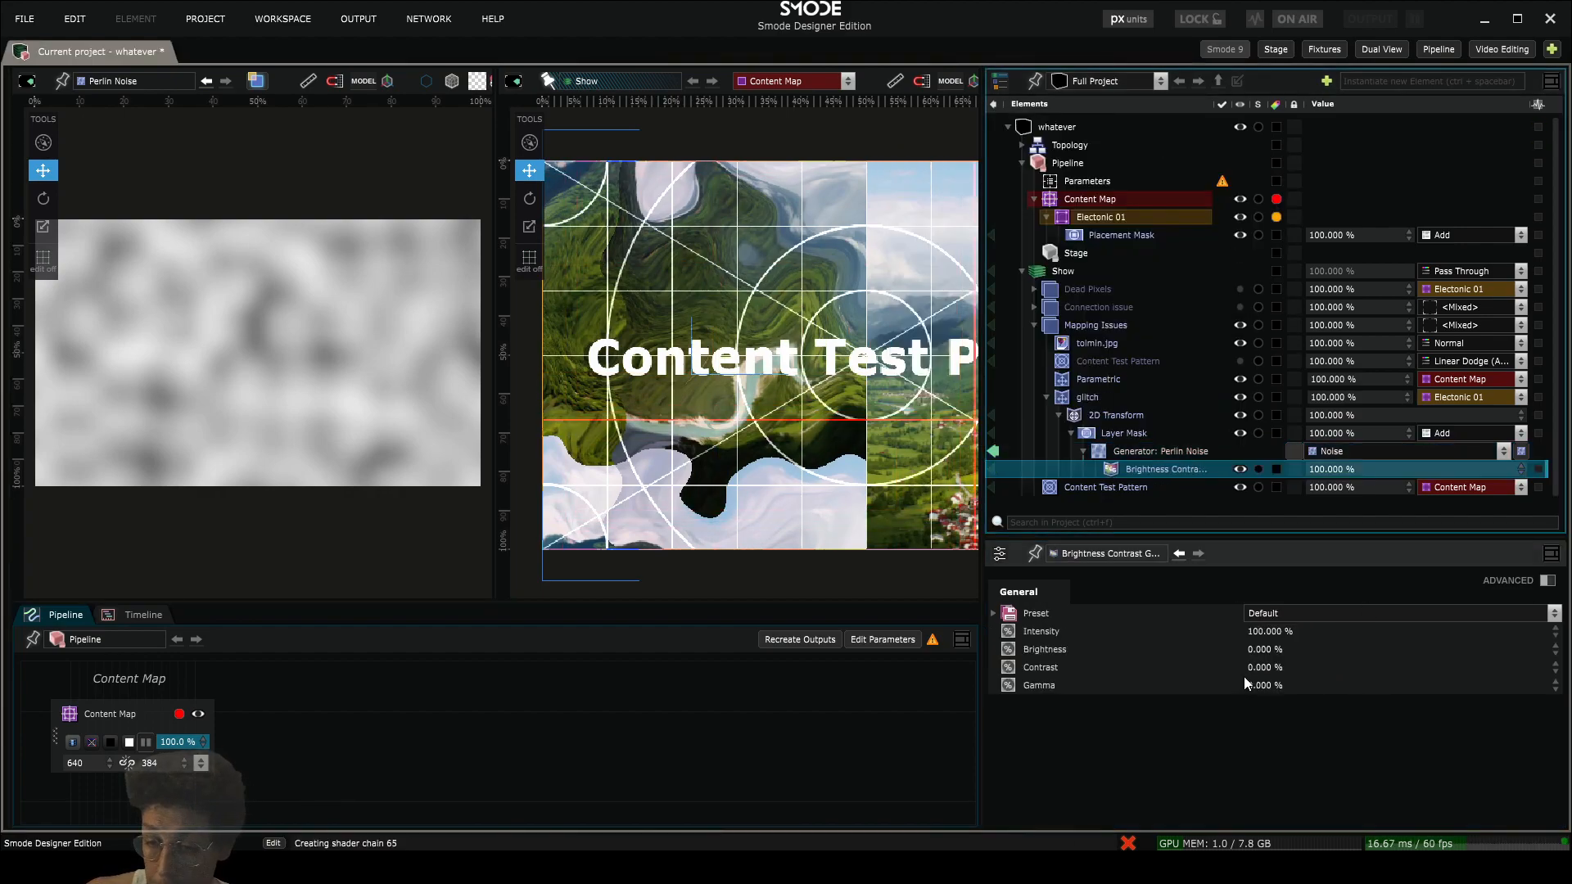
pyautogui.moveTo(1245, 669); pyautogui.dragTo(1293, 638)
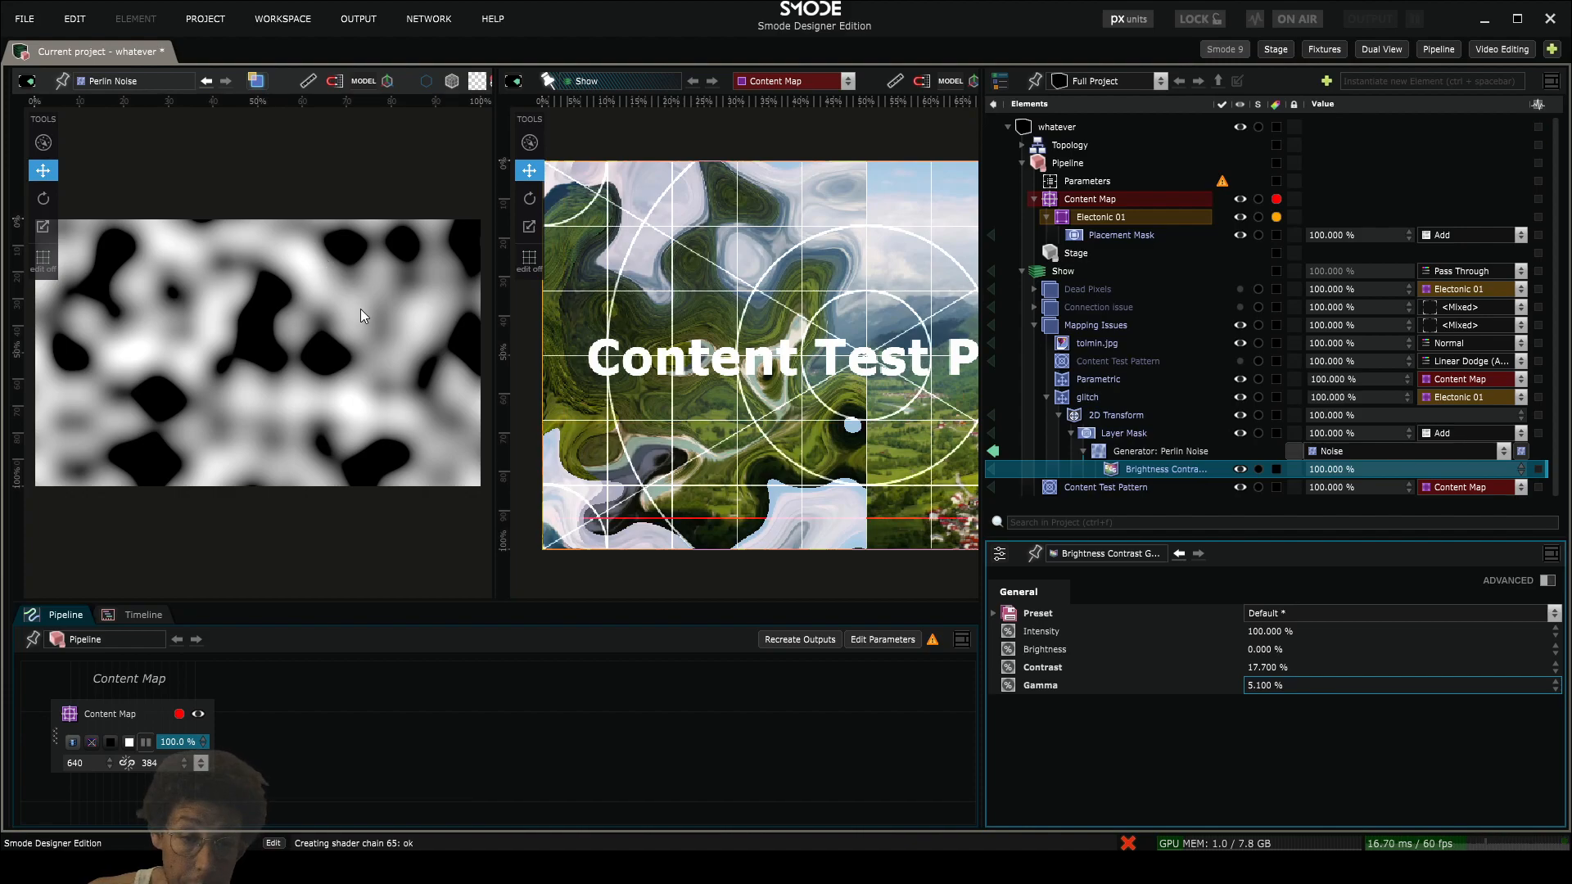
pyautogui.click(1115, 452)
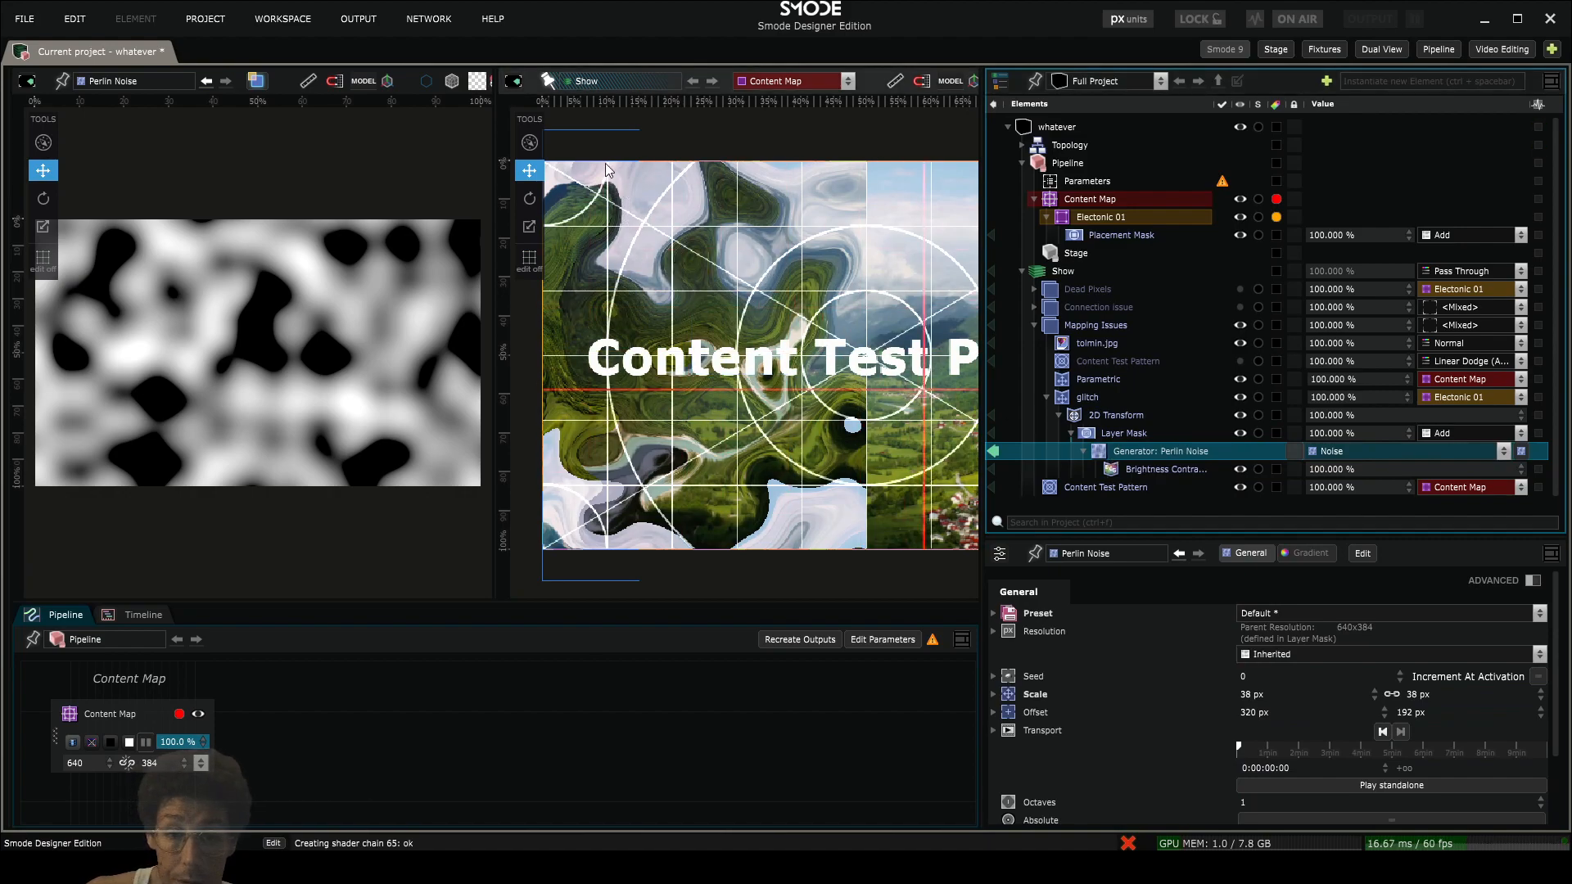
# - Add a Pixelate modifier to the mask's Perlin Noise generator and set its downscale factor value to 64
pyautogui.scroll(-1, 636, 248)
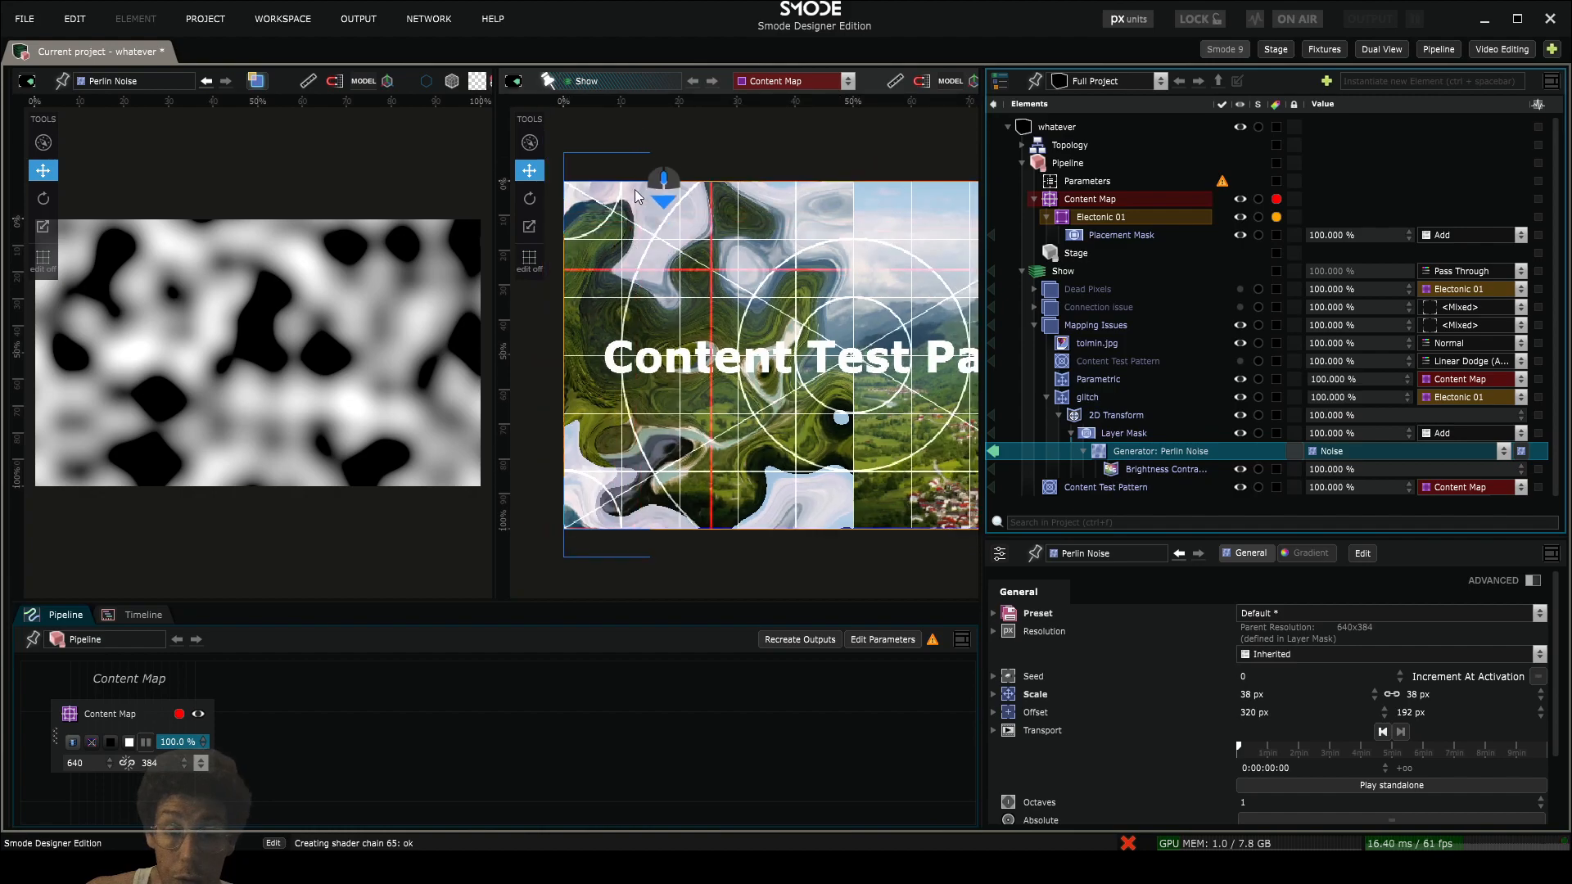
pyautogui.rightClick(1137, 456)
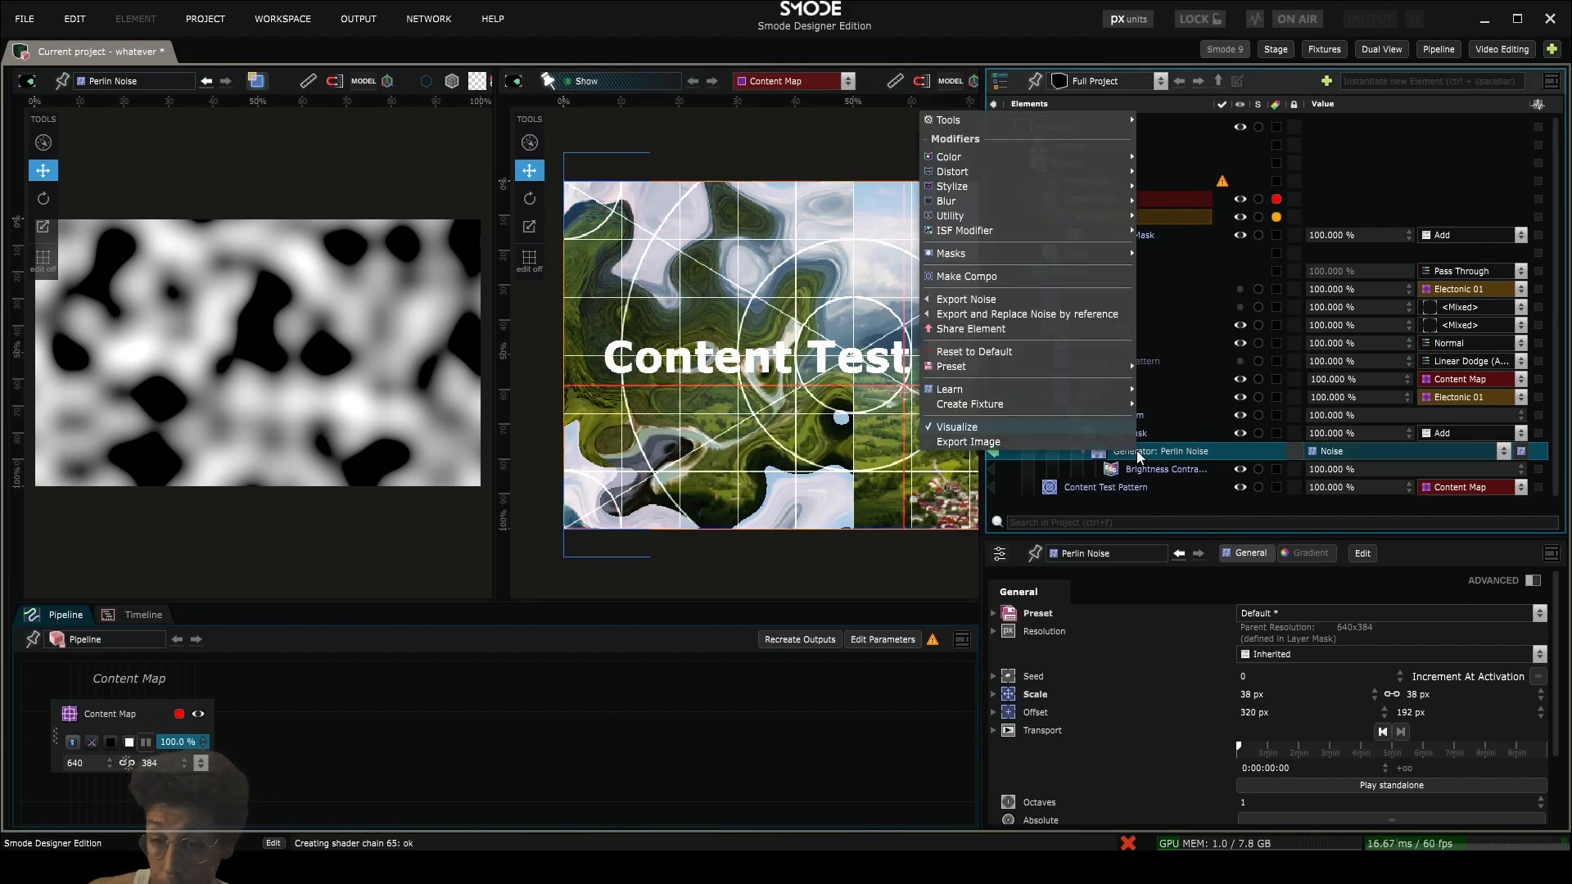
pyautogui.moveTo(1023, 185)
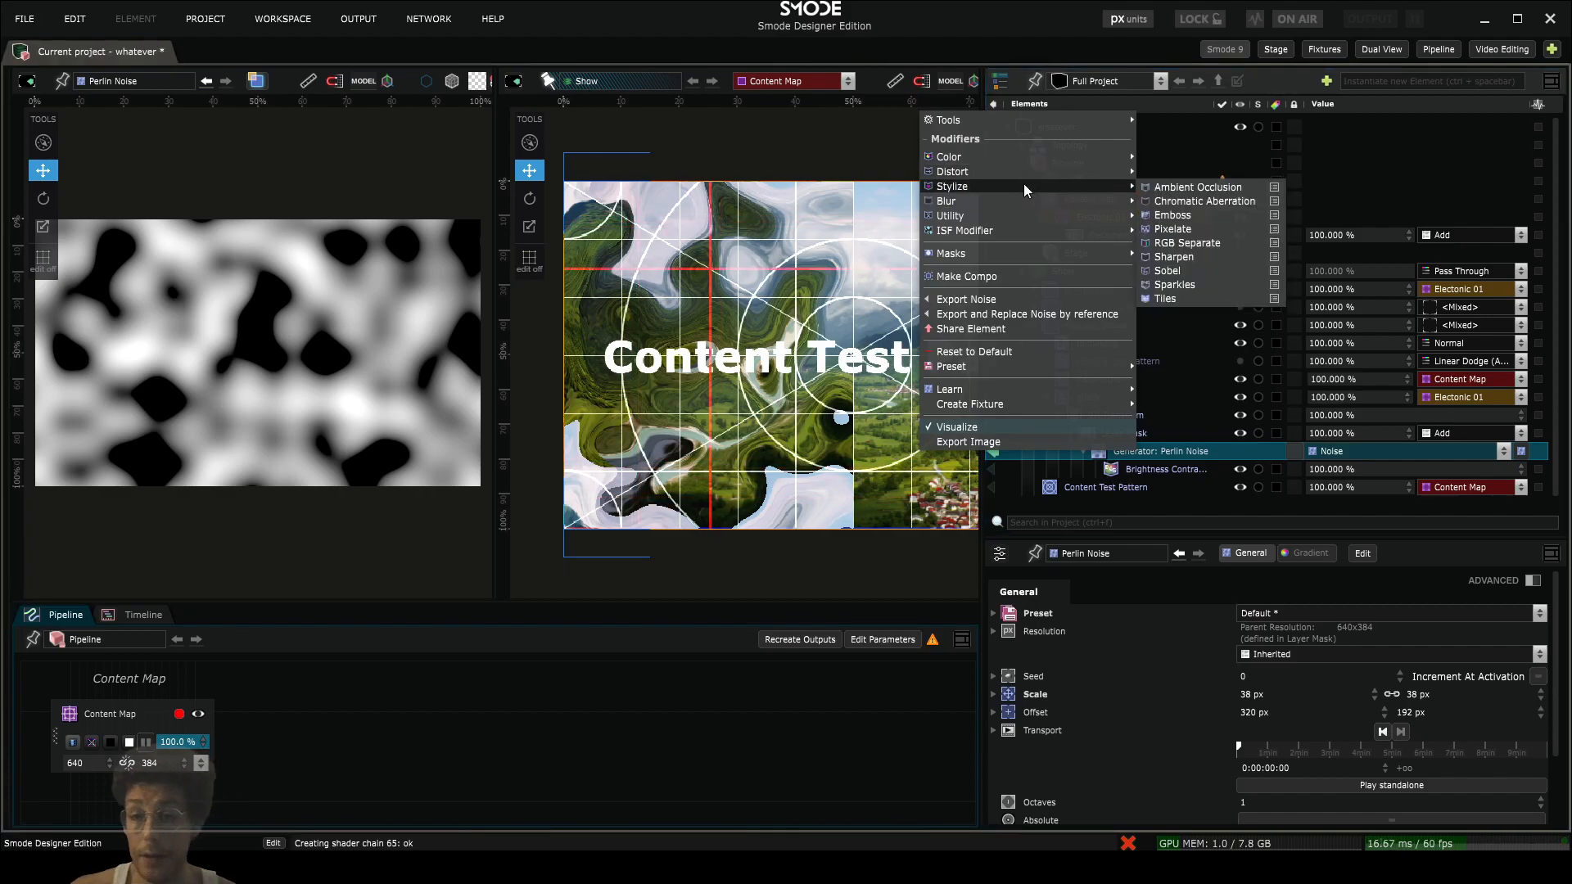
pyautogui.click(1174, 229)
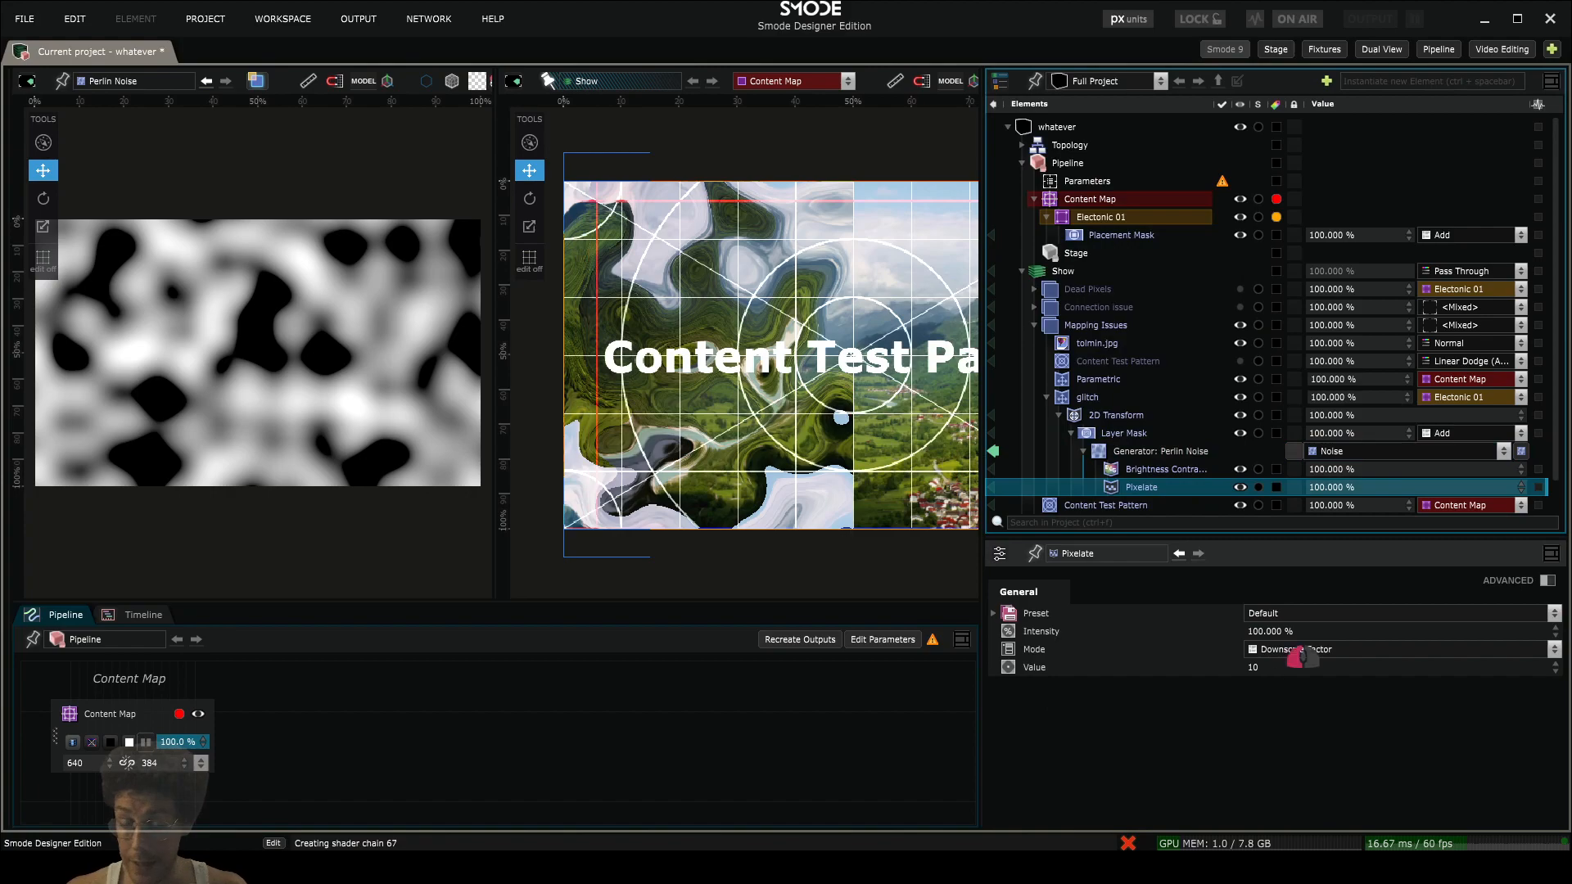
pyautogui.click(1272, 668)
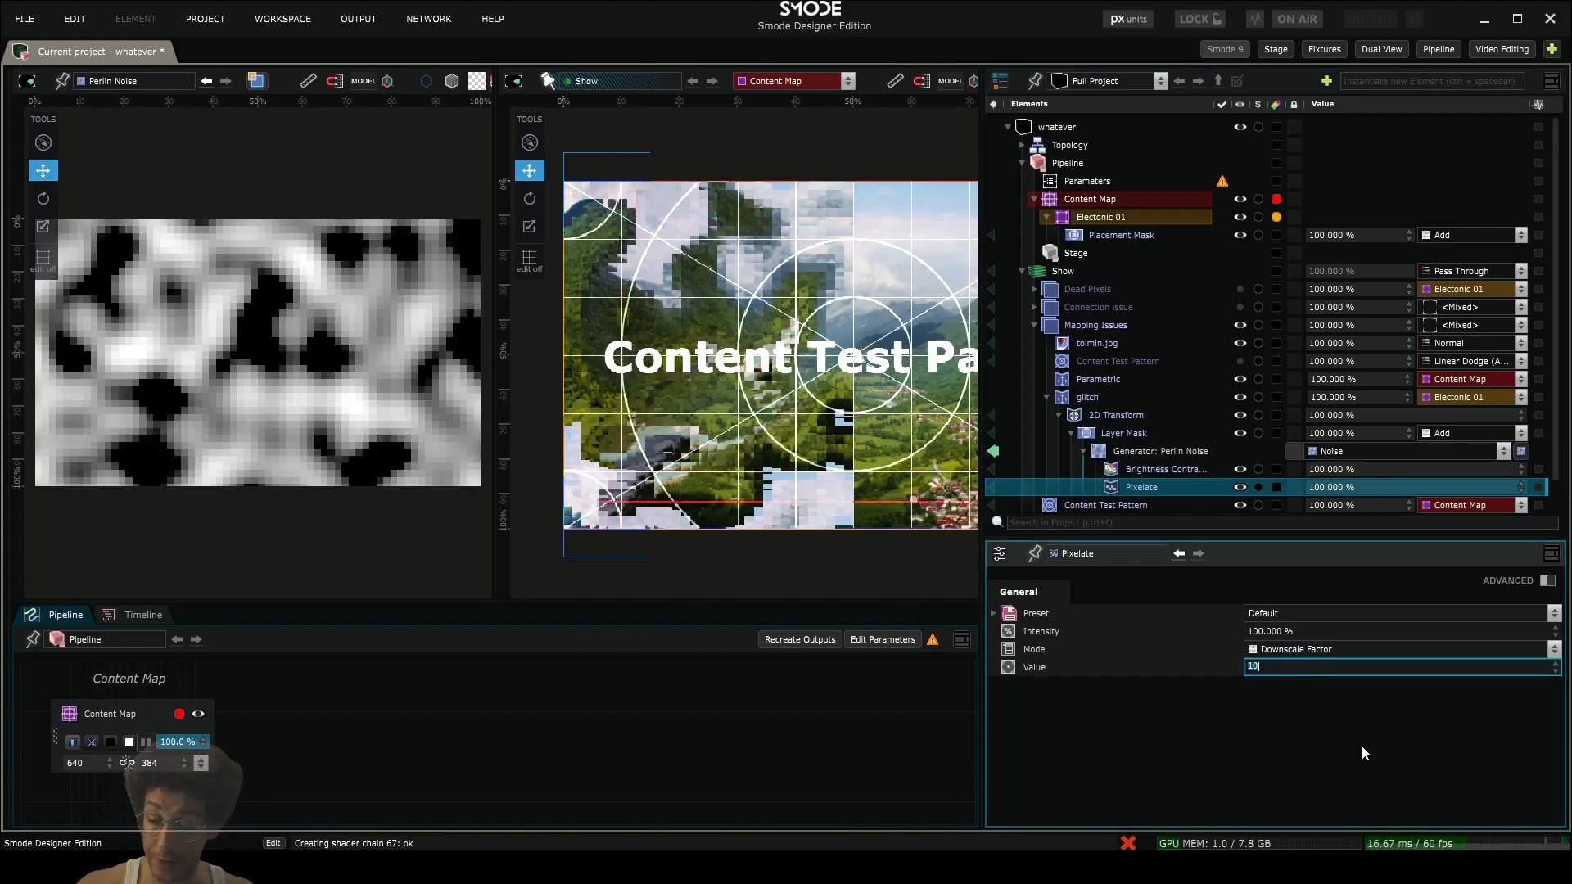
pyautogui.write('64')
pyautogui.press('Return')
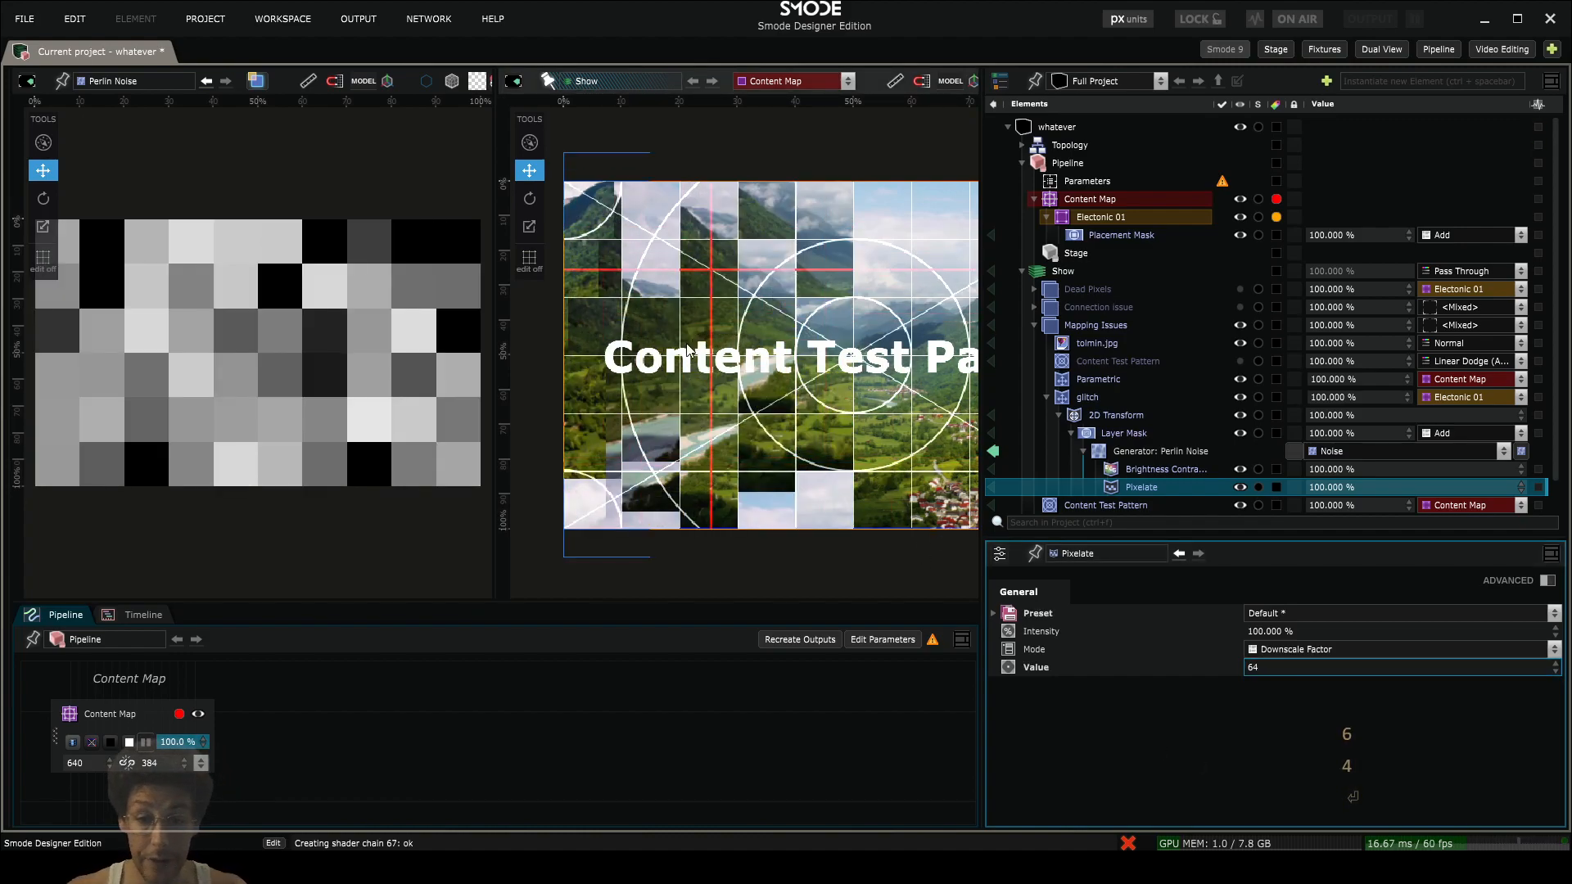
# - Try rotating glitch's 2D Transform, then undo the rotation
pyautogui.moveTo(783, 358); pyautogui.dragTo(837, 380)
pyautogui.scroll(2, 837, 380)
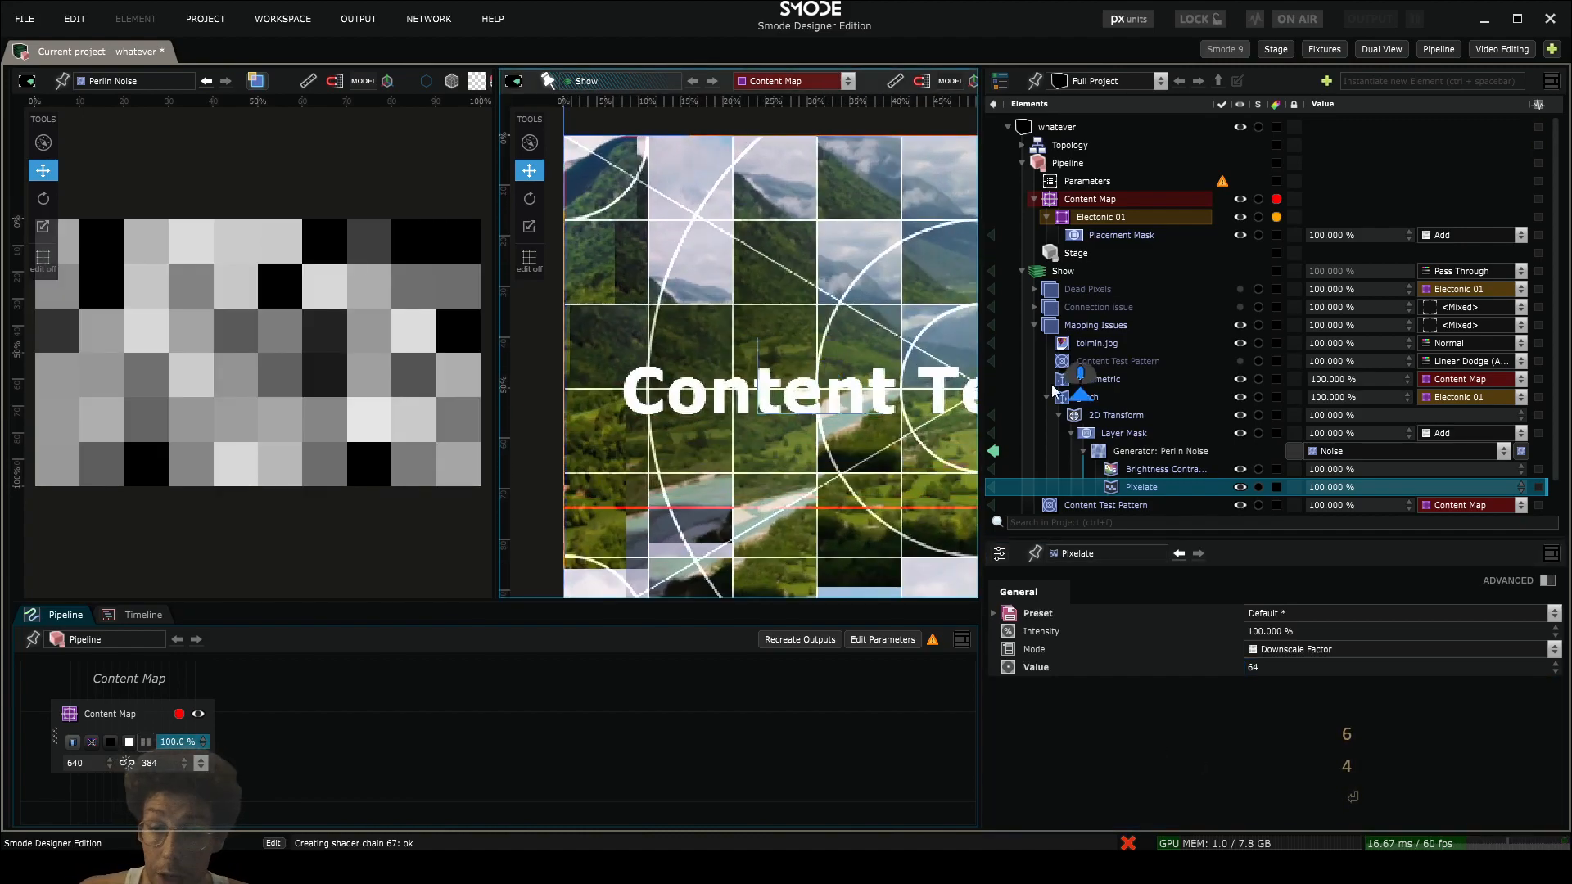
pyautogui.click(1095, 418)
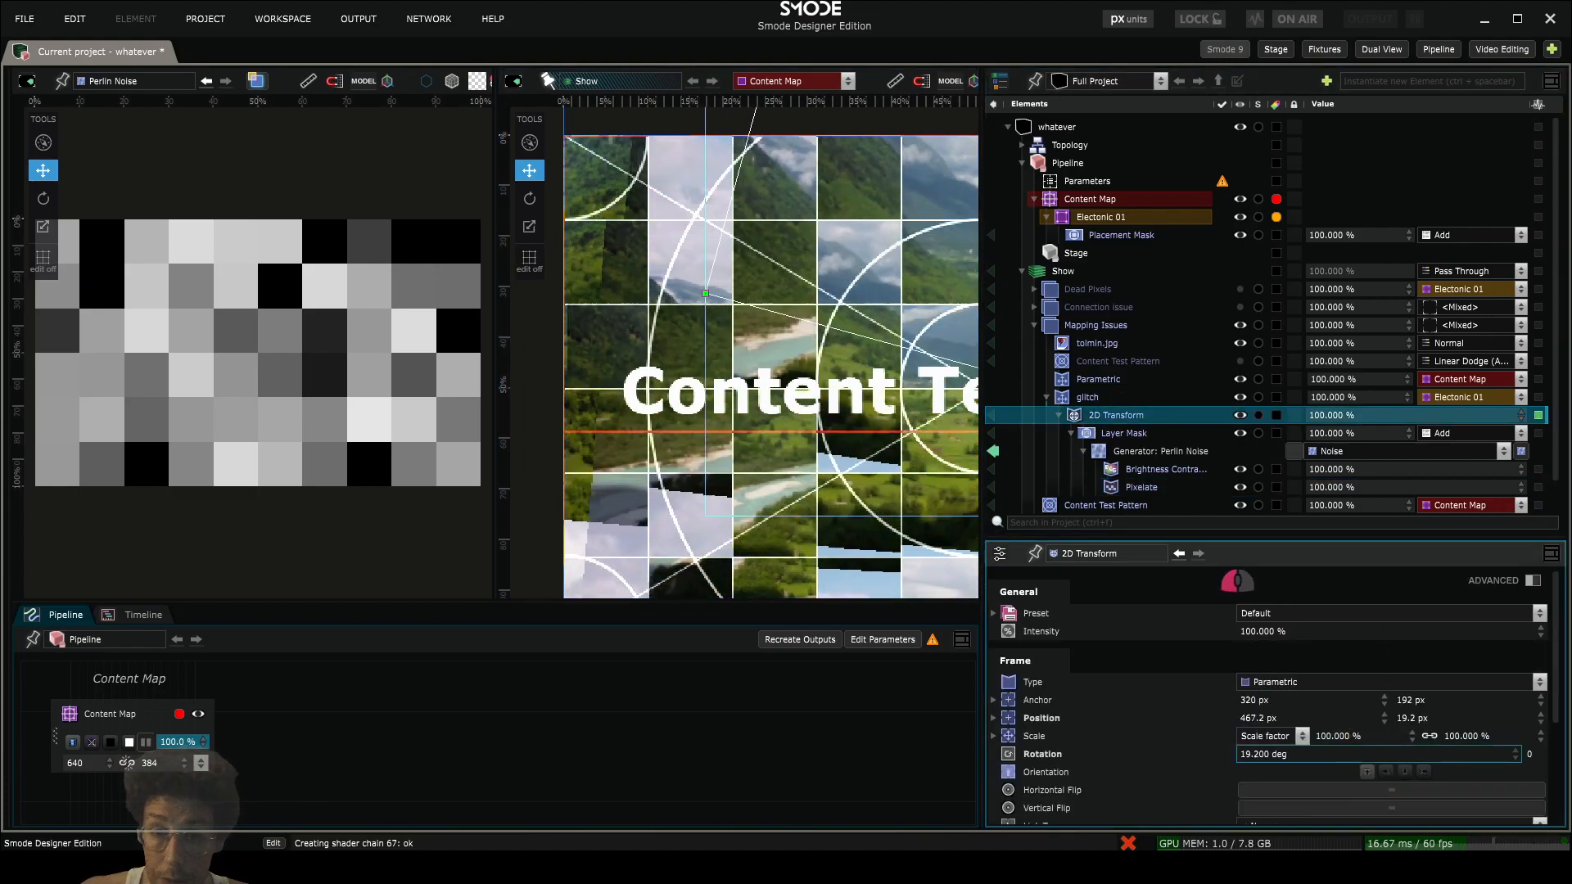
pyautogui.moveTo(1237, 583); pyautogui.dragTo(1343, 526)
pyautogui.hotkey('ctrl', 'z')
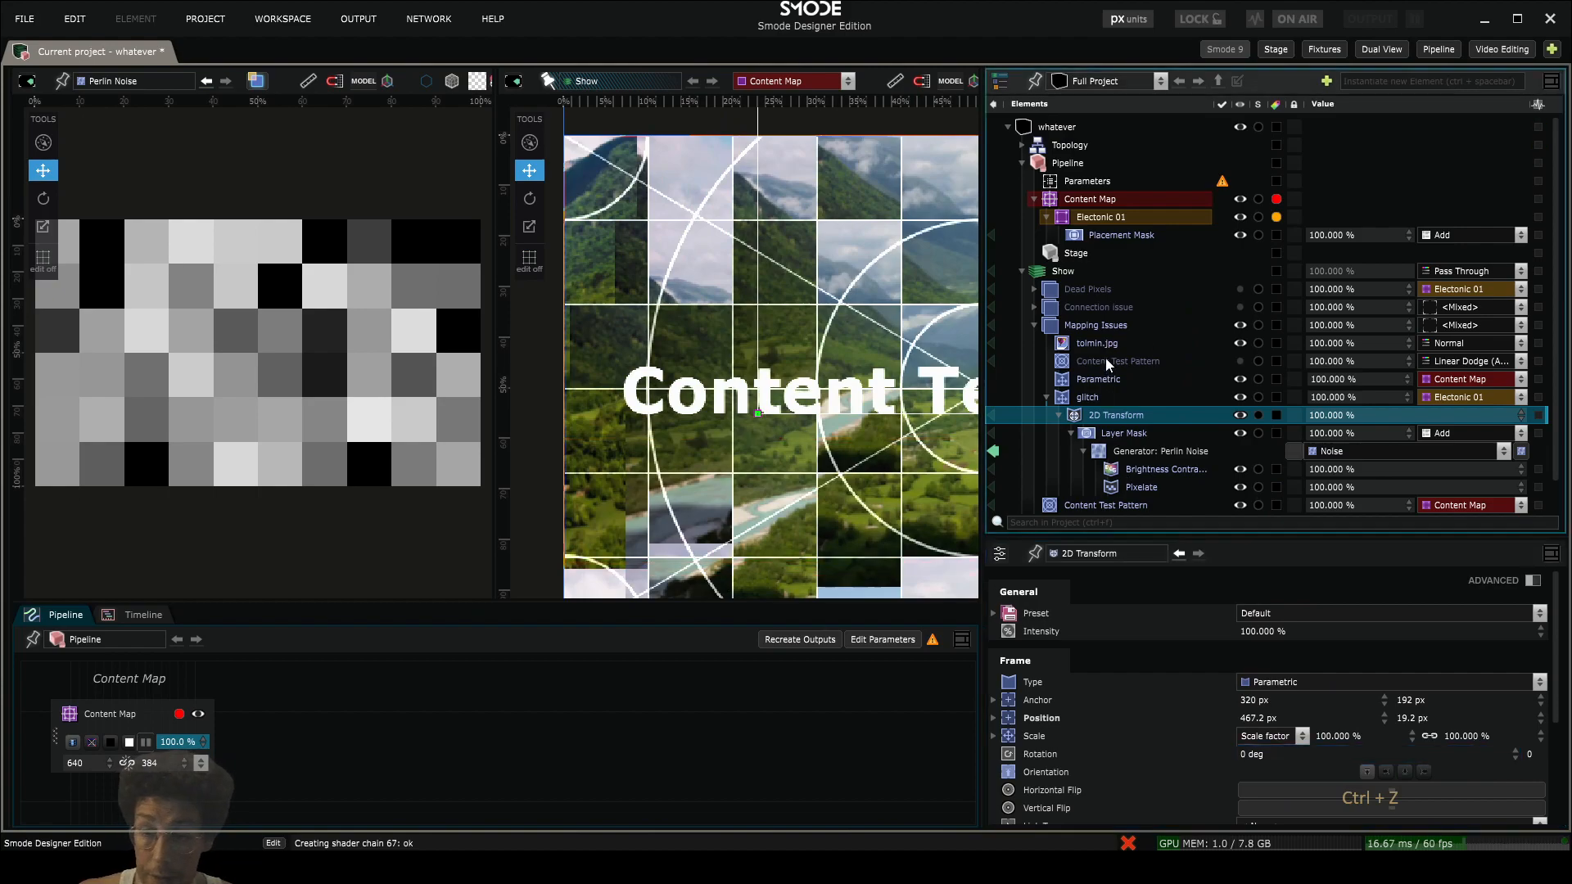
# - Enable the Content Test Pattern inside Mapping Issues, disable the one directly under Show, and widen the Show view
pyautogui.click(1105, 362)
pyautogui.press('space')
pyautogui.scroll(-3, 925, 401)
pyautogui.scroll(-3, 1078, 471)
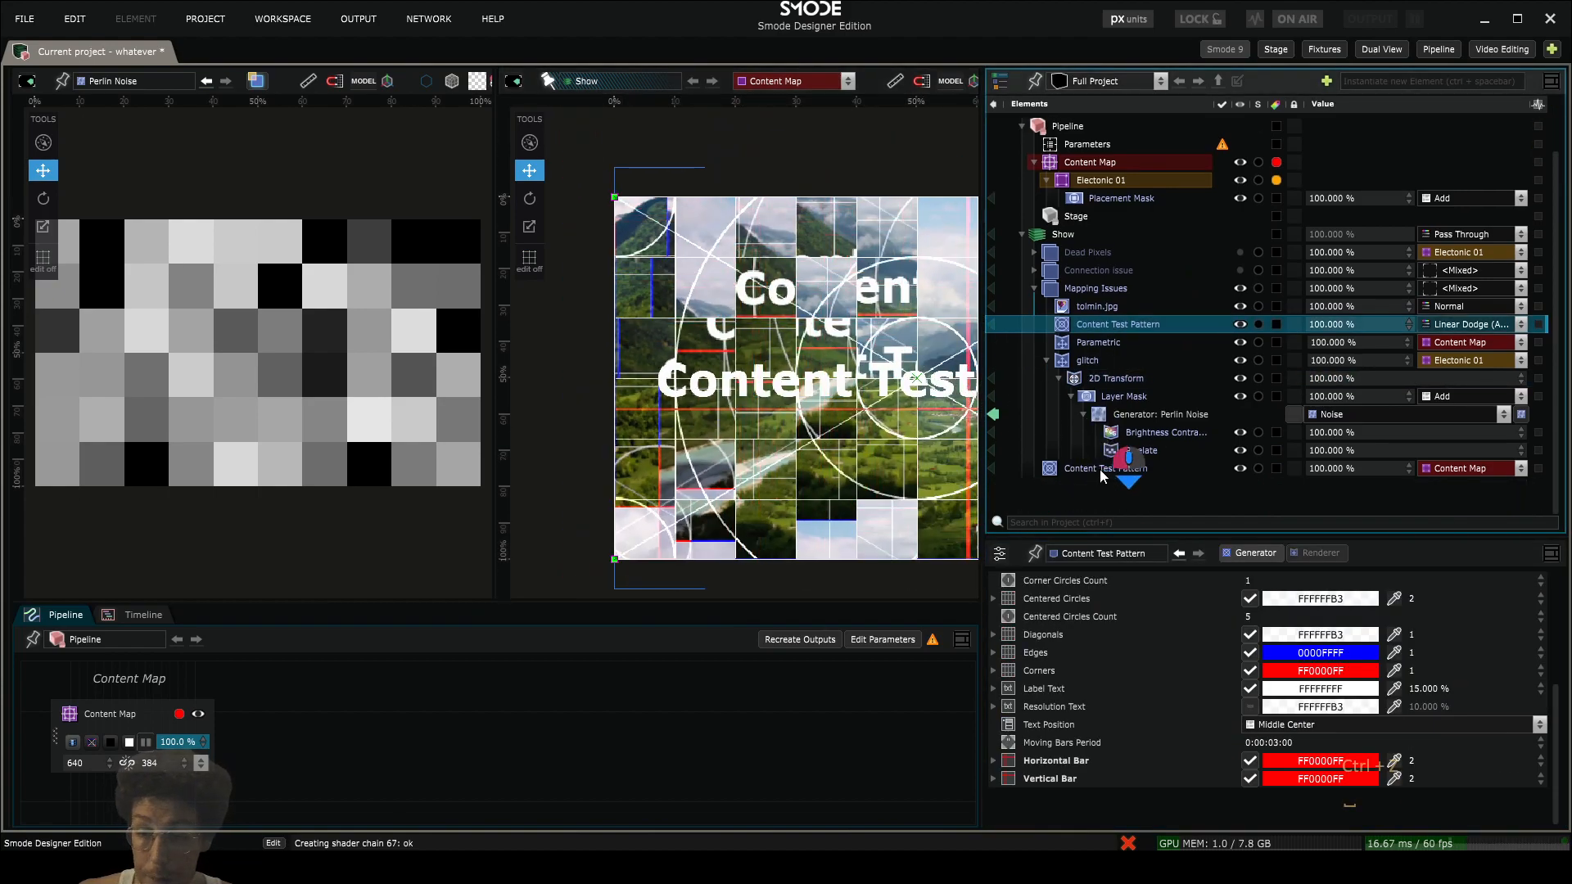
pyautogui.click(1101, 474)
pyautogui.press('space')
pyautogui.scroll(-4, 827, 427)
pyautogui.moveTo(818, 427); pyautogui.dragTo(757, 424)
pyautogui.scroll(4, 814, 378)
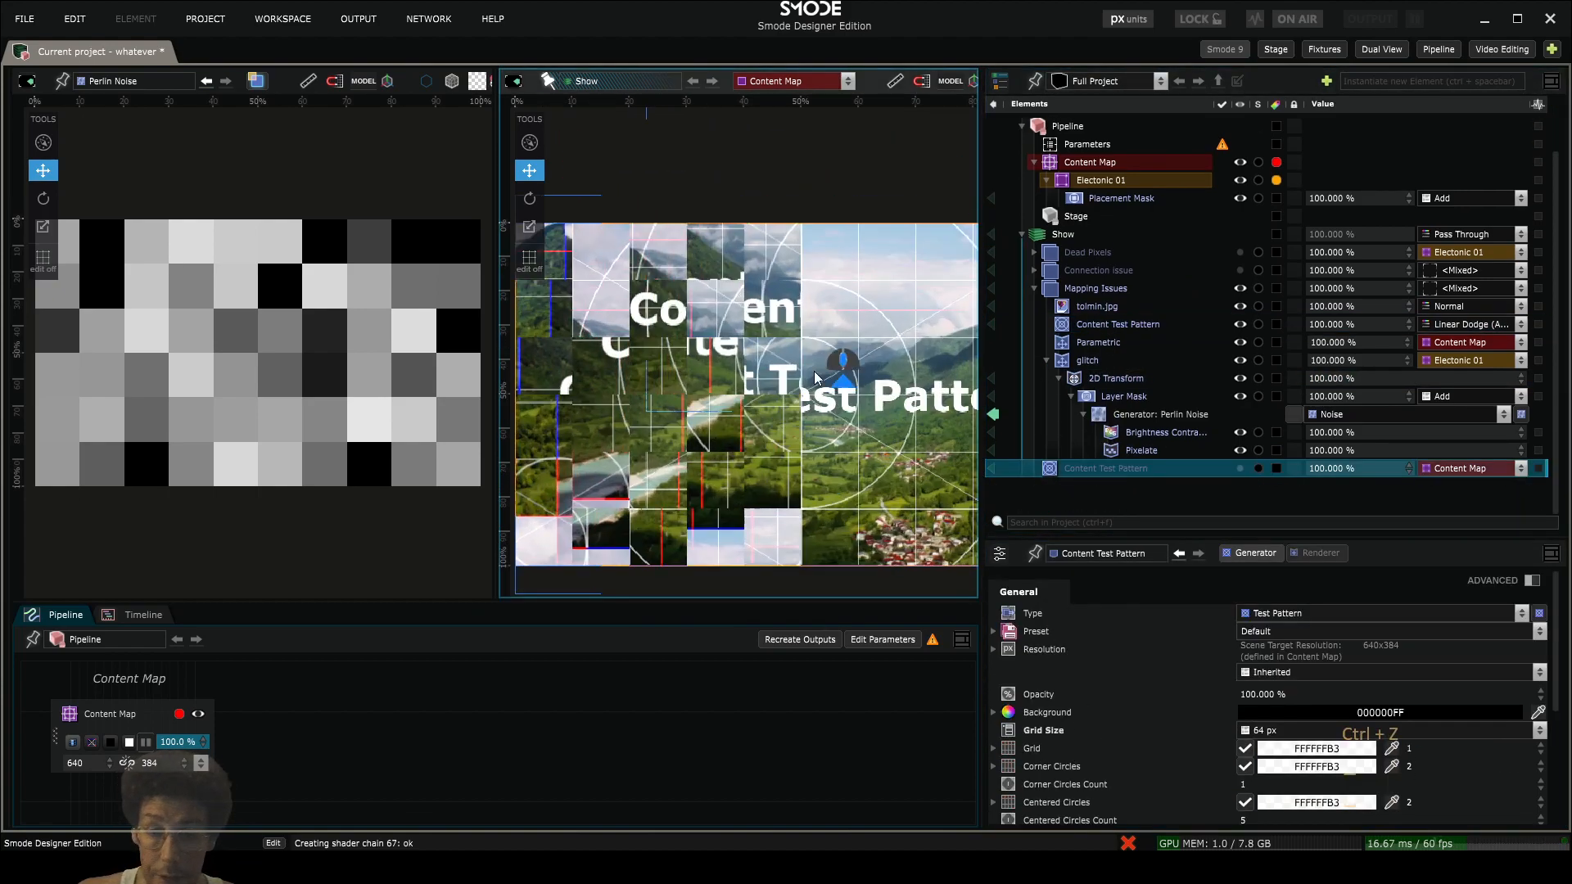
pyautogui.moveTo(851, 397); pyautogui.dragTo(890, 390)
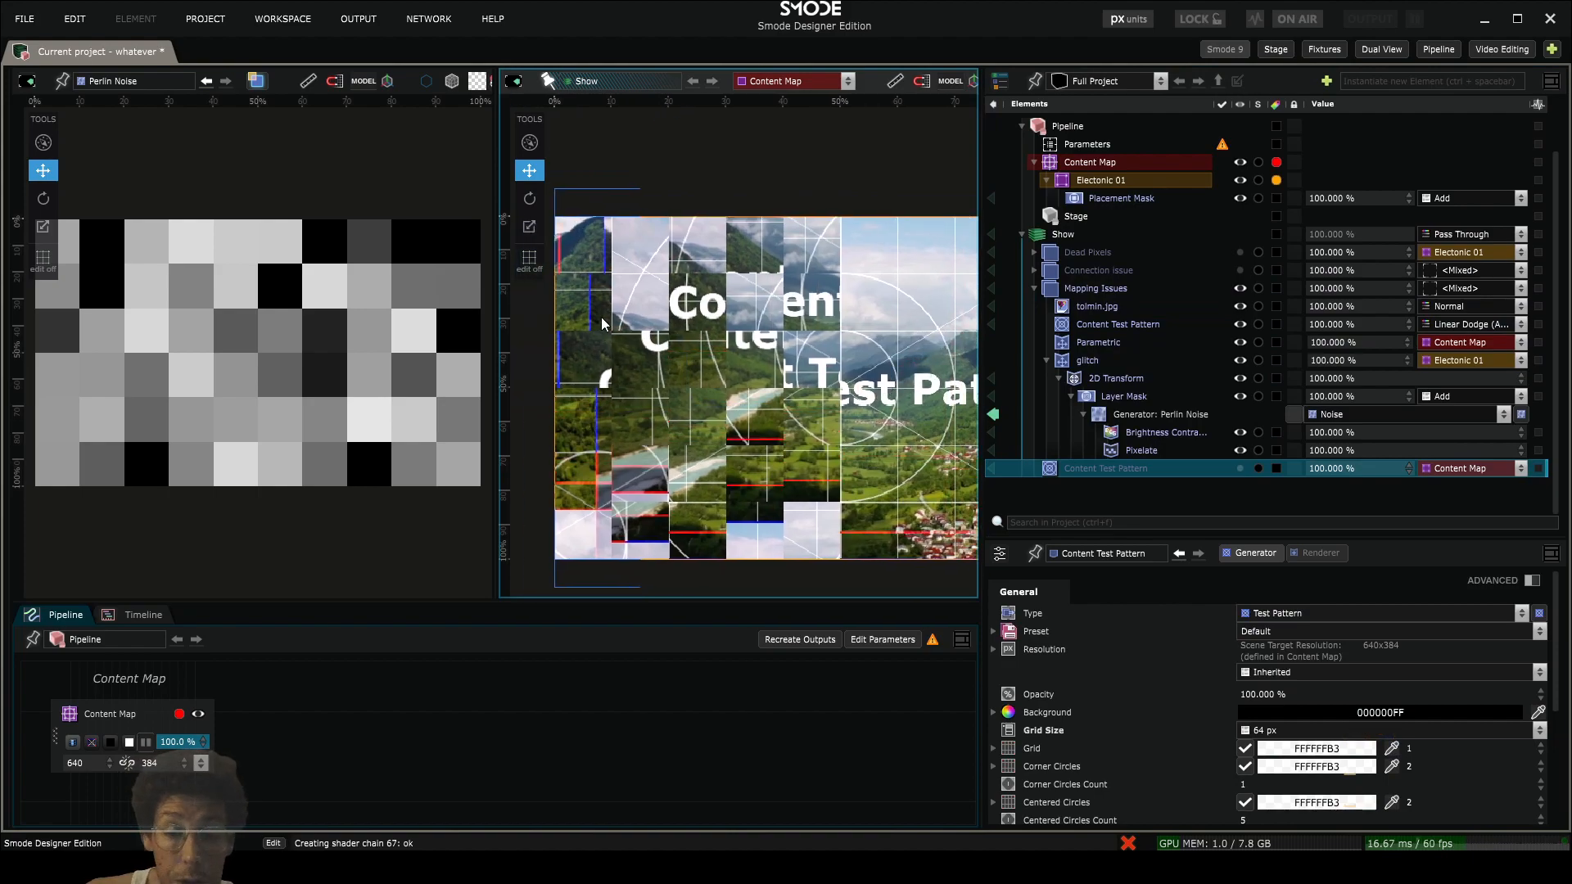
pyautogui.moveTo(496, 323); pyautogui.dragTo(442, 328)
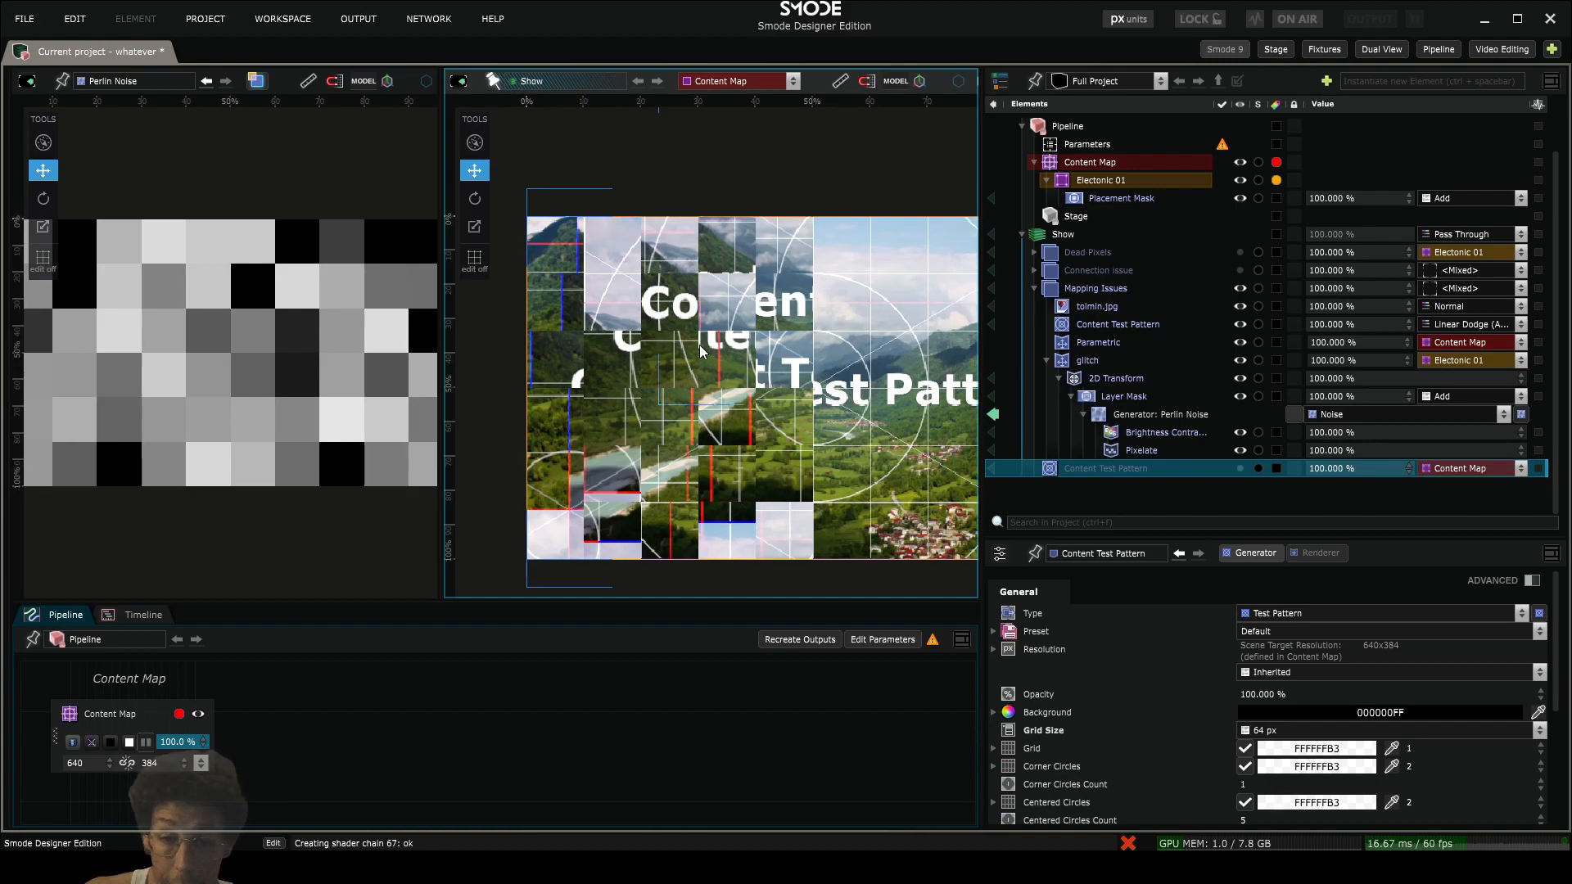
# - Duplicate the Layer Mask of glitch's 2D Transform and disable the upper of the two masks
pyautogui.click(1134, 415)
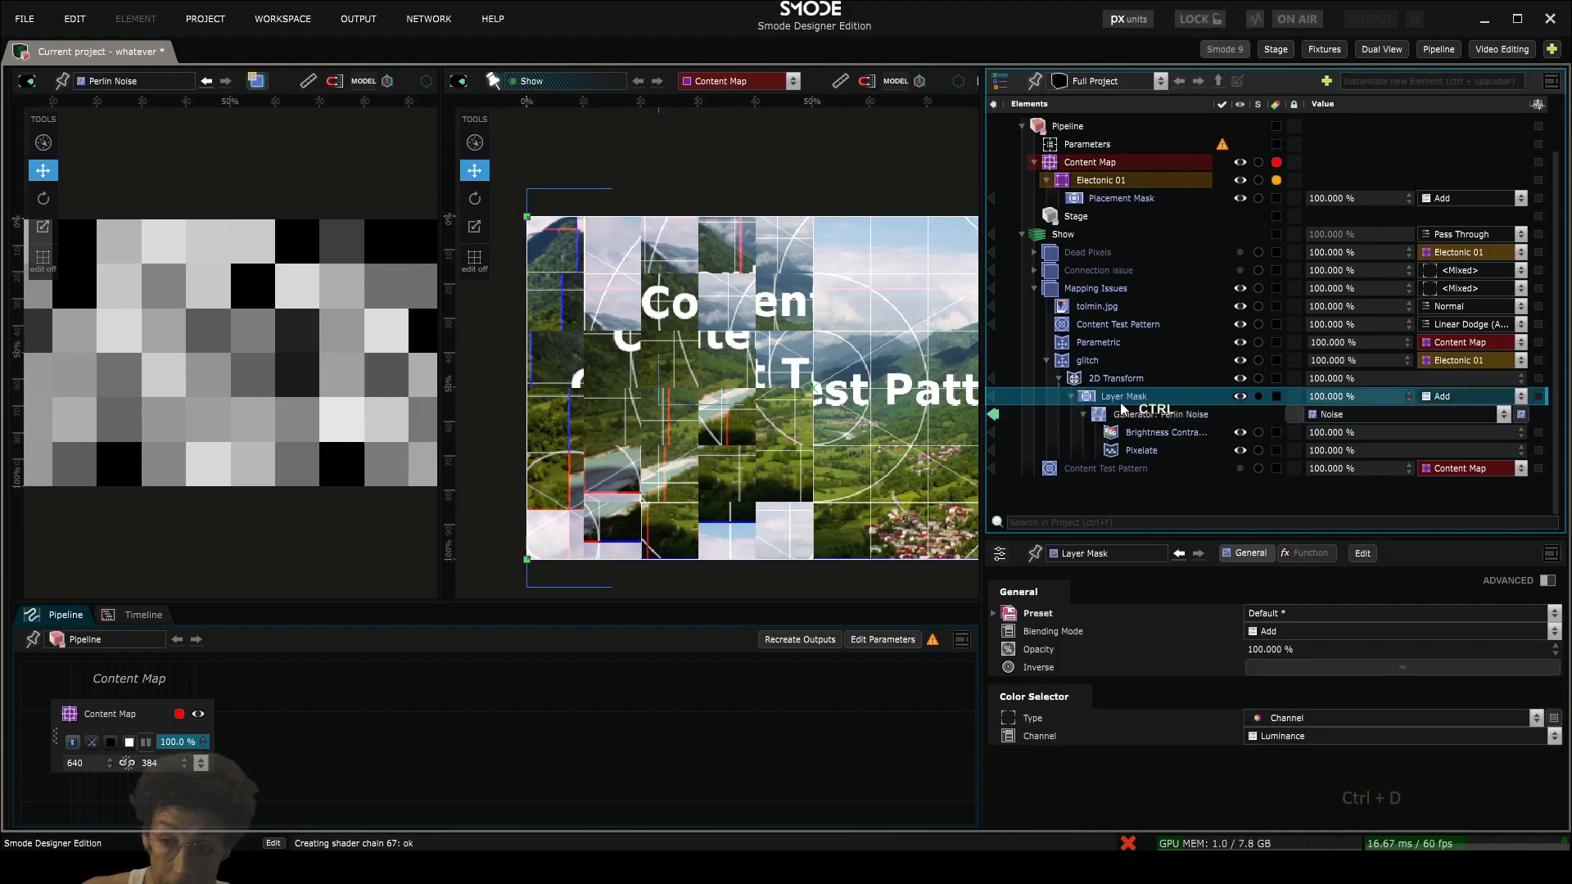
pyautogui.click(1070, 396)
pyautogui.hotkey('ctrl', 'd')
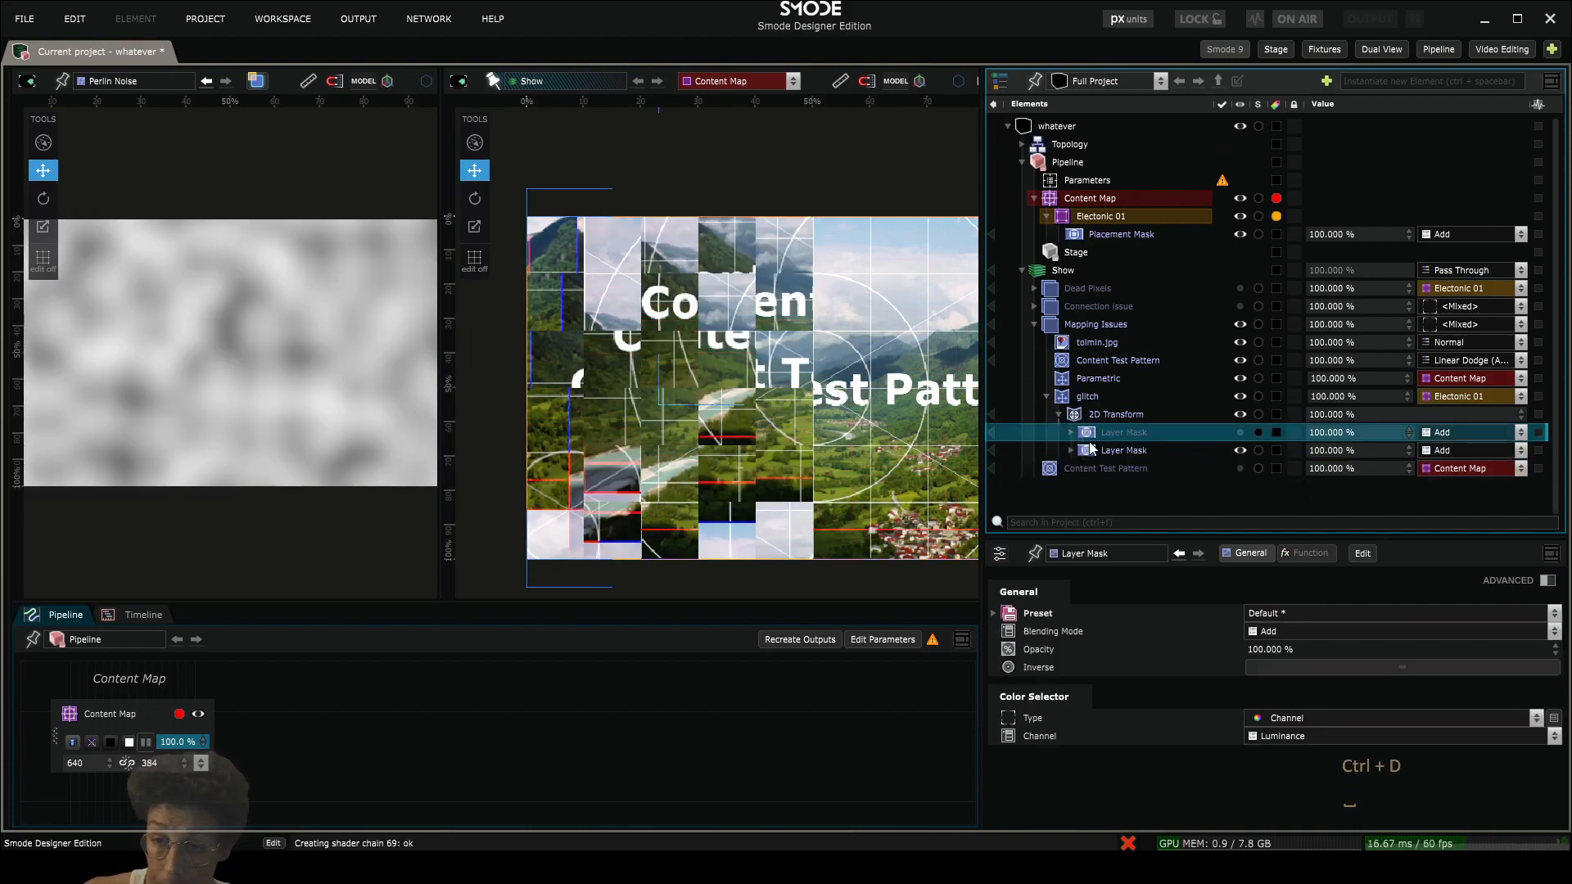
# - Set the active Layer Mask's generator to Linear Gradient and visualize it beside the Show view
pyautogui.click(1064, 450)
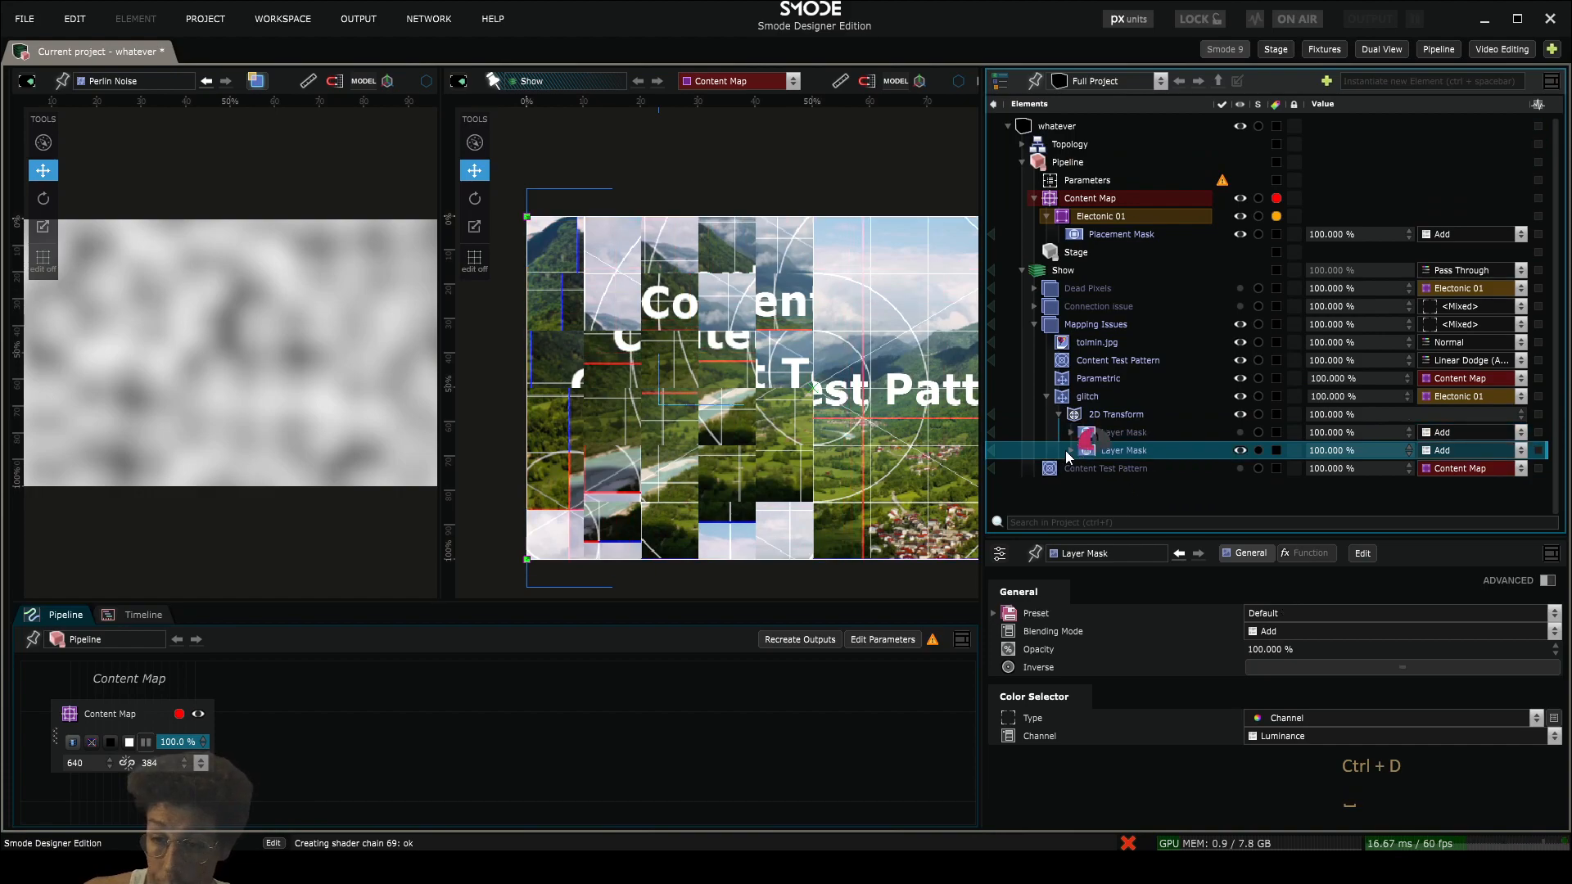
pyautogui.click(1071, 451)
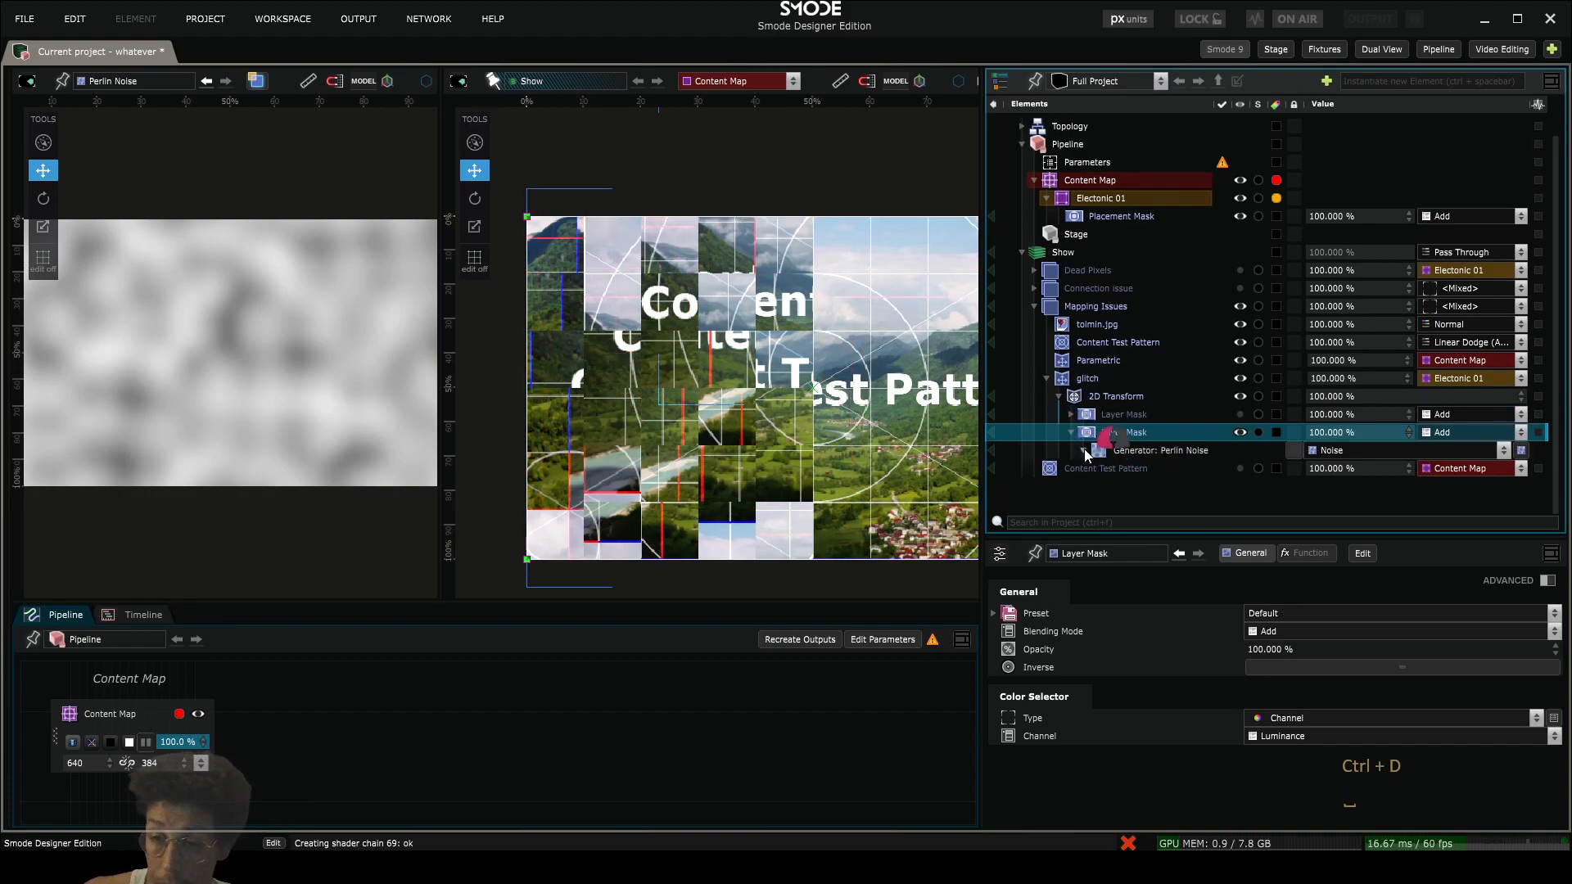
pyautogui.click(1148, 452)
pyautogui.click(1353, 451)
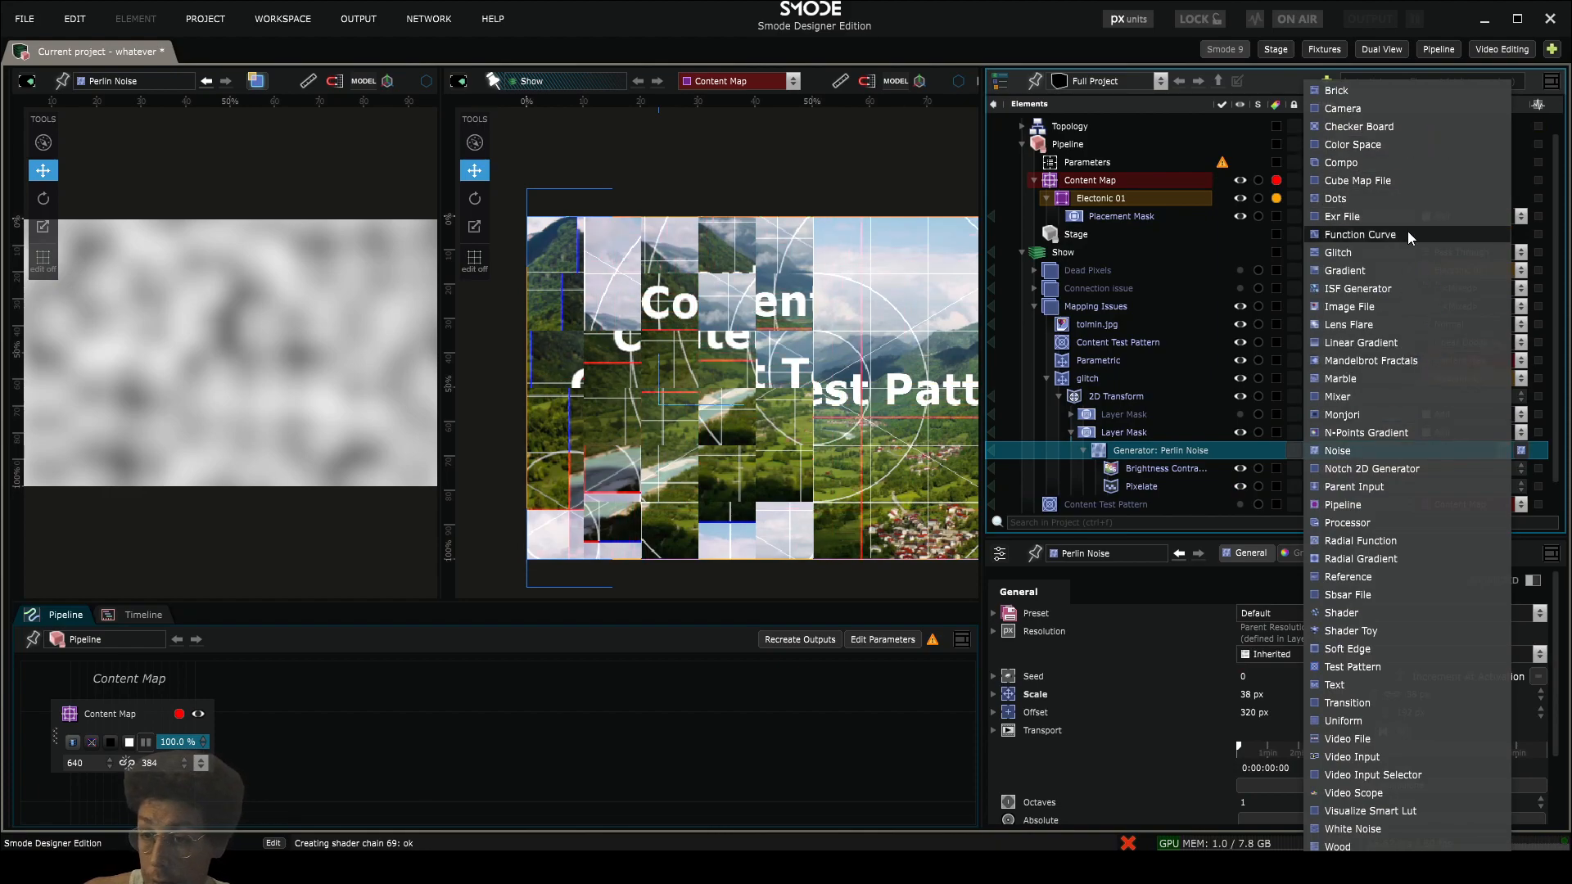
pyautogui.click(1395, 341)
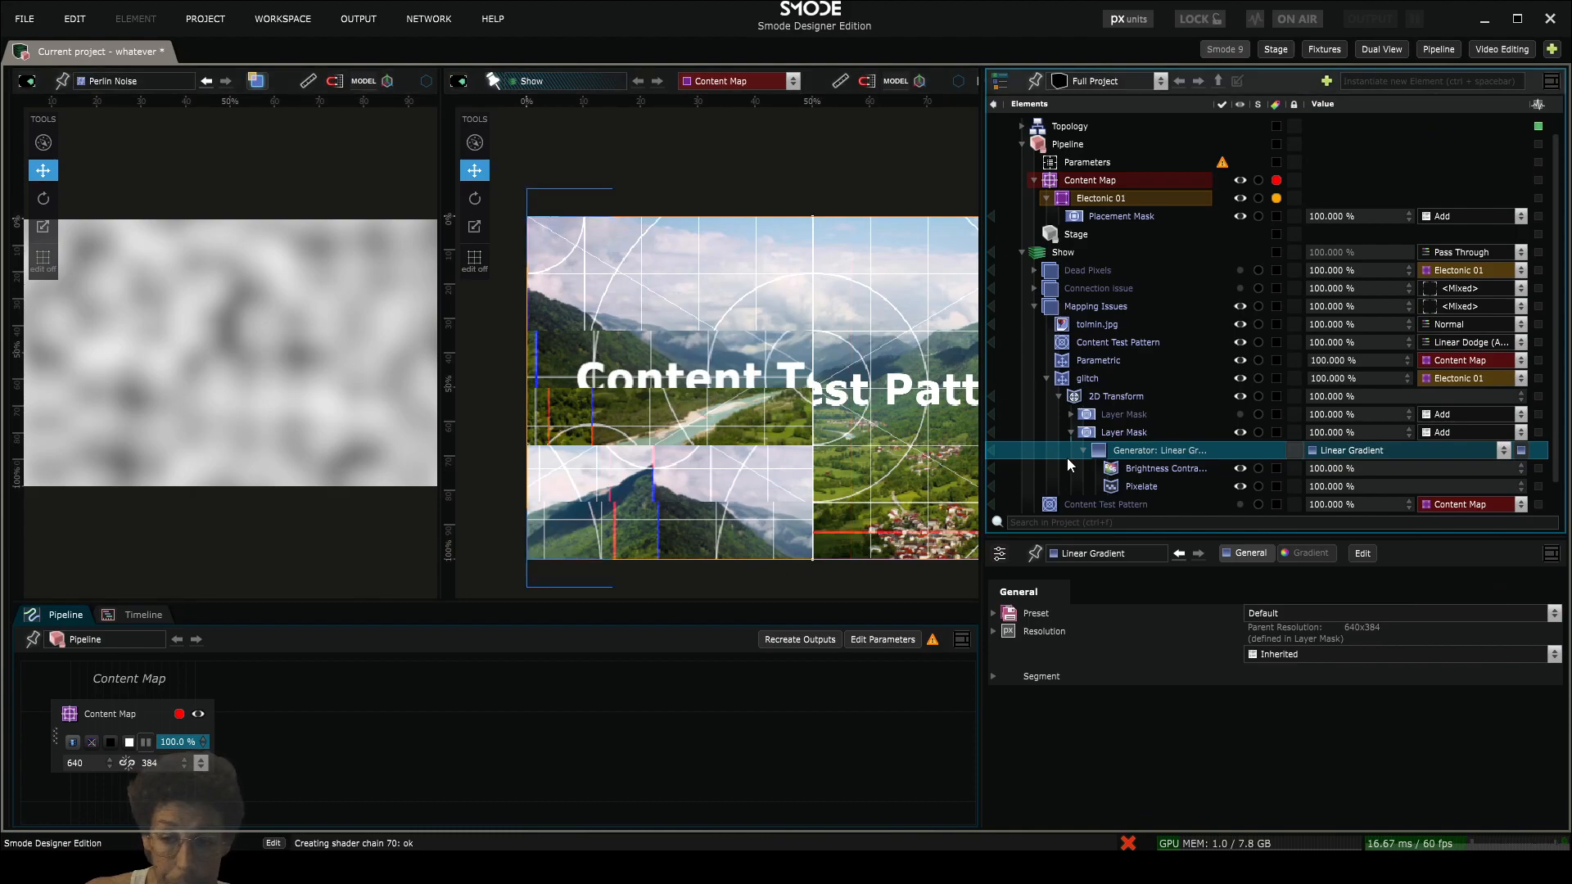
pyautogui.click(995, 454)
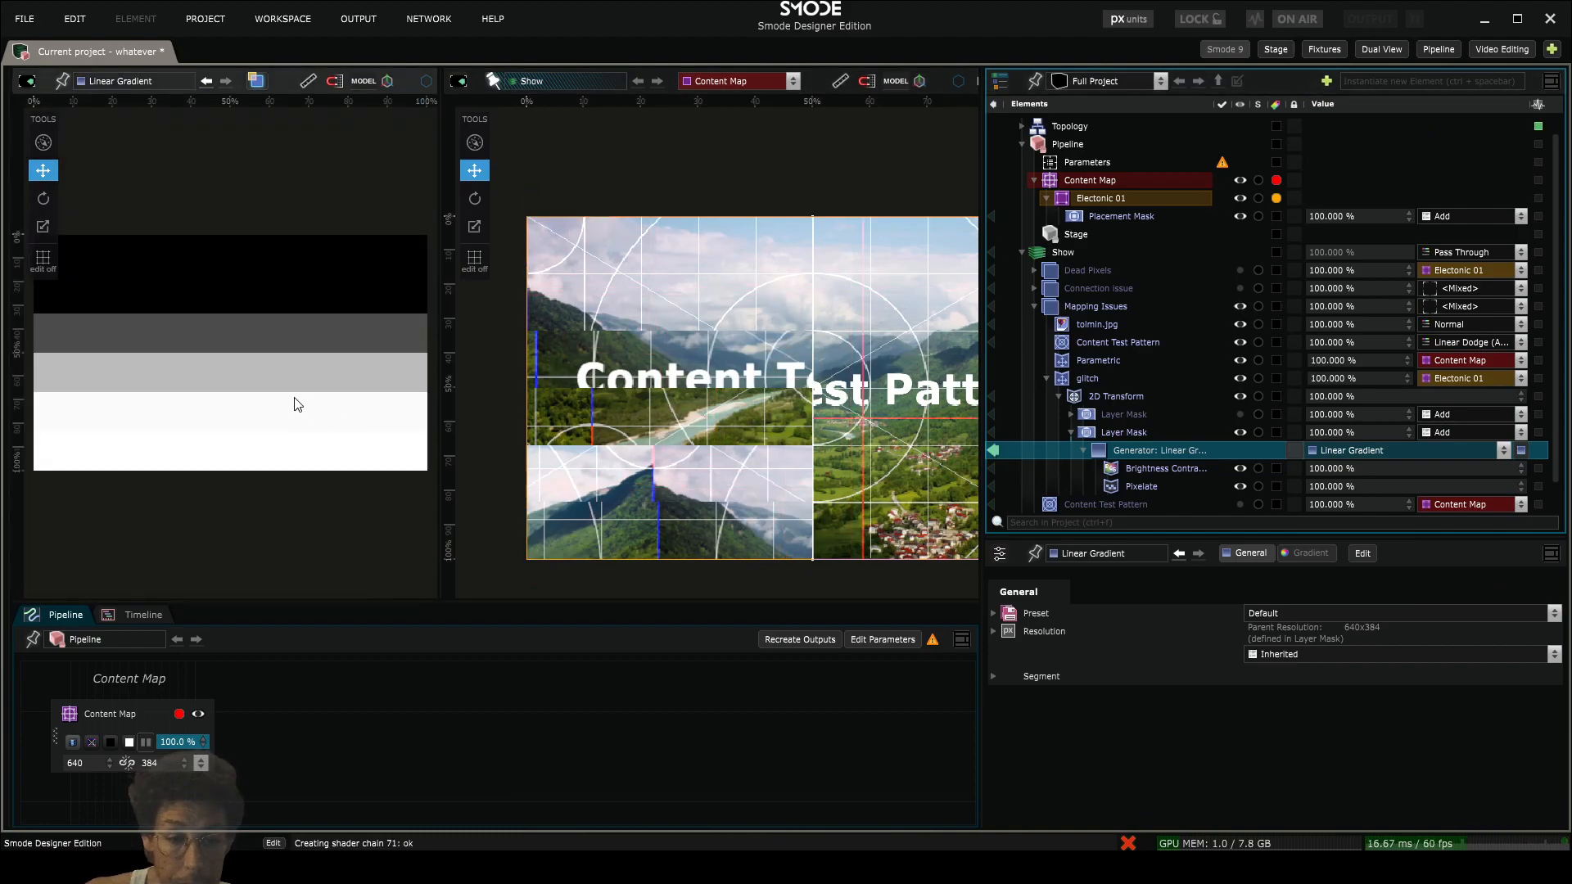
# - Toggle the gradient's Pixelate modifier off and on to compare its effect on the mask
pyautogui.click(1136, 483)
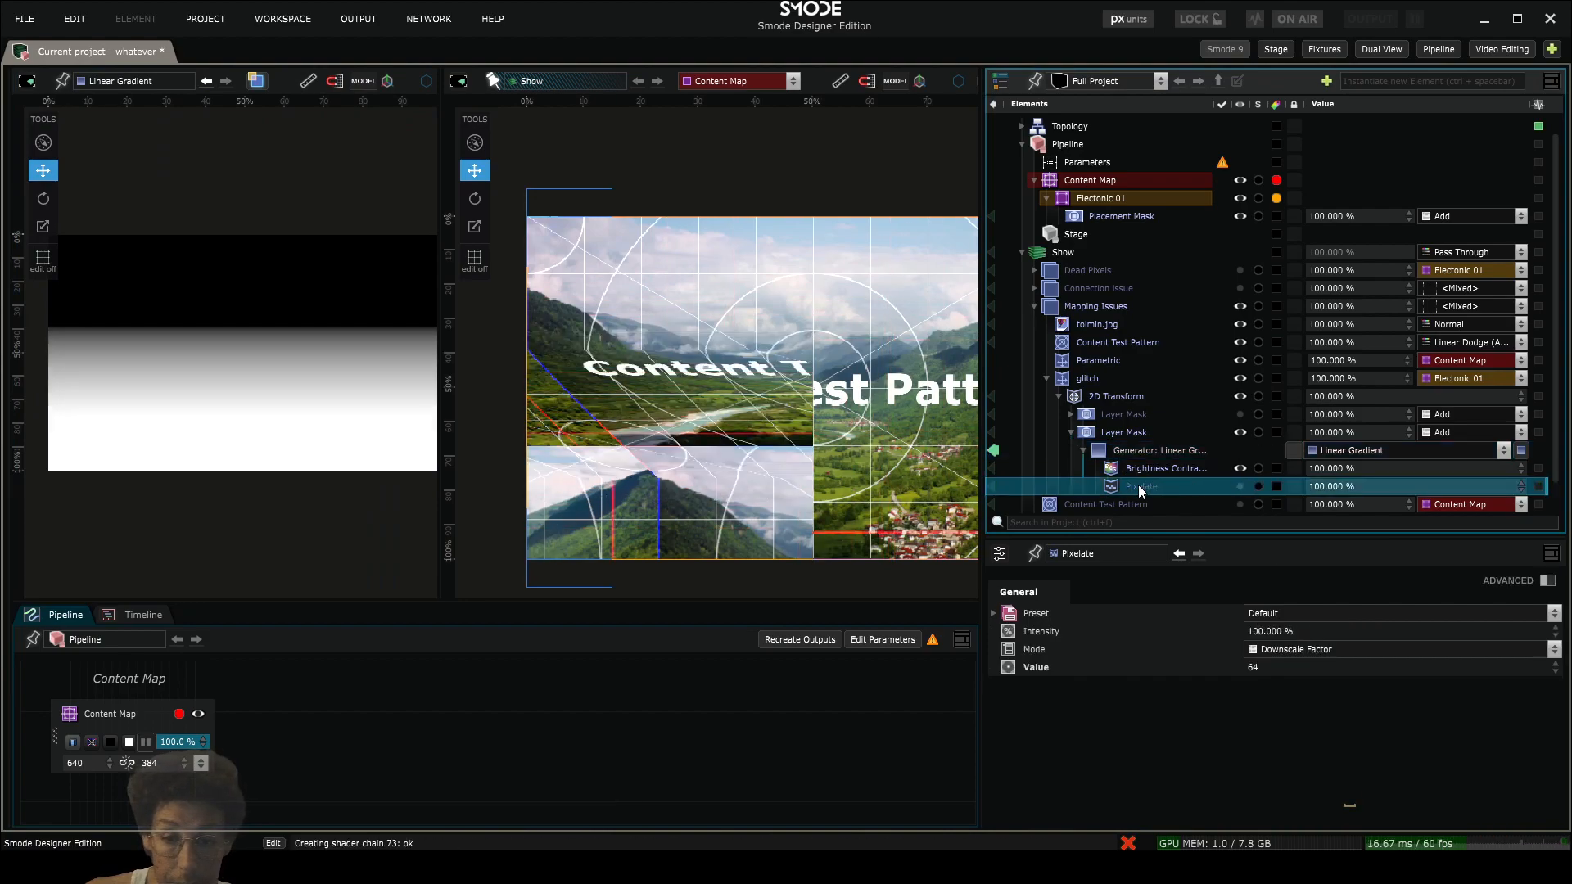
pyautogui.press('space')
pyautogui.press('space')
pyautogui.press('space')
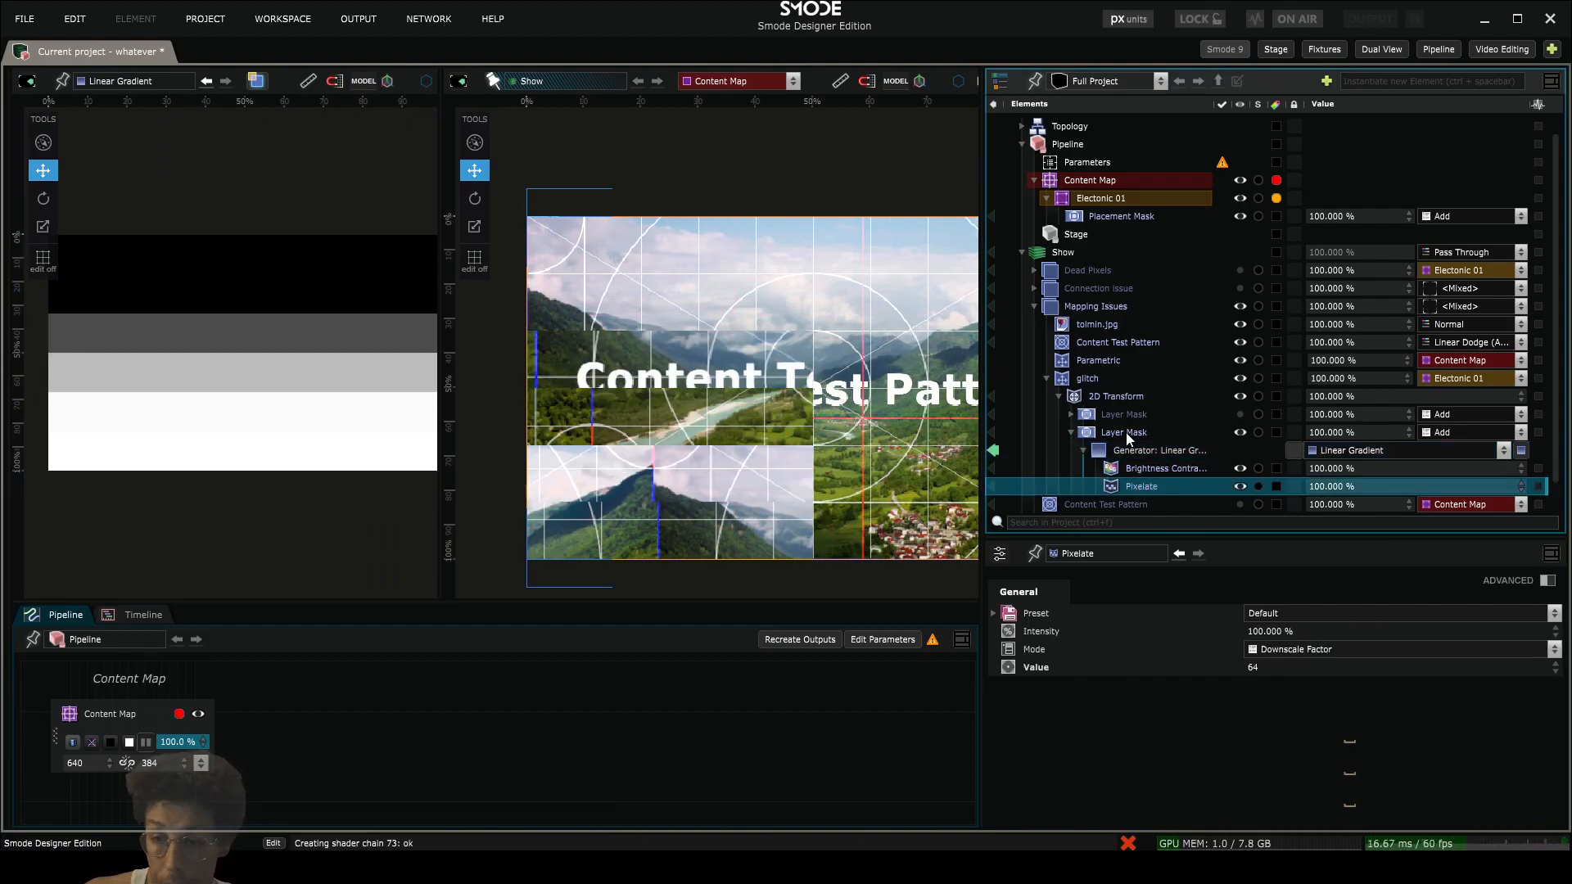
# - Turn off automatic rasterizer quality for the Mapping Issues compo and set its gamma value to sRGB
pyautogui.click(1095, 306)
pyautogui.scroll(-3, 1392, 769)
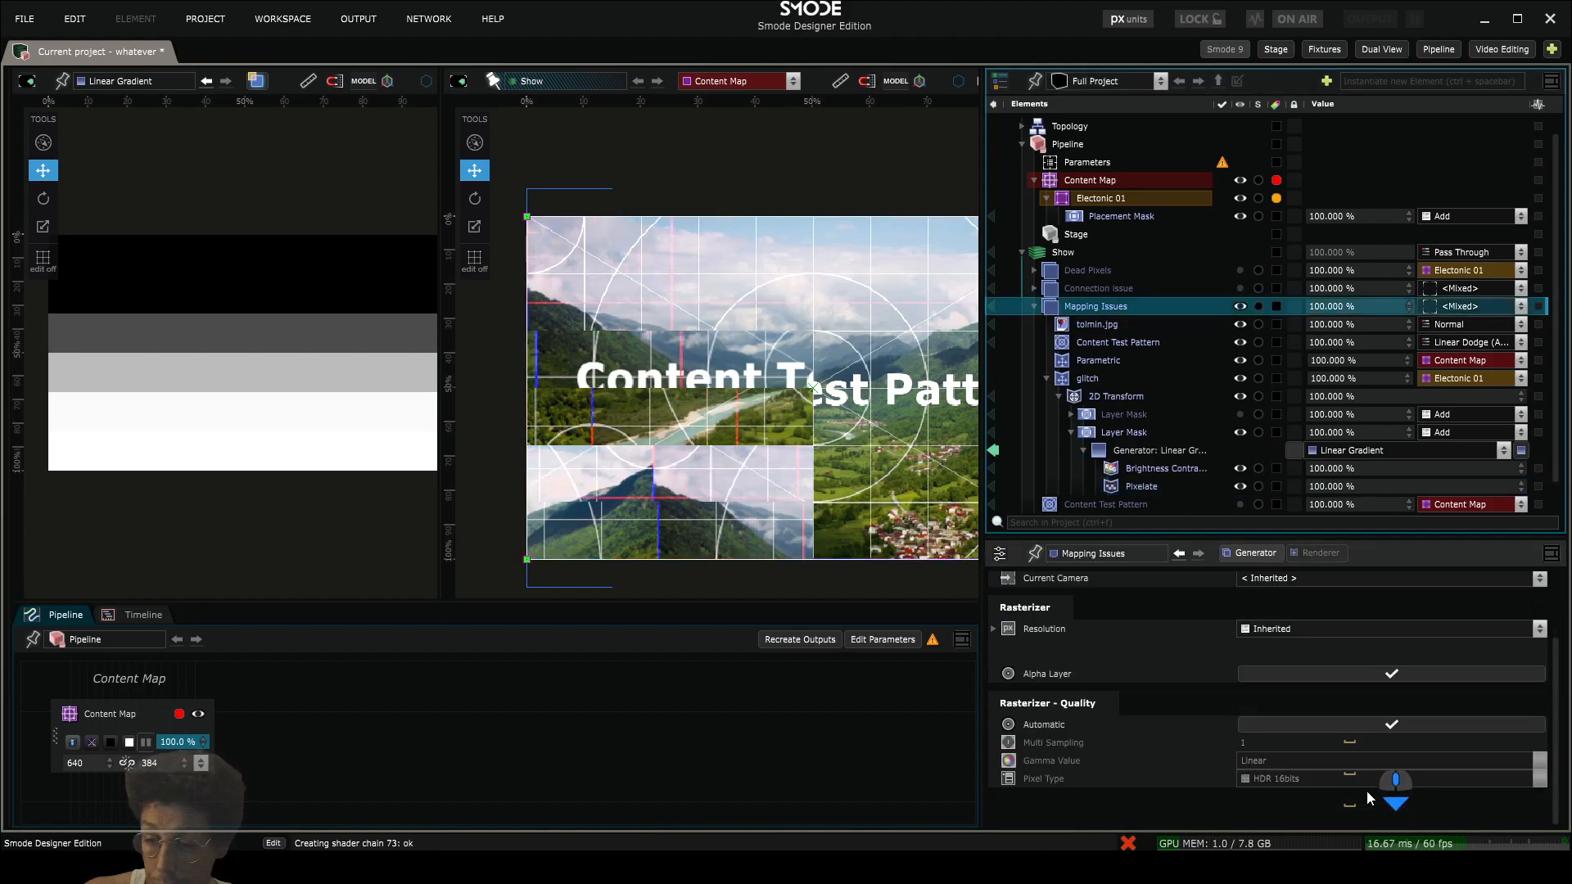
pyautogui.click(1317, 727)
pyautogui.click(1290, 762)
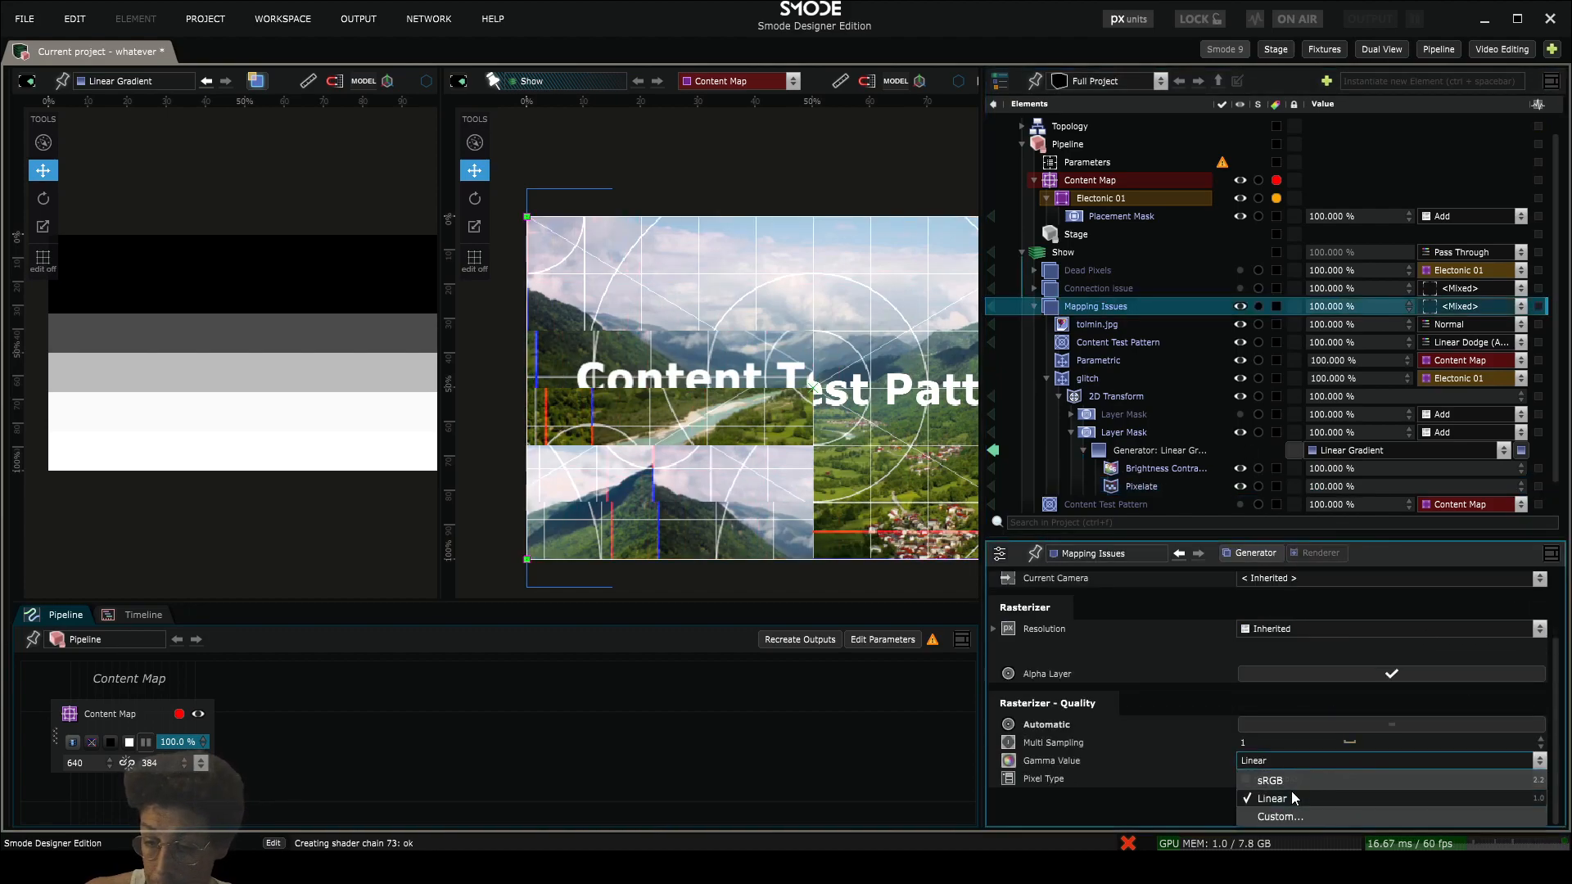
pyautogui.click(1290, 778)
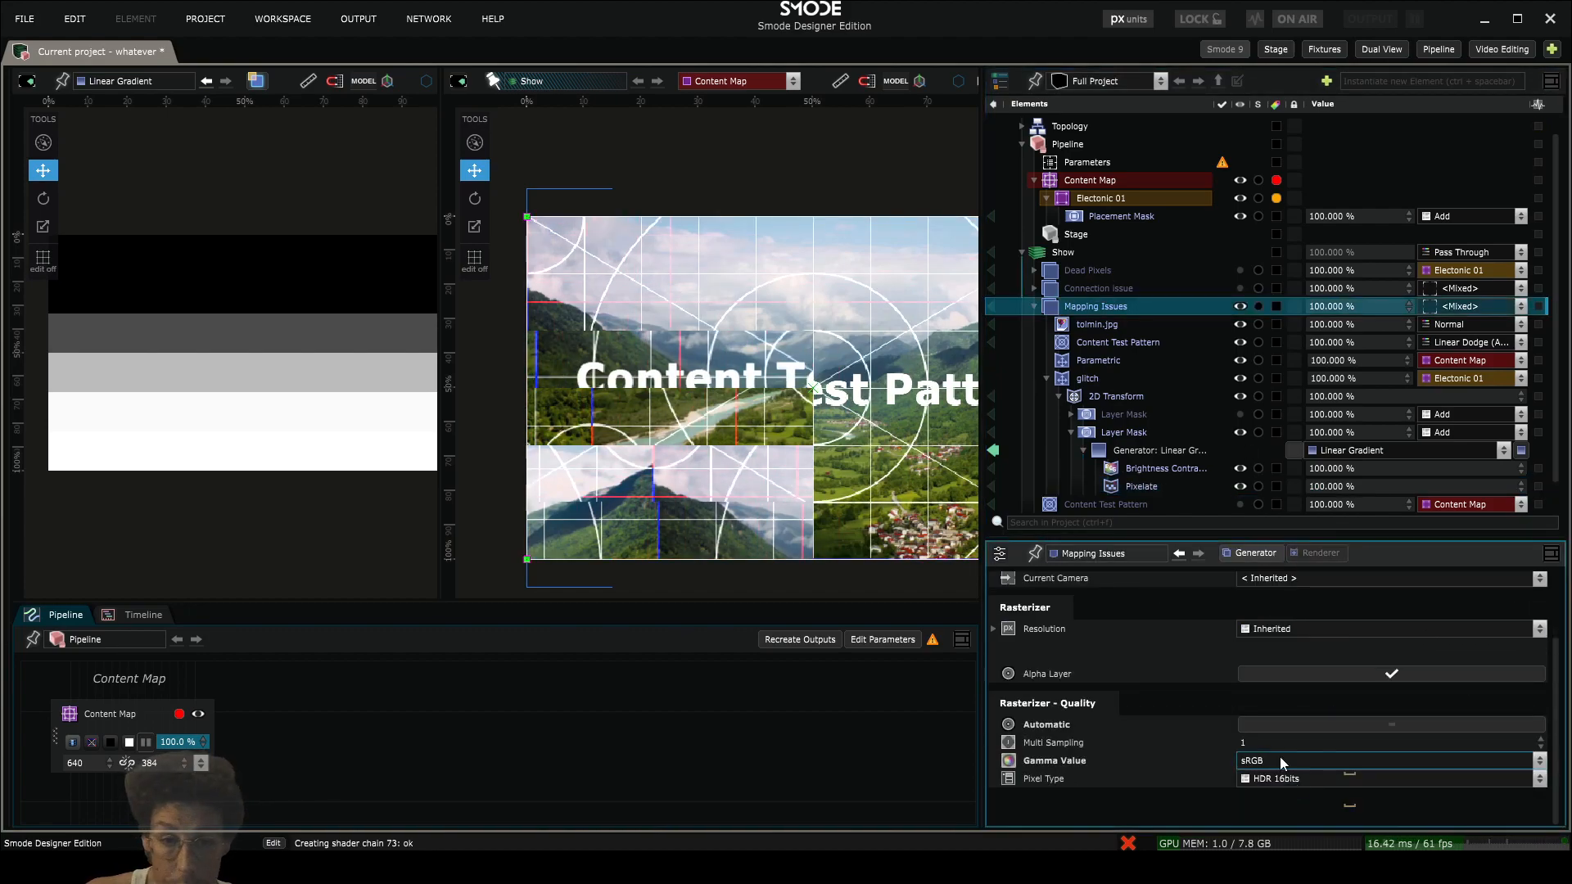
# - Refresh the gradient visualization and examine the Linear Gradient's advanced and segment settings and the Mapping Issues parameters
pyautogui.click(997, 450)
pyautogui.click(996, 450)
pyautogui.click(1133, 484)
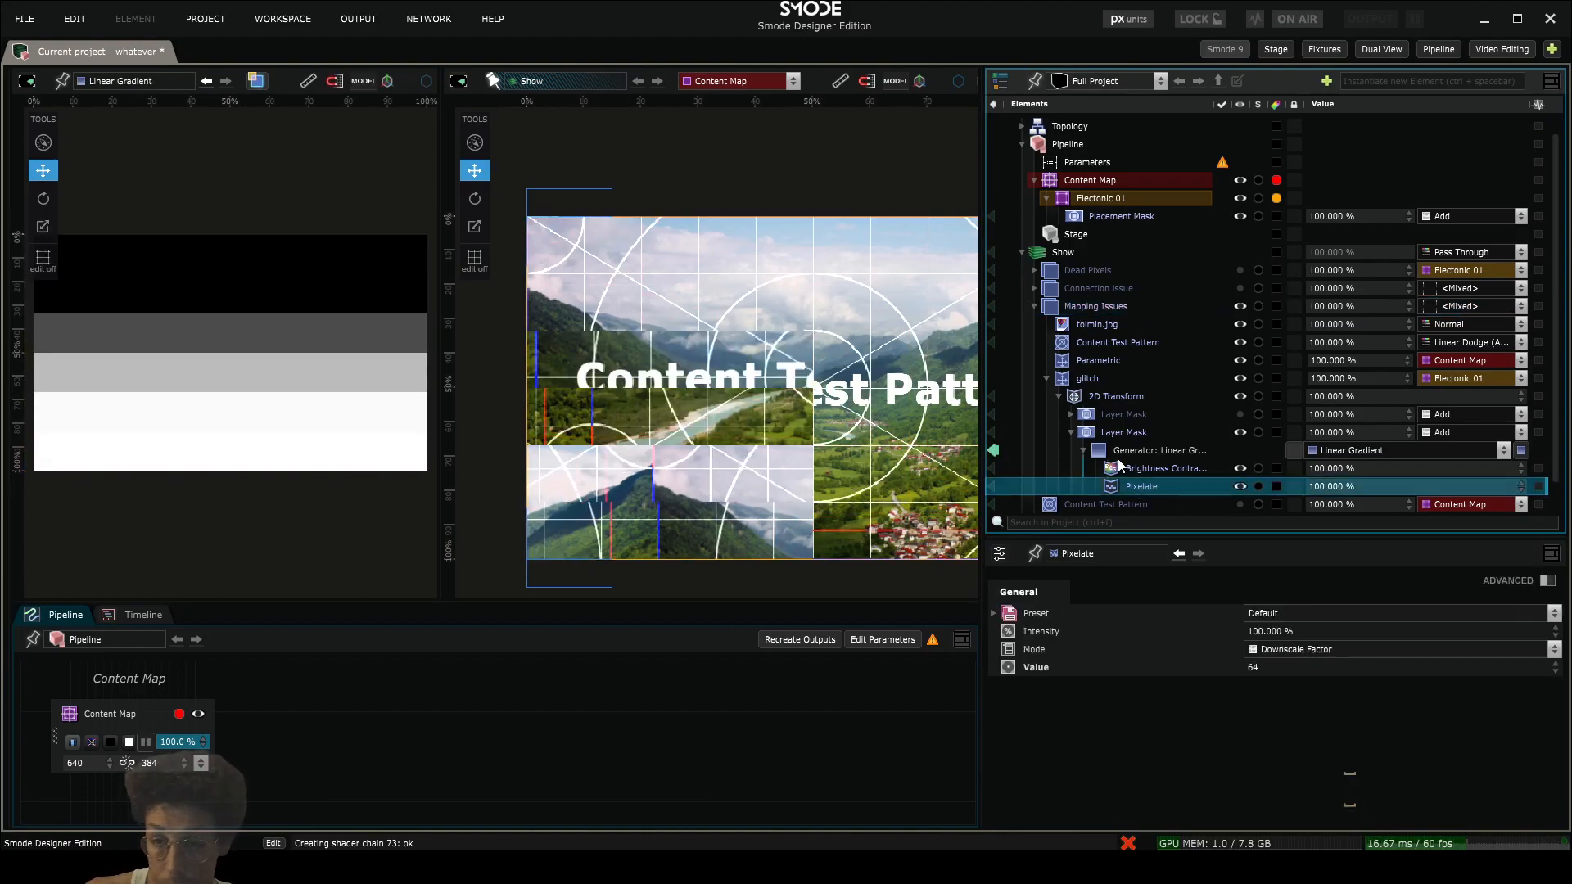
pyautogui.click(1123, 452)
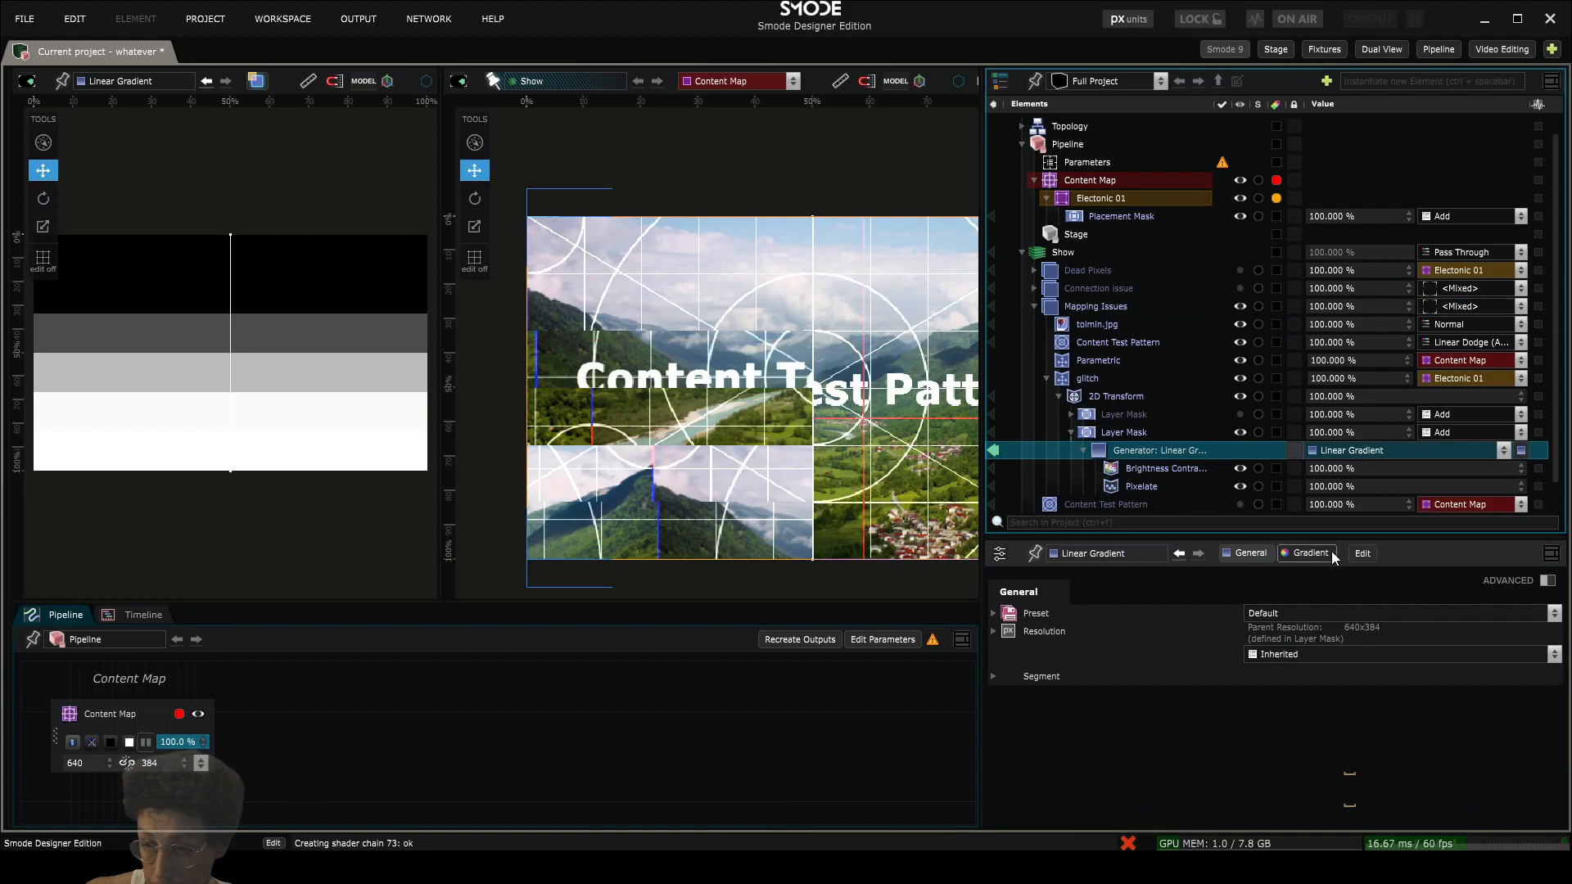
pyautogui.click(1547, 580)
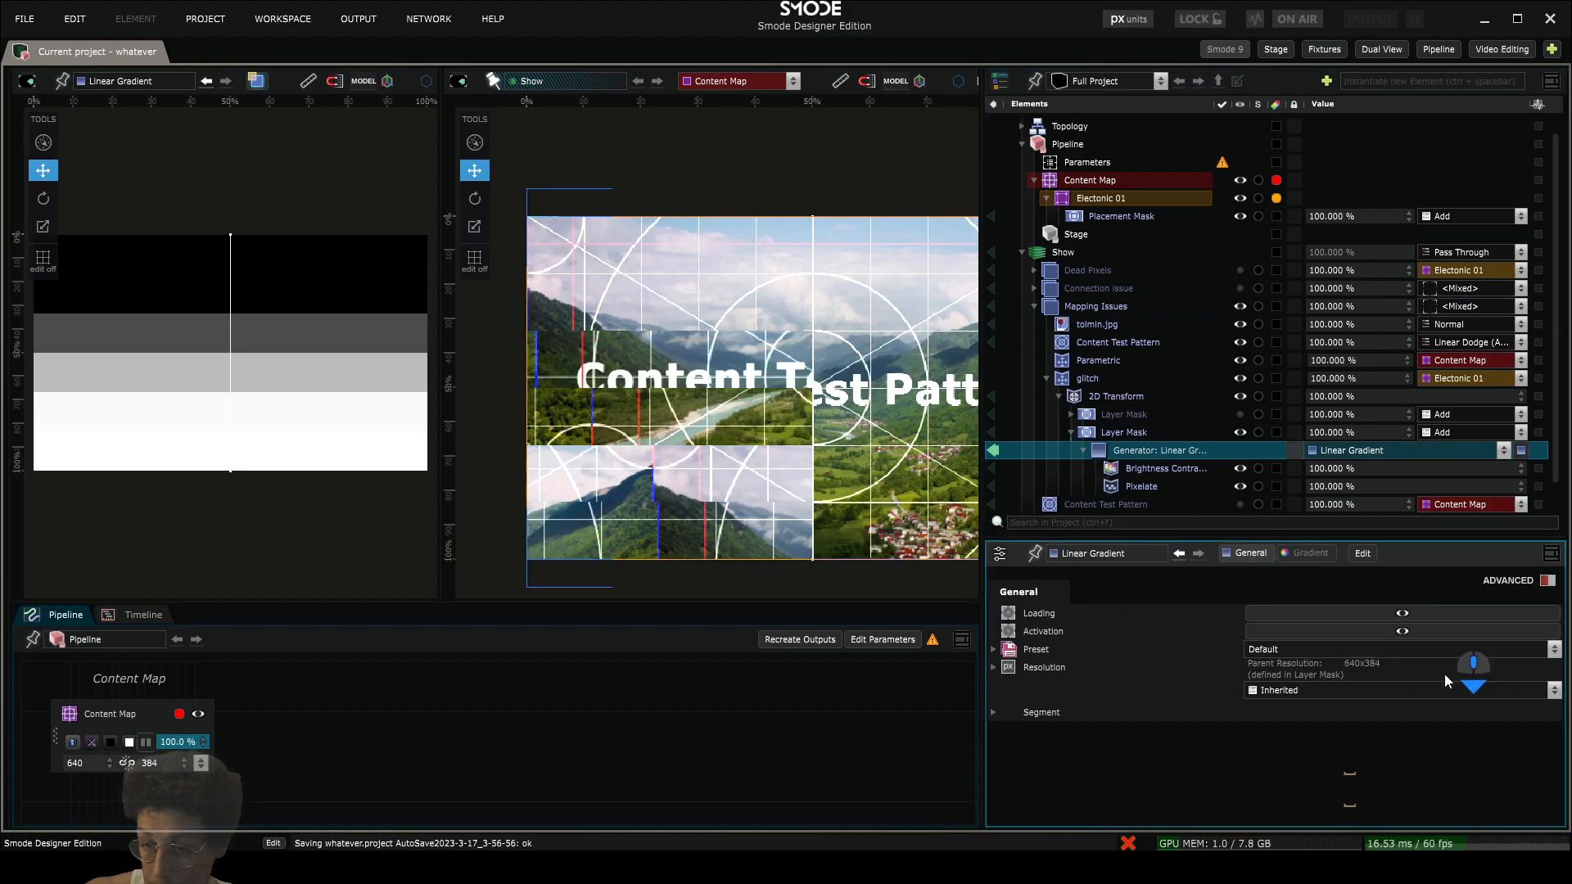
pyautogui.click(993, 713)
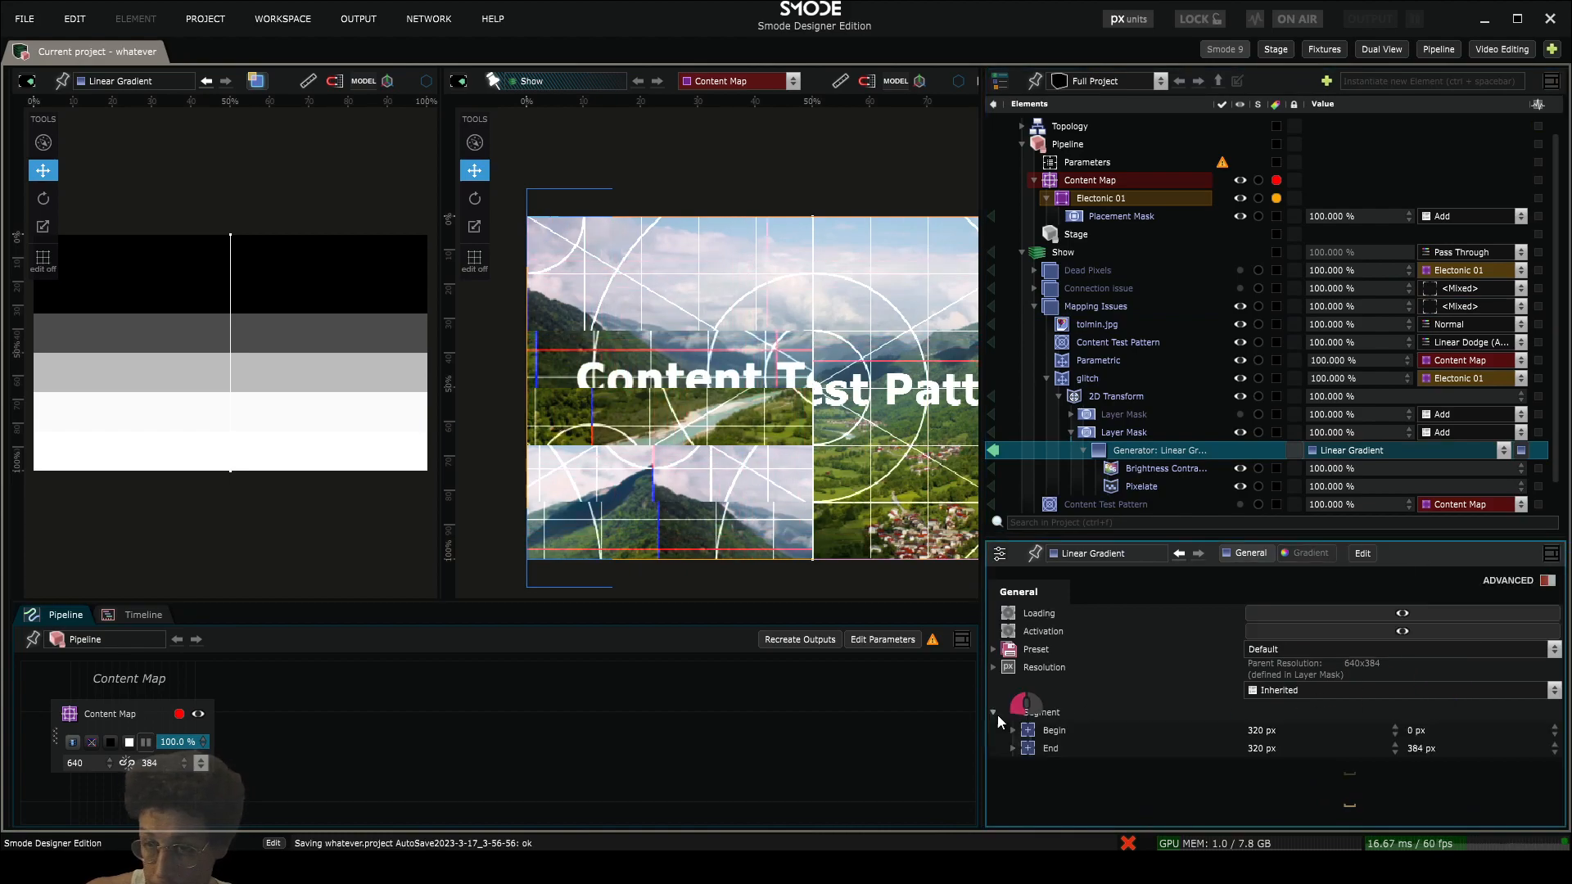
pyautogui.click(1083, 311)
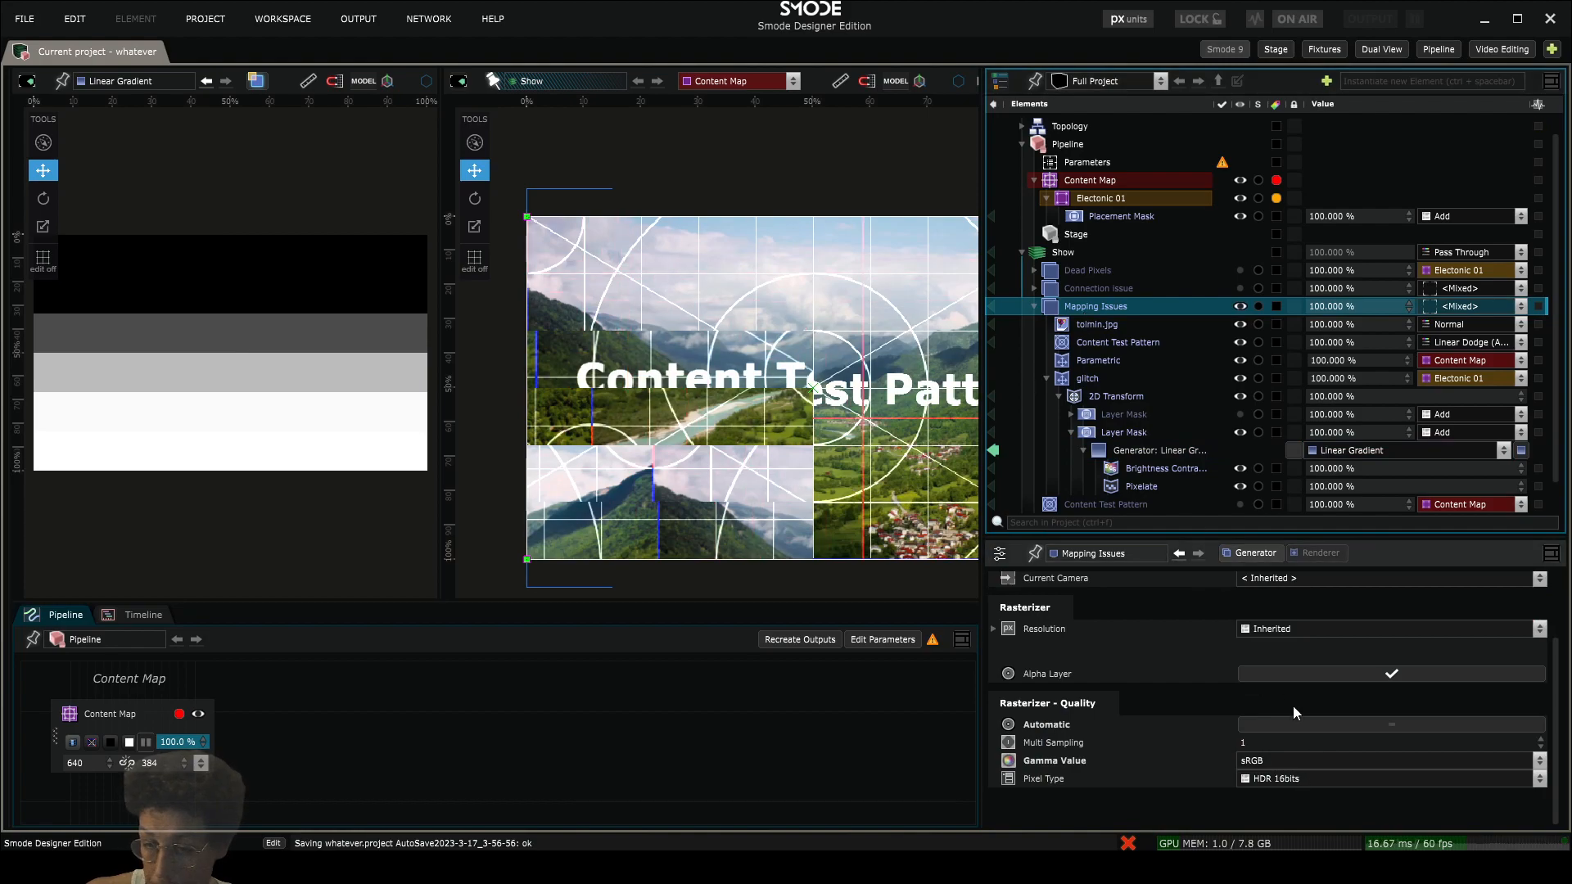
# - Try a different value for the gradient's Pixelate modifier, then undo the change
pyautogui.click(1138, 486)
pyautogui.moveTo(1267, 665)
pyautogui.mouseDown()
pyautogui.moveTo(1281, 652)
pyautogui.moveTo(1298, 690)
pyautogui.moveTo(1271, 681)
pyautogui.mouseUp()
pyautogui.hotkey('ctrl', 'z')
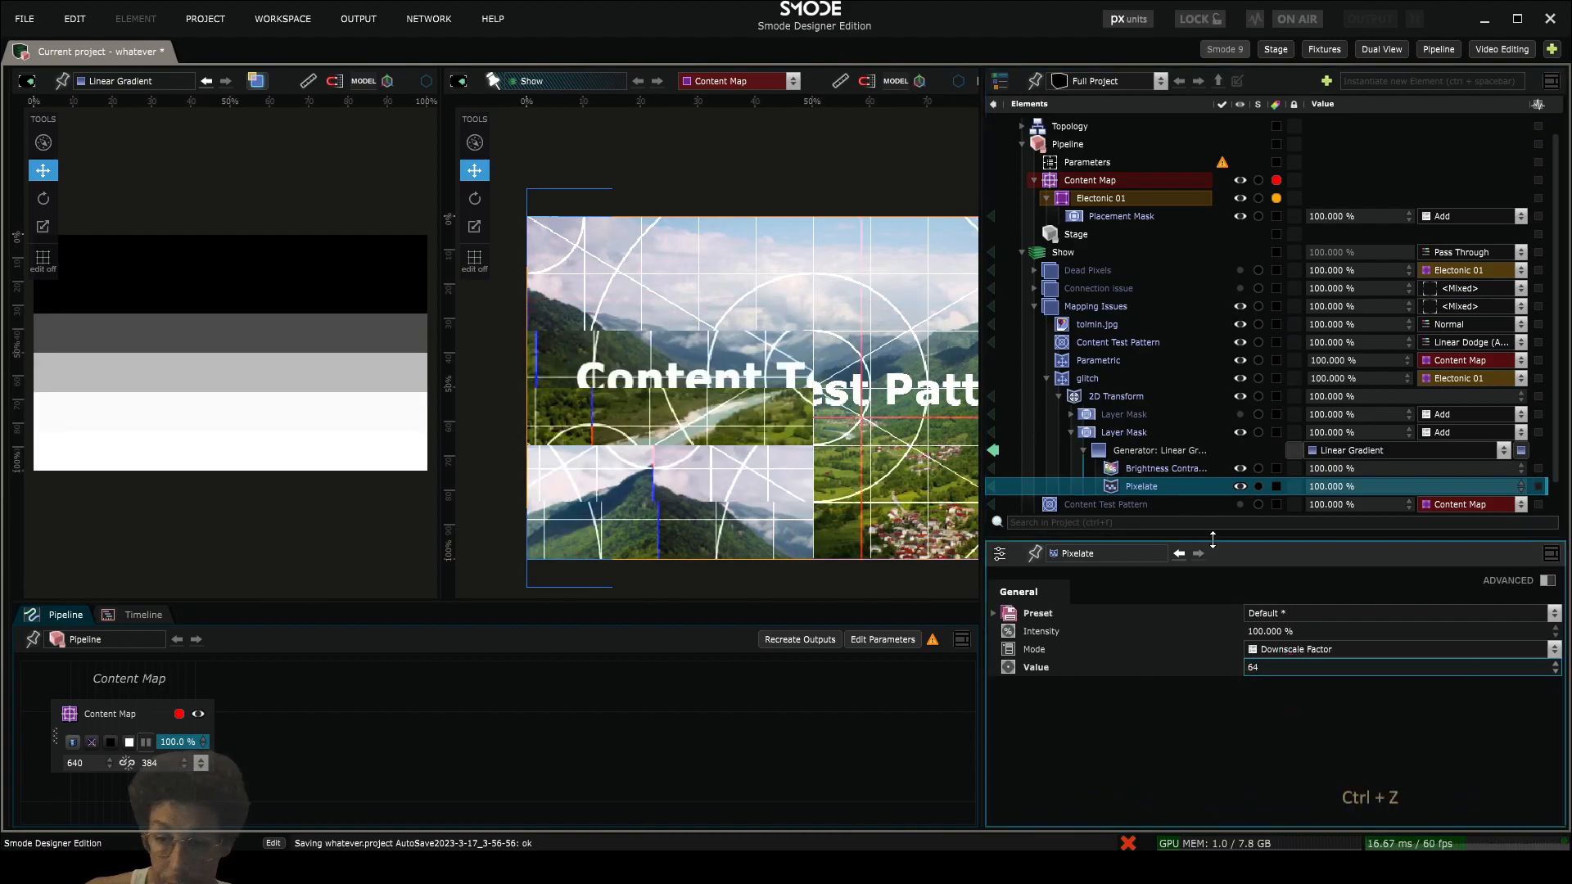
# - Disable the gradient's Brightness Contrast Gamma modifier and set the 2D Transform's horizontal position to 1408 px
pyautogui.click(1146, 468)
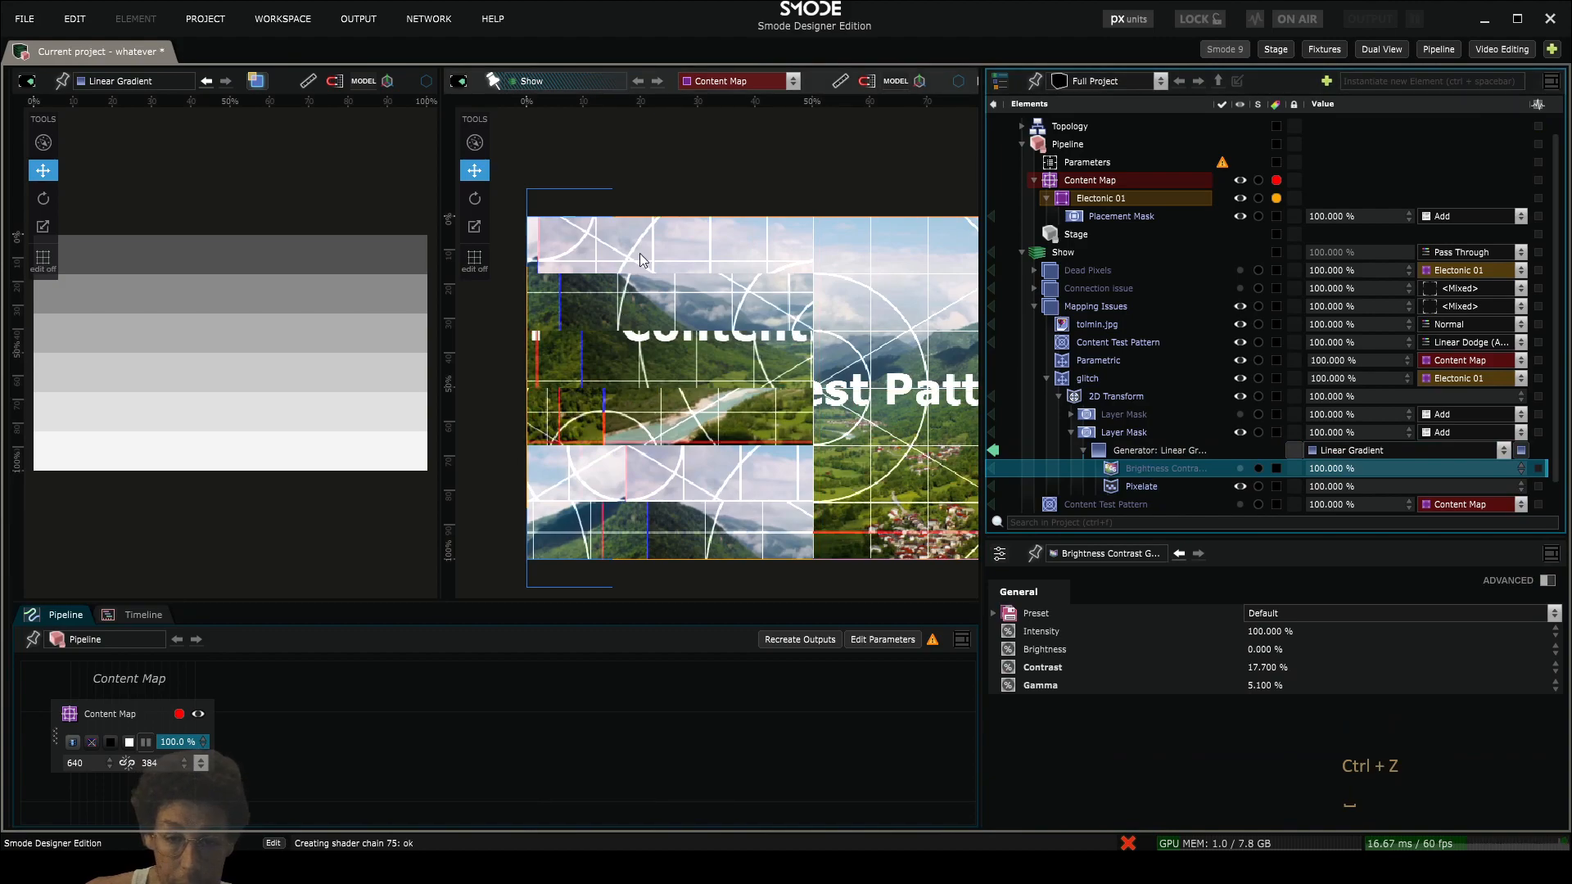
pyautogui.click(1096, 396)
pyautogui.moveTo(1256, 717); pyautogui.dragTo(1228, 581)
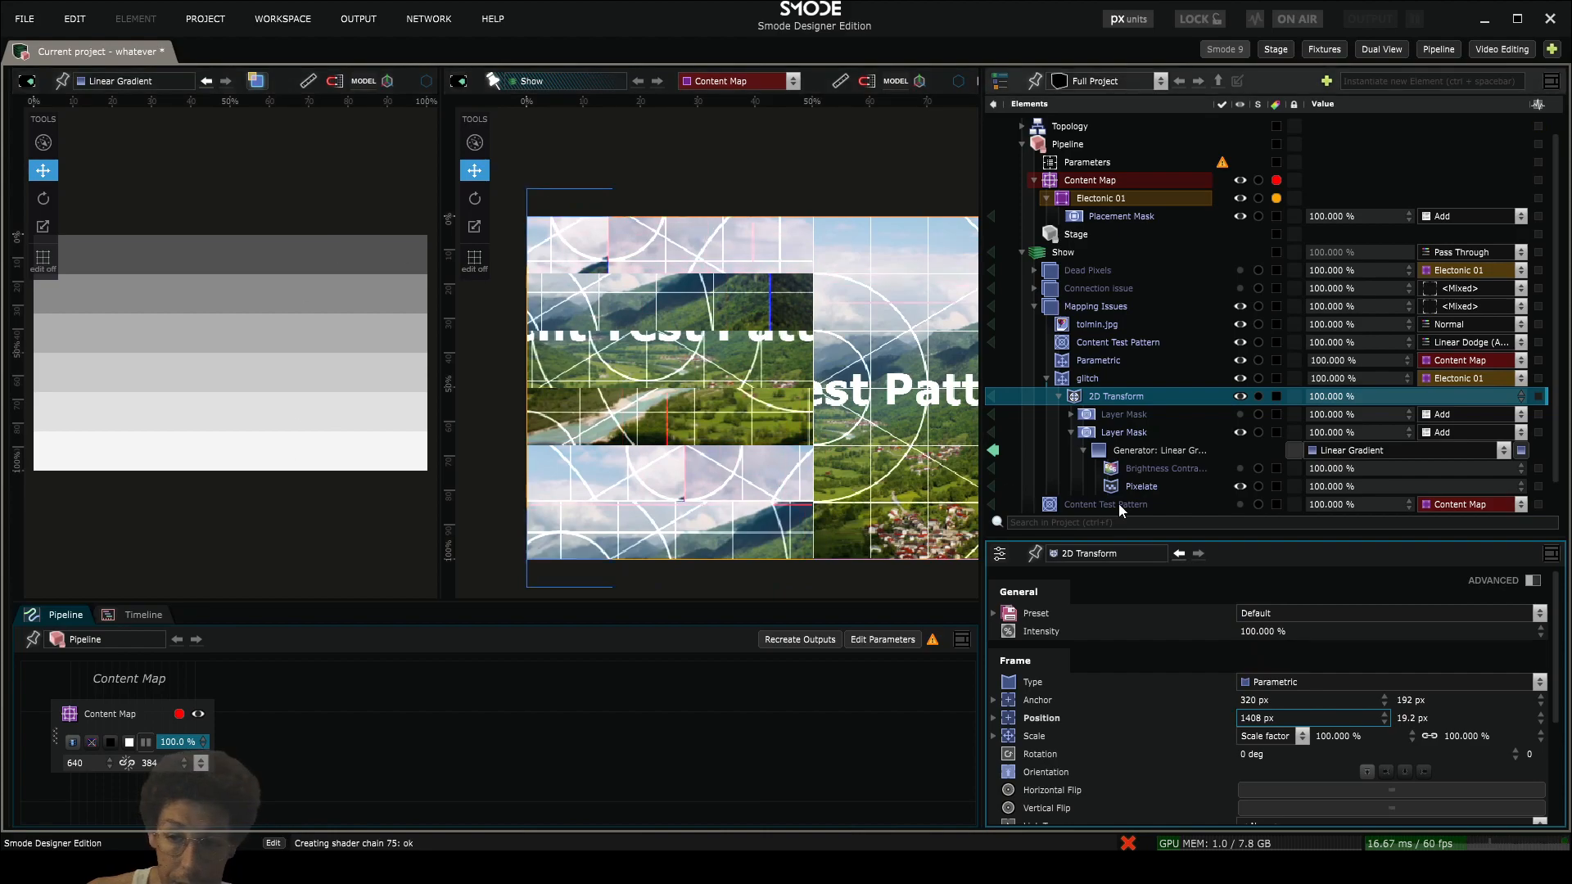
# - Reorder the Brightness Contrast Gamma modifier below Pixelate, re-enable it, and set its contrast to 8.5%
pyautogui.moveTo(1123, 467); pyautogui.dragTo(1134, 473)
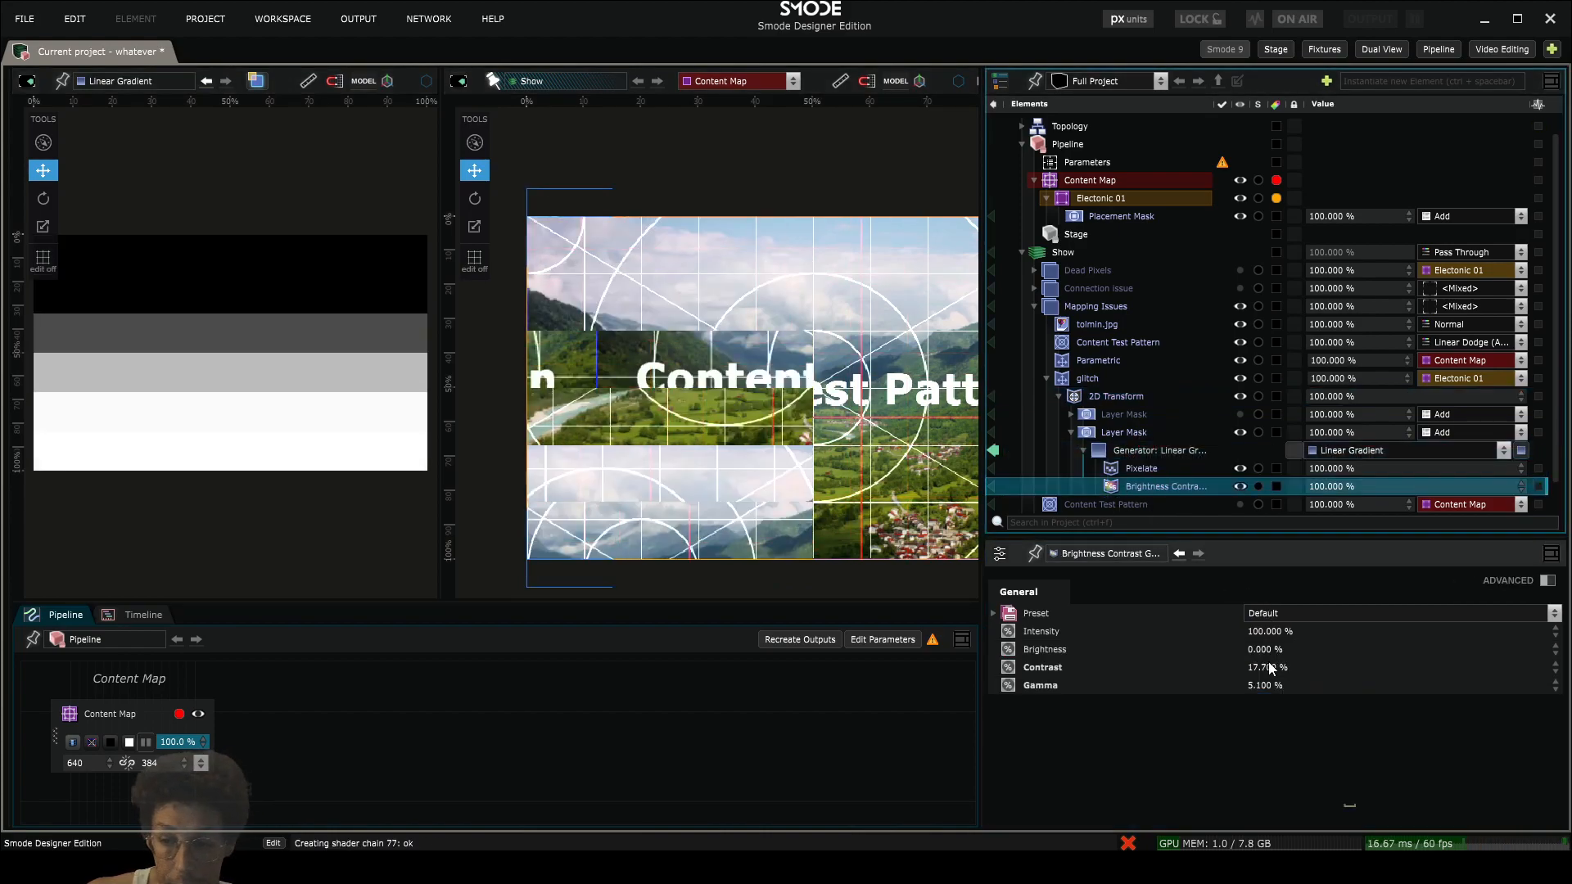
pyautogui.moveTo(1268, 667); pyautogui.dragTo(1309, 731)
pyautogui.click(1102, 396)
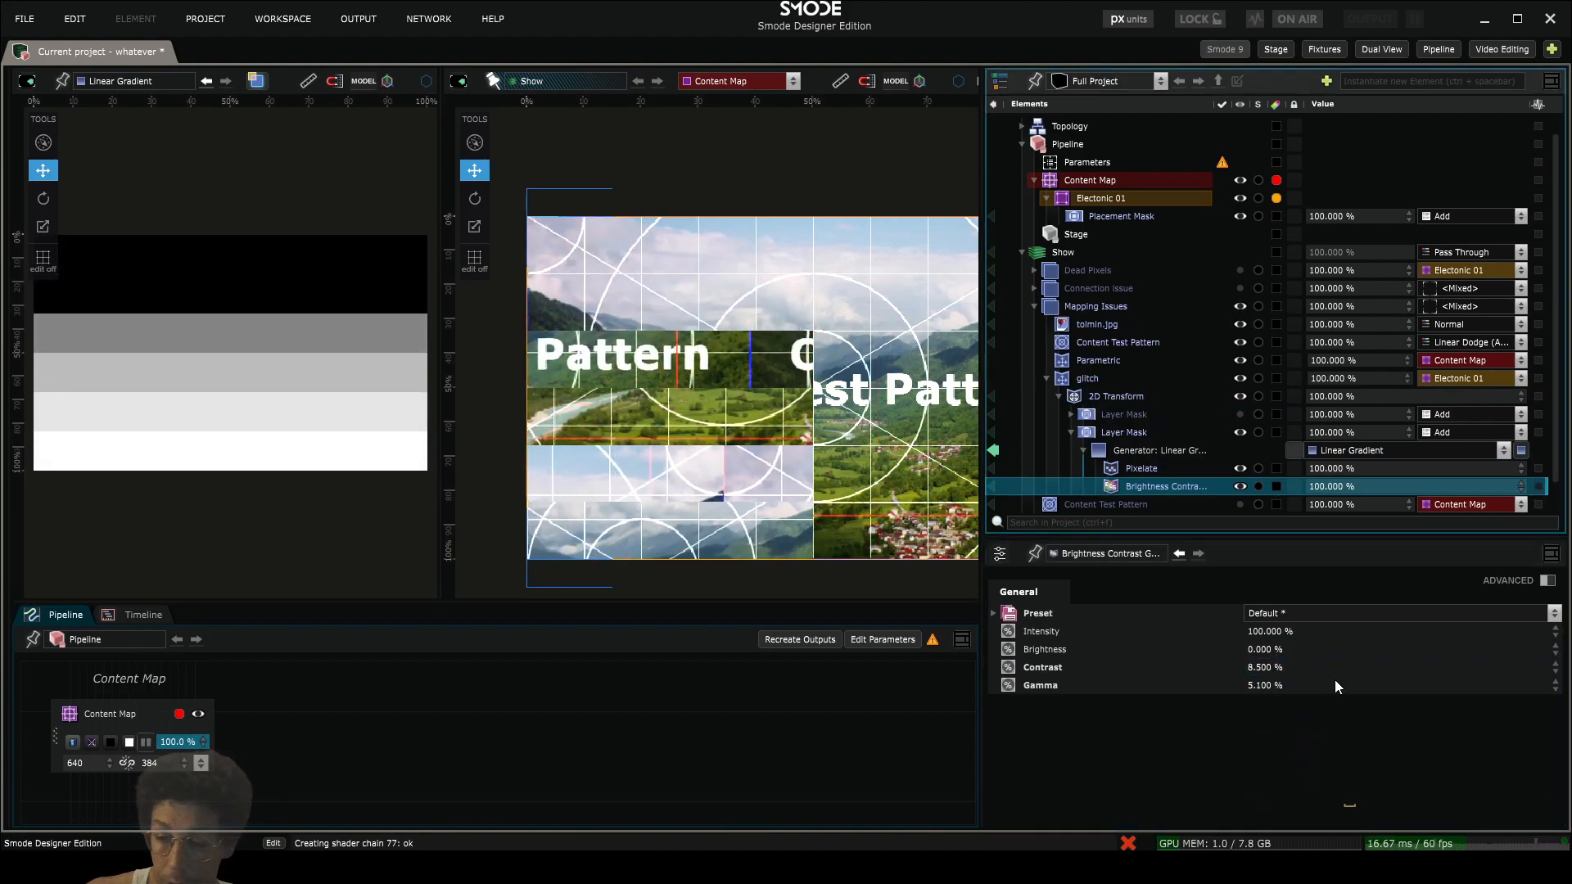
# - Set the 2D Transform's position to 2097.92 px horizontally and 84.48 px vertically, and collapse the glitch and Mapping Issues elements
pyautogui.moveTo(1293, 710)
pyautogui.mouseDown()
pyautogui.moveTo(1277, 689)
pyautogui.moveTo(1307, 741)
pyautogui.moveTo(1272, 684)
pyautogui.moveTo(1264, 710)
pyautogui.mouseUp()
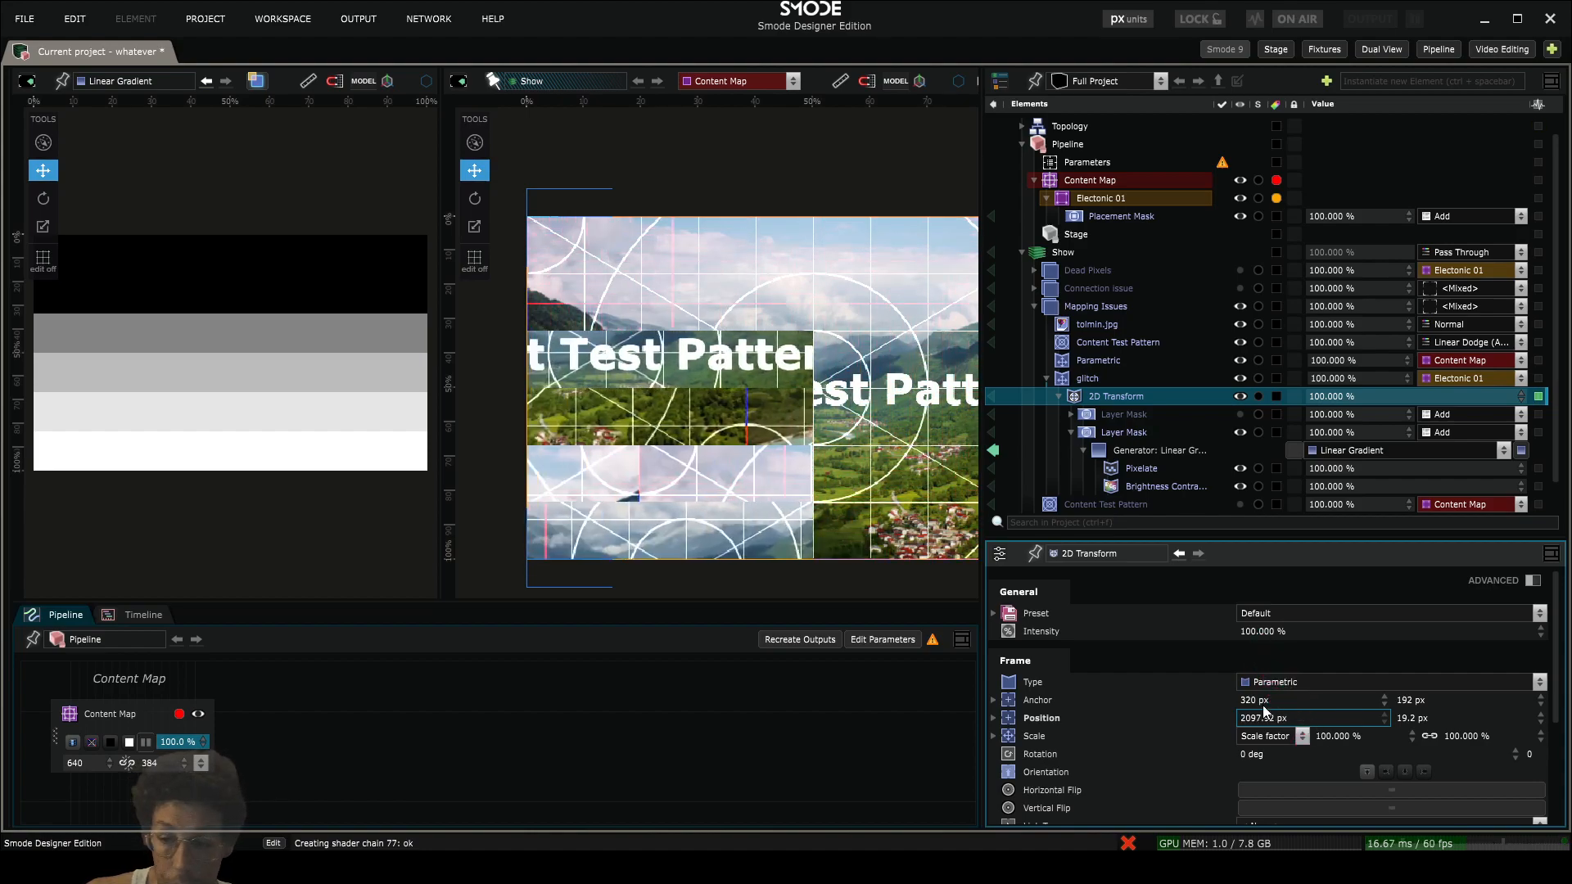
pyautogui.moveTo(1421, 726); pyautogui.dragTo(1424, 684)
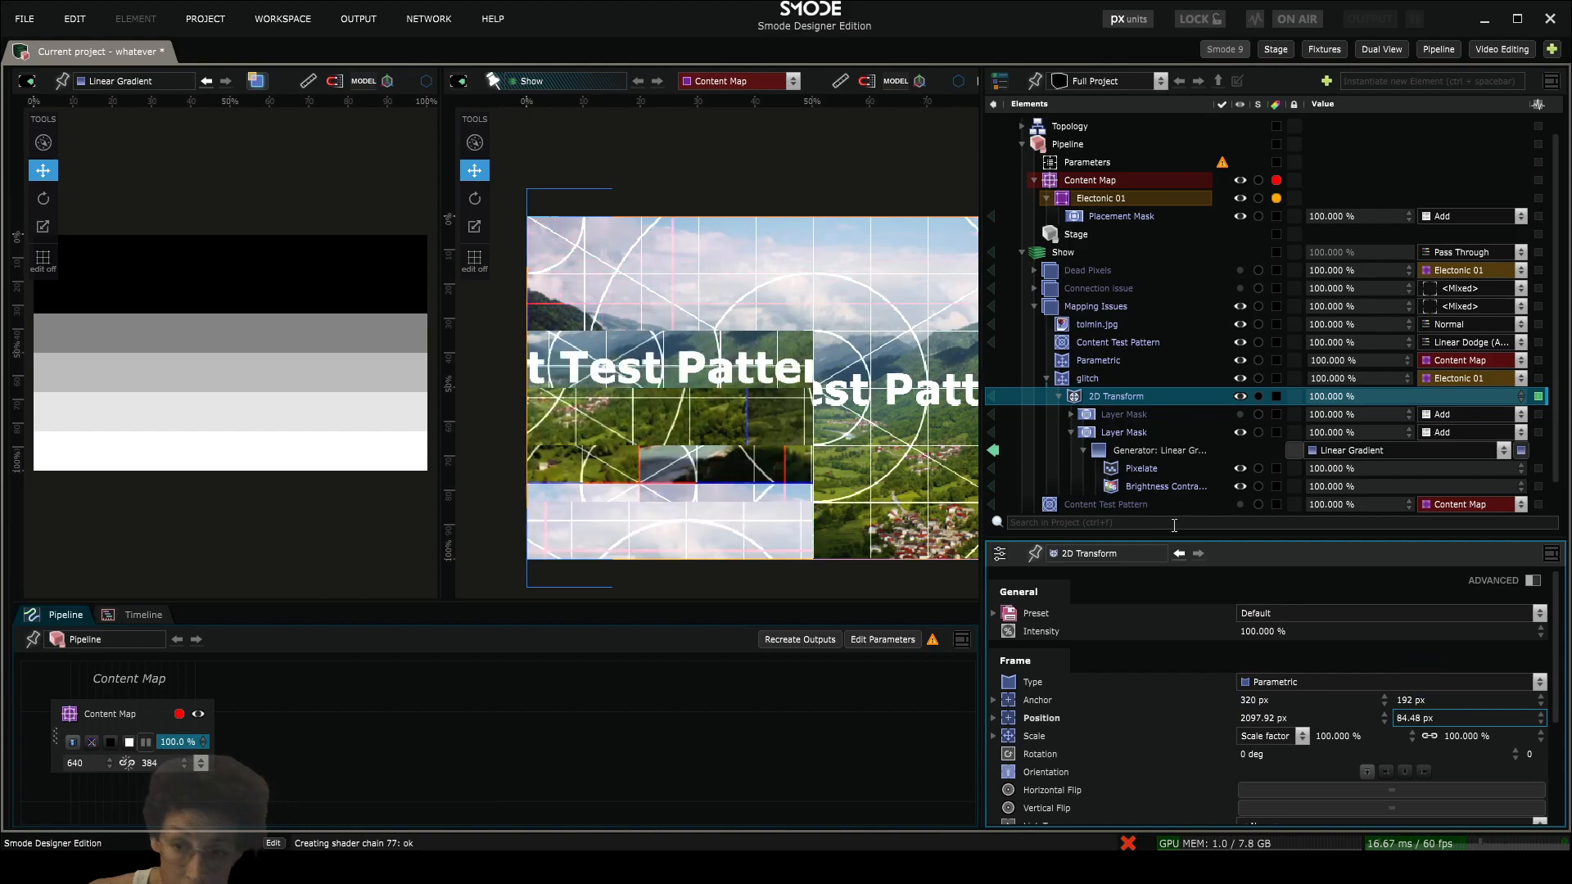
pyautogui.click(1048, 373)
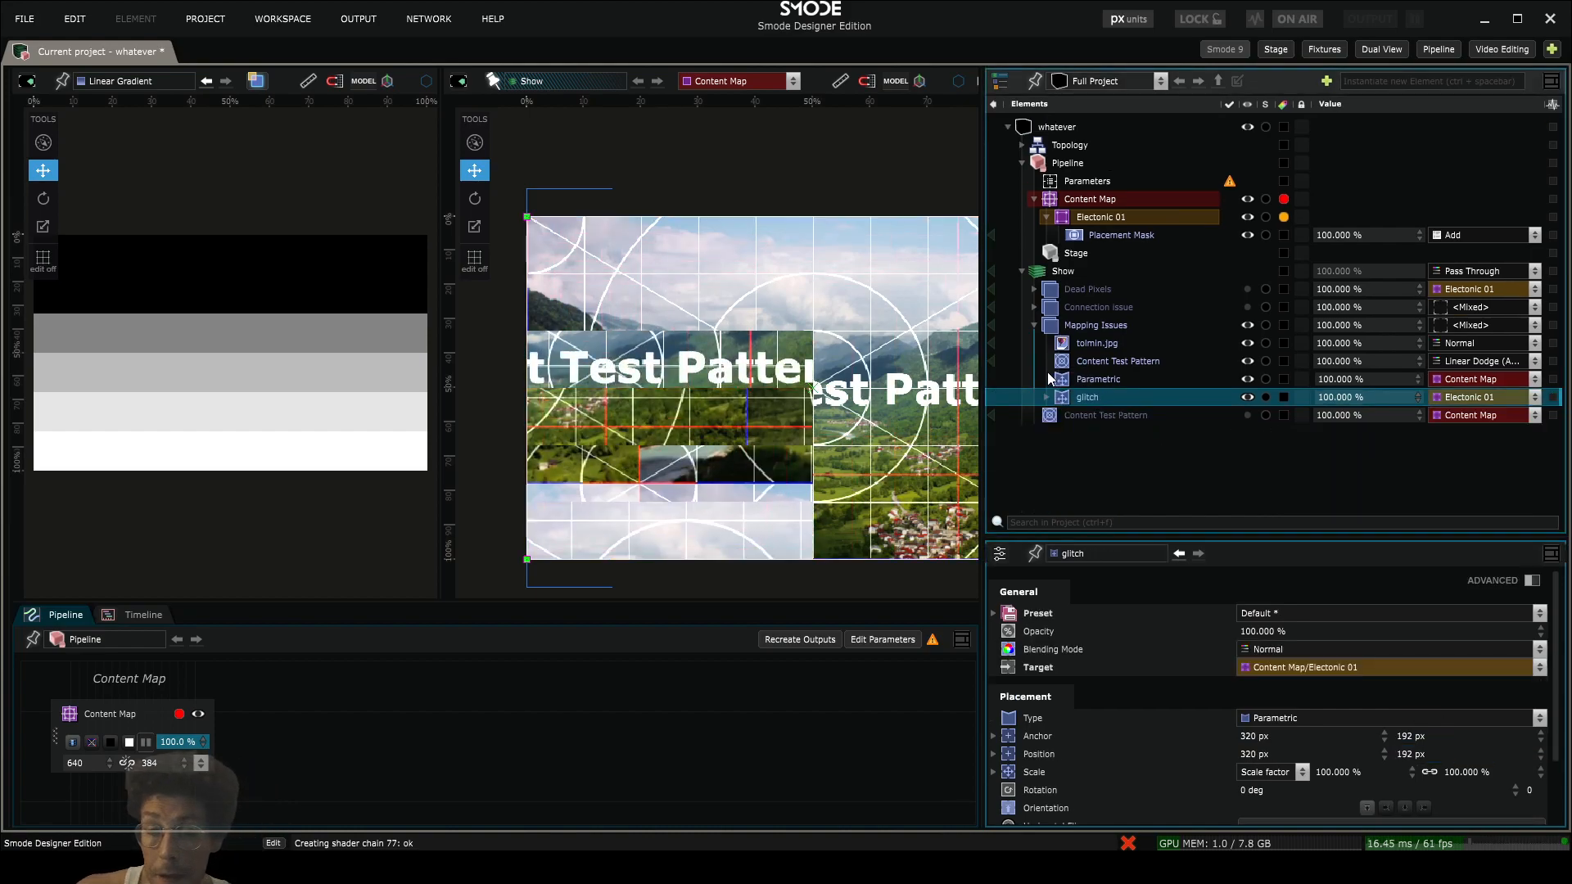
pyautogui.click(1037, 325)
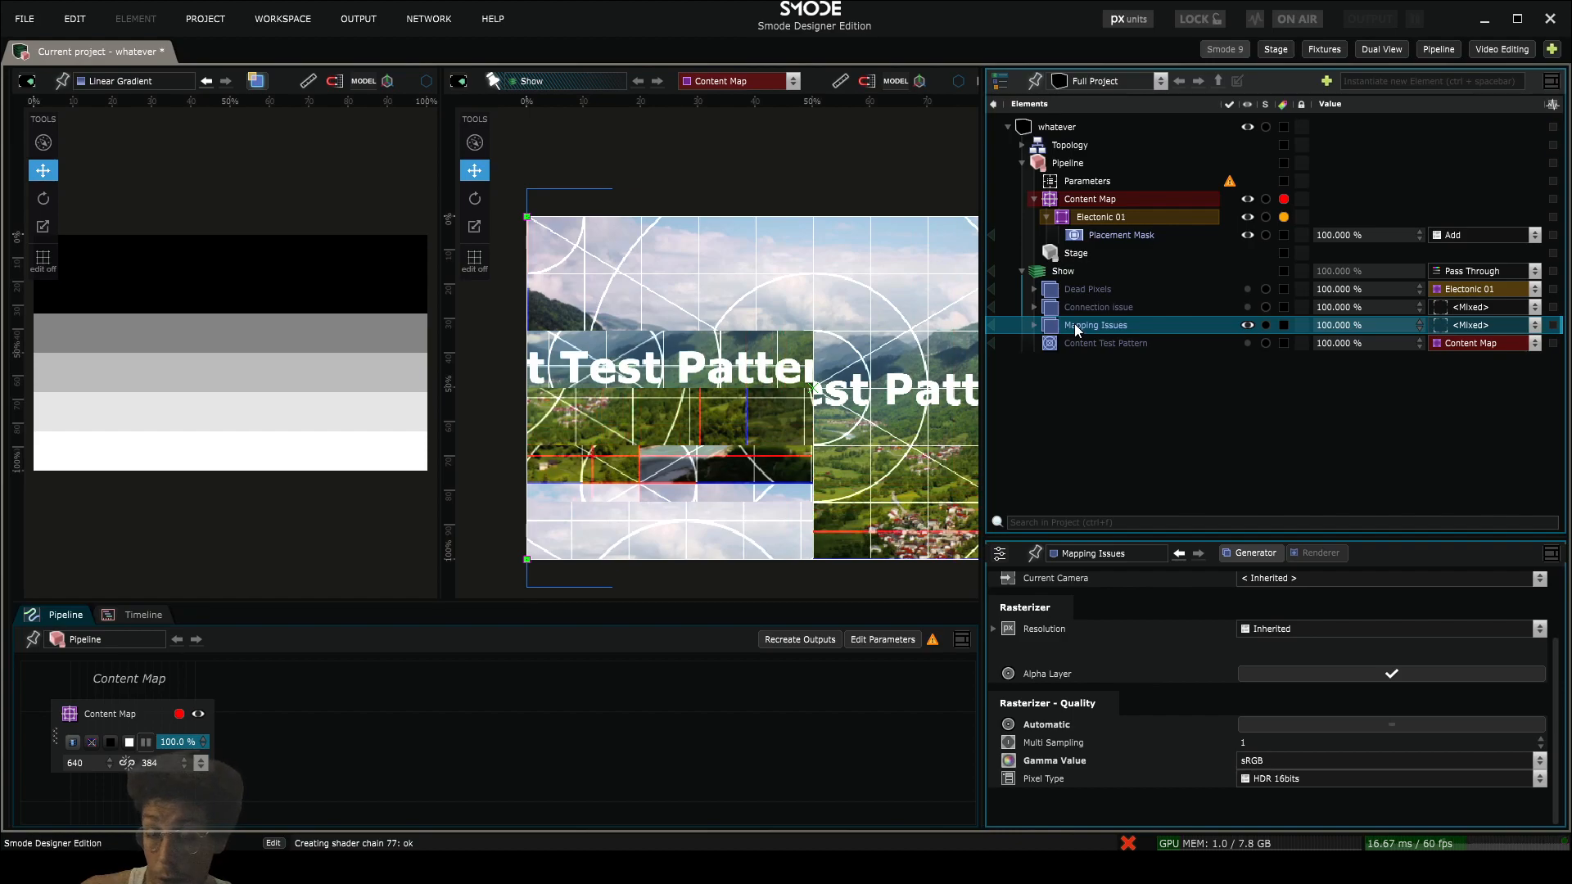
# - Close the extra viewport and visualize Show with the Content Map in the single remaining viewport
pyautogui.click(639, 80)
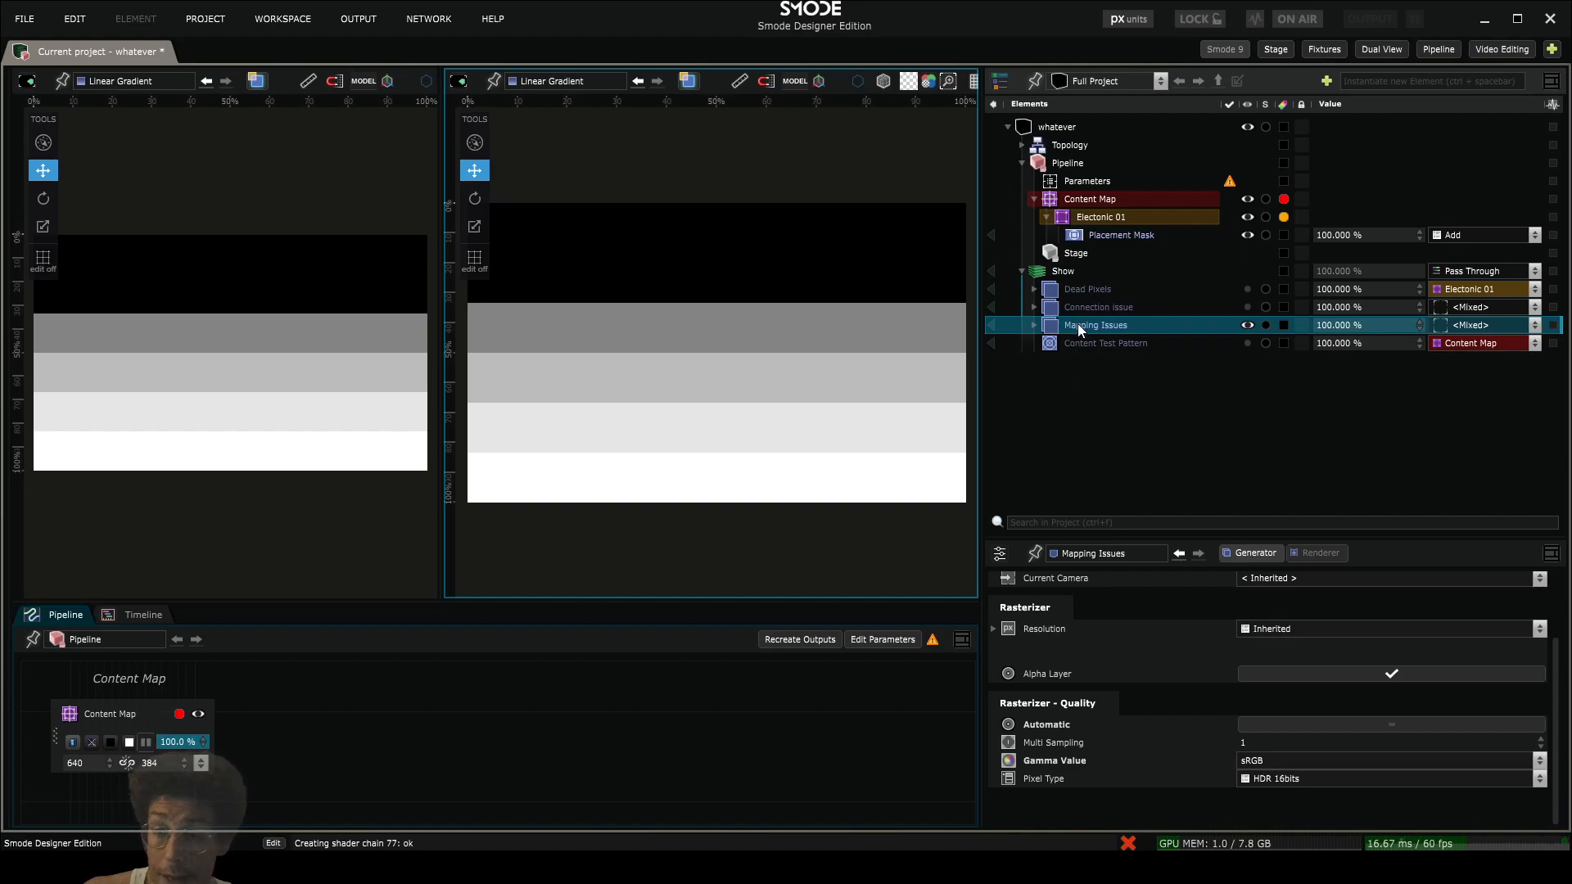
pyautogui.scroll(-3, 943, 82)
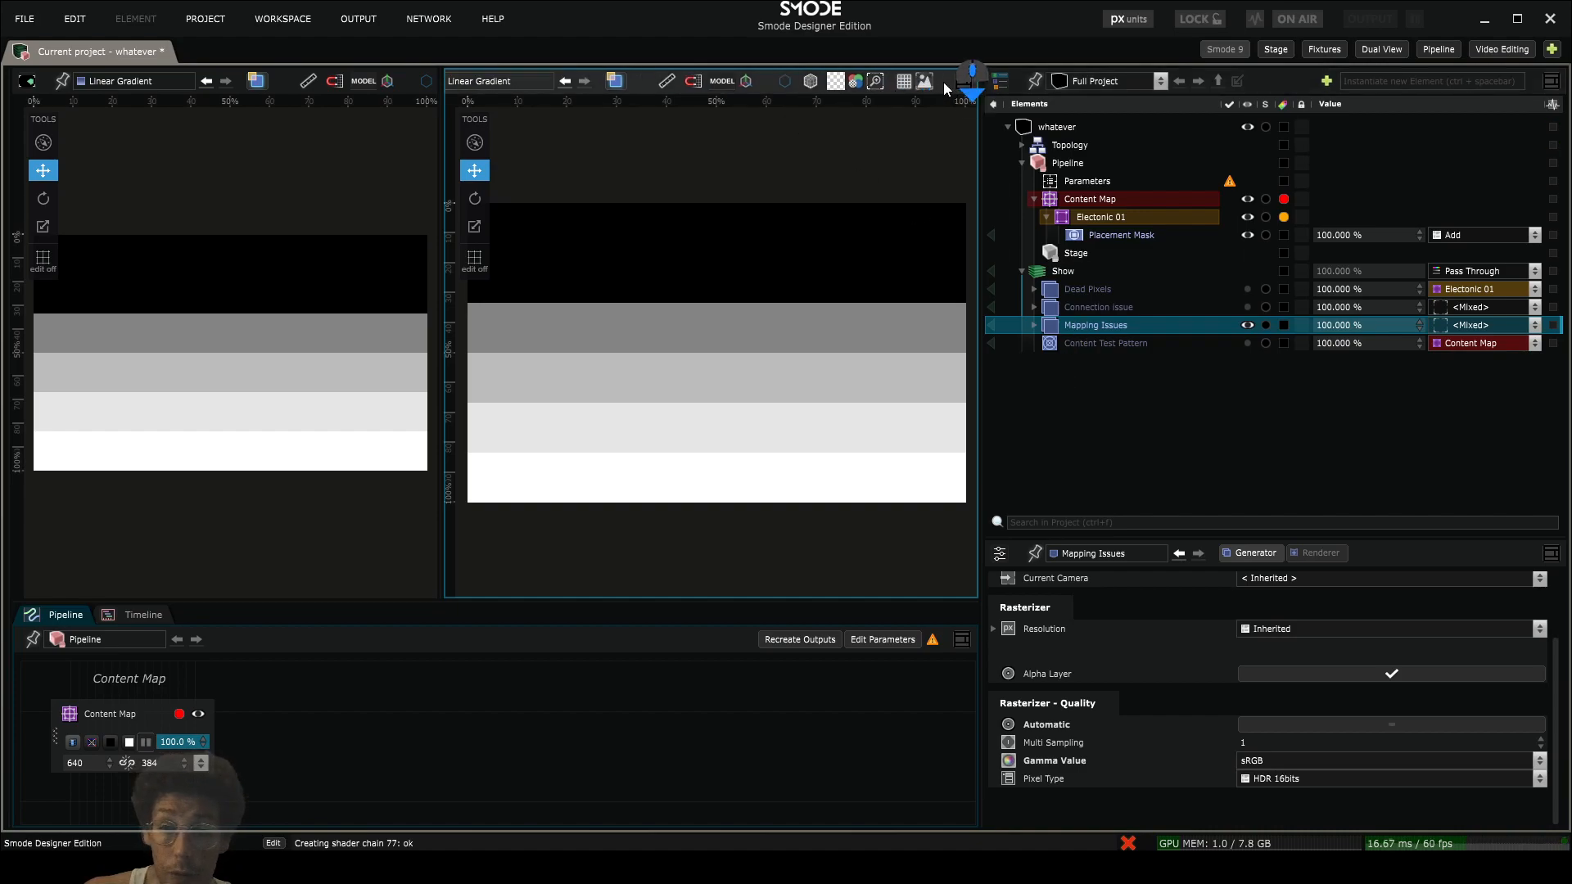
pyautogui.click(962, 82)
pyautogui.click(992, 175)
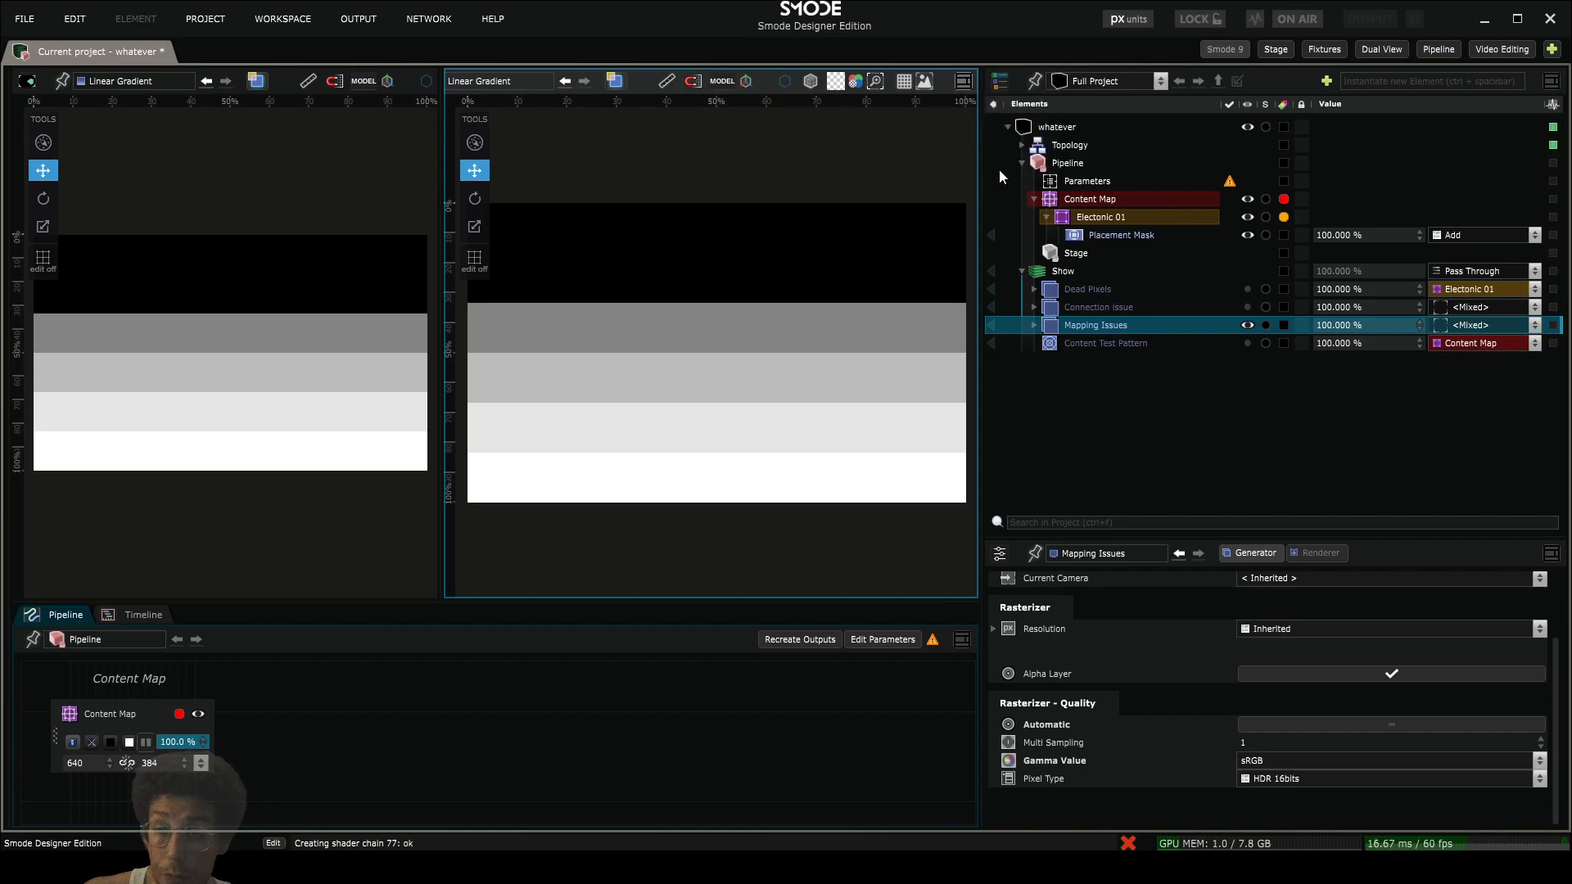
pyautogui.click(991, 324)
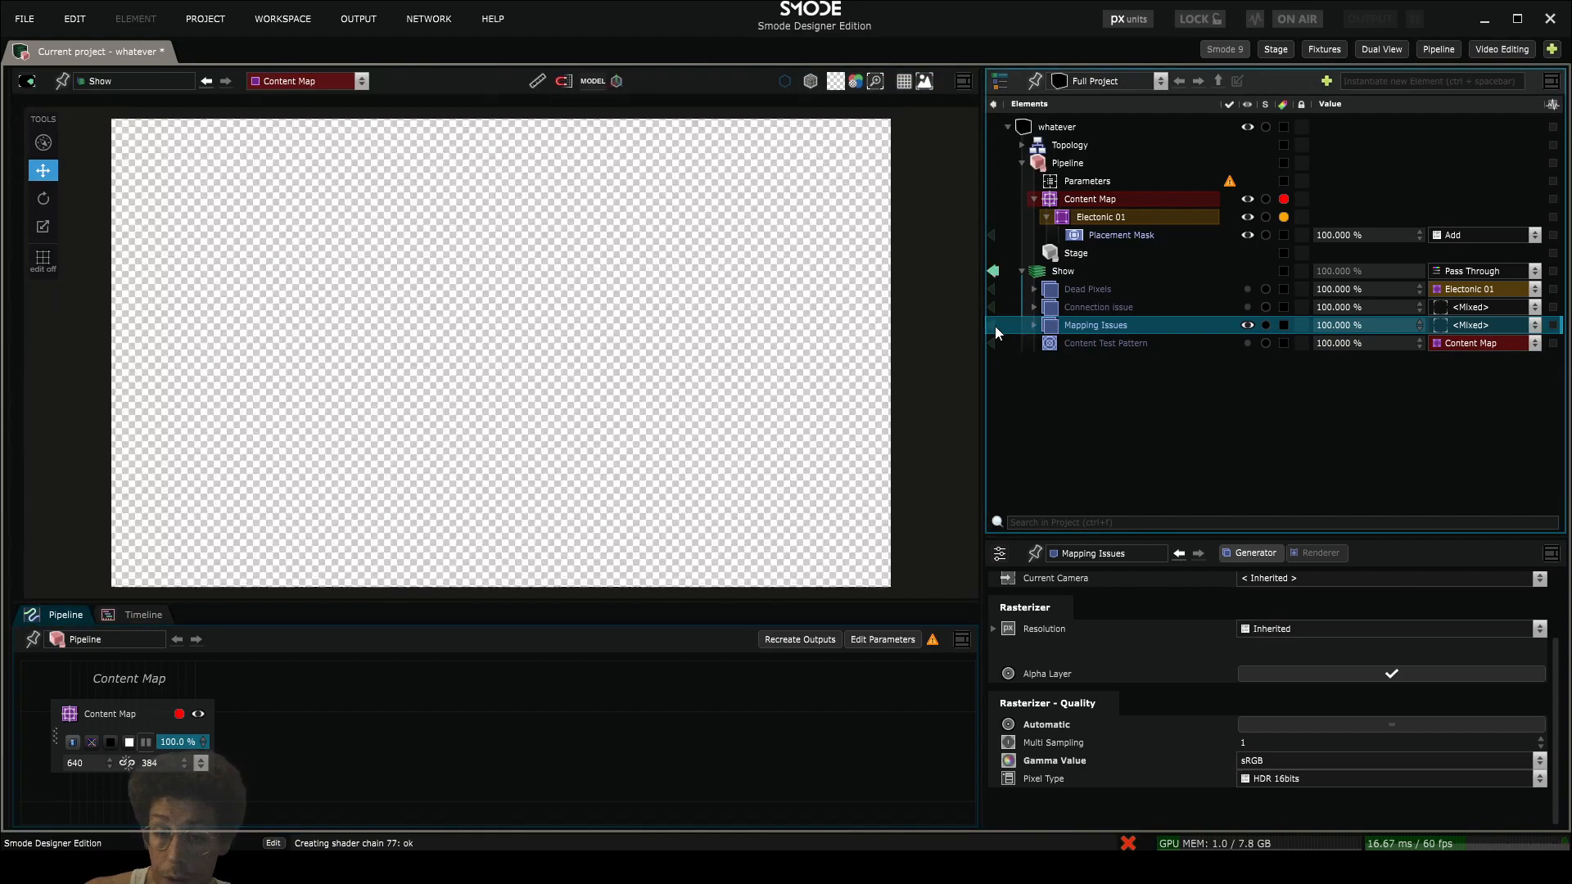
# - Add a new 2D compo layer to Show and rename it Latency
pyautogui.rightClick(1054, 360)
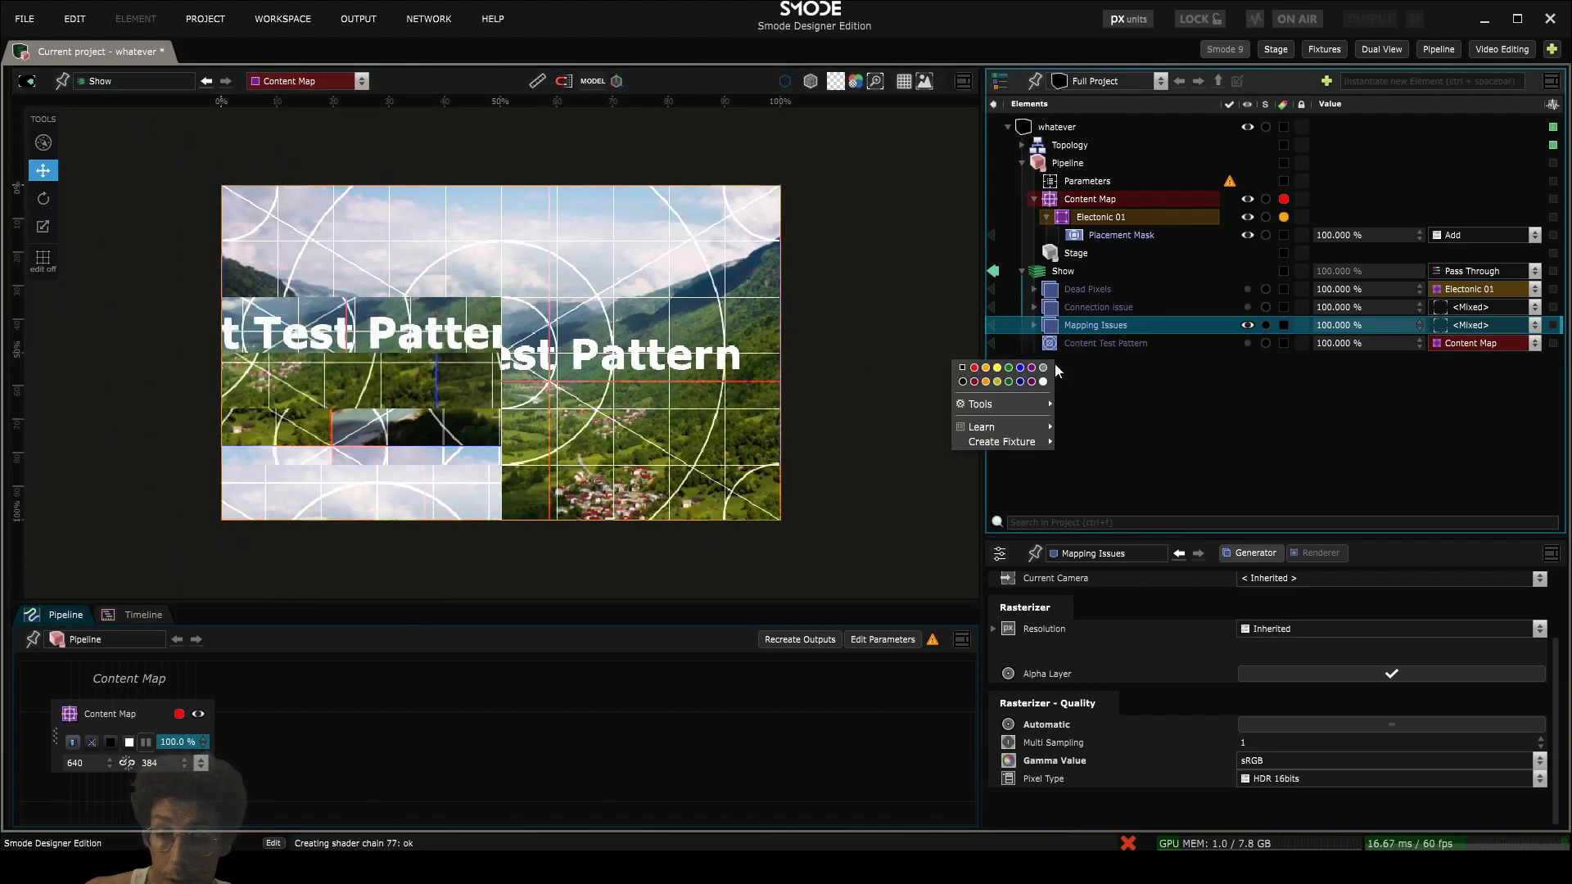
pyautogui.moveTo(1004, 405)
pyautogui.moveTo(1077, 420)
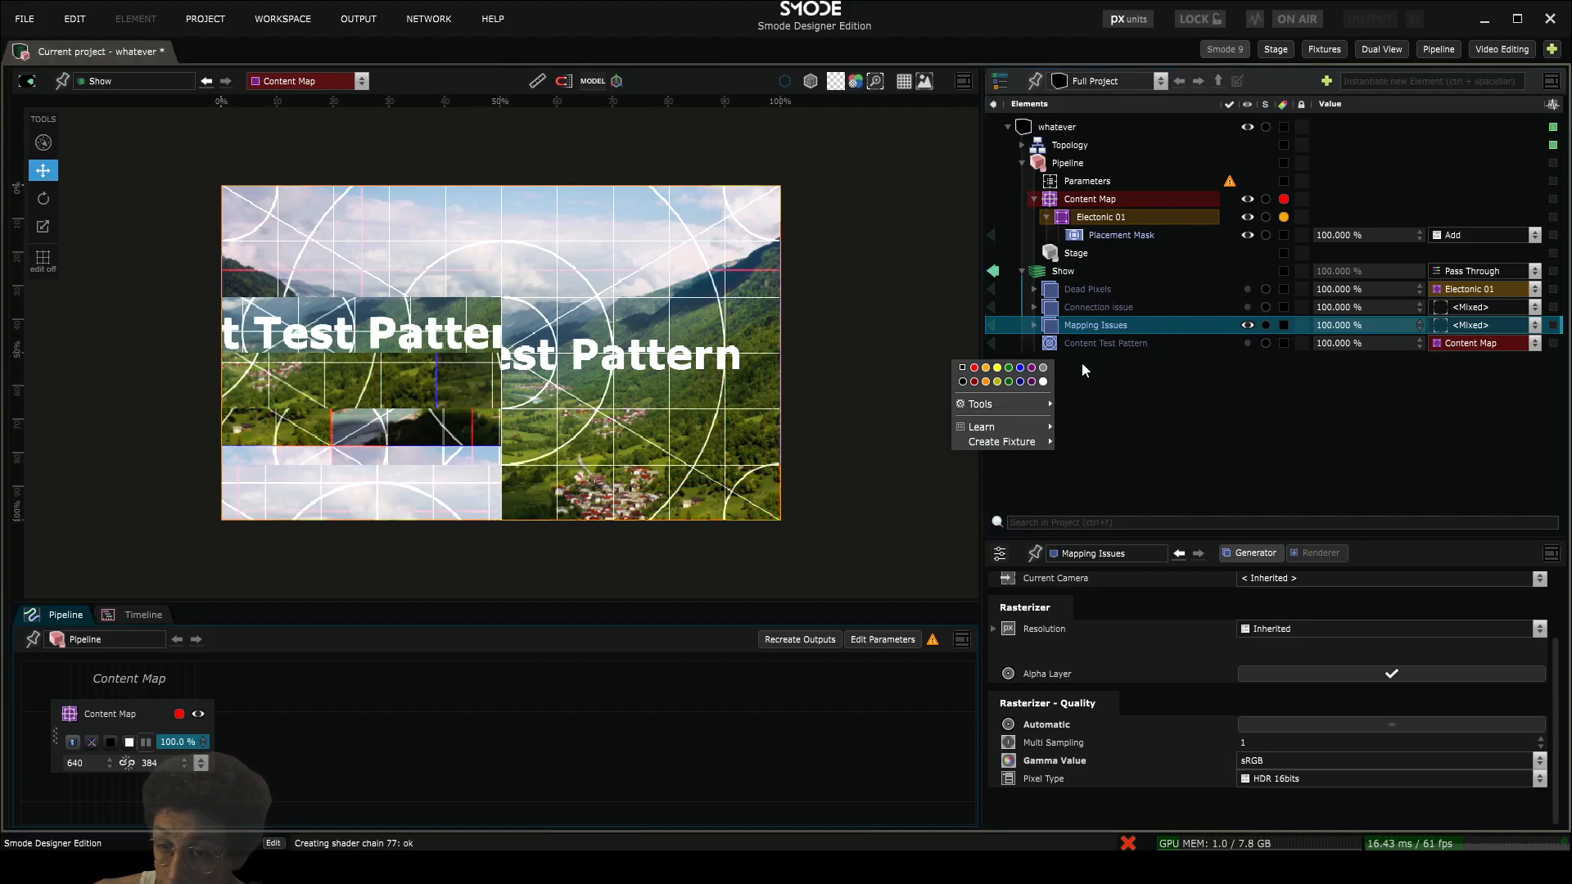
pyautogui.click(1050, 273)
pyautogui.rightClick(1050, 272)
pyautogui.moveTo(979, 342)
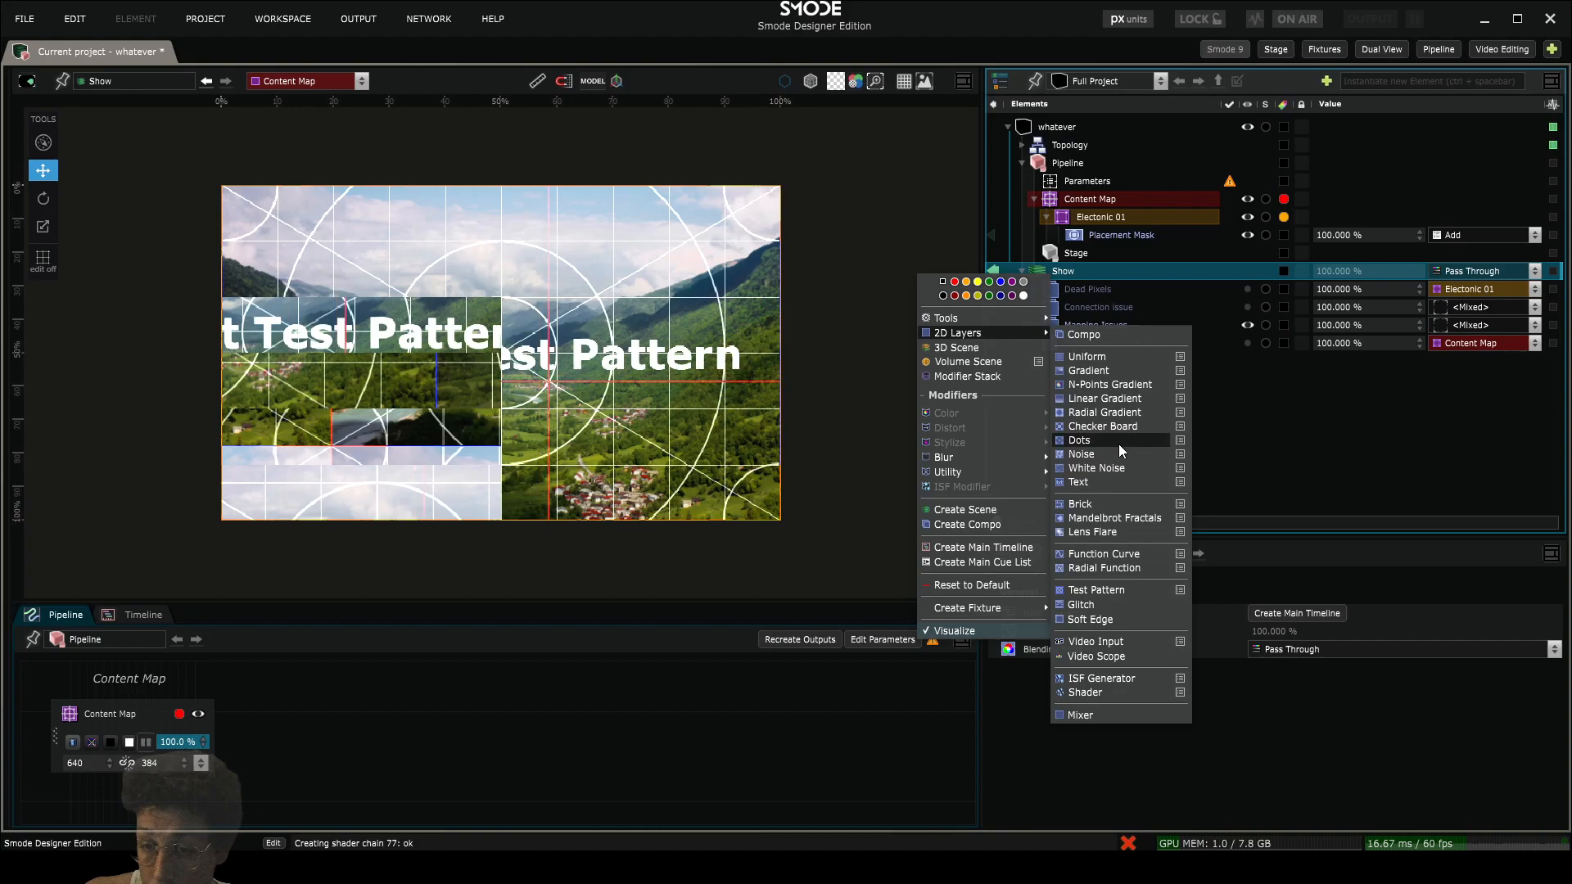
pyautogui.click(1104, 336)
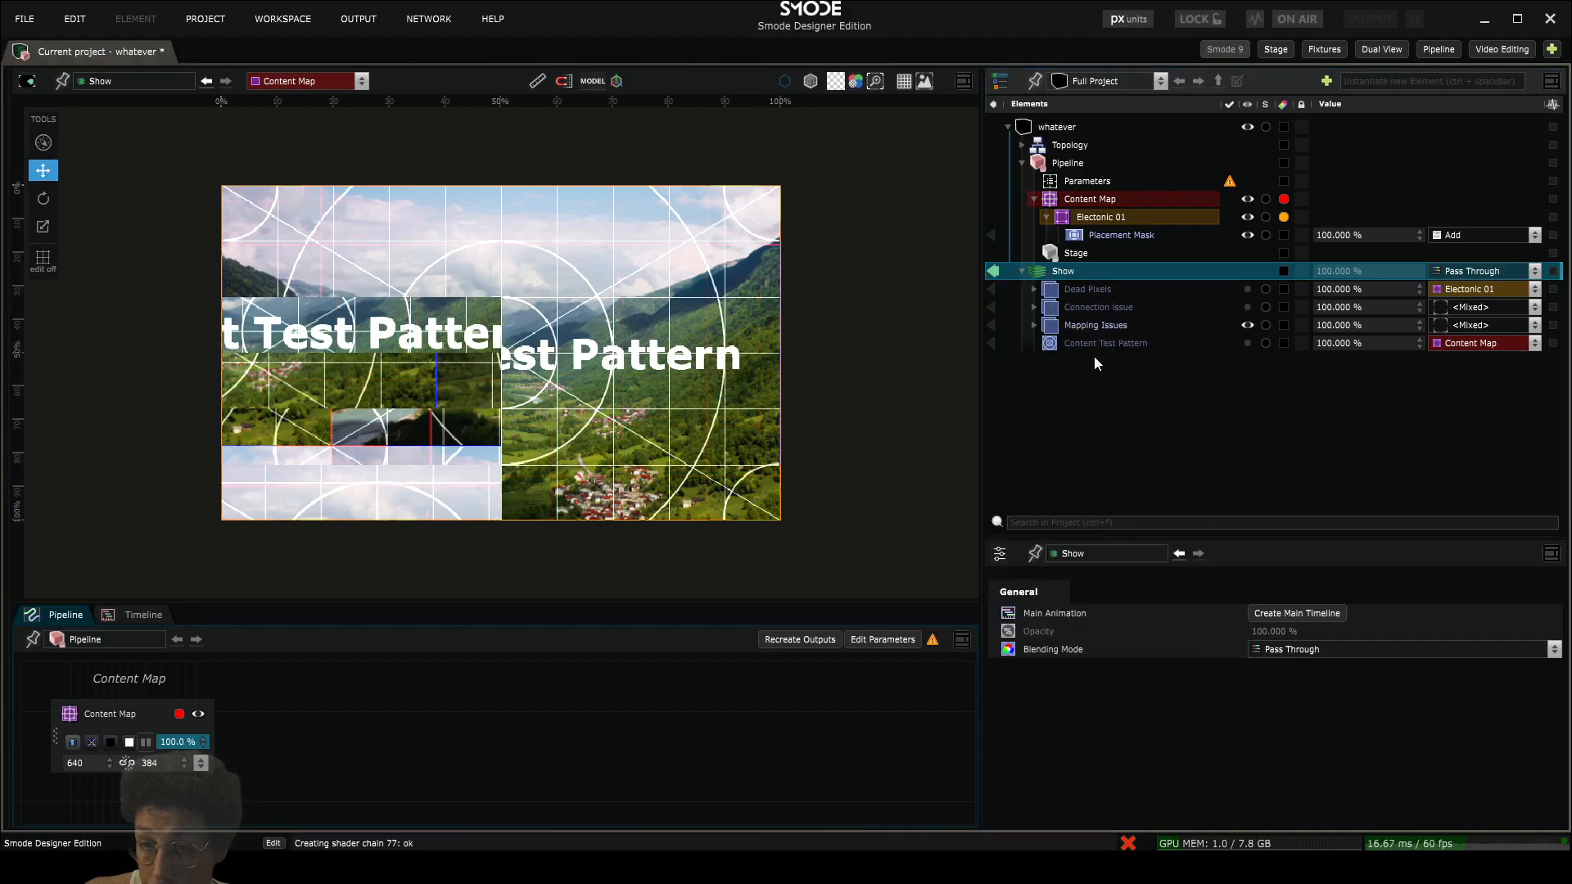
pyautogui.doubleClick(1078, 360)
pyautogui.write('La')
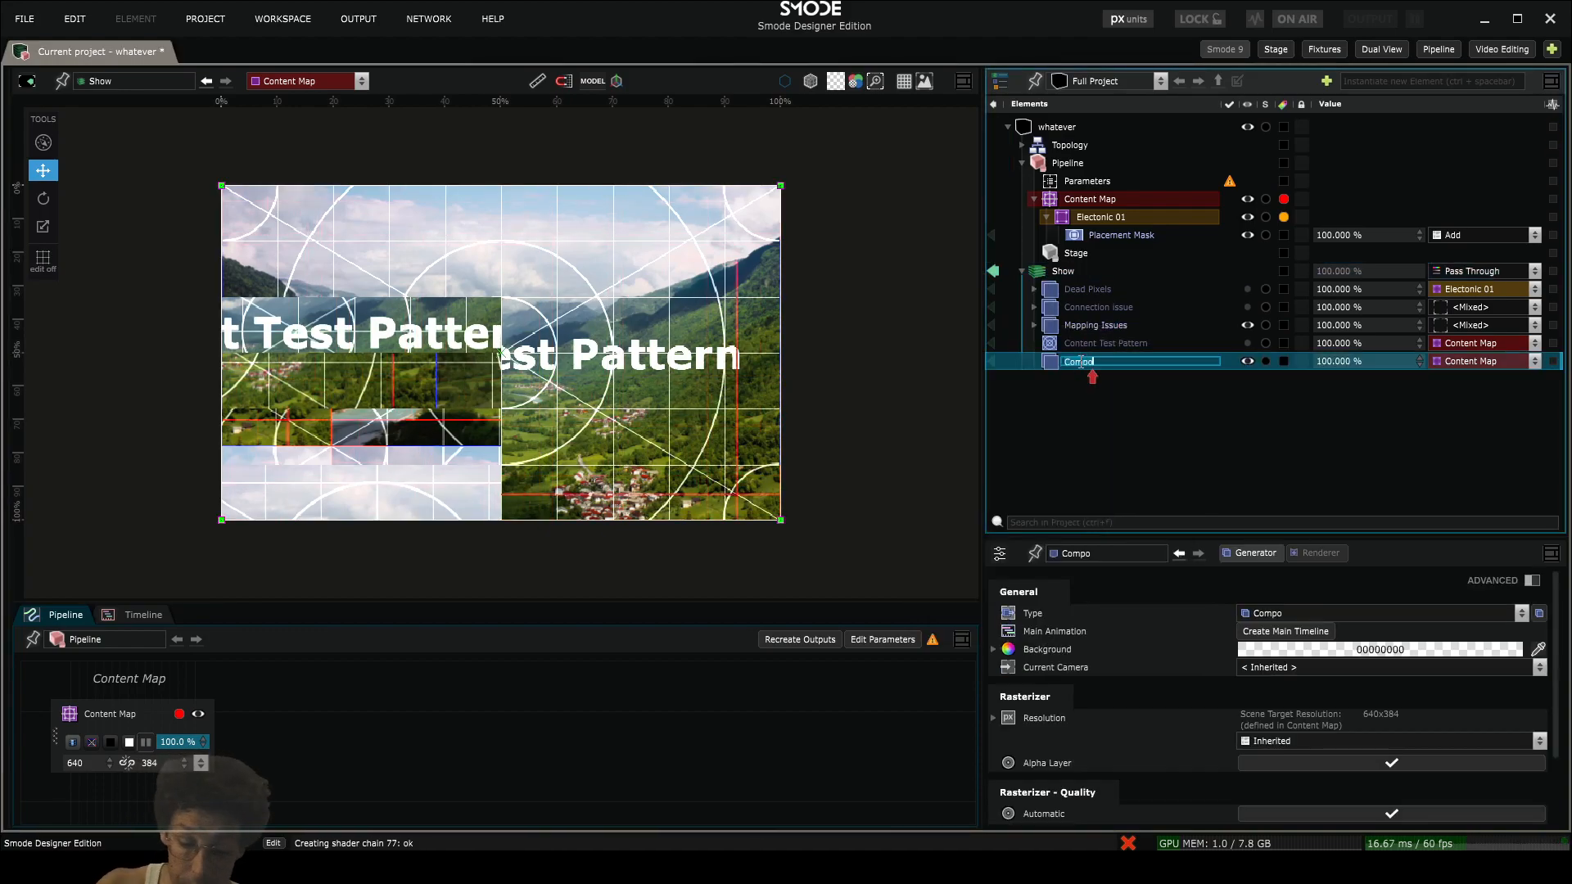
pyautogui.write('tency')
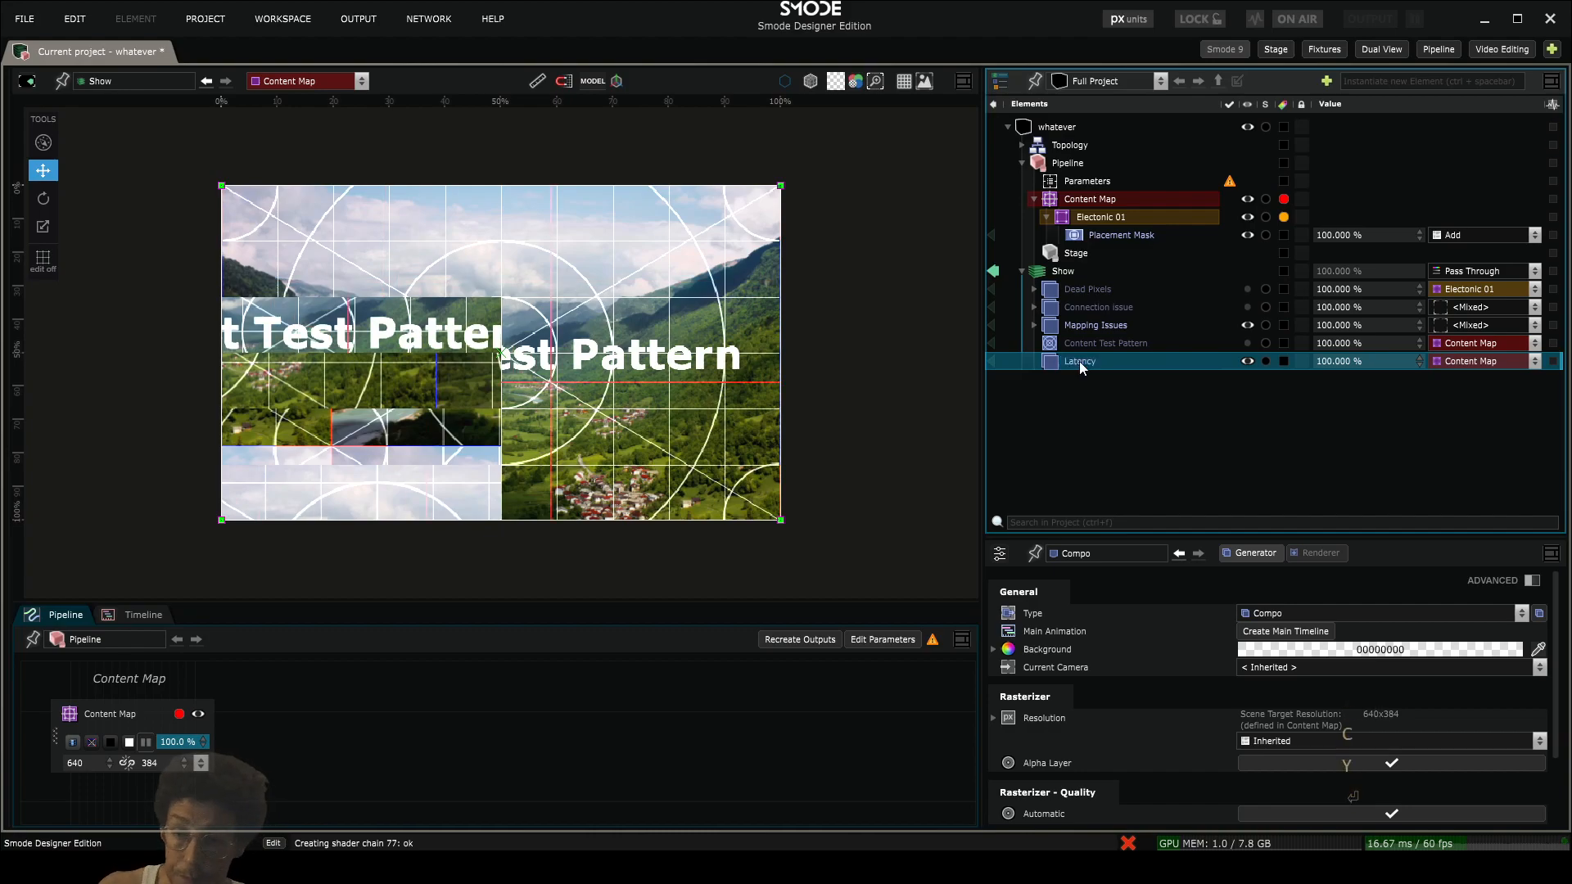
pyautogui.press('Return')
# - Move the Latency compo directly above Content Test Pattern and disable the Mapping Issues compo
pyautogui.moveTo(1084, 357); pyautogui.dragTo(1085, 334)
pyautogui.click(1085, 326)
pyautogui.click(1077, 341)
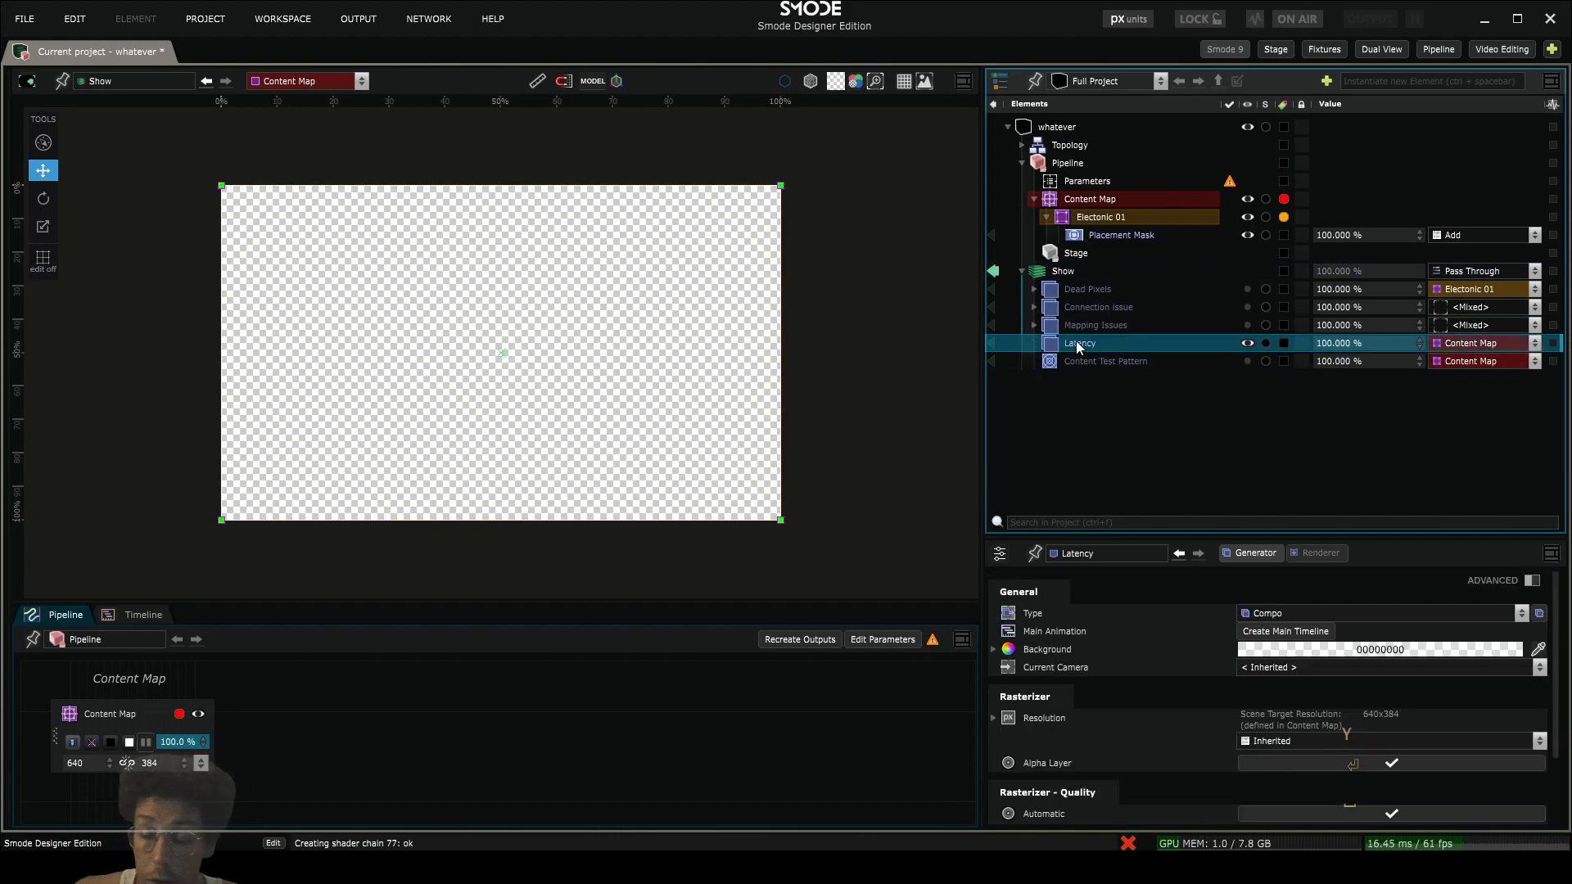
pyautogui.rightClick(1080, 344)
pyautogui.moveTo(1023, 341)
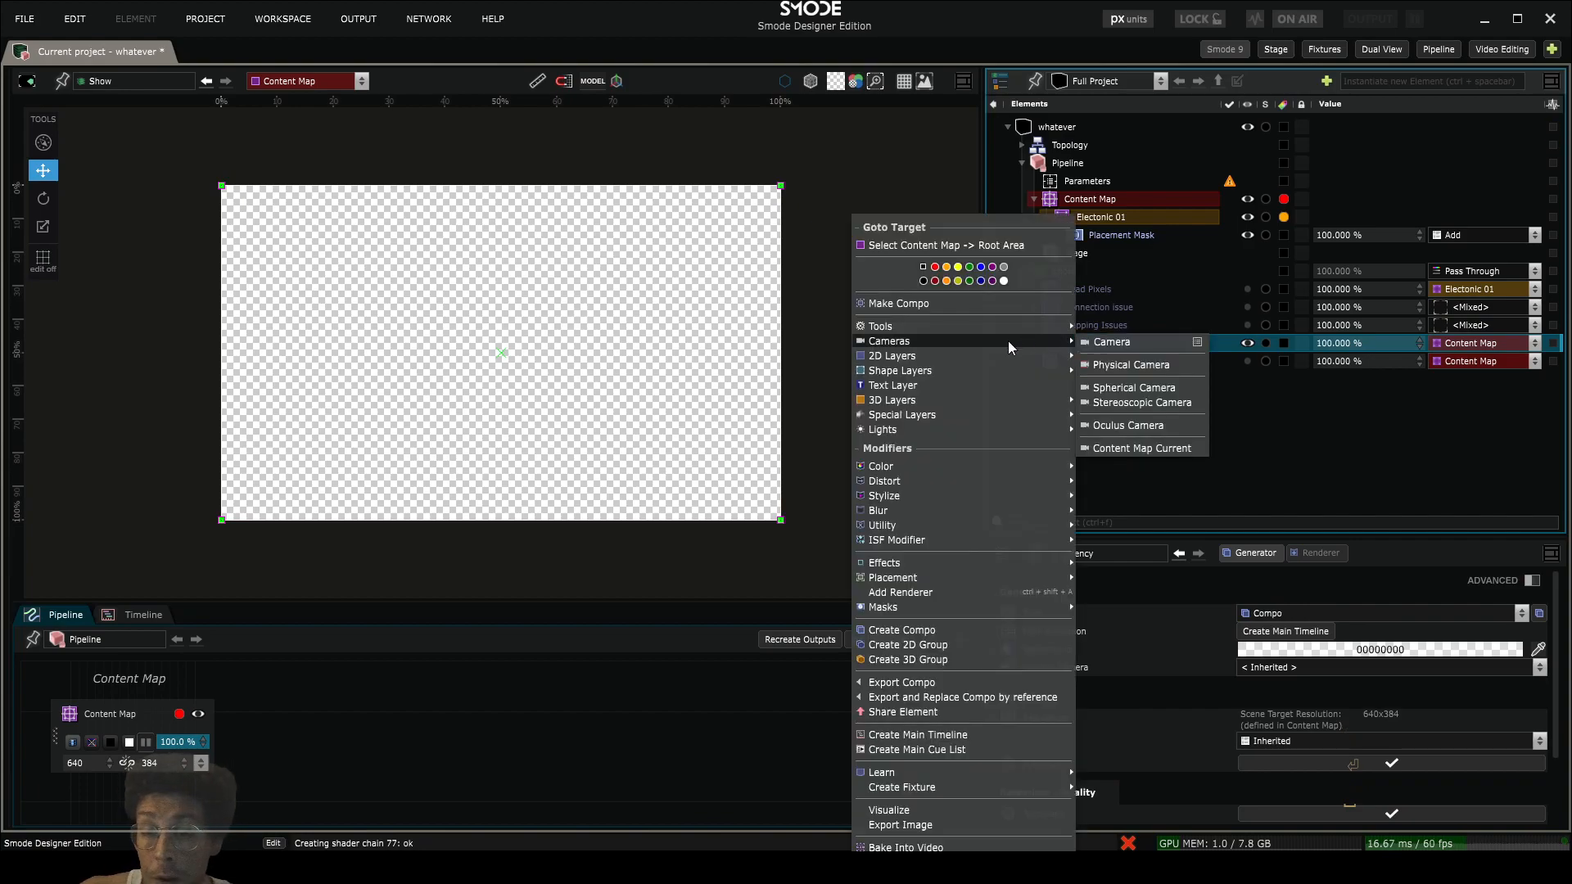
pyautogui.moveTo(932, 352)
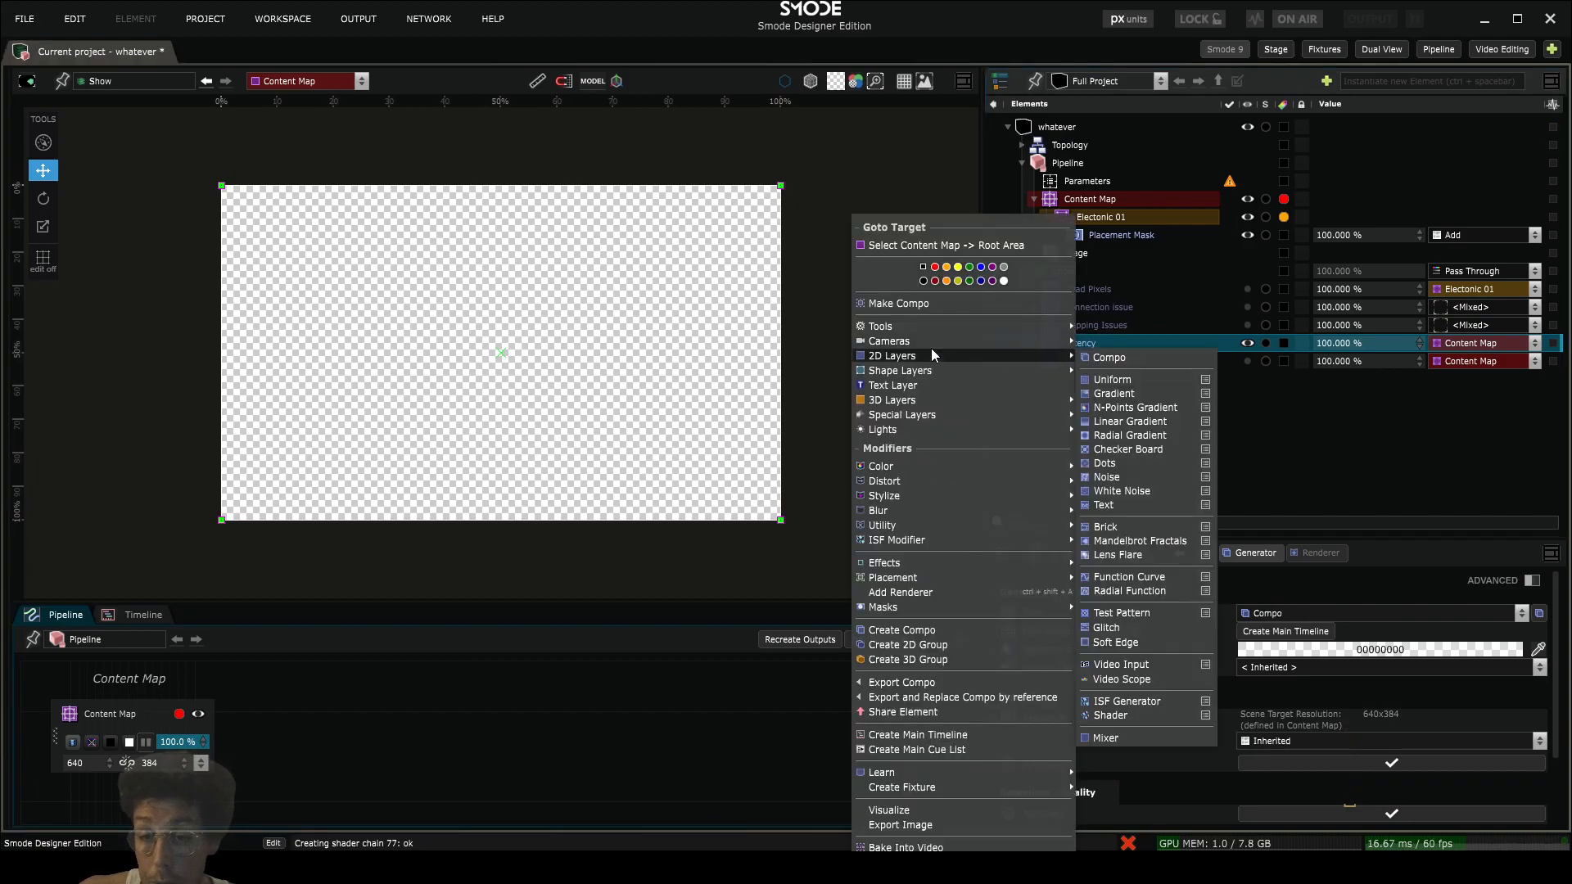
pyautogui.click(1255, 290)
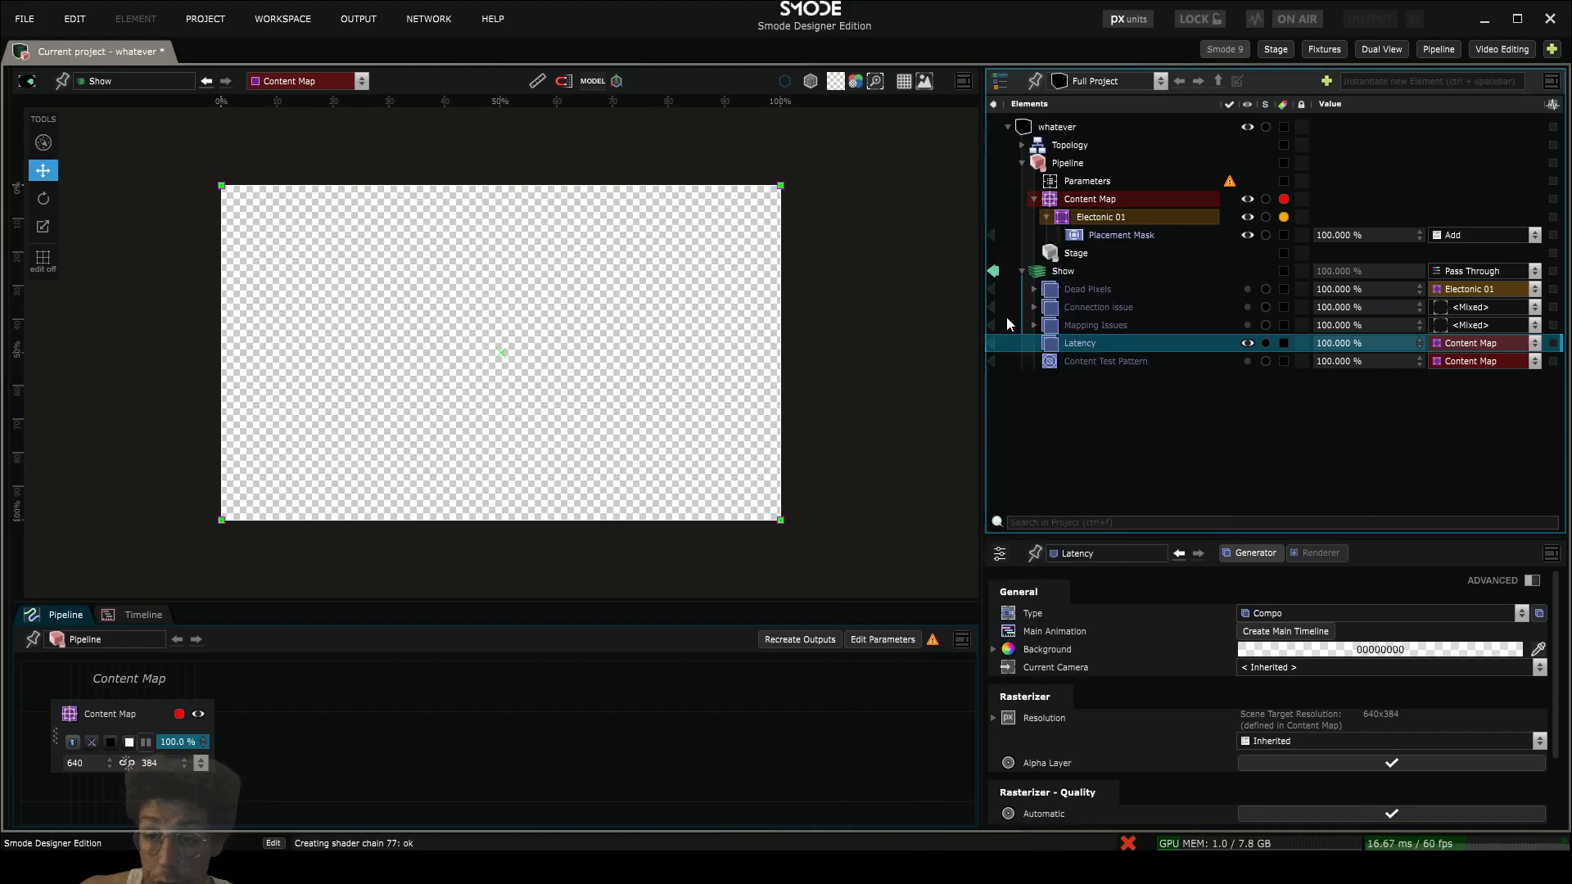
# - Copy the tolmin.jpg image layer from Connection Issue into the Latency compo and enable the copy
pyautogui.click(1033, 307)
pyautogui.moveTo(1082, 329); pyautogui.dragTo(1098, 438)
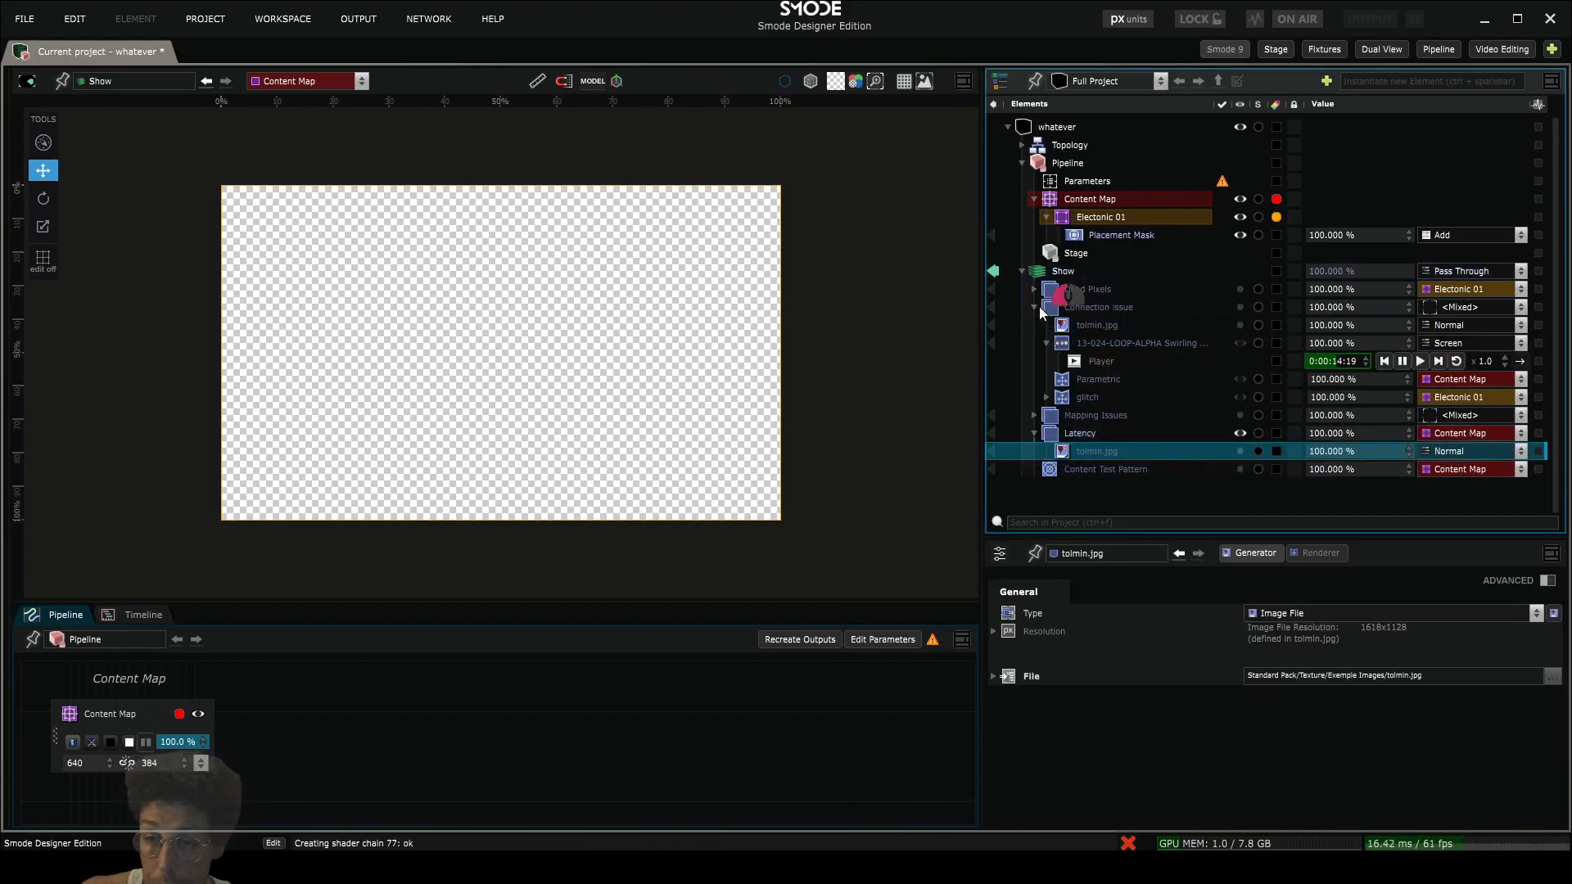
pyautogui.click(1038, 306)
pyautogui.click(1034, 307)
pyautogui.click(1095, 343)
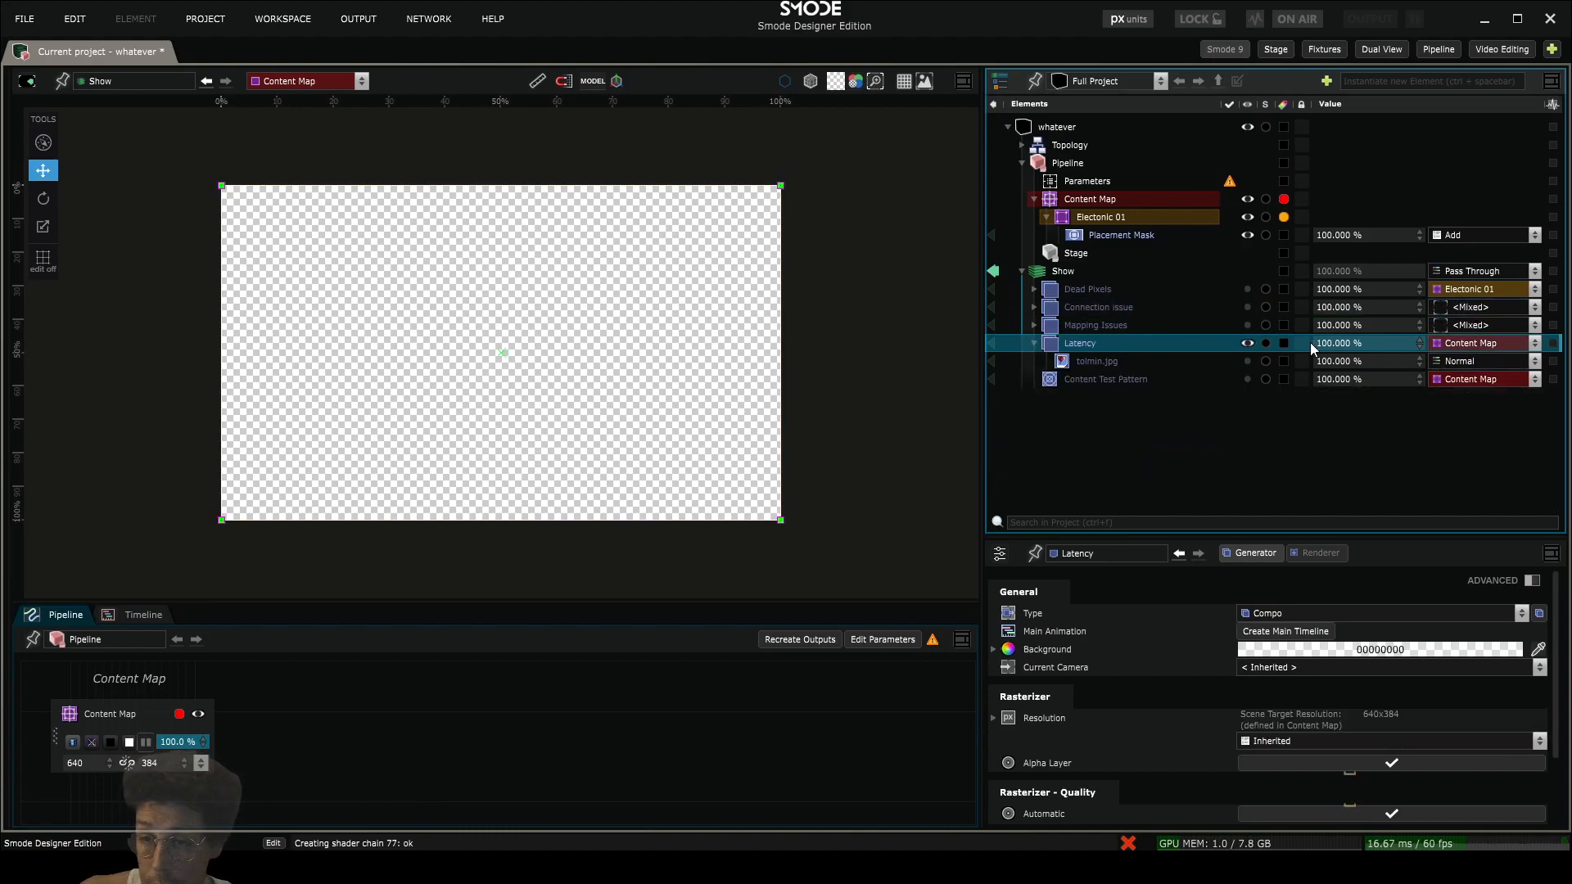
pyautogui.click(1126, 360)
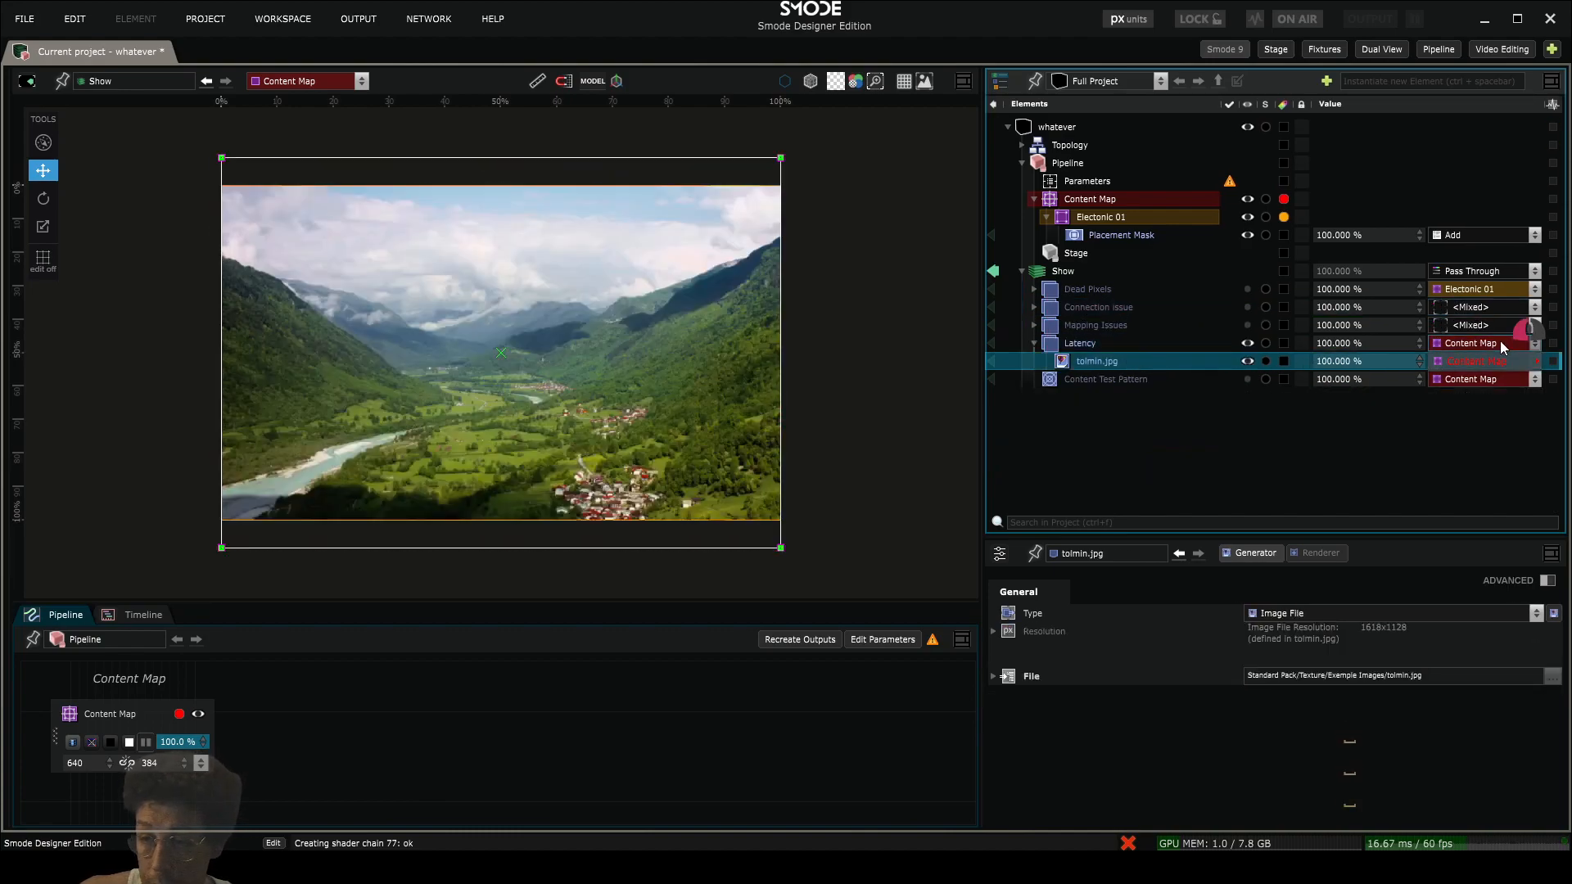
# - Add two parametric renderers to Latency, target the second one at Electonic 01 and name it glitch
pyautogui.click(1082, 343)
pyautogui.hotkey('ctrl', 'shift', 'a')
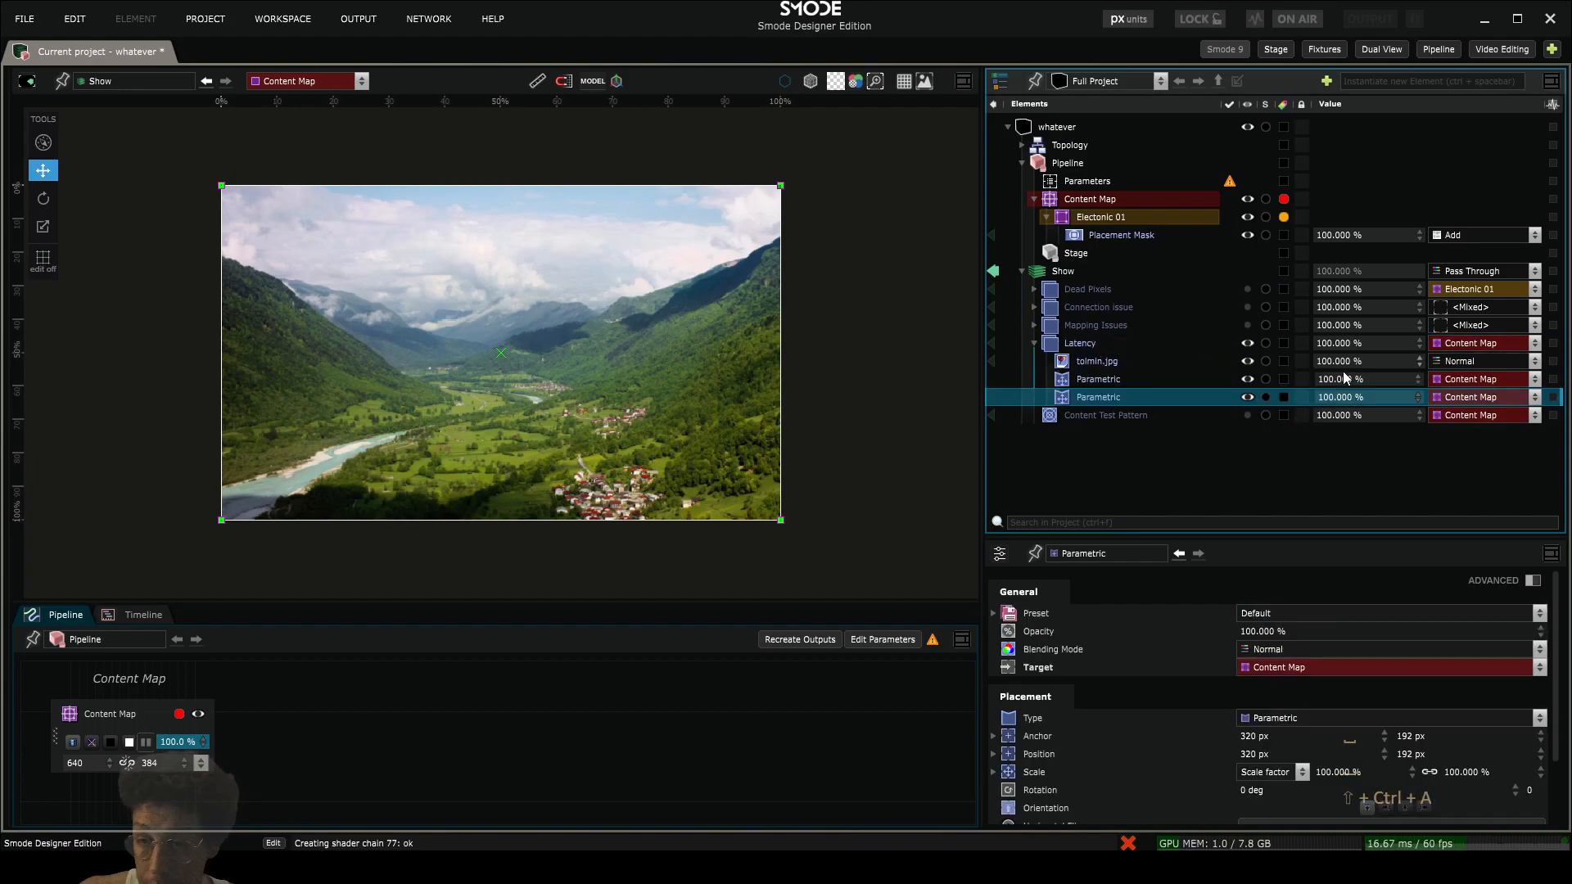
pyautogui.click(1407, 416)
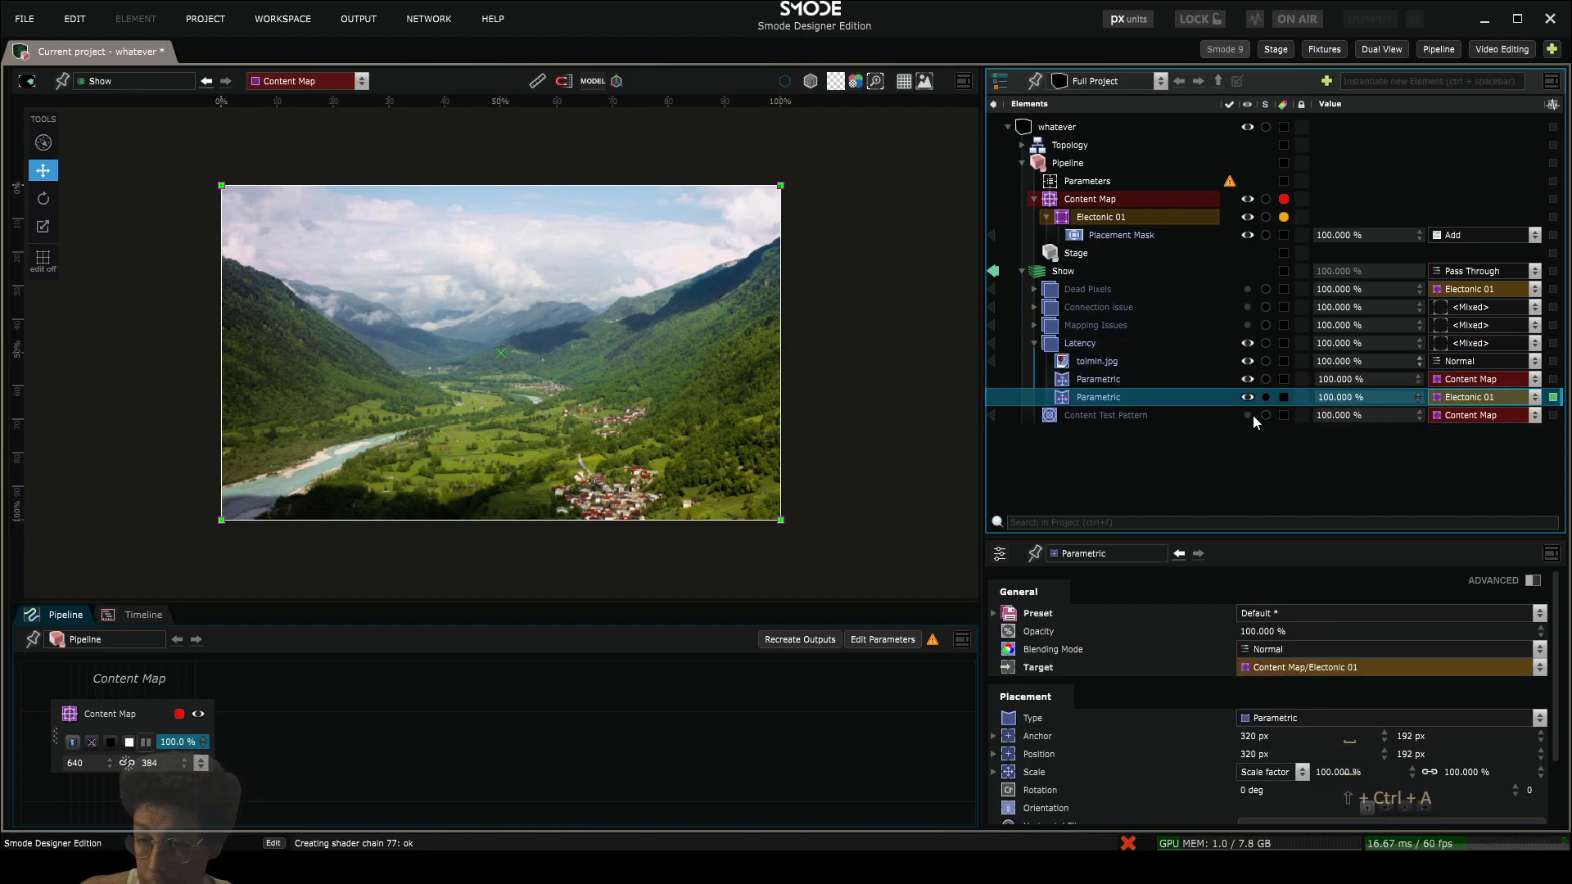
# - Add a Temperature color modifier to Latency's glitch renderer with red at 25.1% and green at 65.7%
pyautogui.rightClick(1084, 398)
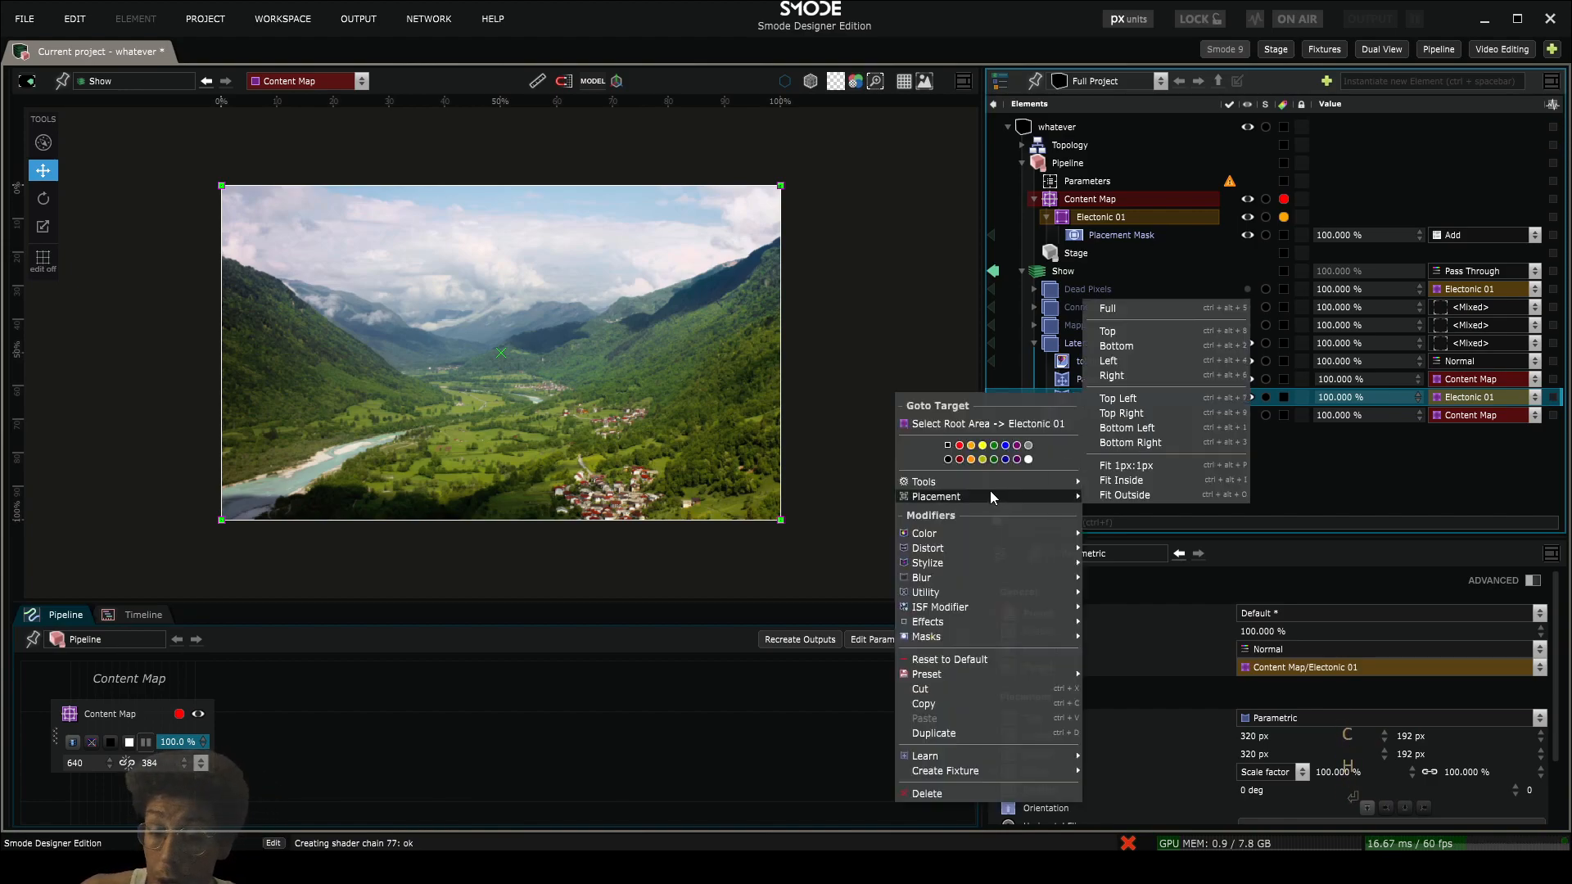
pyautogui.moveTo(969, 532)
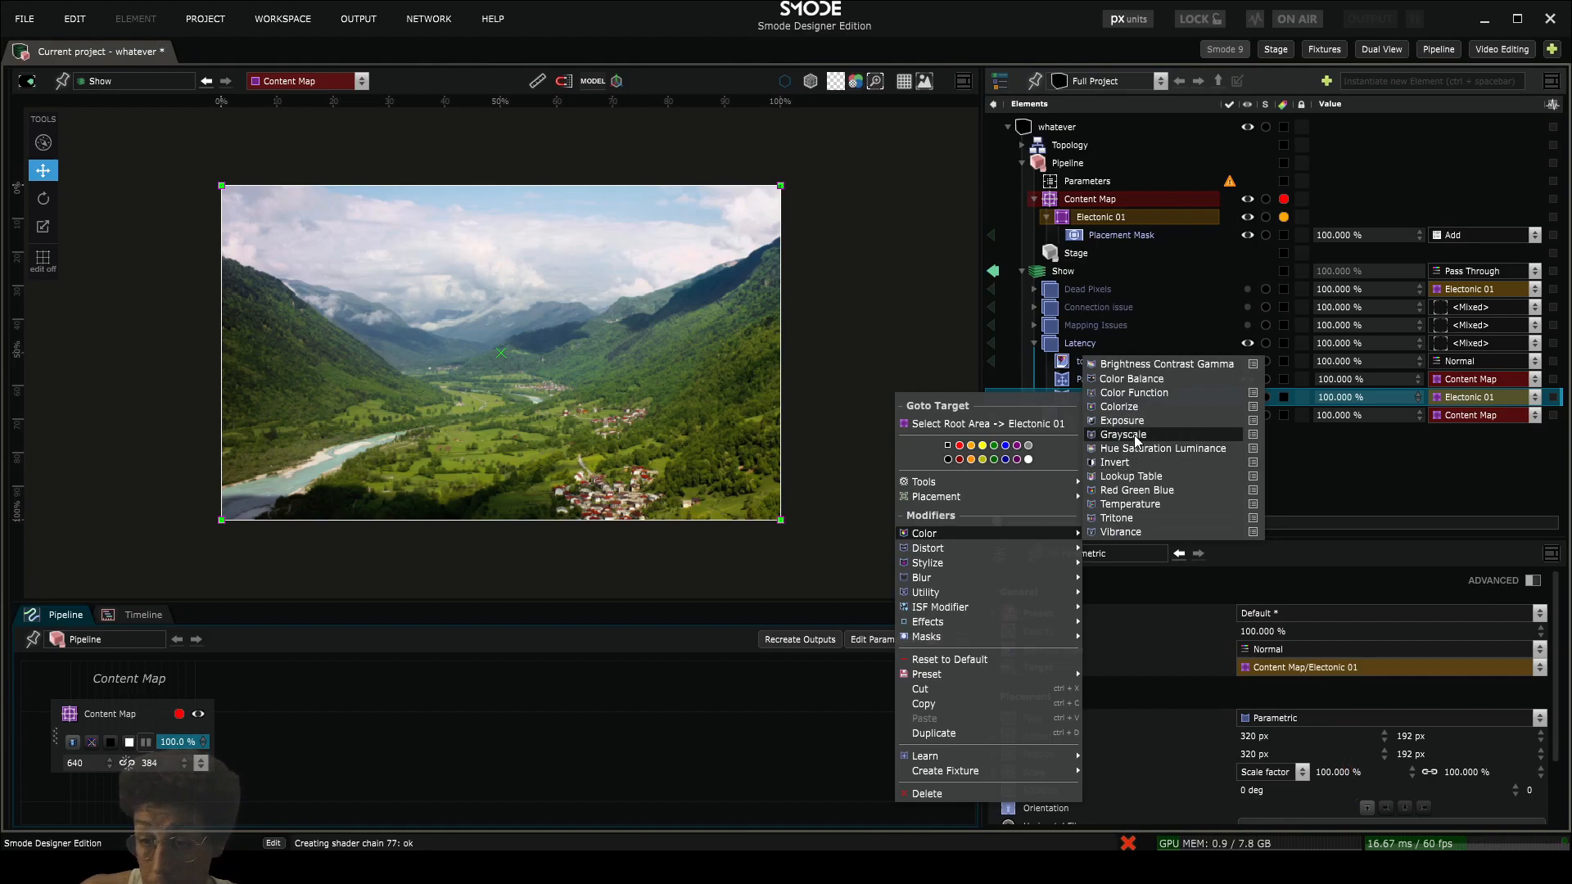
pyautogui.click(1143, 505)
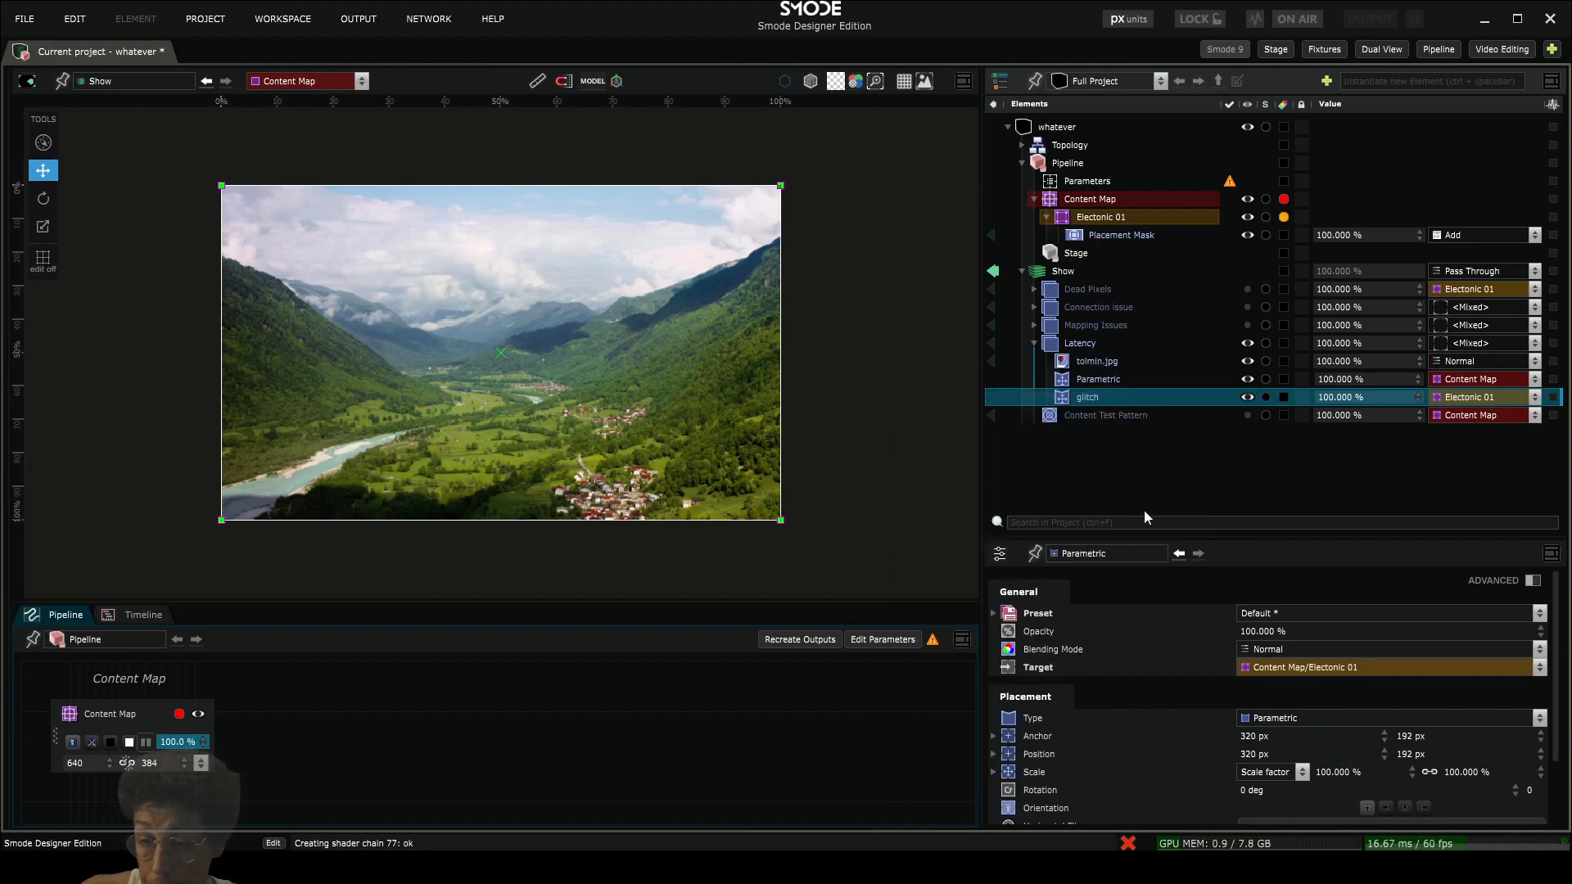
pyautogui.moveTo(1264, 648); pyautogui.dragTo(1305, 809)
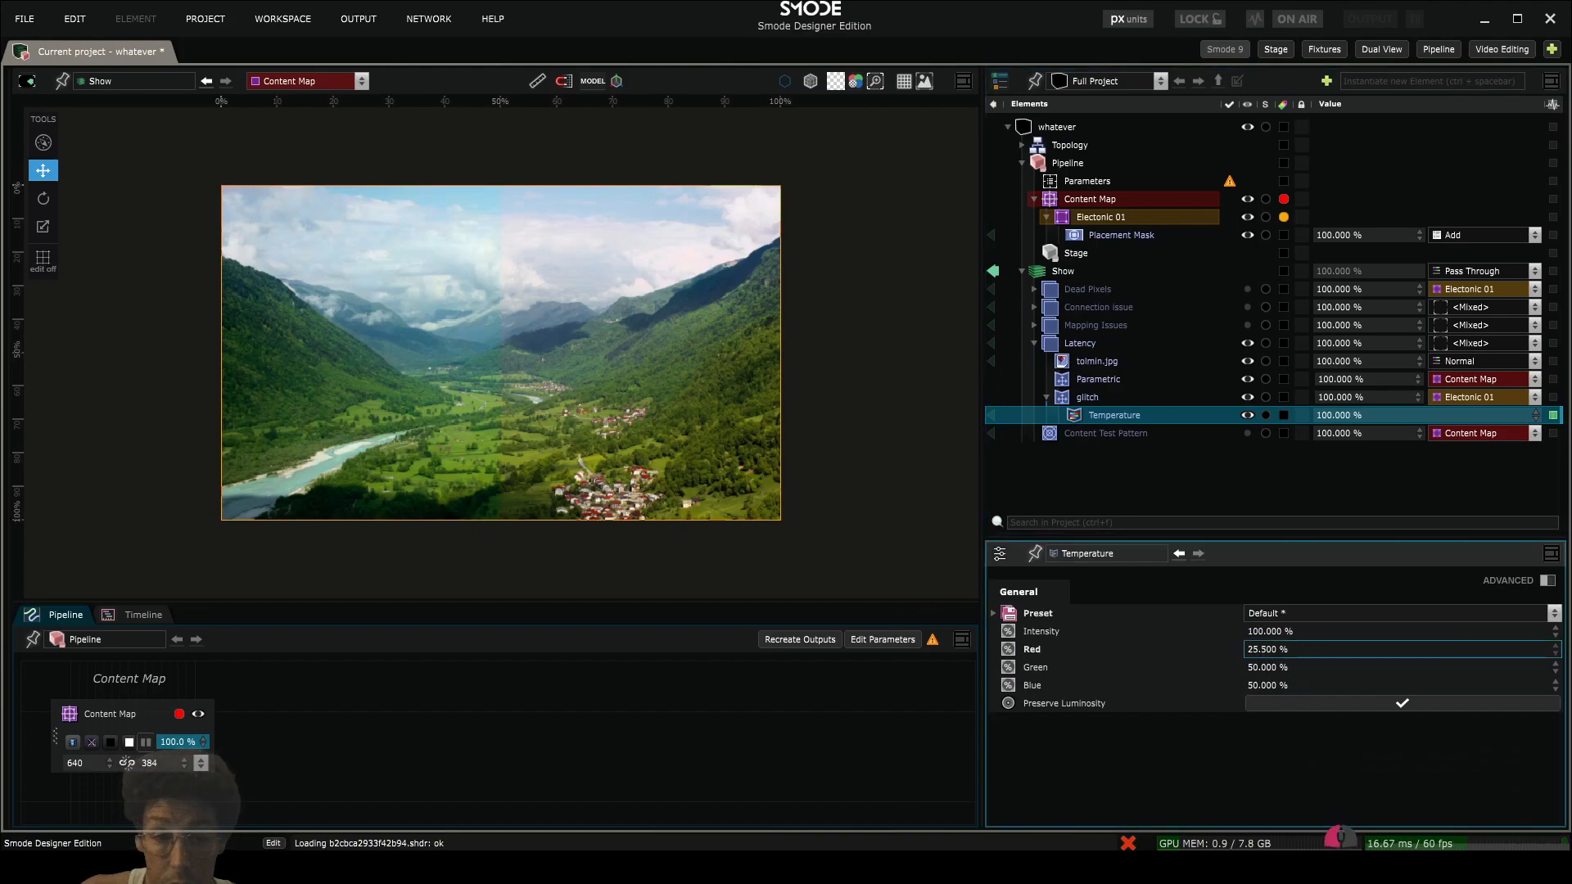
pyautogui.click(1280, 660)
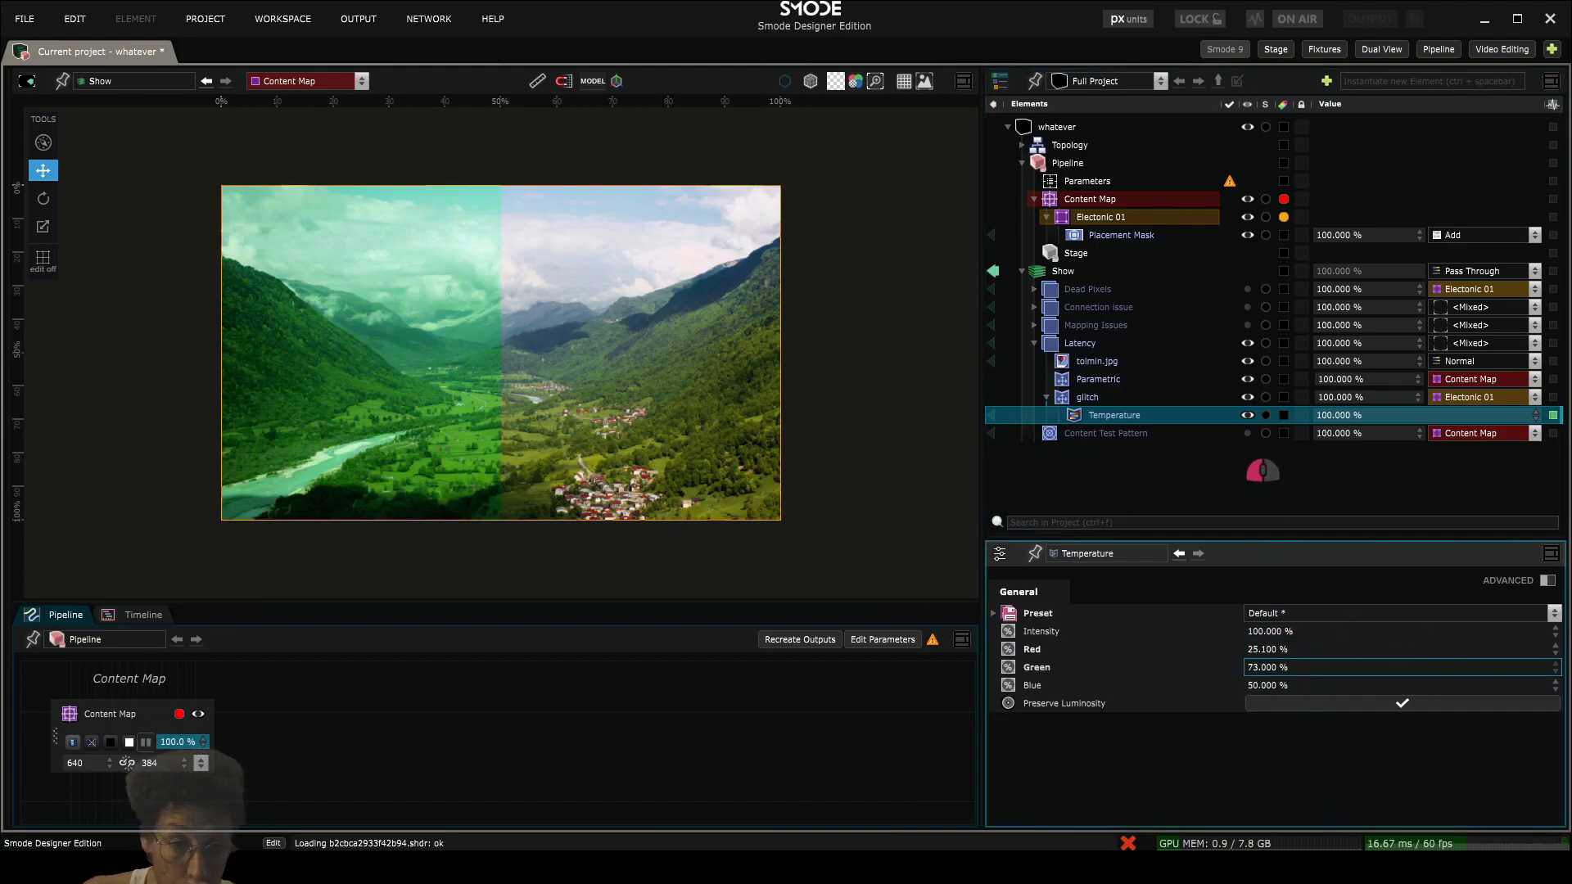
# - Delete the Temperature modifier from Latency's glitch renderer
pyautogui.rightClick(1097, 415)
pyautogui.moveTo(962, 473)
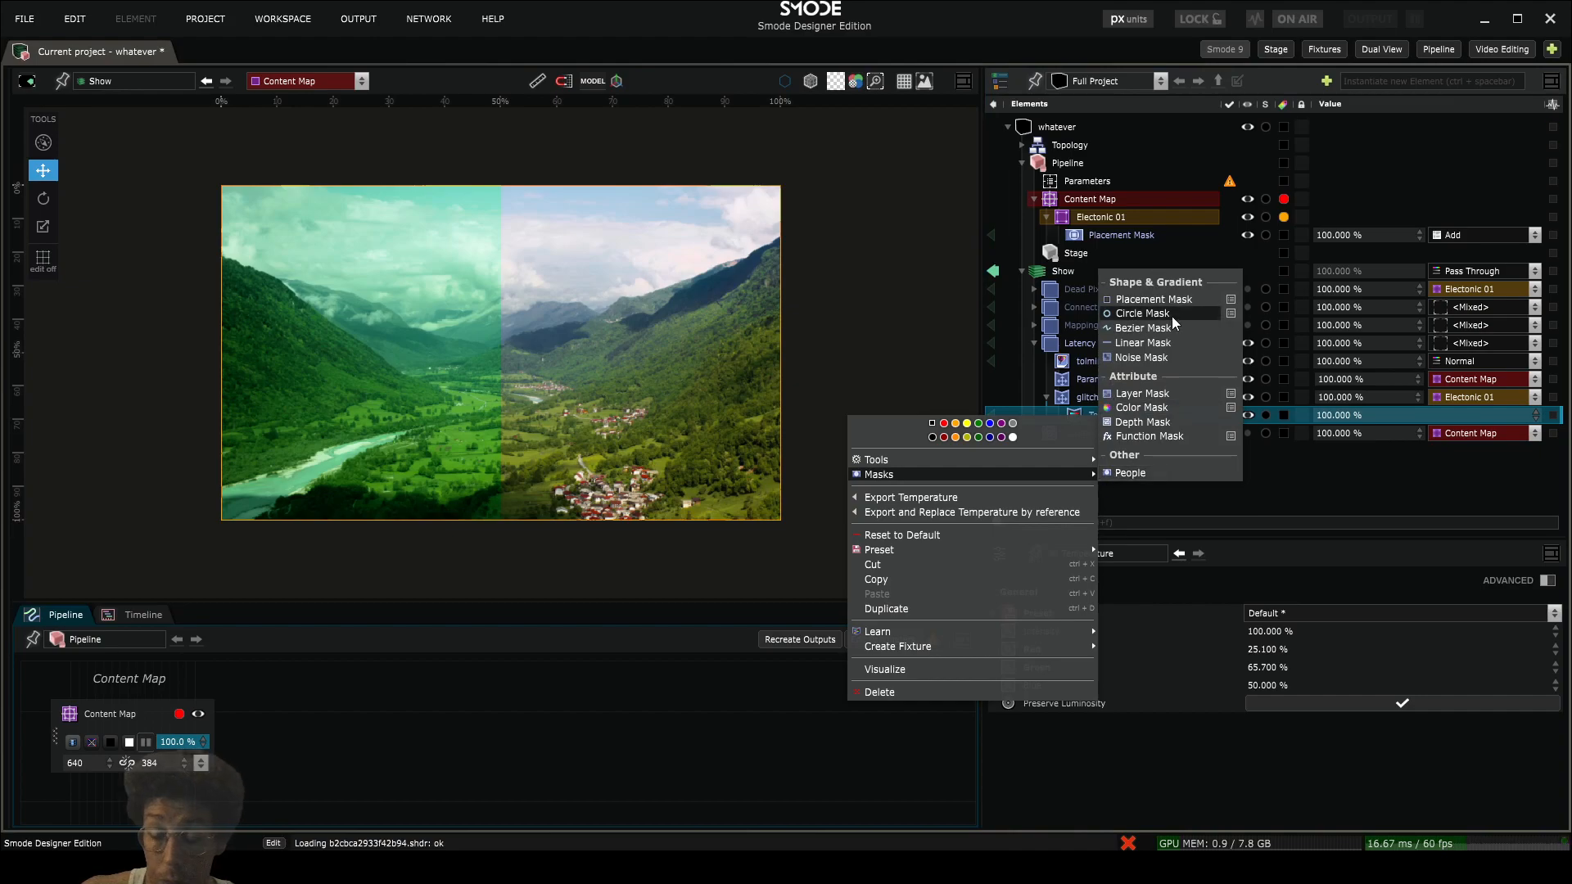
pyautogui.click(1318, 513)
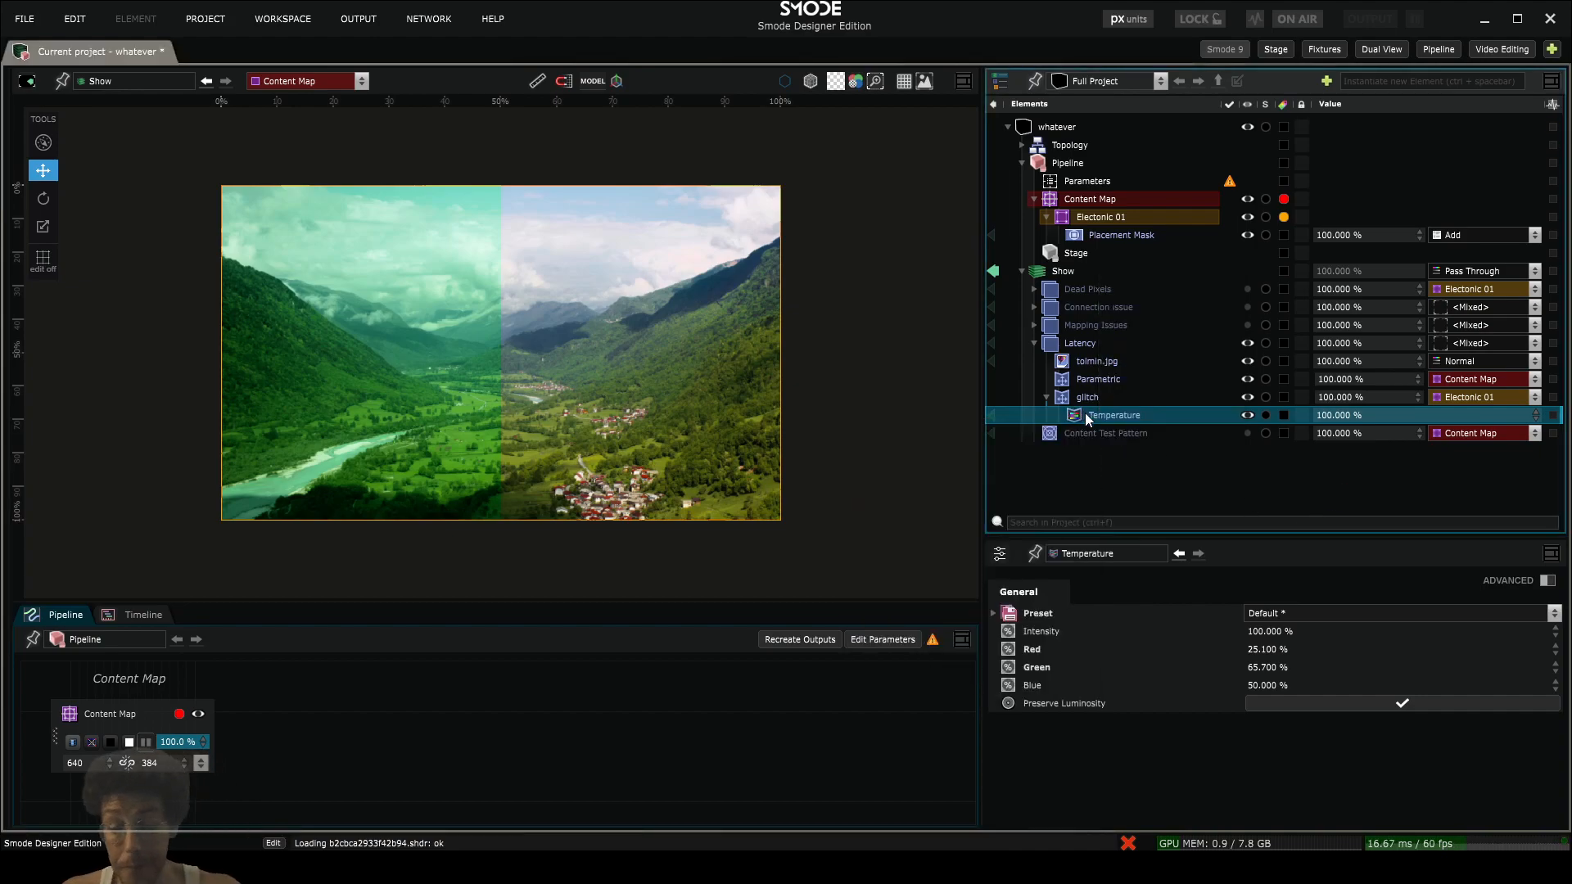
pyautogui.press('Delete')
pyautogui.press('Return')
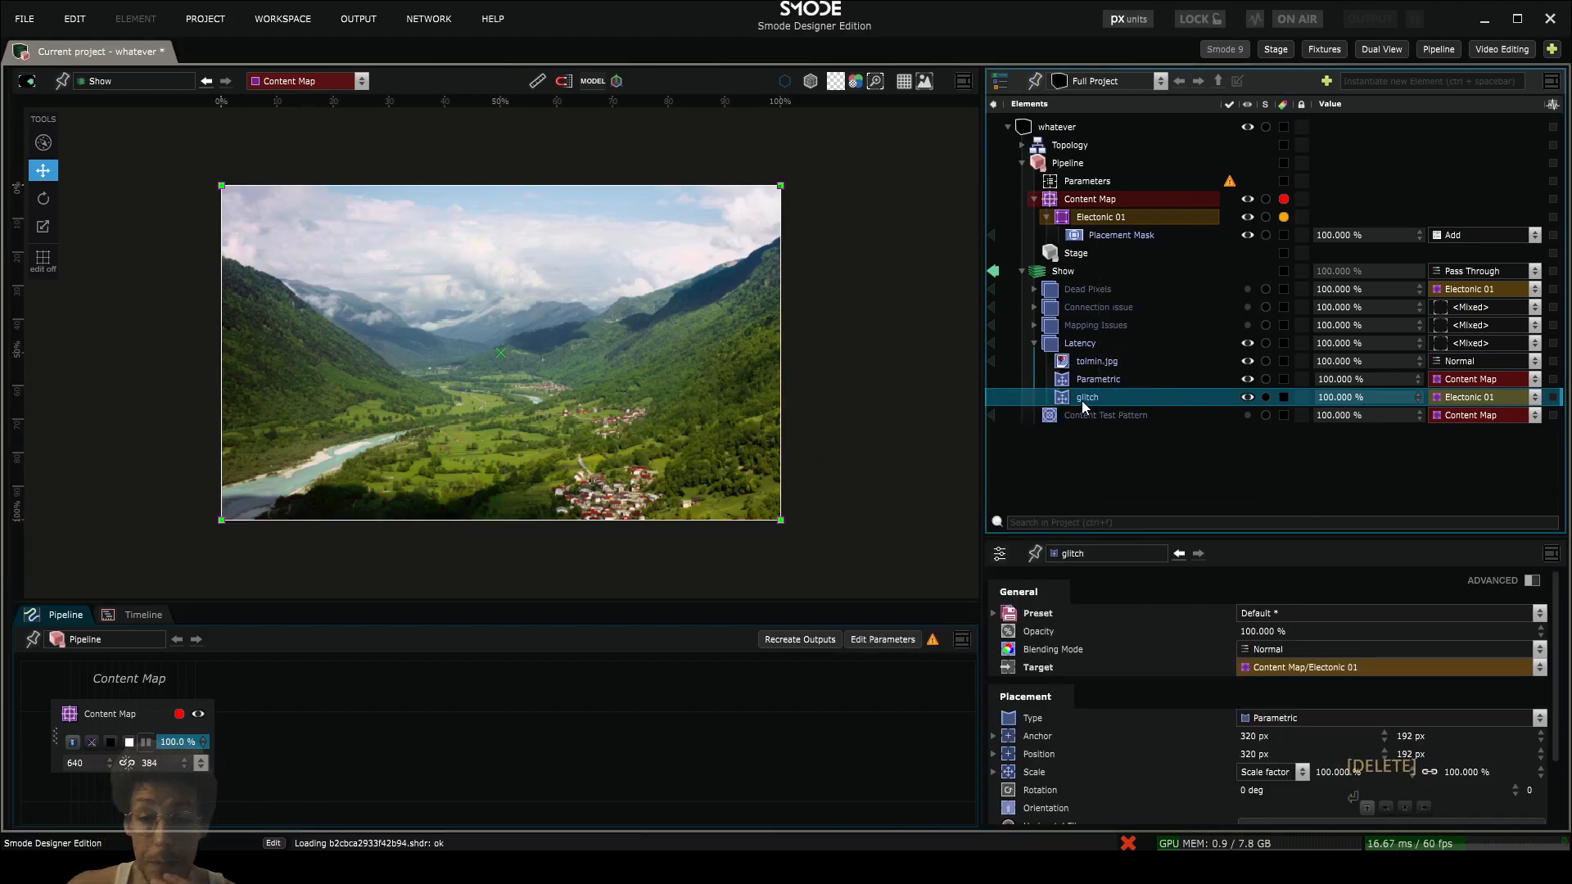
pyautogui.click(1072, 343)
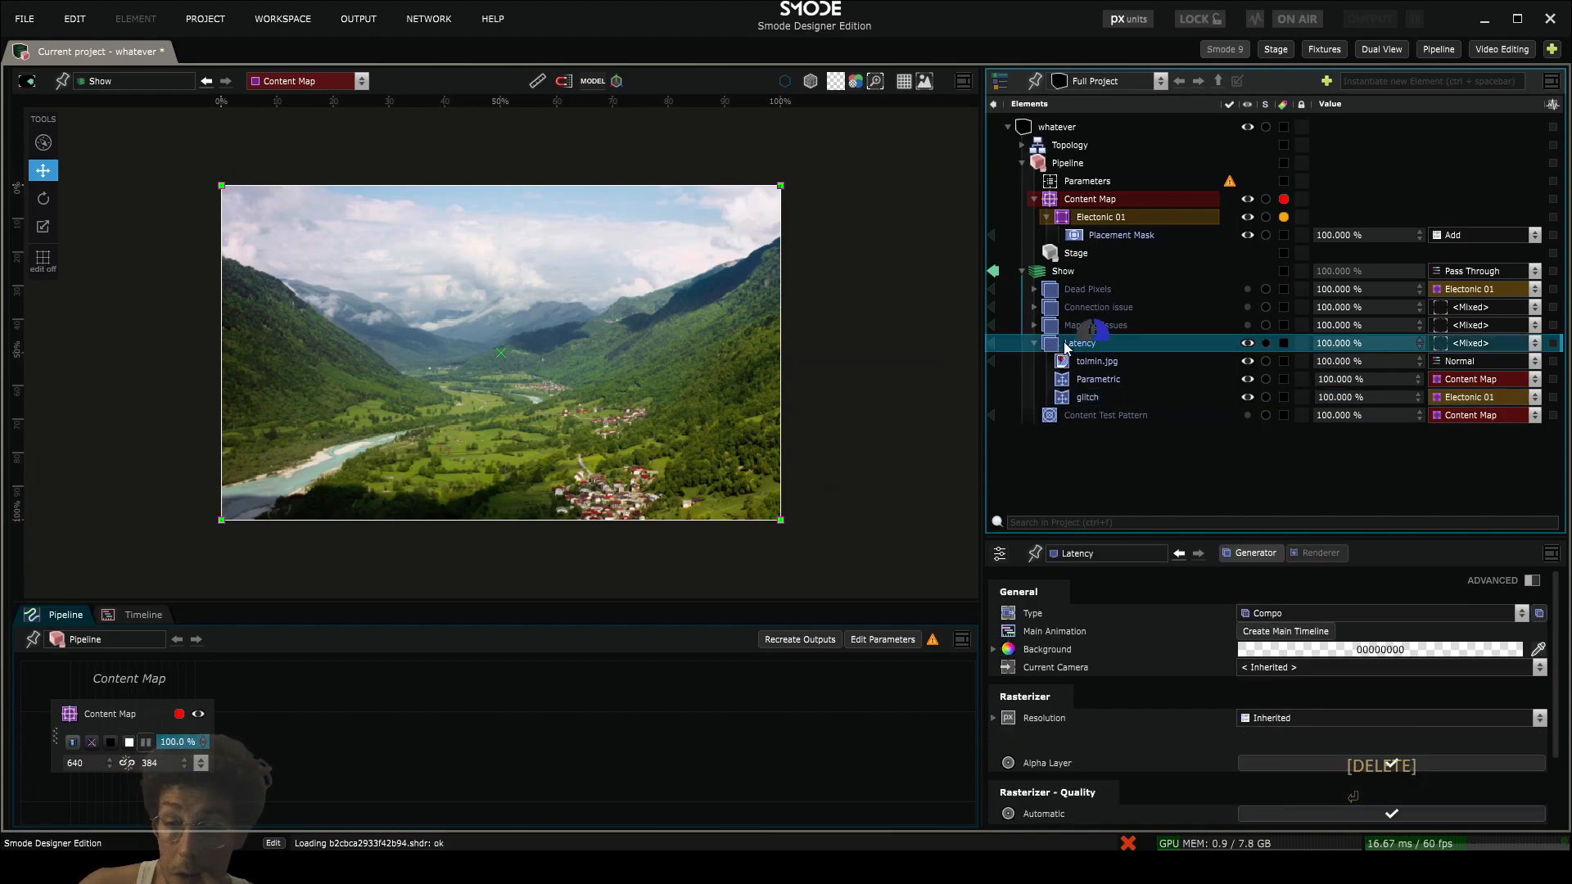
pyautogui.rightClick(1067, 344)
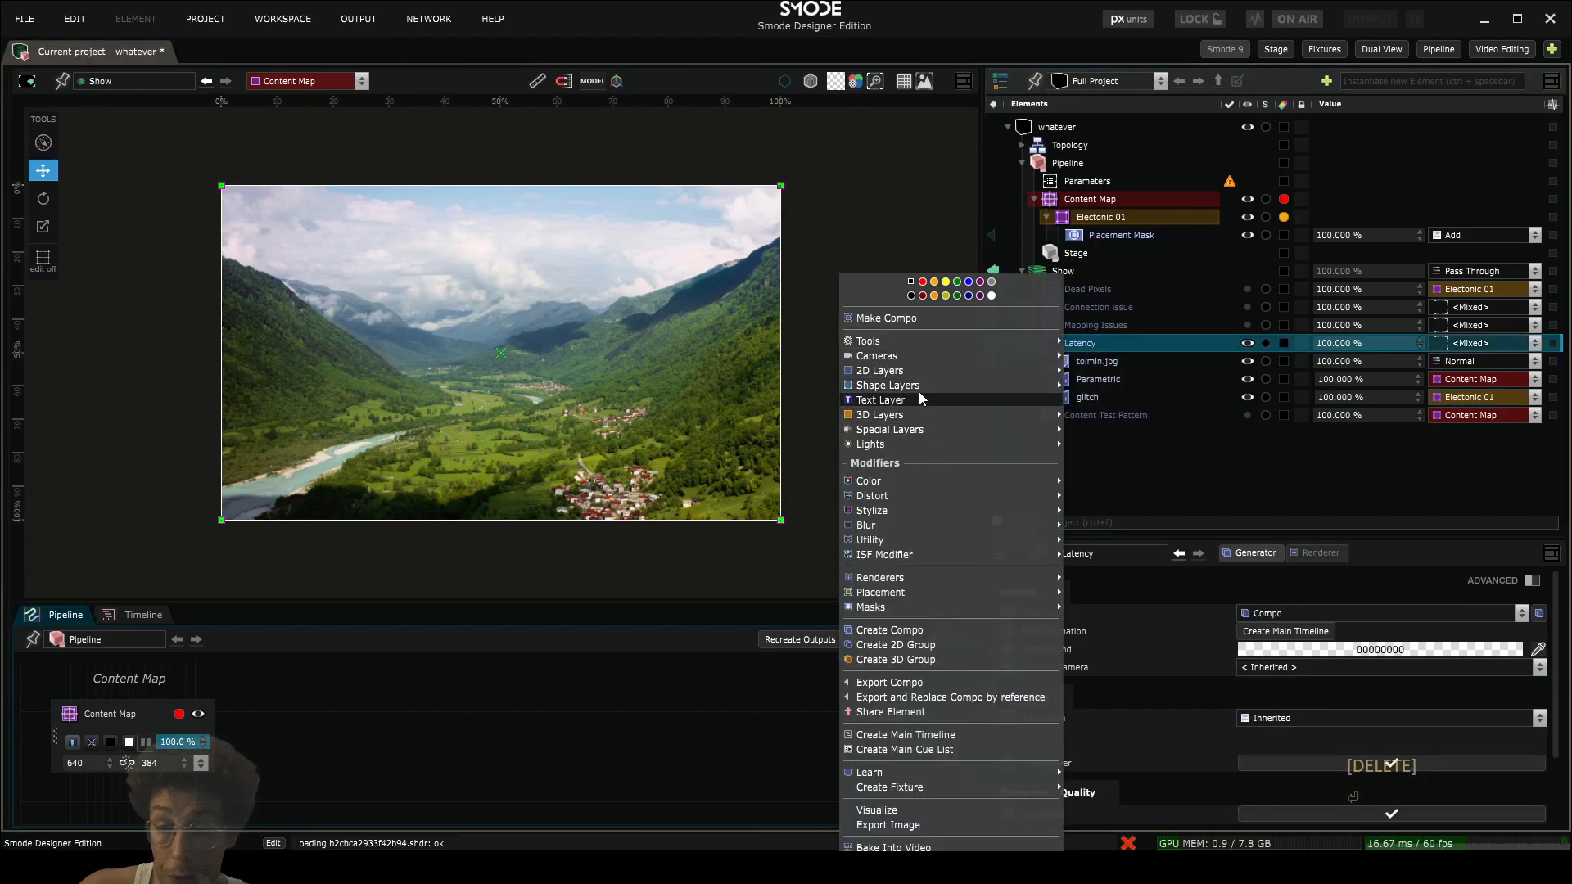
pyautogui.moveTo(925, 368)
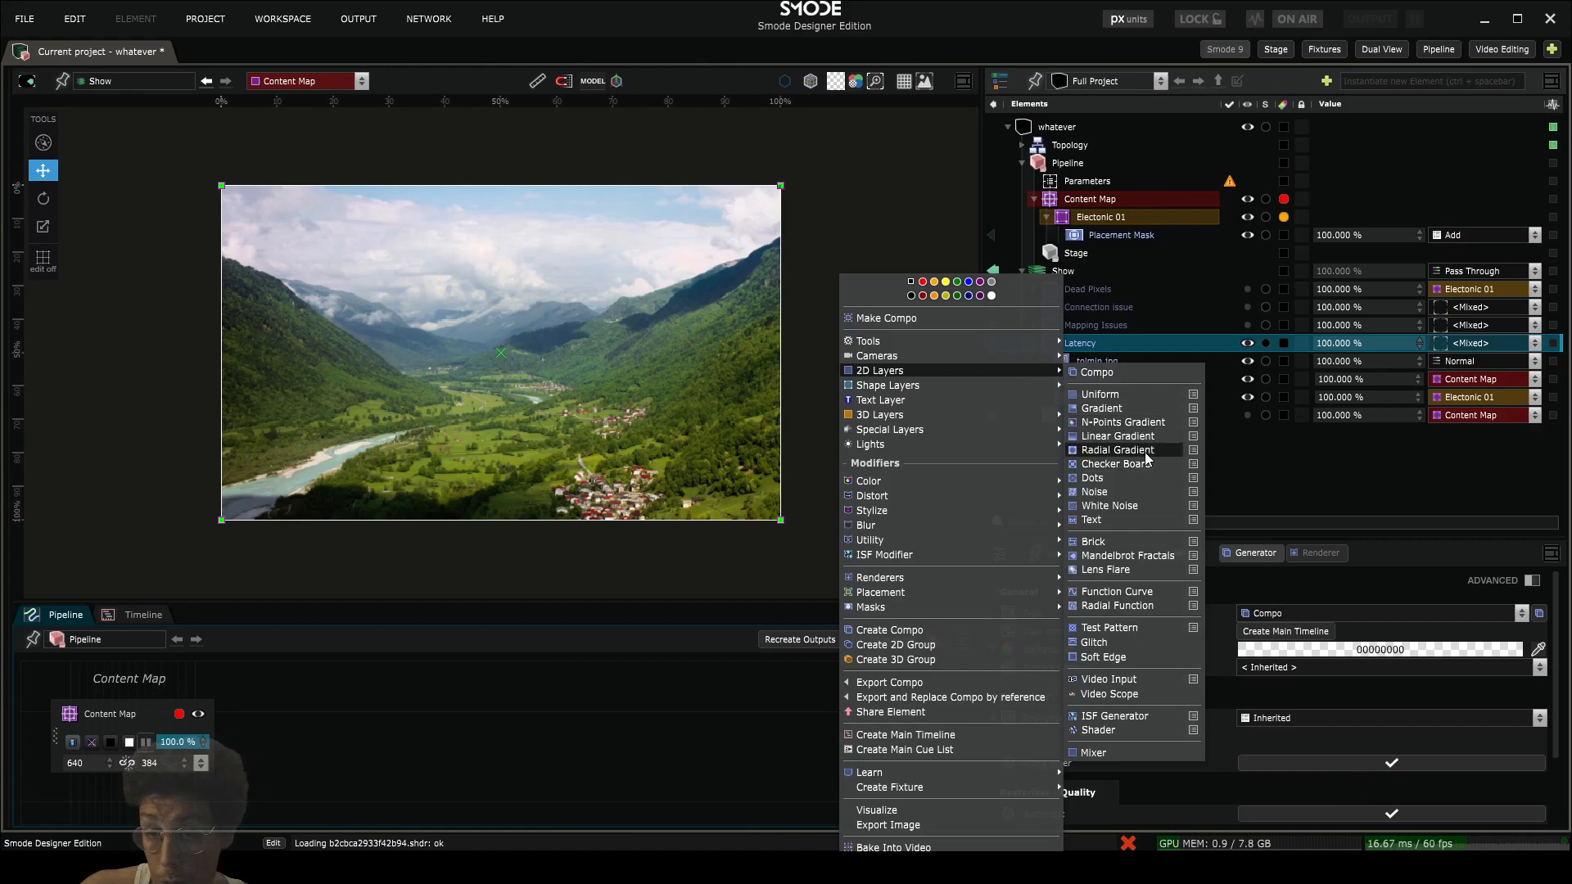
pyautogui.click(1311, 474)
# - Copy the 13-024-LOOP-ALPHA Swirling Smoke video layer from Connection Issue into the Latency compo, above its tolmin.jpg layer's renderers
pyautogui.click(1034, 307)
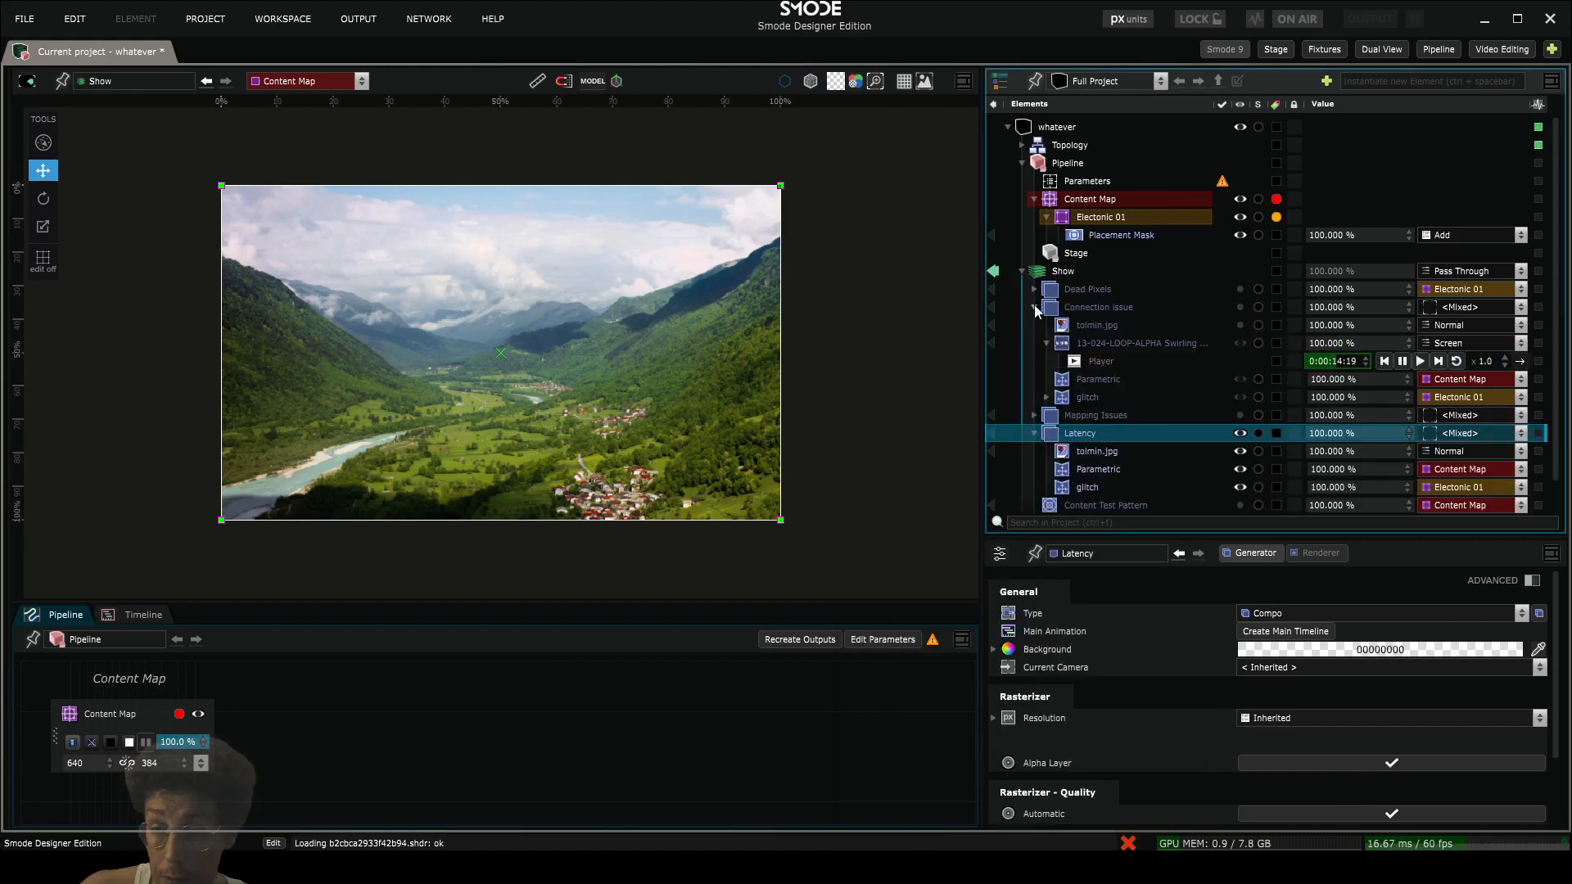
pyautogui.moveTo(1086, 337); pyautogui.dragTo(1101, 463)
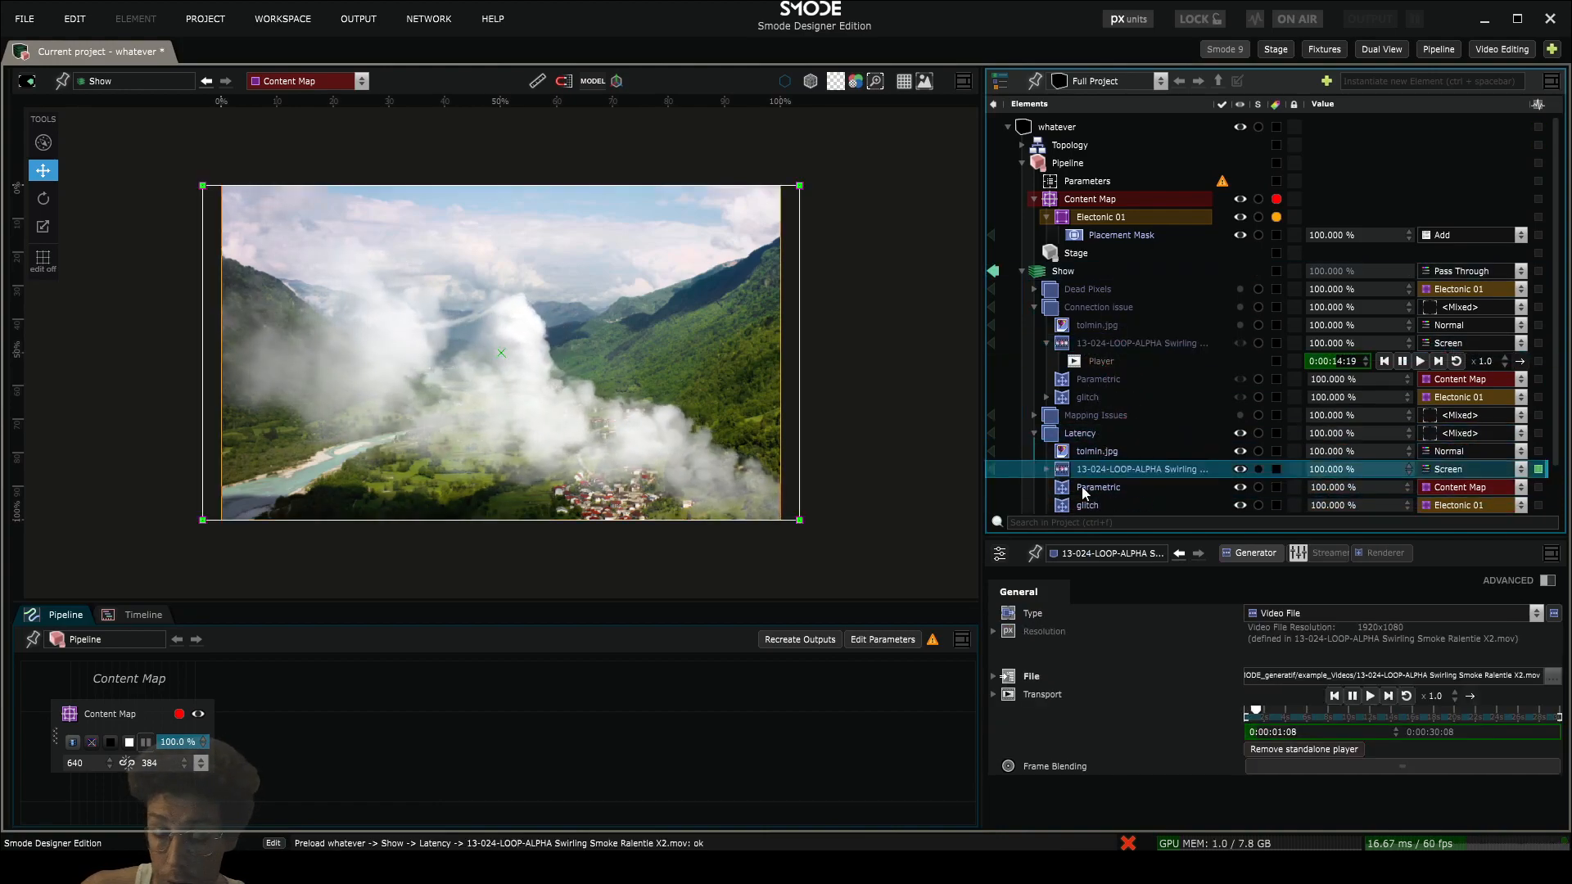
# - Add a Frame Delay utility modifier to Latency's glitch renderer and set its Frames to 5
pyautogui.scroll(-3, 1086, 494)
pyautogui.click(1074, 452)
pyautogui.rightClick(1074, 452)
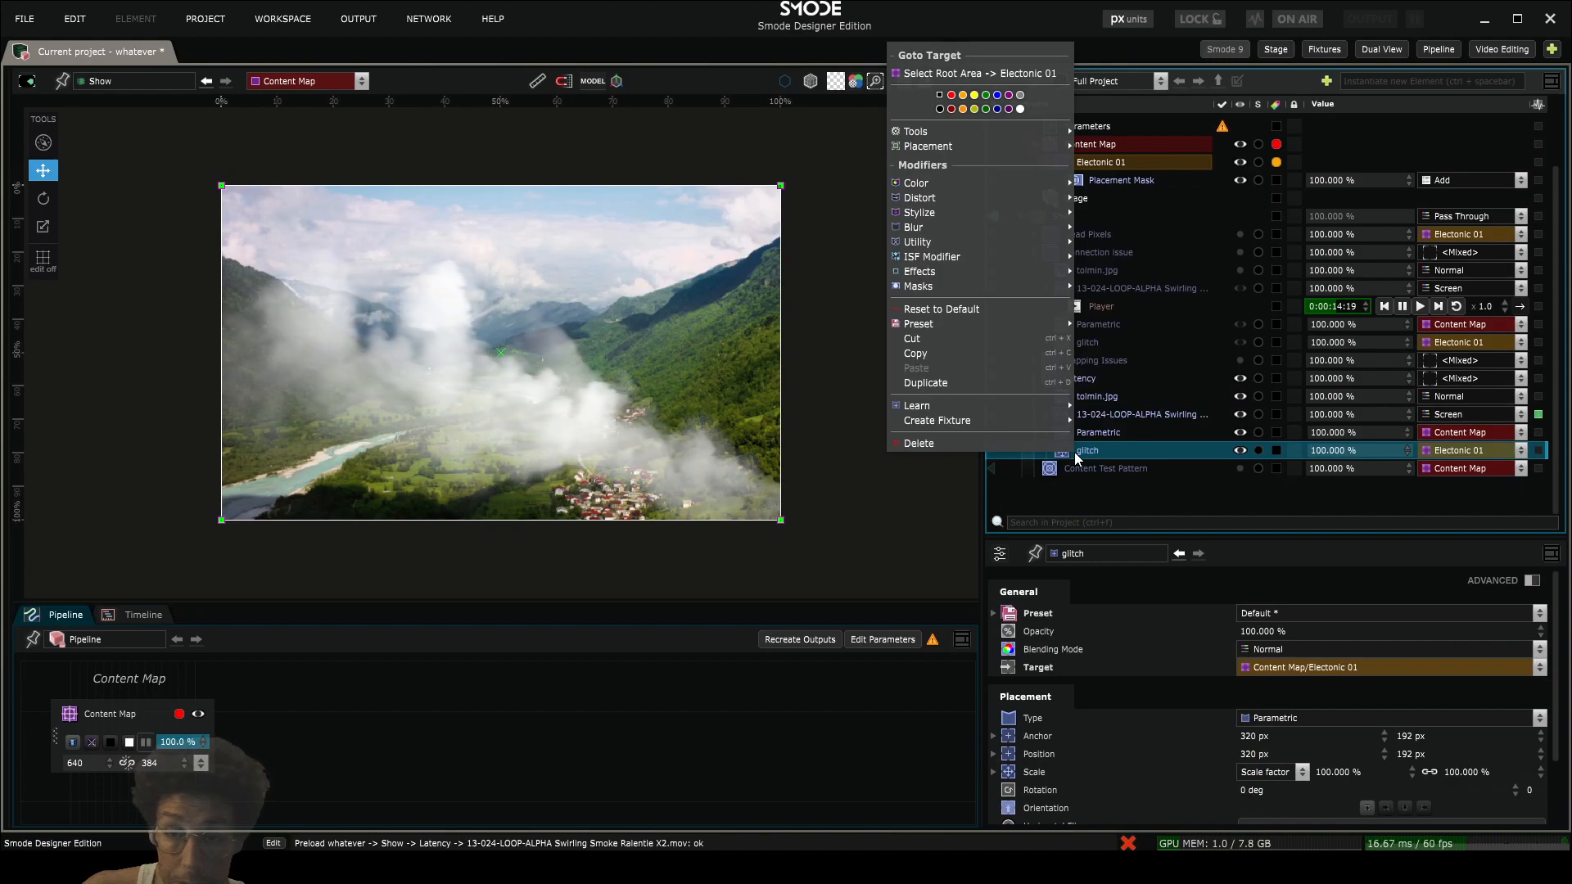
pyautogui.moveTo(951, 223)
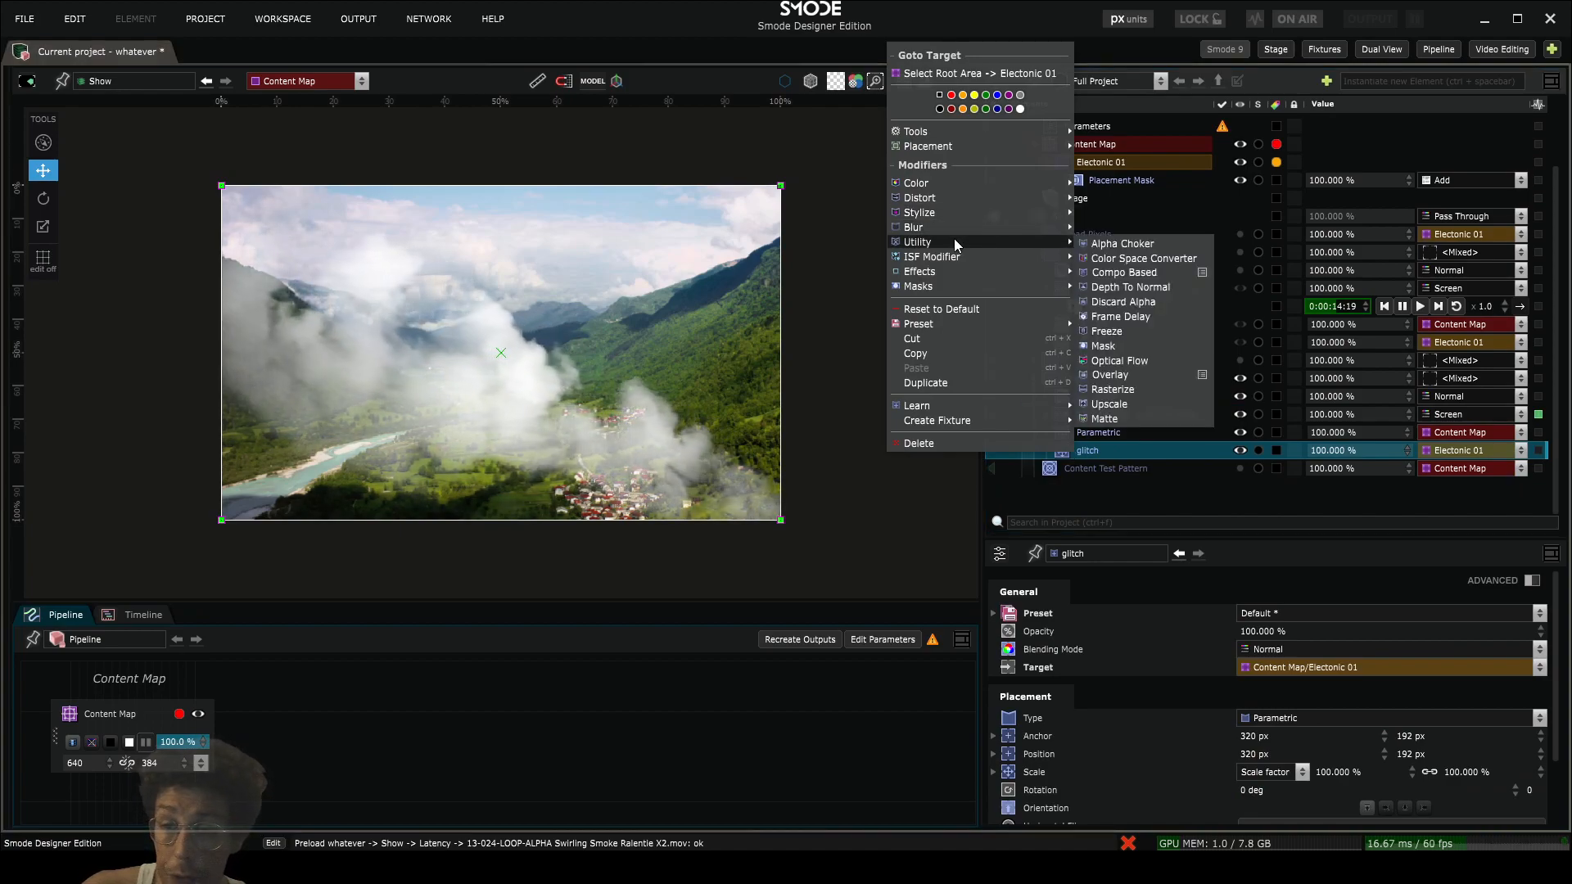
pyautogui.click(1138, 325)
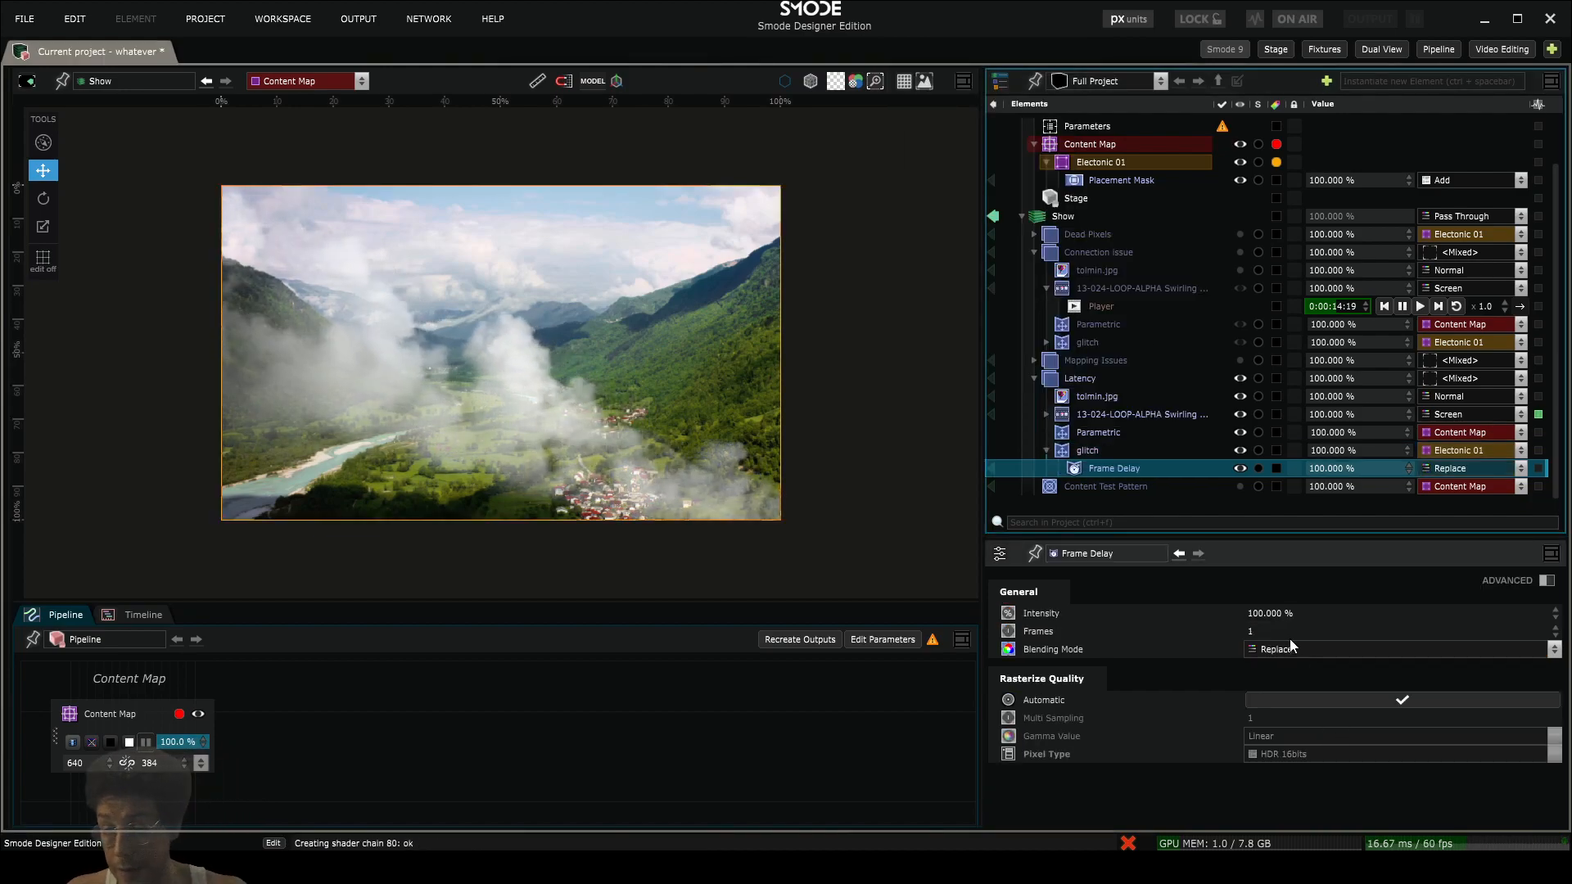
pyautogui.click(1271, 631)
pyautogui.write('5')
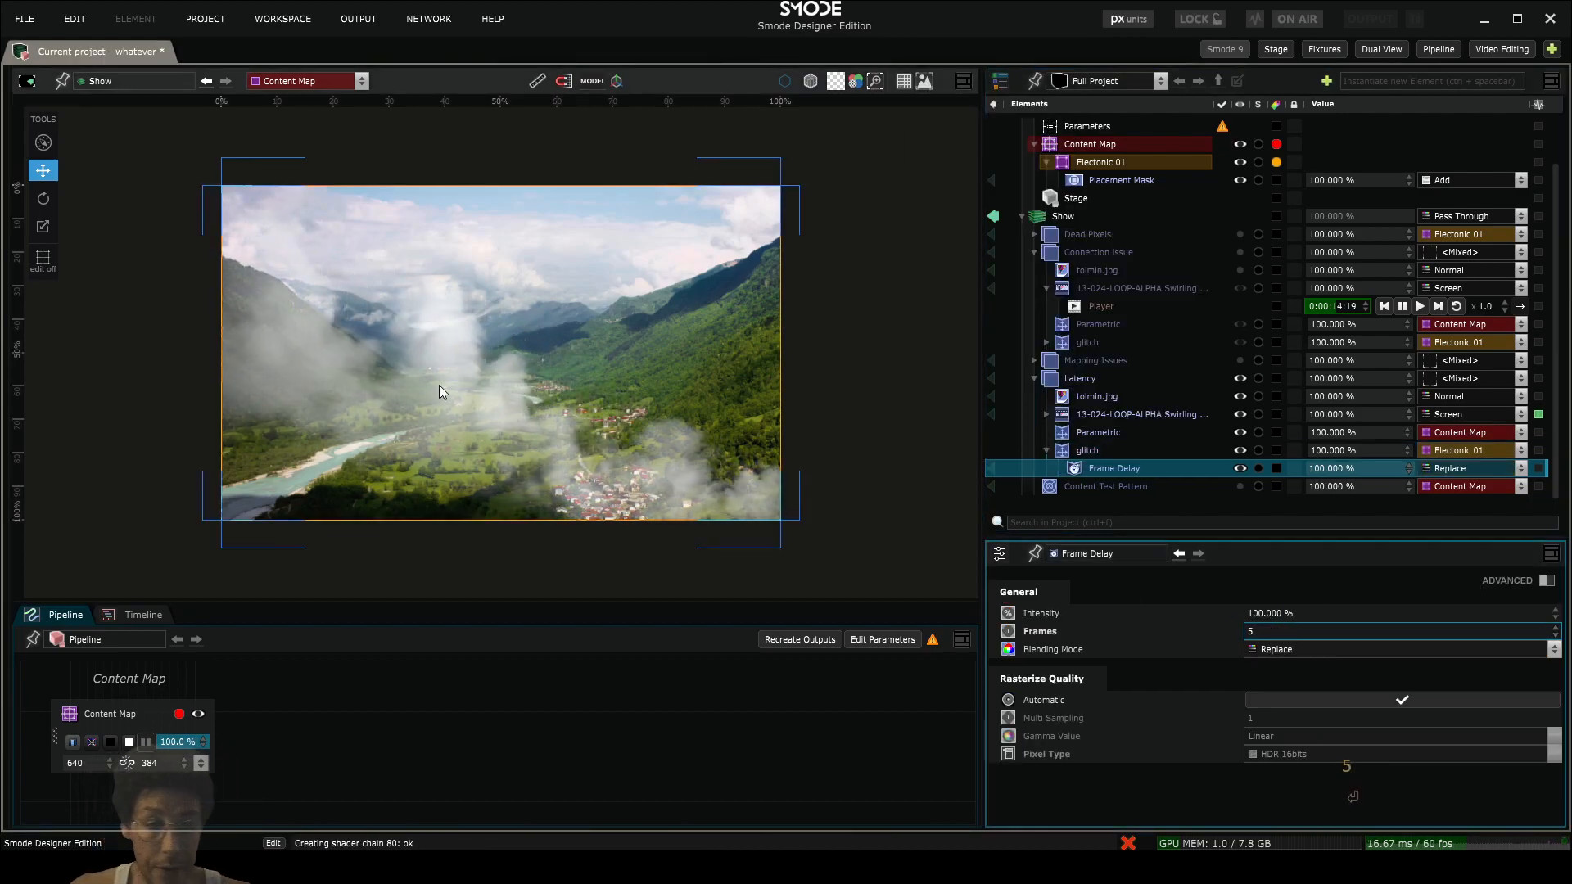
pyautogui.press('Return')
pyautogui.scroll(2, 378, 391)
pyautogui.scroll(5, 736, 474)
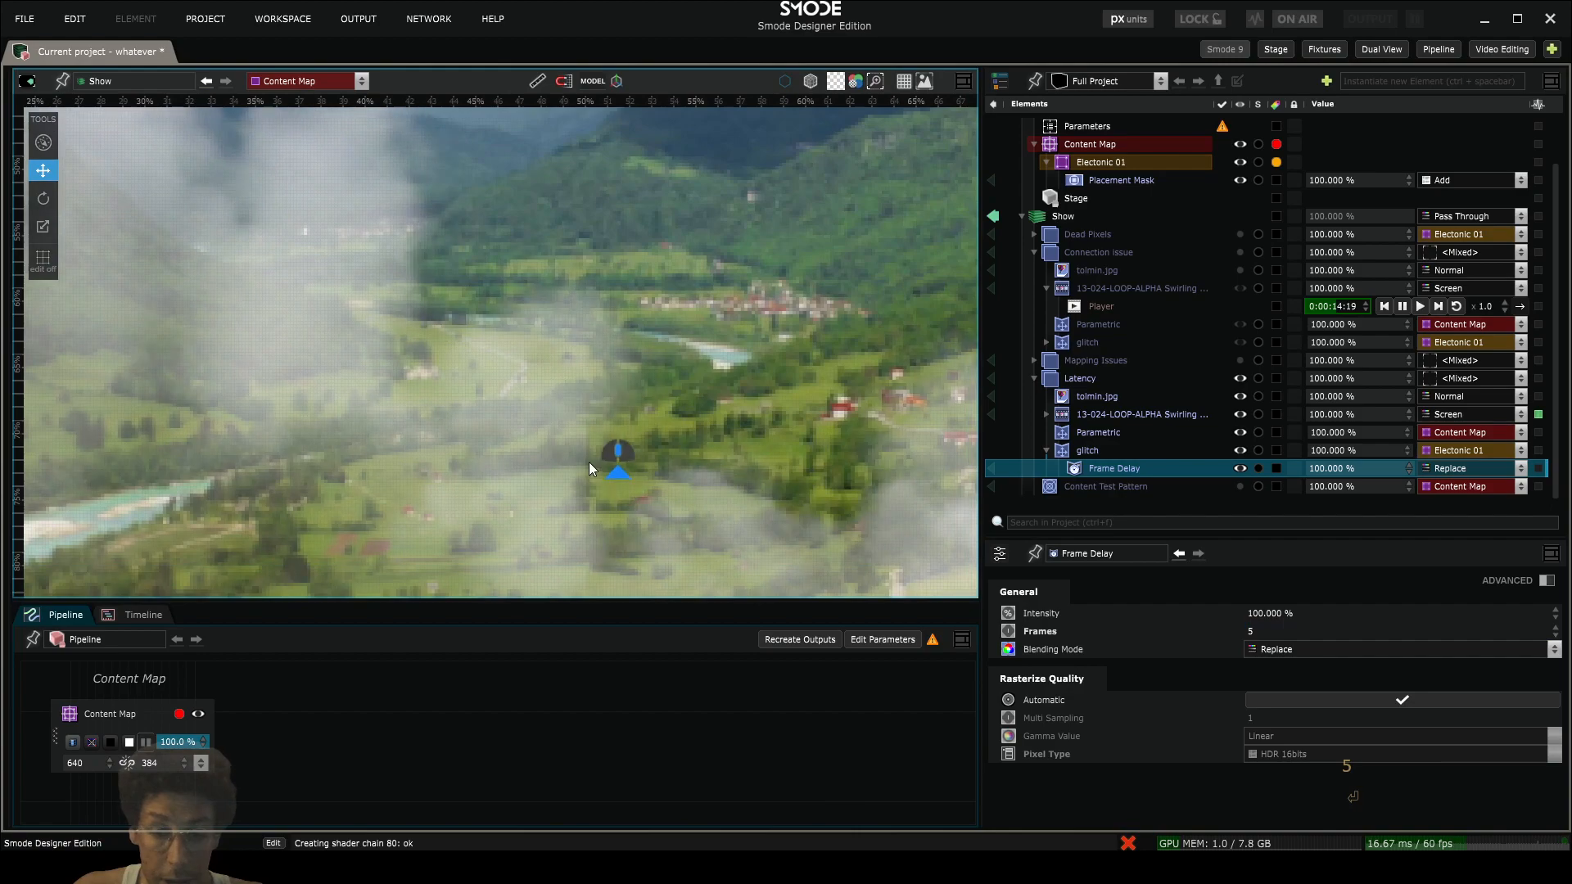
pyautogui.scroll(-3, 600, 442)
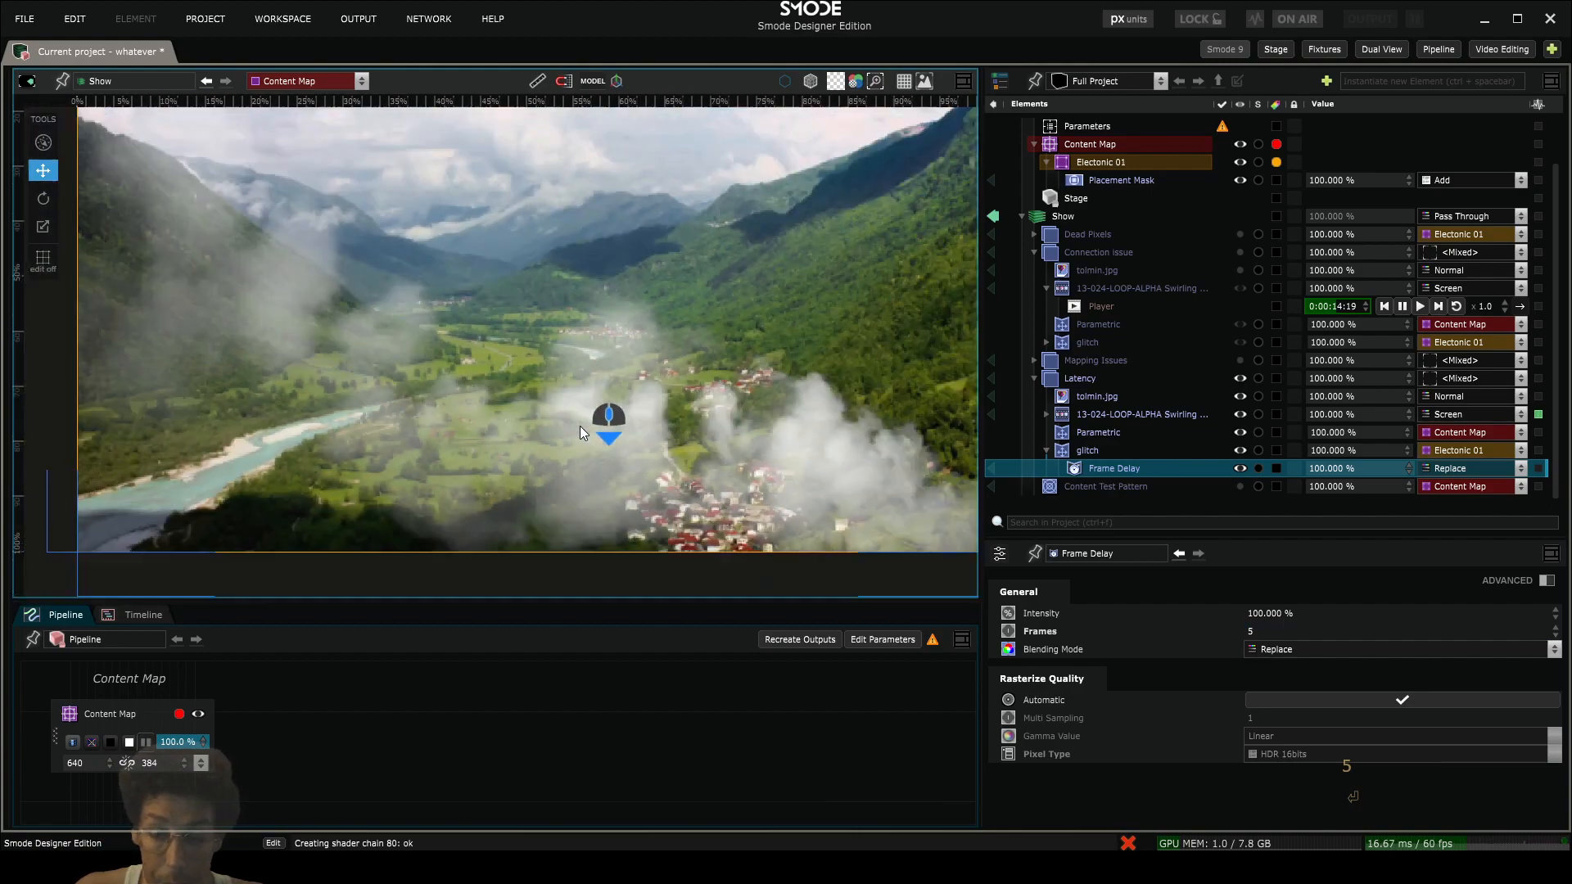
# - Copy the first Layer Mask from Mapping Issues' 2D Transform into a Mask modifier above Frame Delay on Latency's glitch renderer
pyautogui.click(1033, 361)
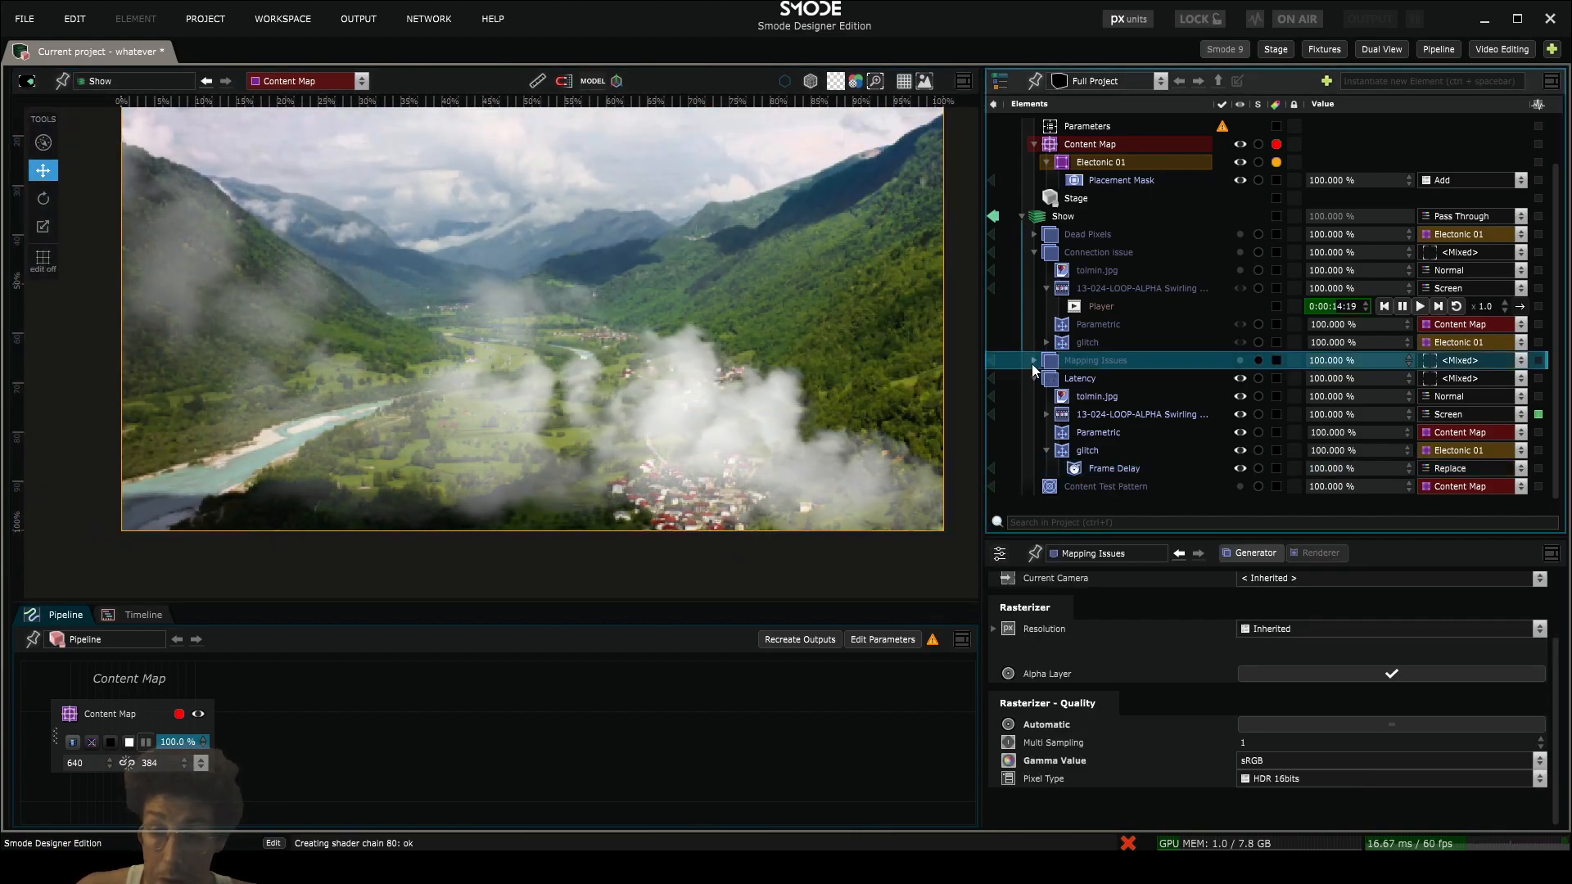
pyautogui.scroll(-2, 1056, 354)
pyautogui.click(1047, 344)
pyautogui.scroll(-1, 1116, 365)
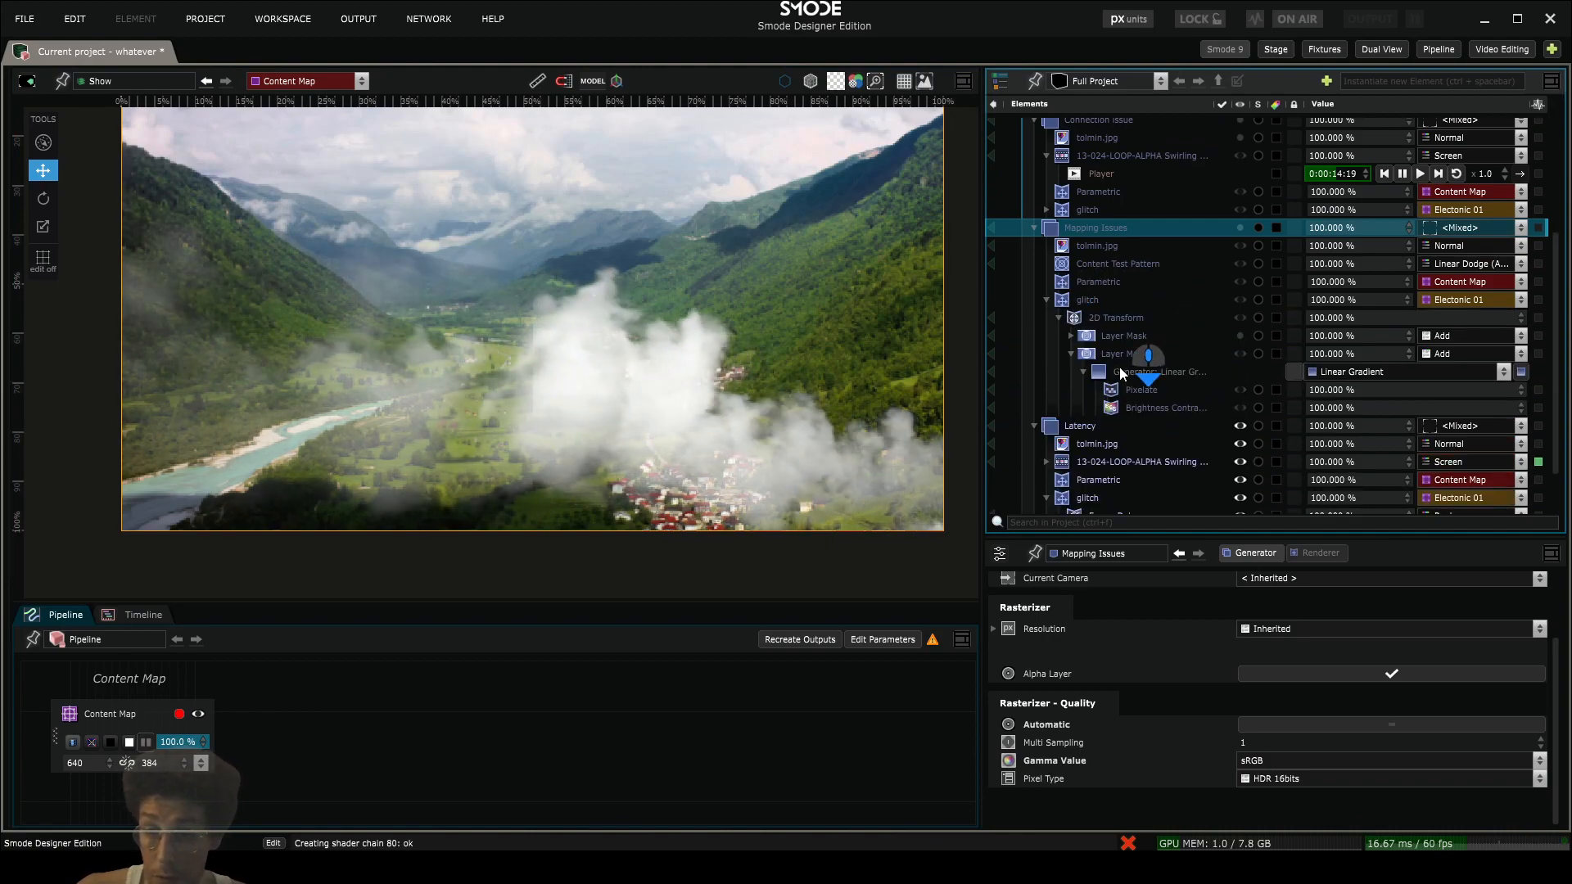
pyautogui.scroll(1, 1060, 330)
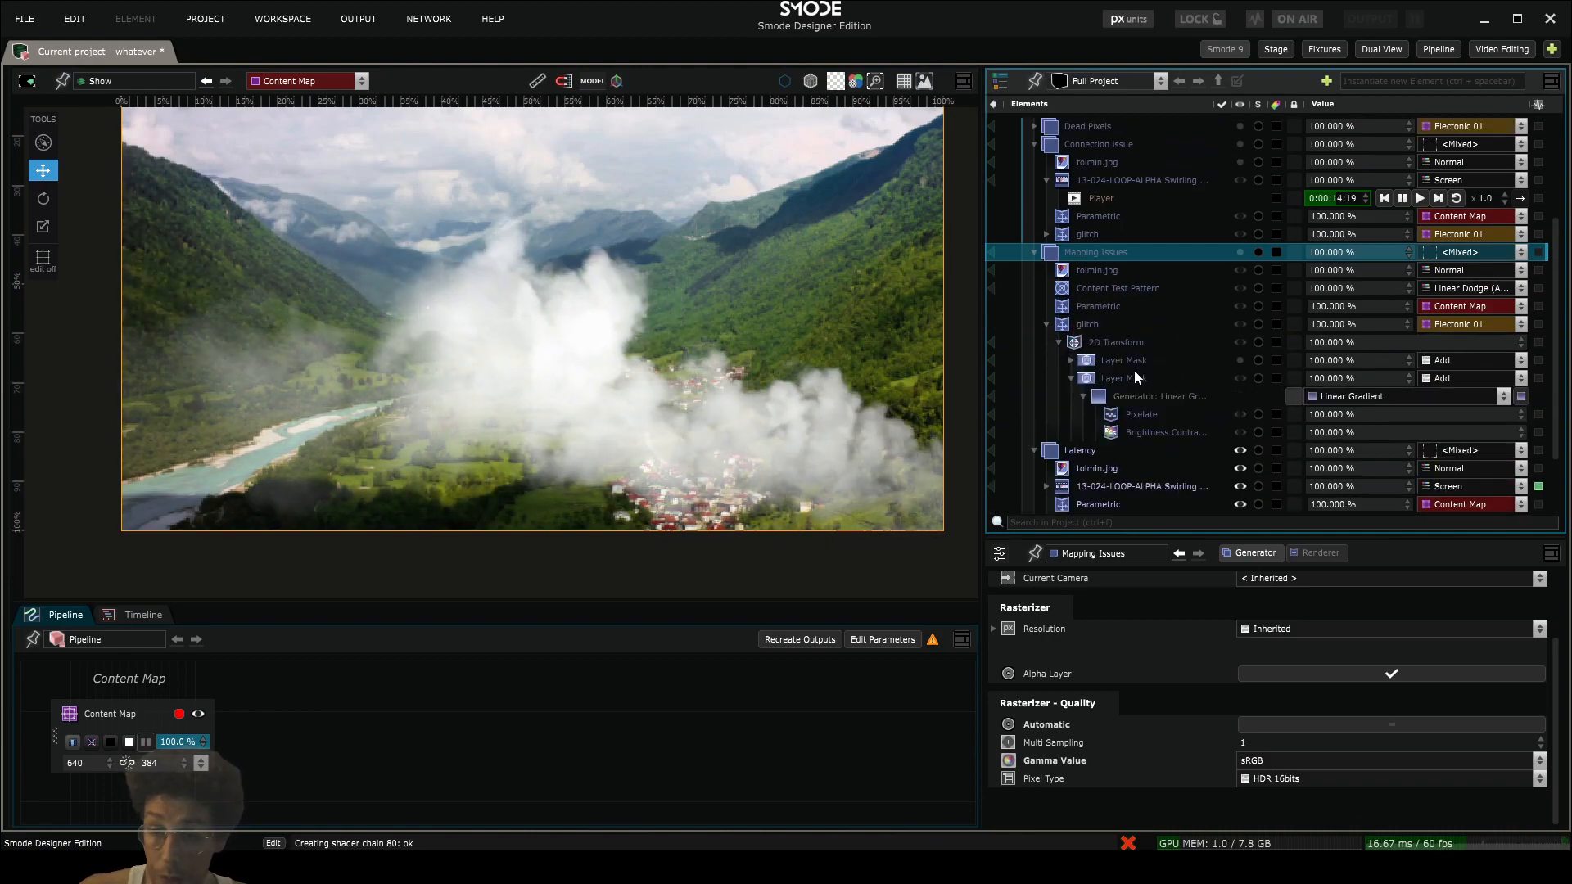
pyautogui.scroll(-3, 1097, 343)
pyautogui.click(1071, 293)
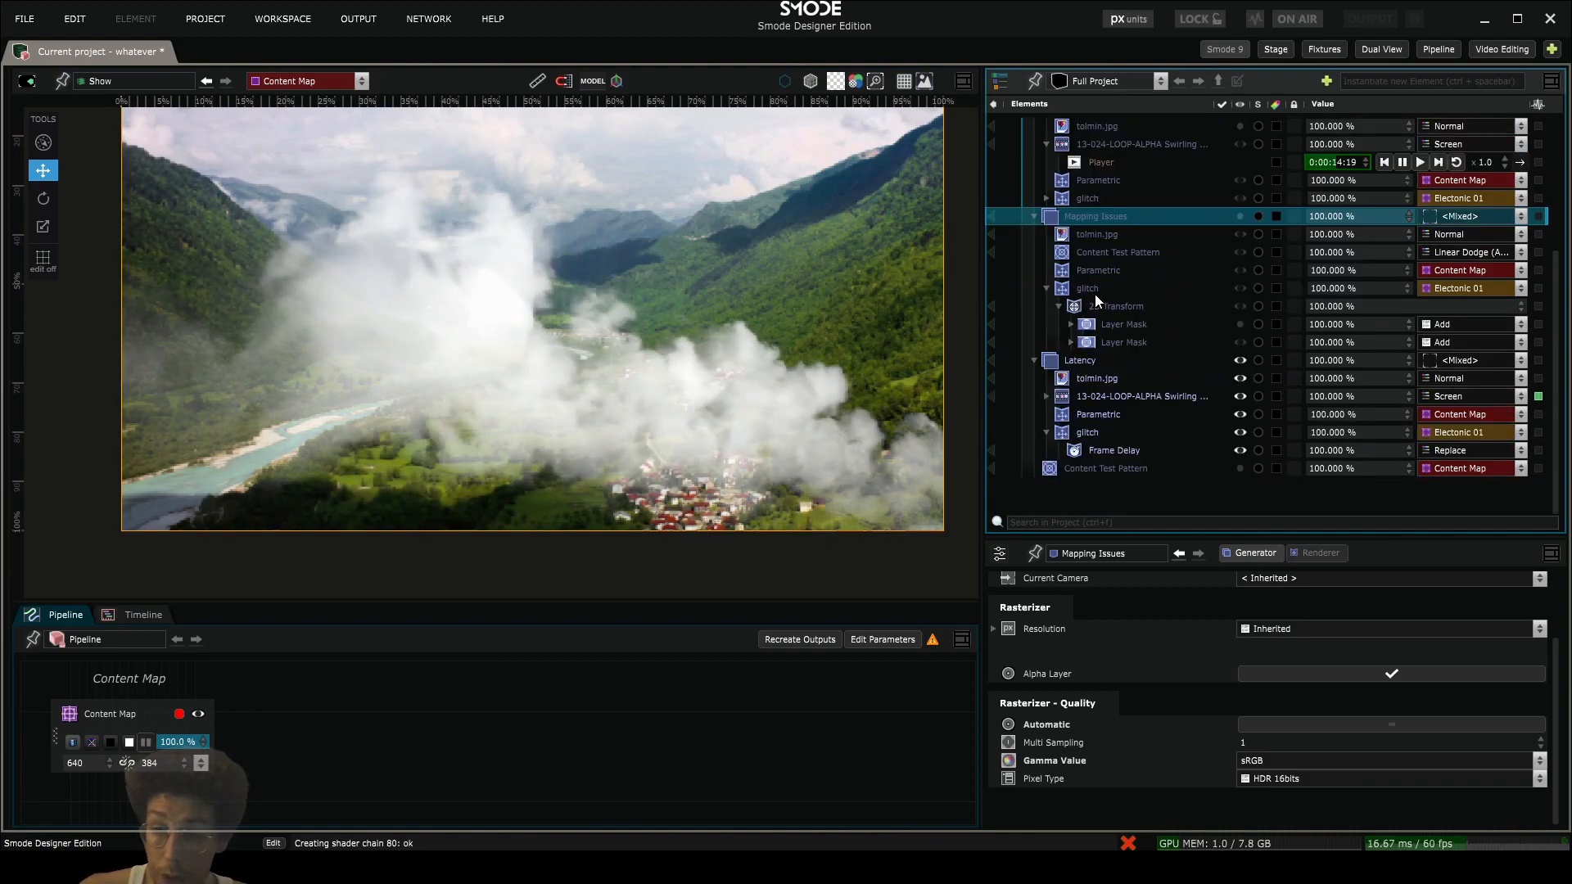
pyautogui.doubleClick(1117, 326)
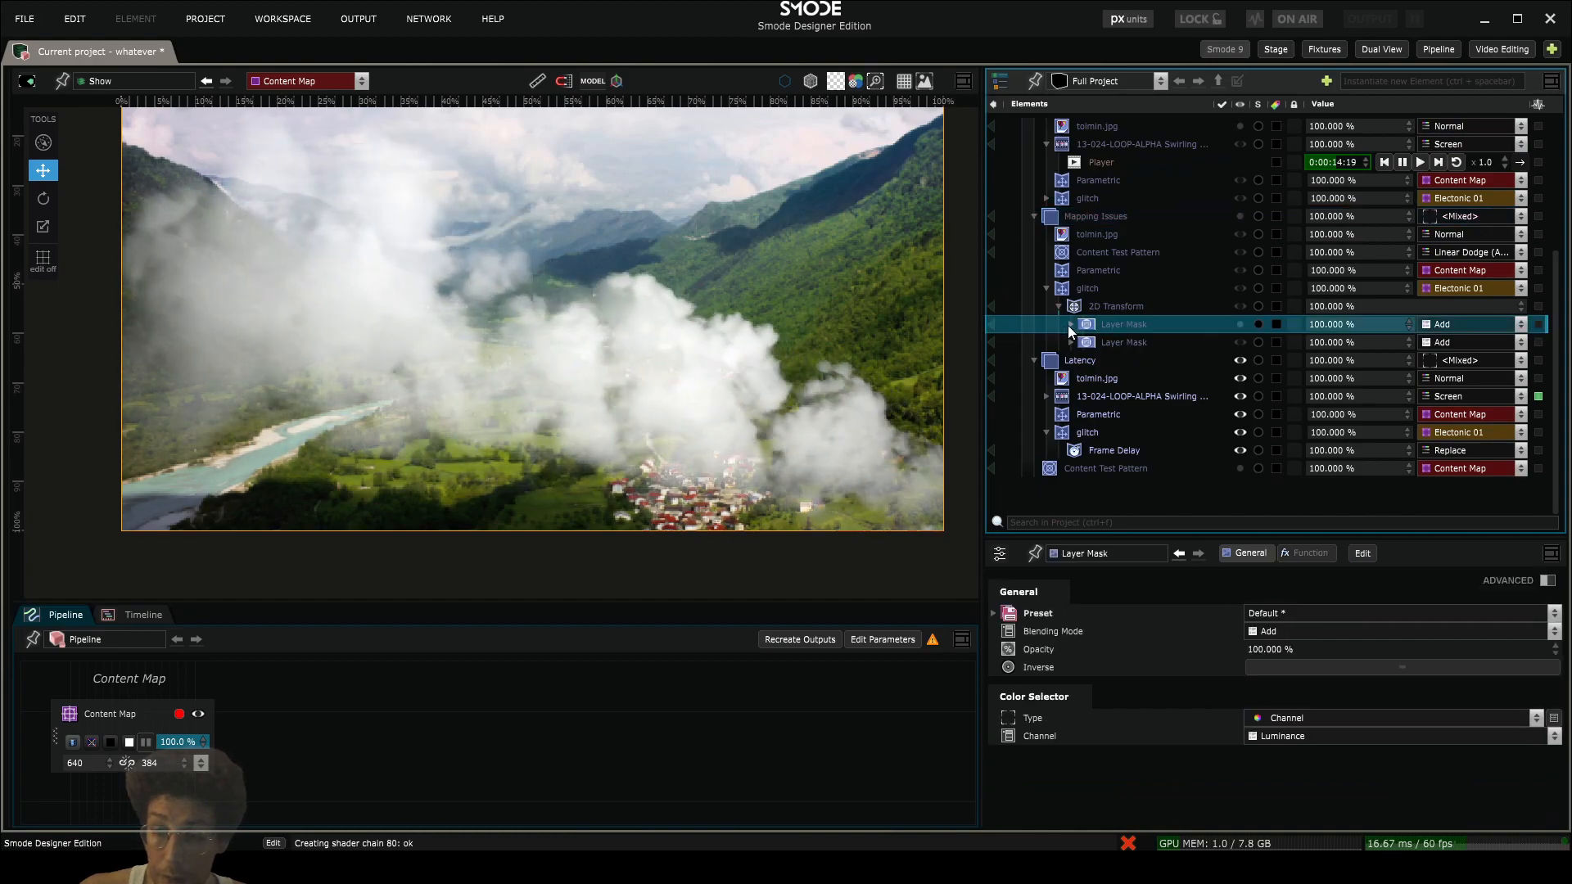
pyautogui.doubleClick(1099, 326)
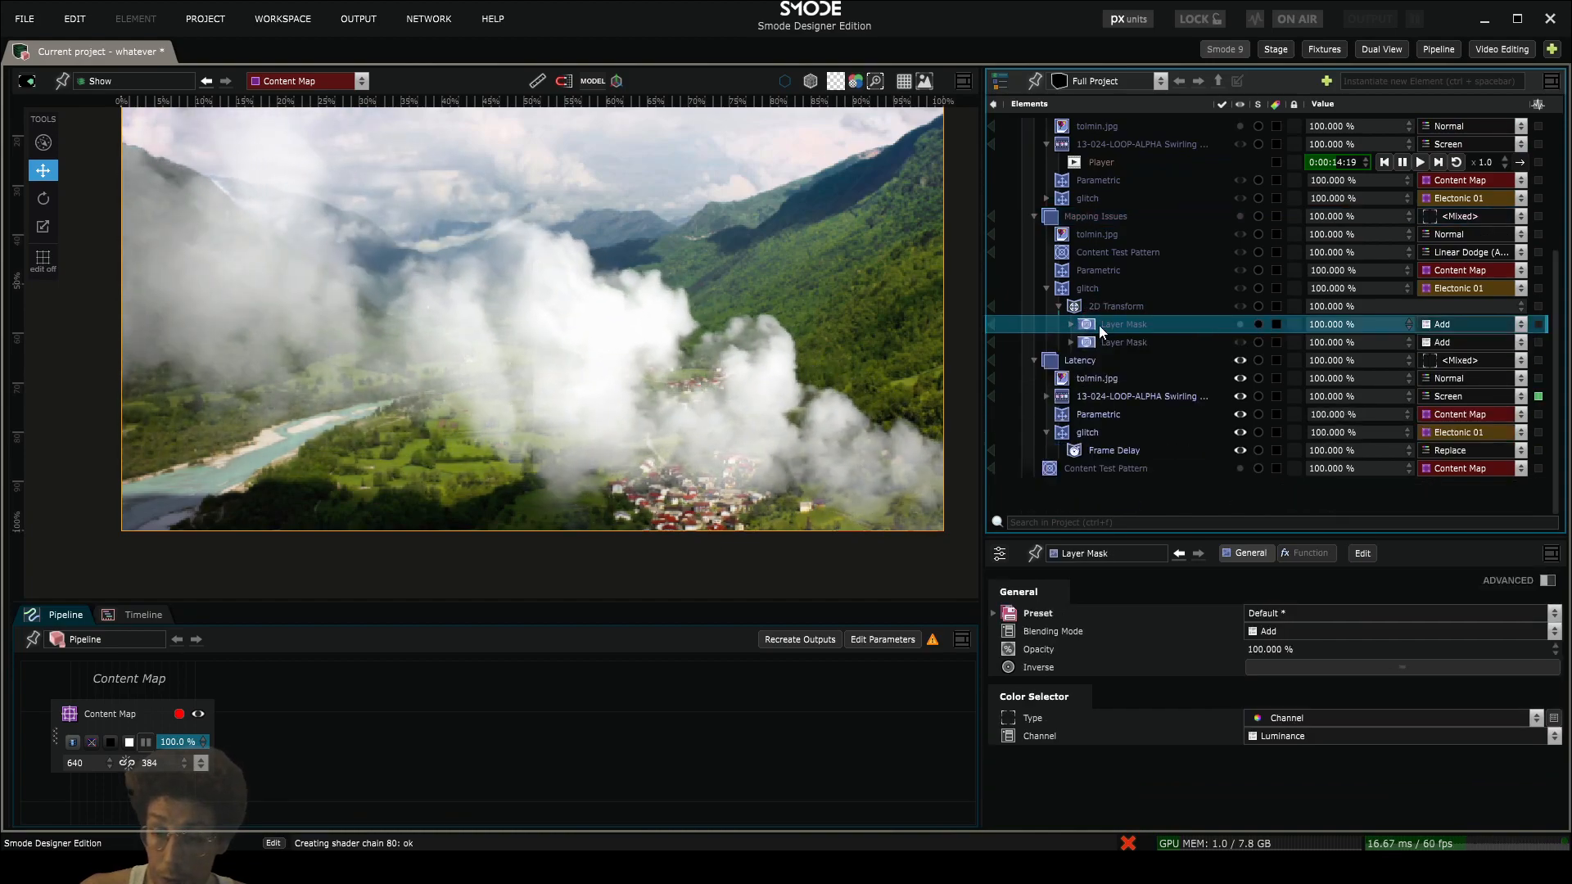
pyautogui.moveTo(1099, 325); pyautogui.dragTo(1135, 456)
pyautogui.moveTo(1135, 451); pyautogui.dragTo(1103, 452)
pyautogui.click(1058, 450)
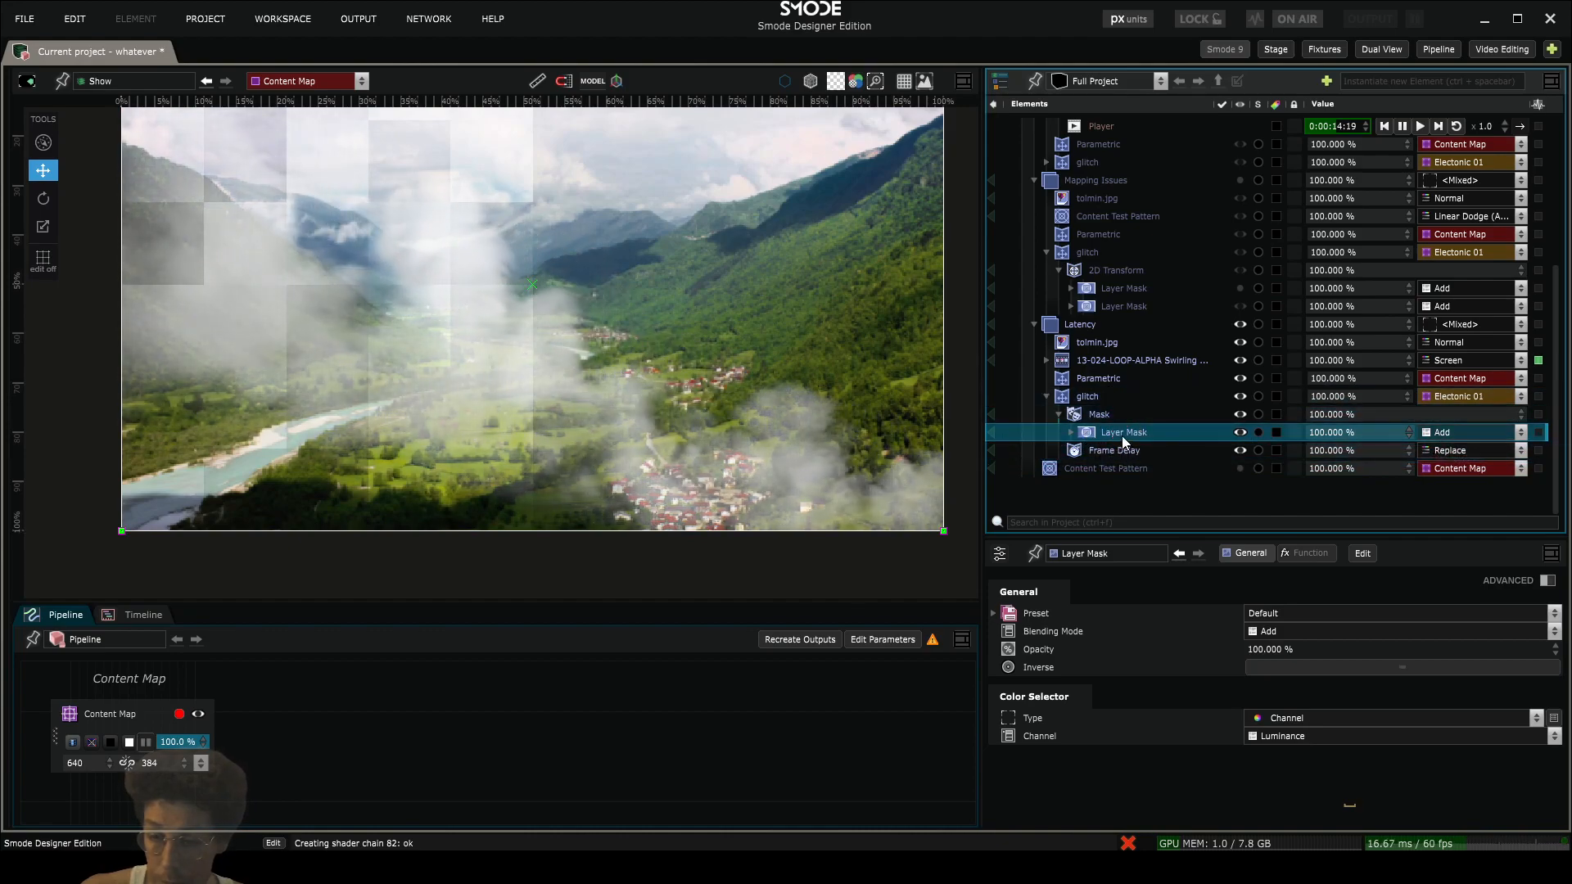
# - Examine the masked delay effect on the Latency image and expand the Layer Mask to reveal its generator
pyautogui.click(1082, 398)
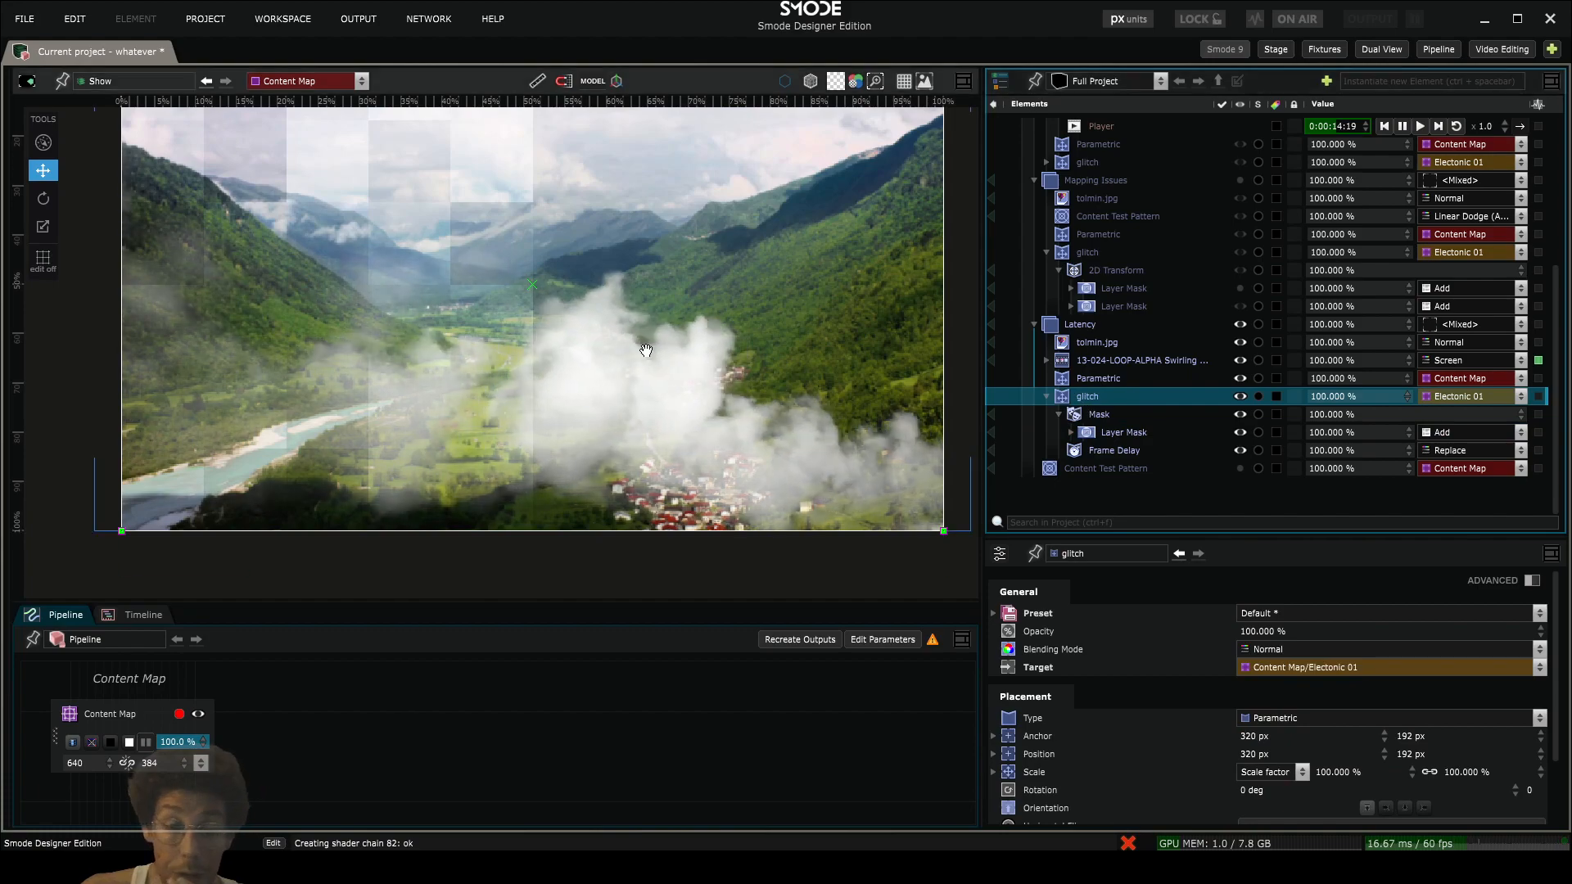
pyautogui.scroll(-2, 628, 343)
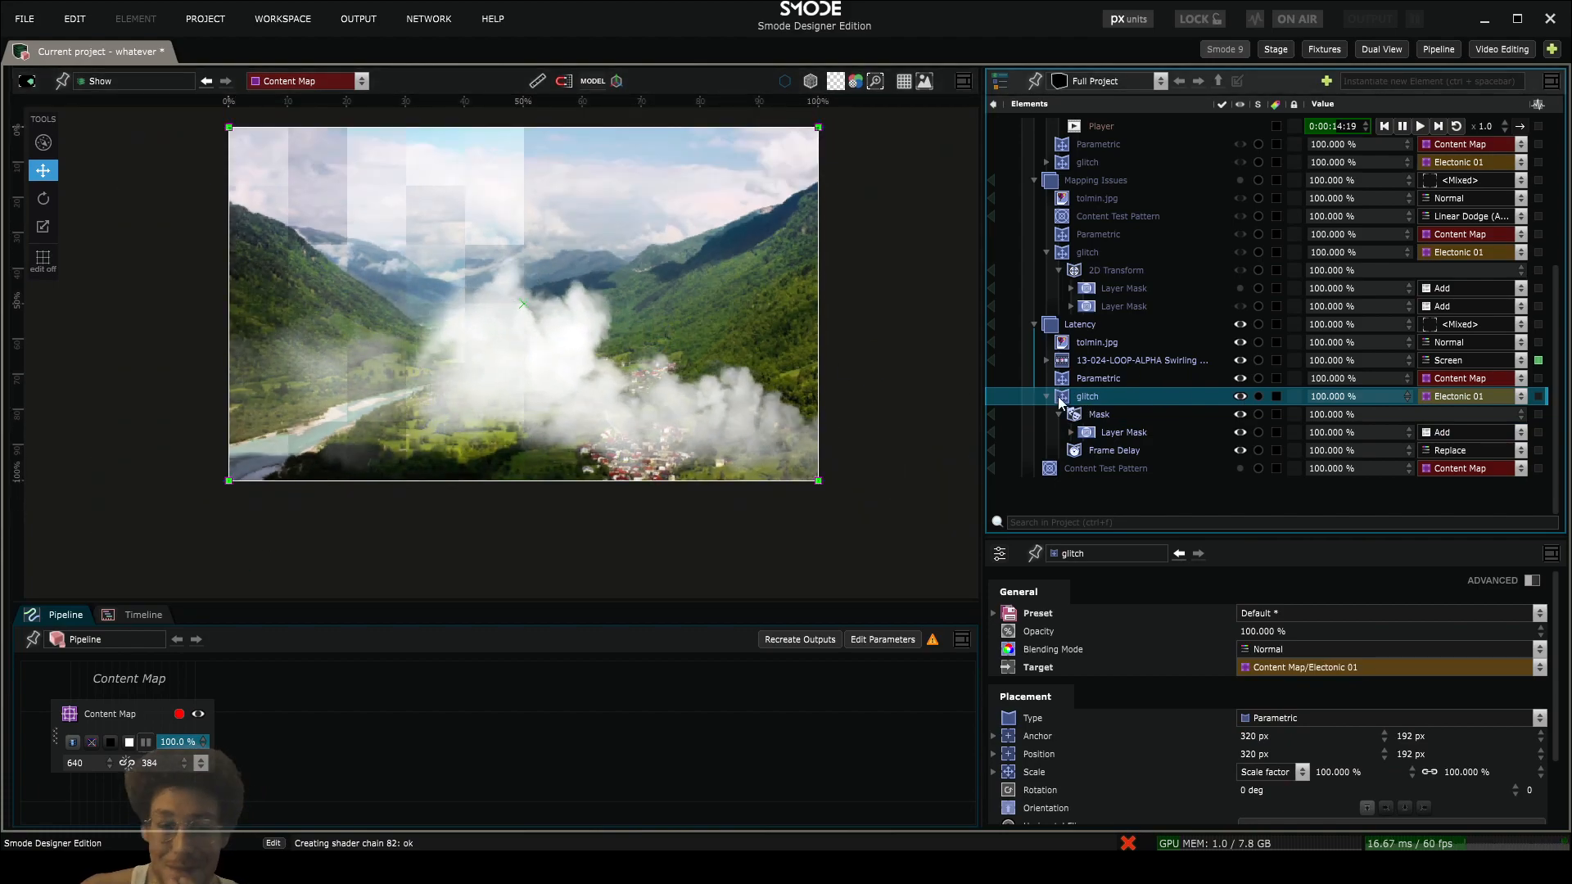
pyautogui.scroll(3, 596, 350)
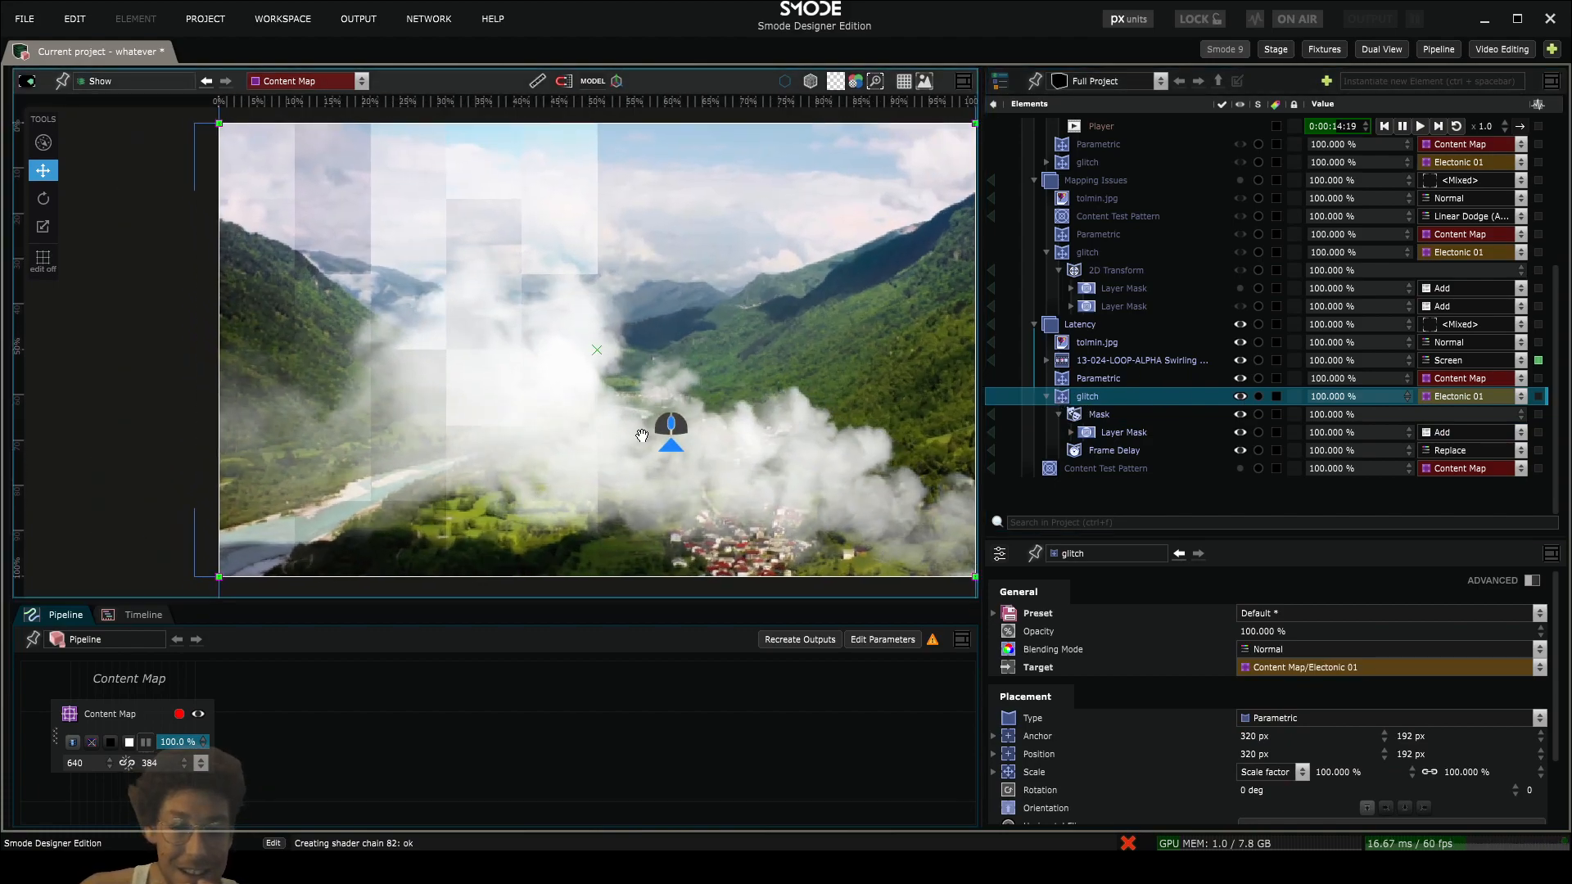
pyautogui.click(1109, 449)
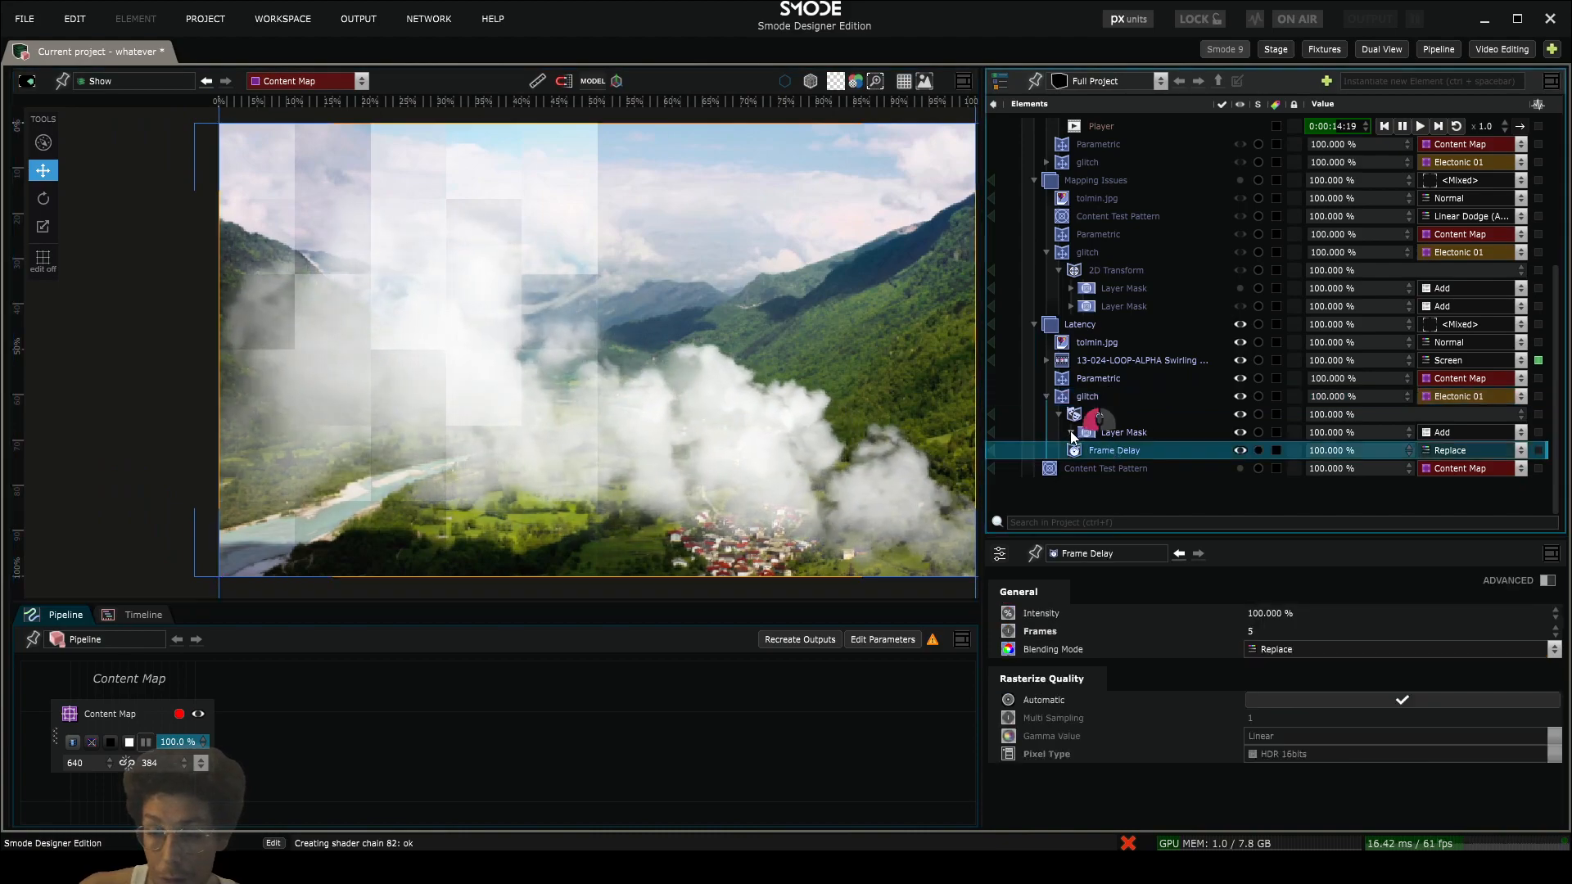
pyautogui.click(1069, 431)
pyautogui.click(1080, 399)
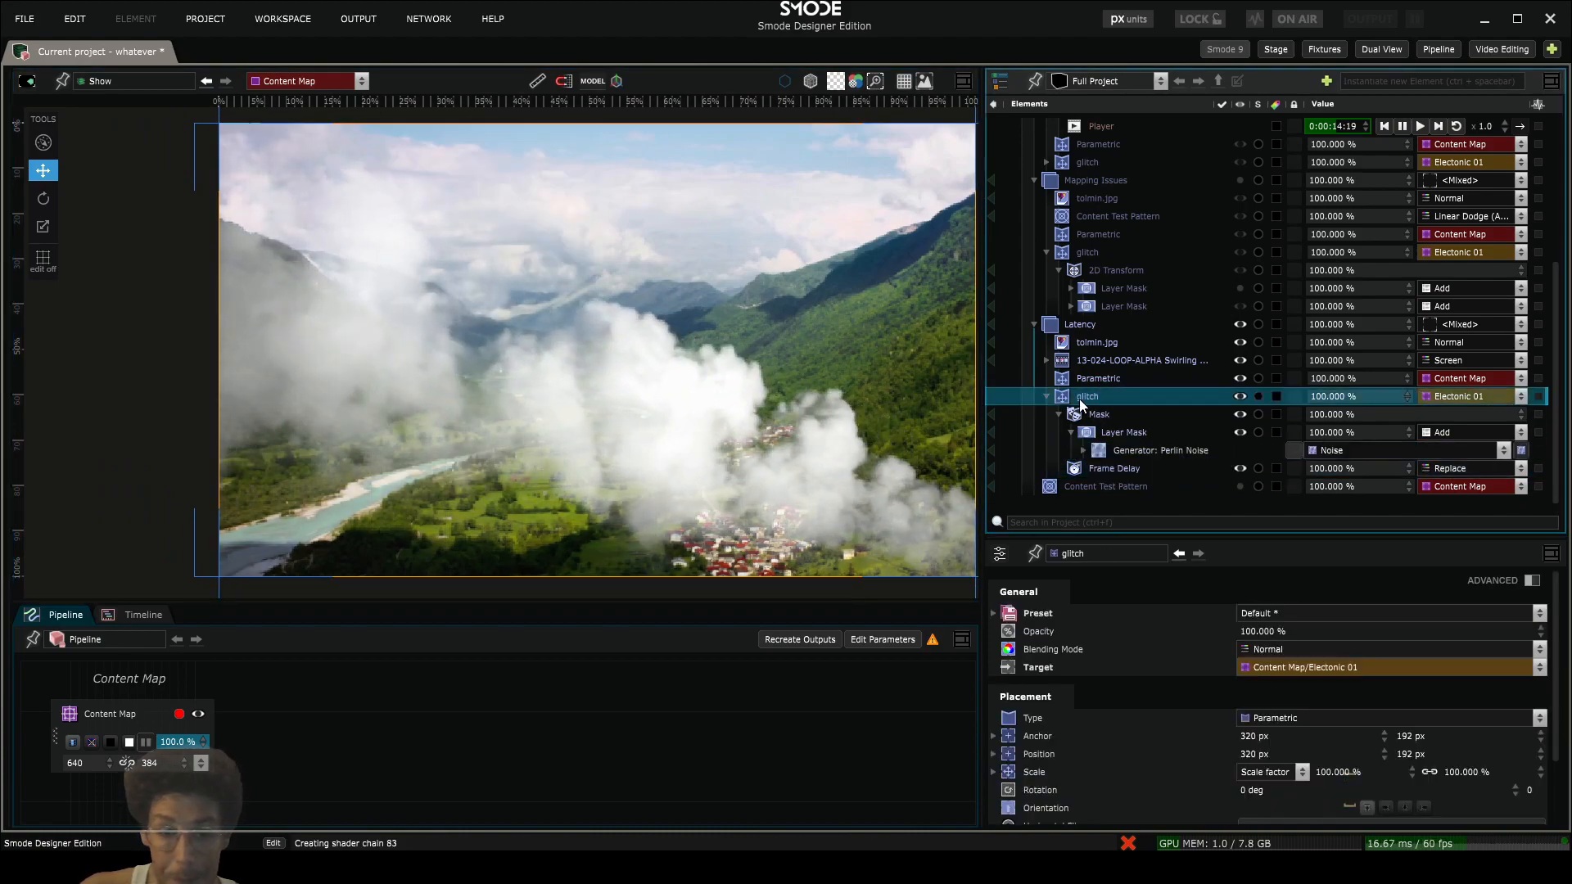
pyautogui.click(1101, 431)
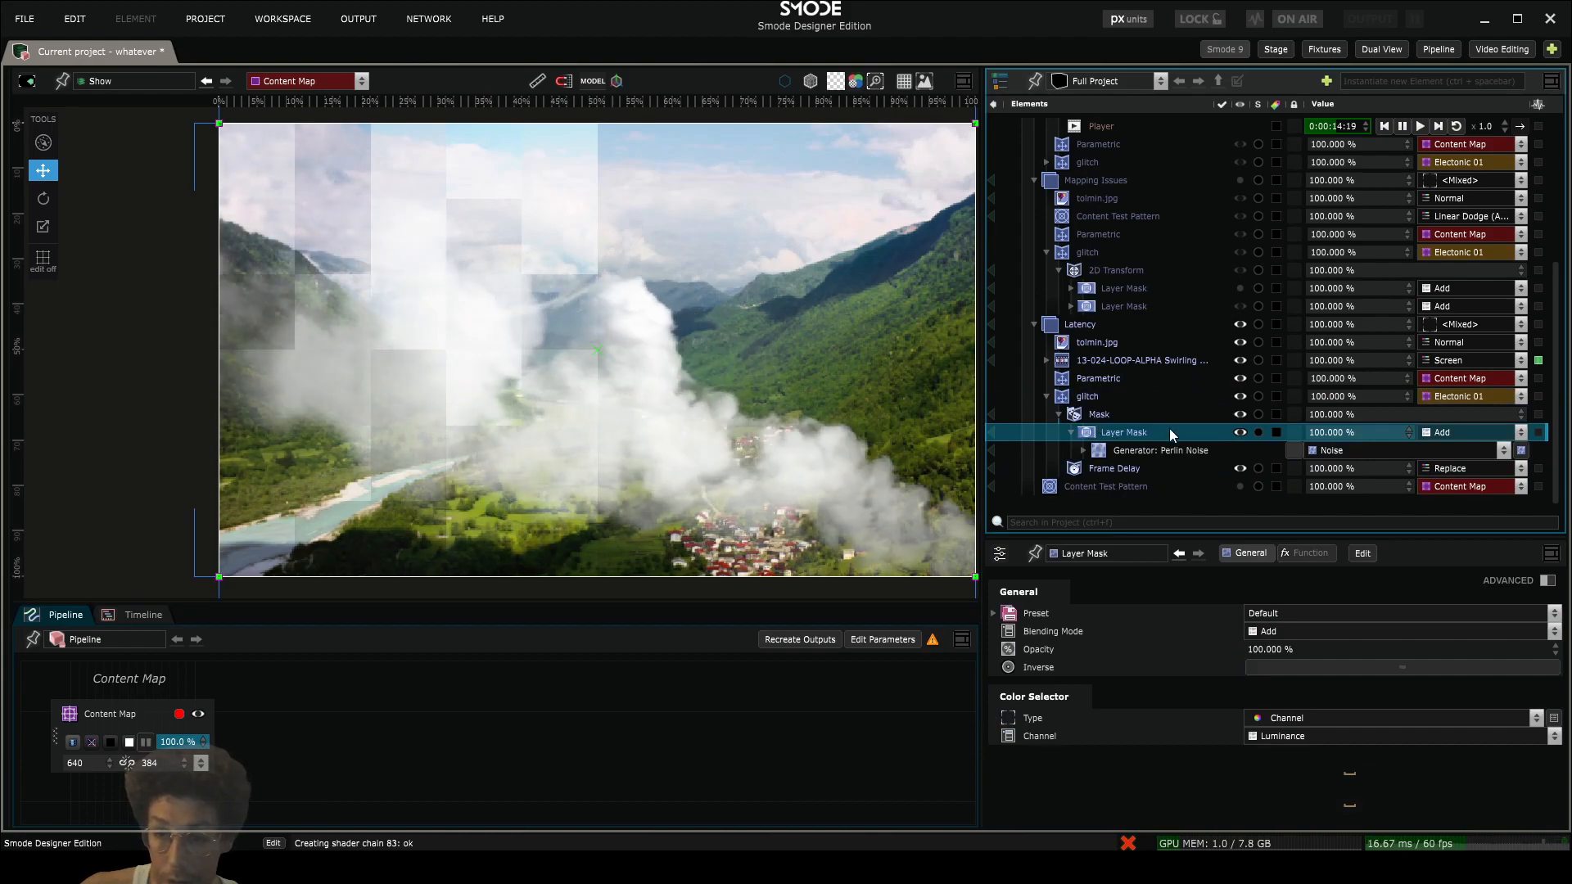
pyautogui.scroll(3, 562, 379)
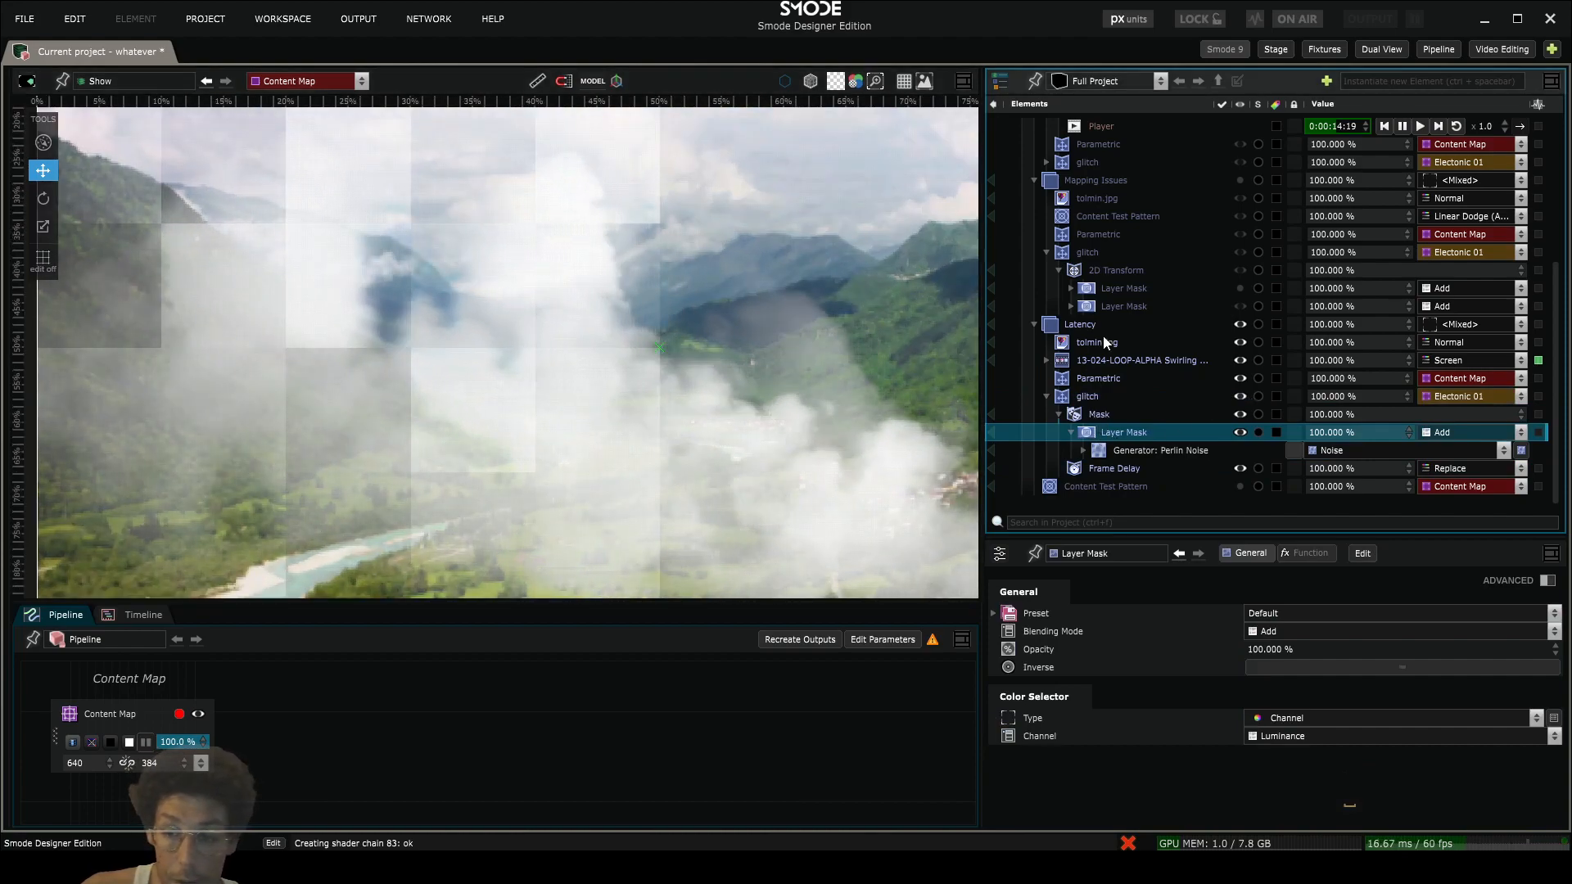
# - Disable the tolmin.jpg layer in Latency and set the glitch renderer's Frame Delay to 10 frames
pyautogui.click(1105, 342)
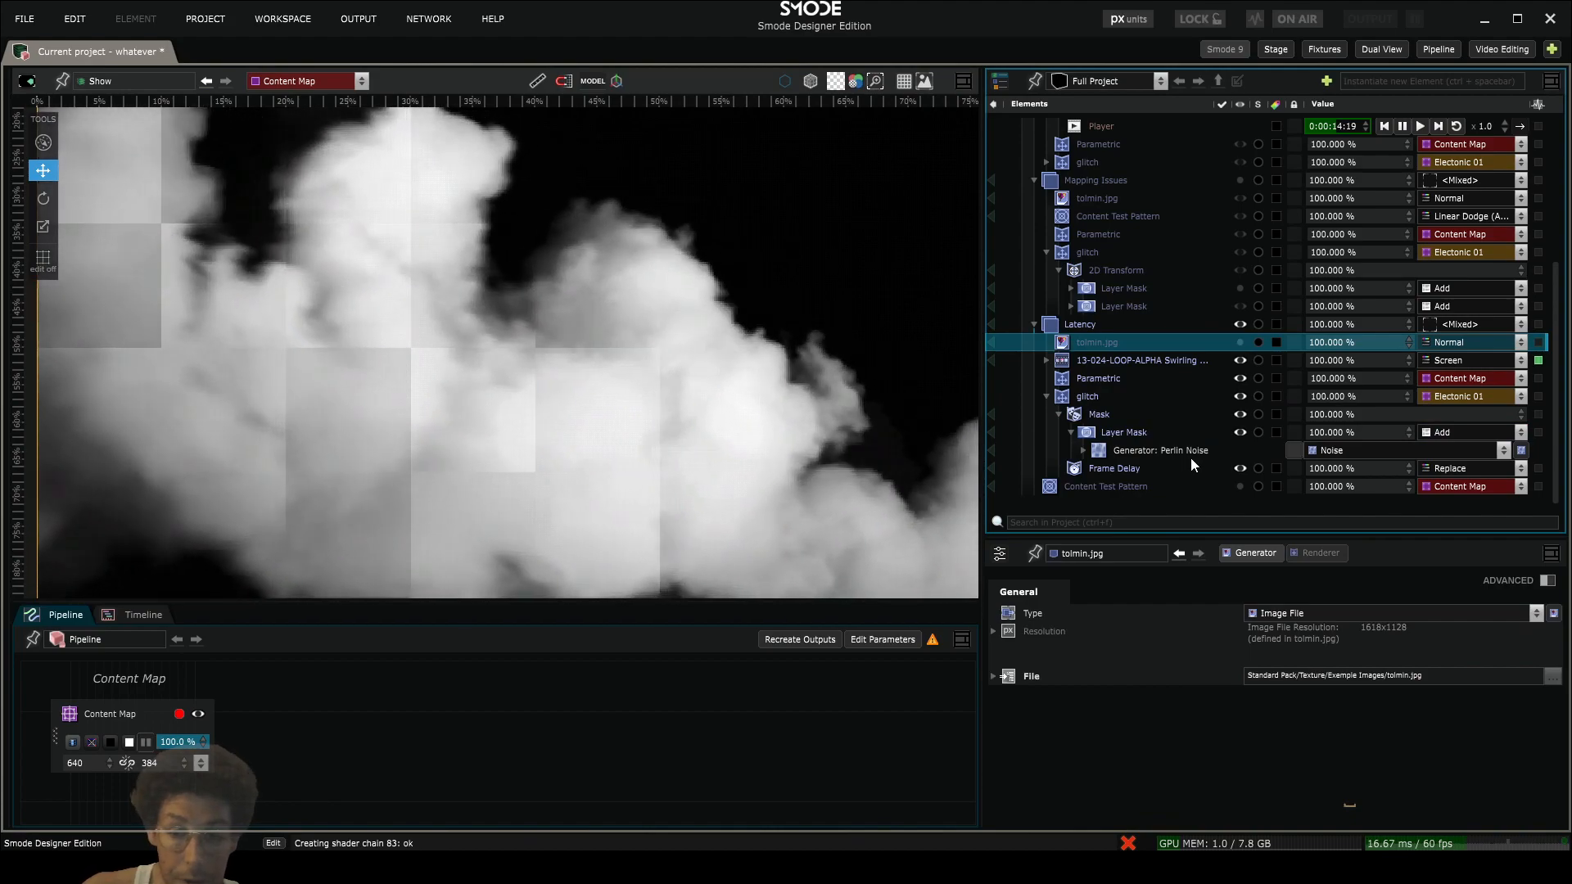
pyautogui.click(1114, 468)
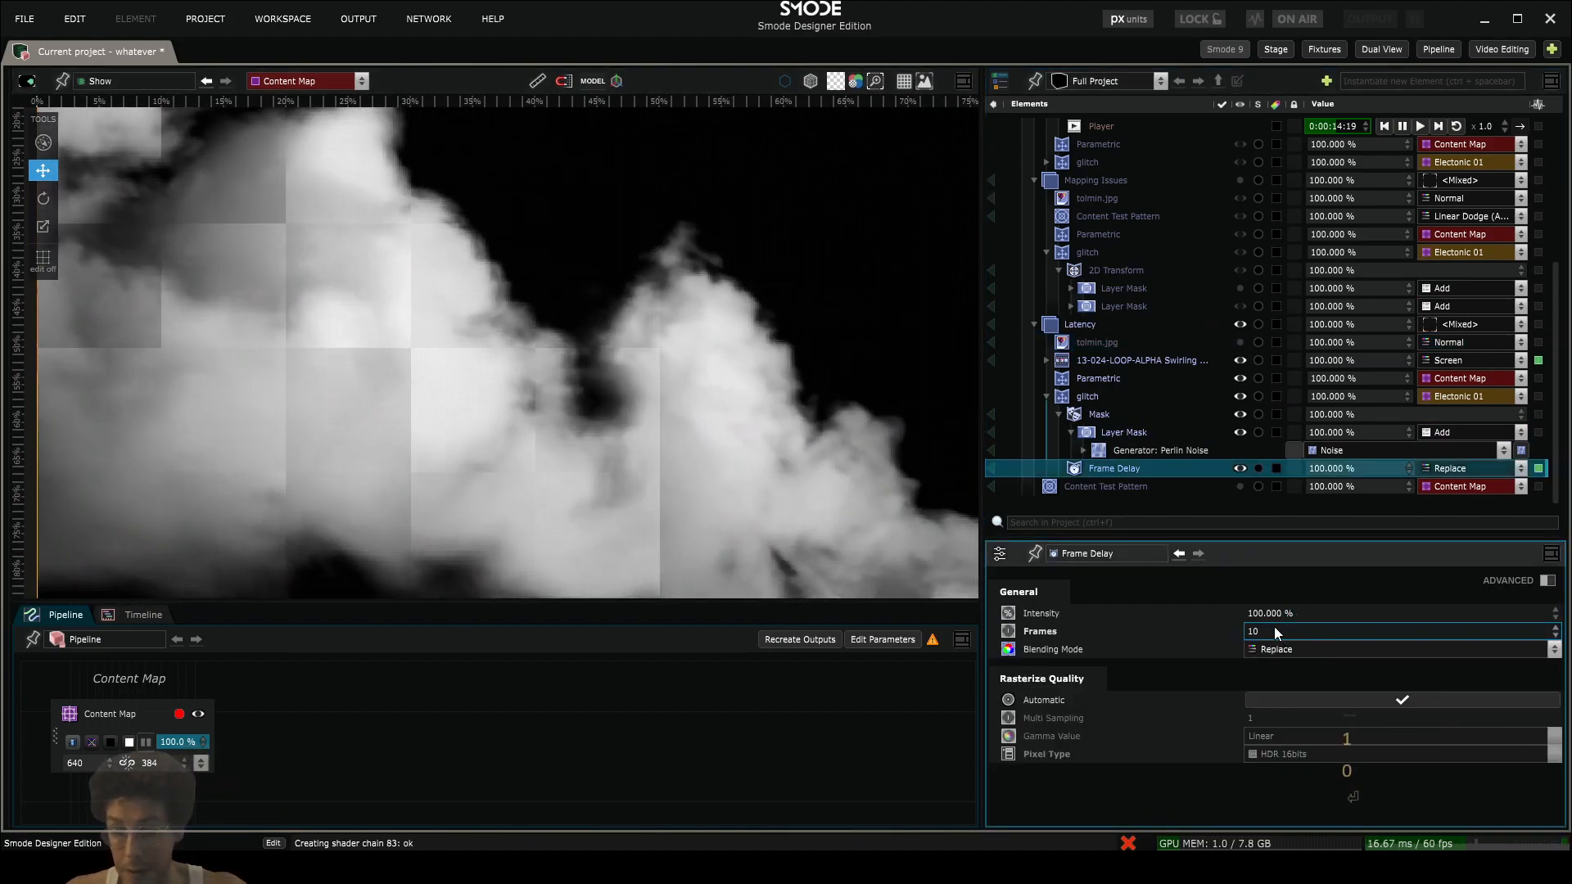
pyautogui.doubleClick(1273, 631)
pyautogui.write('10')
pyautogui.press('Return')
pyautogui.moveTo(392, 308); pyautogui.dragTo(479, 350)
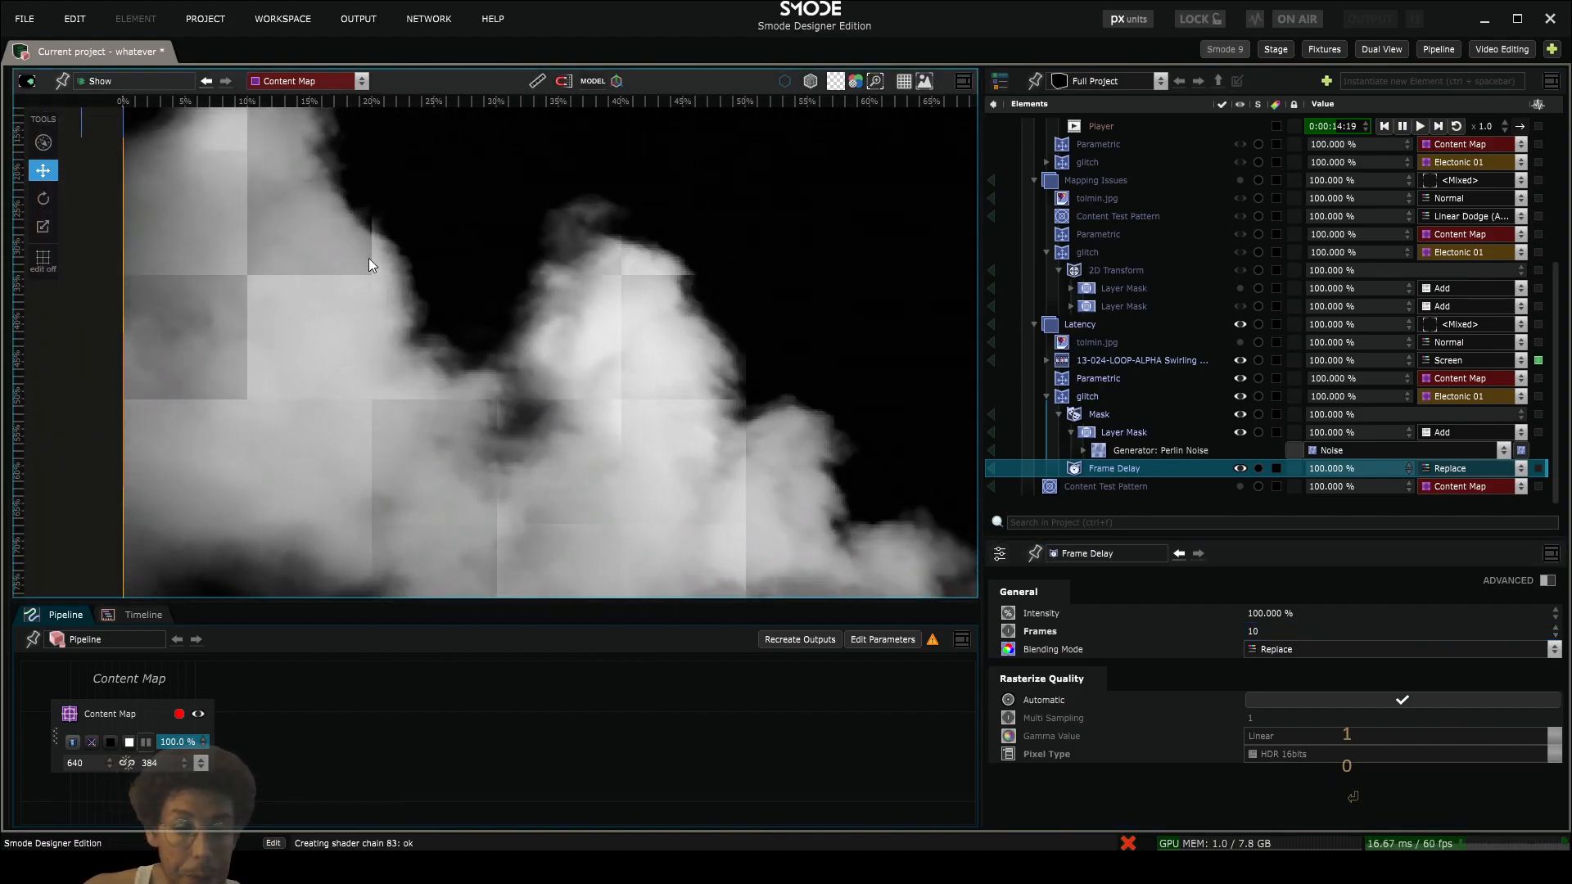
pyautogui.moveTo(368, 258); pyautogui.dragTo(381, 323)
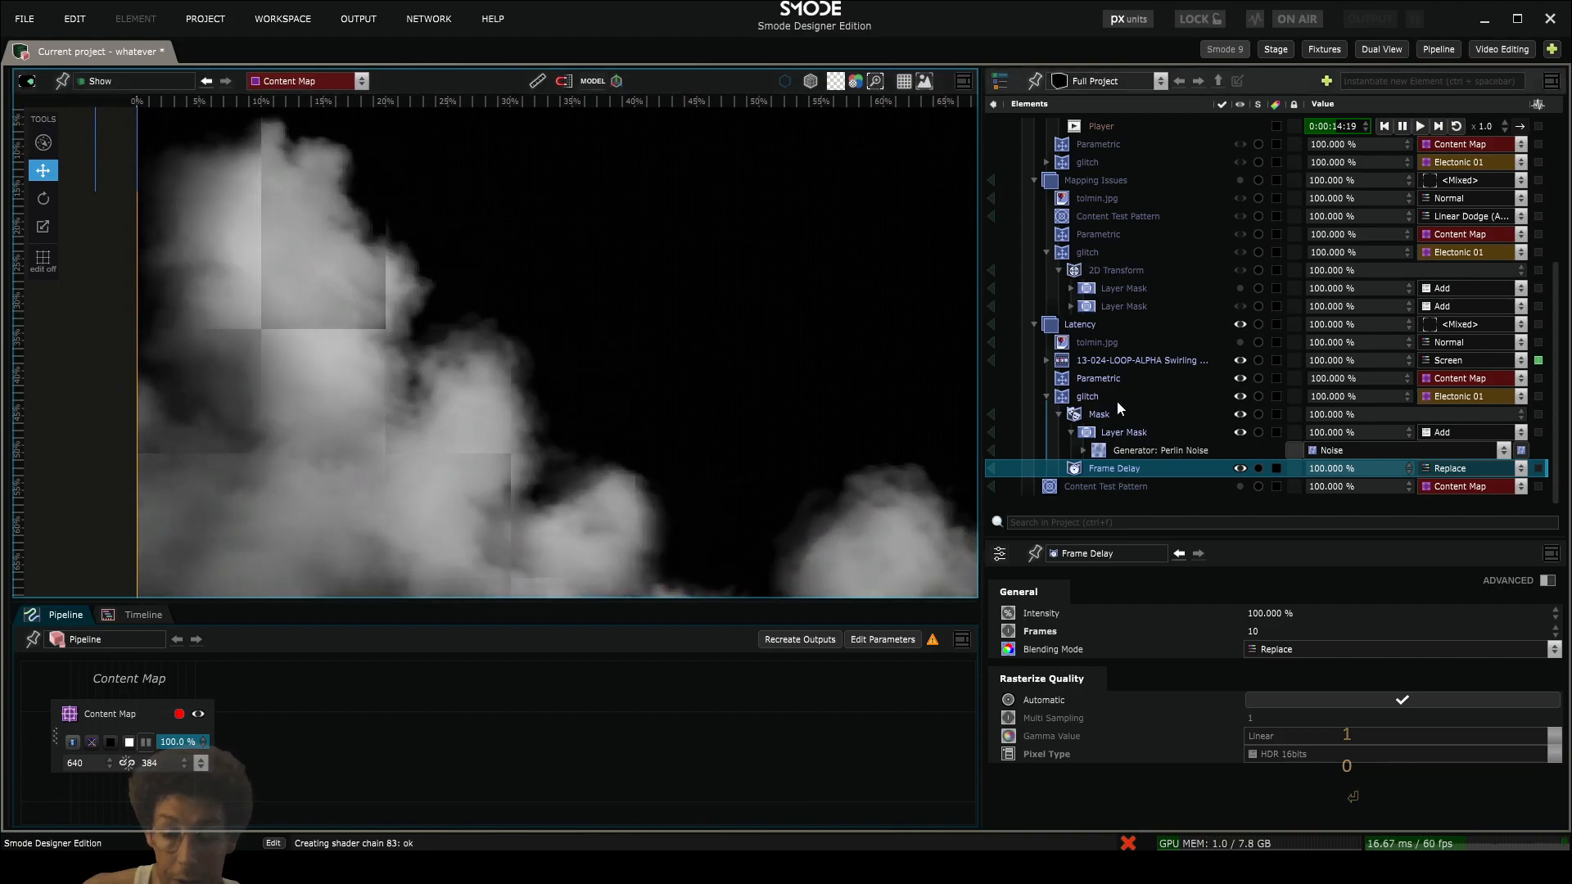
# - Visualize the Layer Mask's Perlin Noise generator, then return to the Show view and inspect the delayed tiles in the smoke
pyautogui.click(1106, 396)
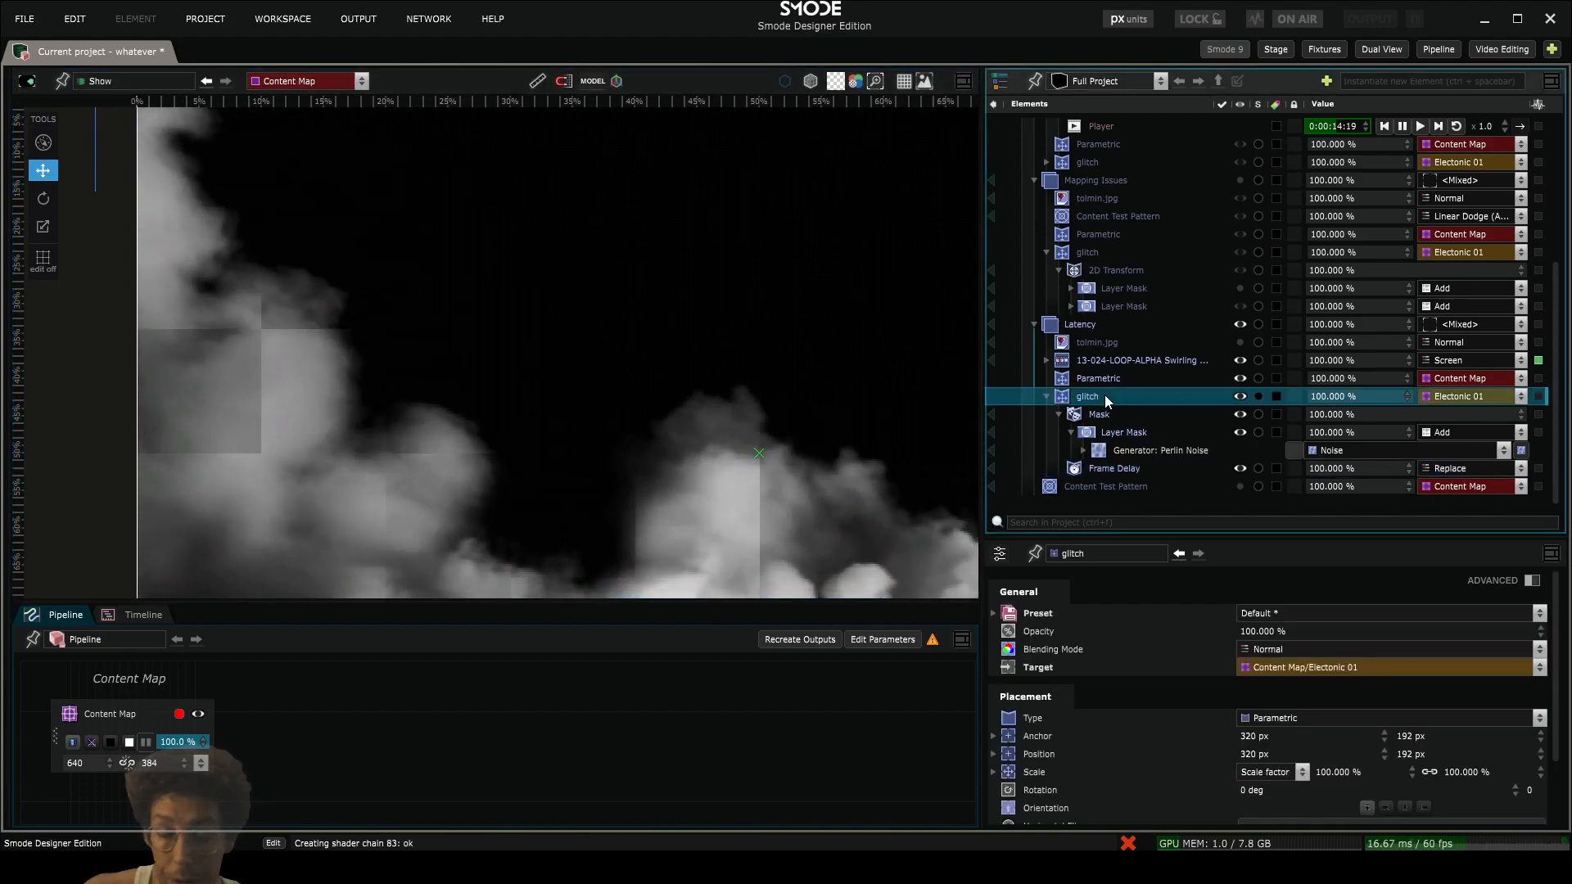
pyautogui.click(992, 451)
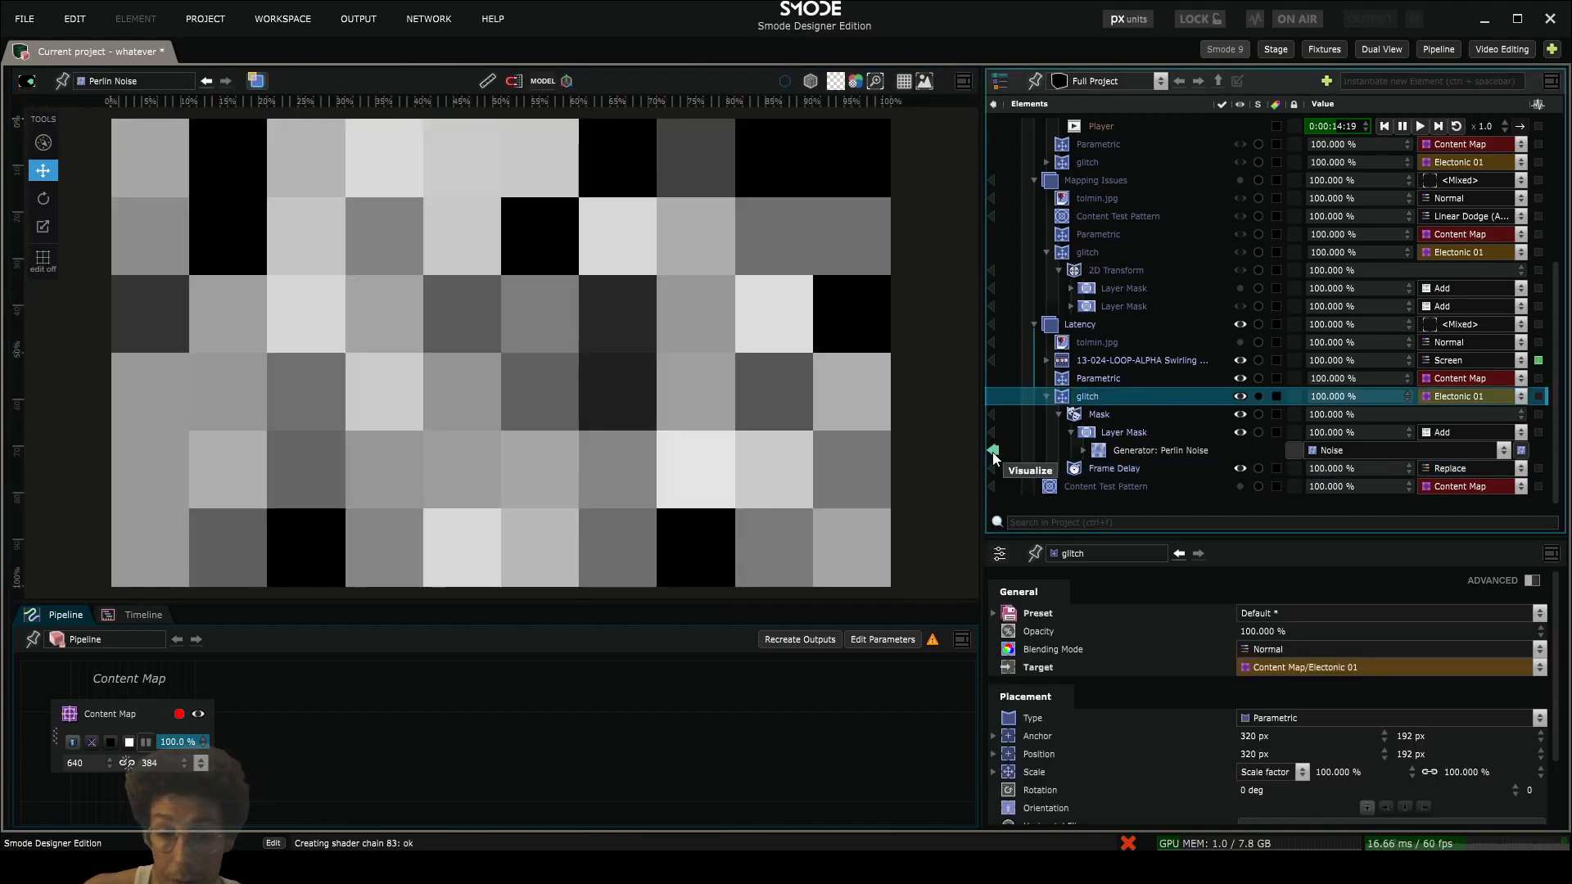
pyautogui.click(993, 450)
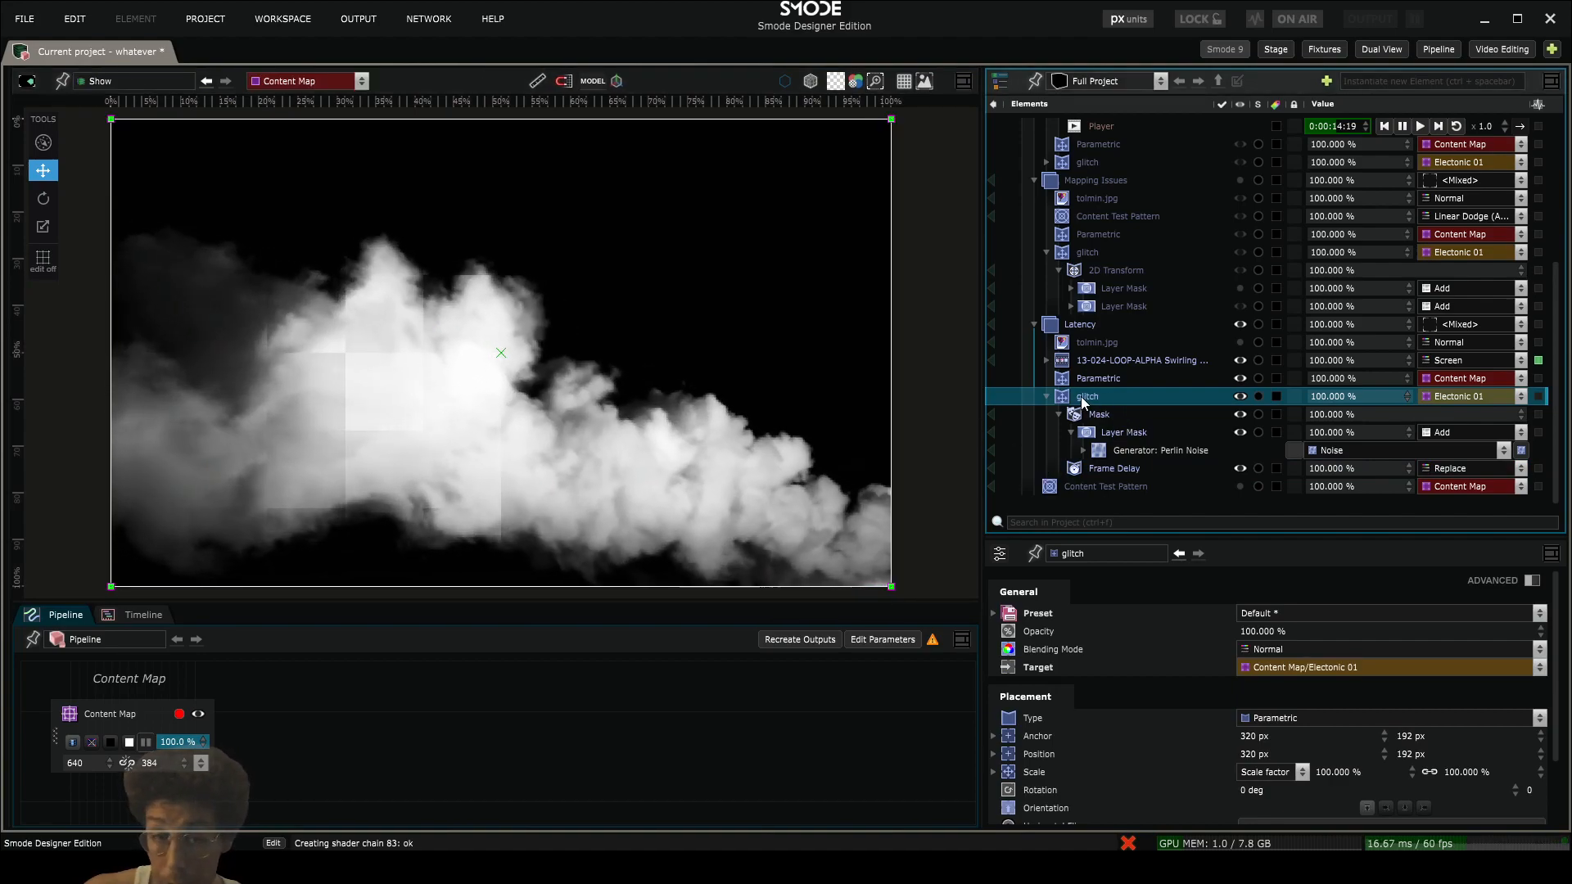
pyautogui.scroll(3, 288, 323)
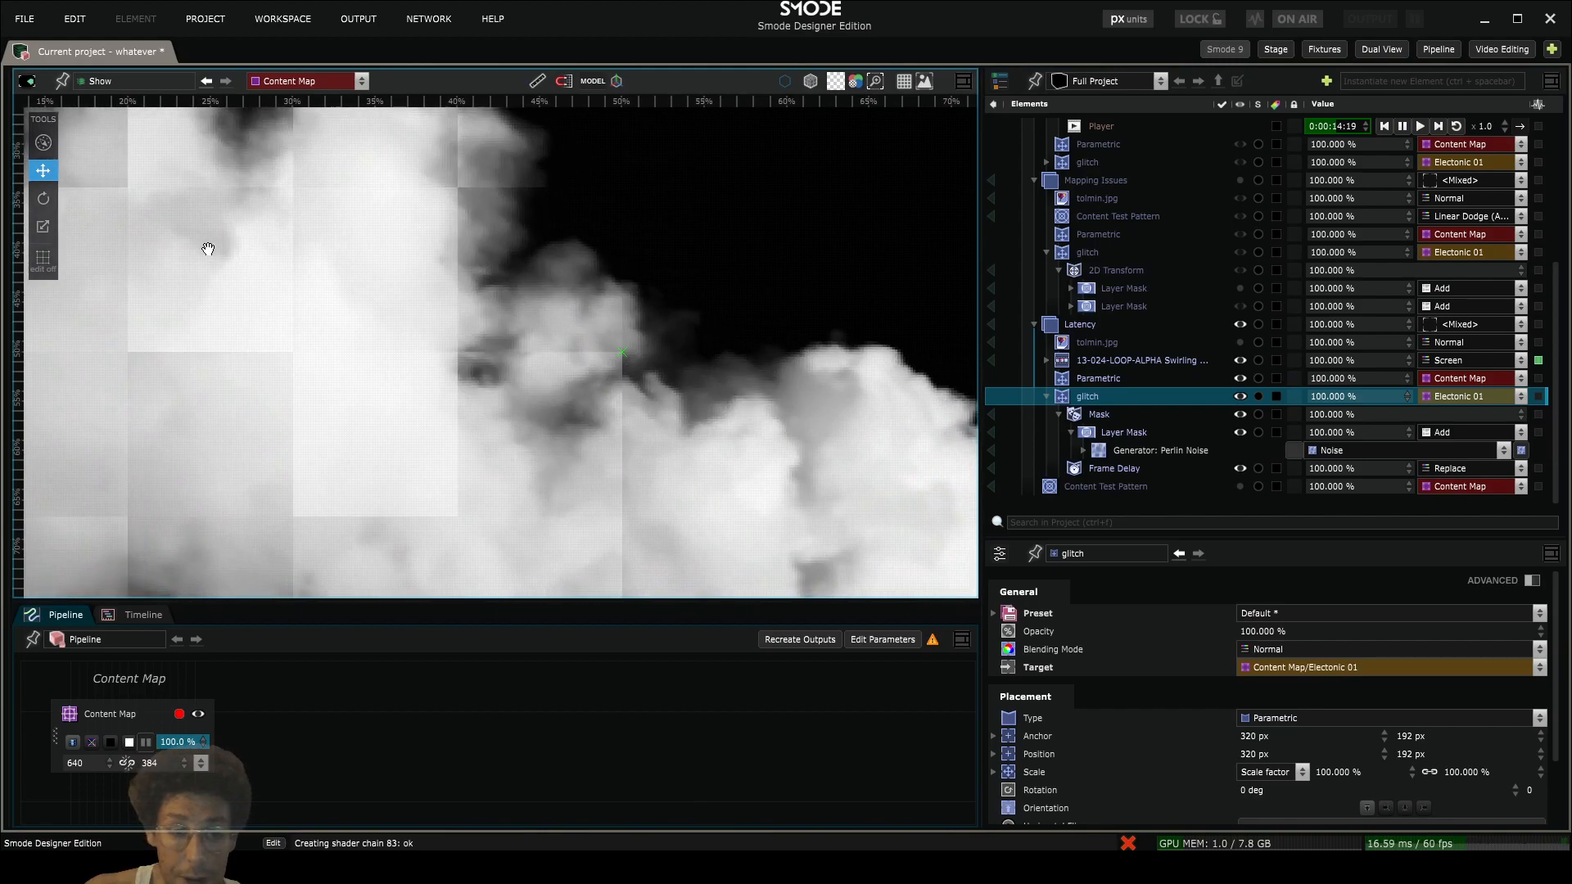
pyautogui.moveTo(197, 474); pyautogui.dragTo(294, 449)
pyautogui.scroll(-2, 295, 449)
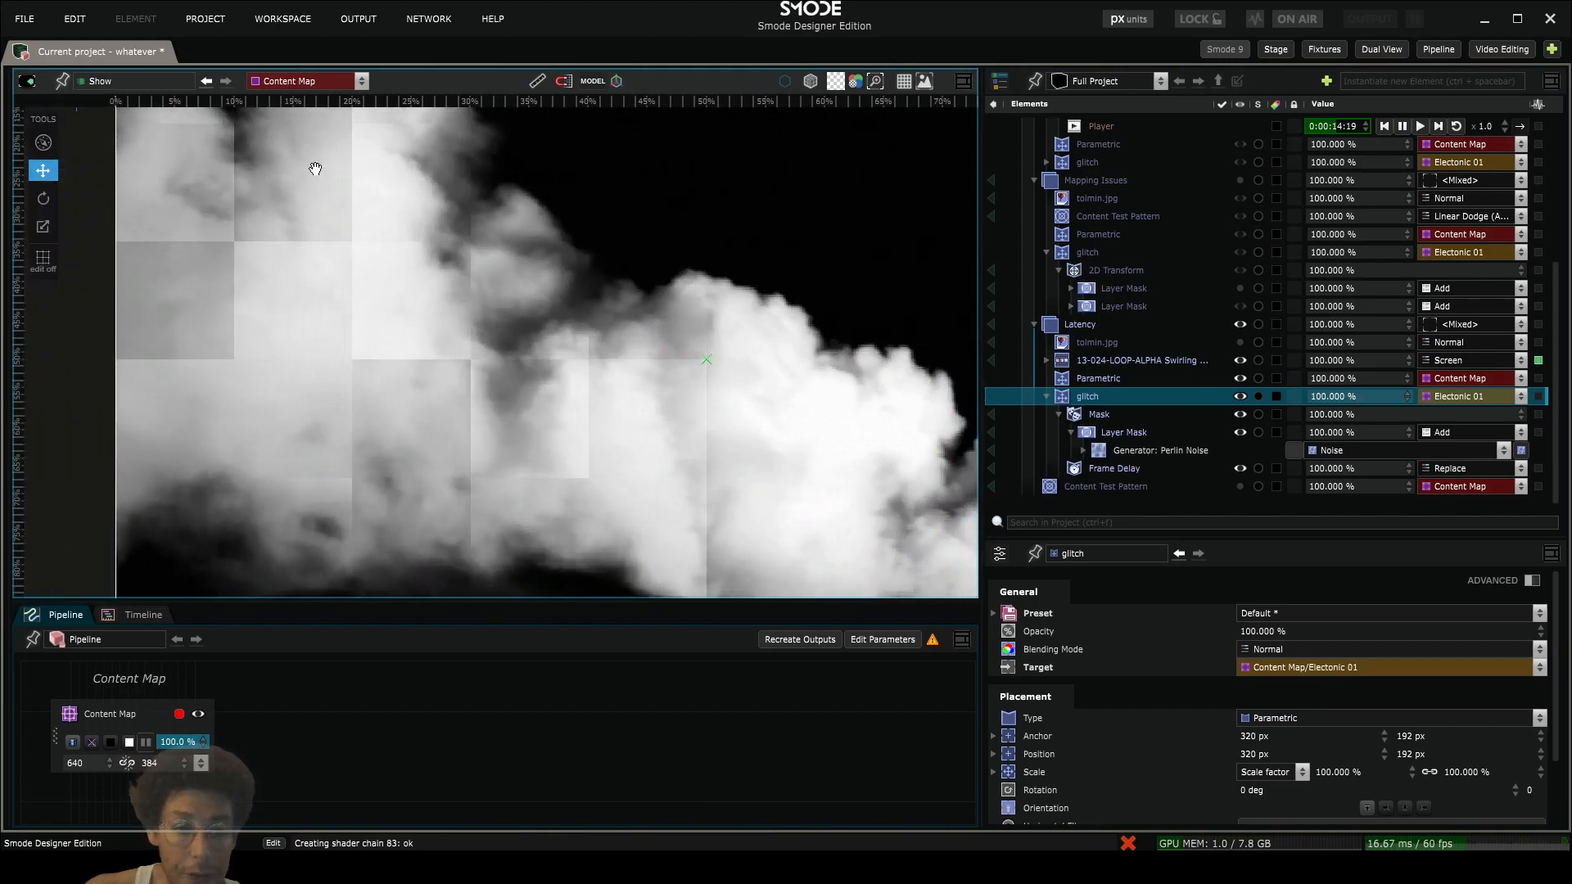
pyautogui.scroll(-2, 333, 308)
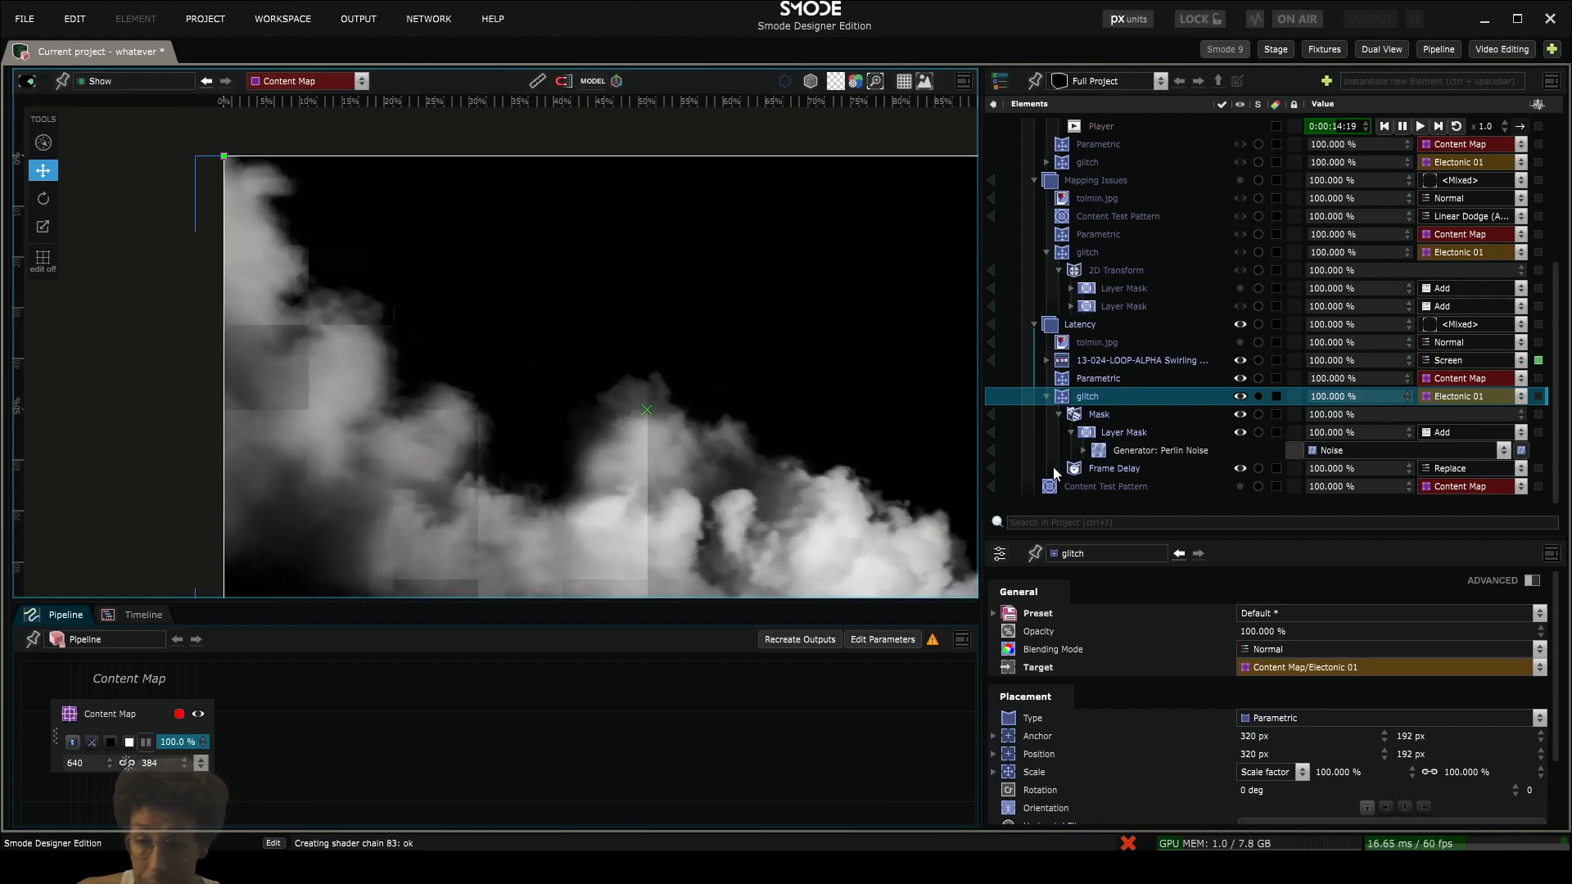
# - Visualize the Layer Mask's Perlin Noise generator and split the viewport into two side-by-side views
pyautogui.click(1102, 452)
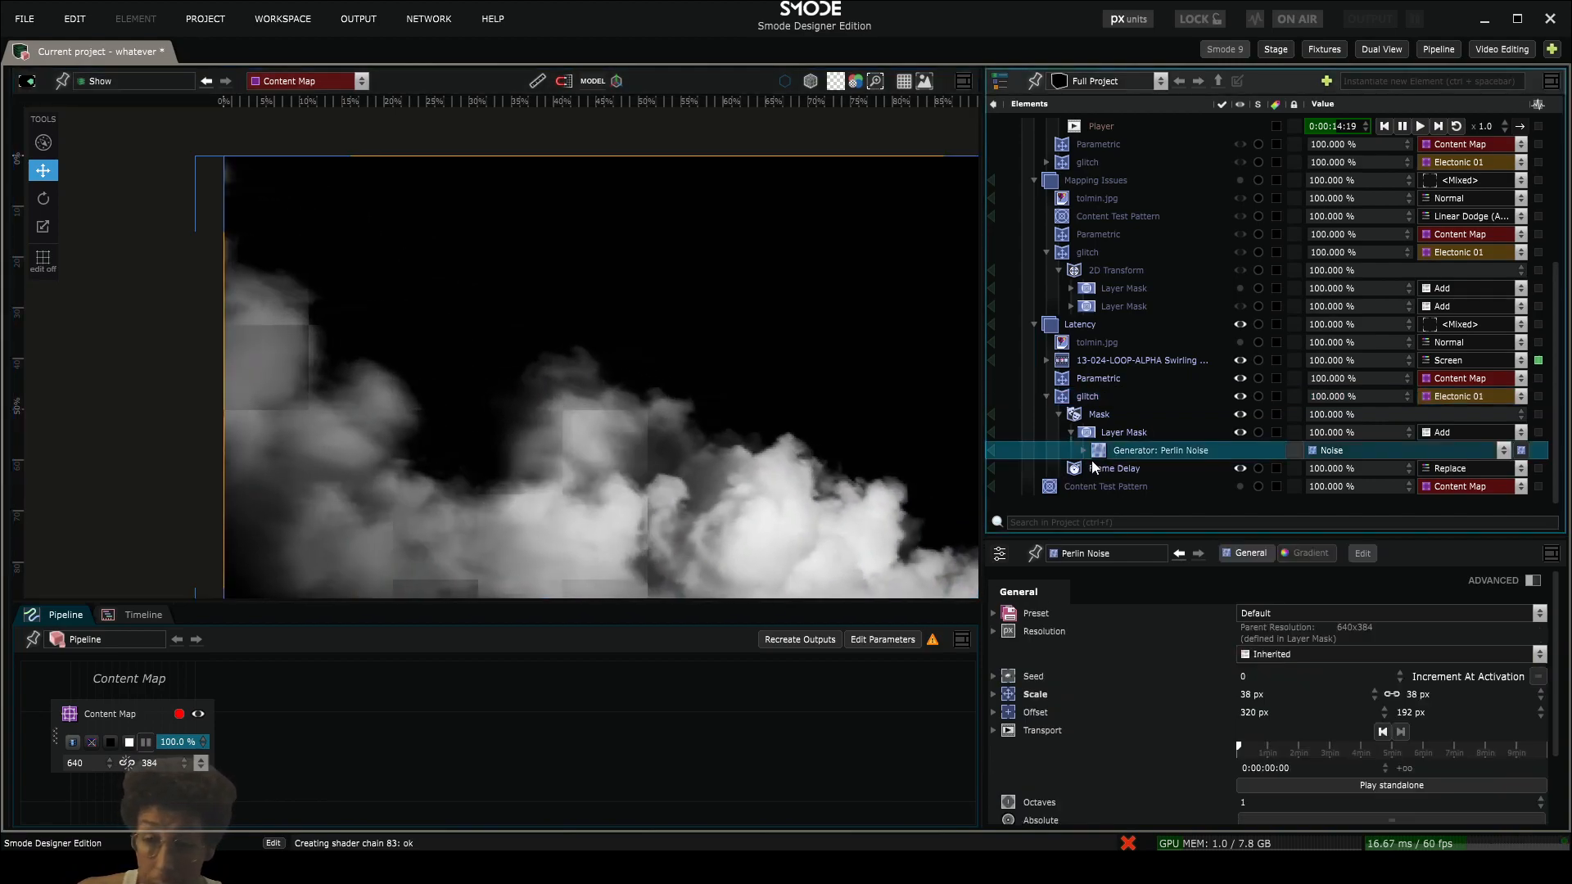
pyautogui.click(992, 451)
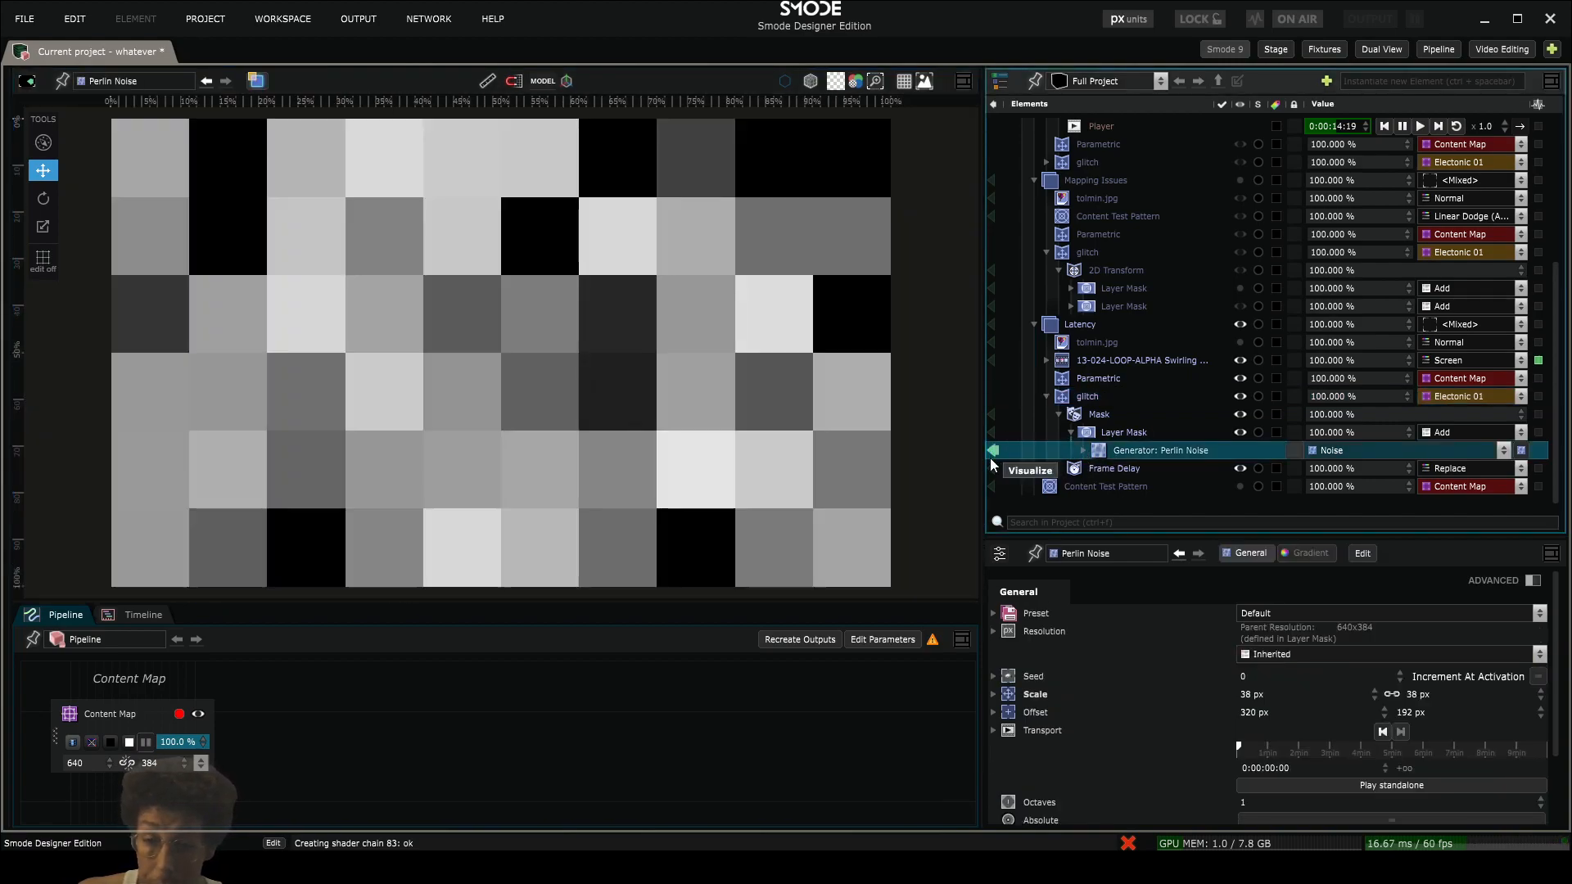
pyautogui.click(969, 84)
pyautogui.click(1000, 99)
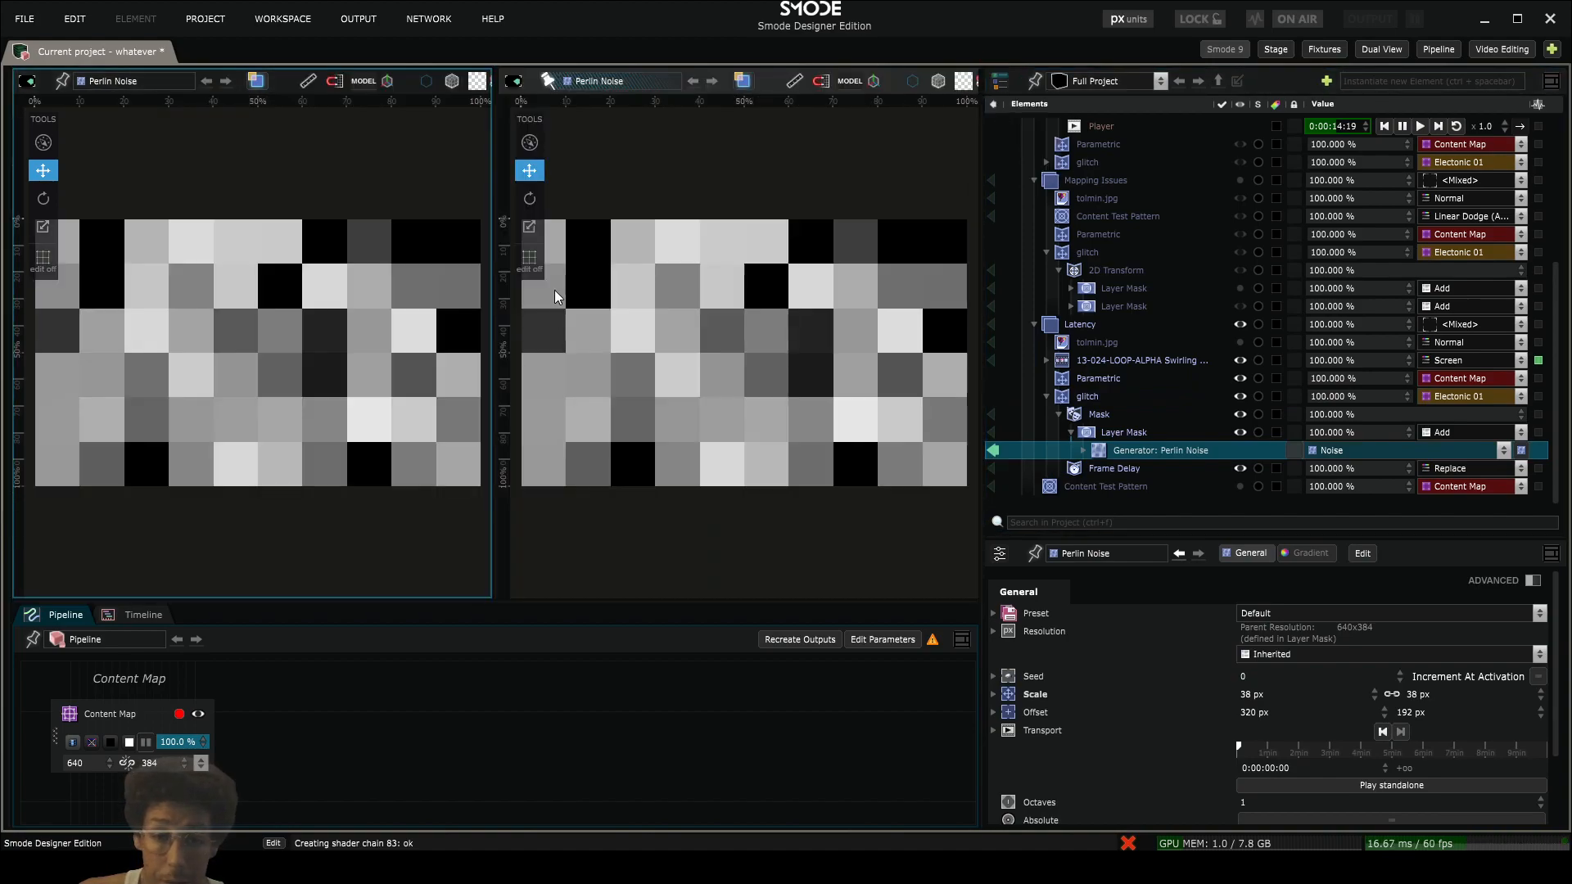
# - Visualize the Show output beside the Perlin Noise view, enlarge its viewport, and inspect the delayed areas in the smoke
pyautogui.click(994, 450)
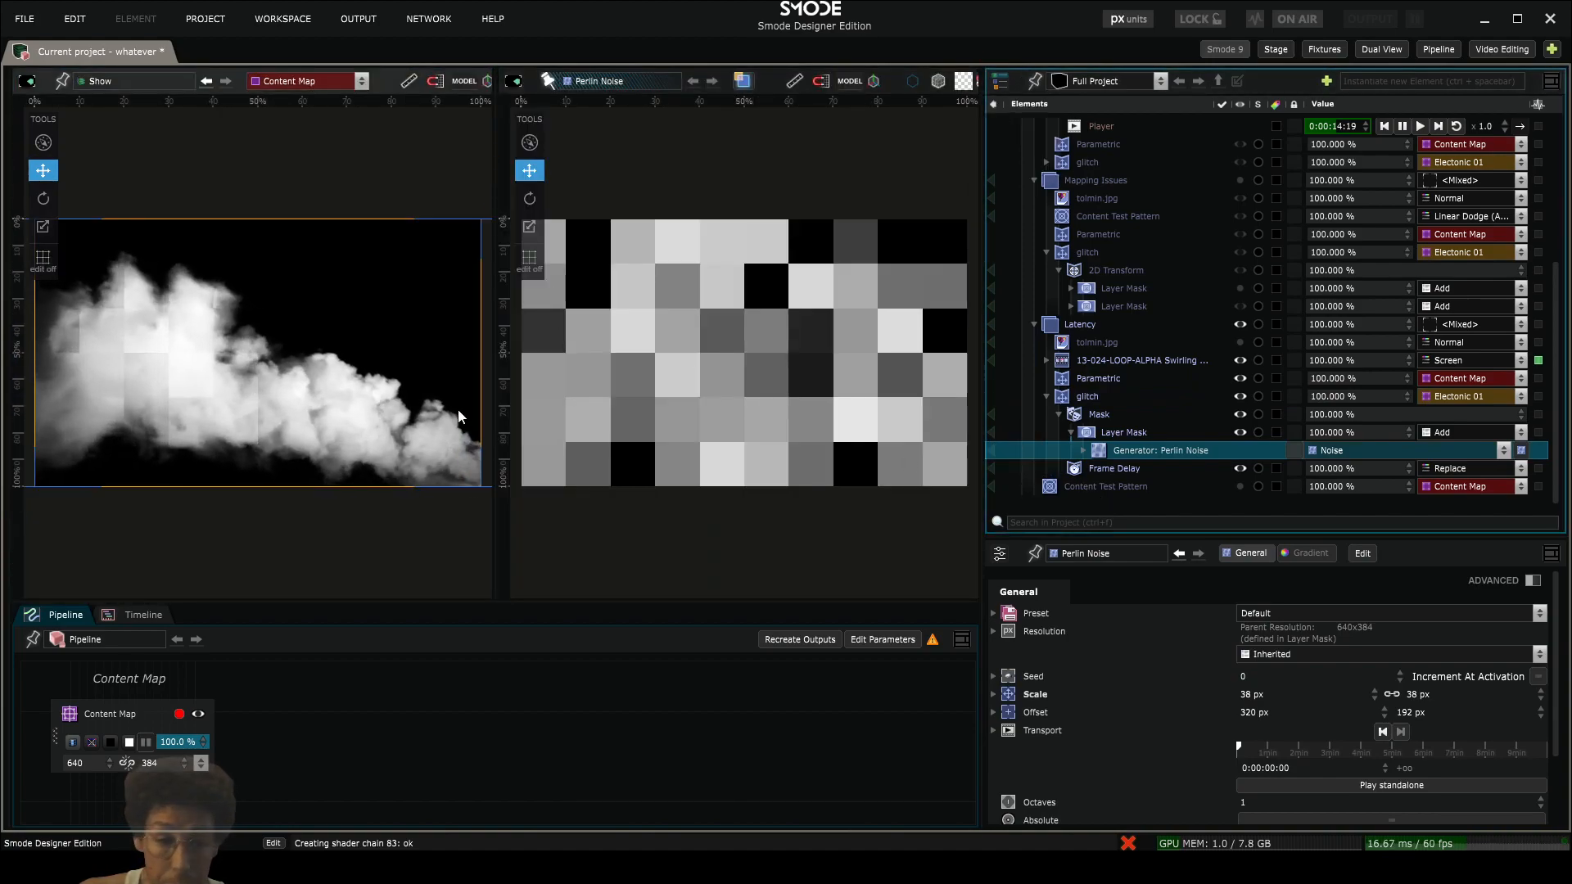
pyautogui.moveTo(497, 399); pyautogui.dragTo(581, 399)
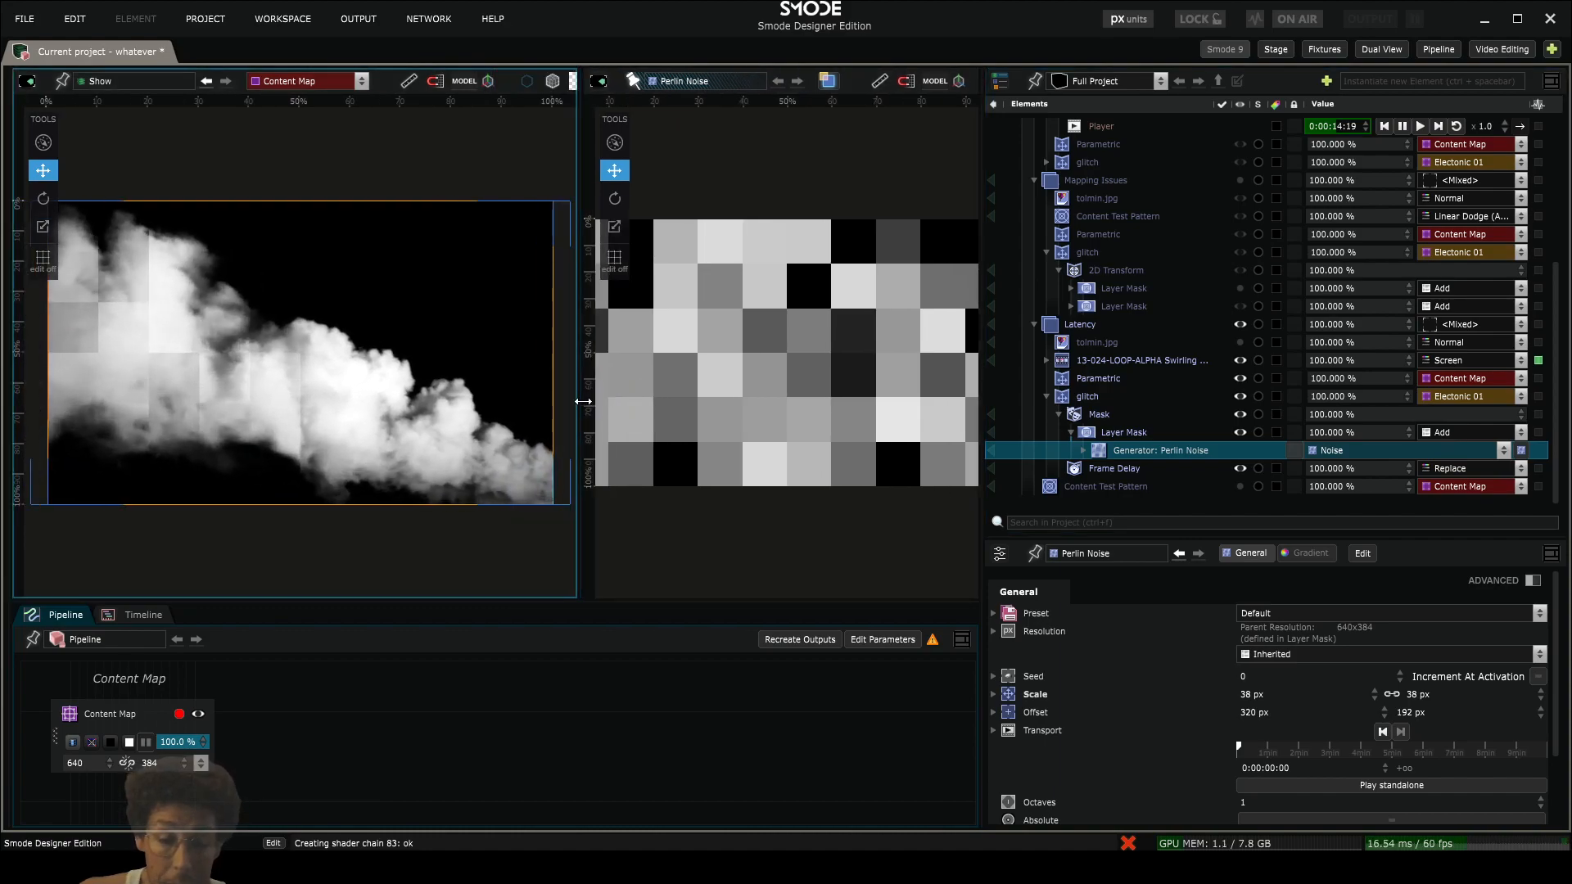
pyautogui.scroll(5, 344, 397)
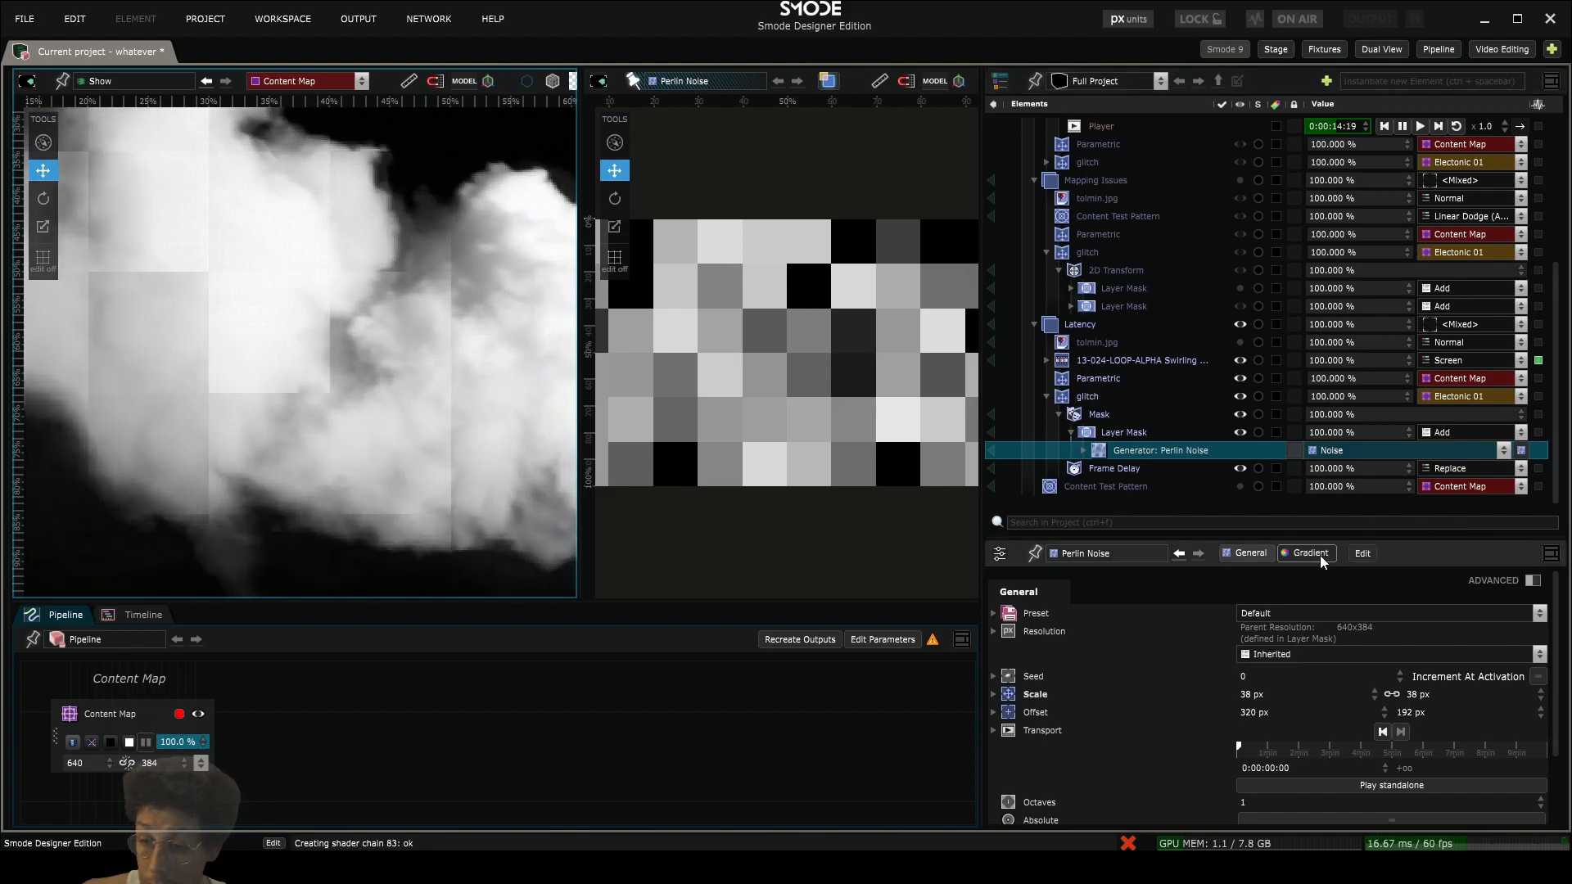
# - Reveal the advanced gradient settings of the Perlin Noise generator and enable Quantize
pyautogui.click(1307, 553)
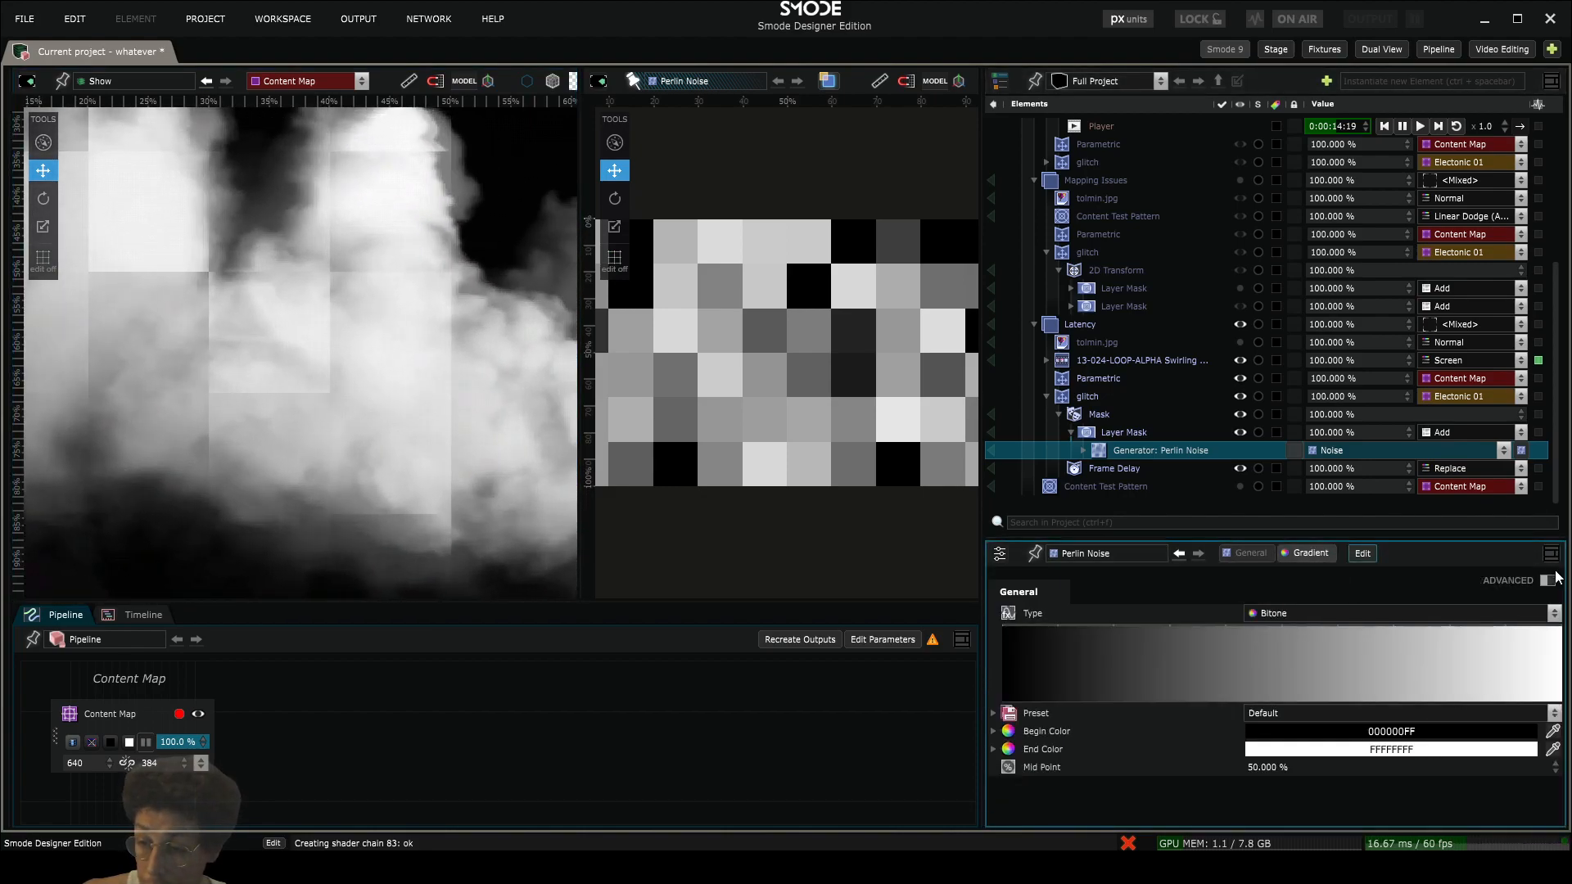
pyautogui.click(1546, 580)
pyautogui.click(1283, 784)
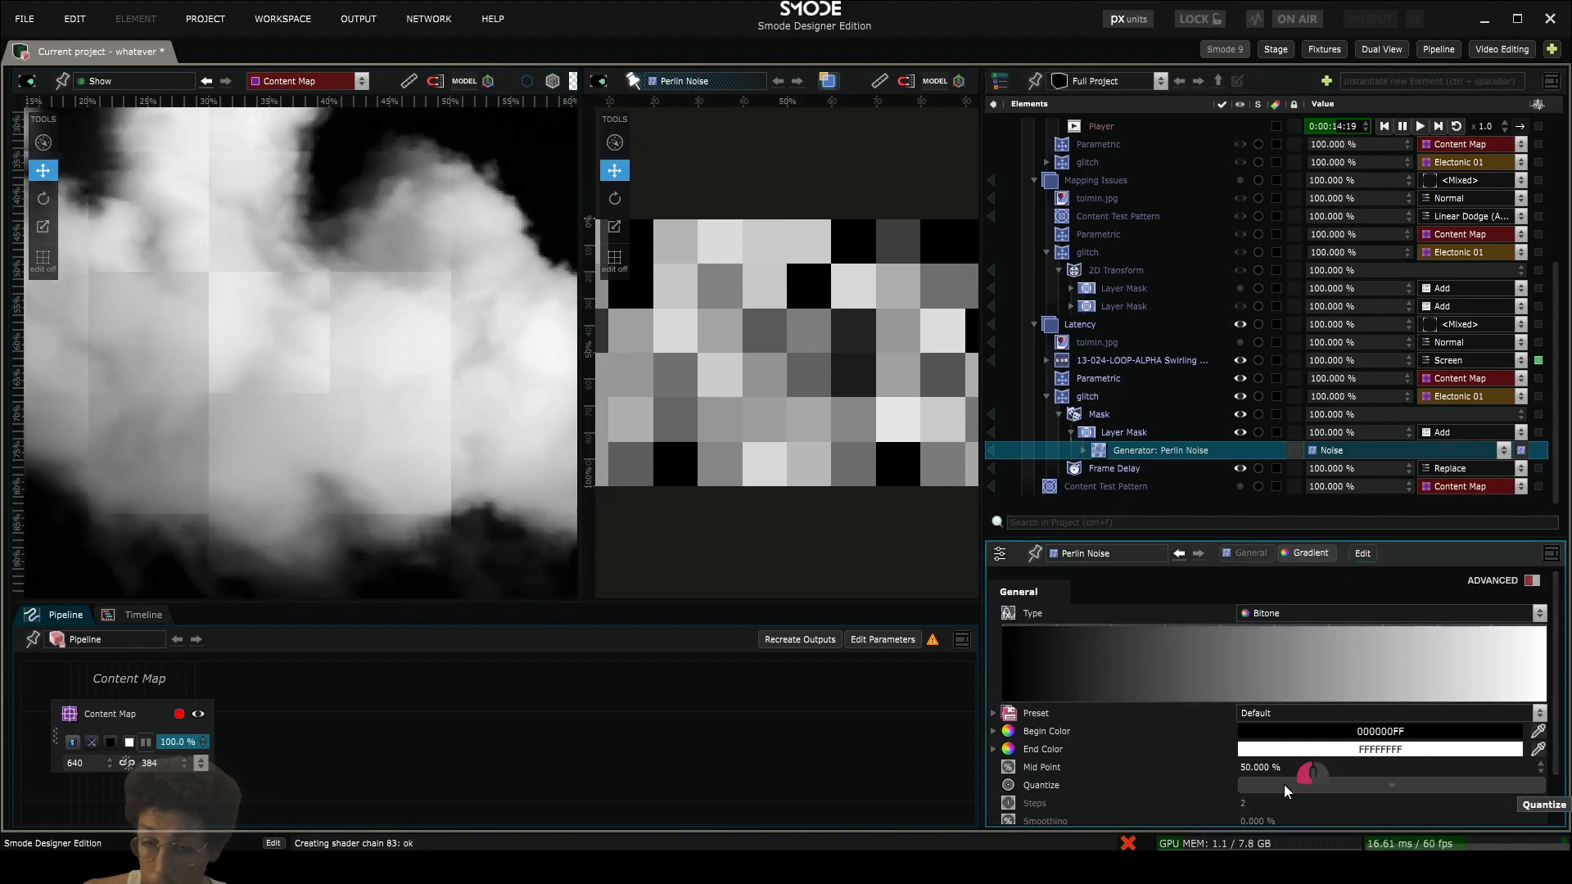
# - Expand the Perlin Noise generator and disable its Pixelate and Brightness Contrast modifiers
pyautogui.click(1082, 450)
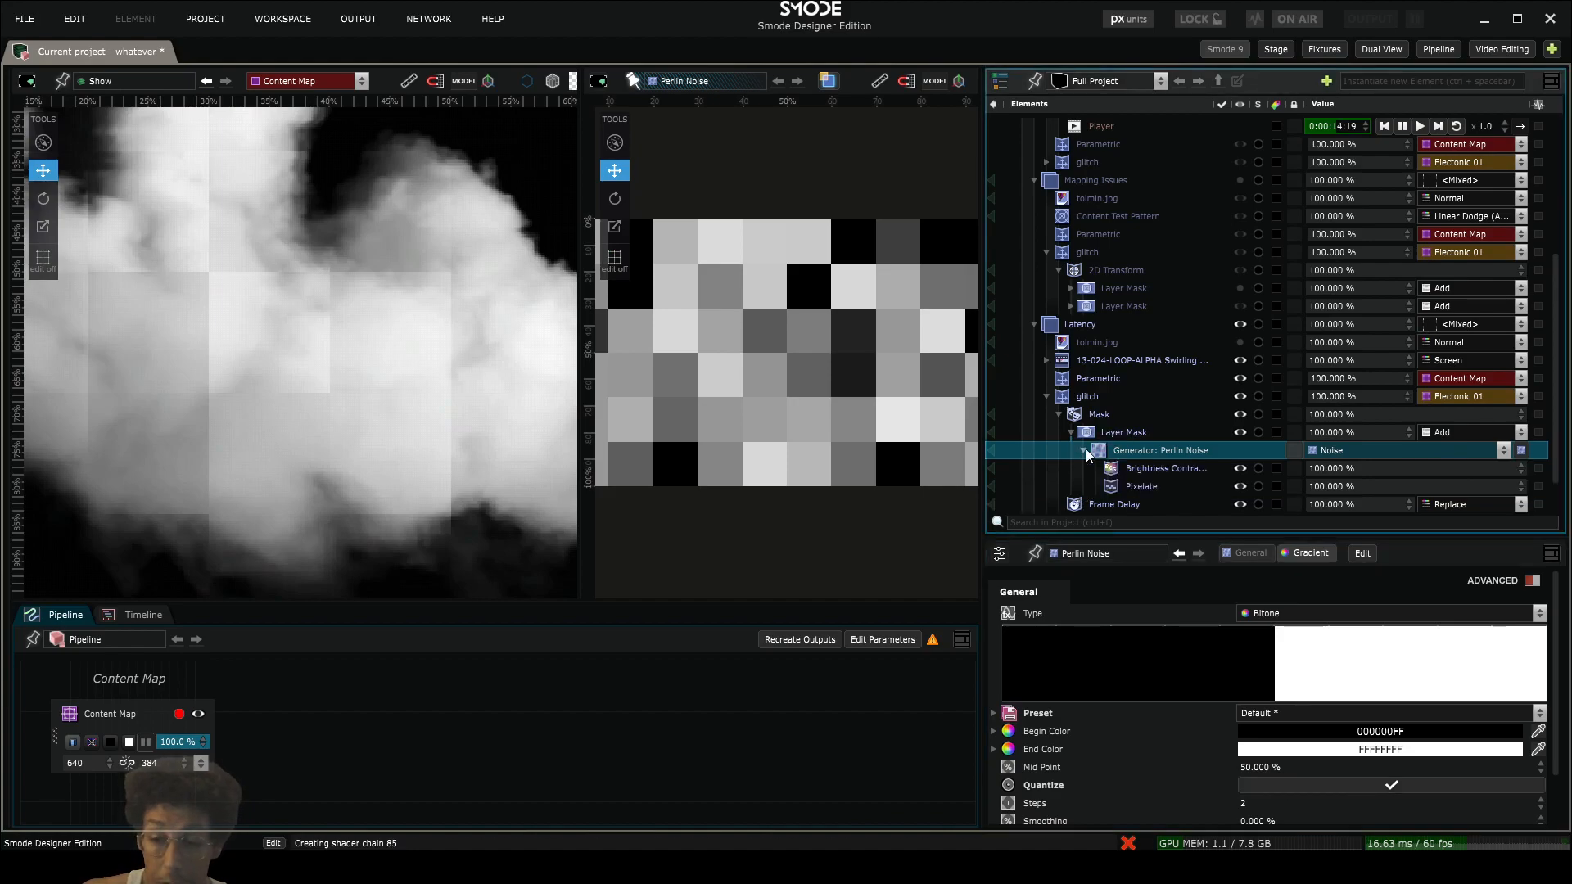
pyautogui.click(1139, 473)
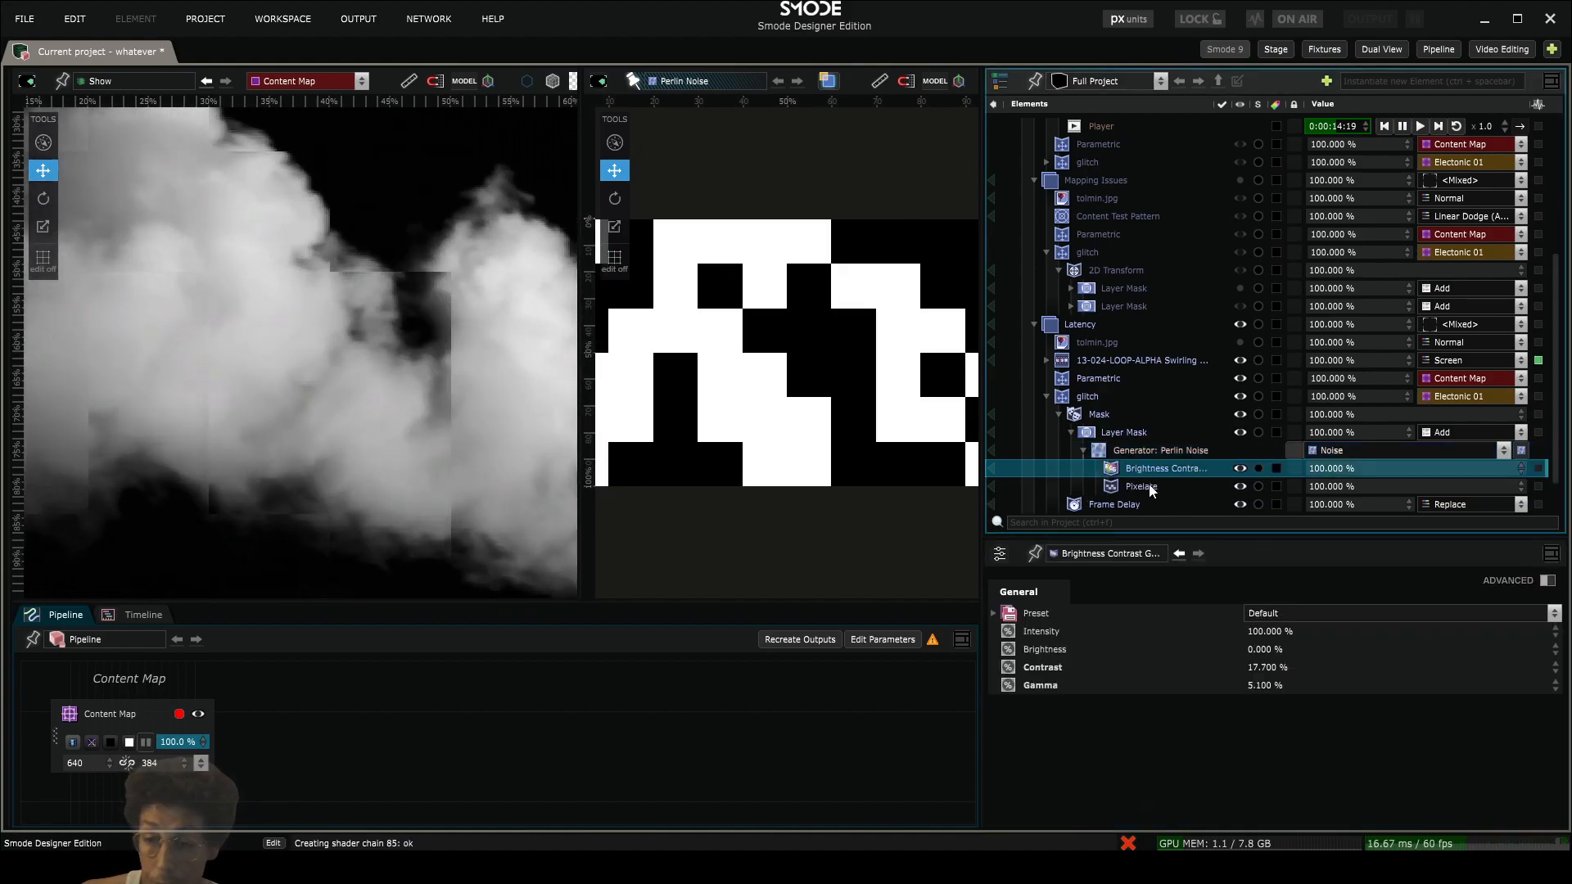
pyautogui.click(1150, 489)
pyautogui.press('space')
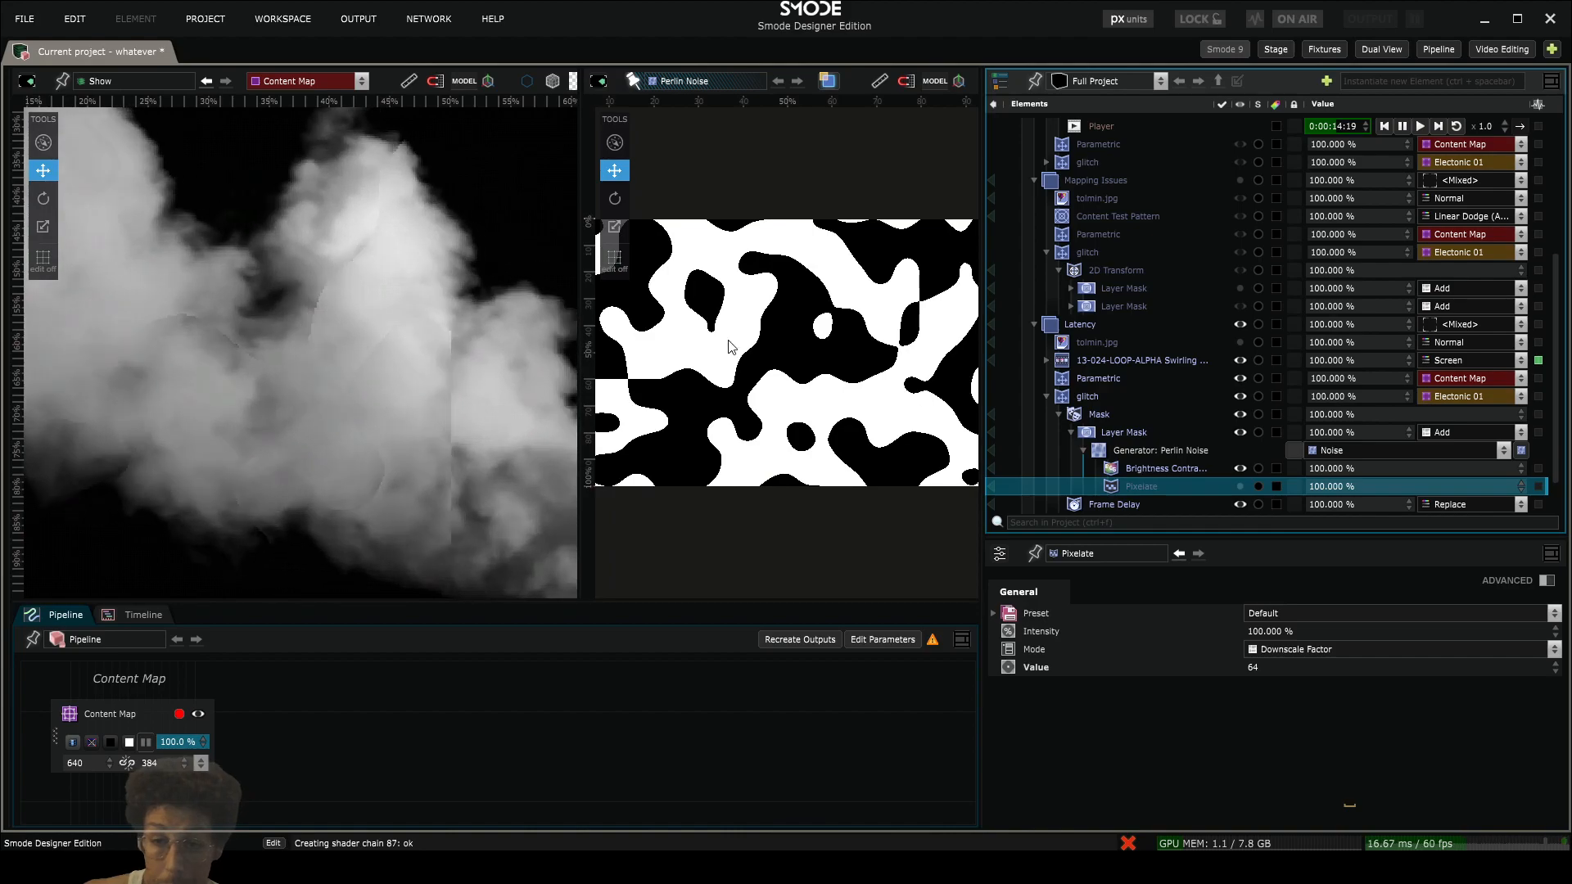
pyautogui.click(1130, 470)
pyautogui.scroll(5, 729, 381)
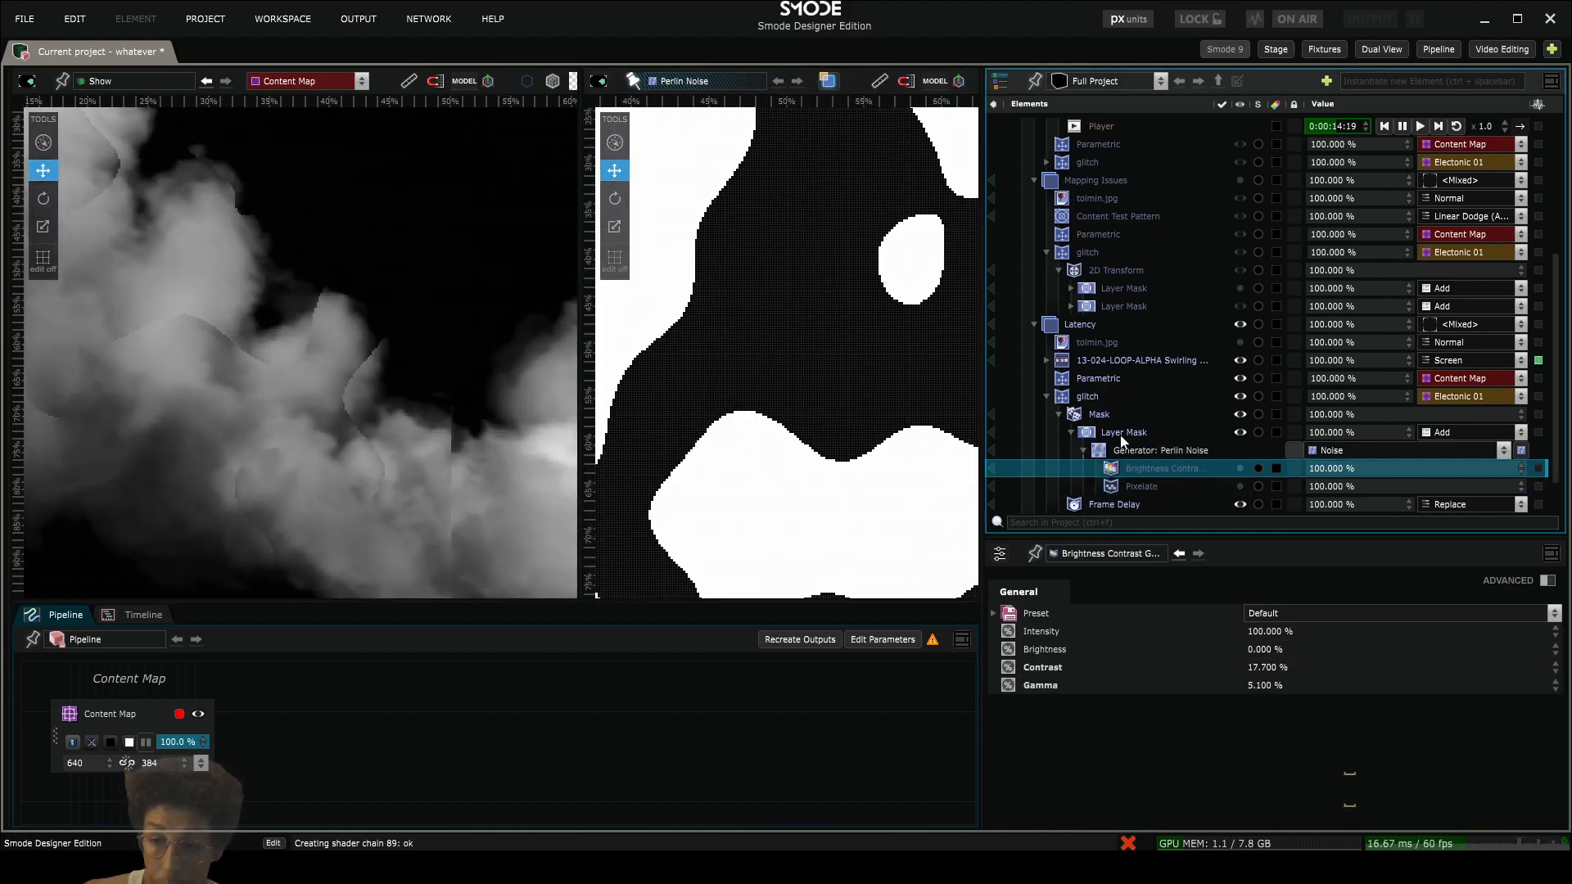
# - Try 5 quantization steps in the Perlin Noise gradient, then return Steps to 2
pyautogui.click(1120, 435)
pyautogui.click(1126, 450)
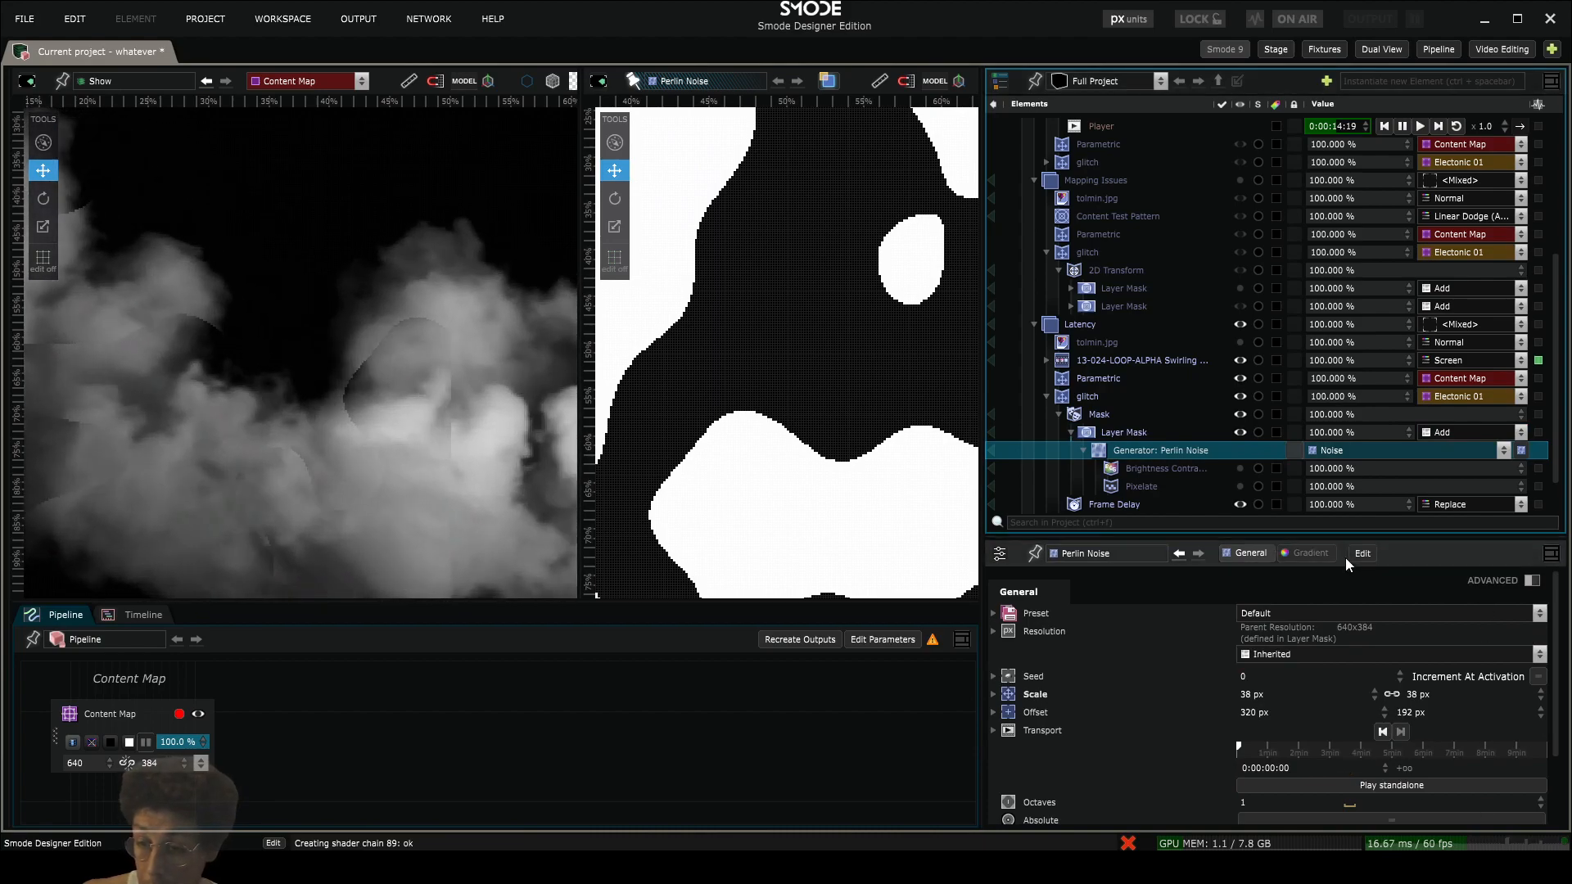
pyautogui.click(1333, 553)
pyautogui.scroll(-2, 1293, 704)
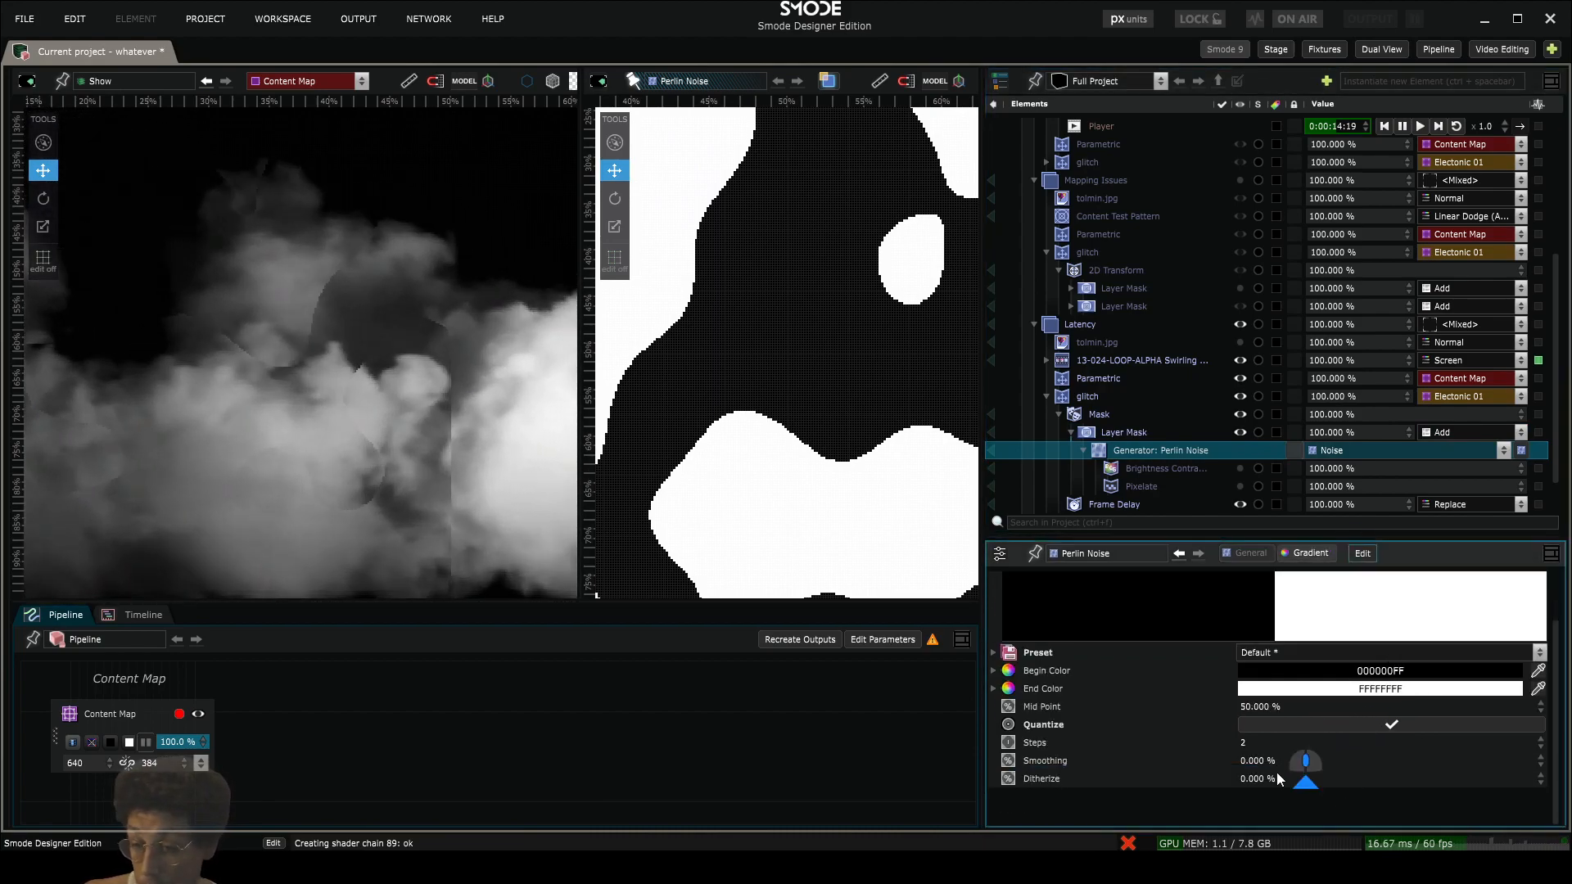
pyautogui.moveTo(1249, 744); pyautogui.dragTo(1279, 730)
pyautogui.doubleClick(1278, 741)
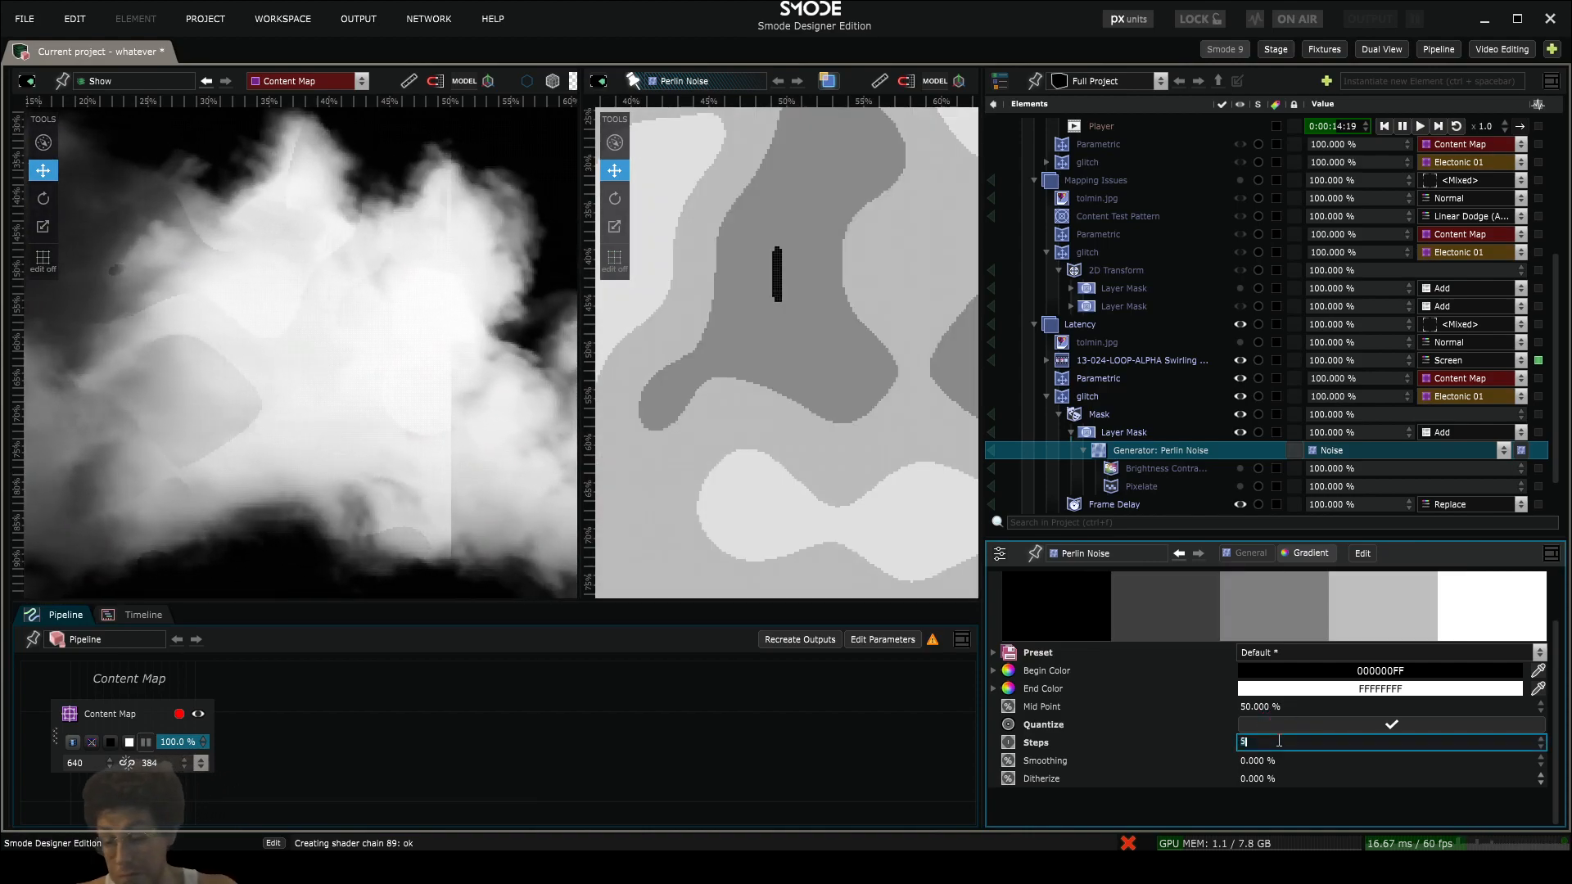
pyautogui.write('0')
pyautogui.press('Return')
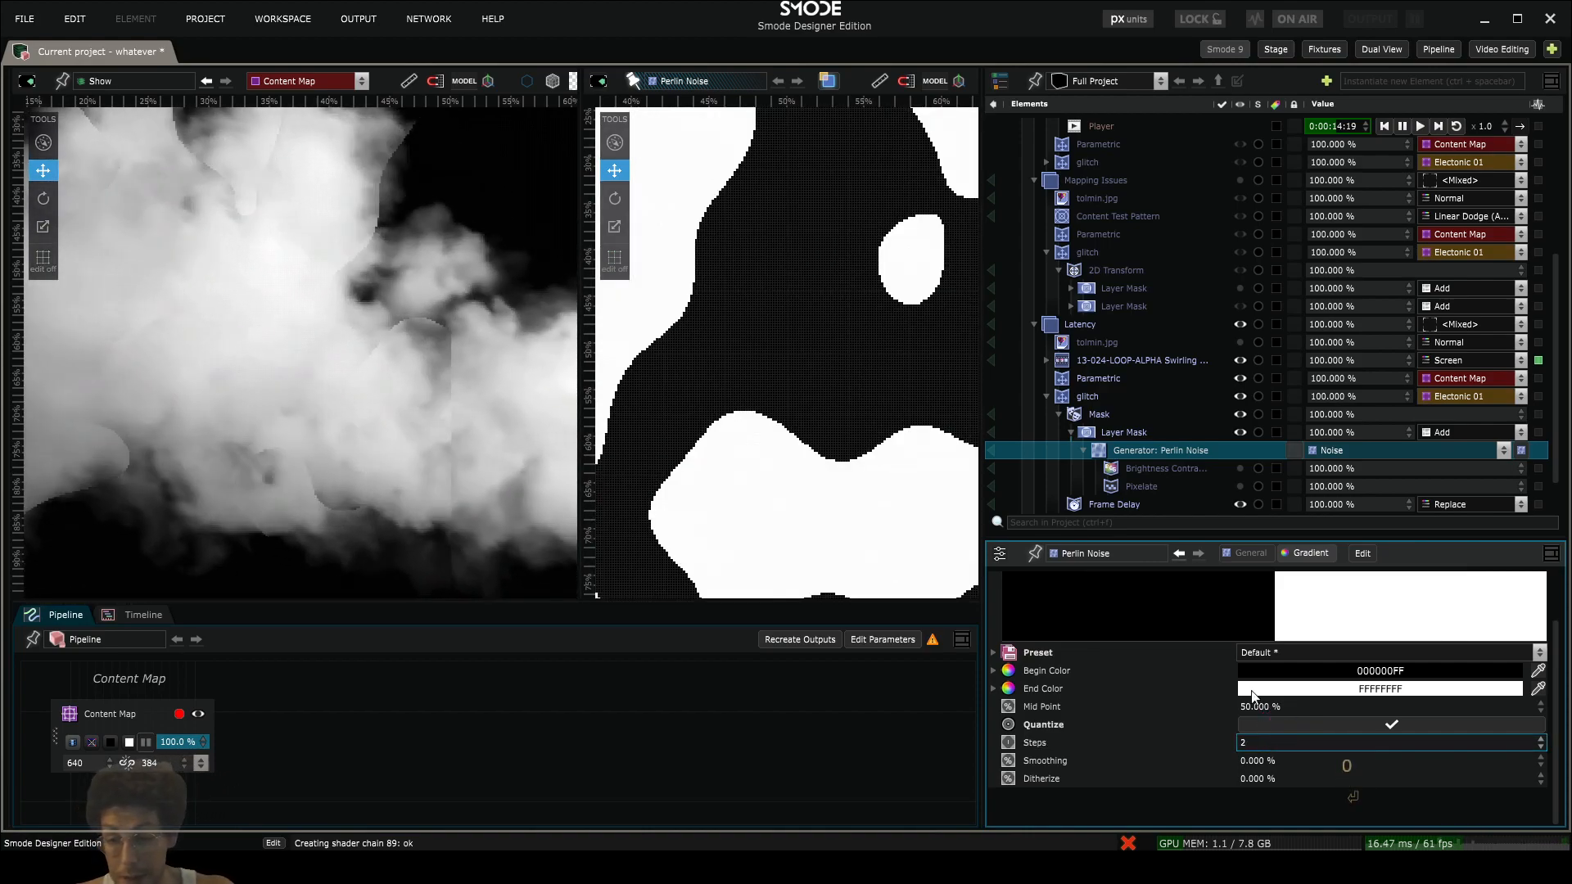
# - Re-enable the Pixelate modifier on the Perlin Noise generator and inspect the blocky delay in the smoke
pyautogui.click(1140, 486)
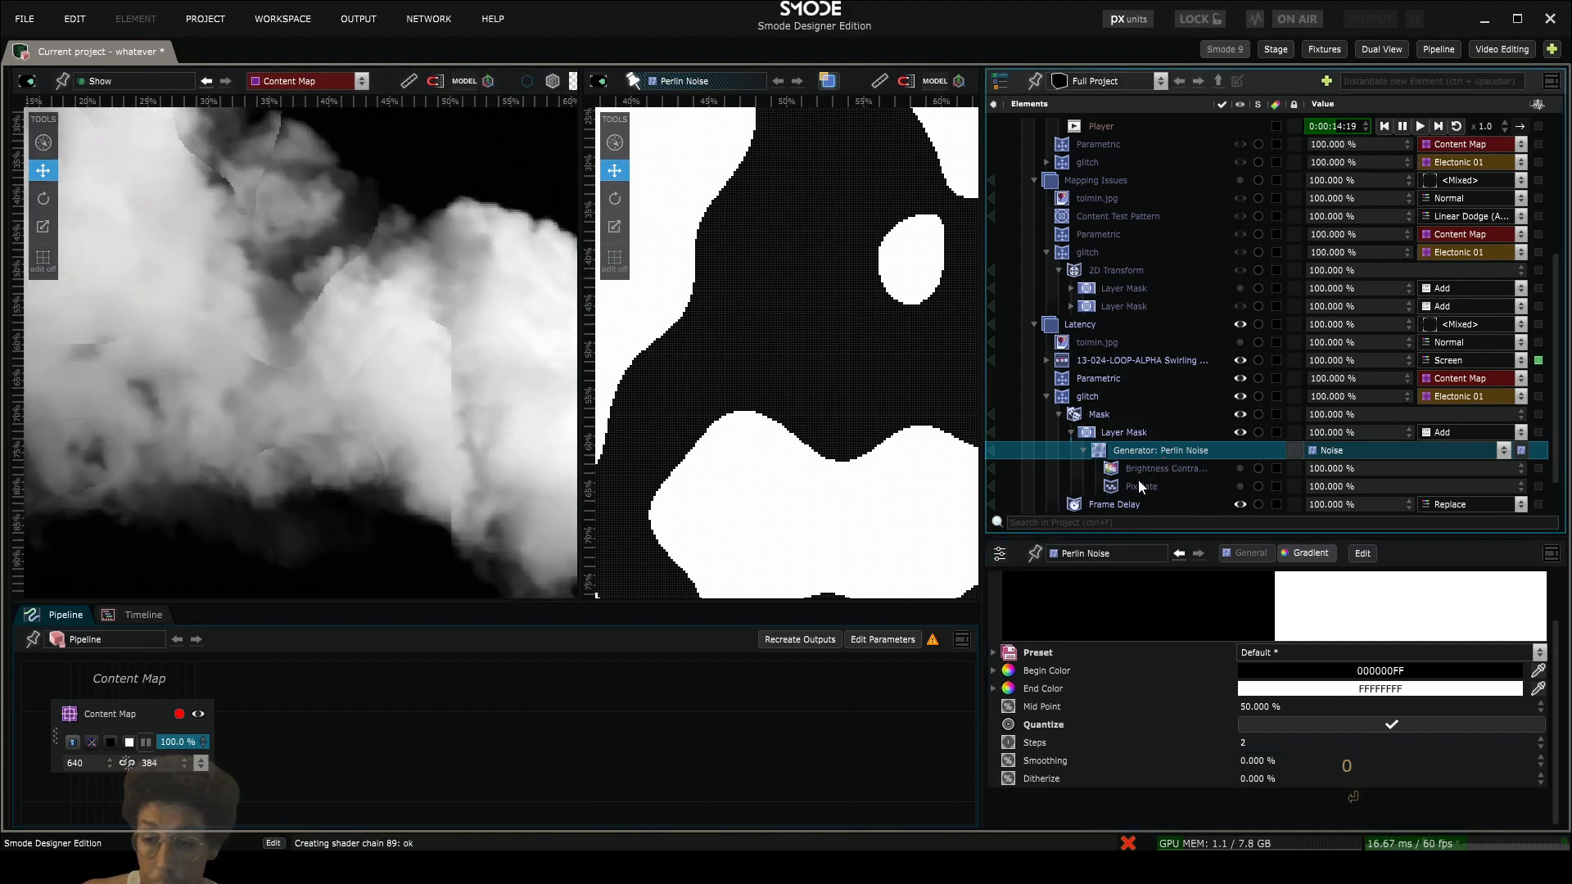
pyautogui.scroll(-3, 336, 380)
pyautogui.moveTo(337, 380); pyautogui.dragTo(420, 452)
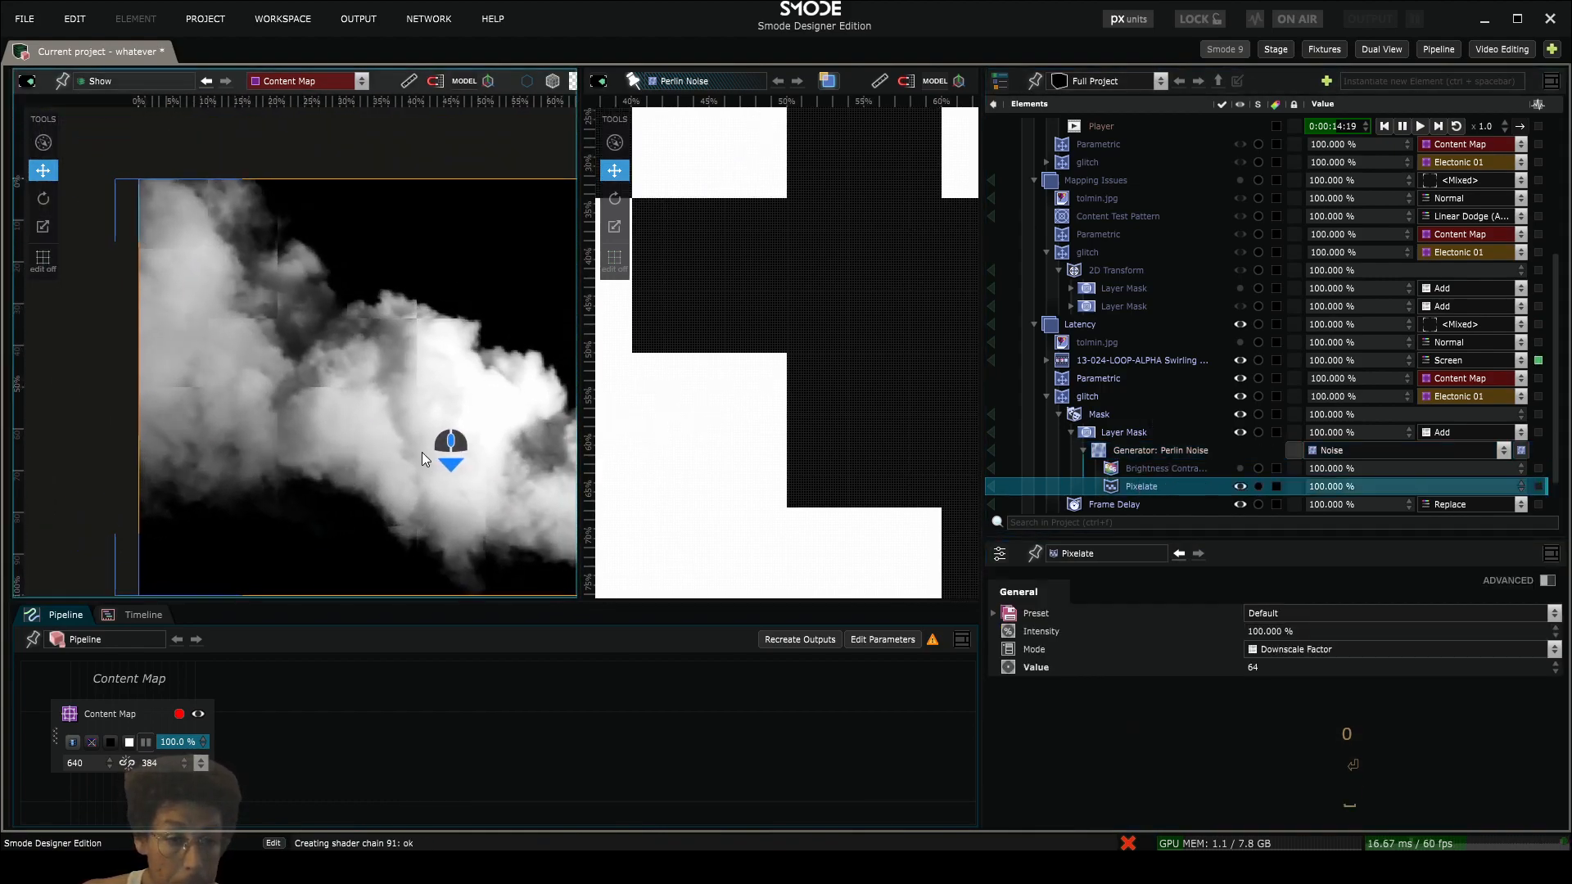
pyautogui.scroll(3, 327, 326)
pyautogui.moveTo(327, 326); pyautogui.dragTo(391, 442)
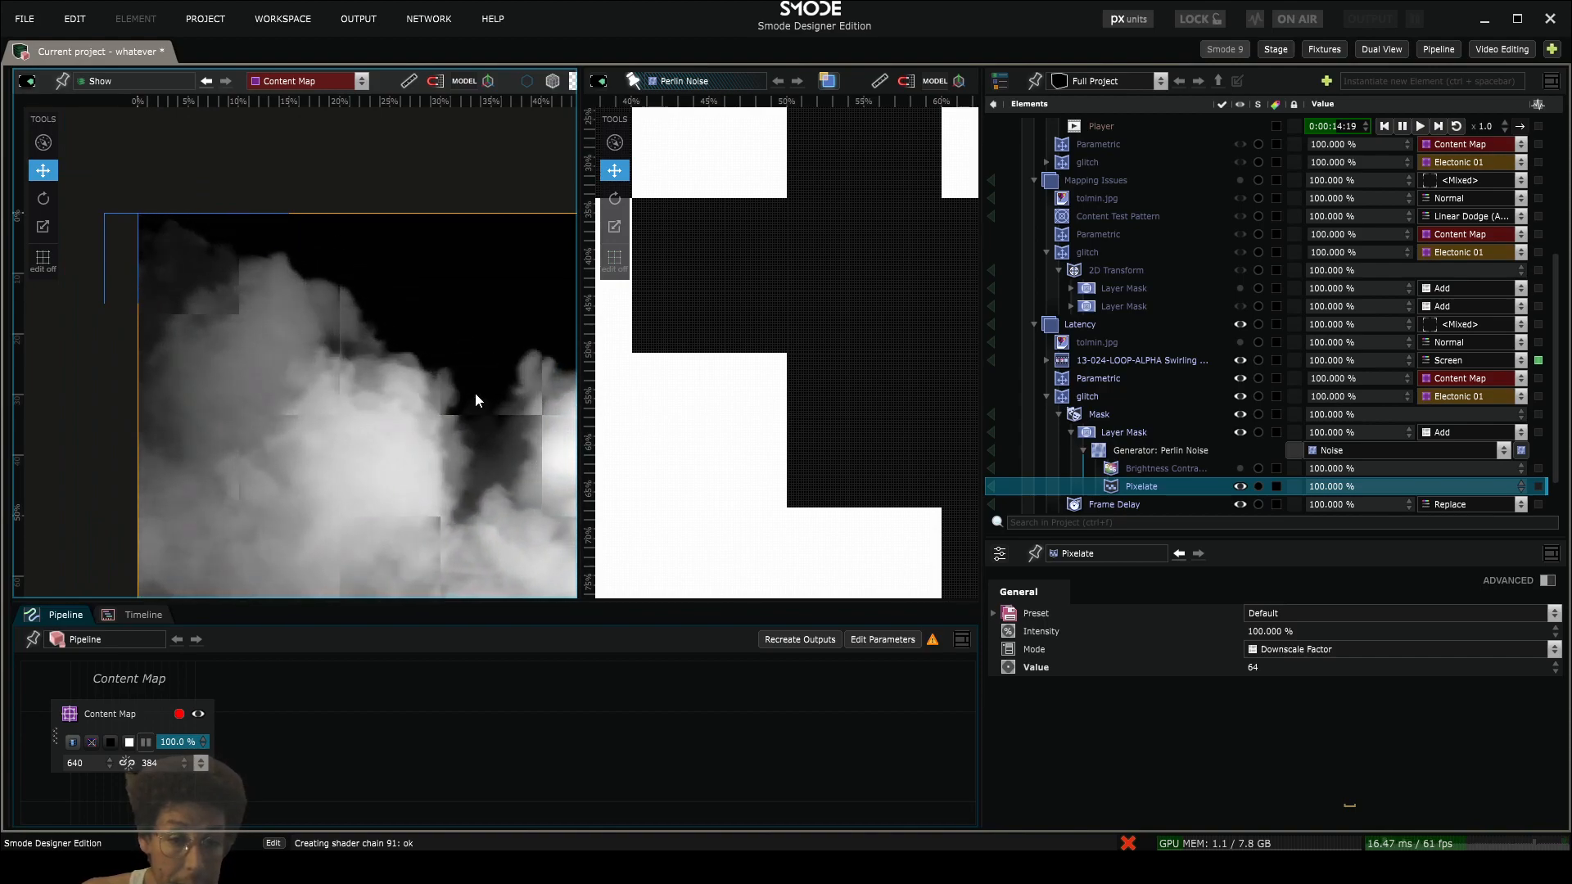
pyautogui.scroll(-2, 319, 312)
pyautogui.scroll(-3, 459, 367)
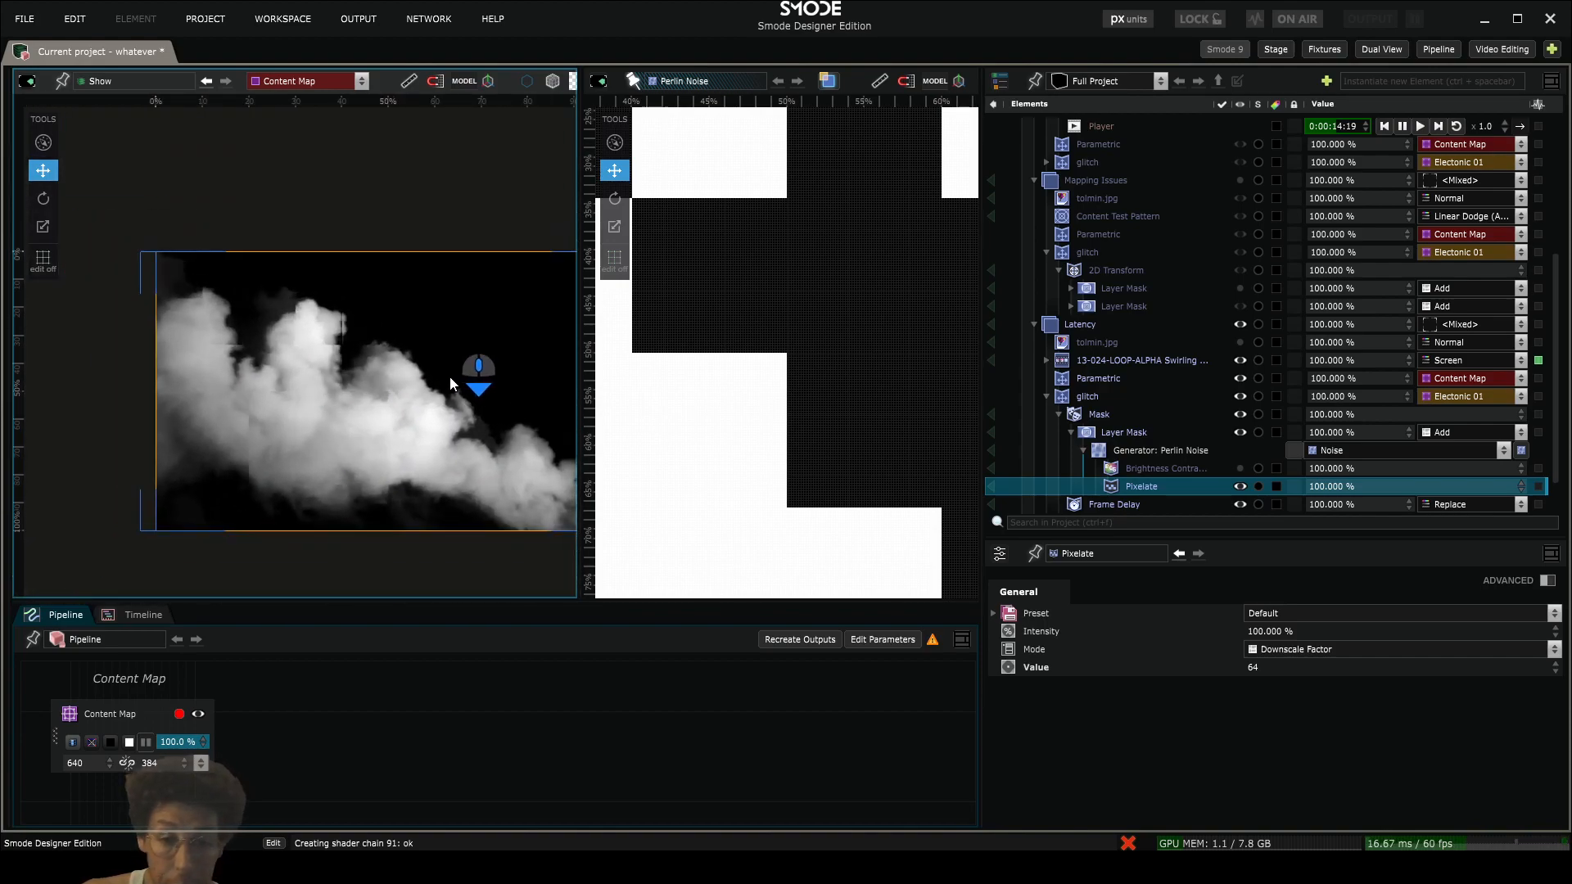
# - Collapse and disable the noise-based Mask in the Latency glitch renderer
pyautogui.click(1065, 413)
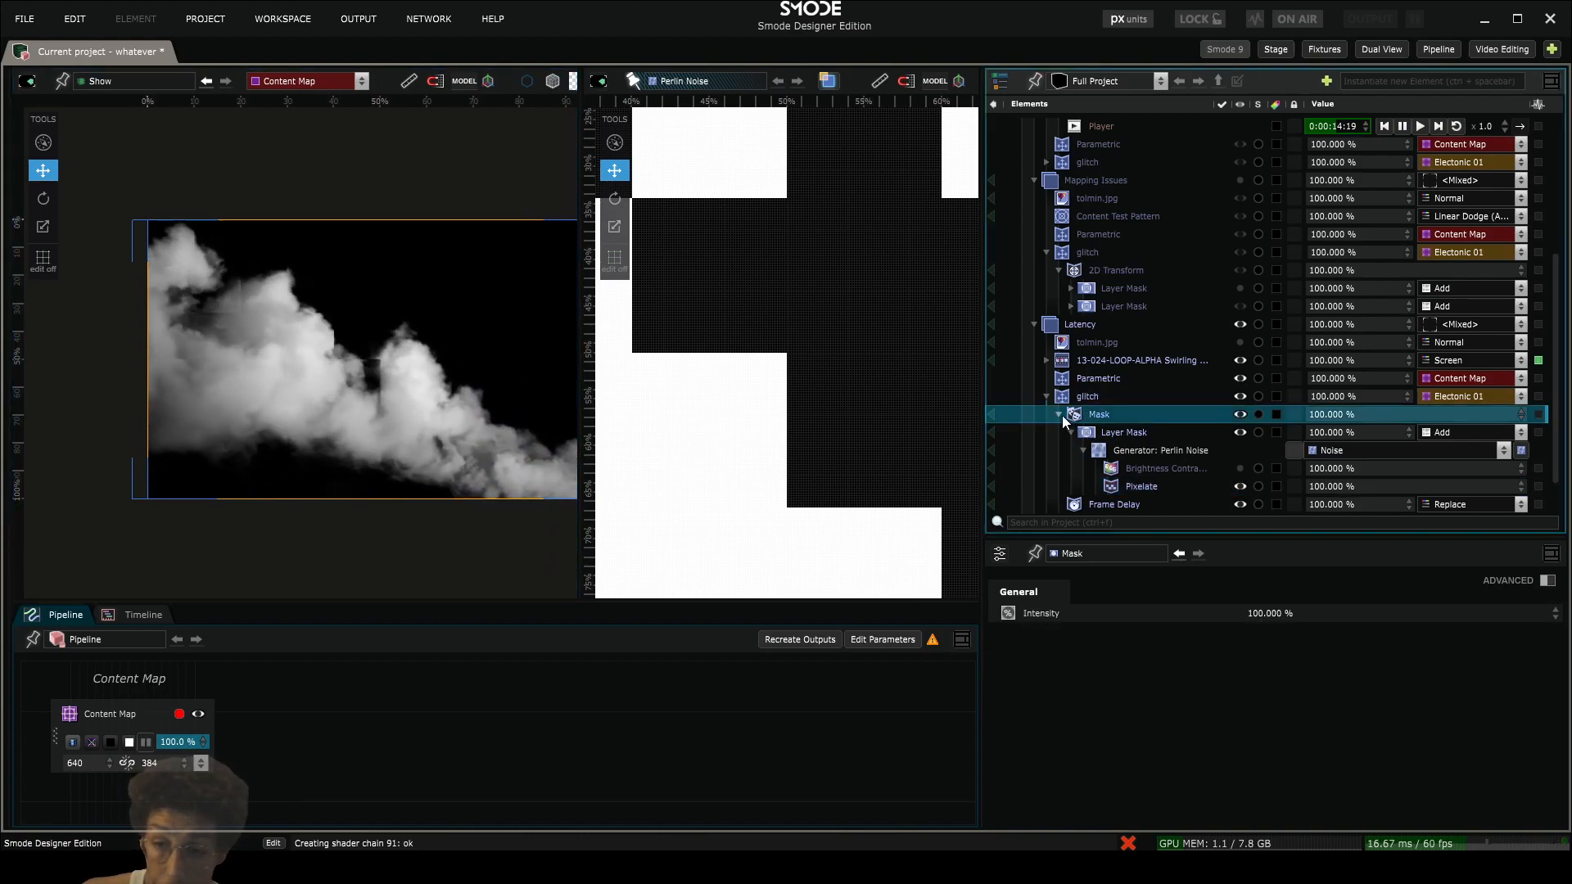
pyautogui.click(1062, 415)
pyautogui.middleClick(1088, 434)
# - Add a second Mask to the Latency glitch renderer and set its Layer Mask generator to Checker Board
pyautogui.rightClick(1082, 415)
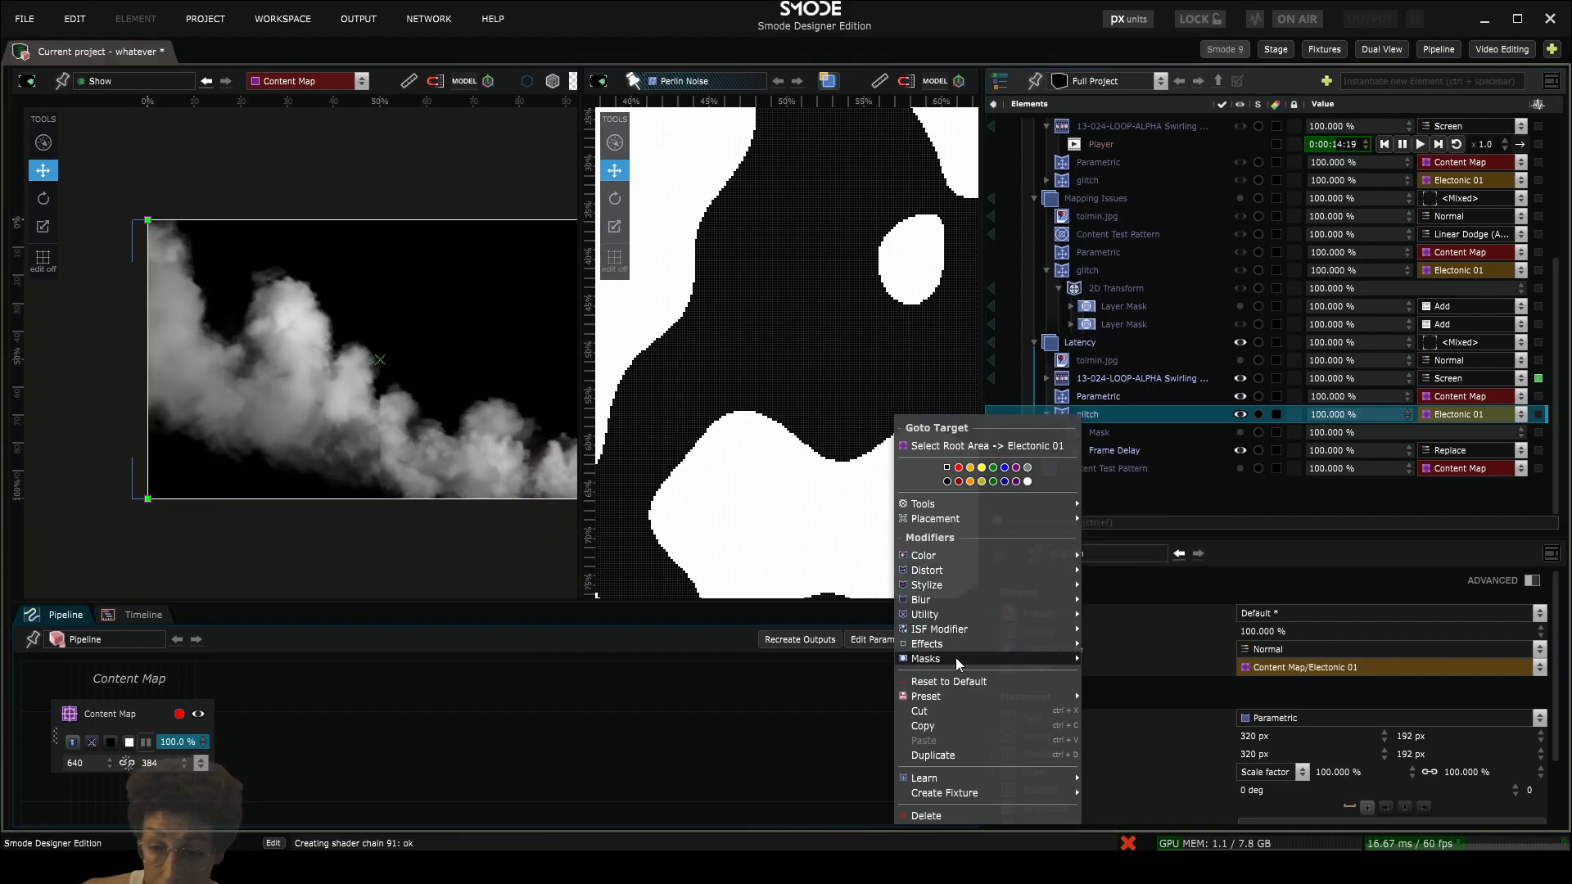
pyautogui.moveTo(955, 658)
pyautogui.click(1126, 578)
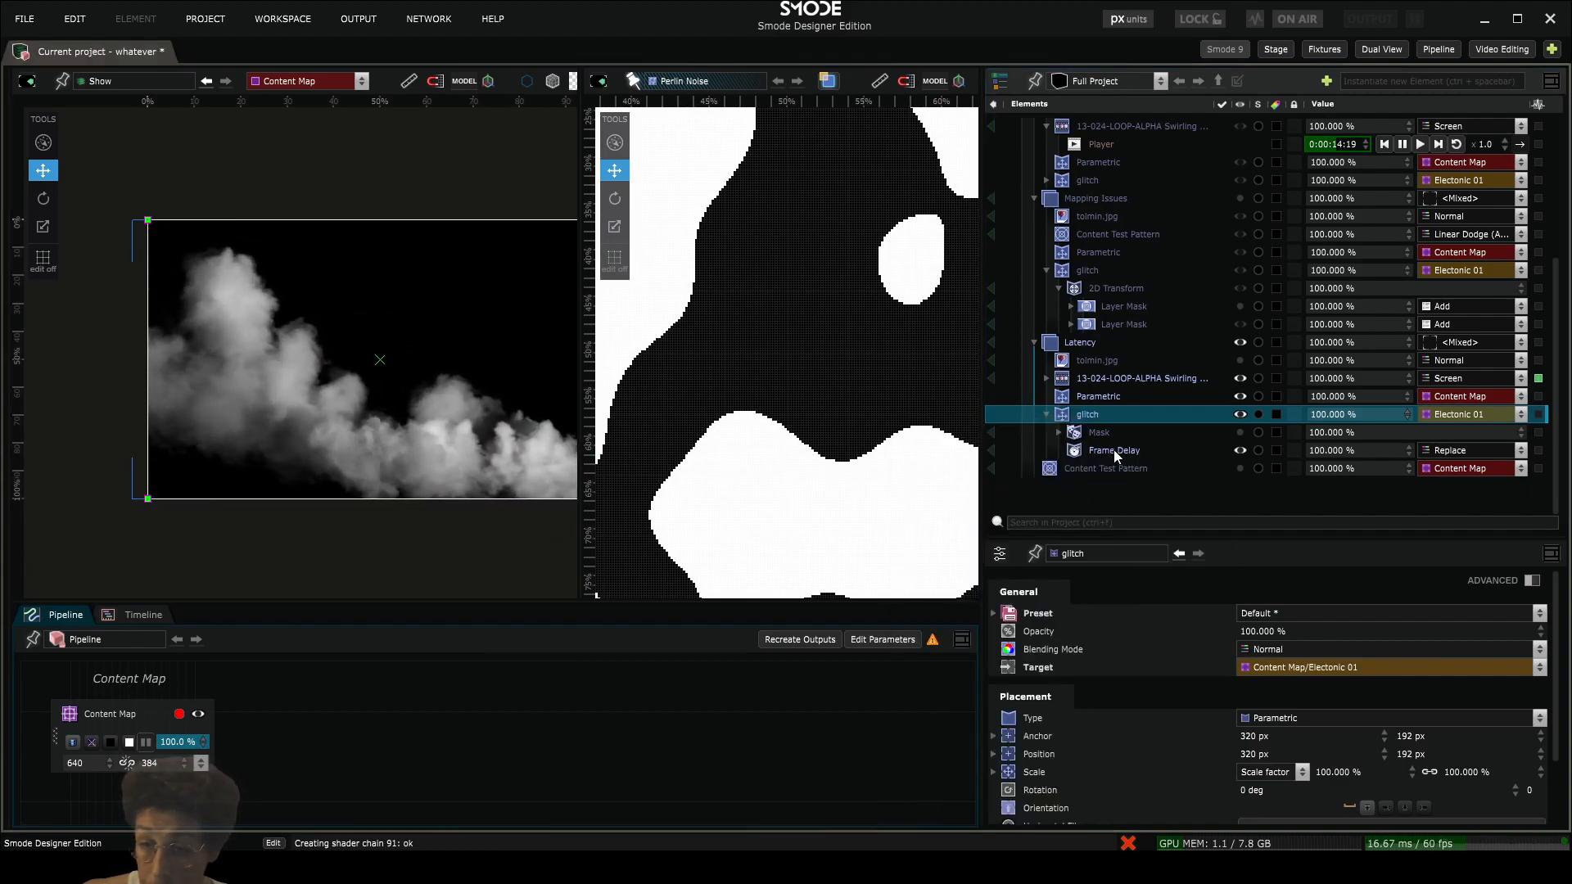
pyautogui.click(1071, 487)
pyautogui.click(1326, 505)
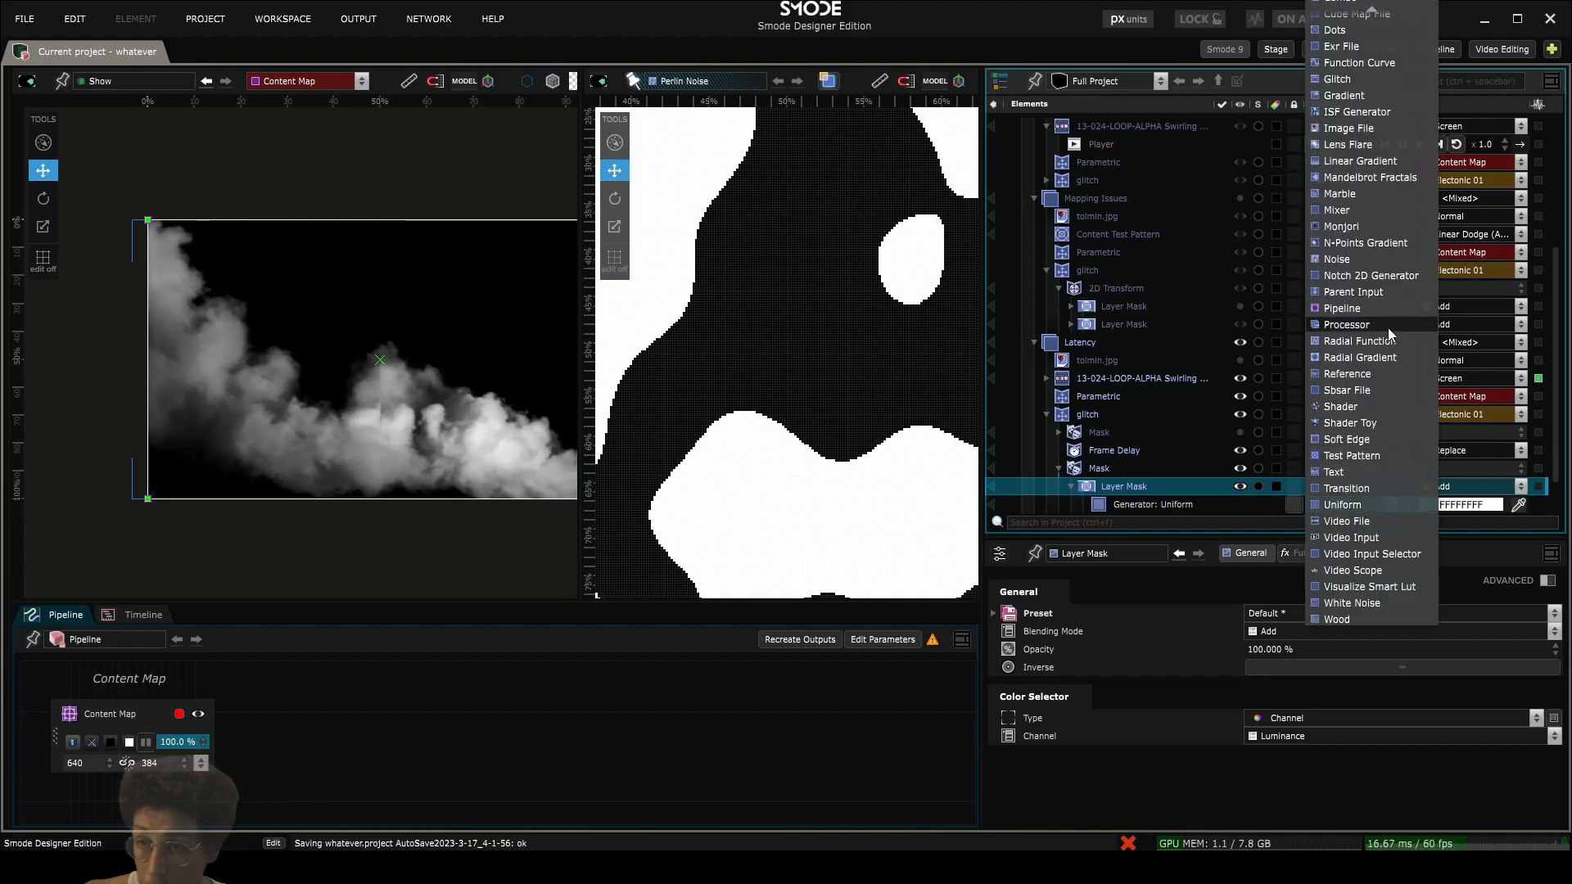
pyautogui.scroll(3, 1377, 91)
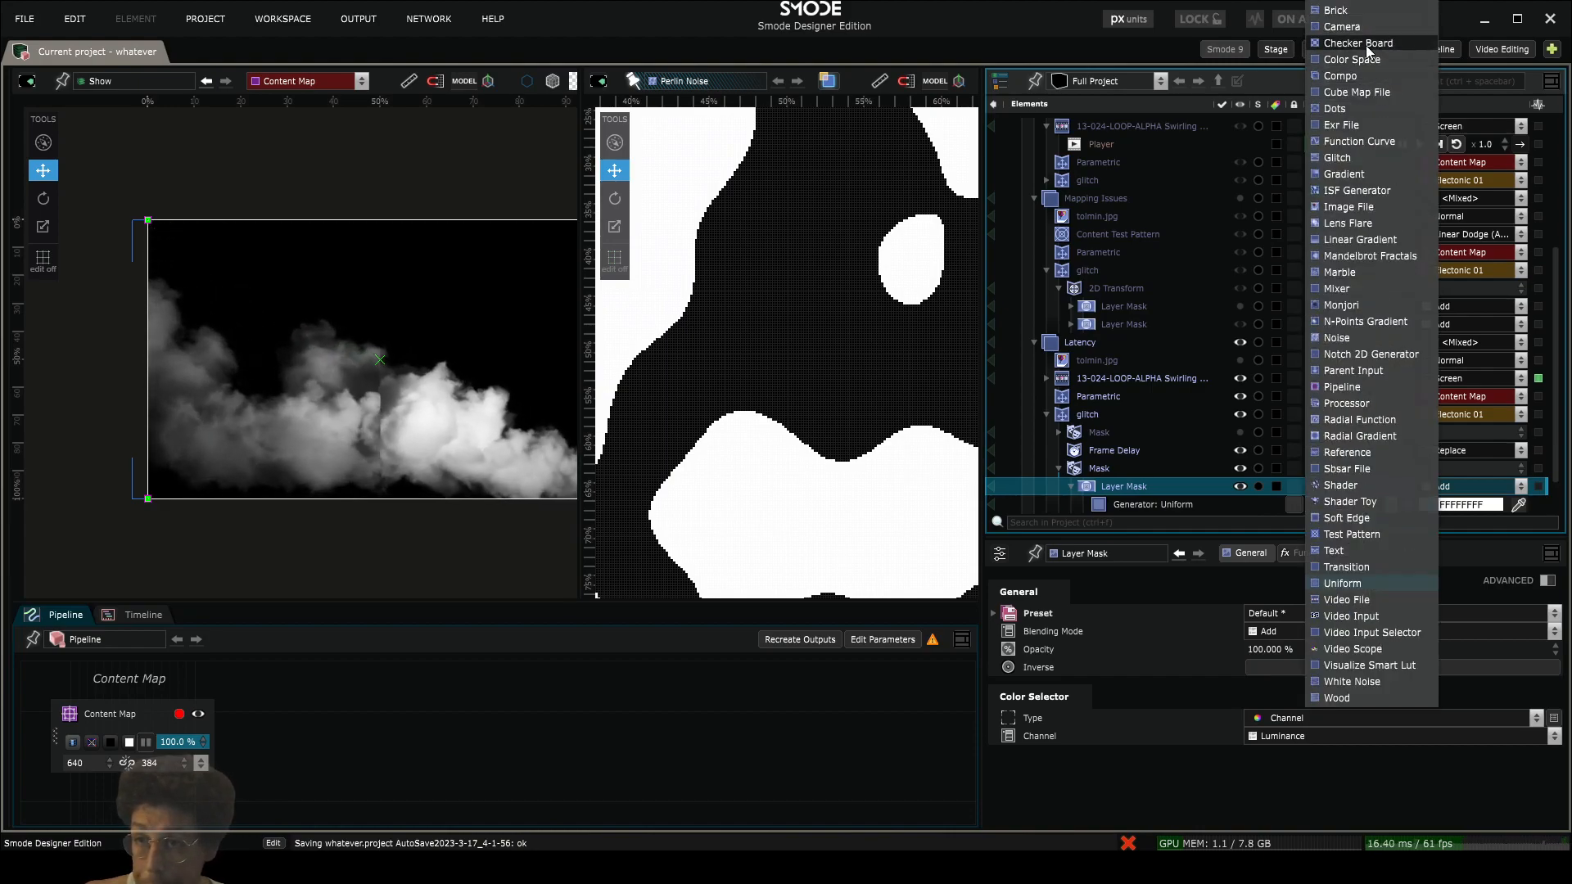
pyautogui.click(1365, 46)
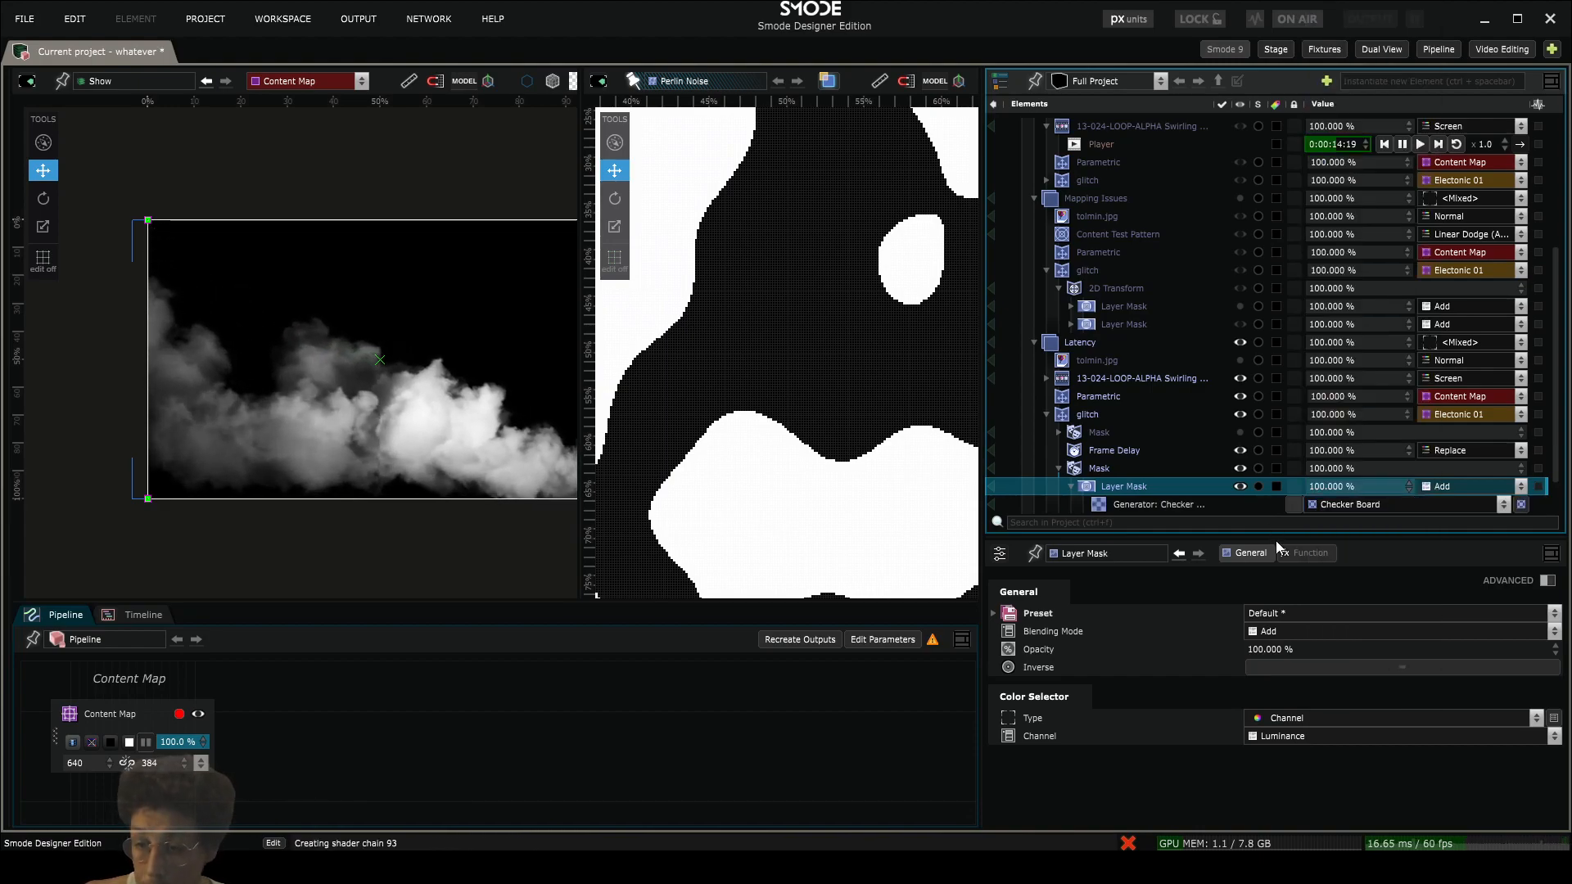
# - Unlink the Checker Board's size values and raise its height to 2415.36 px to form vertical bands
pyautogui.click(1112, 501)
pyautogui.click(1408, 714)
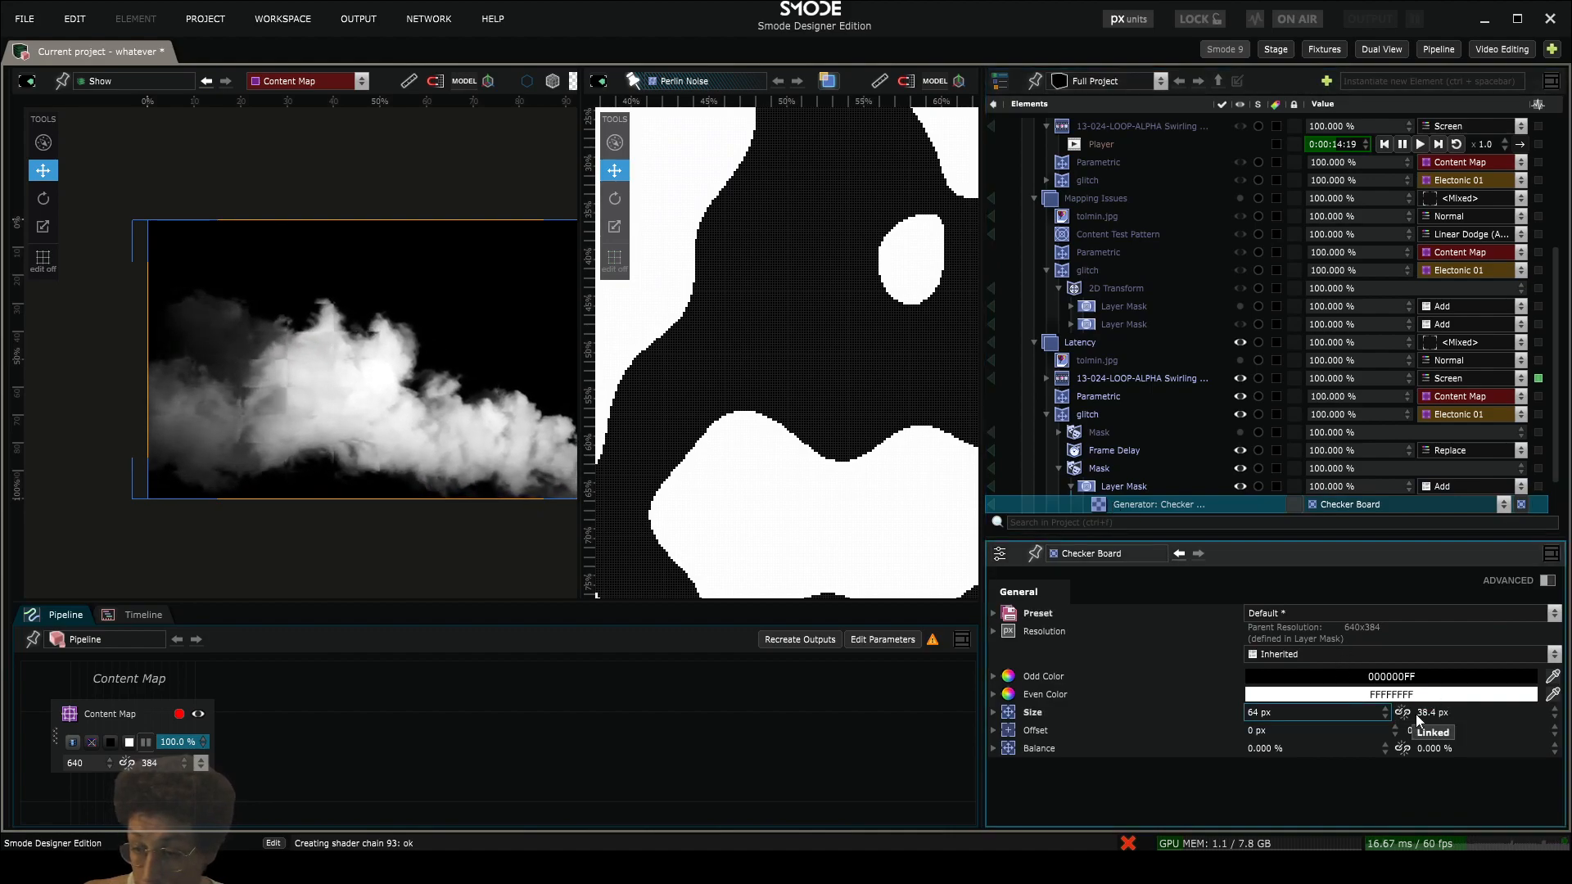
pyautogui.moveTo(1422, 715); pyautogui.dragTo(1330, 344)
pyautogui.scroll(3, 420, 516)
pyautogui.scroll(2, 420, 515)
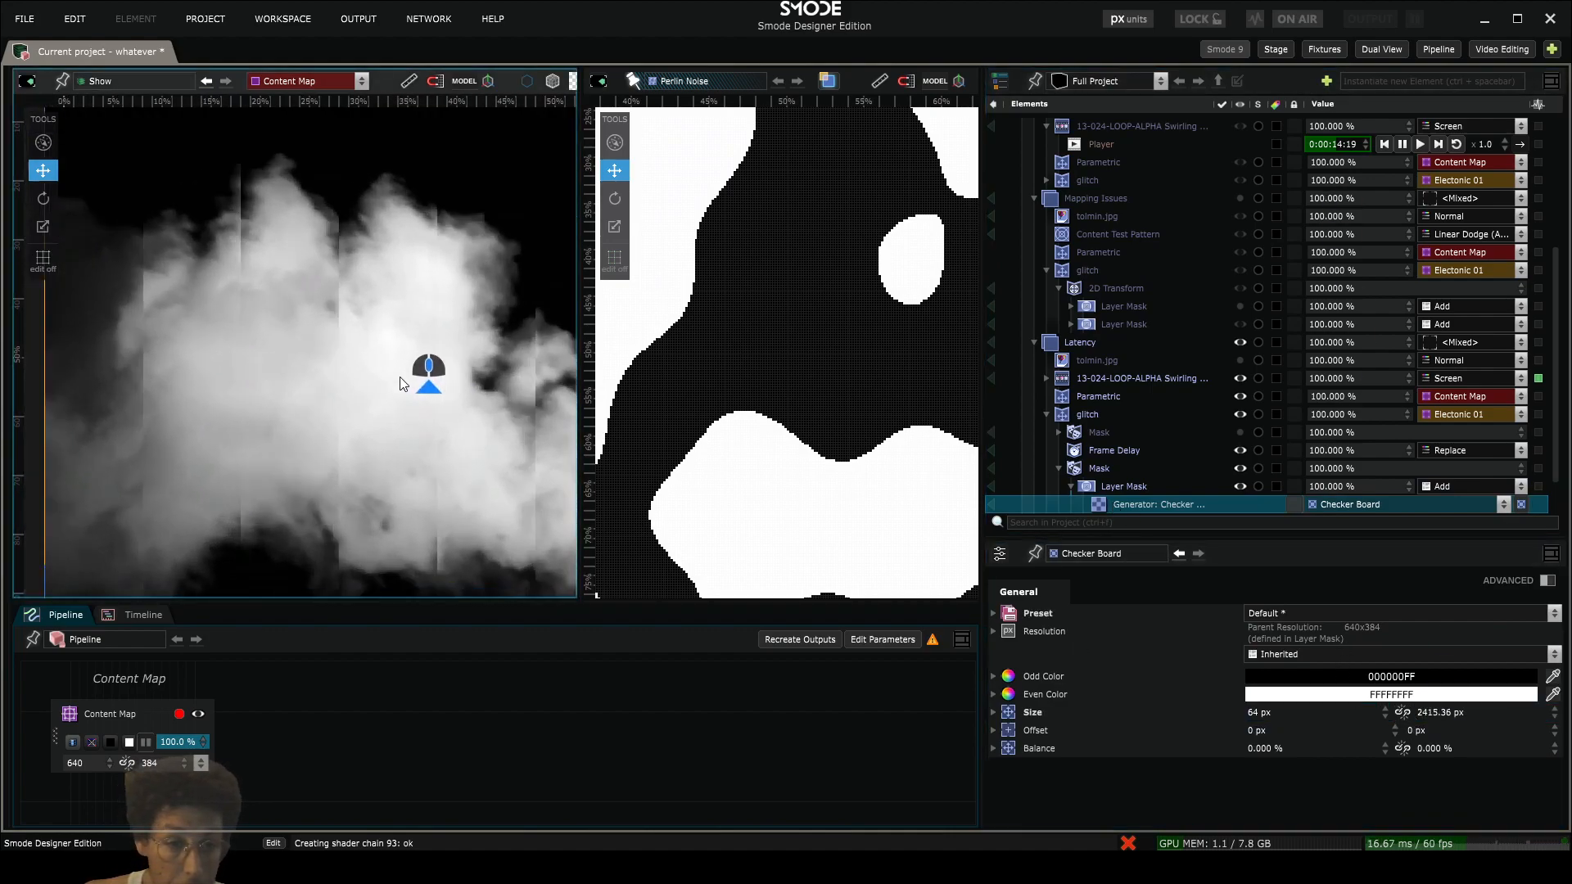
# - Close the Perlin Noise viewport and inspect the banded latency effect on the full Content Map
pyautogui.scroll(-2, 278, 290)
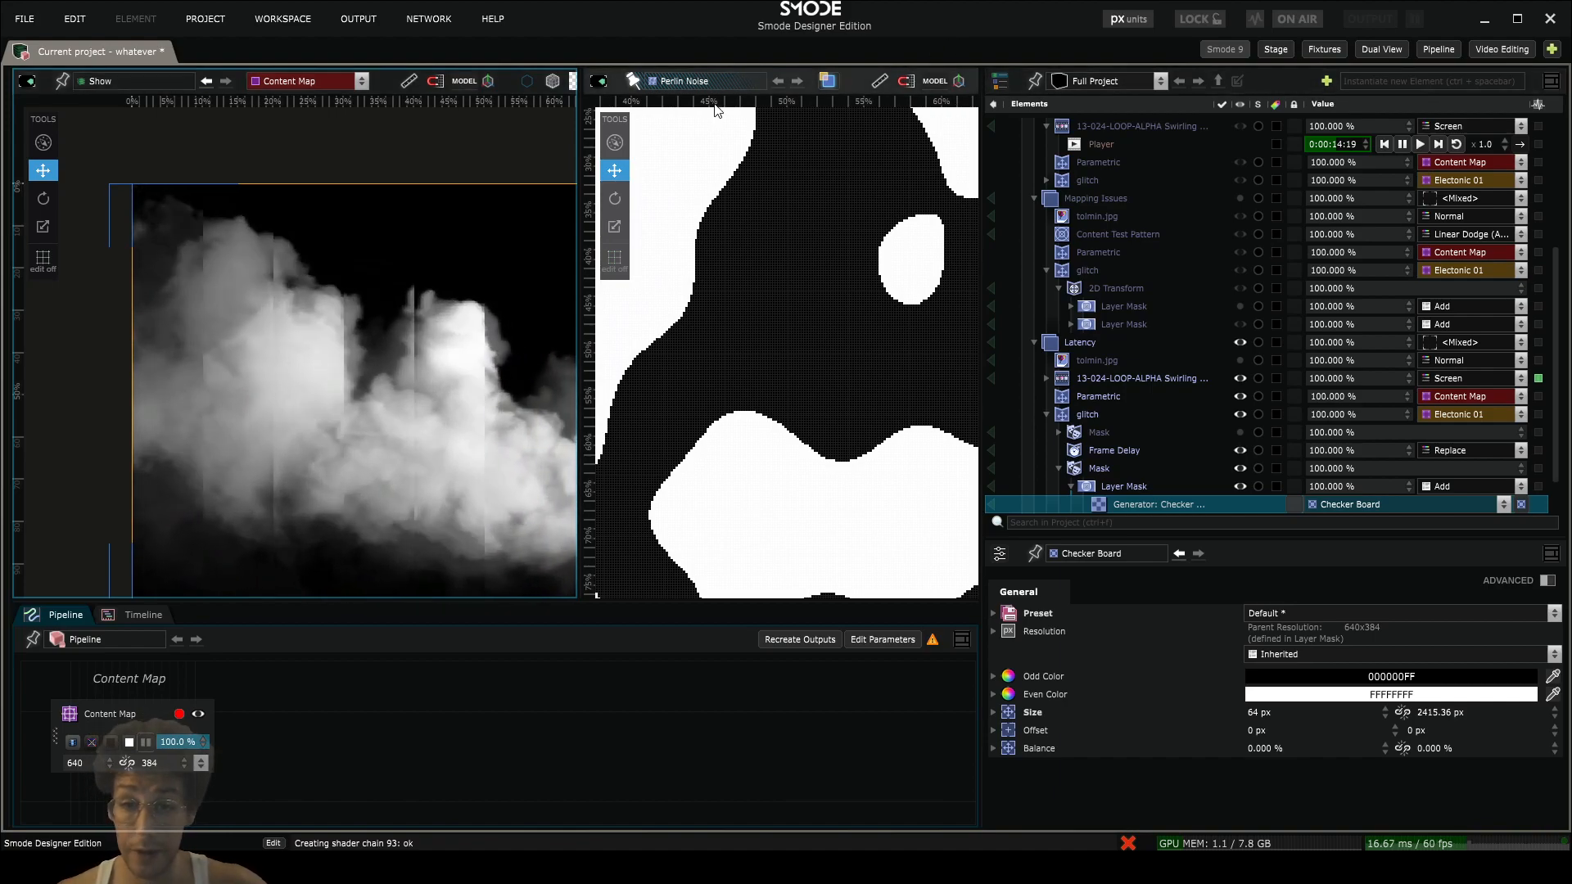
pyautogui.scroll(-3, 921, 78)
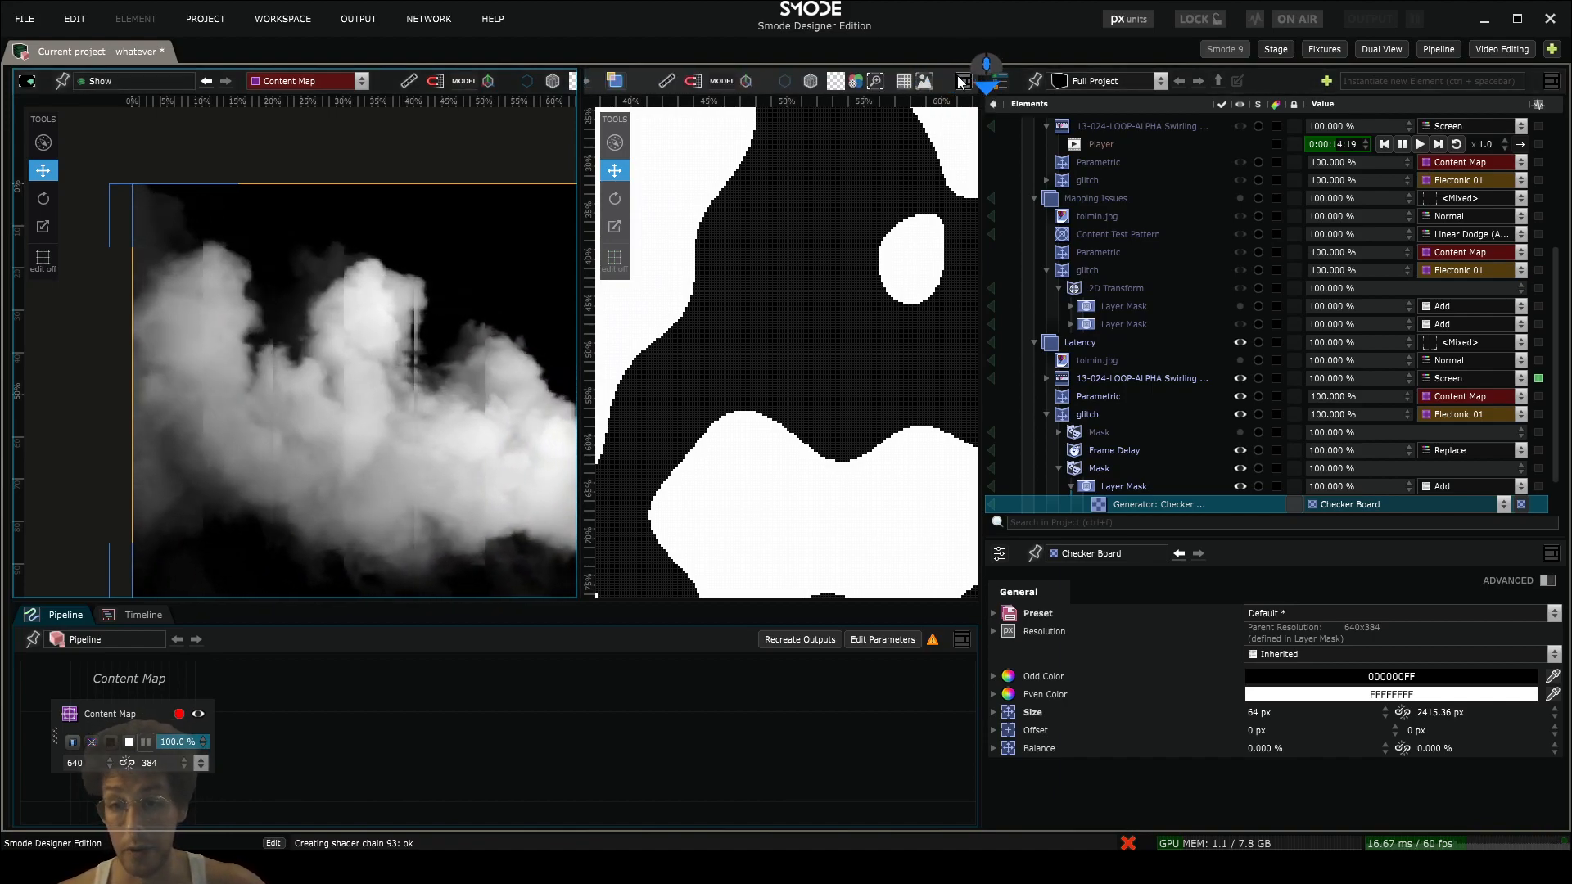
pyautogui.click(962, 79)
pyautogui.click(988, 174)
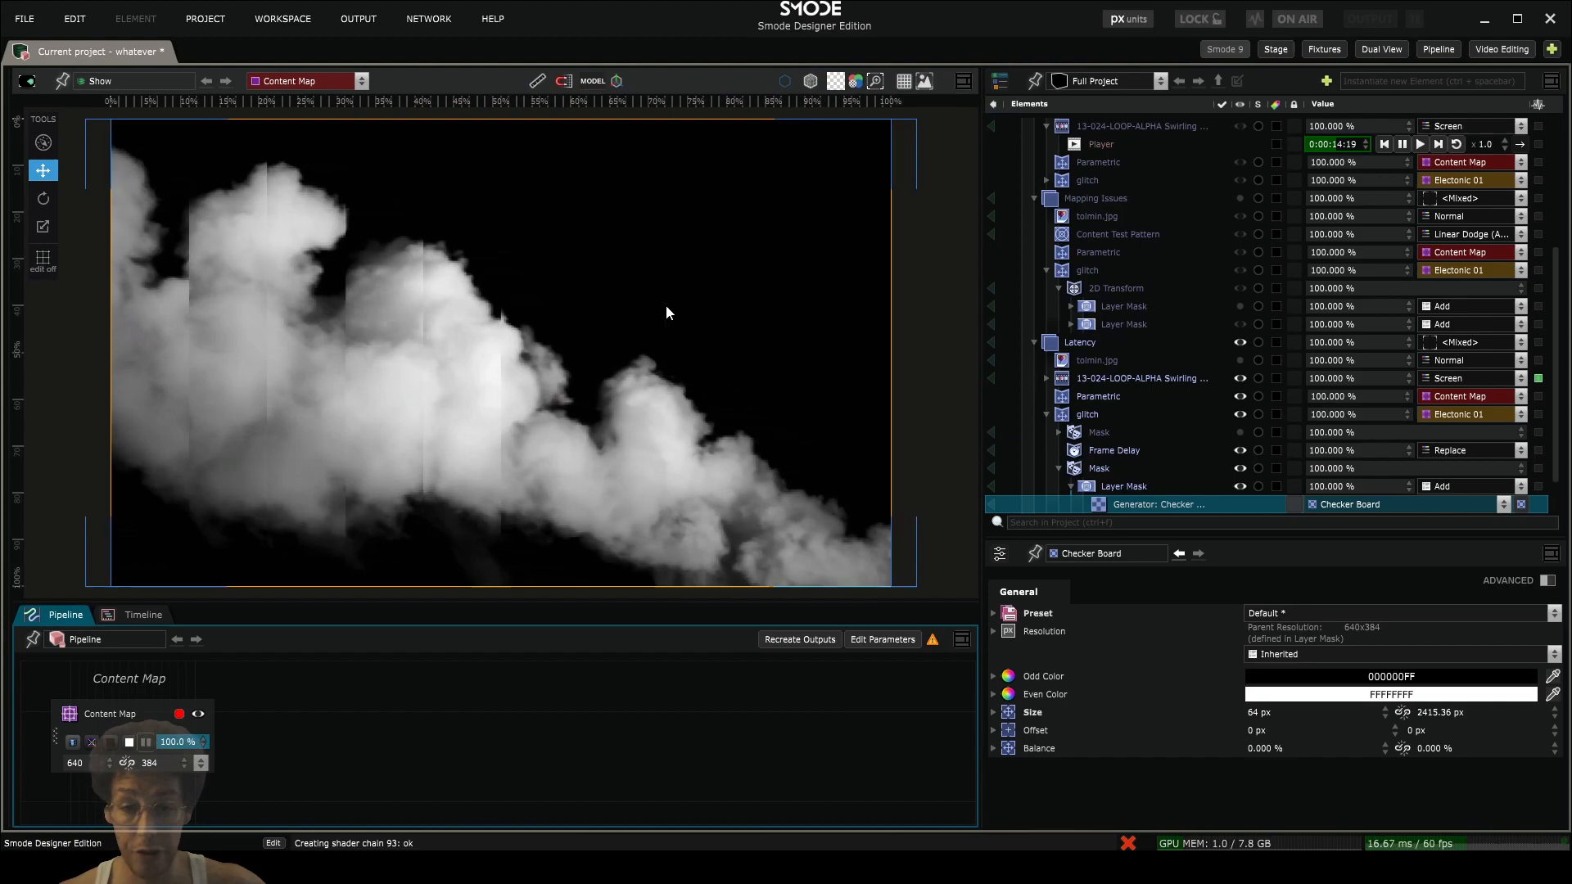
pyautogui.scroll(3, 622, 304)
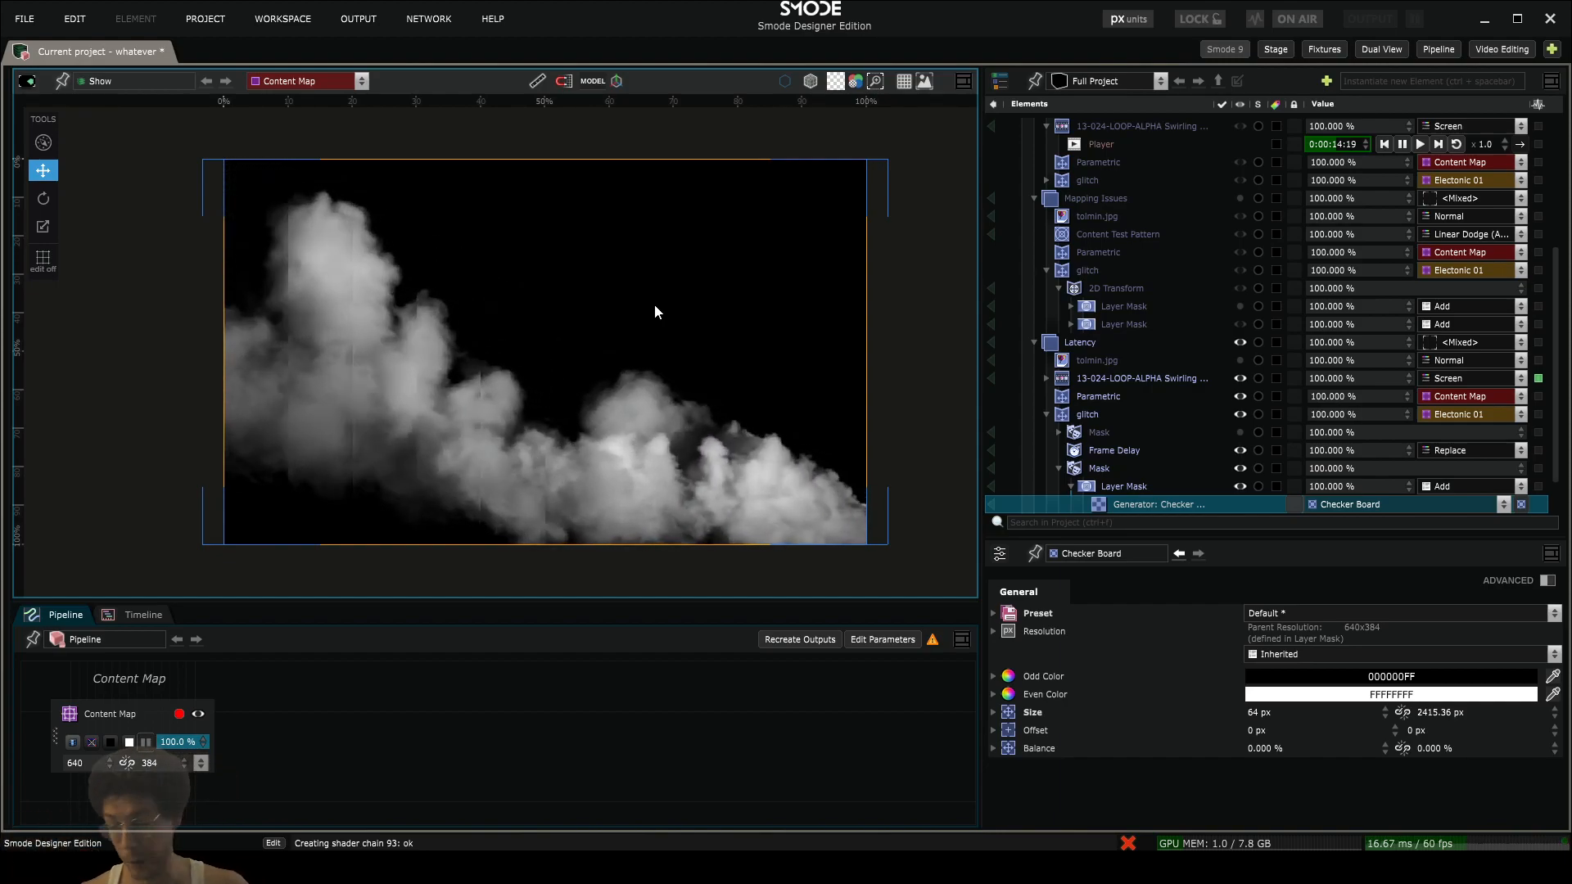
# - Collapse the Mapping Issues and Latency compos and reveal the media browser beside the viewport
pyautogui.scroll(3, 1098, 288)
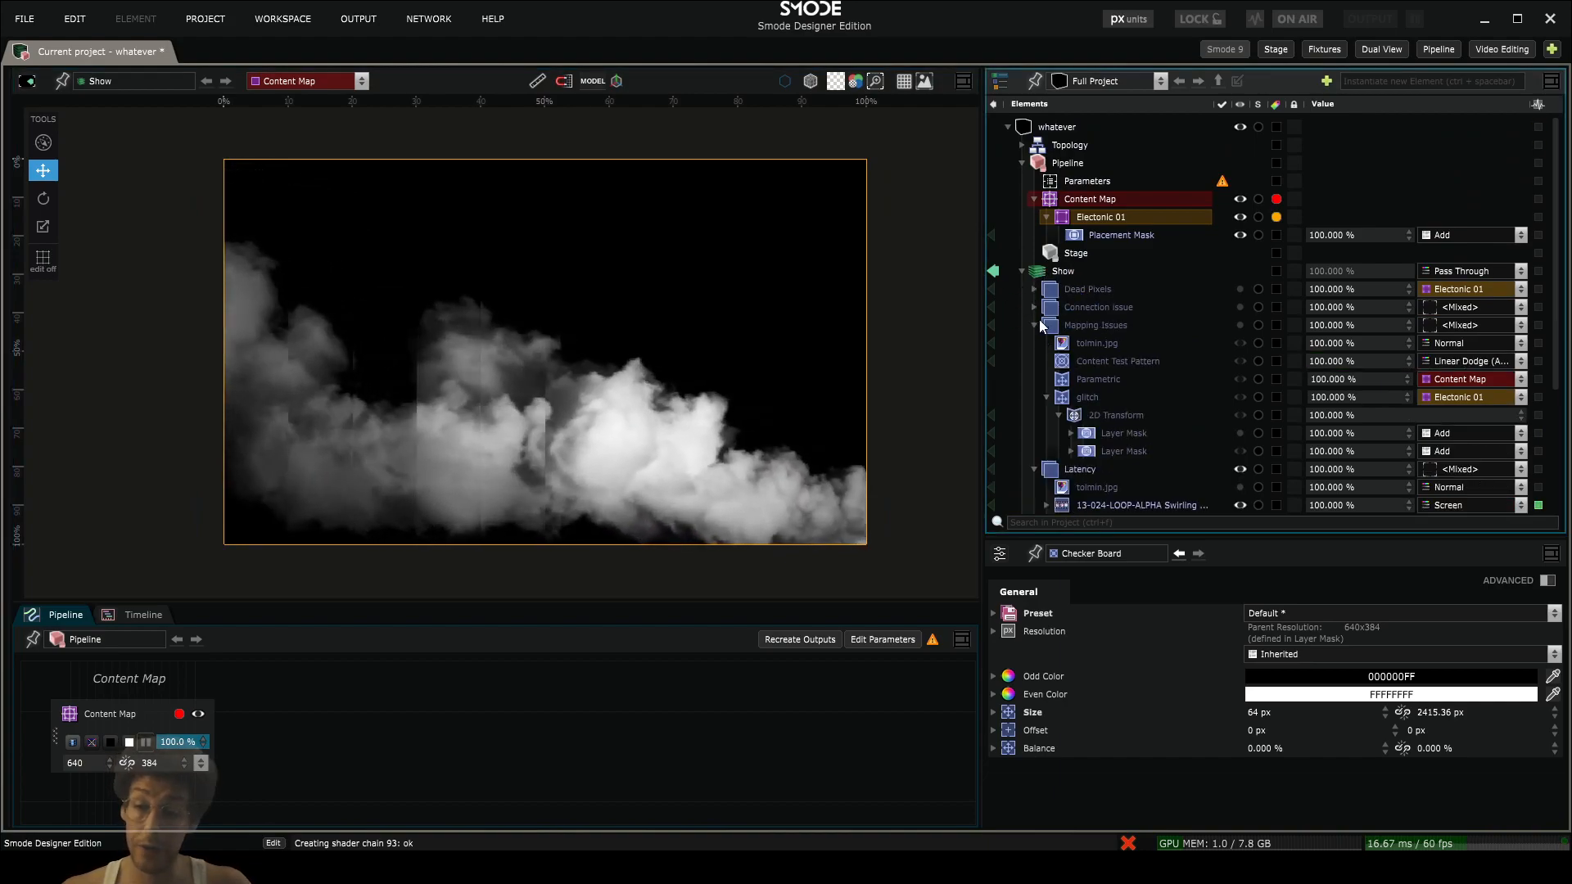
pyautogui.click(1034, 325)
pyautogui.click(1032, 342)
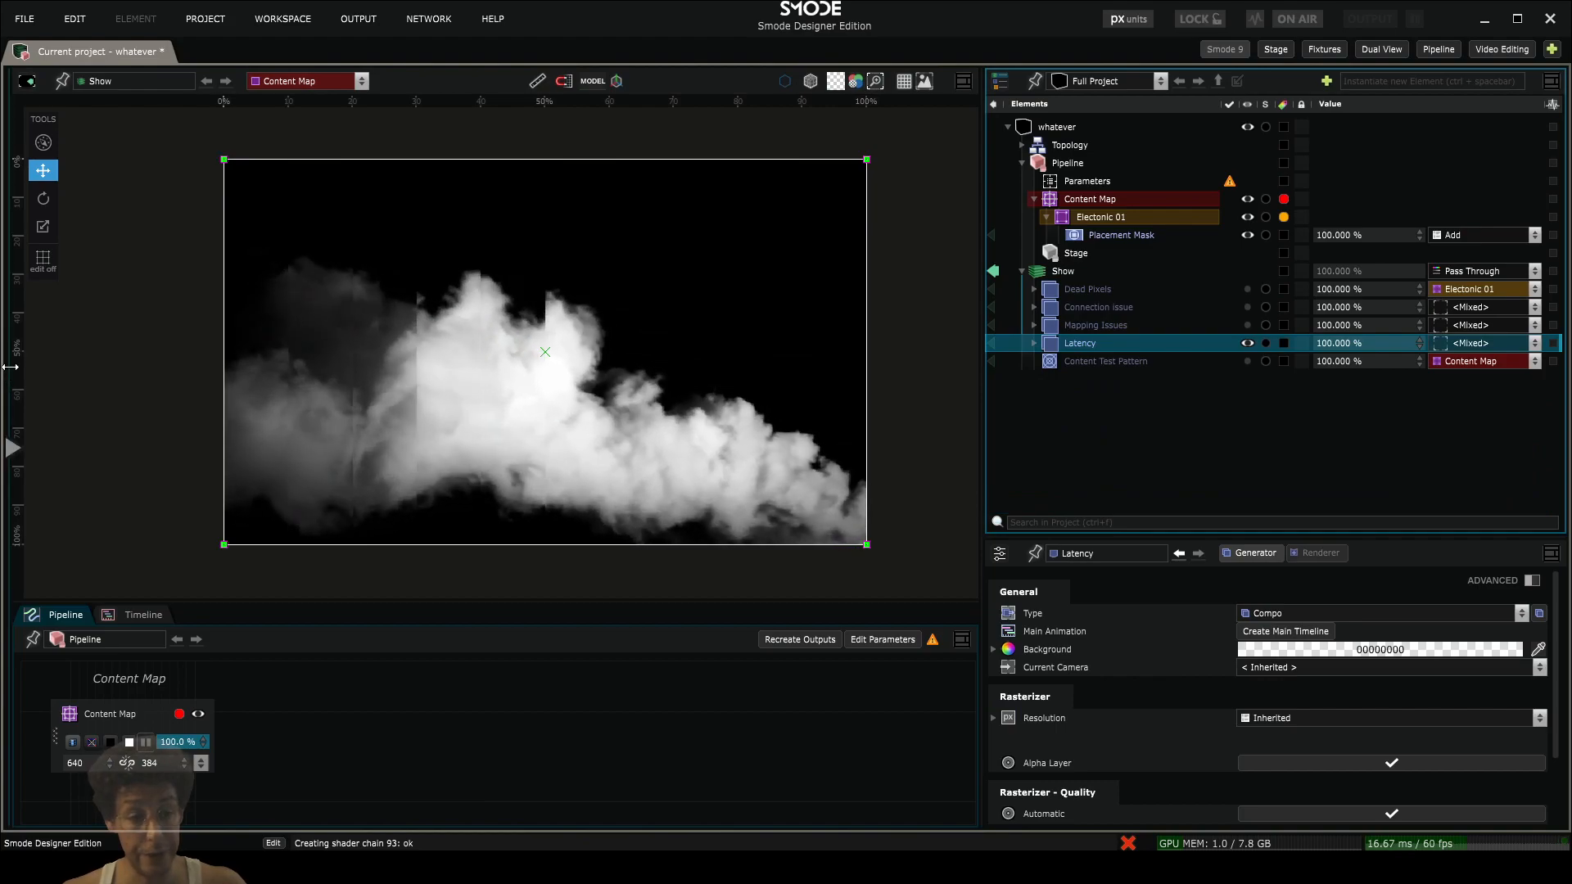
pyautogui.moveTo(21, 366)
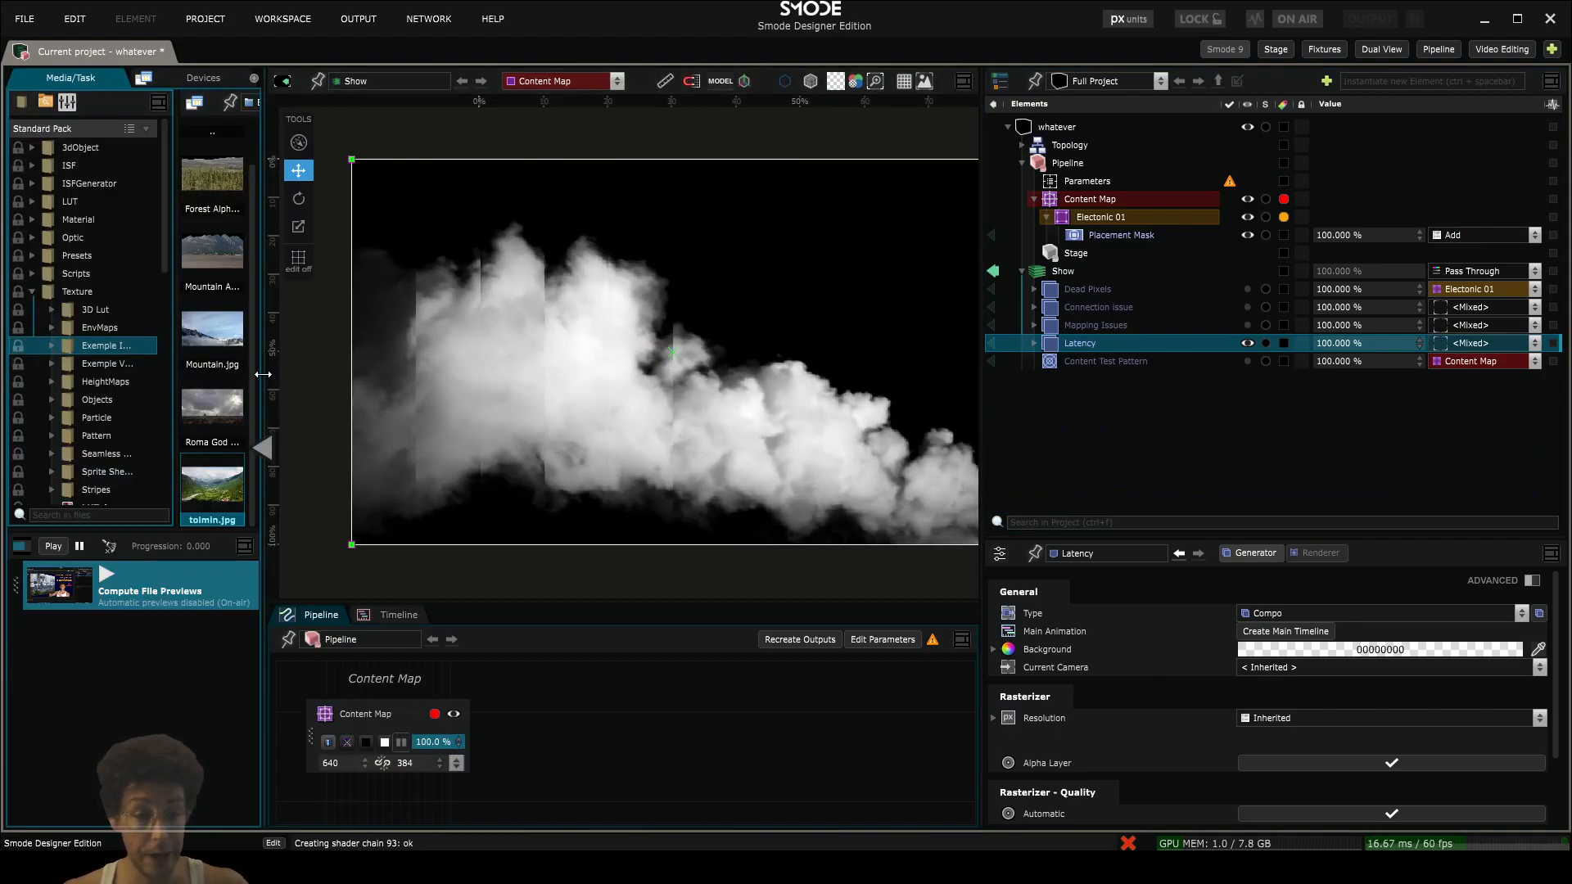
pyautogui.scroll(-3, 704, 410)
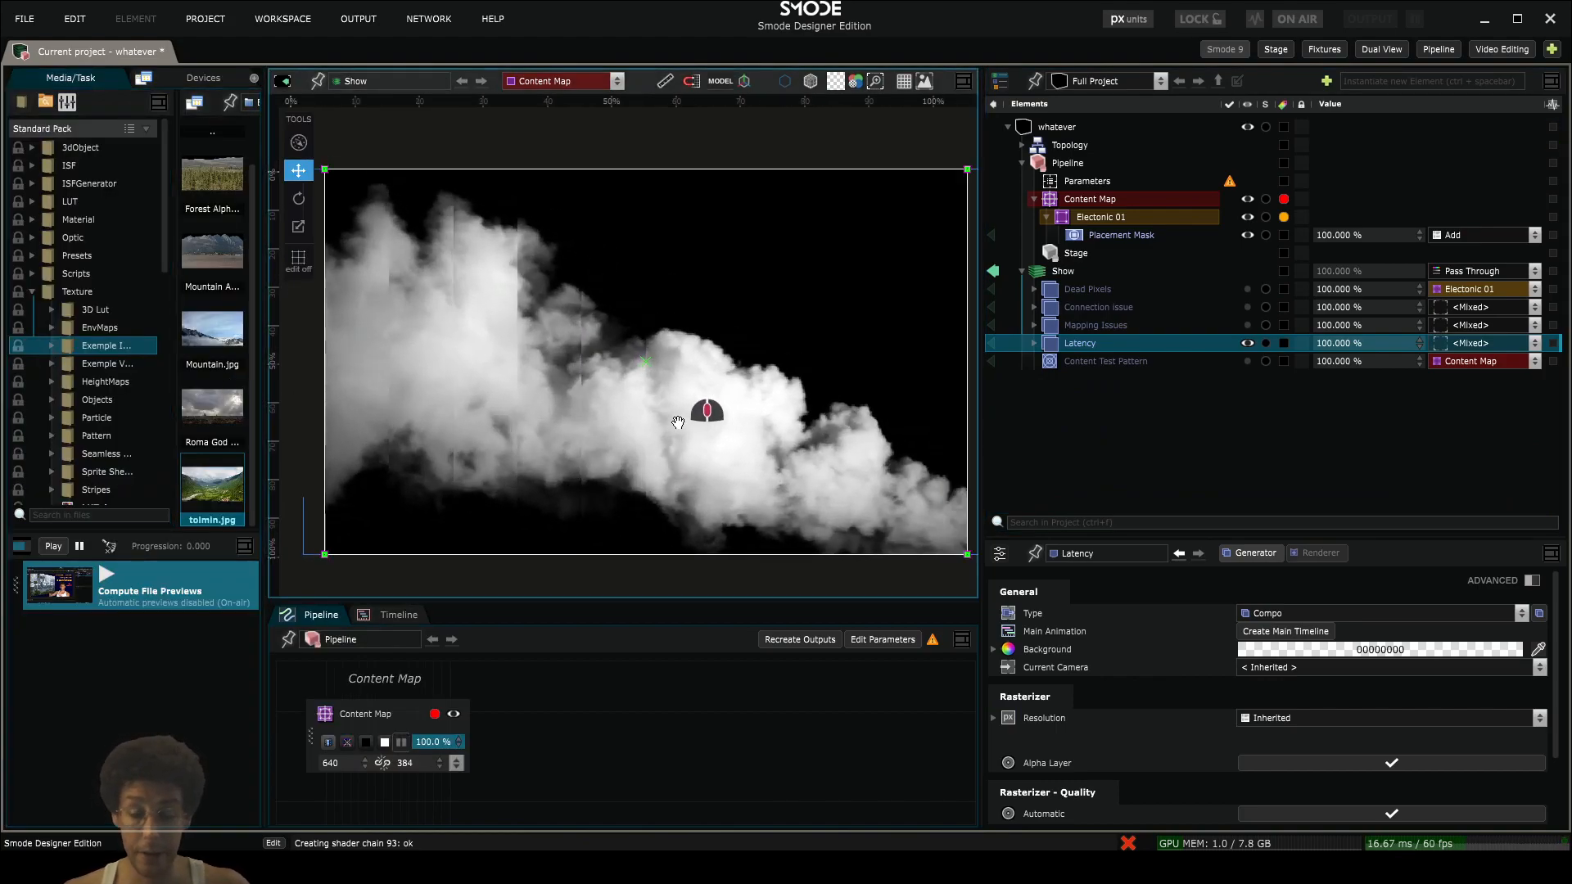